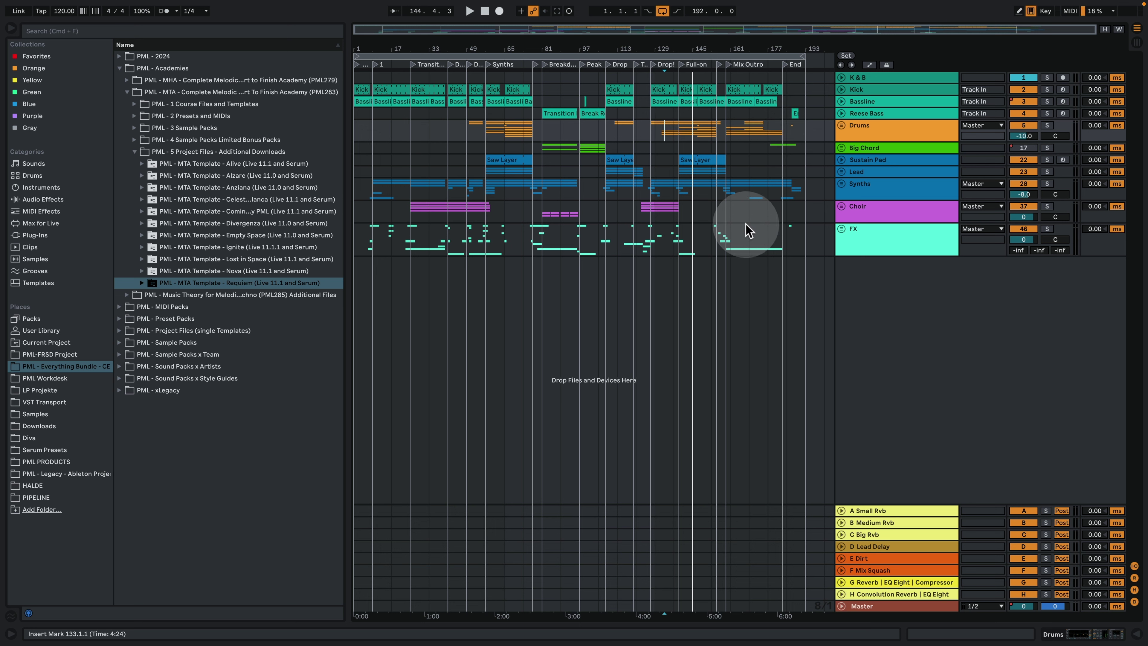
Play the arrangement briefly from the start and from bar 9, and stop playback
{"action": "left_click", "coordinate": [357, 124]}
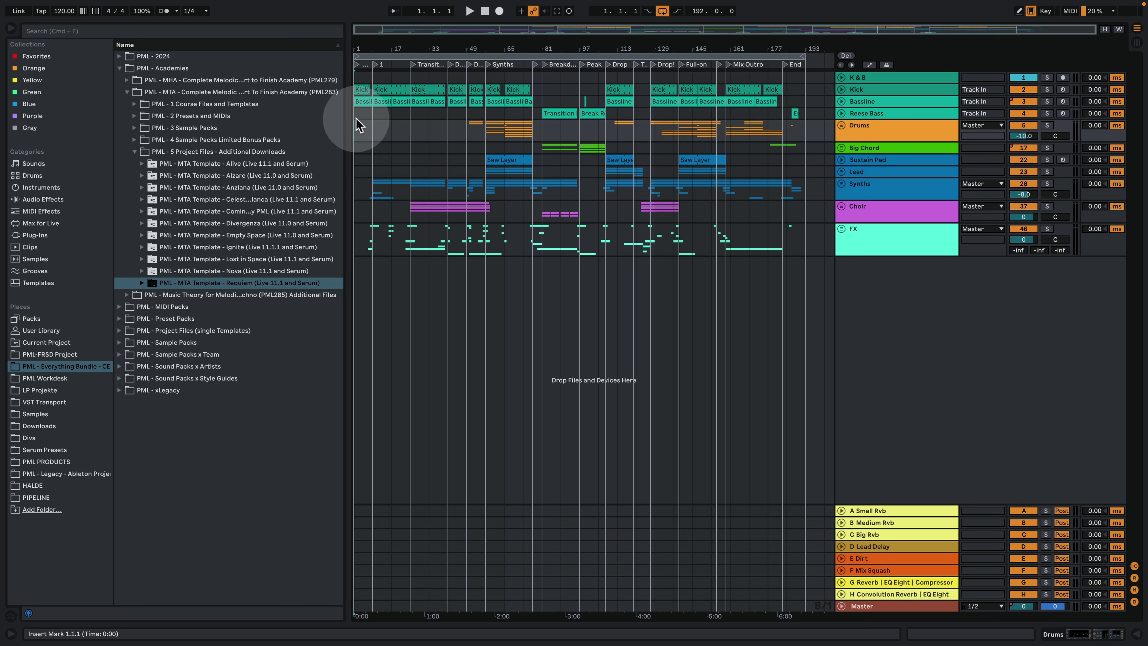
{"action": "key", "text": "space"}
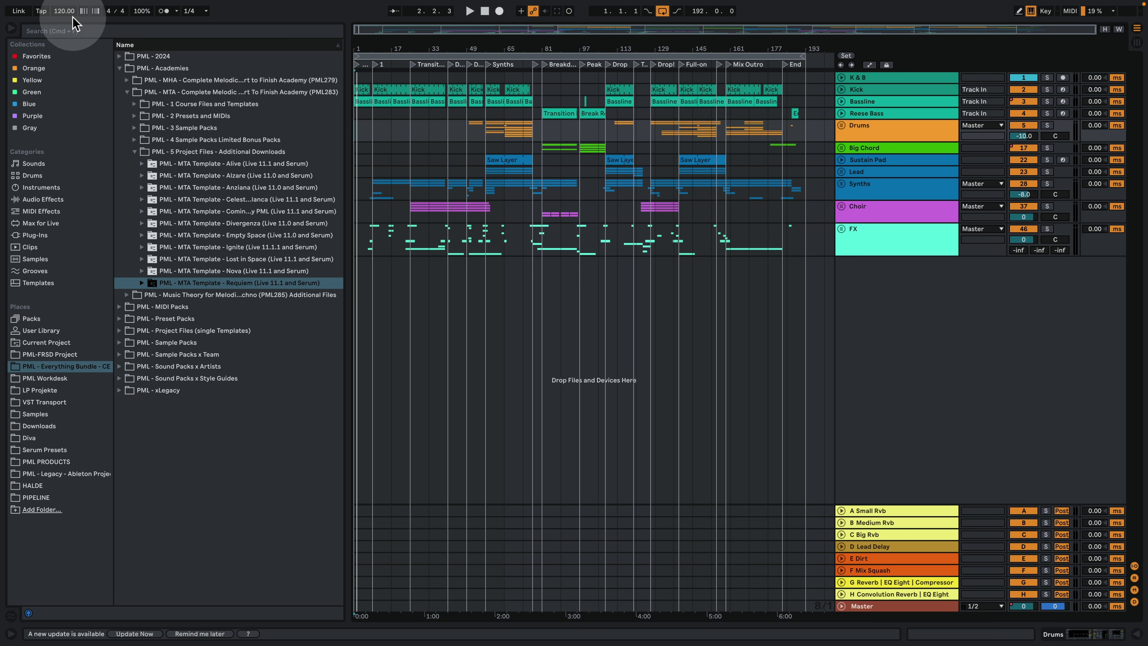
{"action": "left_click", "coordinate": [373, 118]}
{"action": "key", "text": "space"}
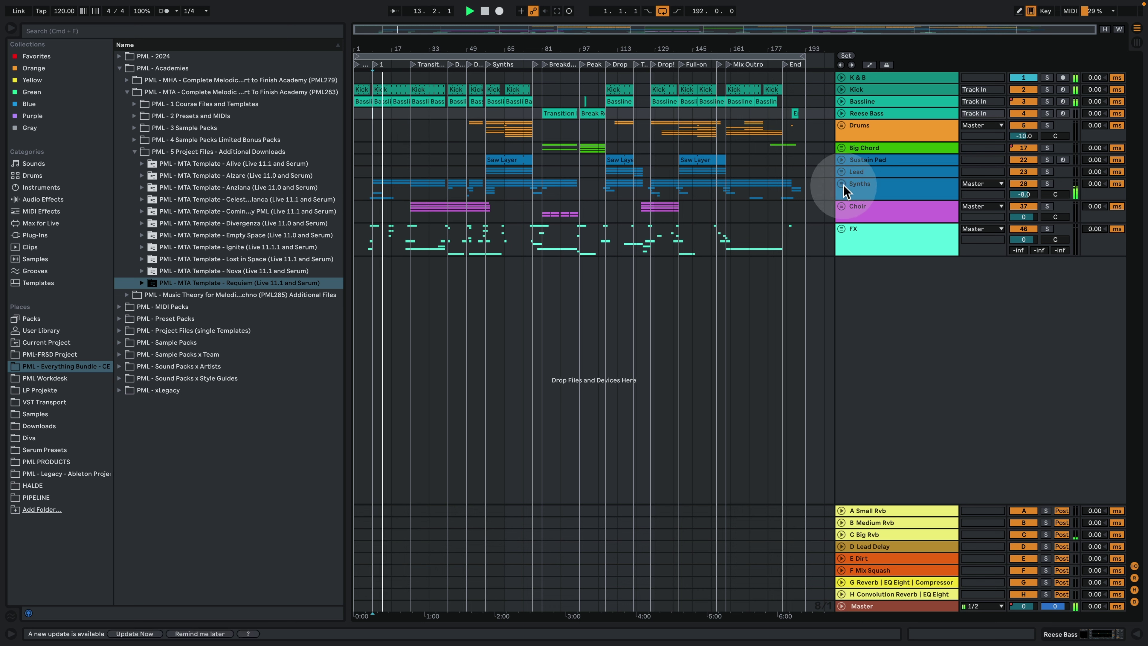
{"action": "key", "text": "space"}
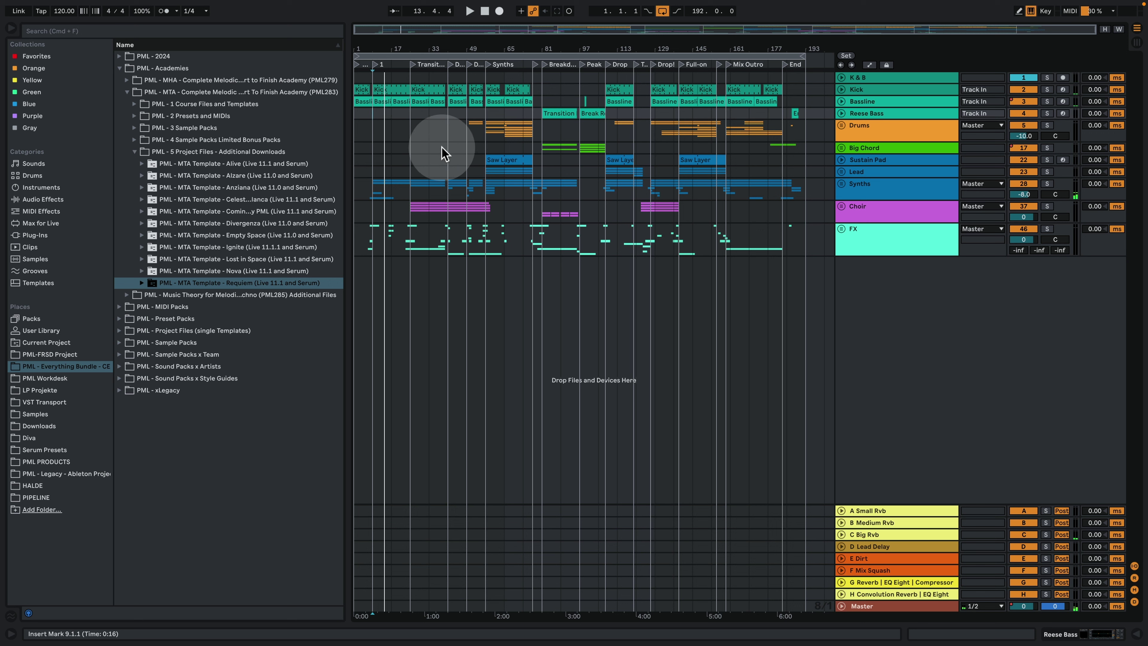
Play the Transition section from bar 25 while unfolding the Choir group and briefly inspecting the tracks inside Choir 1
{"action": "left_click", "coordinate": [415, 120]}
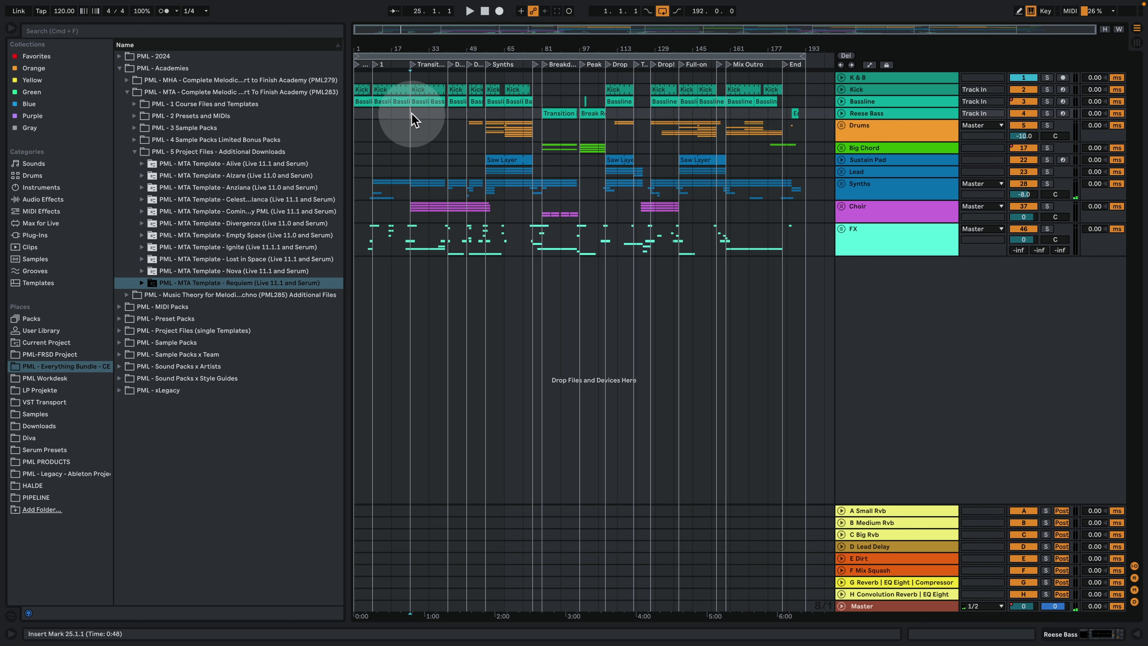
{"action": "key", "text": "space"}
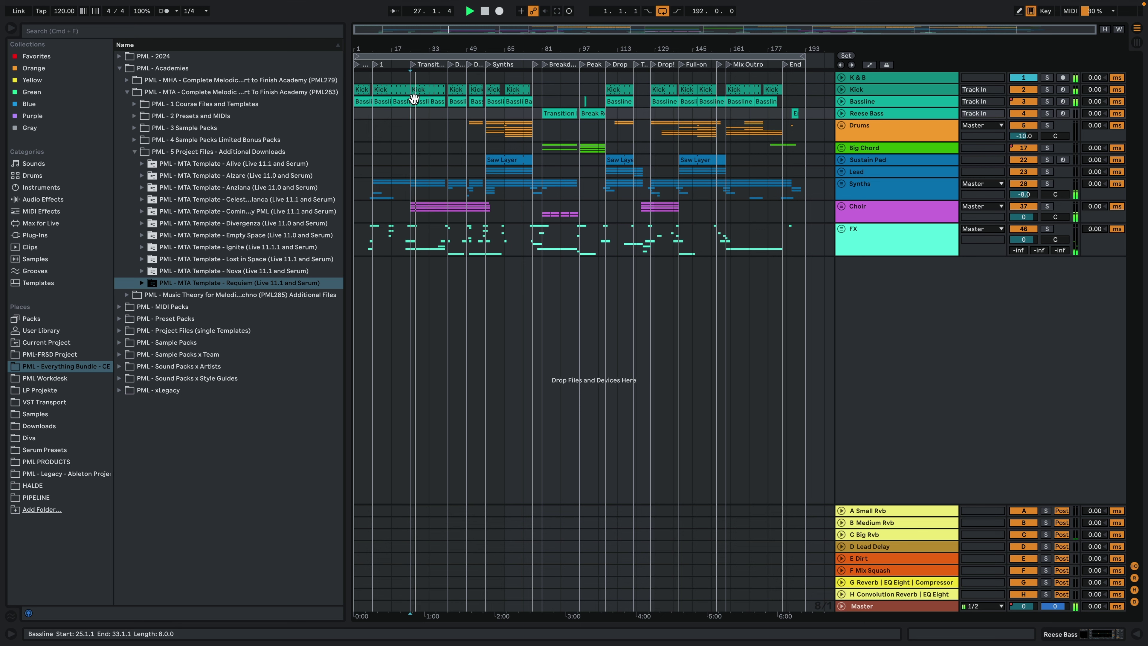
{"action": "left_click", "coordinate": [842, 206]}
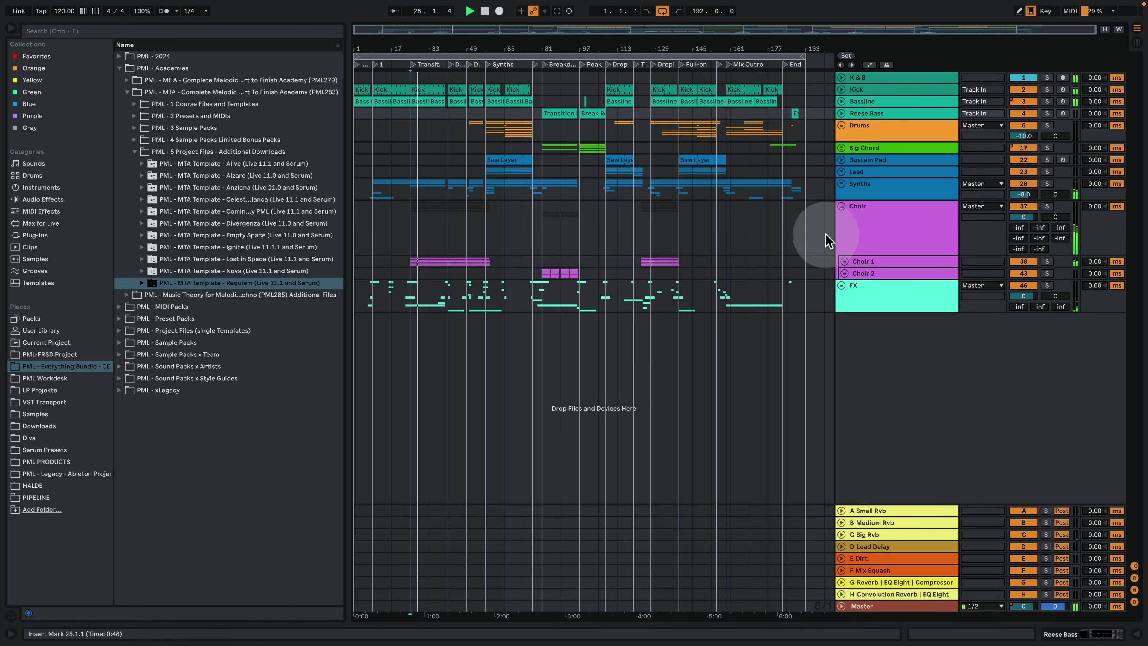
{"action": "left_click", "coordinate": [845, 262]}
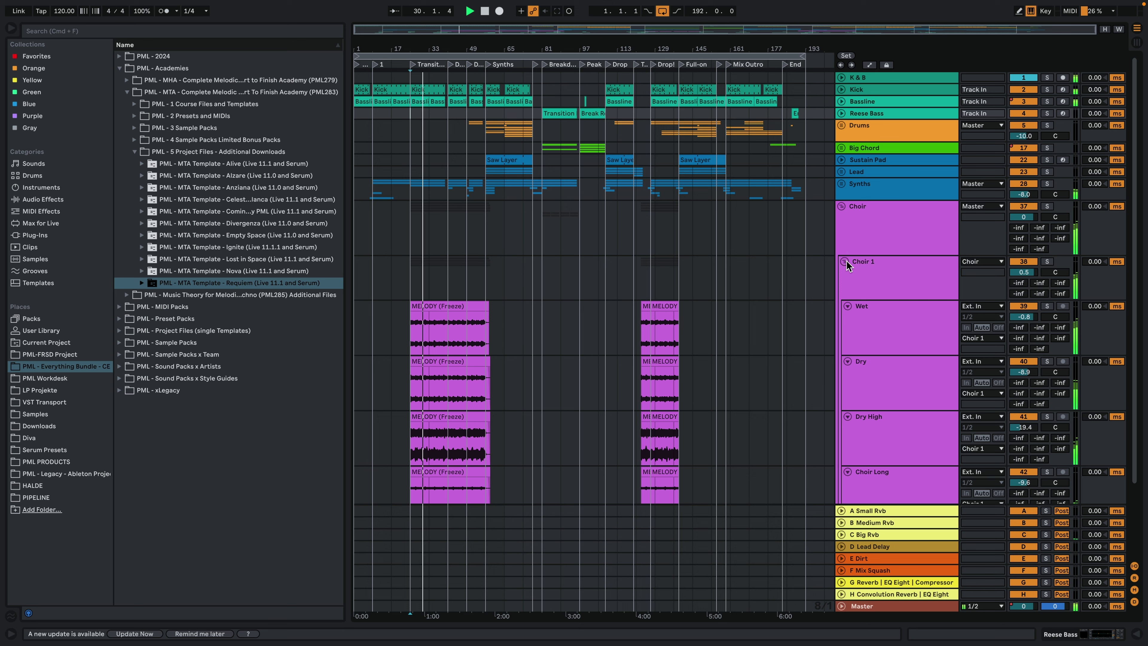
{"action": "left_click", "coordinate": [845, 262]}
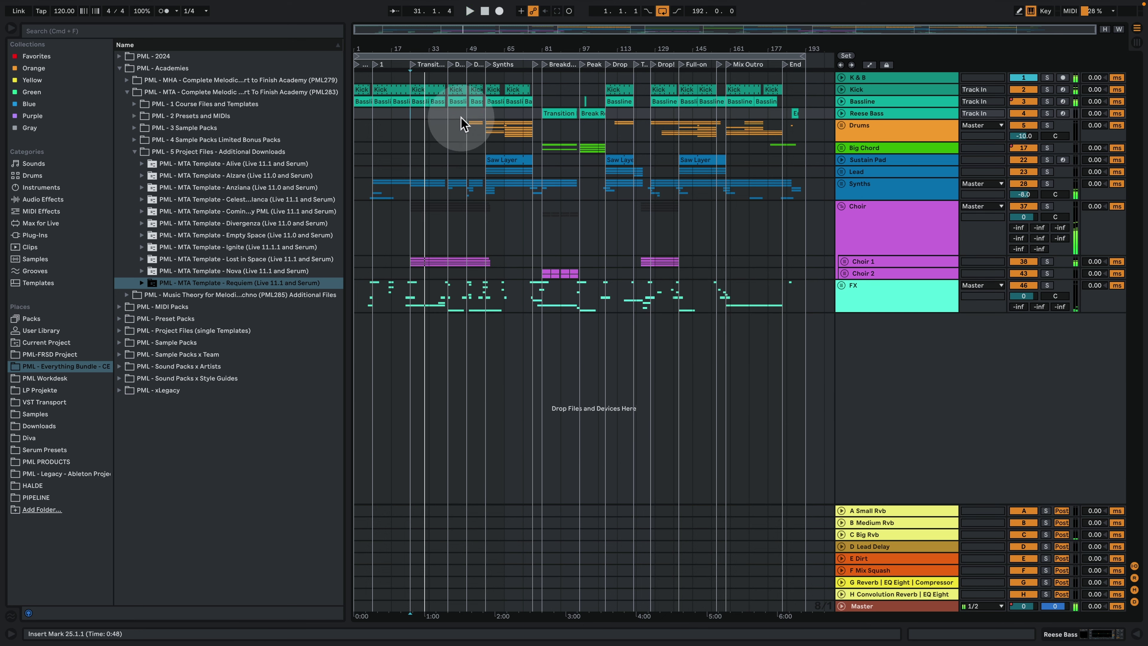
Listen to the Drop section from bar 41 and the Drums section from bar 49
{"action": "left_click", "coordinate": [450, 110]}
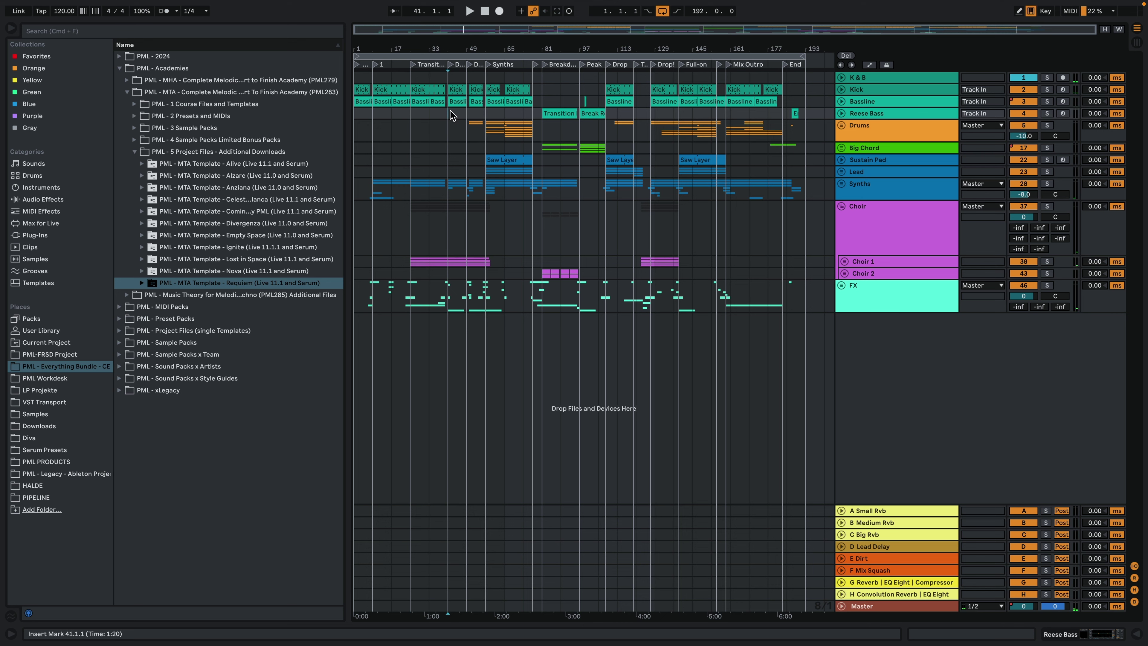
{"action": "key", "text": "space"}
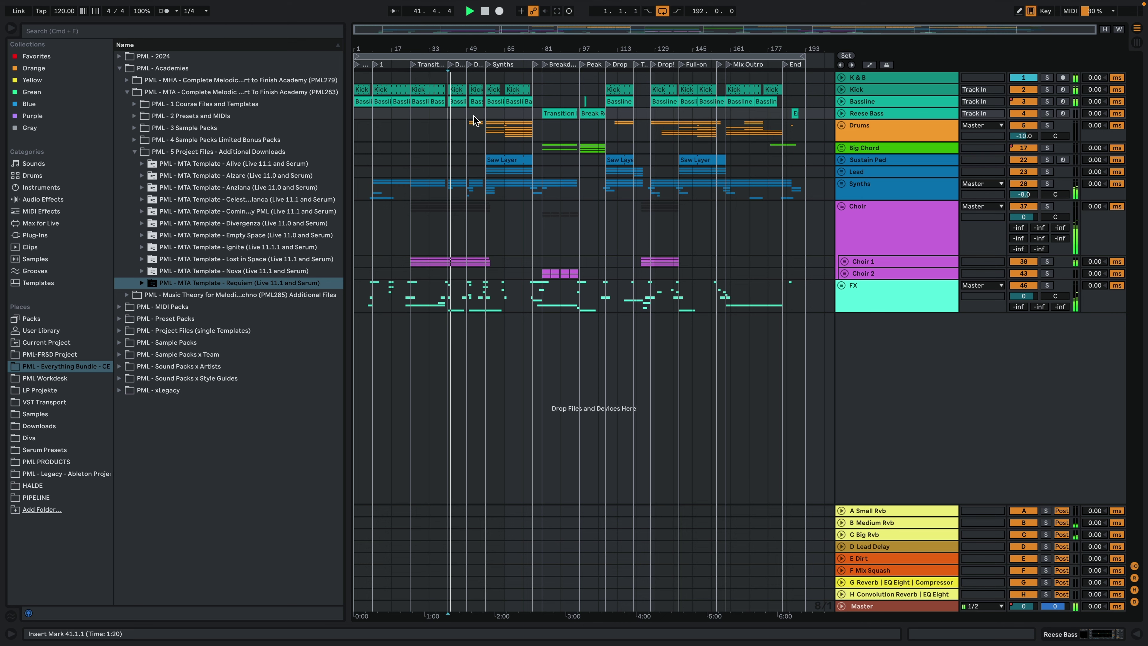
{"action": "left_click_drag", "start_coordinate": [467, 49], "coordinate": [472, 78]}
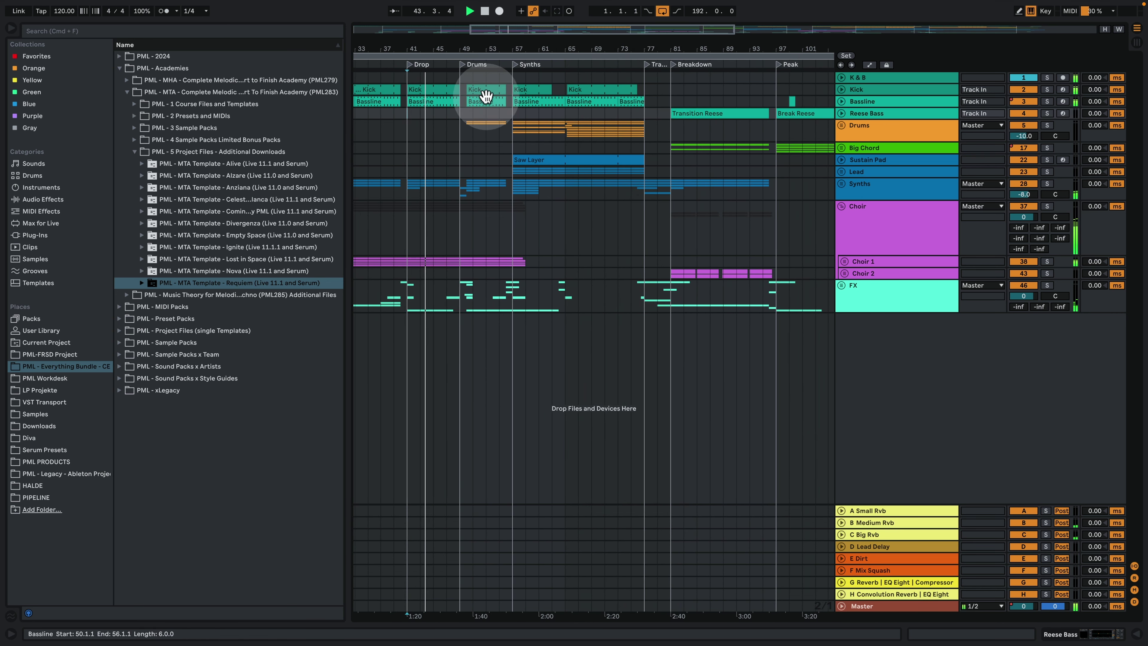
{"action": "left_click", "coordinate": [462, 119]}
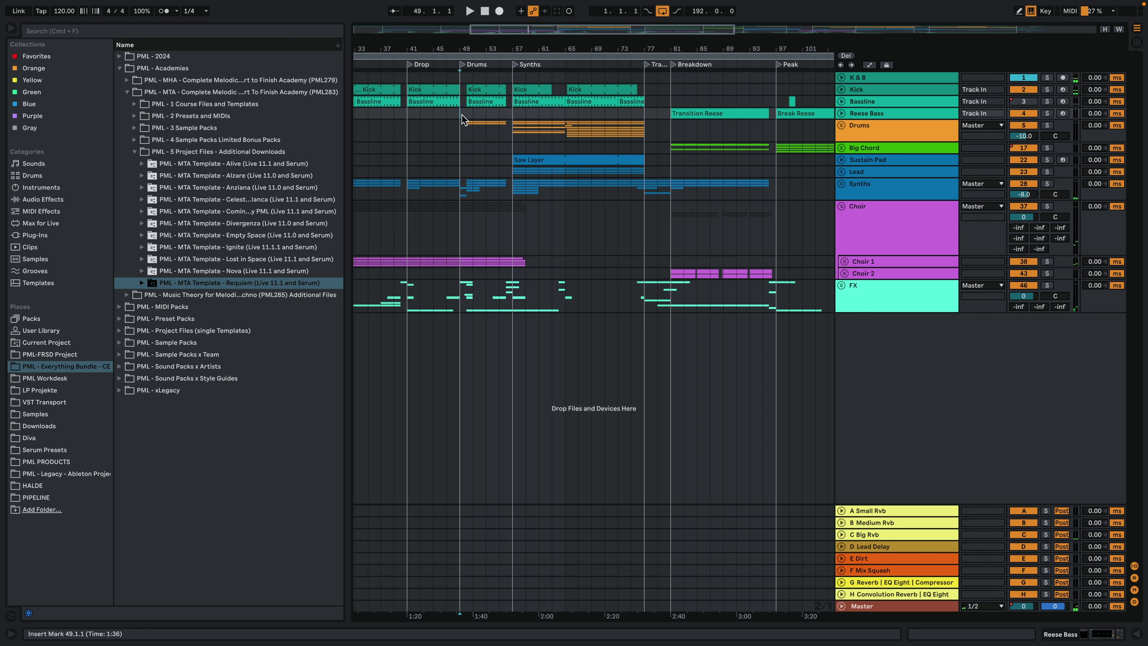
{"action": "key", "text": "space"}
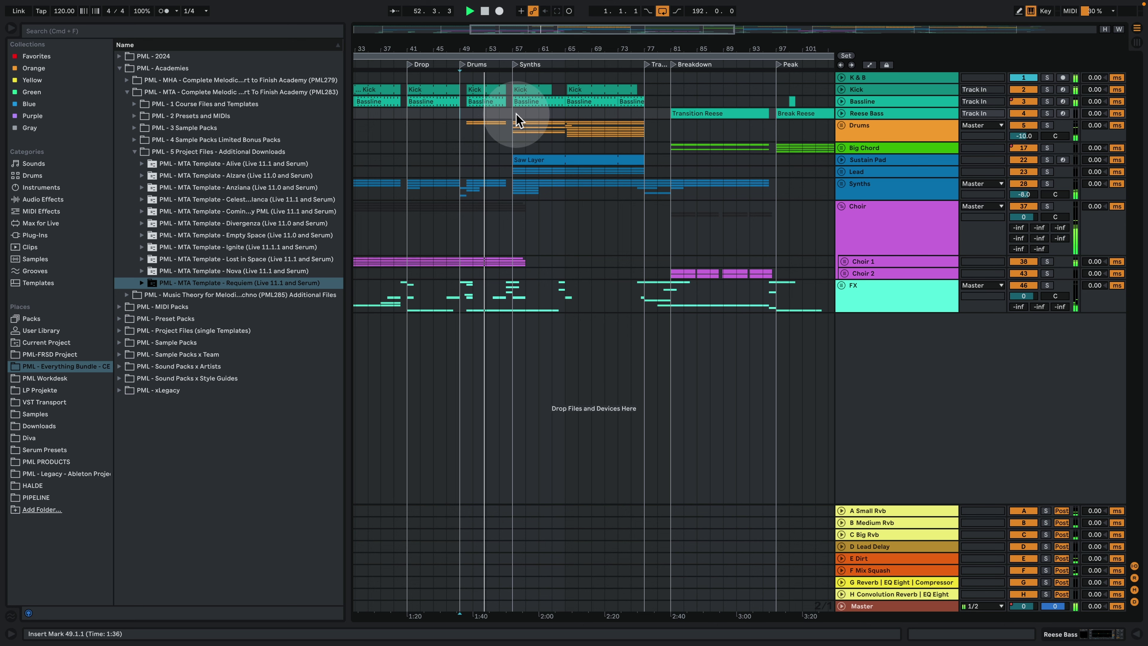
{"action": "key", "text": "space"}
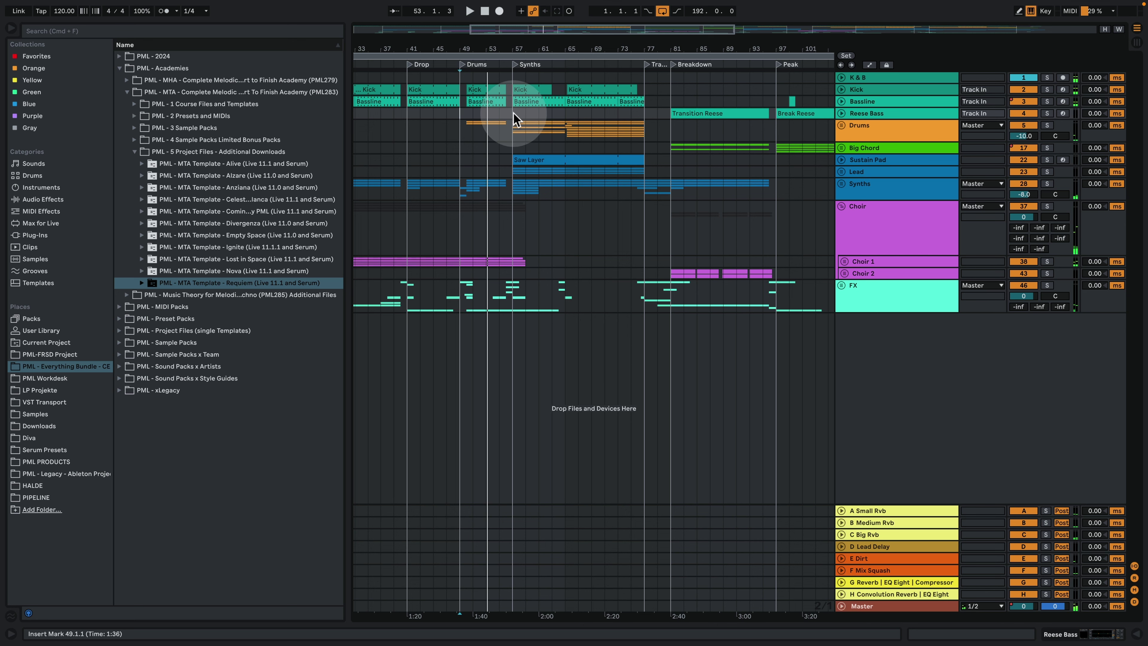
Listen to the Synths section from bar 57 and stop playback
{"action": "left_click", "coordinate": [513, 113]}
{"action": "key", "text": "space"}
{"action": "left_click_drag", "start_coordinate": [530, 48], "coordinate": [530, 35]}
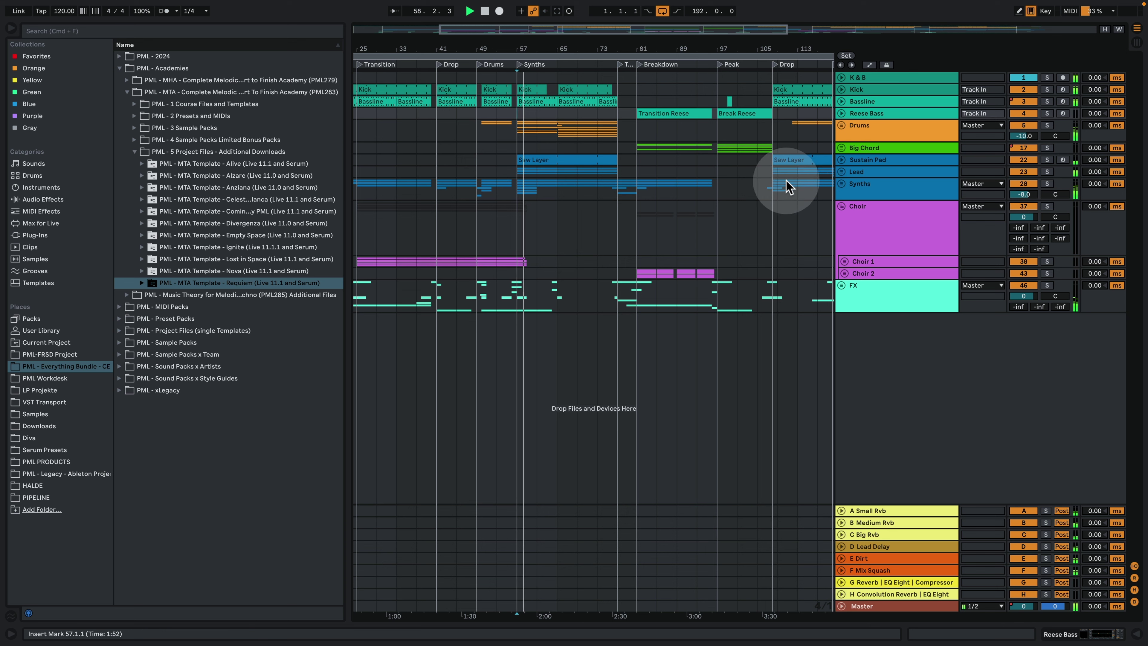
{"action": "left_click_drag", "start_coordinate": [546, 46], "coordinate": [552, 32]}
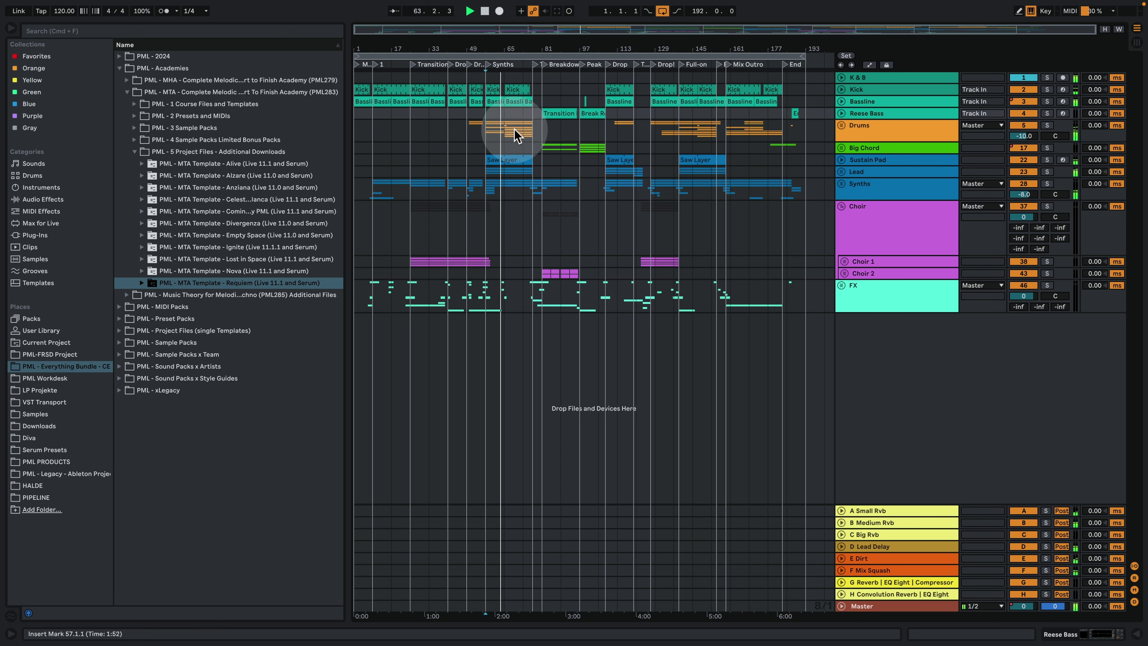
{"action": "left_click_drag", "start_coordinate": [507, 46], "coordinate": [508, 68]}
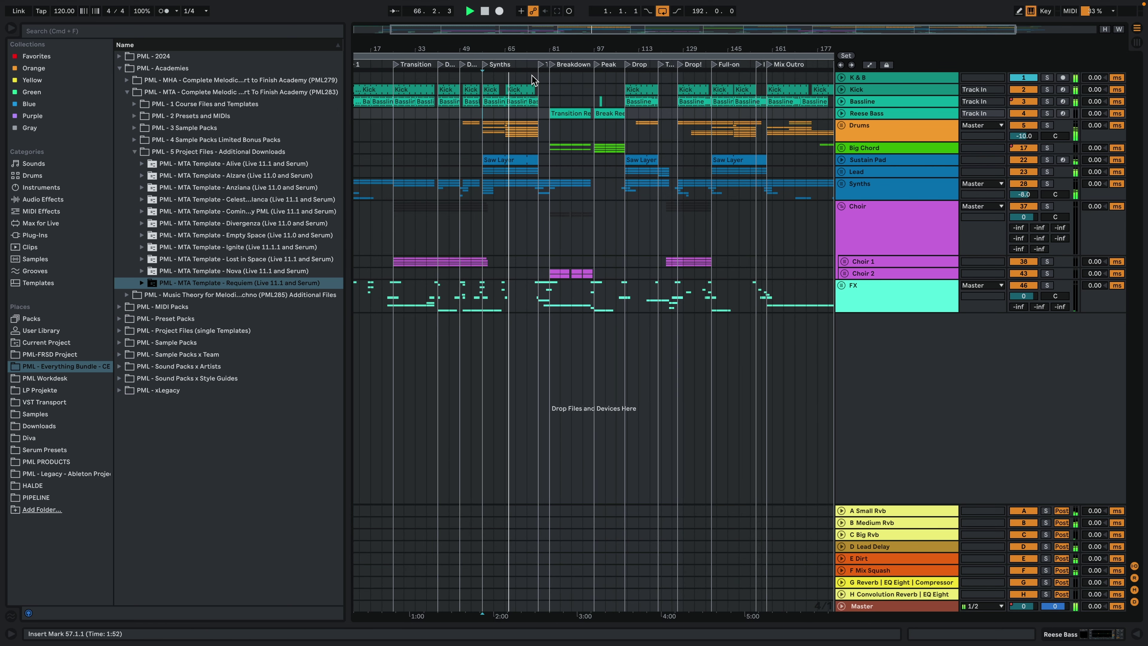
{"action": "key", "text": "space"}
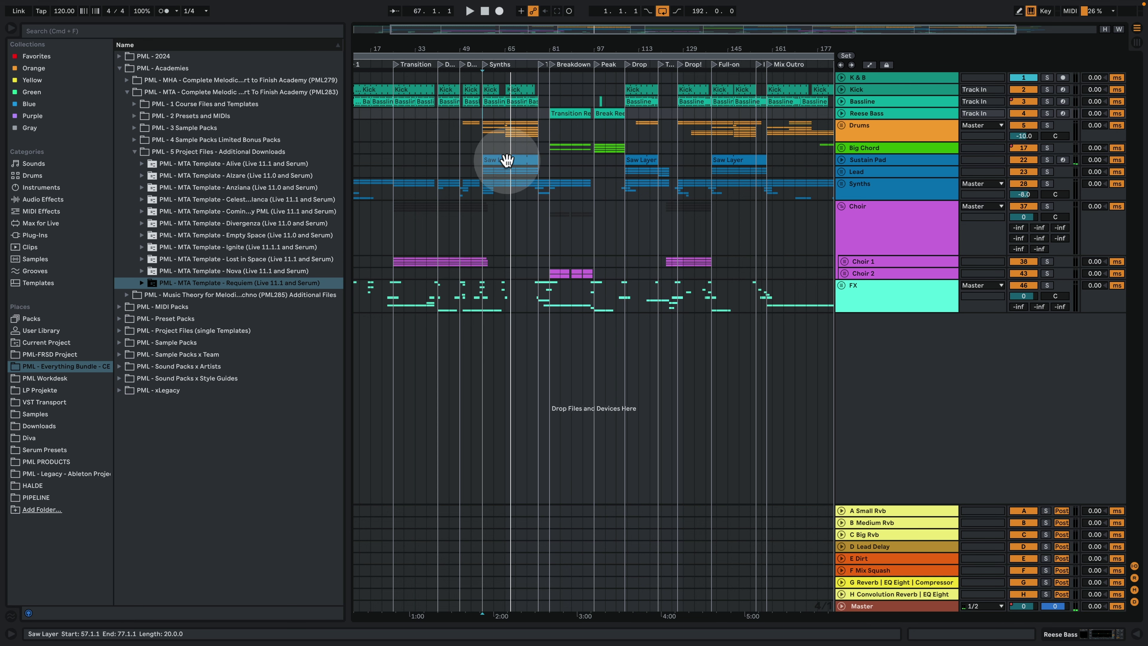
Play the short Transition section from bar 77
{"action": "left_click_drag", "start_coordinate": [539, 46], "coordinate": [539, 126]}
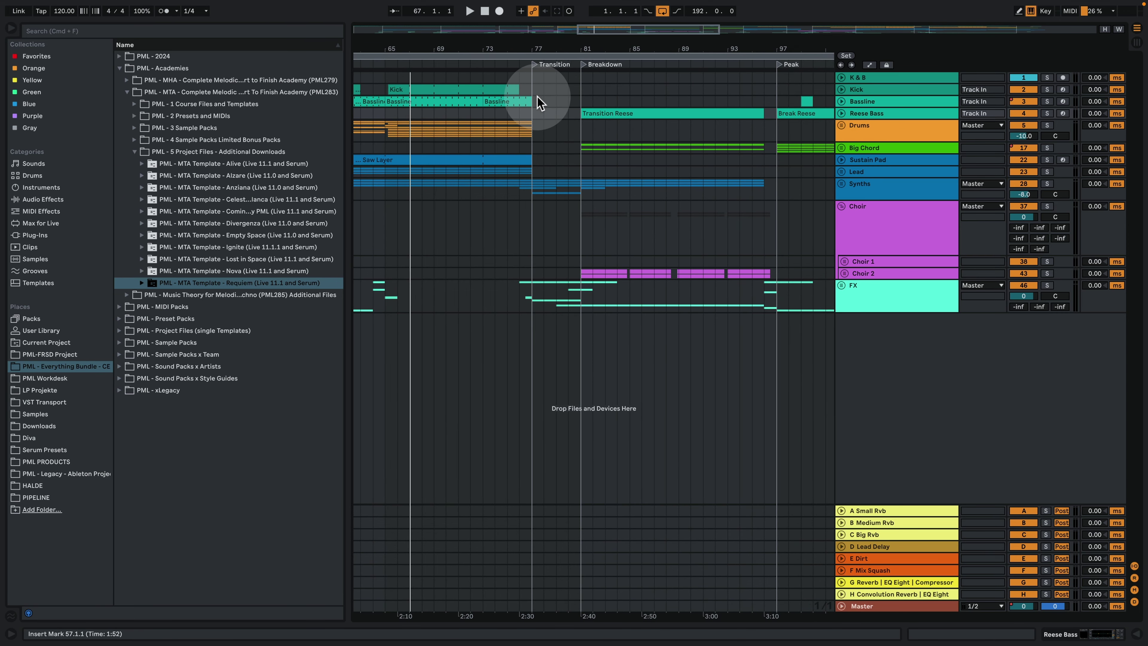
{"action": "left_click", "coordinate": [540, 102]}
{"action": "key", "text": "space"}
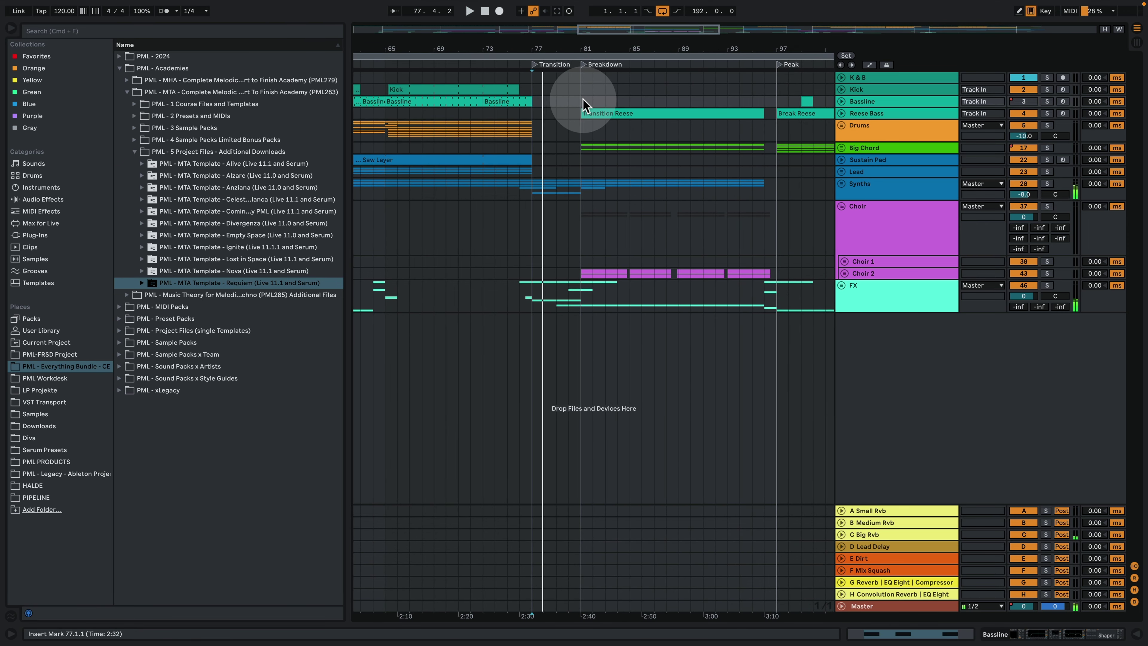
Play the Breakdown section from bar 81 and unfold the Synths group to inspect its drone and bass stab tracks
{"action": "left_click", "coordinate": [583, 103]}
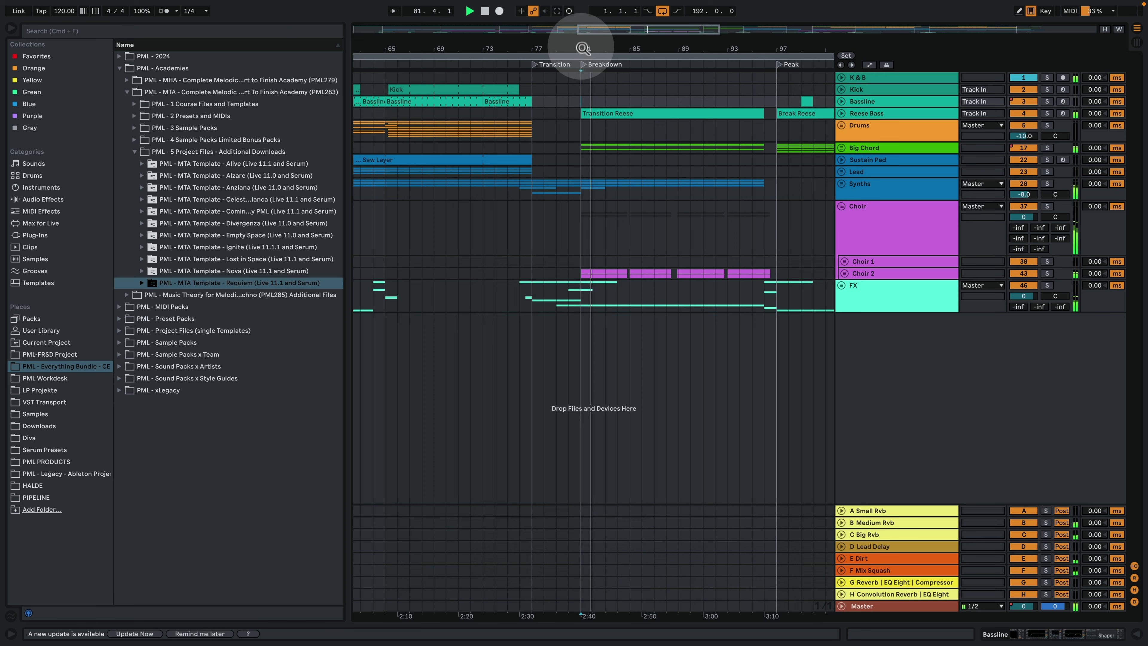
{"action": "left_click_drag", "start_coordinate": [582, 48], "coordinate": [557, 26]}
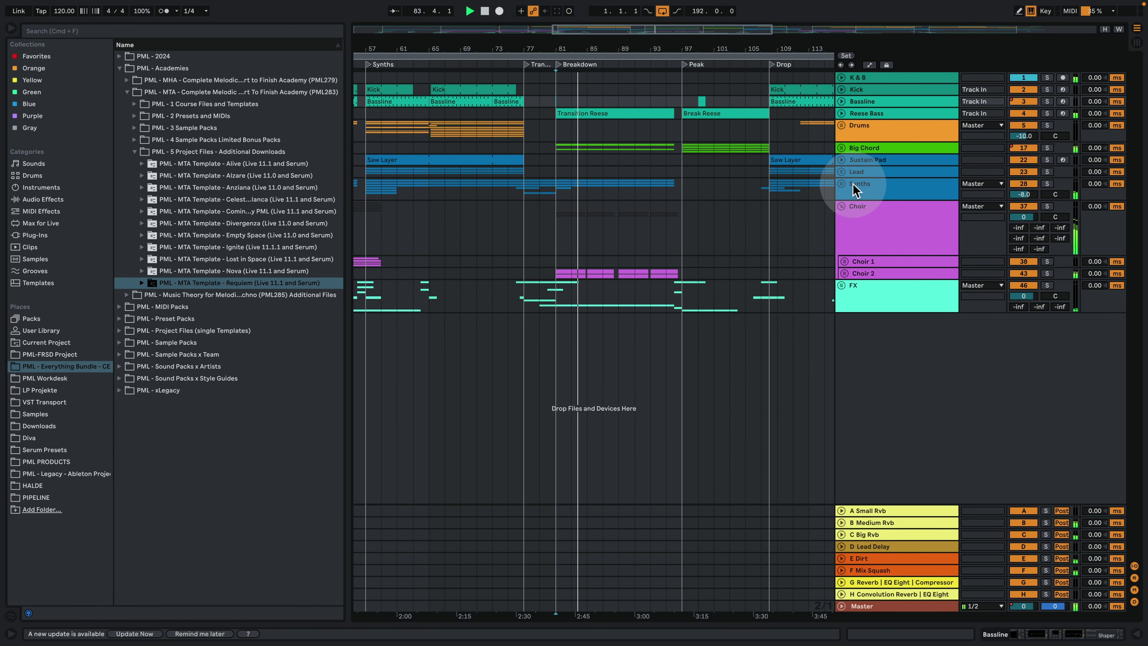
{"action": "left_click", "coordinate": [842, 183]}
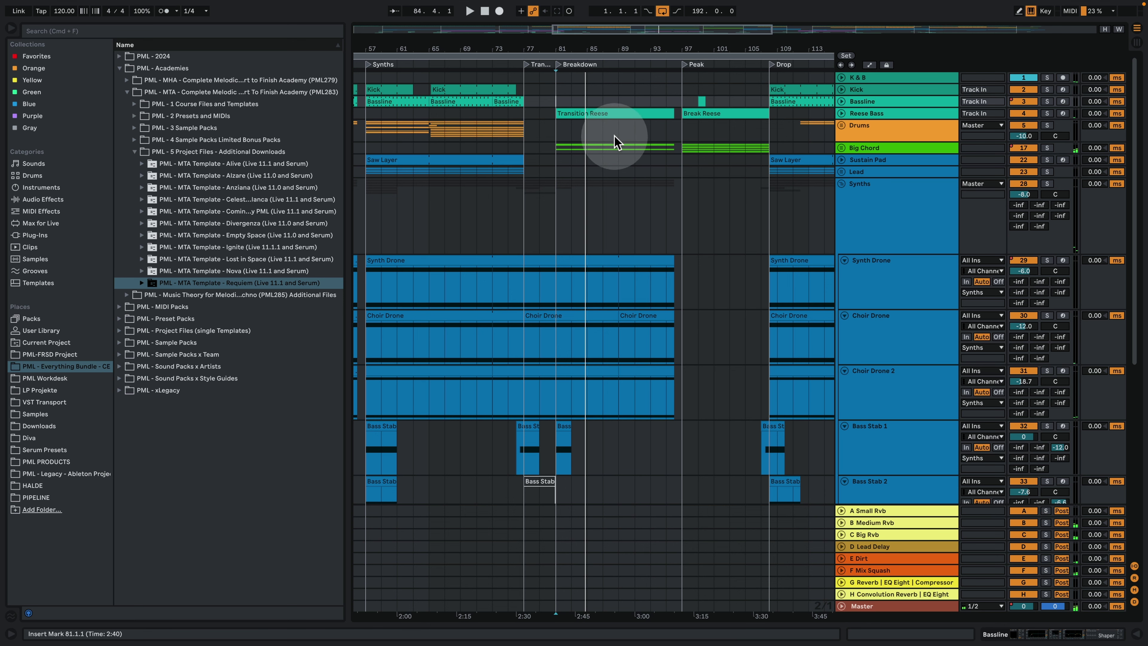
Play the Peak section from bar 97 and unfold the Big Chord group and its Saw Chord track
{"action": "left_click_drag", "start_coordinate": [687, 45], "coordinate": [601, 60]}
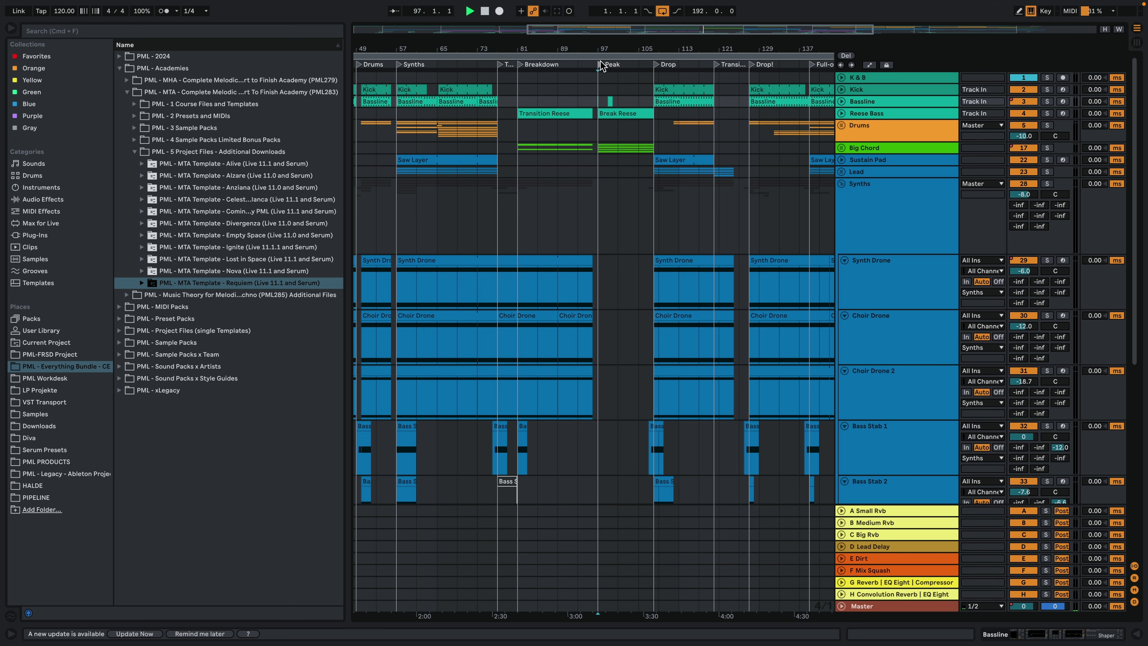
{"action": "left_click", "coordinate": [841, 148]}
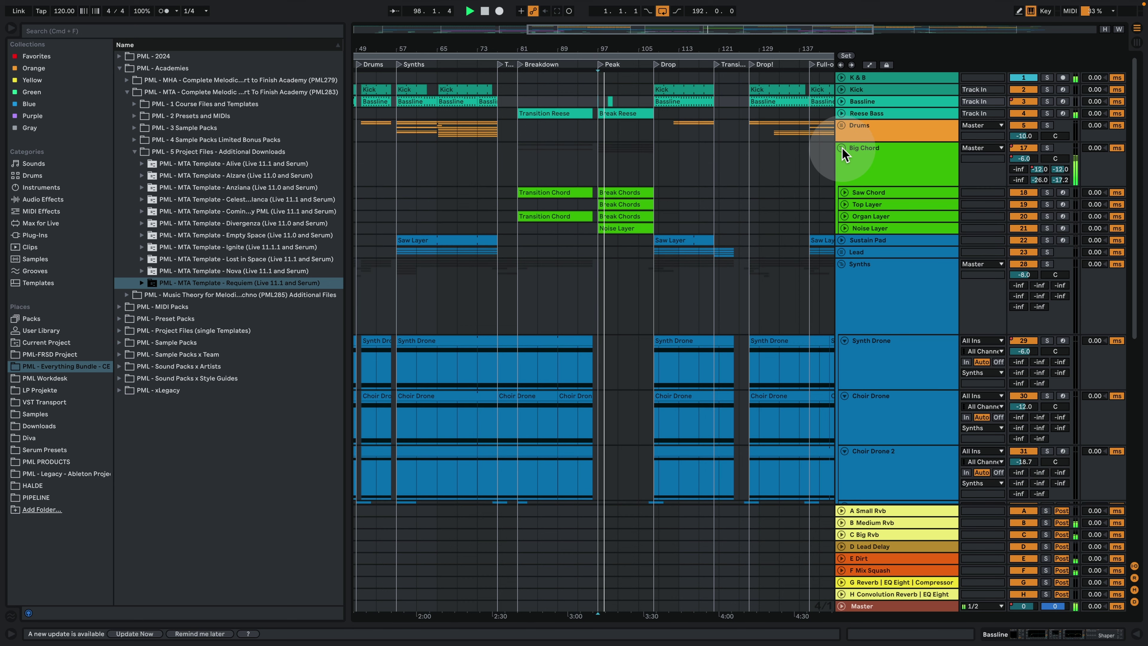
{"action": "left_click", "coordinate": [844, 192]}
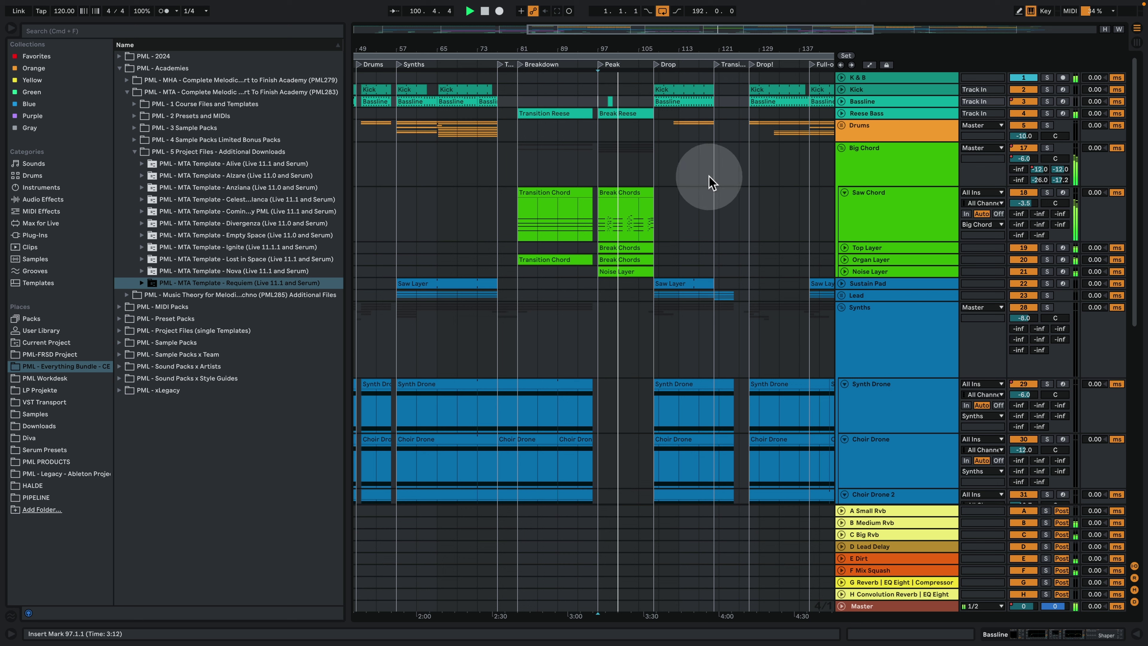
Play the Drop section that follows the Peak and stop playback
{"action": "left_click", "coordinate": [658, 64]}
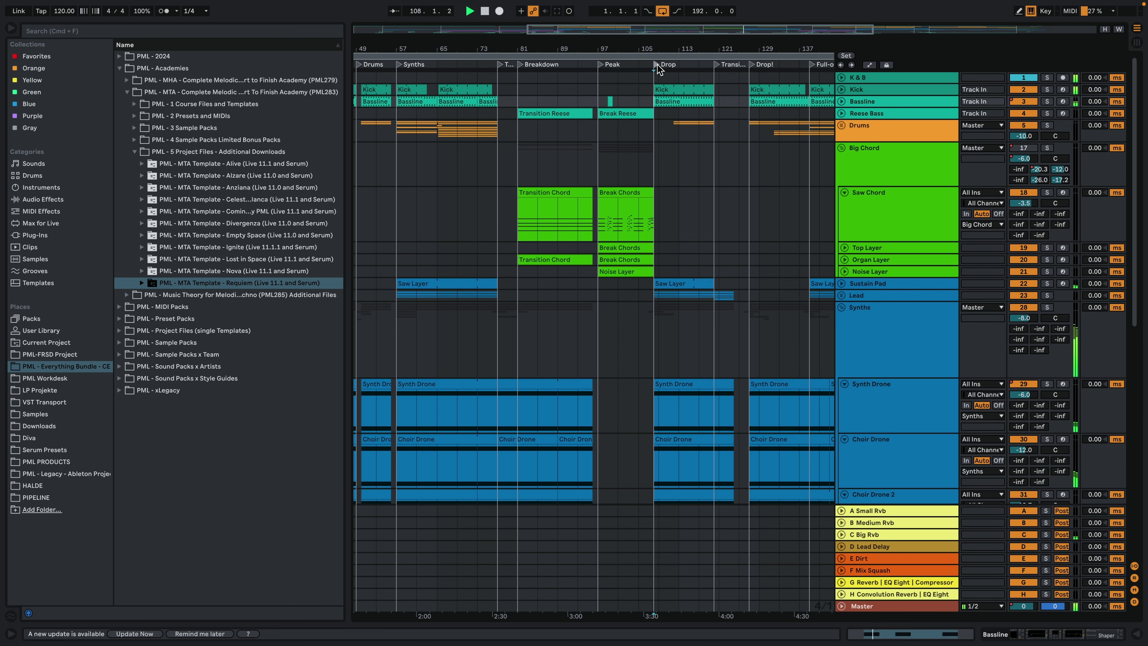
{"action": "left_click_drag", "start_coordinate": [660, 49], "coordinate": [596, 30]}
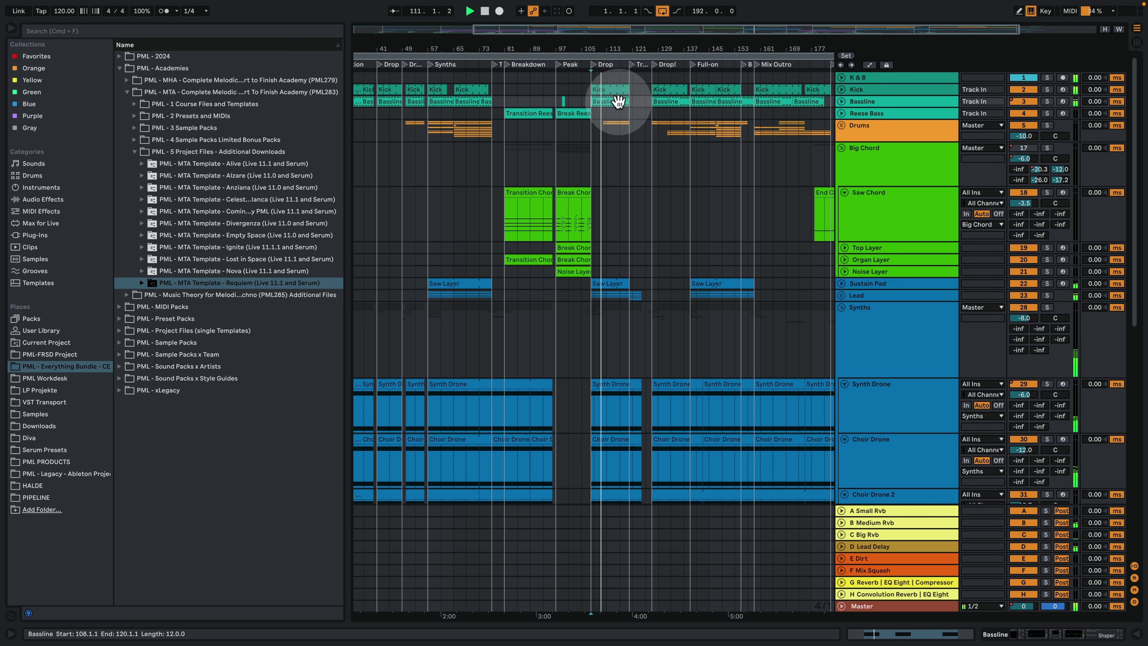
{"action": "key", "text": "space"}
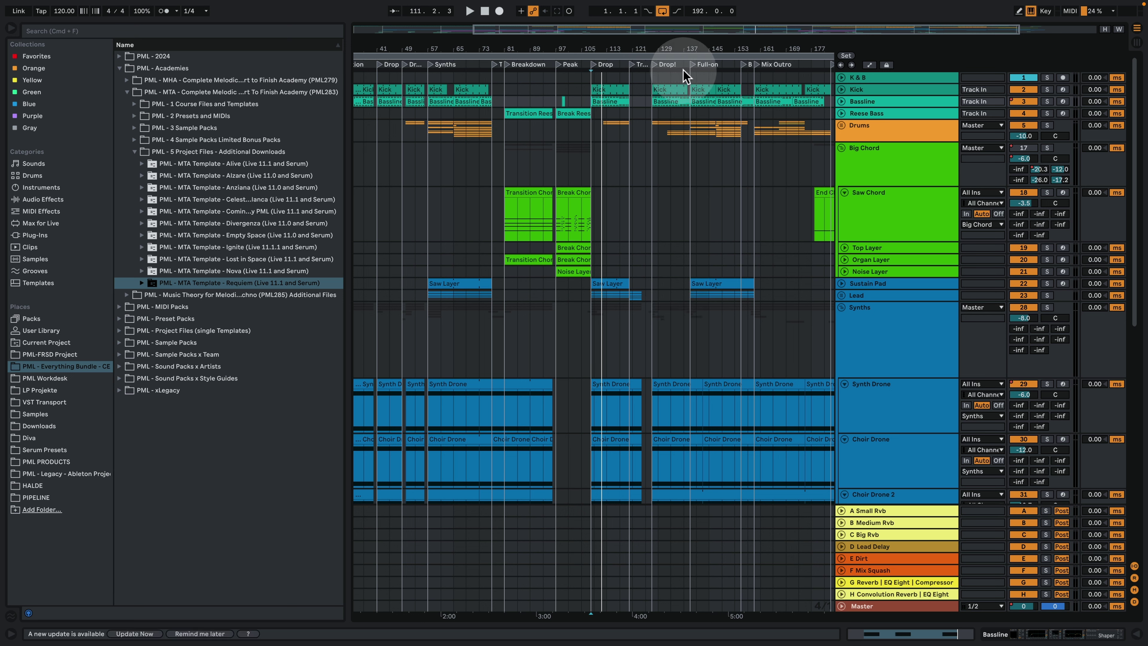
Listen to the Drop! section from bar 127 and the Full-on section from bar 139, folding the Synths group
{"action": "left_click", "coordinate": [660, 65]}
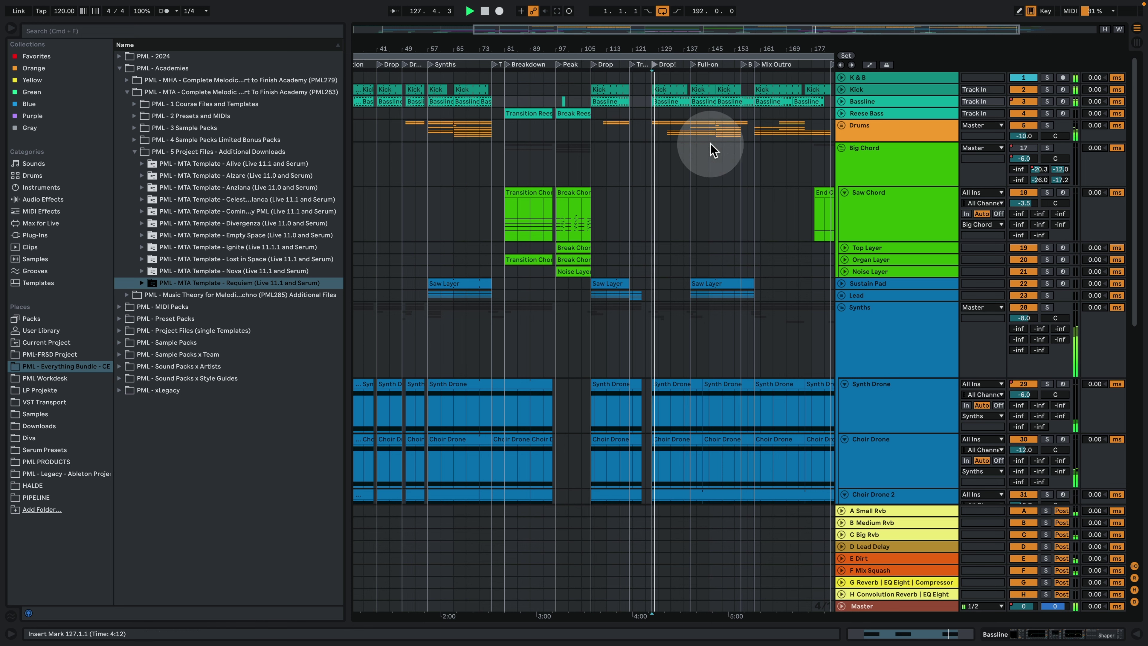
{"action": "left_click", "coordinate": [842, 309]}
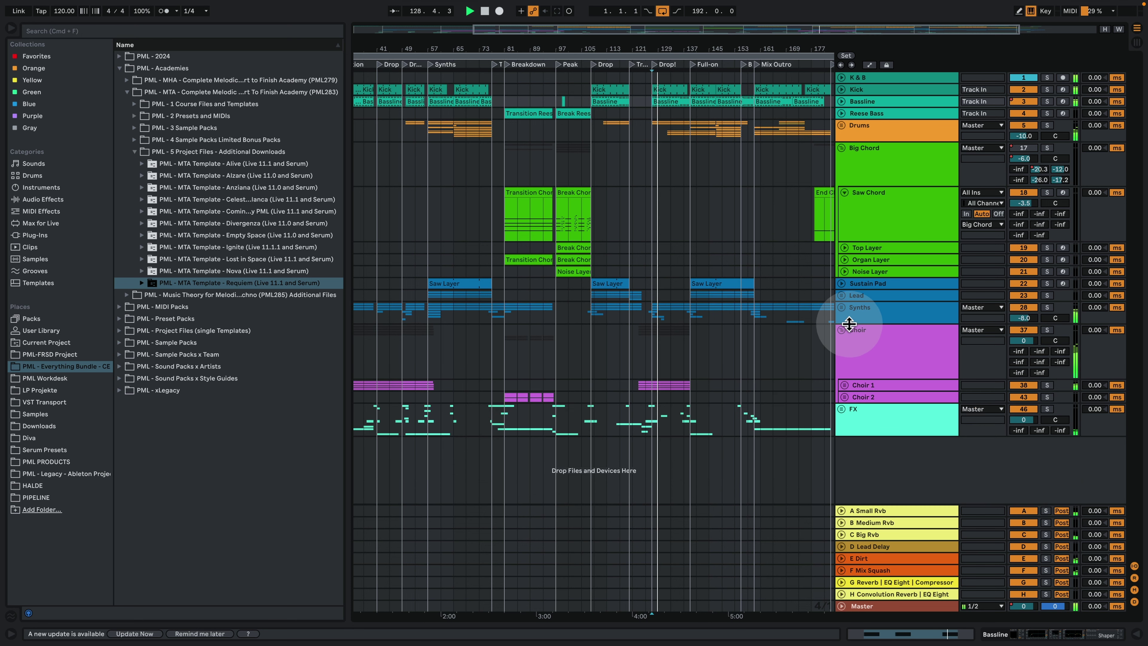
{"action": "left_click", "coordinate": [709, 91]}
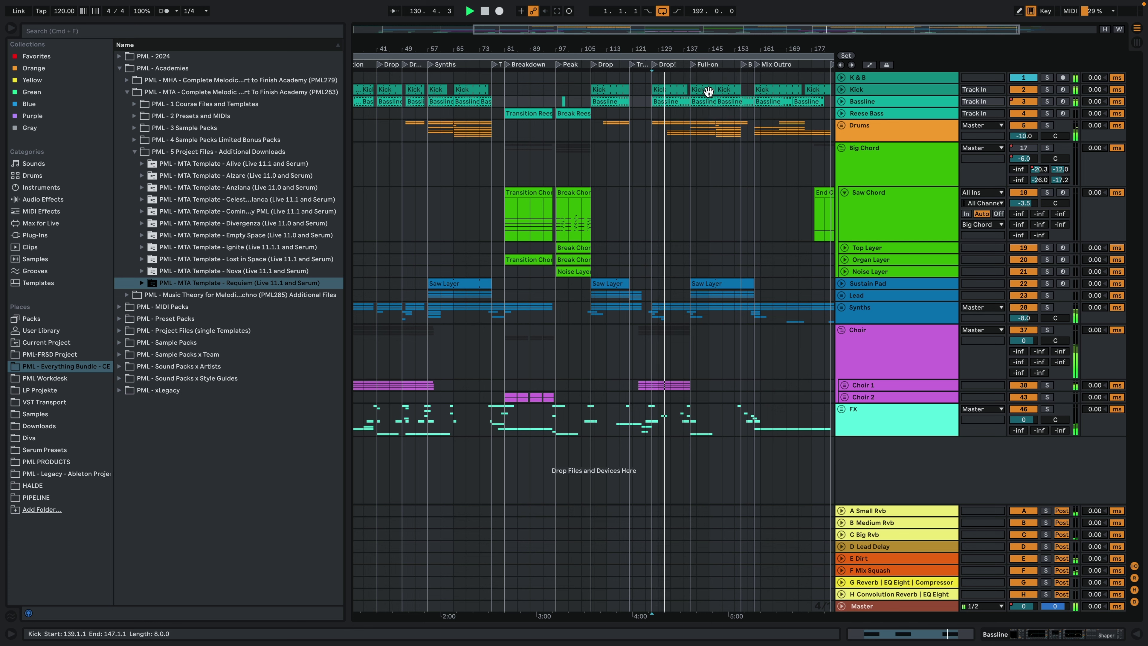
{"action": "left_click", "coordinate": [704, 87]}
{"action": "left_click", "coordinate": [697, 73]}
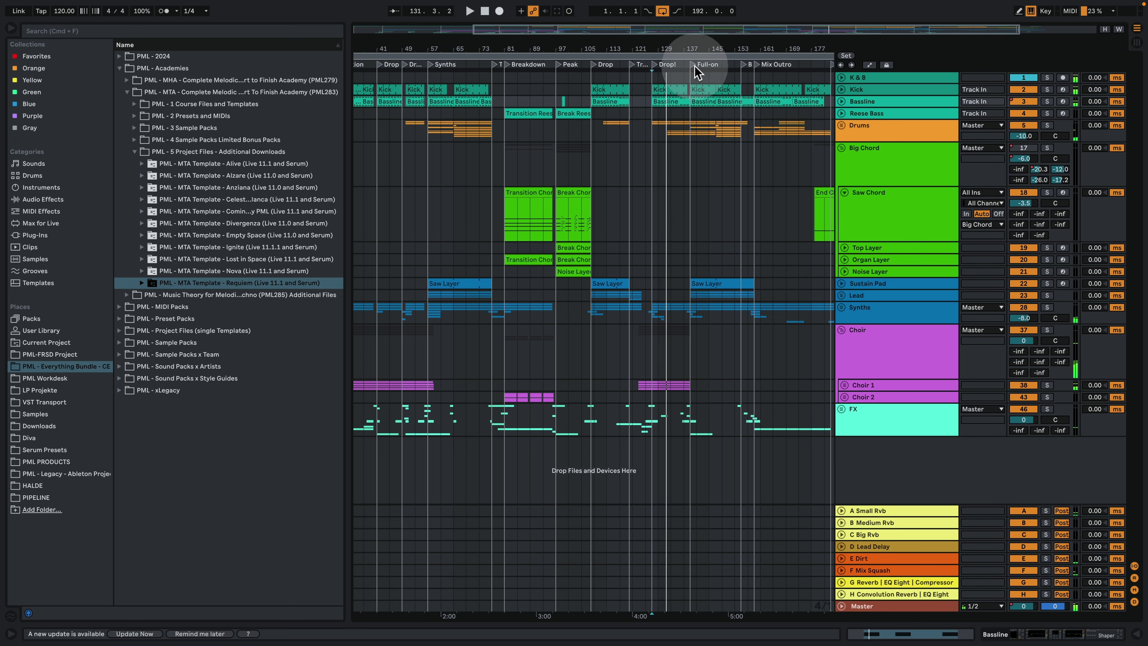
{"action": "left_click", "coordinate": [693, 63]}
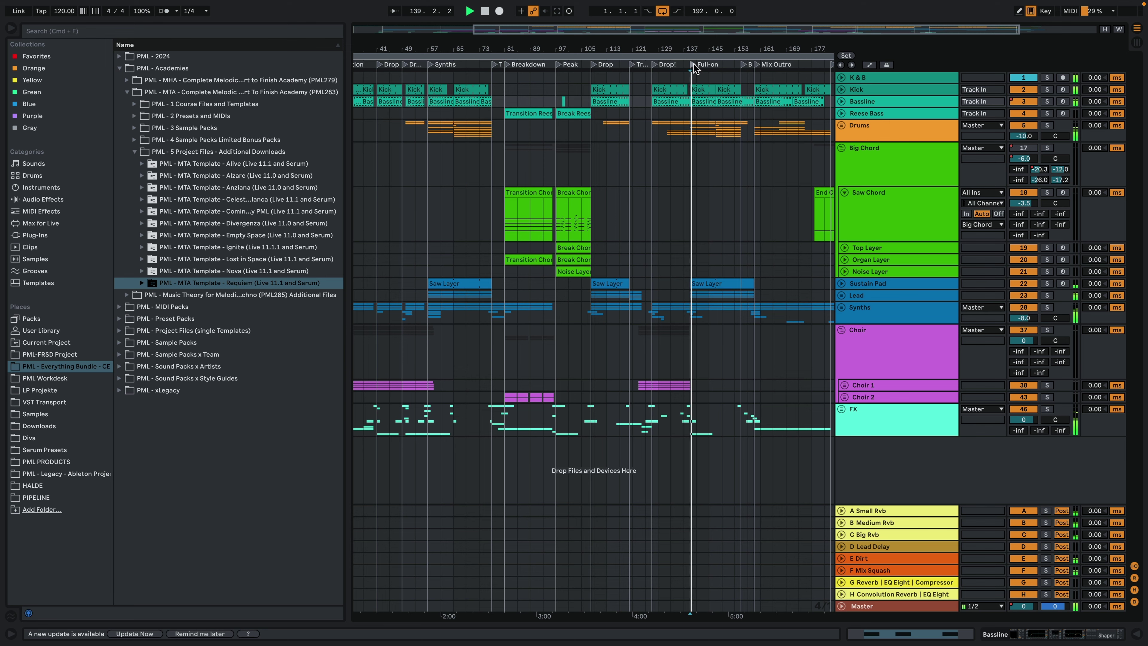
Show the whole arrangement, solo the Drums group and listen to it from bar 145 in the Full-on section
{"action": "left_click_drag", "start_coordinate": [701, 51], "coordinate": [685, 50]}
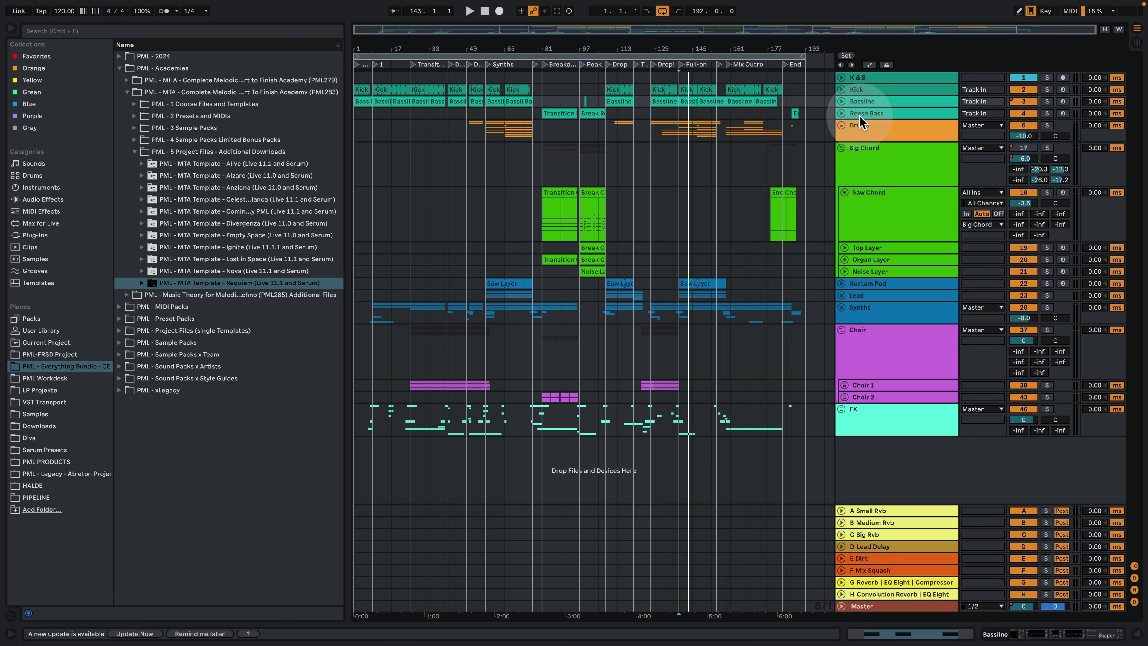
{"action": "left_click", "coordinate": [854, 132]}
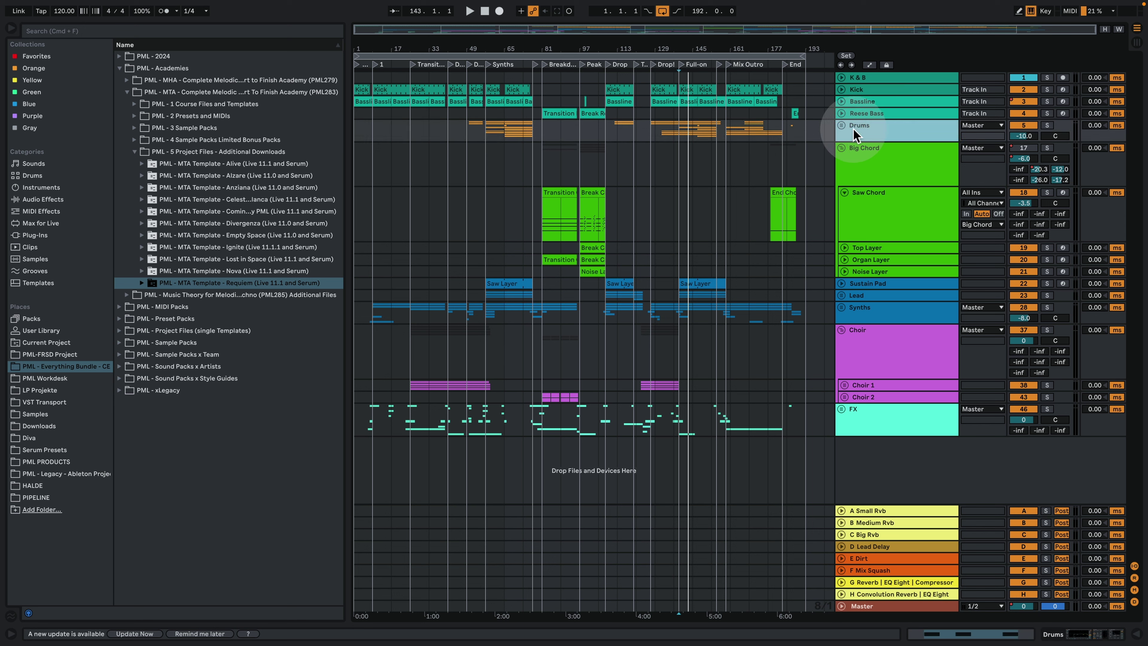
{"action": "left_click", "coordinate": [698, 129]}
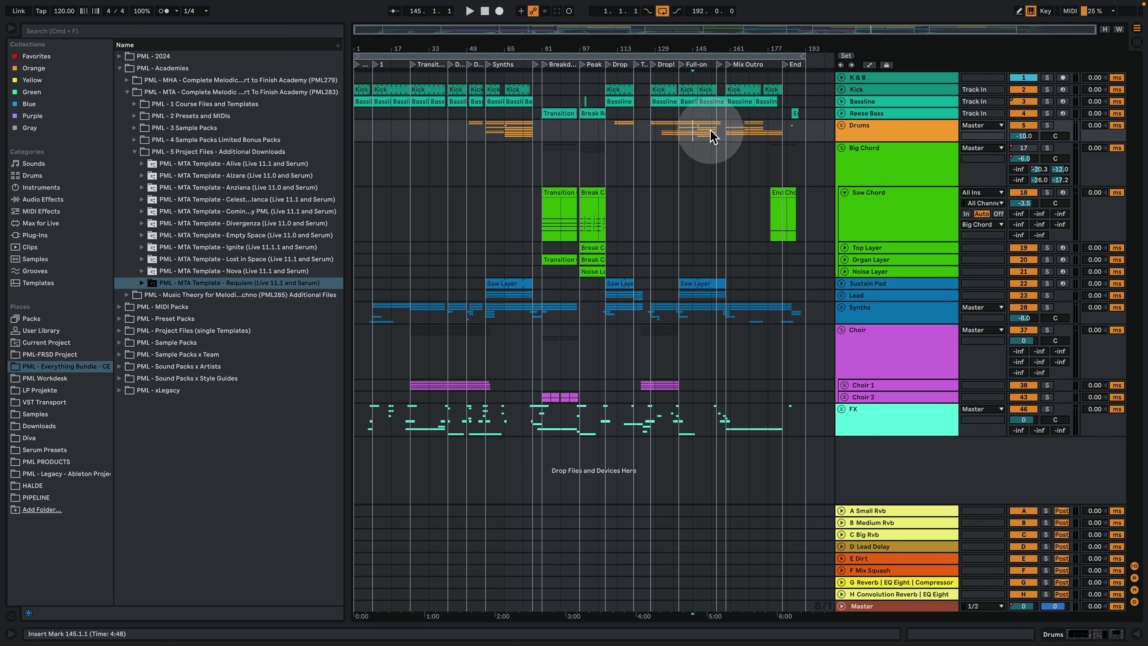
{"action": "left_click", "coordinate": [1047, 126]}
{"action": "key", "text": "space"}
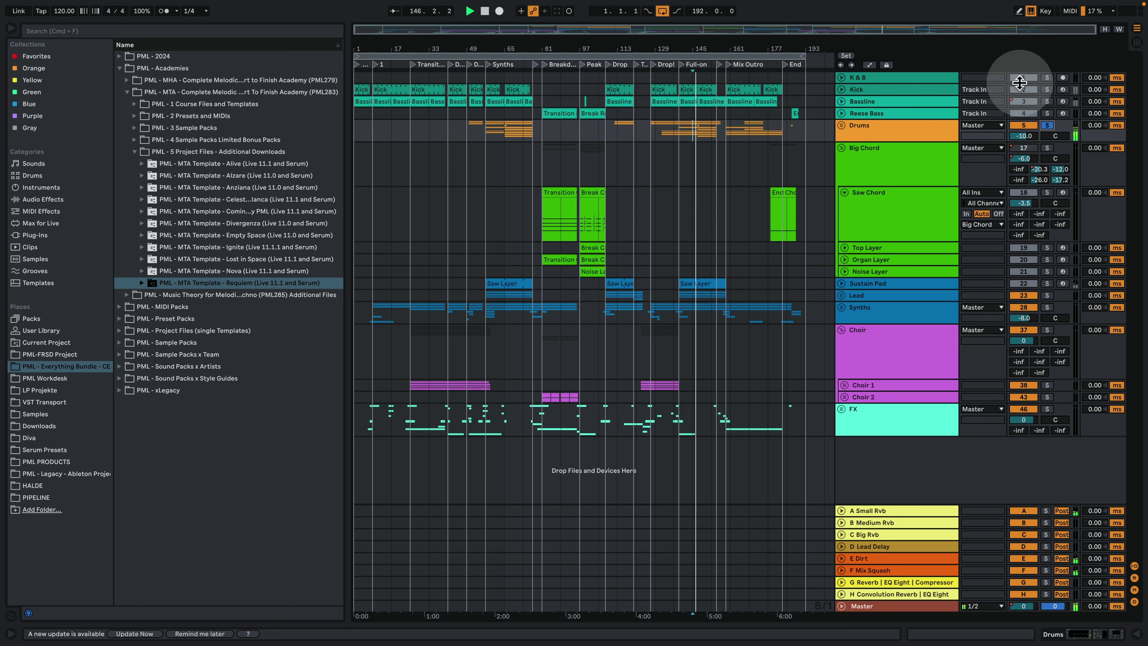
{"action": "key", "text": "space"}
Solo the Big Chord group and listen to it from the Saw Chord clip at bar 97
{"action": "left_click", "coordinate": [904, 168]}
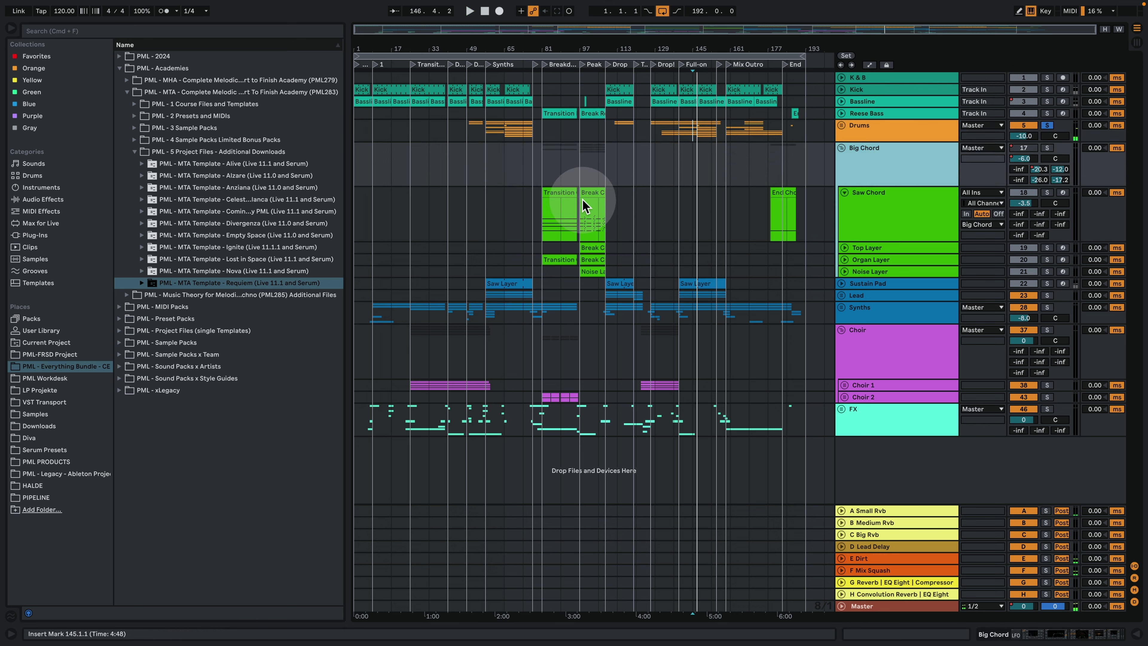
{"action": "left_click", "coordinate": [583, 201]}
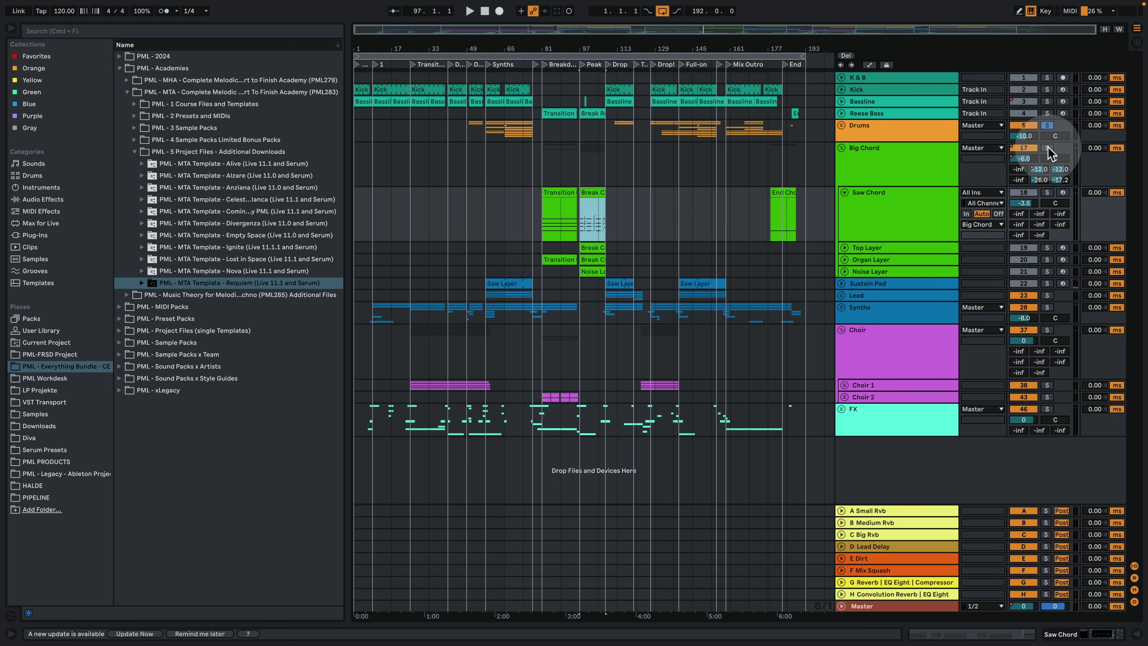
{"action": "left_click", "coordinate": [1047, 148]}
{"action": "key", "text": "space"}
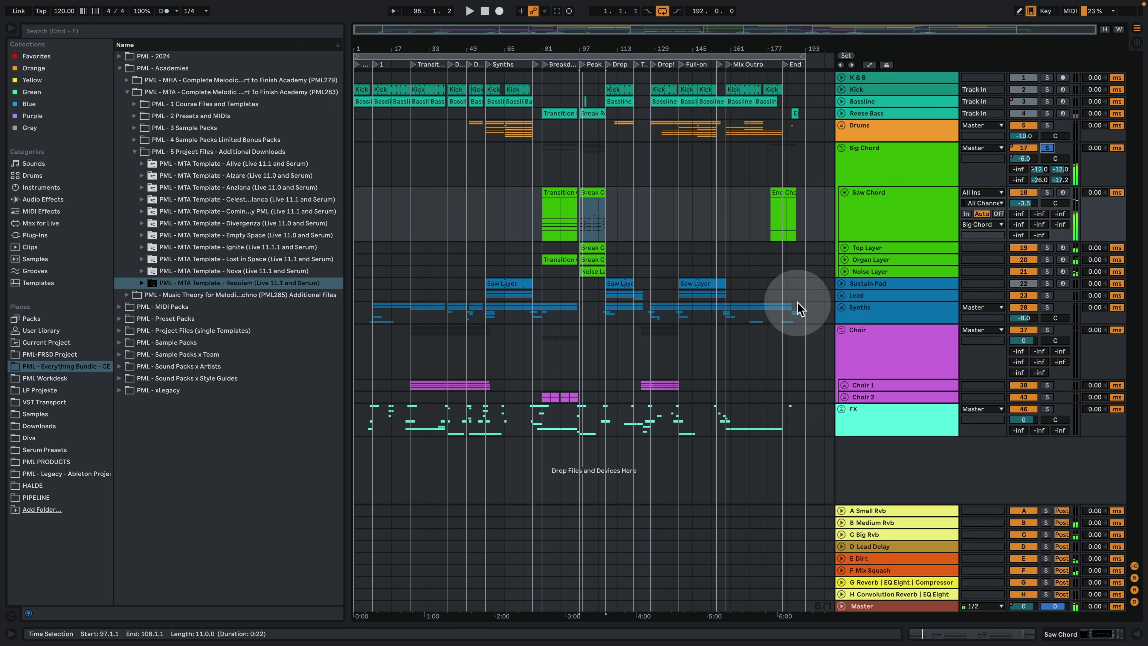
{"action": "key", "text": "space"}
Solo the Sustain Pad, Lead and Synths together and listen to them from the Saw Layer clip at bar 139
{"action": "left_click", "coordinate": [702, 284]}
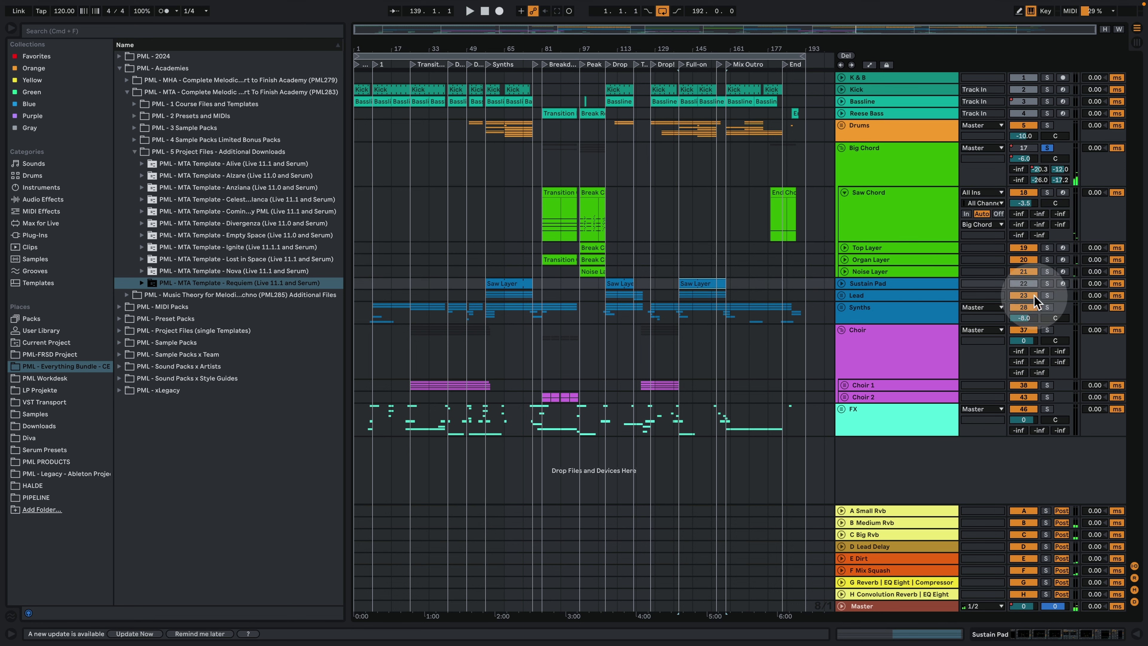
{"action": "left_click", "coordinate": [1047, 295]}
{"action": "left_click", "coordinate": [1047, 307]}
{"action": "left_click", "coordinate": [1047, 283]}
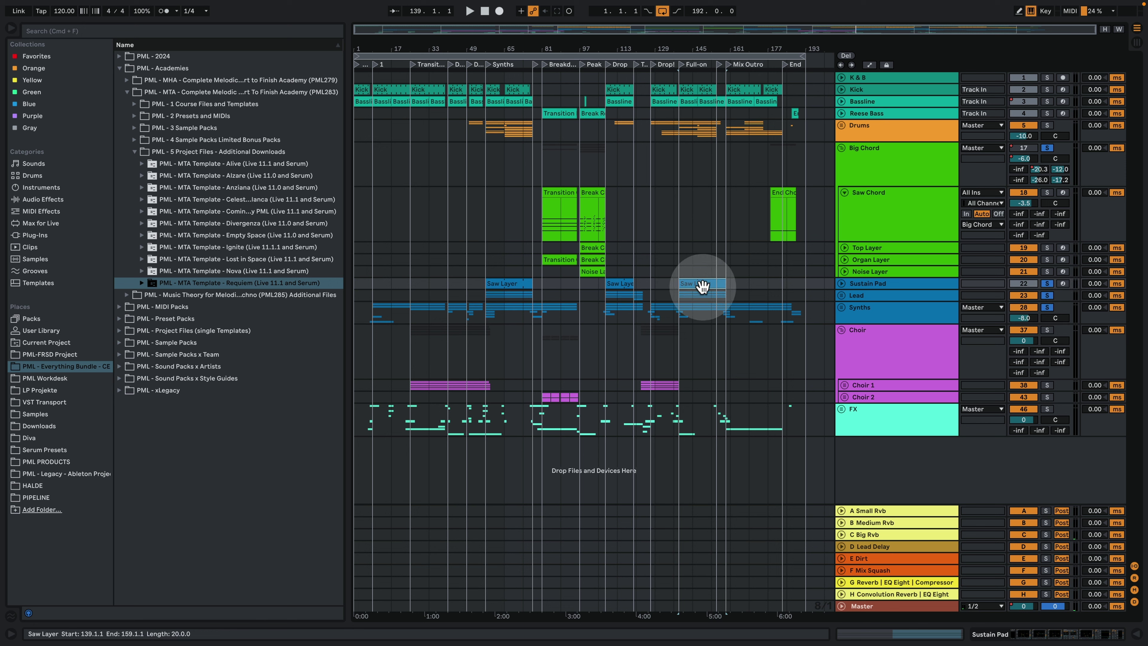
{"action": "key", "text": "space"}
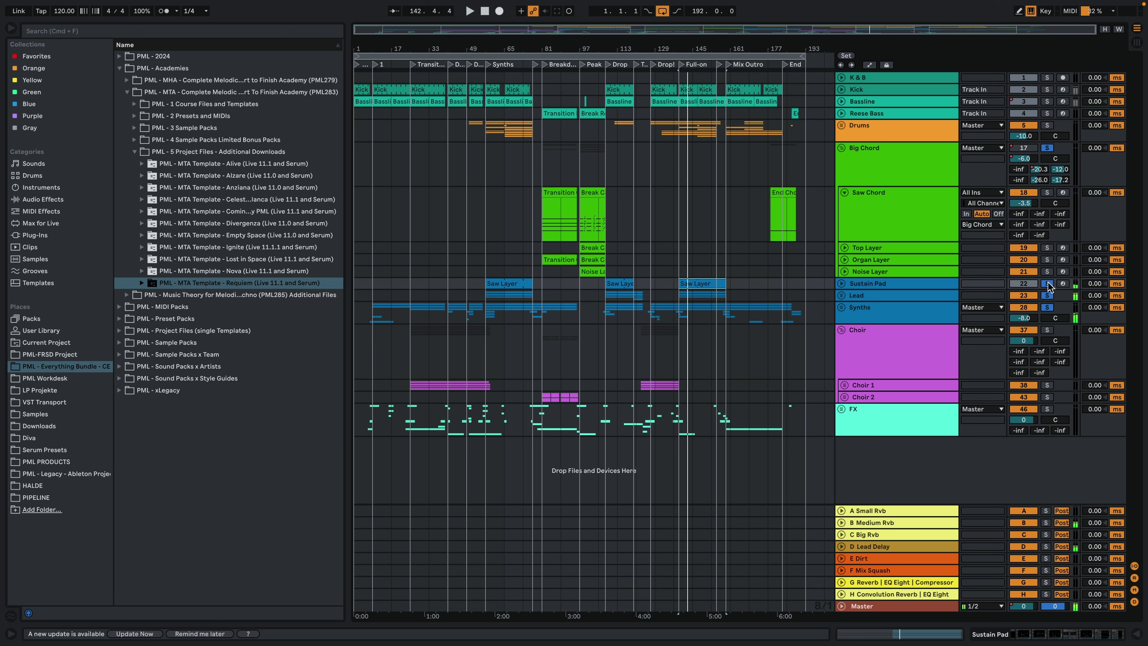
Solo the Choir group and listen to it from bar 129 in the Drop! section
{"action": "left_click", "coordinate": [914, 345]}
{"action": "left_click", "coordinate": [659, 352]}
{"action": "key", "text": "space"}
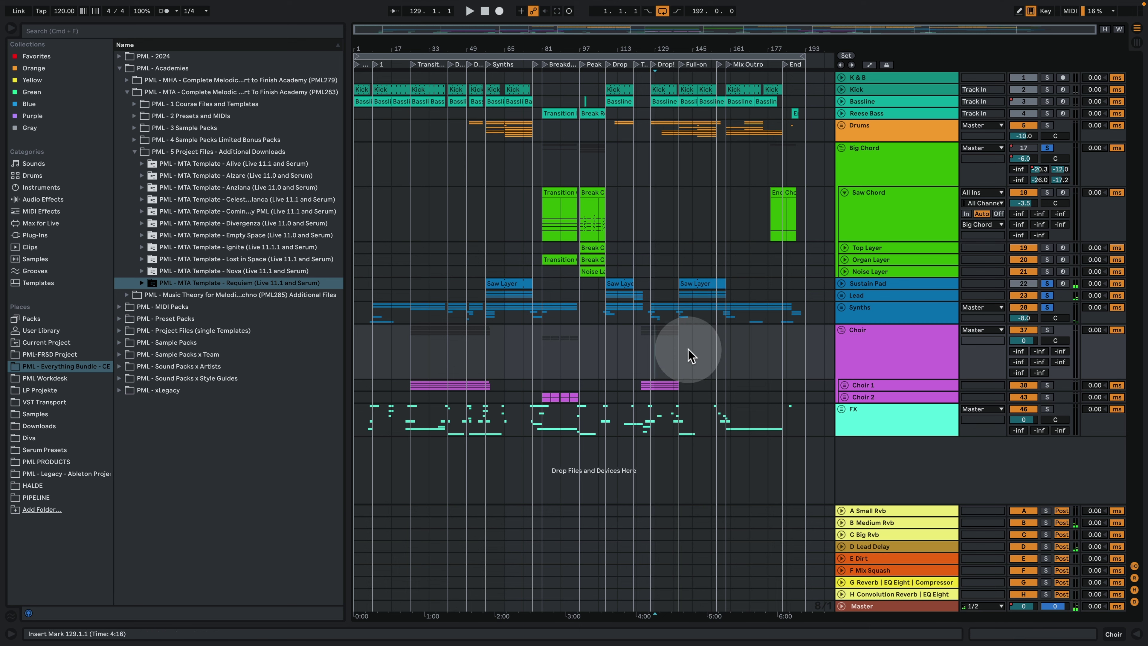
{"action": "left_click", "coordinate": [1047, 330]}
{"action": "key", "text": "space"}
{"action": "key", "text": "space"}
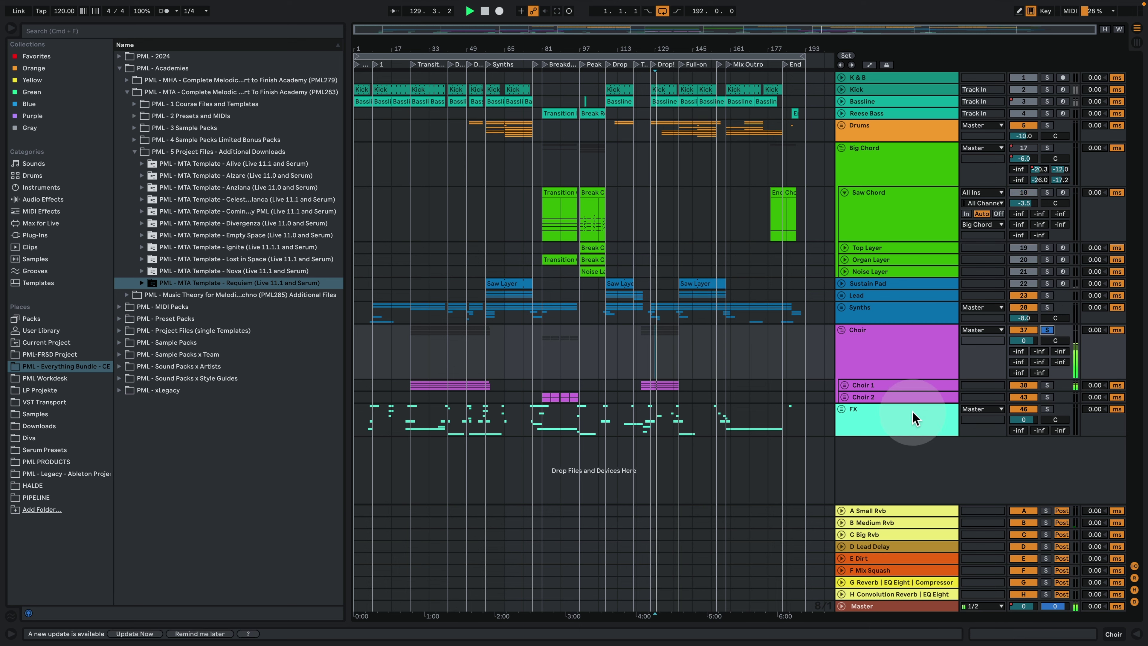
Solo the FX group and listen to it from bar 127
{"action": "left_click", "coordinate": [1047, 409]}
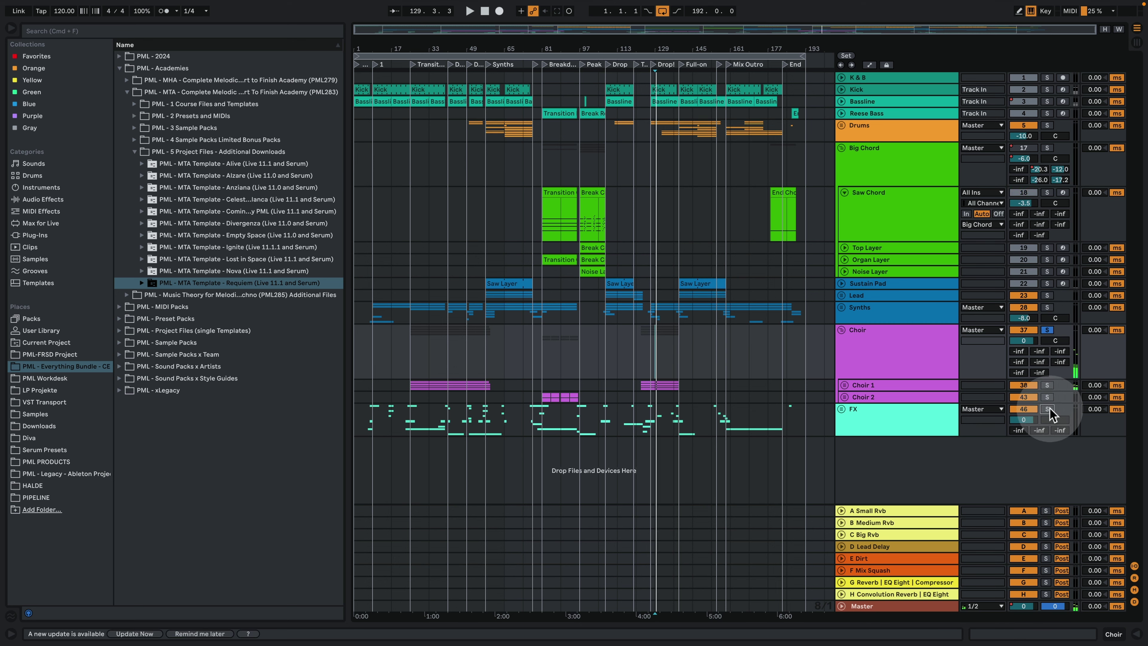
{"action": "left_click", "coordinate": [649, 420]}
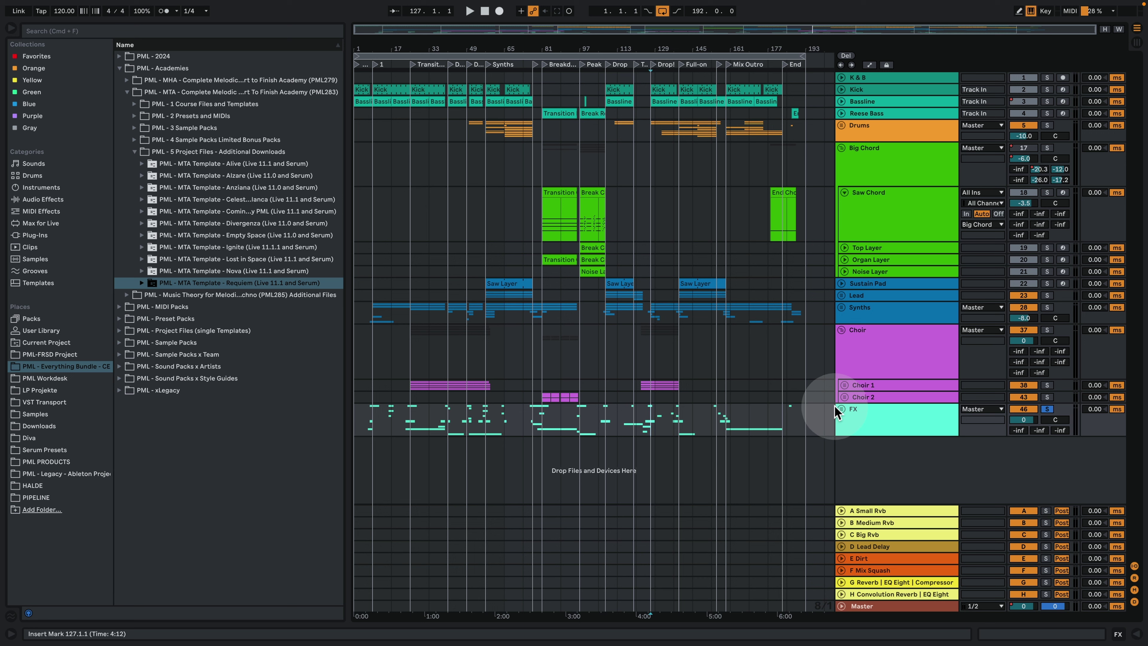
{"action": "key", "text": "space"}
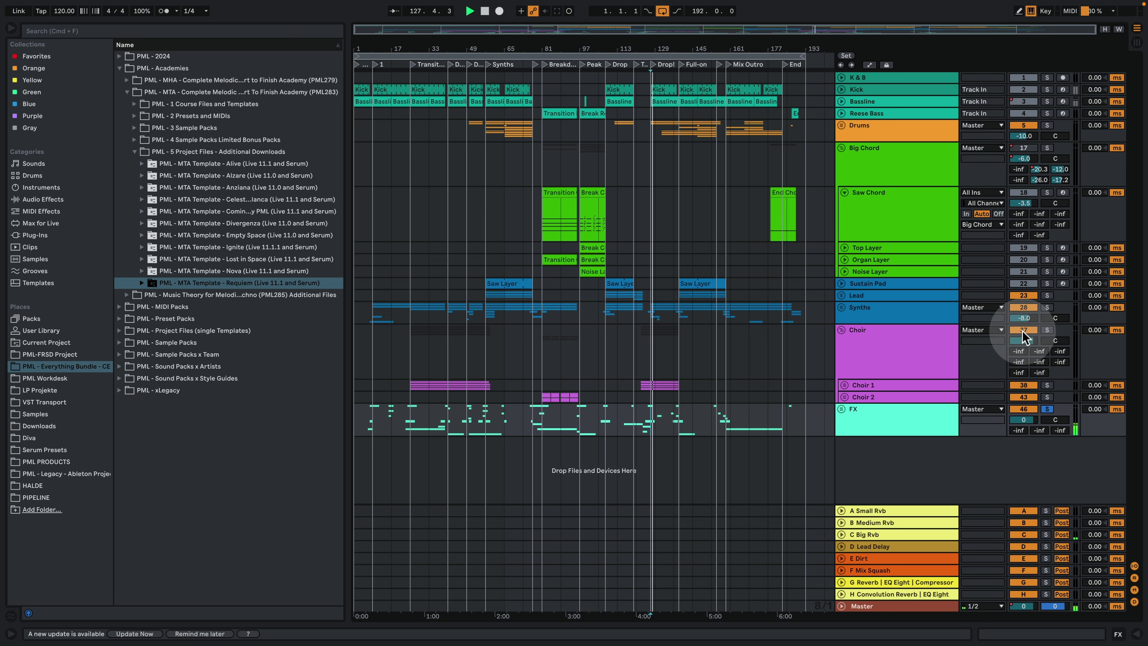
{"action": "key", "text": "space"}
Unsolo the FX group, select the Kick track and play the full mix of the Drop! section from bar 127
{"action": "left_click", "coordinate": [1047, 409]}
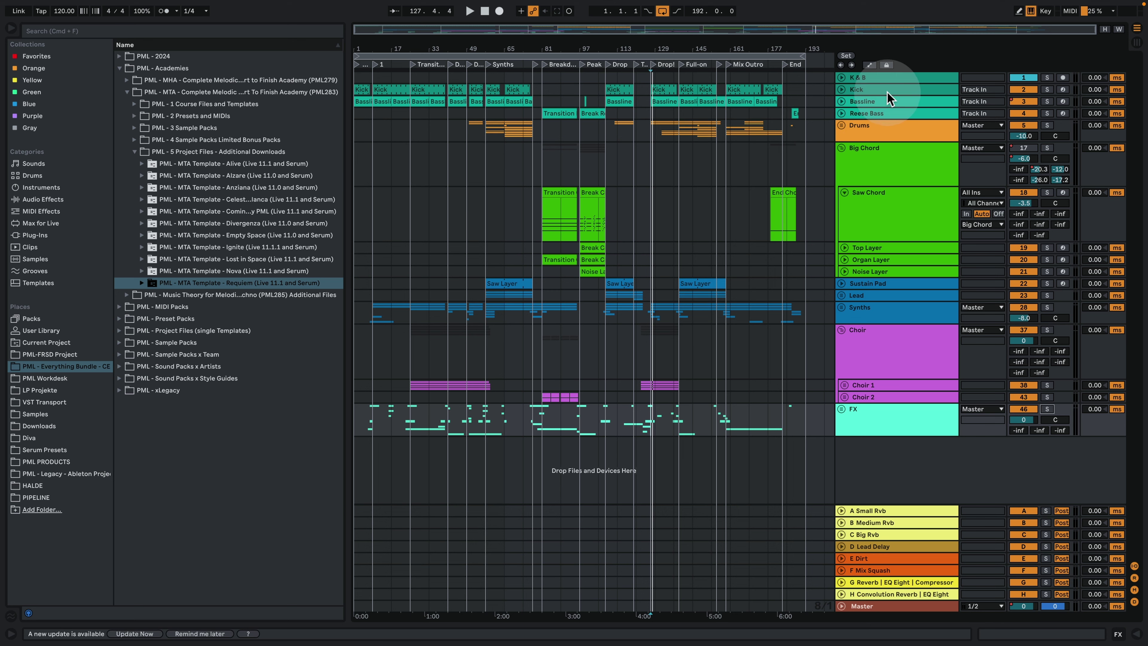
{"action": "left_click", "coordinate": [941, 90]}
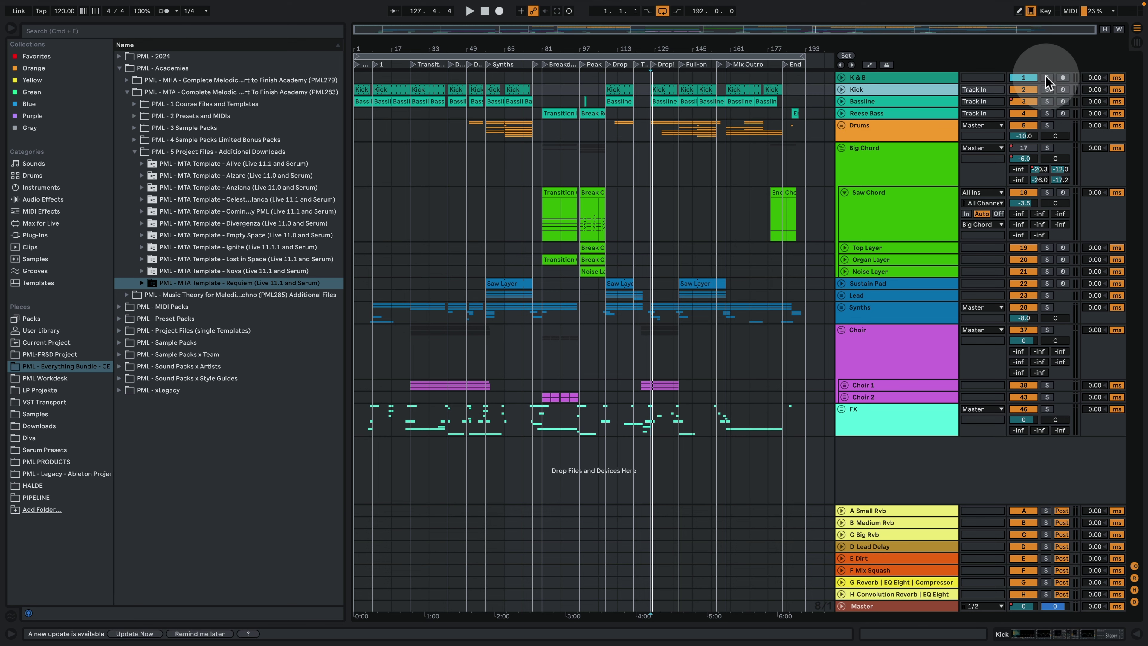
{"action": "key", "text": "space"}
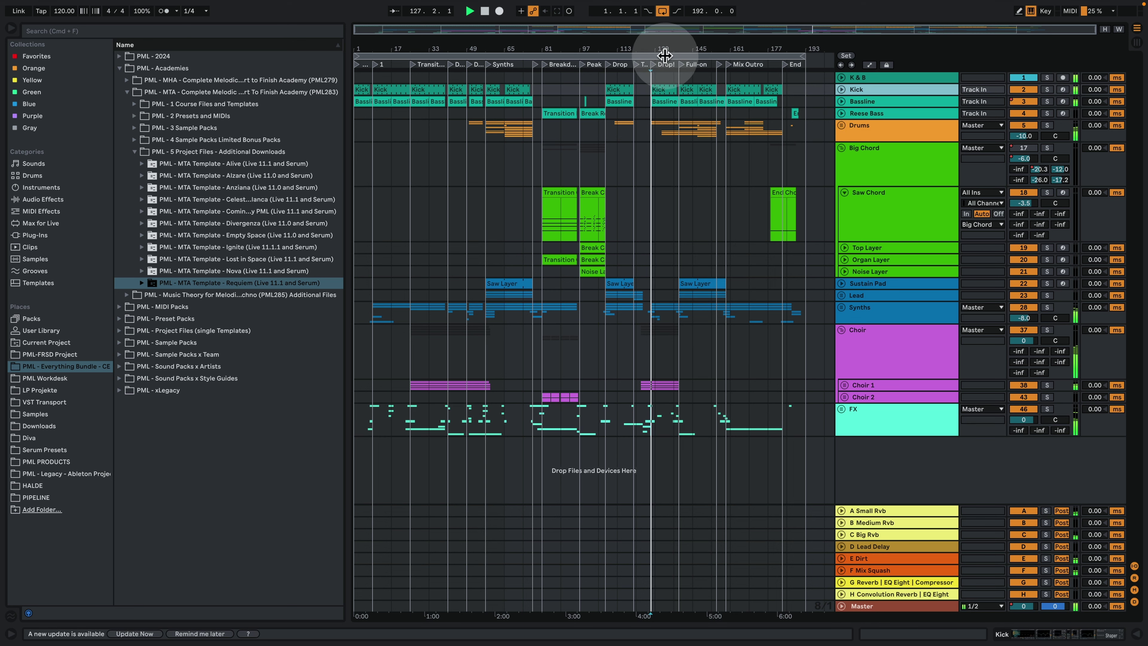
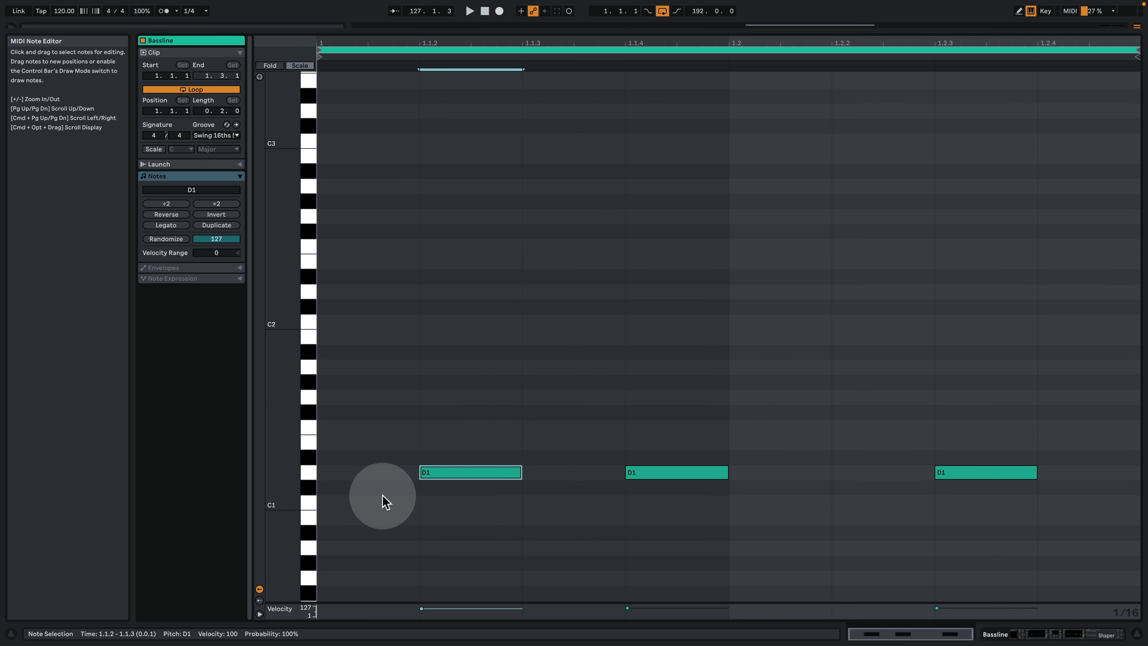
Check the fixed grid options for the Bassline clip's notes and listen to the kick and bassline from bar 127
{"action": "right_click", "coordinate": [533, 325]}
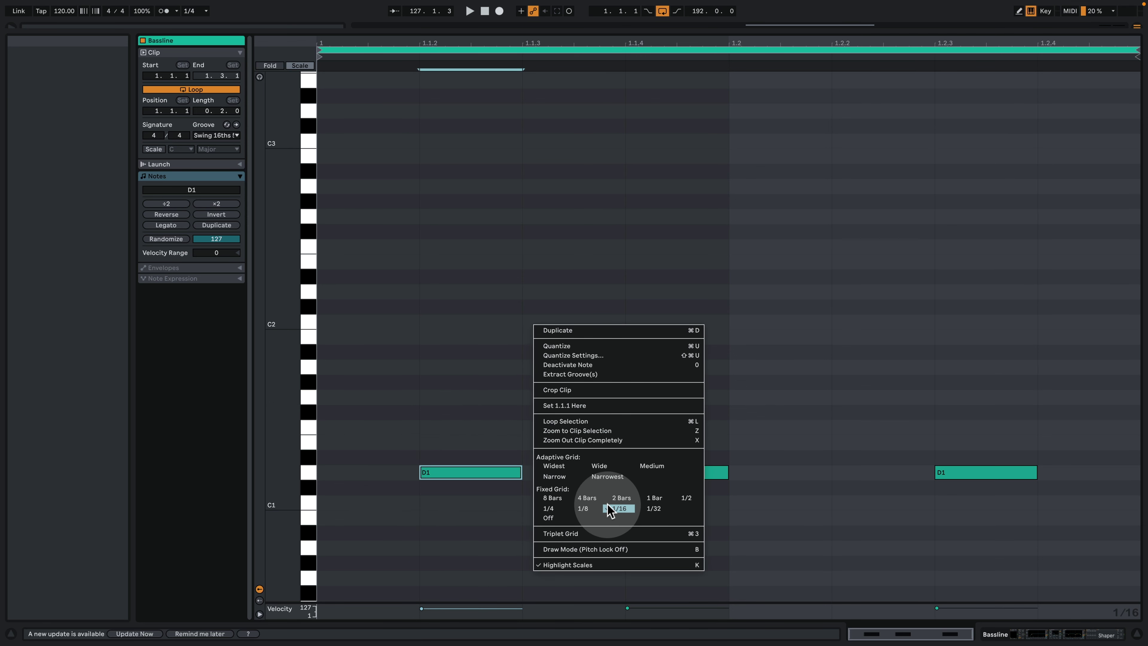
{"action": "left_click", "coordinate": [931, 319]}
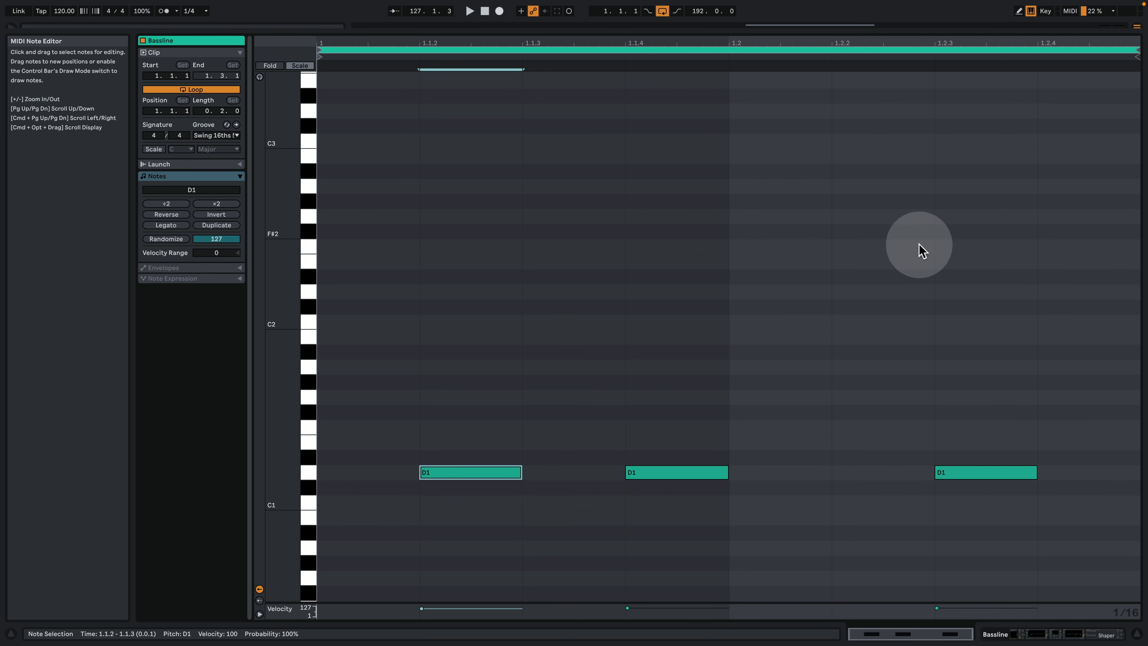
{"action": "key", "text": "space"}
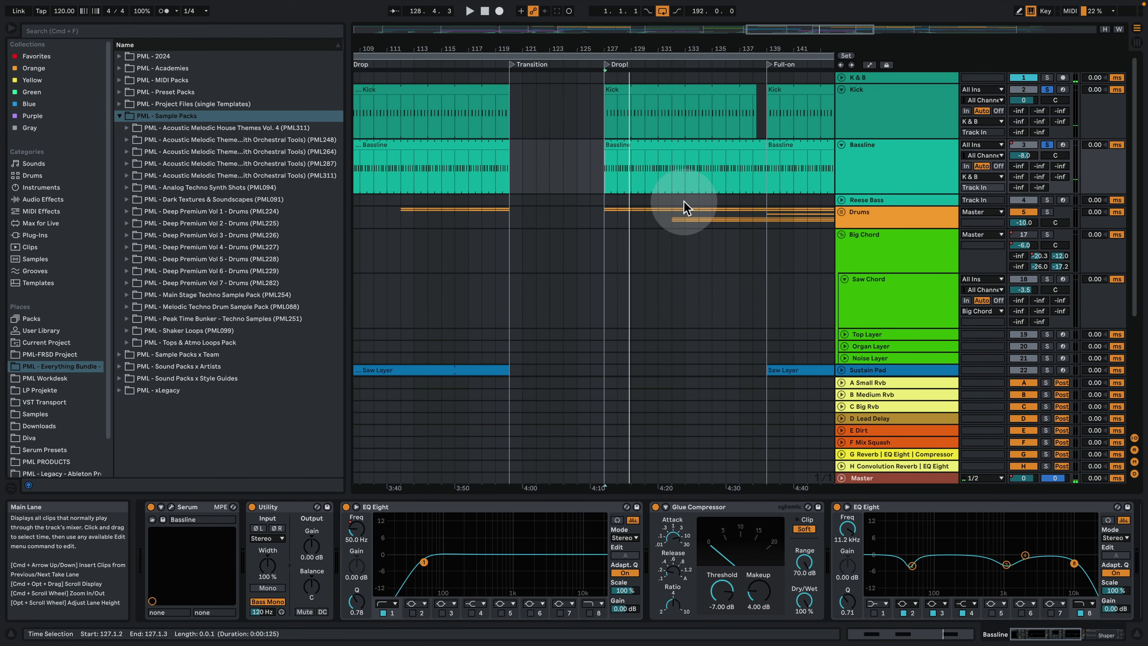
Show the Kick track's device chain and solo only the Kick, with the Drop! and Full-on sections in view
{"action": "left_click", "coordinate": [910, 96]}
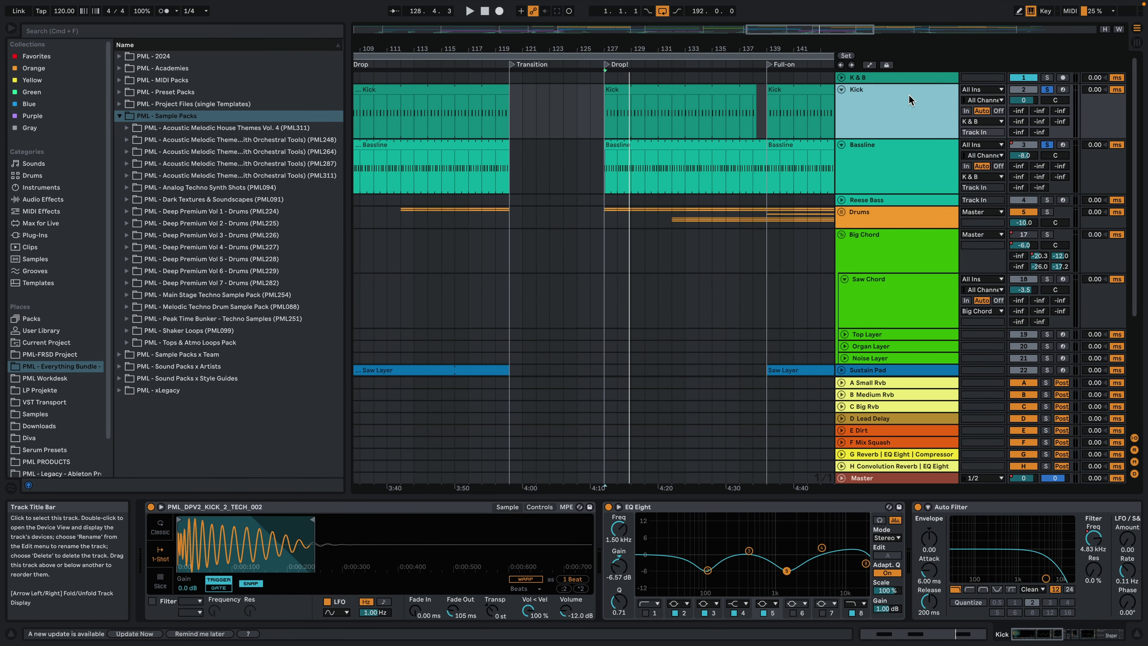
{"action": "left_click", "coordinate": [907, 103]}
{"action": "left_click_drag", "start_coordinate": [671, 47], "coordinate": [691, 24]}
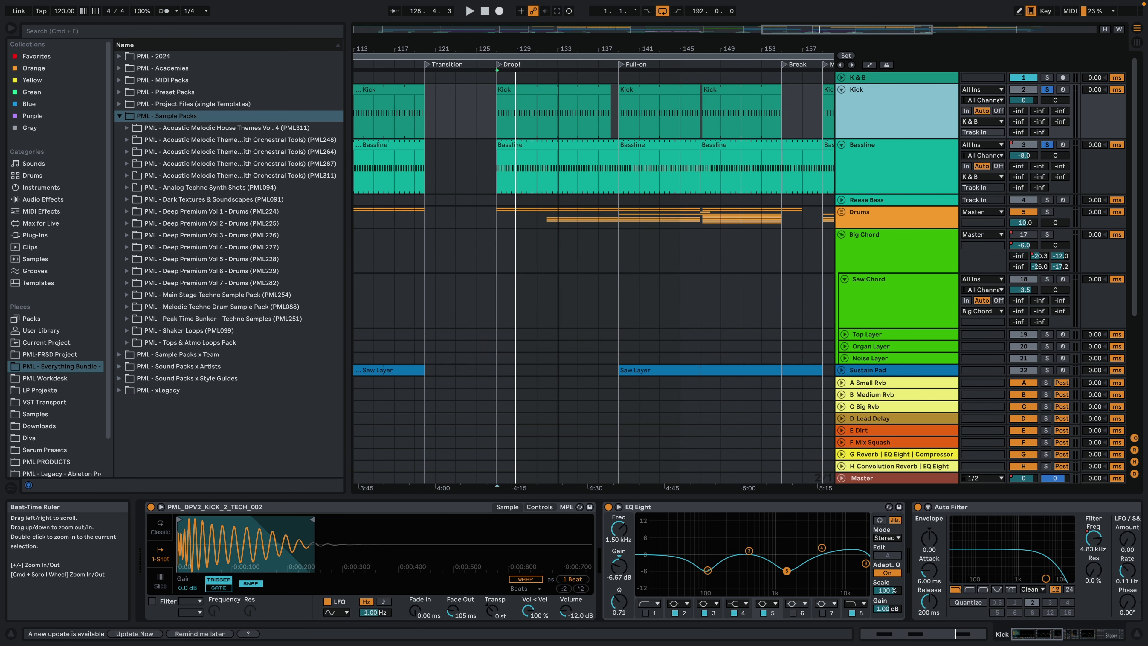
{"action": "left_click_drag", "start_coordinate": [558, 47], "coordinate": [558, 49]}
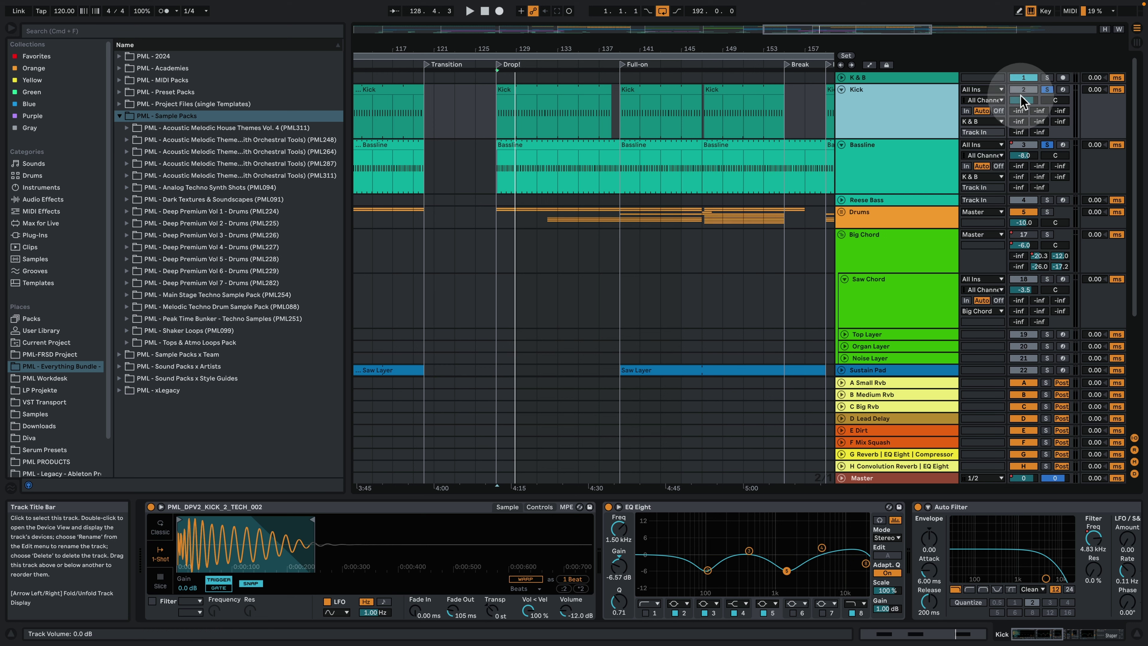
{"action": "left_click", "coordinate": [1047, 90]}
{"action": "left_click", "coordinate": [1047, 90]}
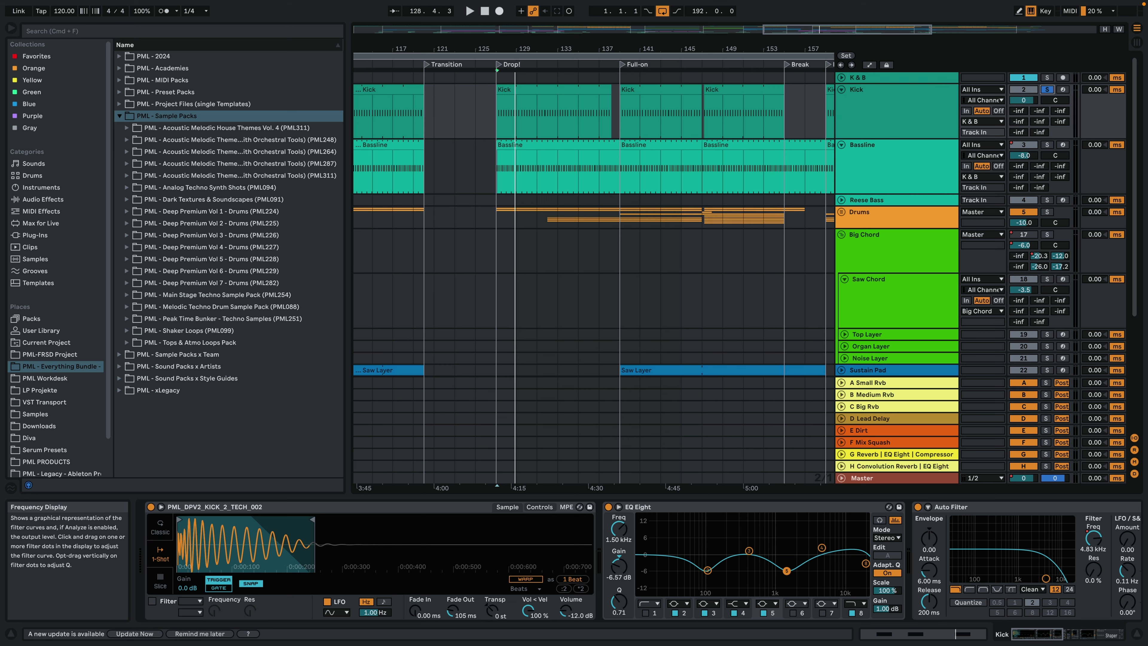
Select the 102 Hz cut in the Kick's EQ Eight and compare the kick with the EQ bypassed and enabled during playback
{"action": "left_click", "coordinate": [707, 570]}
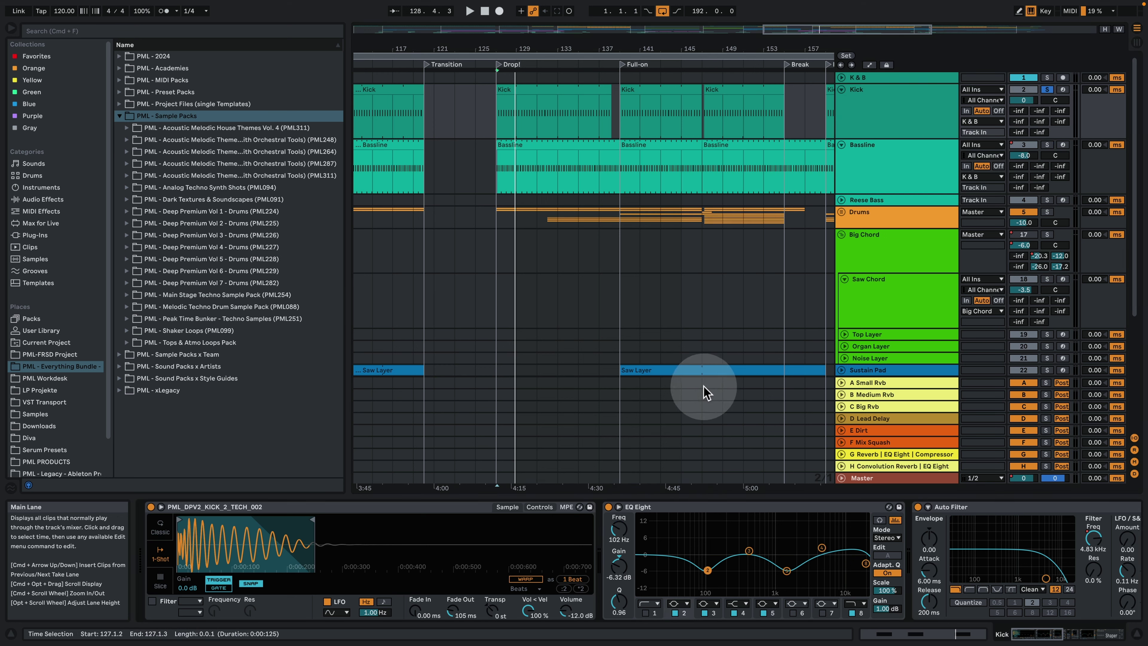
{"action": "key", "text": "space"}
{"action": "left_click", "coordinate": [608, 507]}
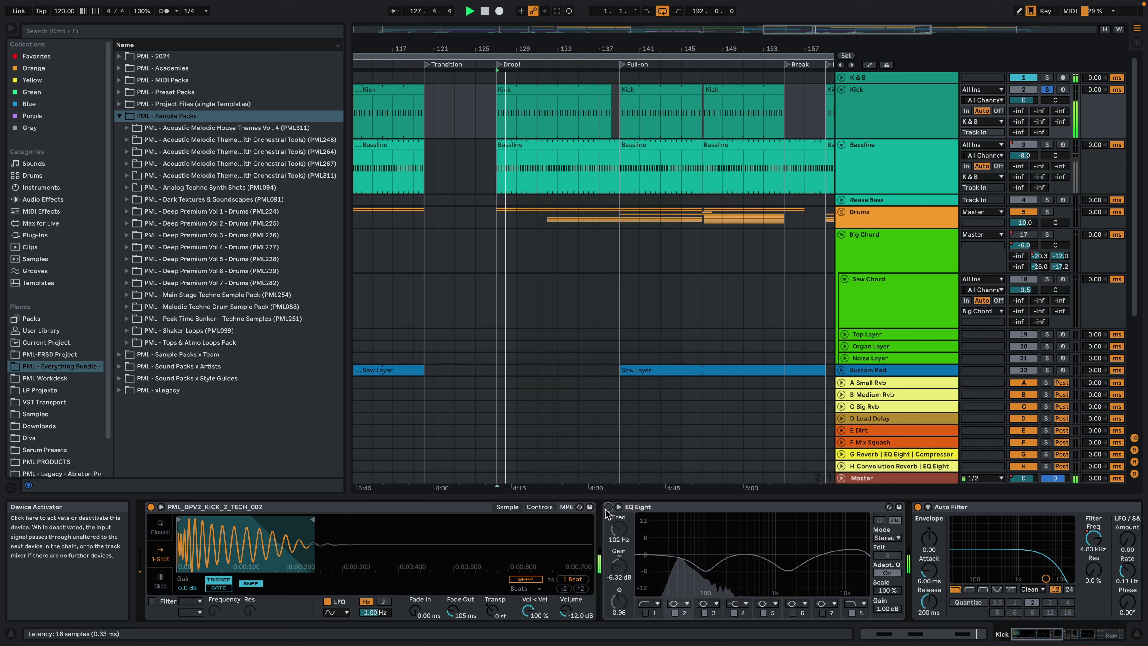
{"action": "left_click", "coordinate": [608, 507]}
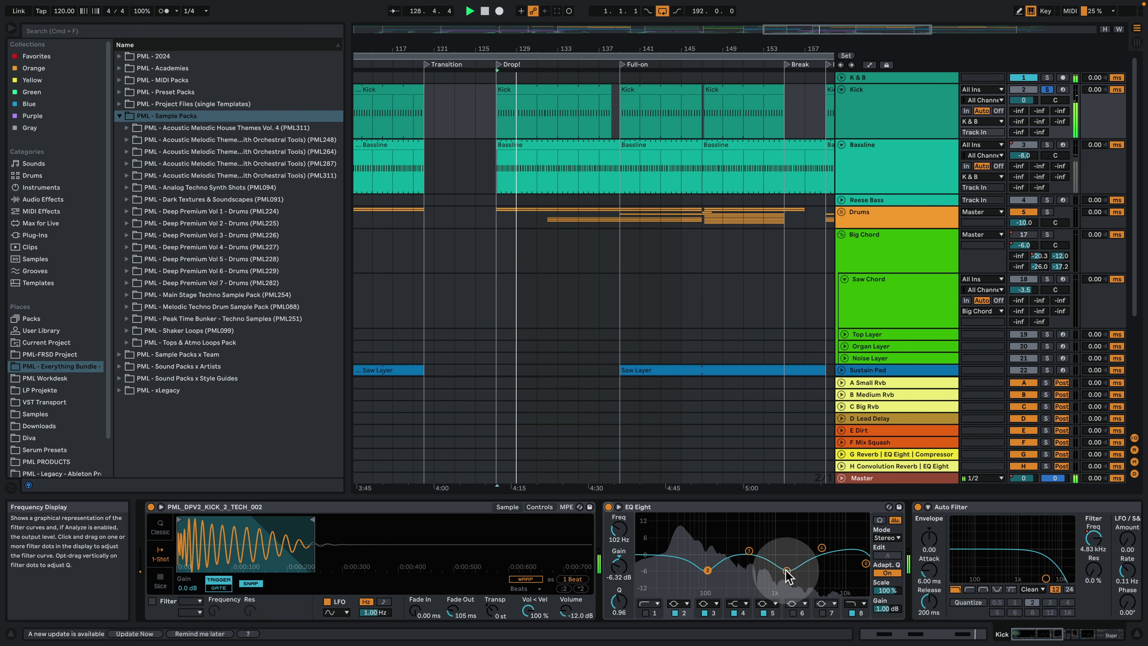
Enable audition mode in the Kick's EQ Eight and listen to the 1.50 kHz band in isolation
{"action": "left_click", "coordinate": [879, 520]}
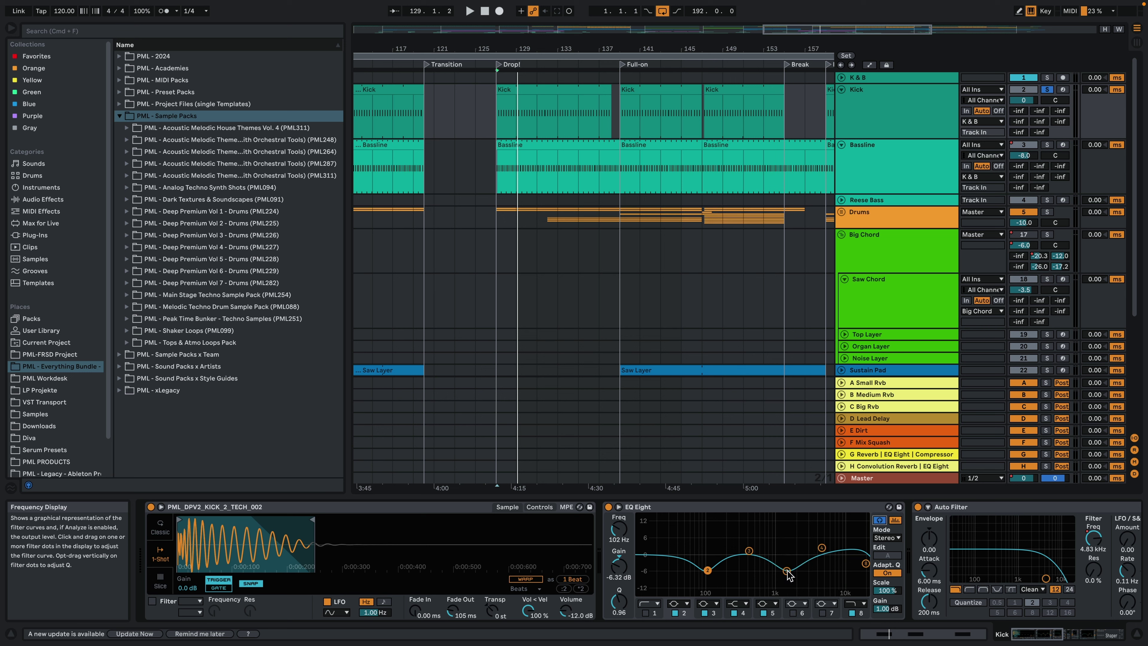
{"action": "key", "text": "space"}
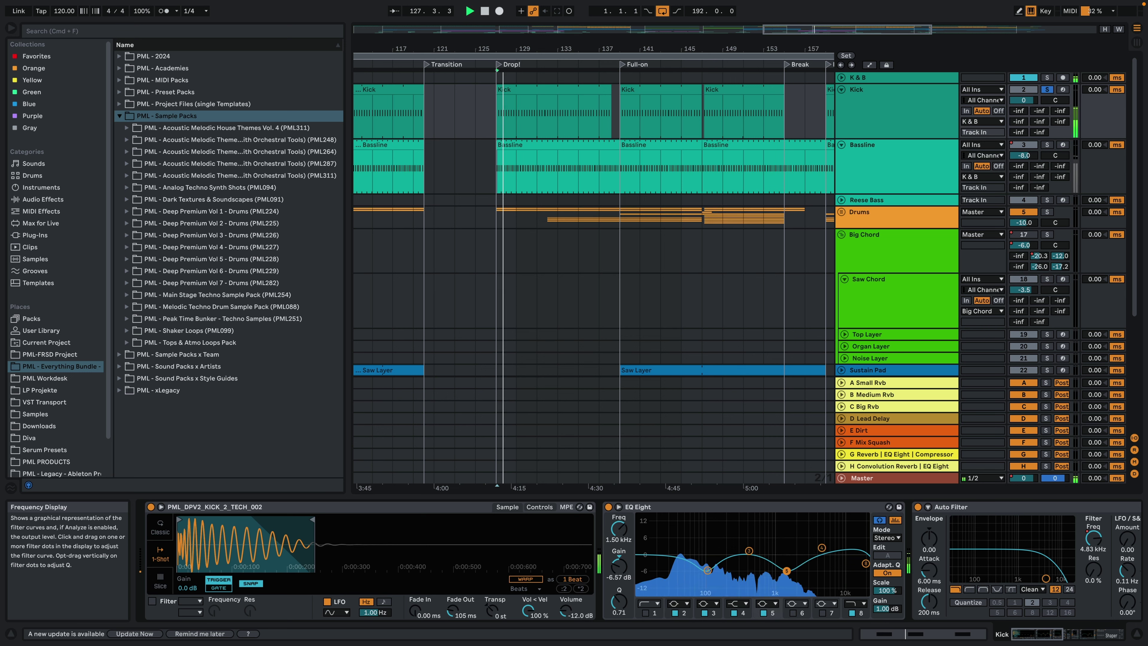
{"action": "left_click", "coordinate": [787, 570]}
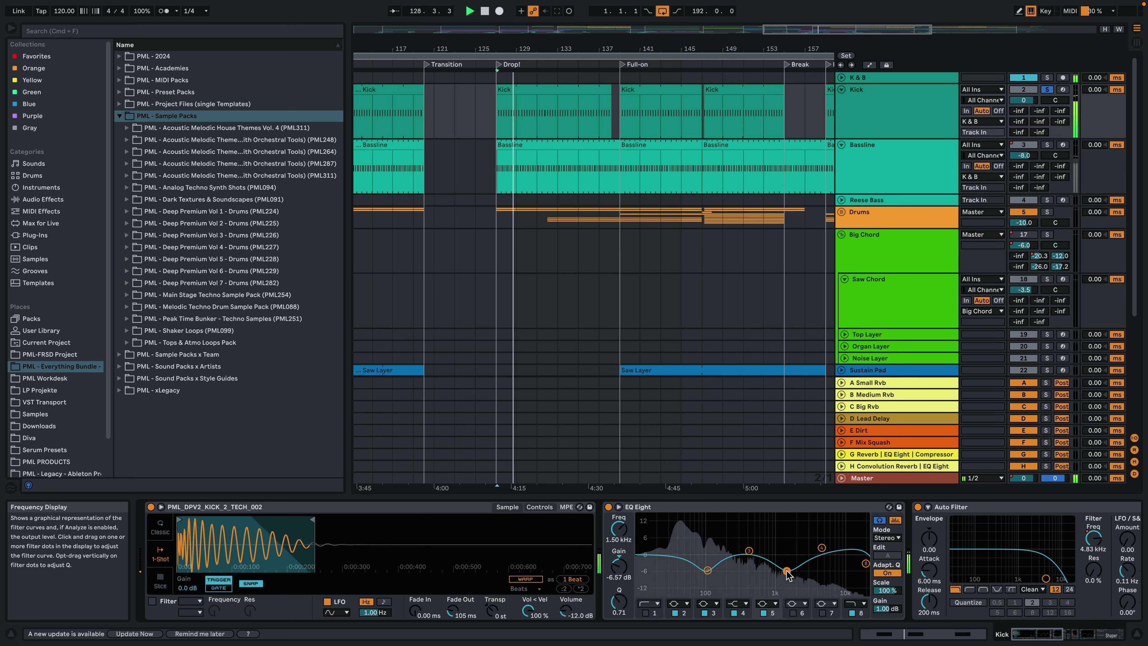
Raise the Kick's 1.50 kHz EQ band to about -0.12 dB for comparison, undo the change and stop playback
{"action": "left_click_drag", "start_coordinate": [787, 571], "coordinate": [788, 556]}
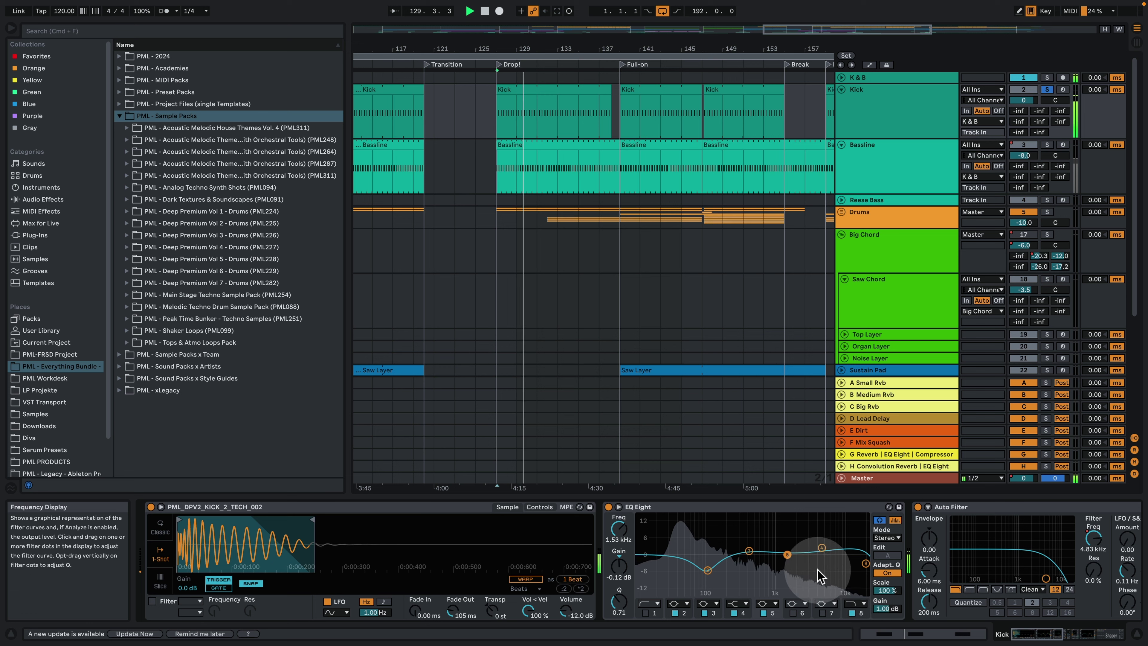
{"action": "key", "text": "super+z"}
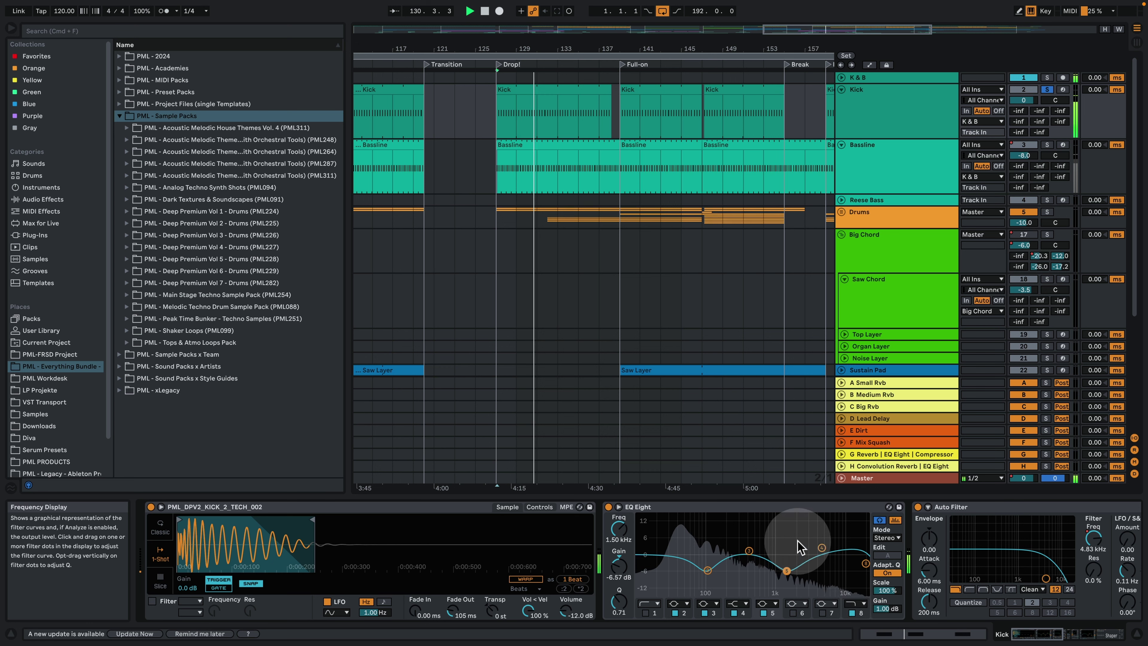
{"action": "key", "text": "space"}
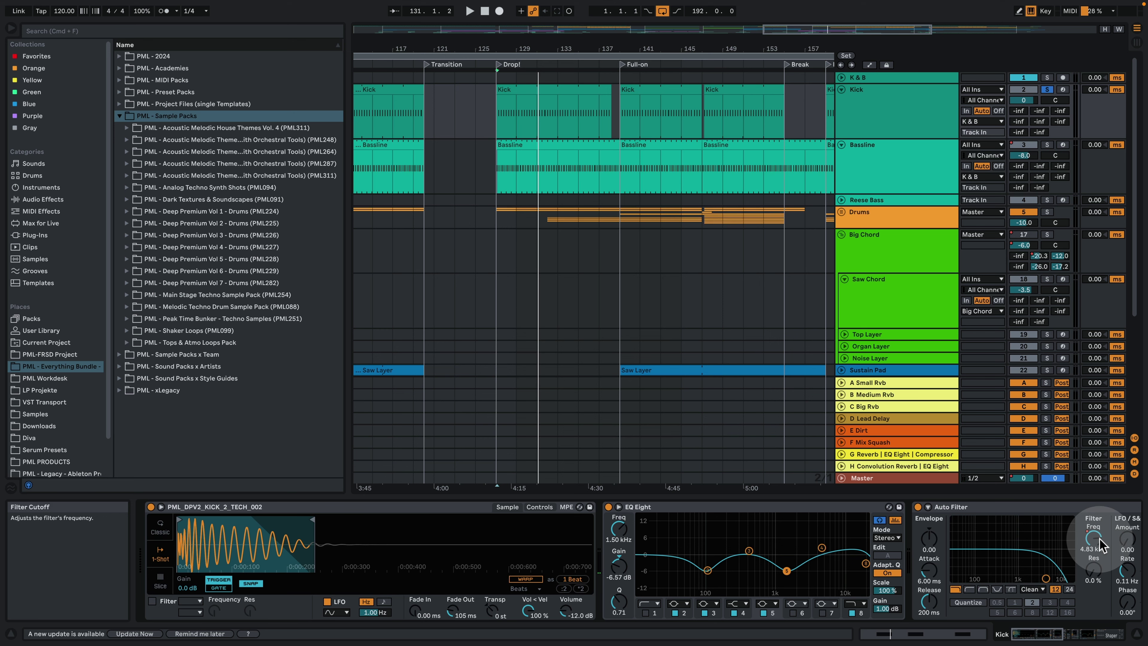
Play the Kick and compare its sound with both Overdrive and Saturator bypassed and re-enabled, with playback stopped at the end
{"action": "left_click_drag", "start_coordinate": [1042, 634], "coordinate": [1054, 635]}
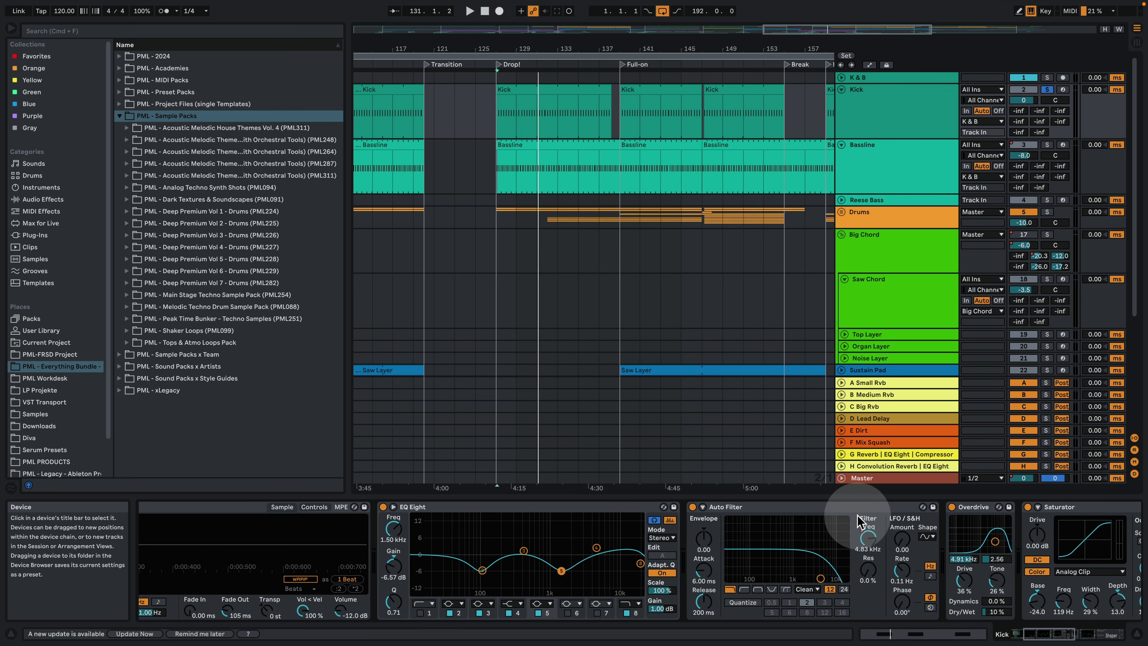
{"action": "left_click_drag", "start_coordinate": [1049, 635], "coordinate": [1081, 640]}
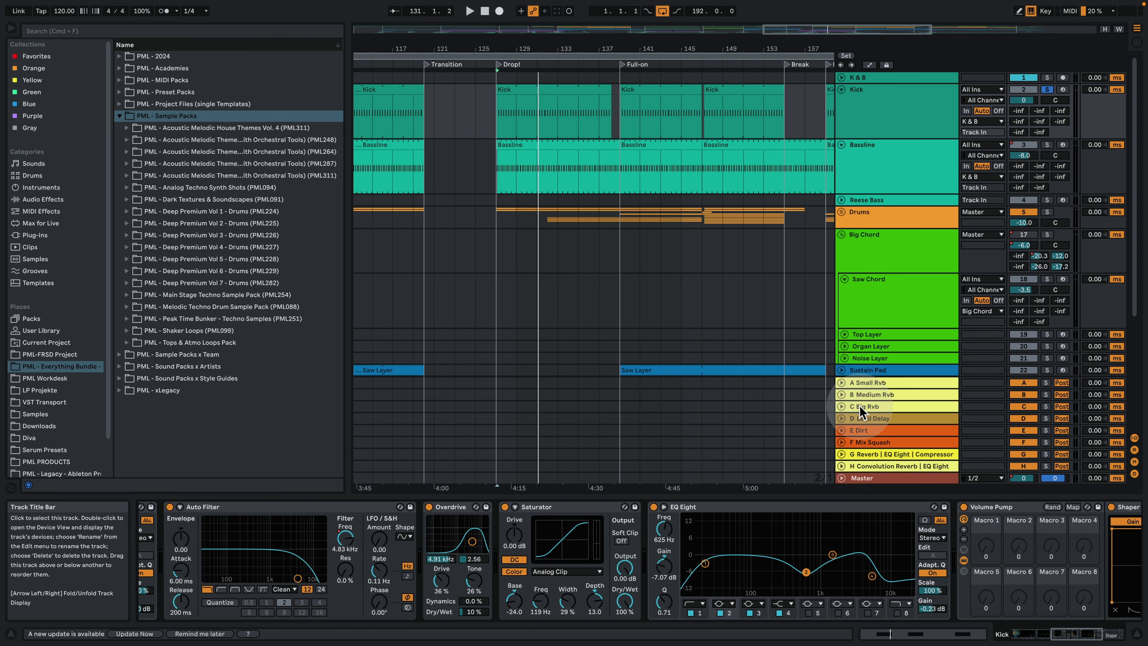
{"action": "key", "text": "space"}
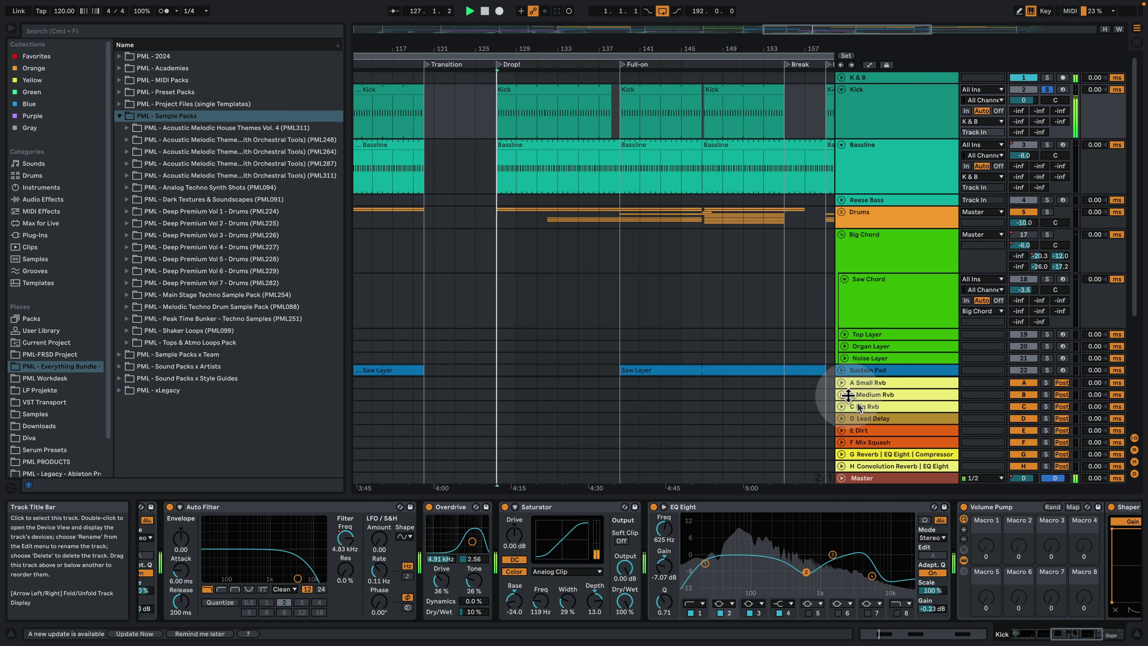
{"action": "left_click", "coordinate": [429, 507]}
{"action": "left_click", "coordinate": [505, 506]}
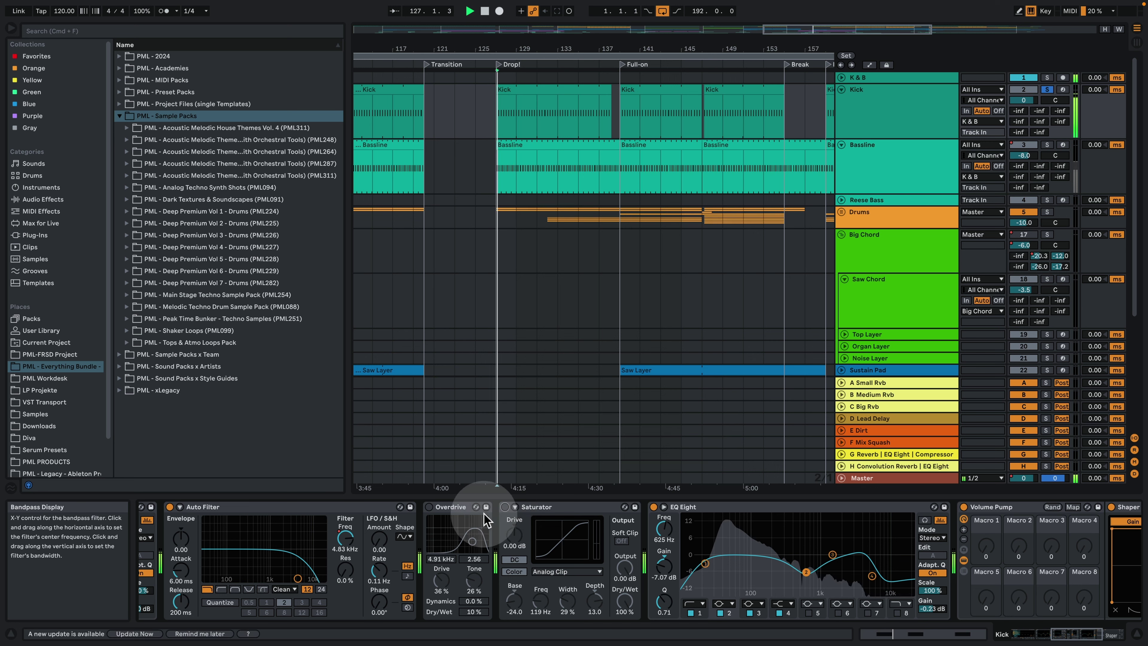
{"action": "left_click", "coordinate": [429, 506]}
{"action": "left_click", "coordinate": [505, 506]}
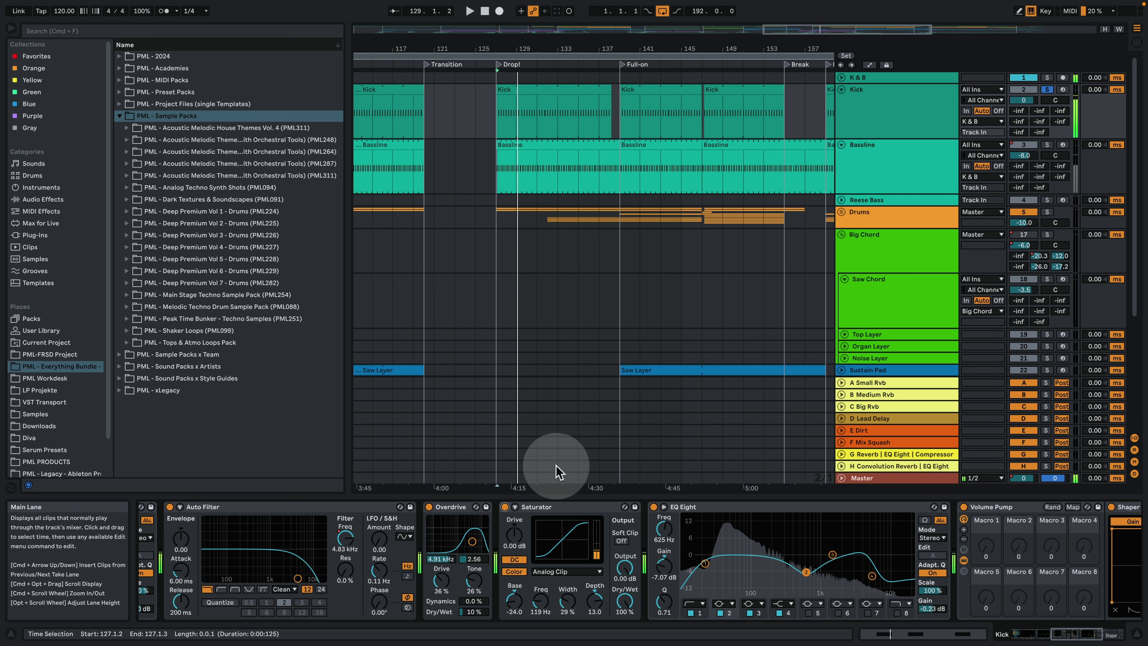
{"action": "key", "text": "space"}
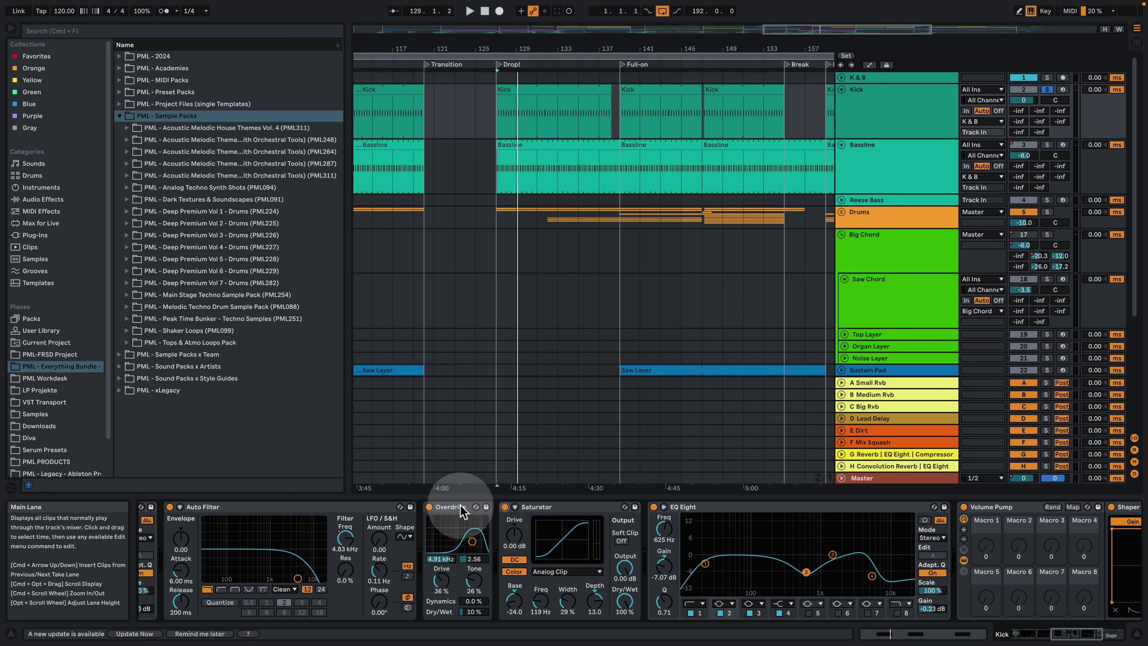
Enable audition mode in the Kick's second EQ Eight and listen to its 5.92 kHz band during playback
{"action": "left_click", "coordinate": [481, 612]}
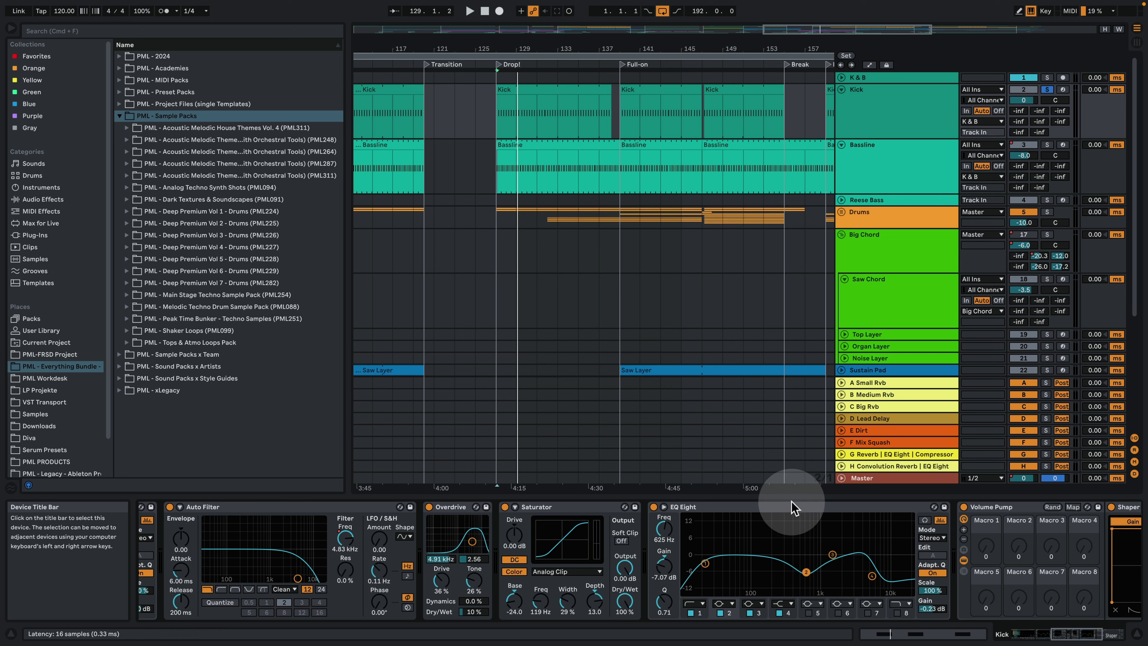
{"action": "key", "text": "space"}
{"action": "left_click", "coordinate": [925, 521]}
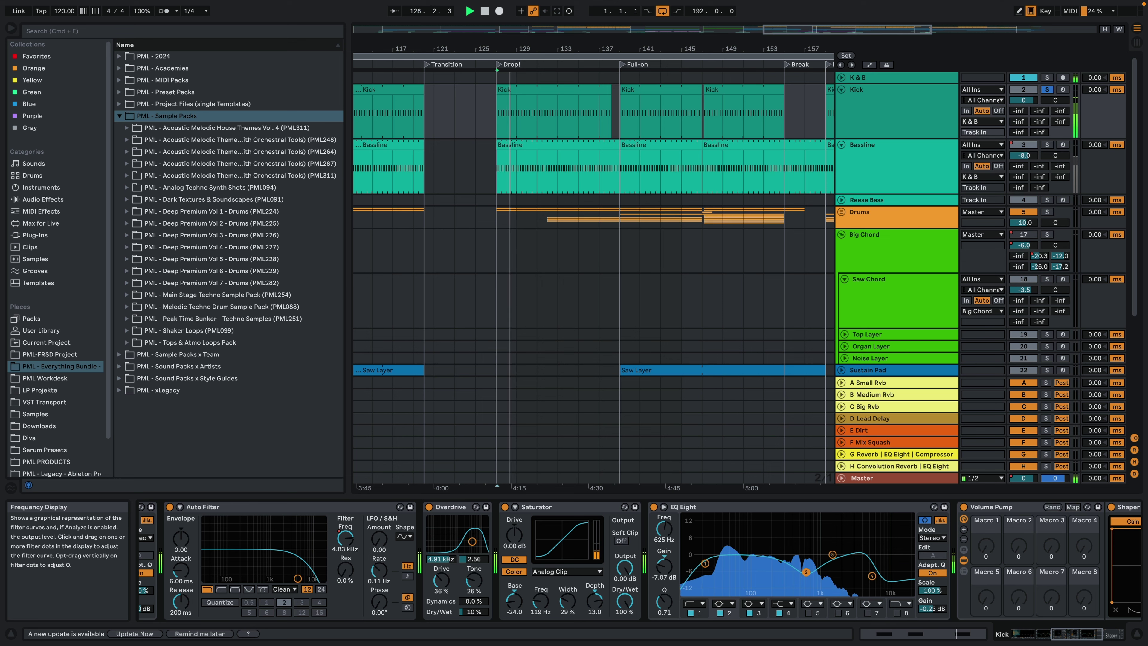
{"action": "left_click", "coordinate": [872, 576]}
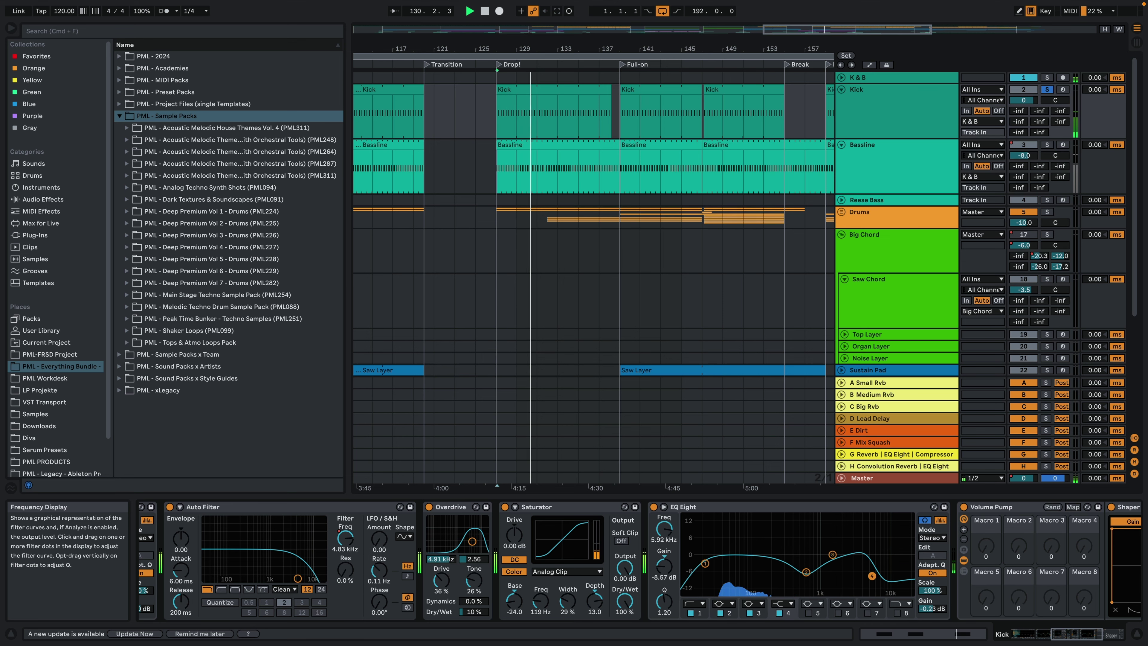
{"action": "scroll", "coordinate": [1025, 572], "scroll_direction": "right", "scroll_amount": 6}
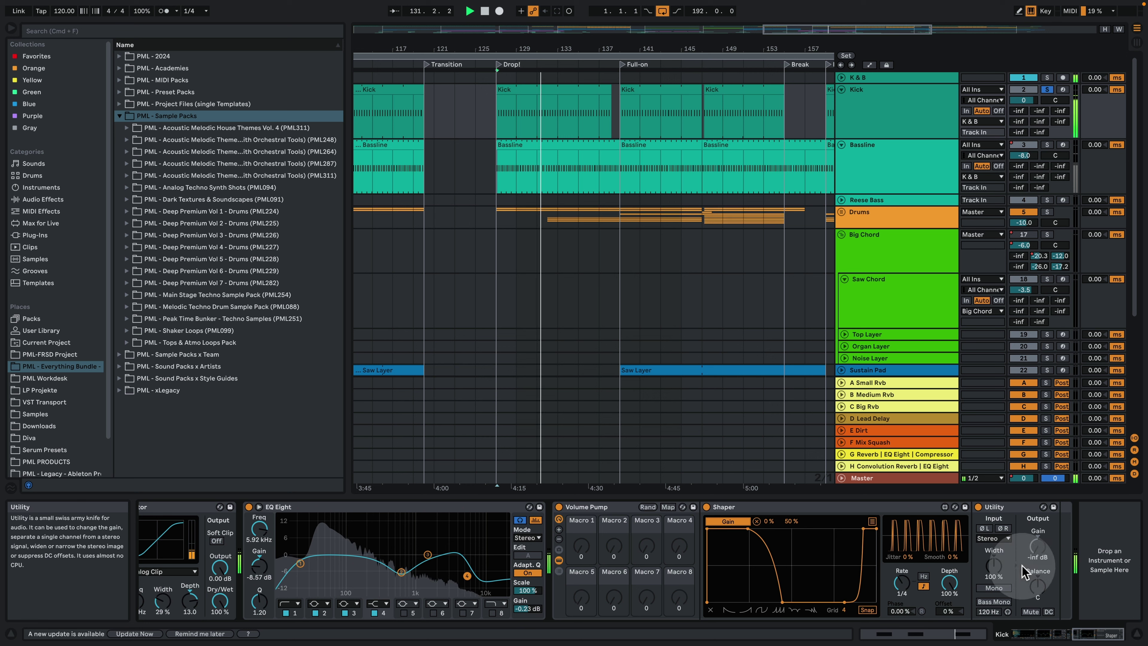
{"action": "key", "text": "space"}
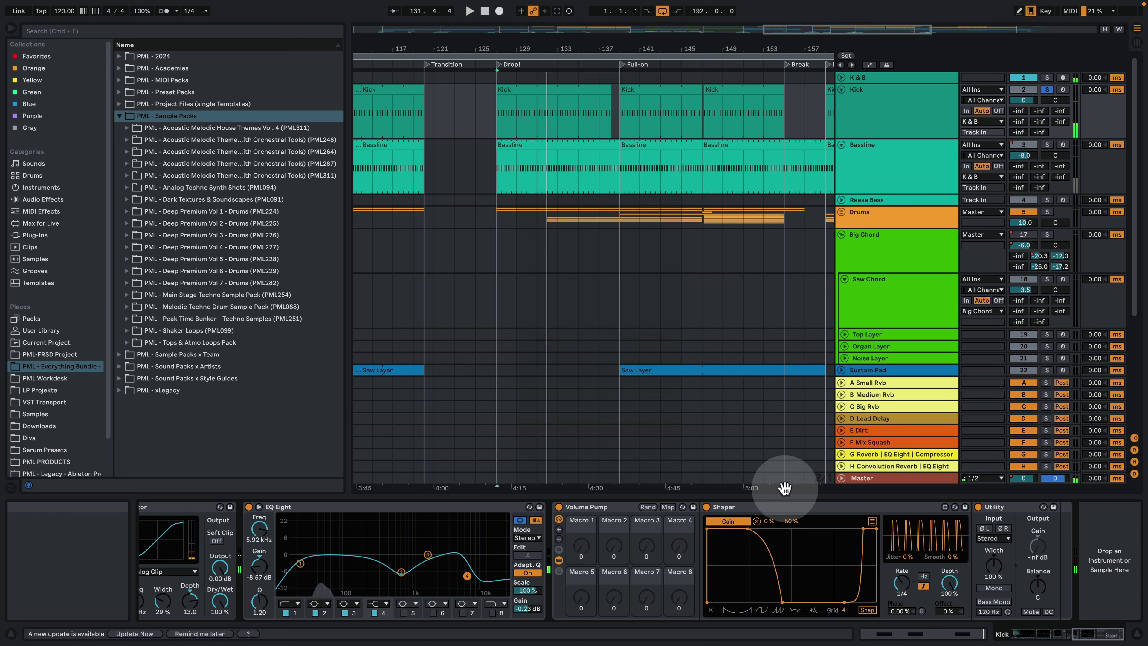
{"action": "left_click", "coordinate": [607, 507]}
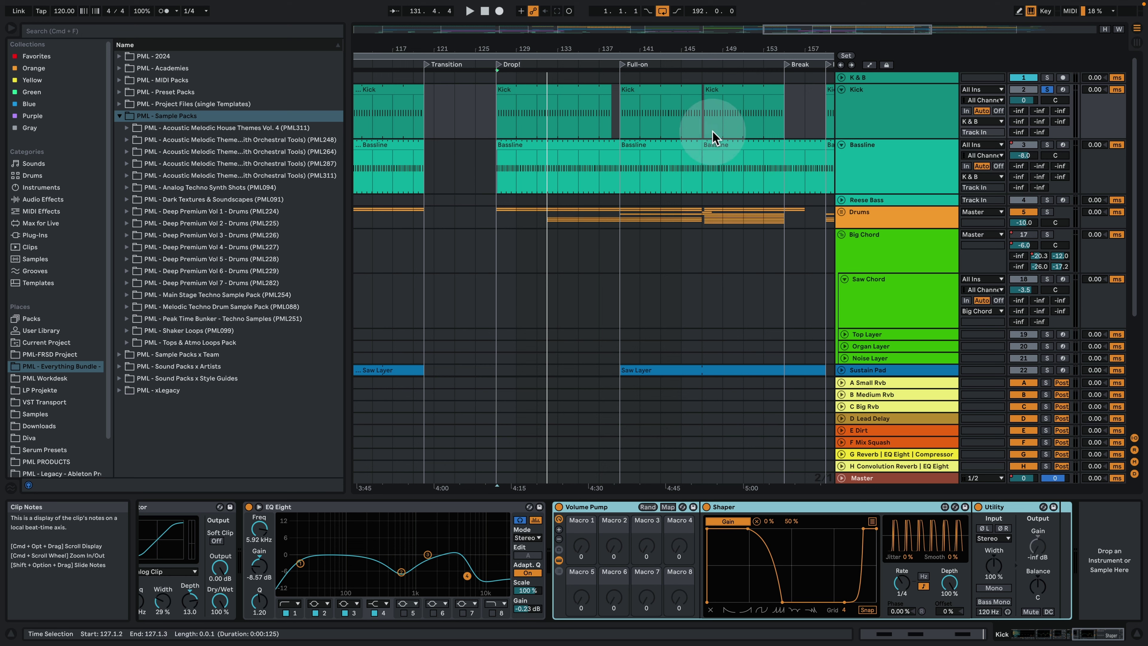
Solo the Bassline, play its clip from the Drop! section and open its Serum instrument
{"action": "left_click", "coordinate": [568, 146]}
{"action": "scroll", "coordinate": [588, 244], "scroll_direction": "down", "scroll_amount": 1}
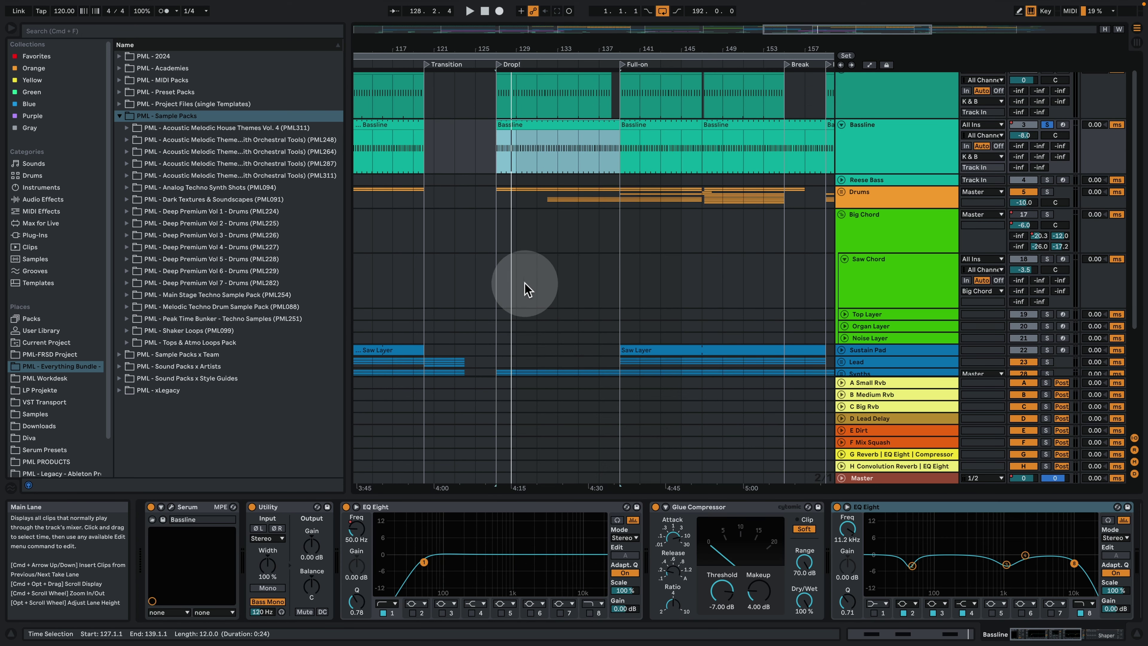
{"action": "key", "text": "space"}
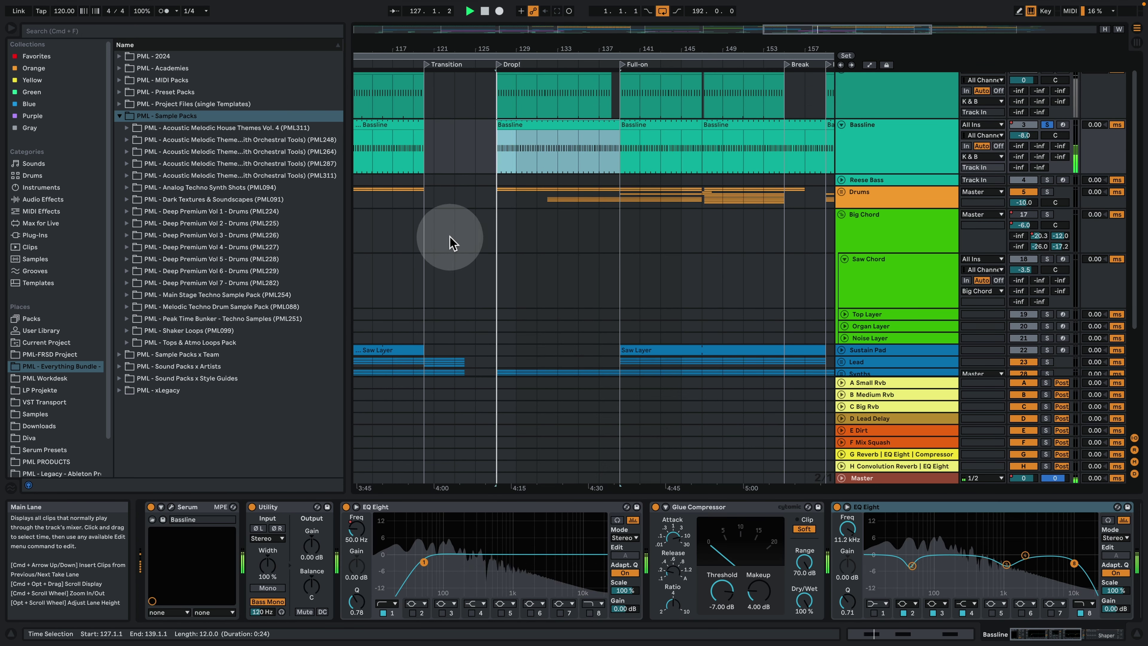
{"action": "left_click", "coordinate": [171, 506]}
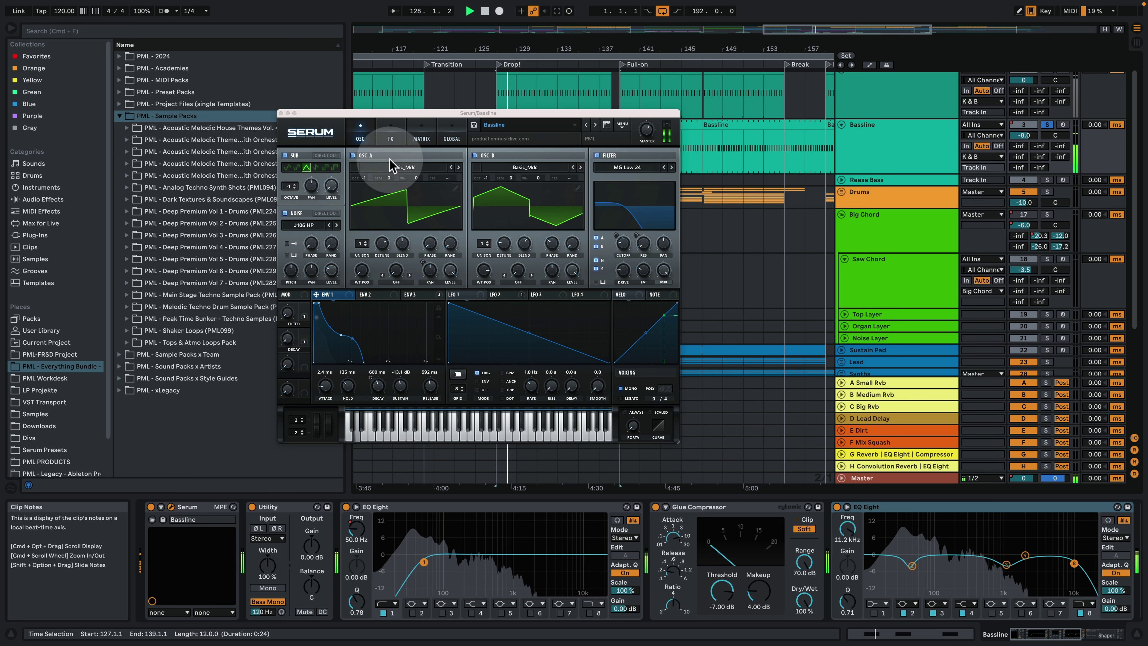
Examine Serum's Env 3 and filter cutoff while starting and stopping the Bassline playback
{"action": "key", "text": "space"}
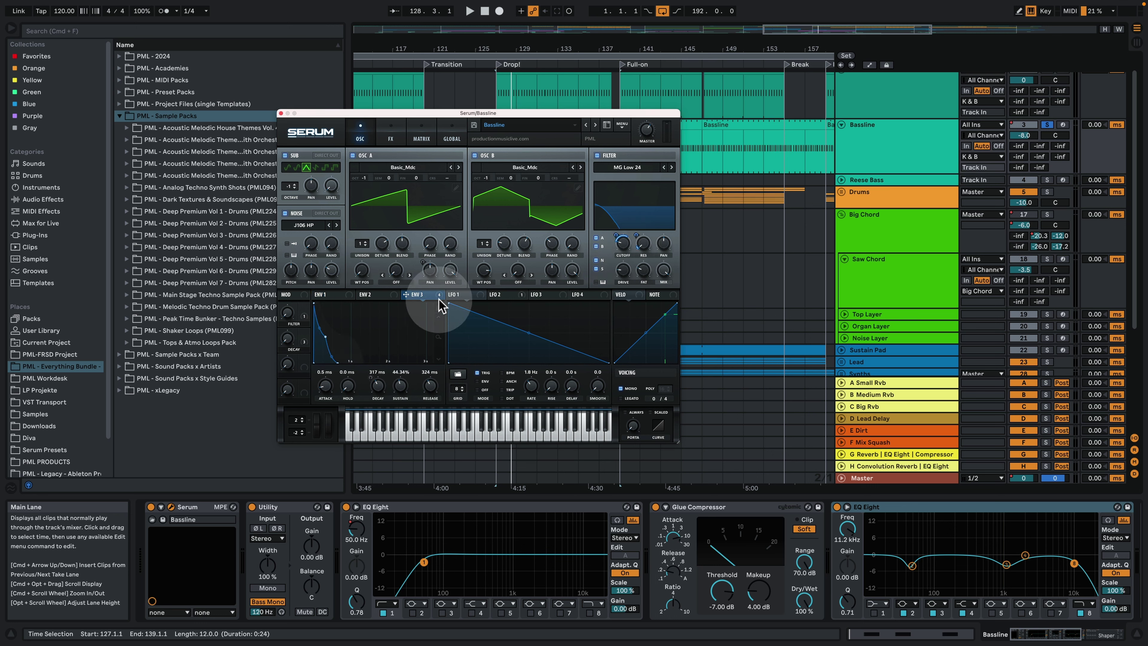
{"action": "key", "text": "space"}
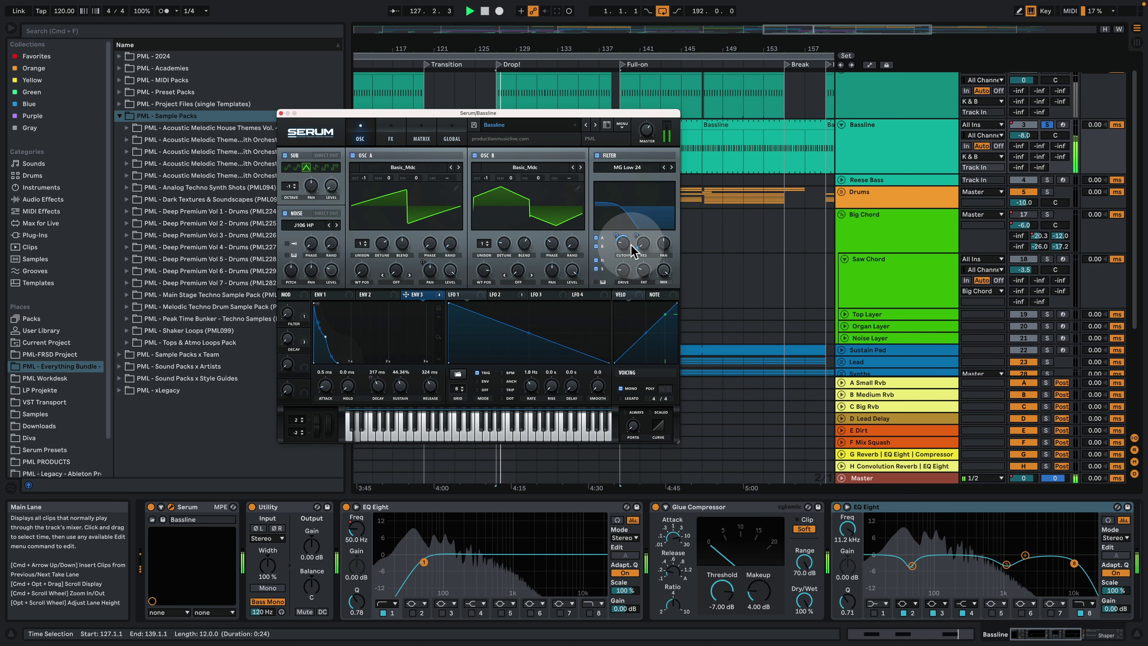
{"action": "key", "text": "space"}
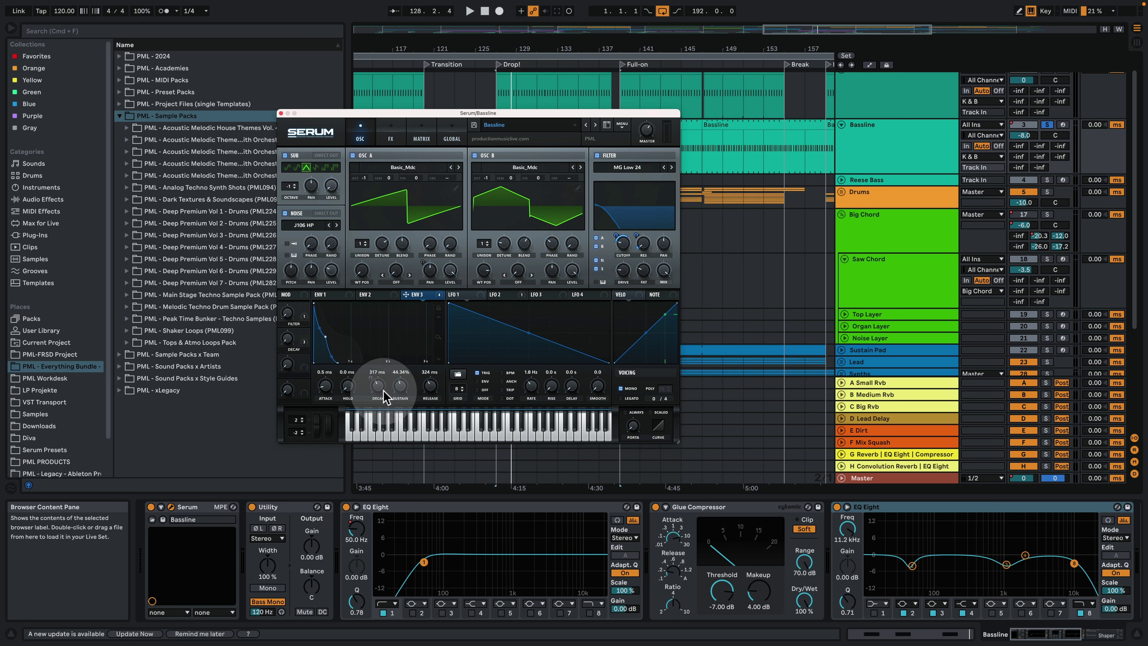
{"action": "key", "text": "space"}
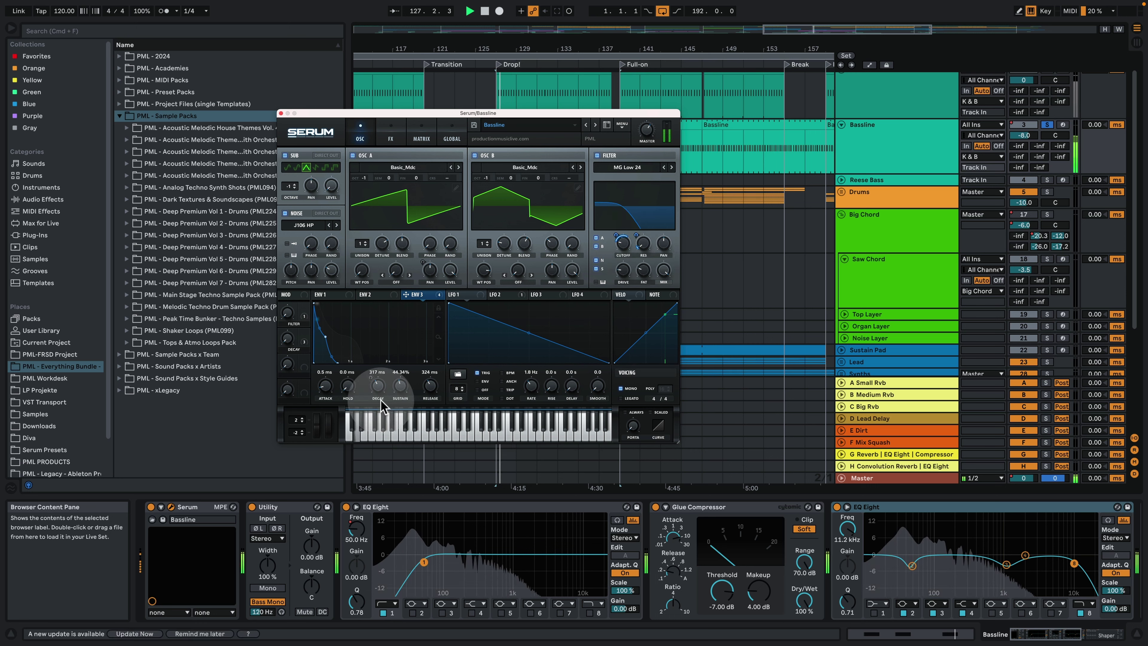
{"action": "key", "text": "space"}
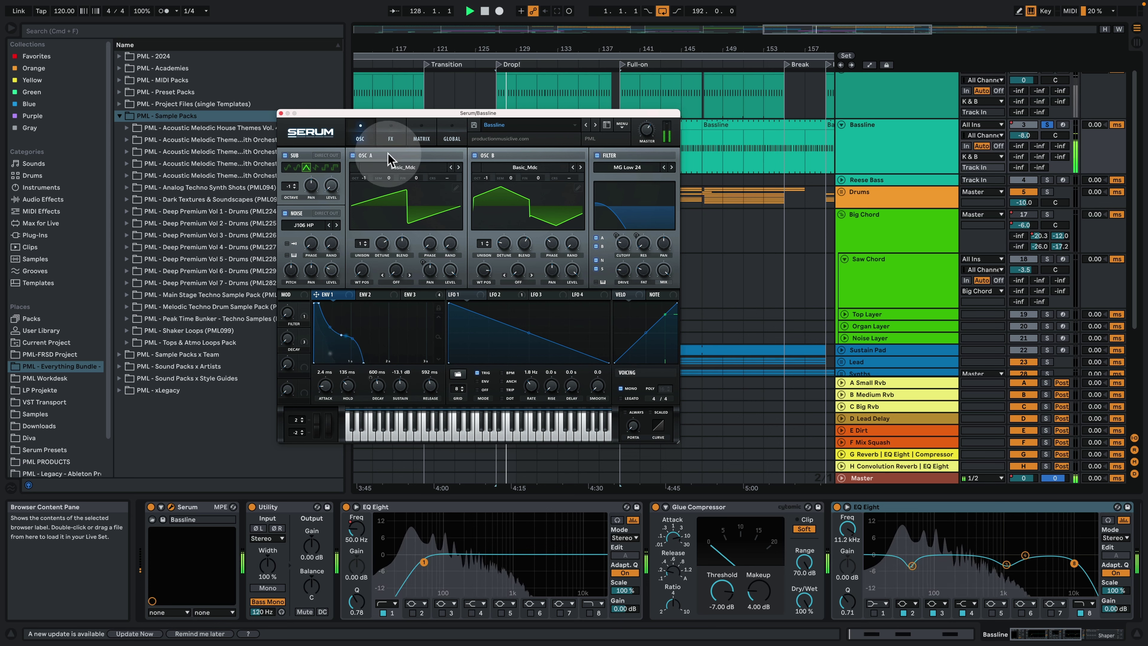
Show Serum's effects and compare the Bassline with Distortion bypassed and enabled
{"action": "left_click", "coordinate": [391, 134]}
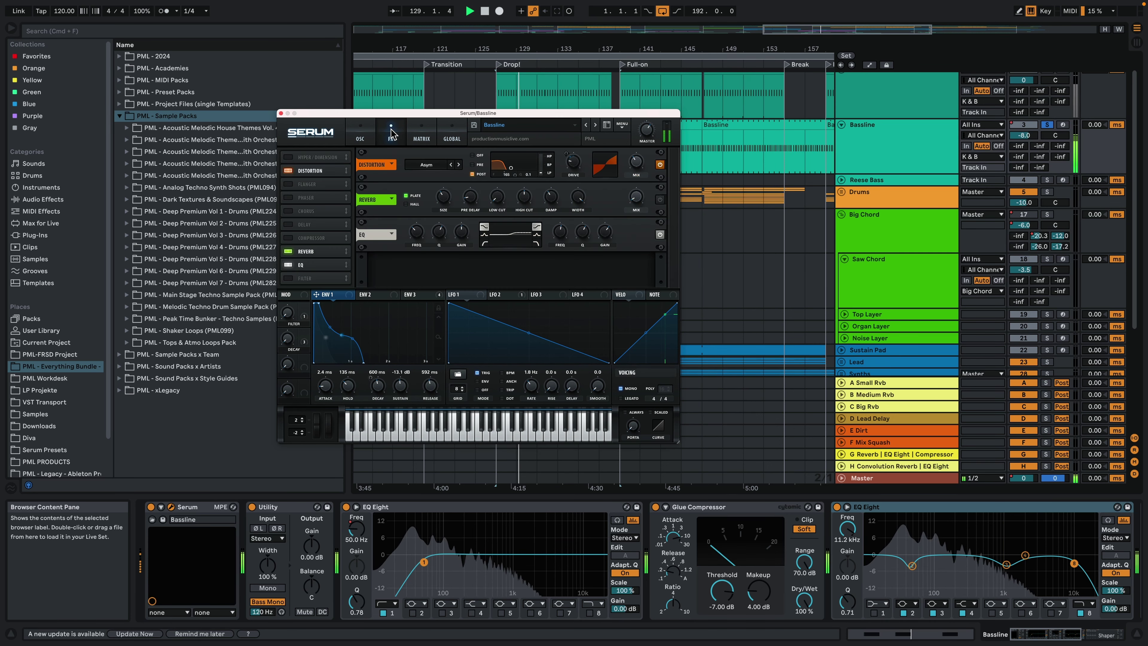
{"action": "left_click", "coordinate": [660, 165]}
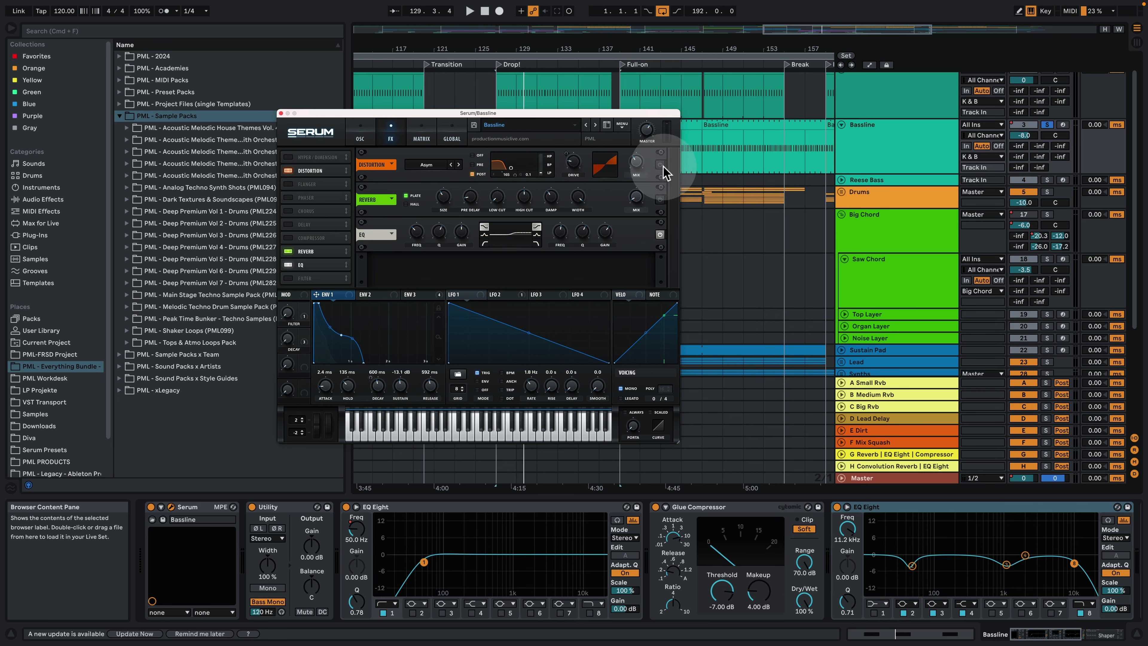
{"action": "key", "text": "space"}
{"action": "left_click", "coordinate": [660, 164]}
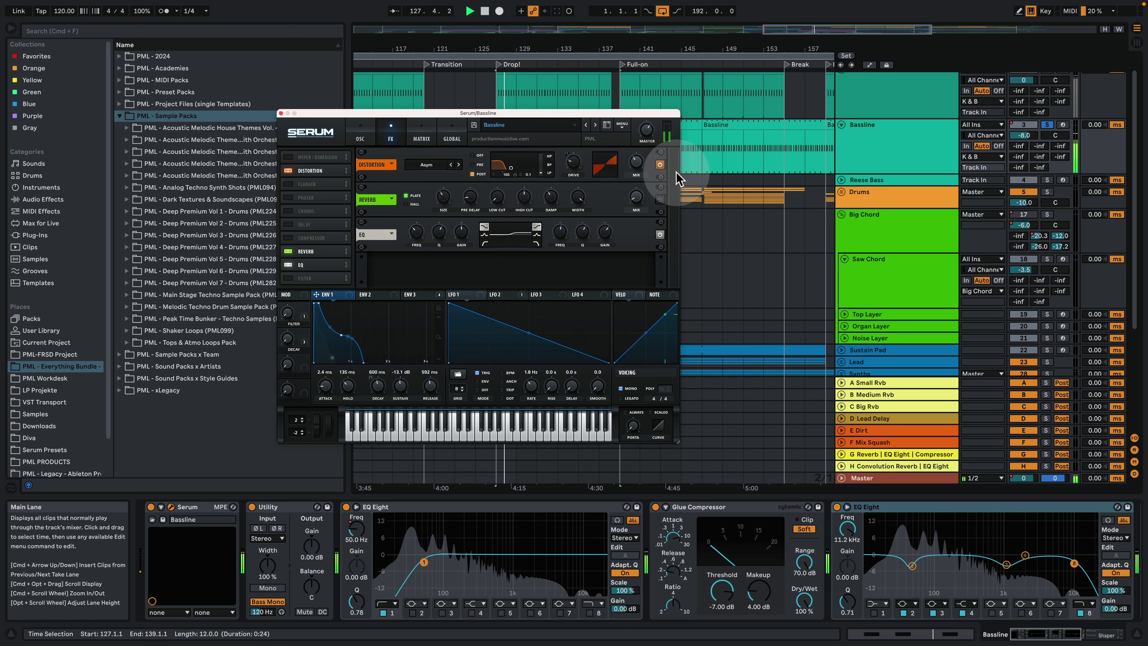
Set Serum's Distortion mix to 100% and listen to the Bassline with its effects active
{"action": "left_click_drag", "start_coordinate": [636, 162], "coordinate": [664, 81]}
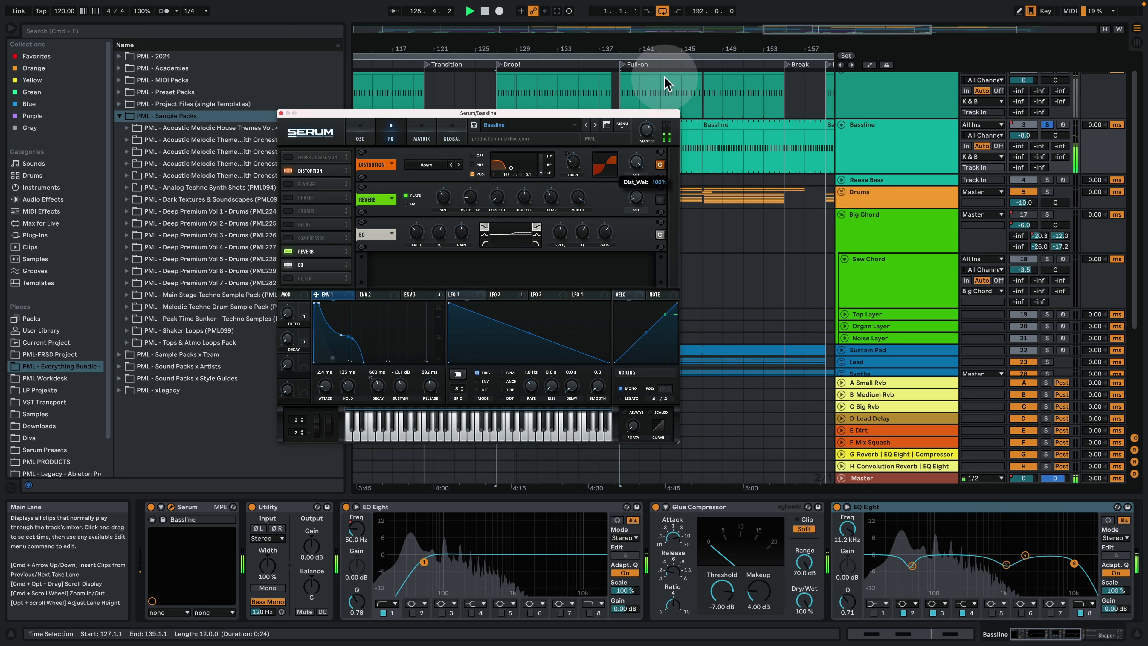
{"action": "key", "text": "space"}
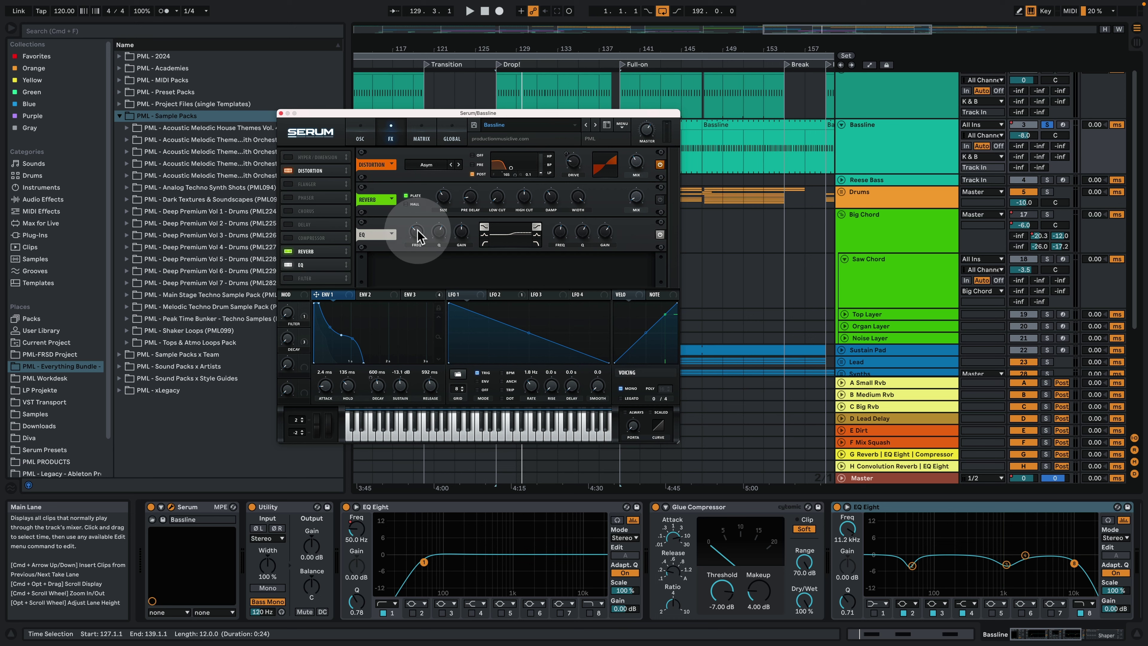
{"action": "key", "text": "space"}
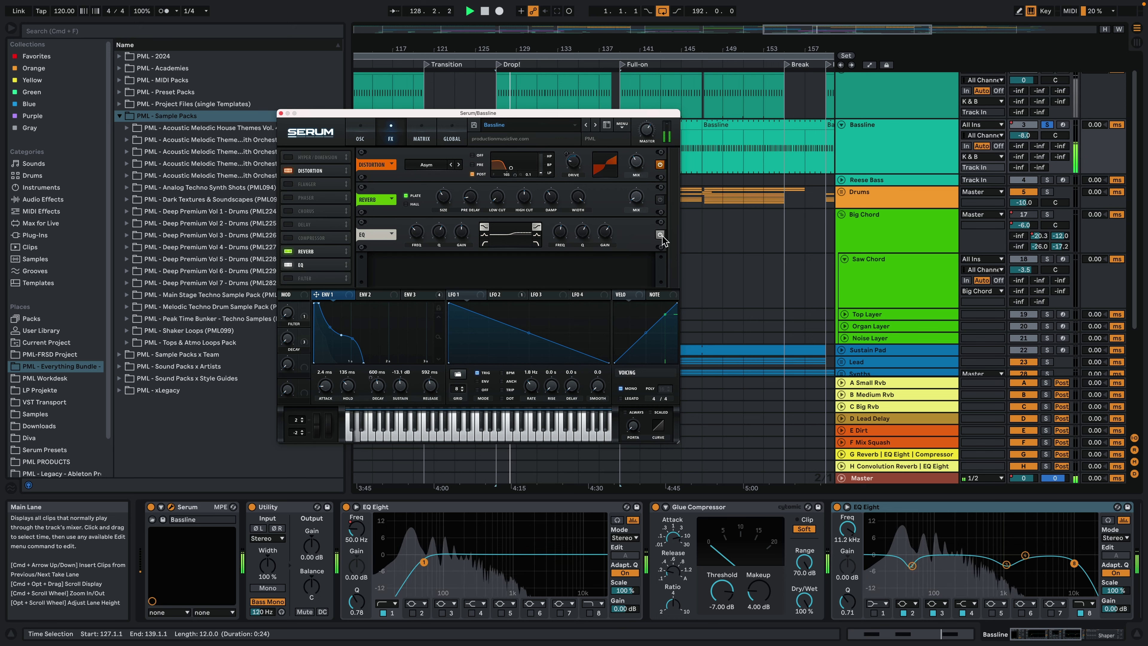
{"action": "key", "text": "space"}
Inspect the Bassline's Utility, try the first EQ Eight's low cut at about 28.2 Hz and undo the change
{"action": "left_click", "coordinate": [275, 511]}
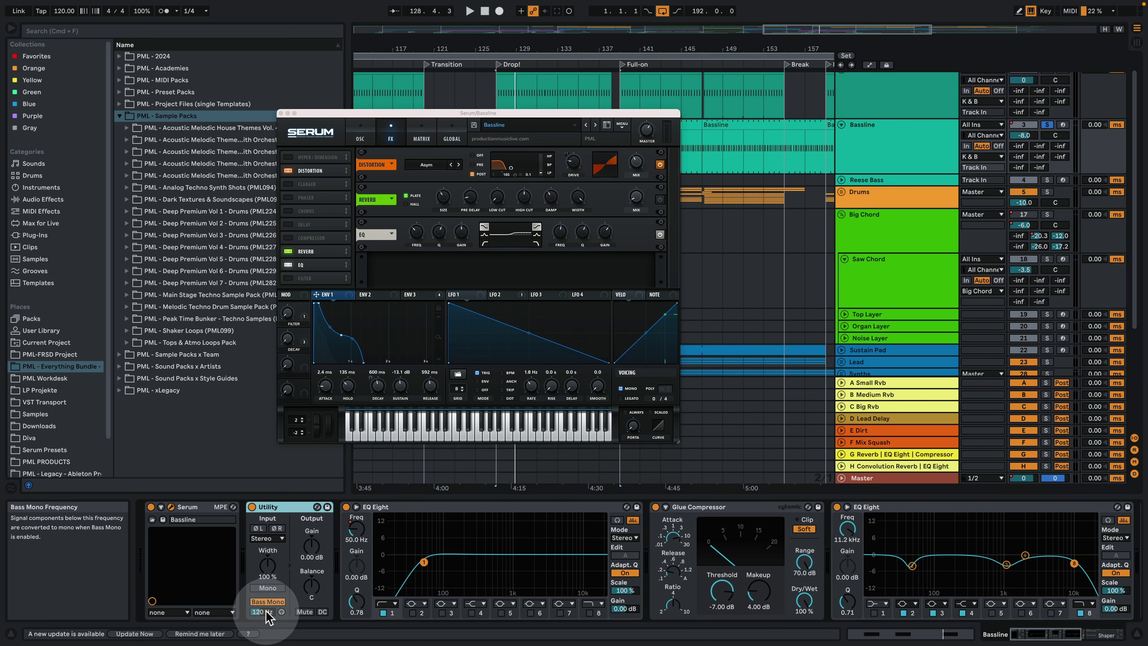
{"action": "left_click", "coordinate": [393, 506]}
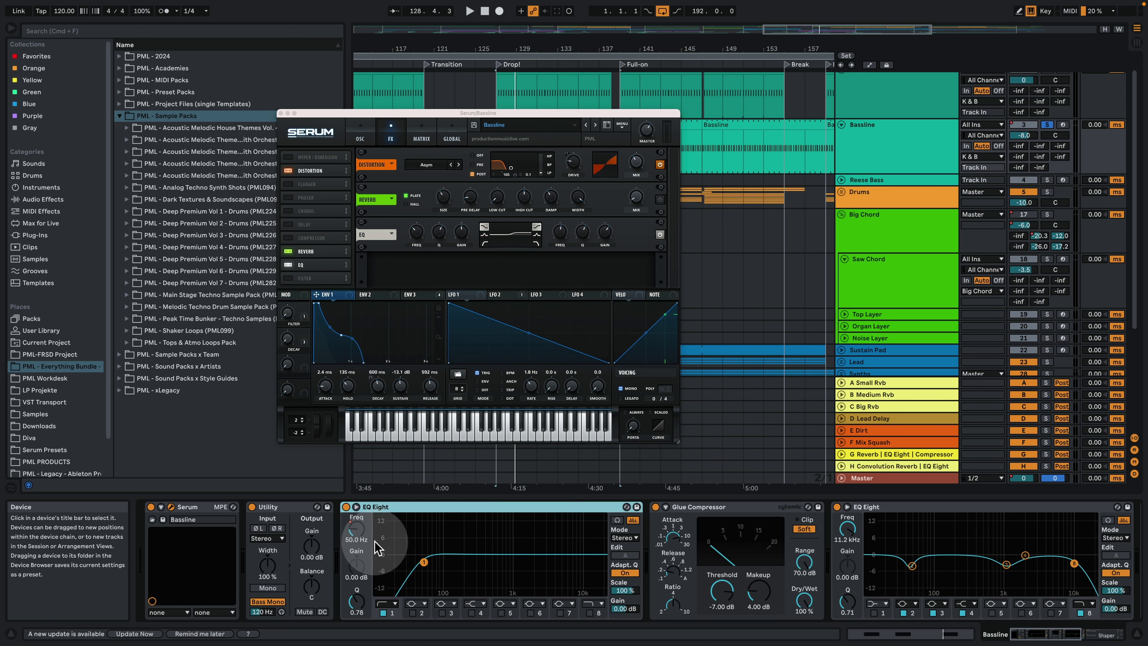
{"action": "left_click_drag", "start_coordinate": [356, 528], "coordinate": [356, 516]}
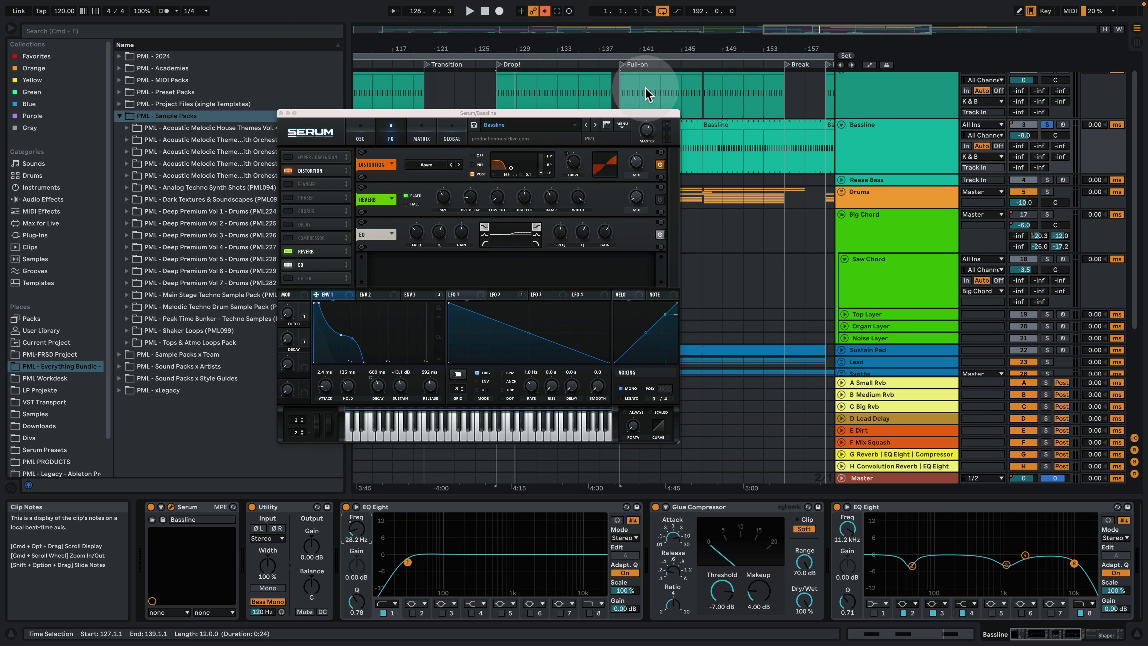
{"action": "key", "text": "super+z"}
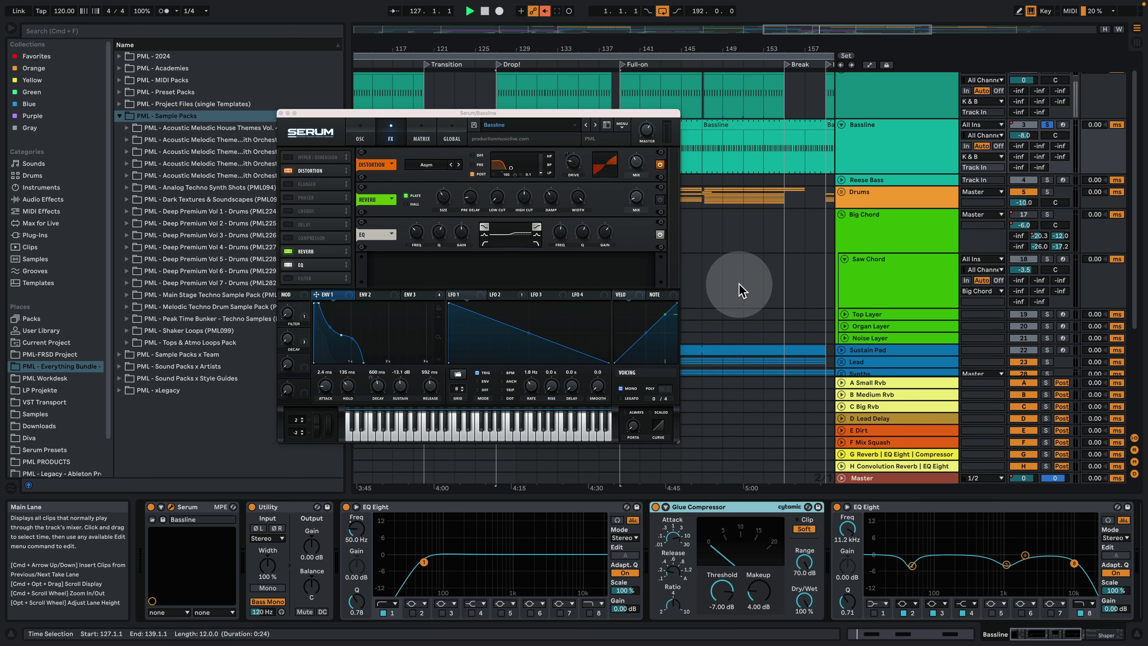
Compare the Bassline with the Glue Compressor bypassed and enabled during playback
{"action": "key", "text": "space"}
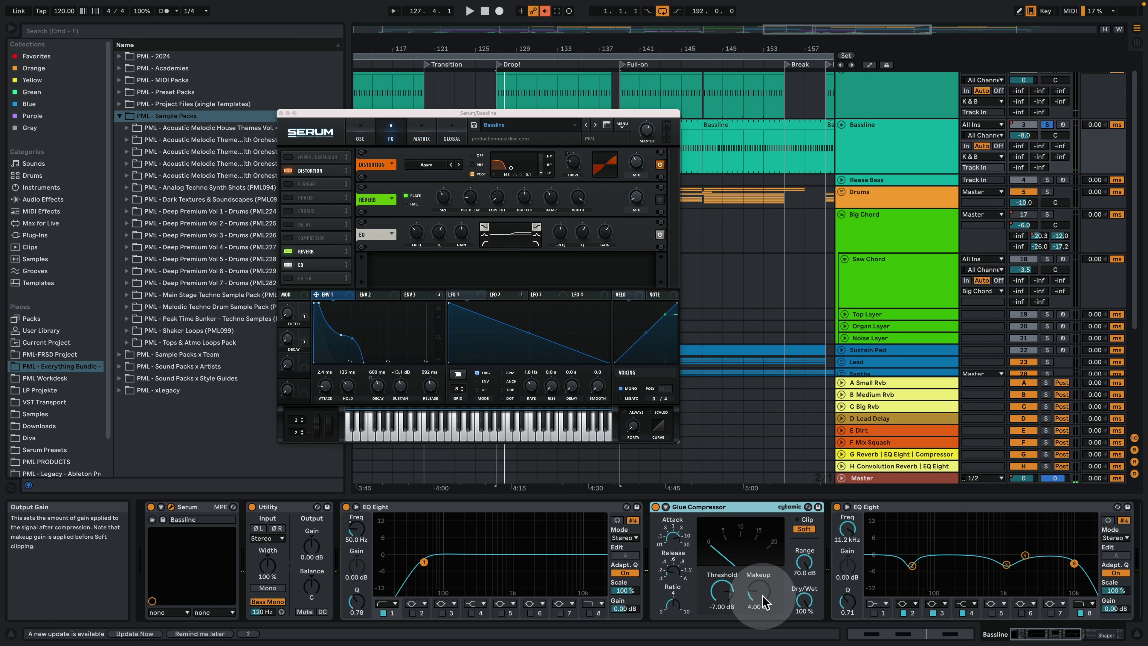
{"action": "left_click", "coordinate": [655, 507]}
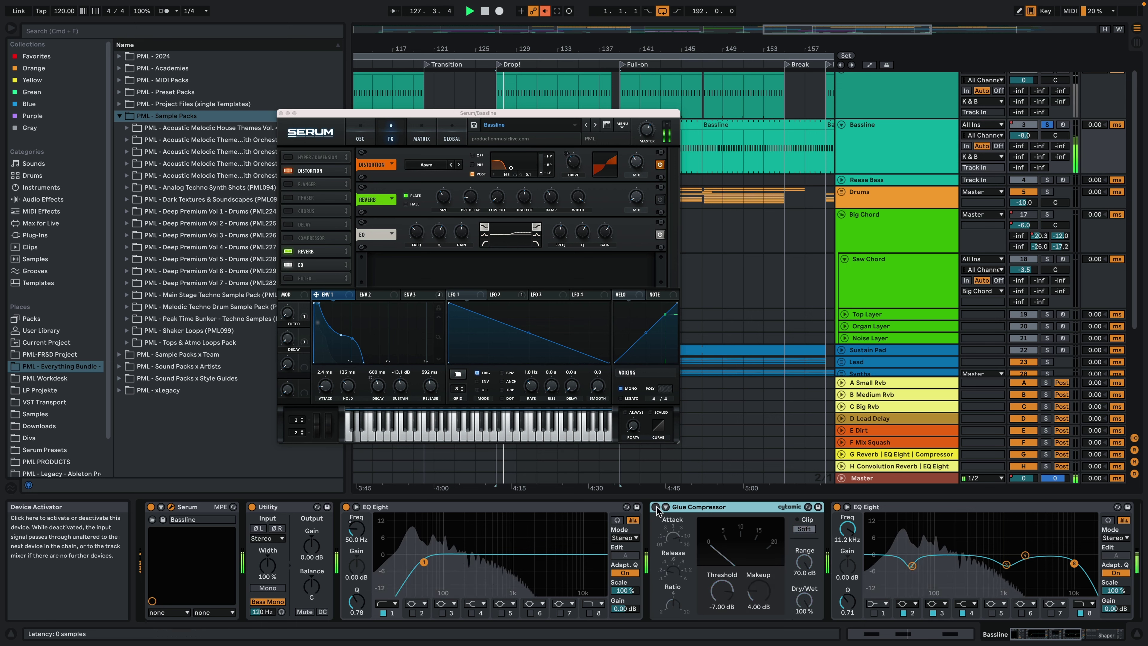
{"action": "left_click", "coordinate": [656, 507]}
Bring the Bassline's second EQ Eight into view beside Volume Pump and Shaper, and examine its curve
{"action": "left_click_drag", "start_coordinate": [1070, 634], "coordinate": [1102, 635]}
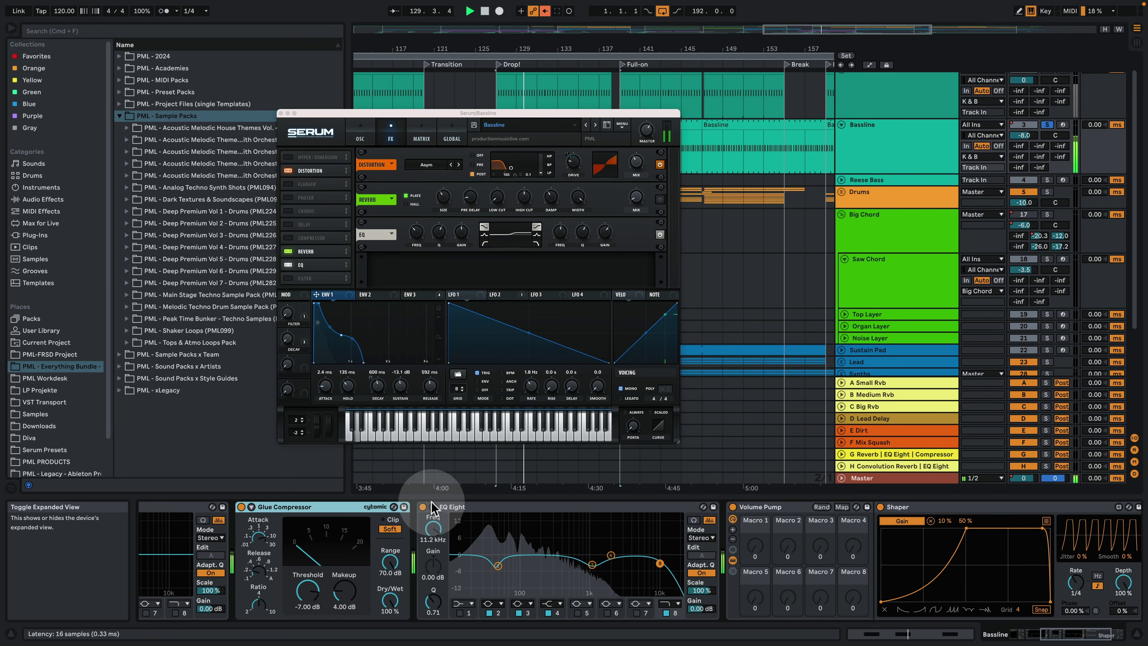
{"action": "left_click", "coordinate": [433, 506]}
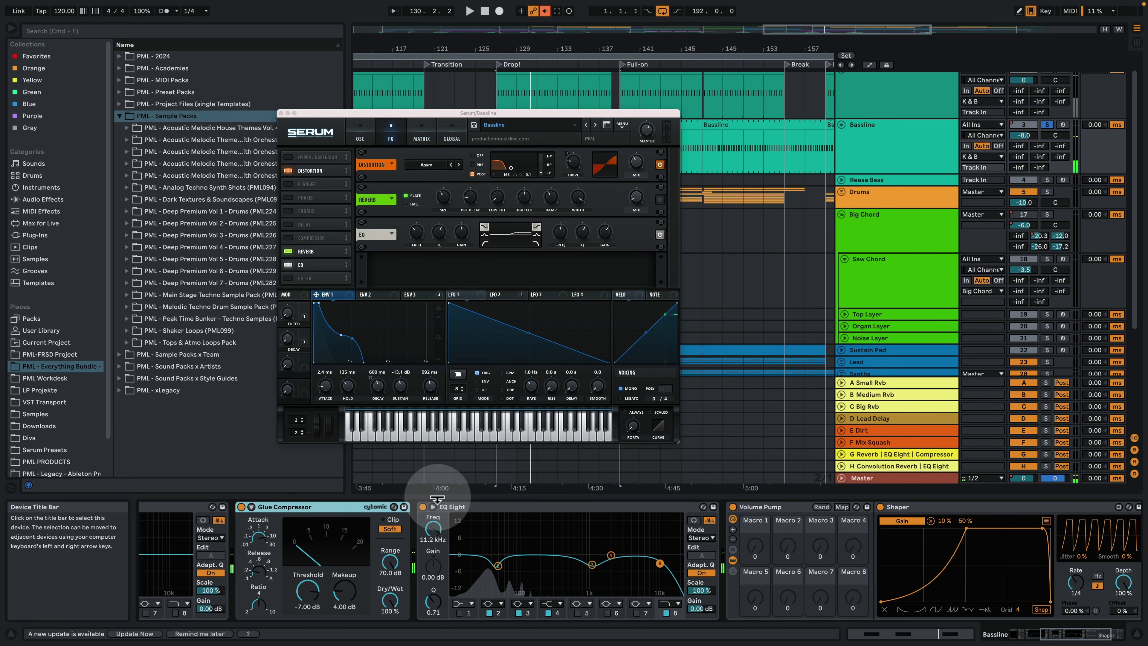
{"action": "left_click", "coordinate": [432, 506]}
{"action": "left_click", "coordinate": [594, 518]}
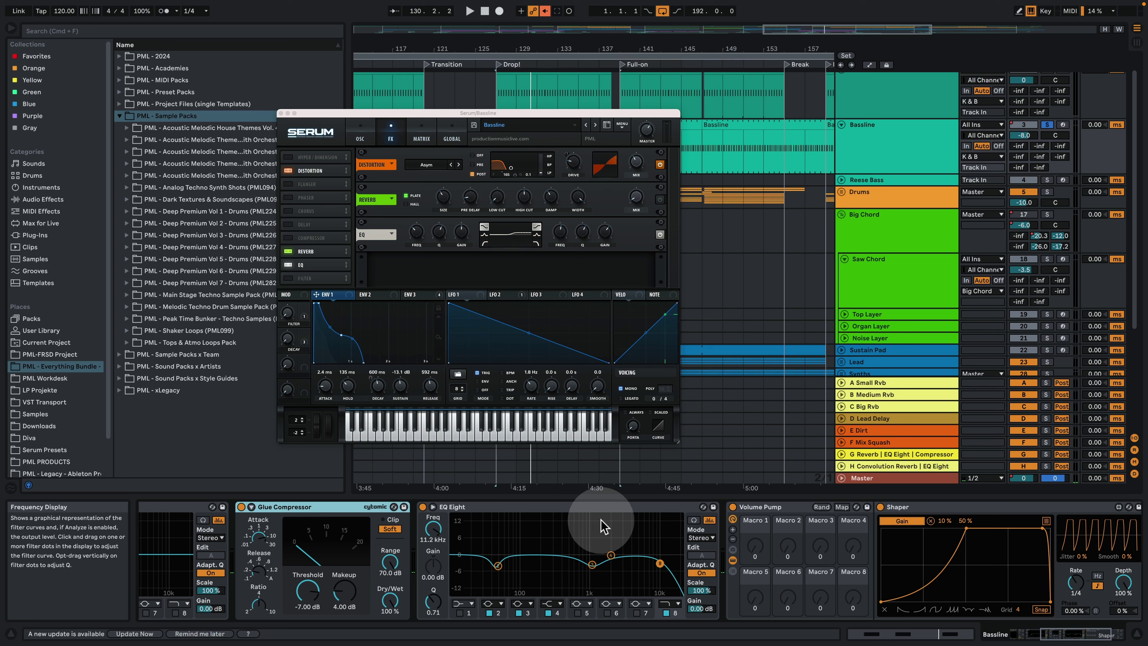
Examine the low dip, mid dip and high cut settings of the Bassline's second EQ Eight
{"action": "left_click", "coordinate": [497, 567]}
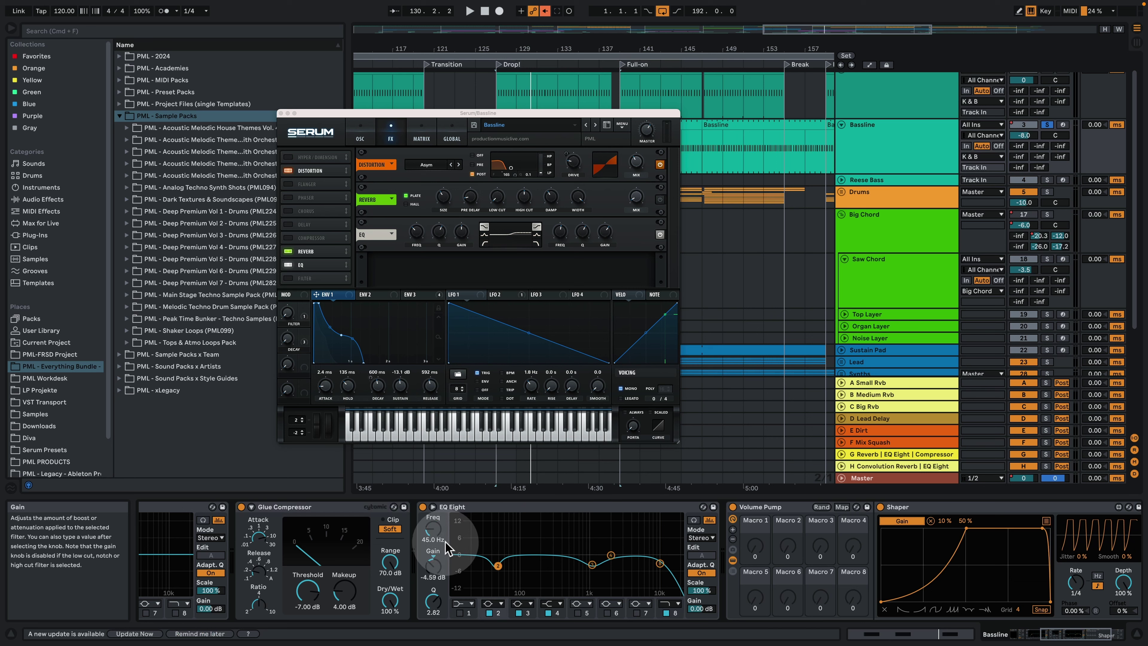
{"action": "left_click", "coordinate": [592, 565]}
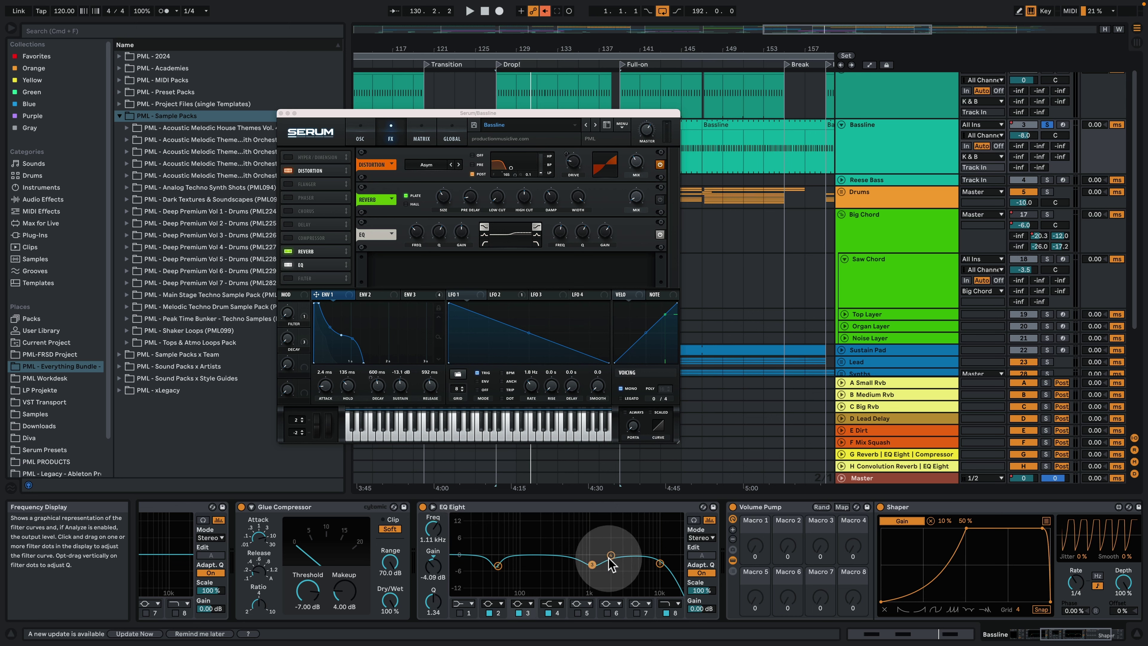
{"action": "left_click", "coordinate": [660, 563]}
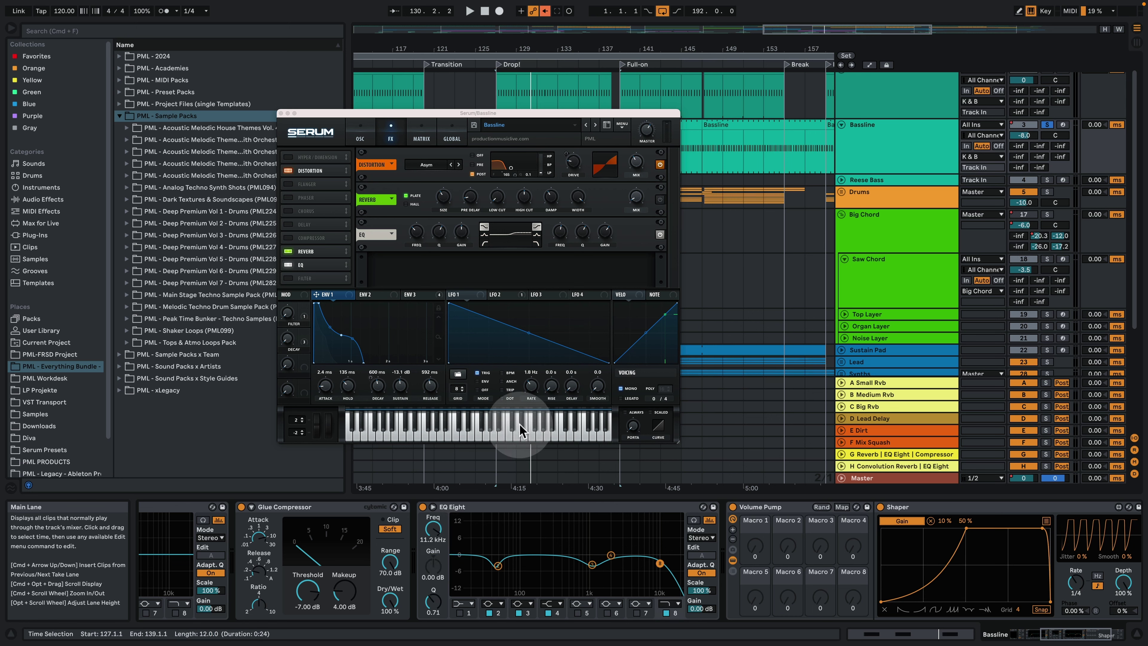
Compare the Bassline with its second EQ Eight bypassed and enabled during playback
{"action": "key", "text": "space"}
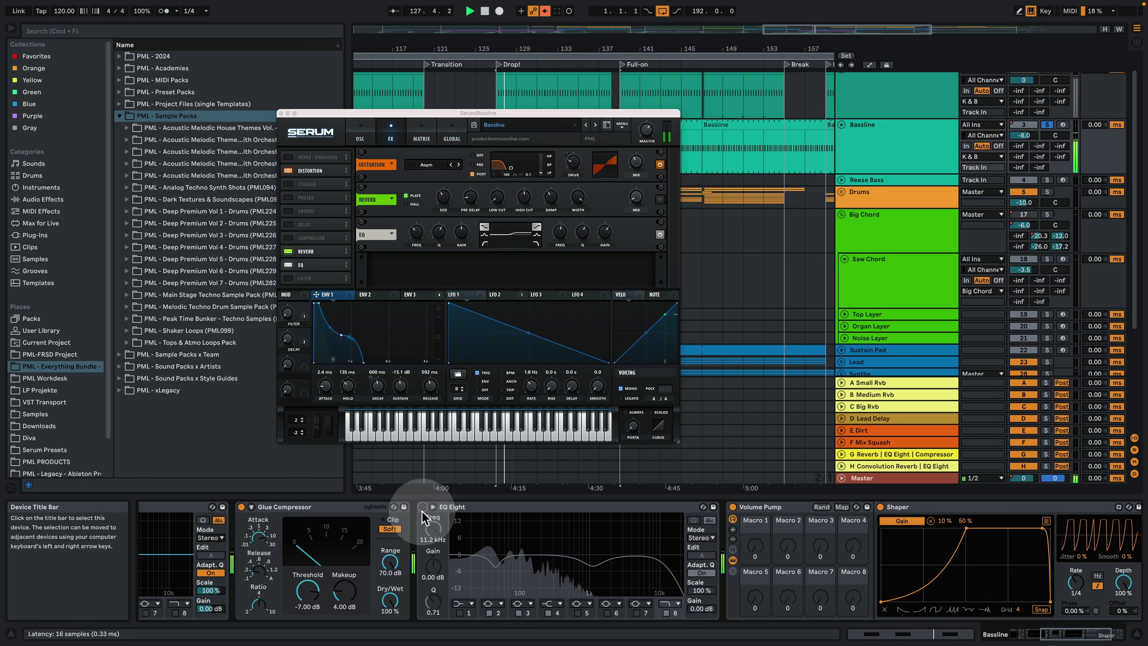
{"action": "left_click", "coordinate": [423, 507]}
{"action": "left_click", "coordinate": [422, 507]}
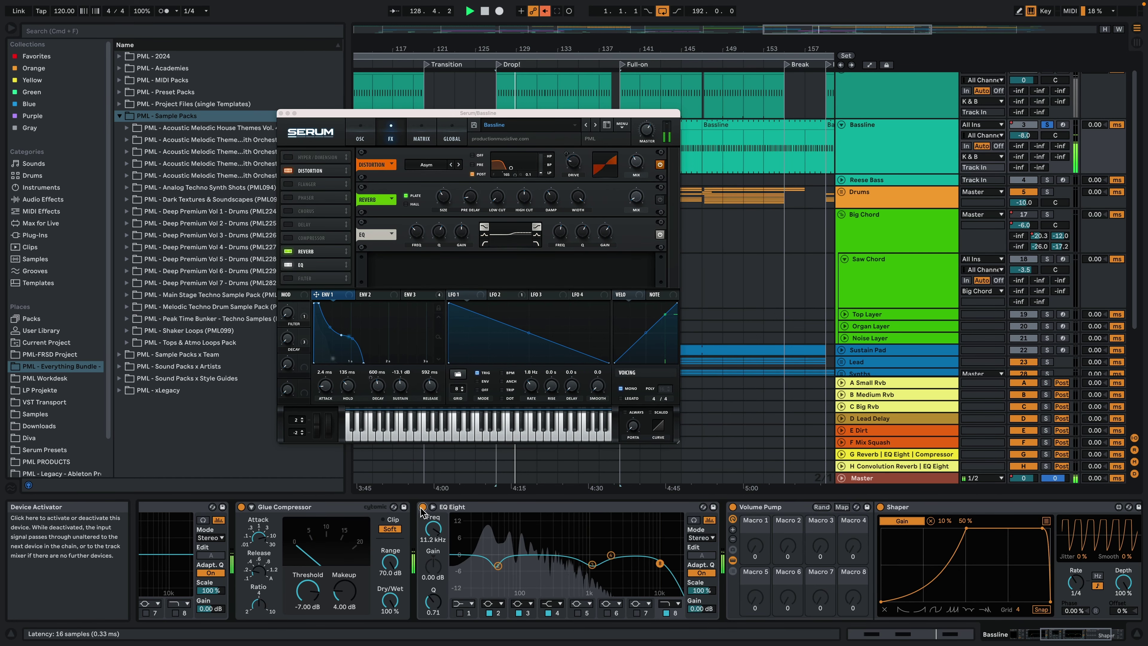
{"action": "key", "text": "space"}
Bring the end of the Bassline's chain into view and examine the Utility gain modulated by the Volume Pump's Shaper
{"action": "left_click_drag", "start_coordinate": [1055, 635], "coordinate": [1074, 636]}
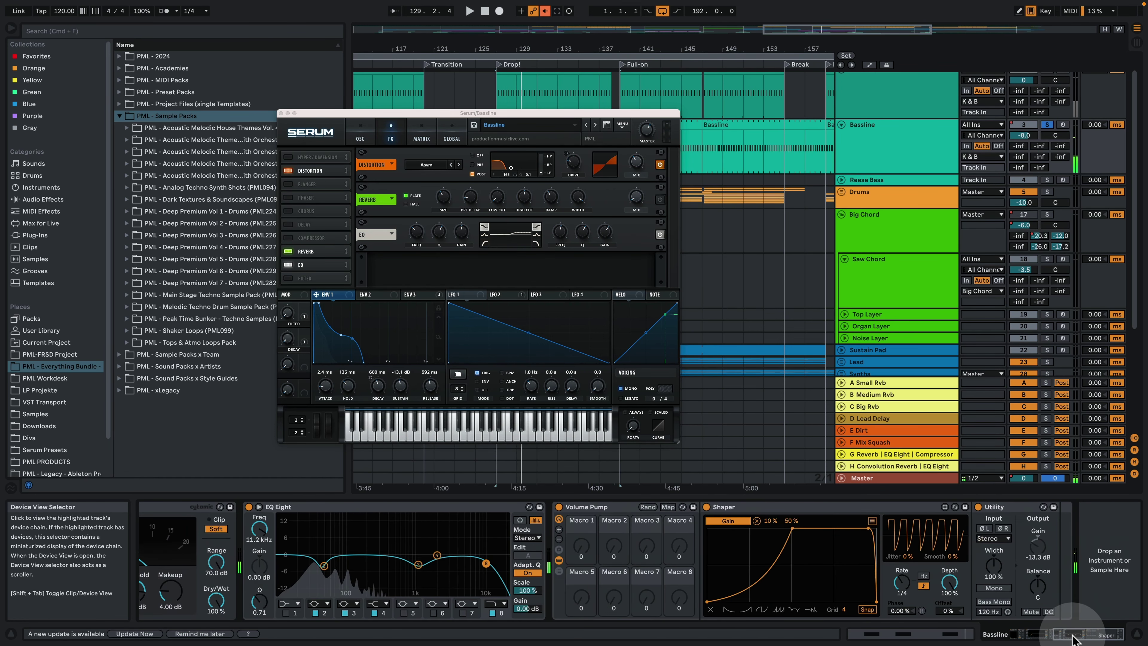
{"action": "mouse_move", "coordinate": [1029, 553]}
{"action": "left_mouse_down"}
{"action": "mouse_move", "coordinate": [1022, 559]}
{"action": "mouse_move", "coordinate": [1034, 557]}
{"action": "left_mouse_up"}
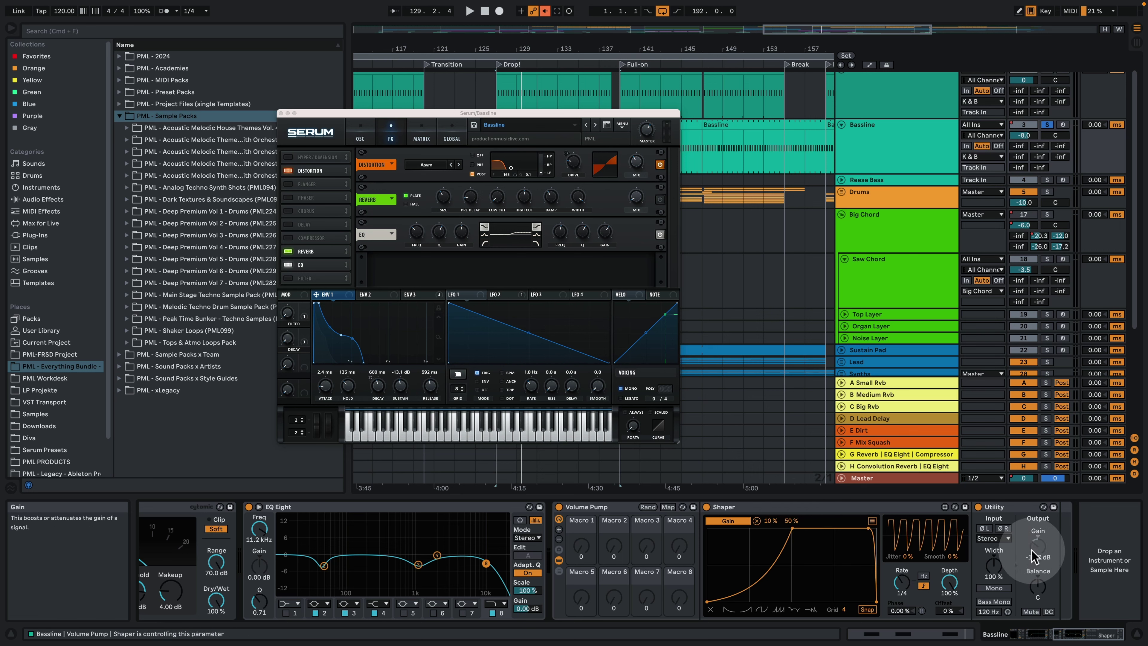
{"action": "left_click", "coordinate": [755, 507]}
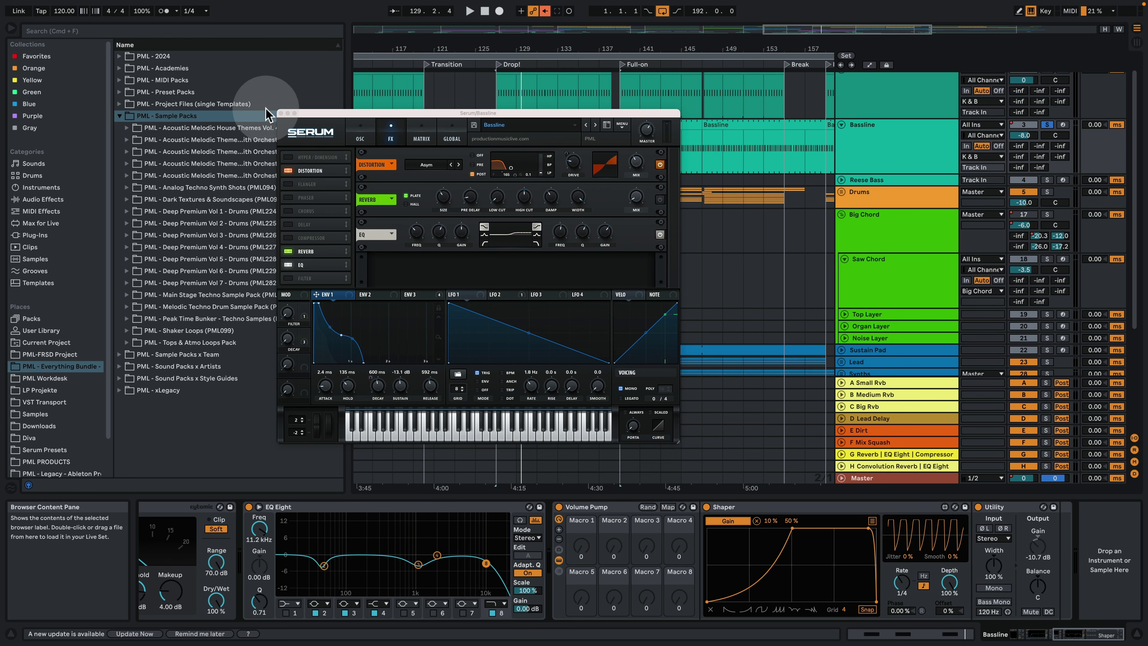
Close the Serum window, listen to the Kick and Bassline soloed together, and clear the solos
{"action": "left_click", "coordinate": [281, 113]}
{"action": "left_click", "coordinate": [557, 163]}
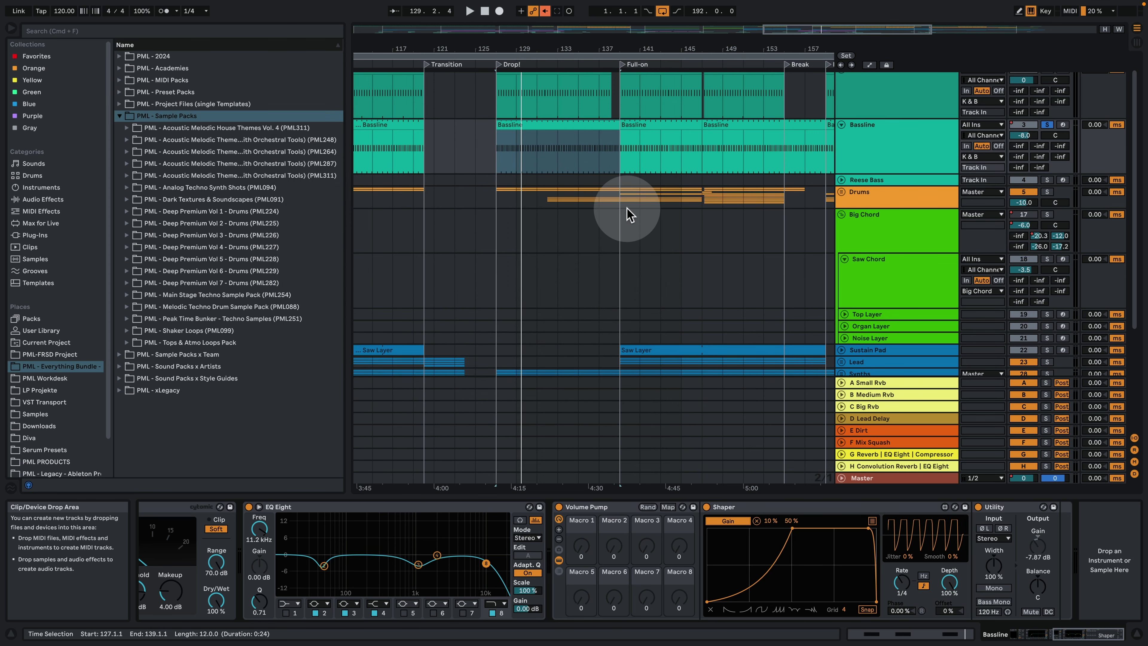
{"action": "scroll", "coordinate": [612, 294], "scroll_direction": "up", "scroll_amount": 1}
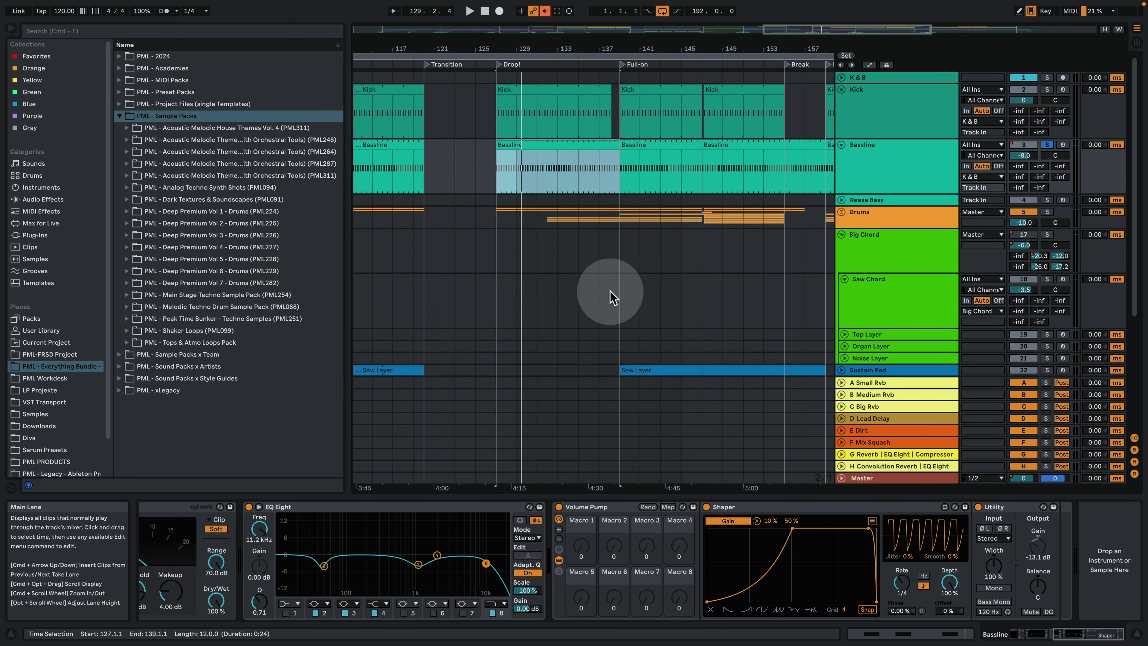
{"action": "left_click", "coordinate": [1047, 90]}
{"action": "key", "text": "space"}
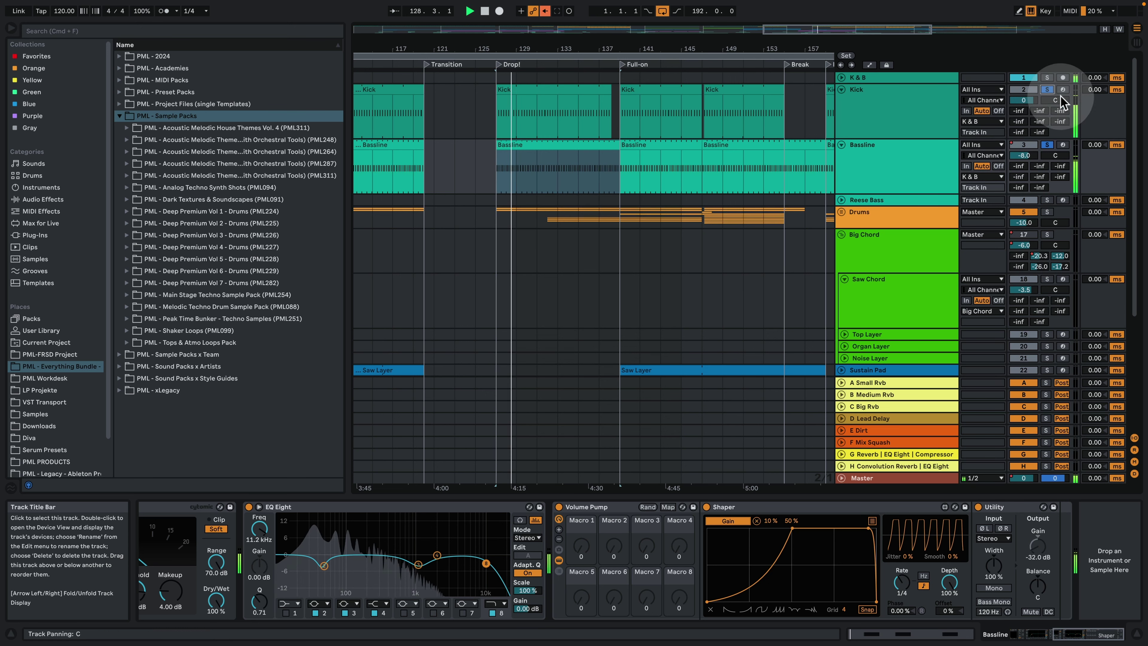
{"action": "left_click", "coordinate": [1048, 90]}
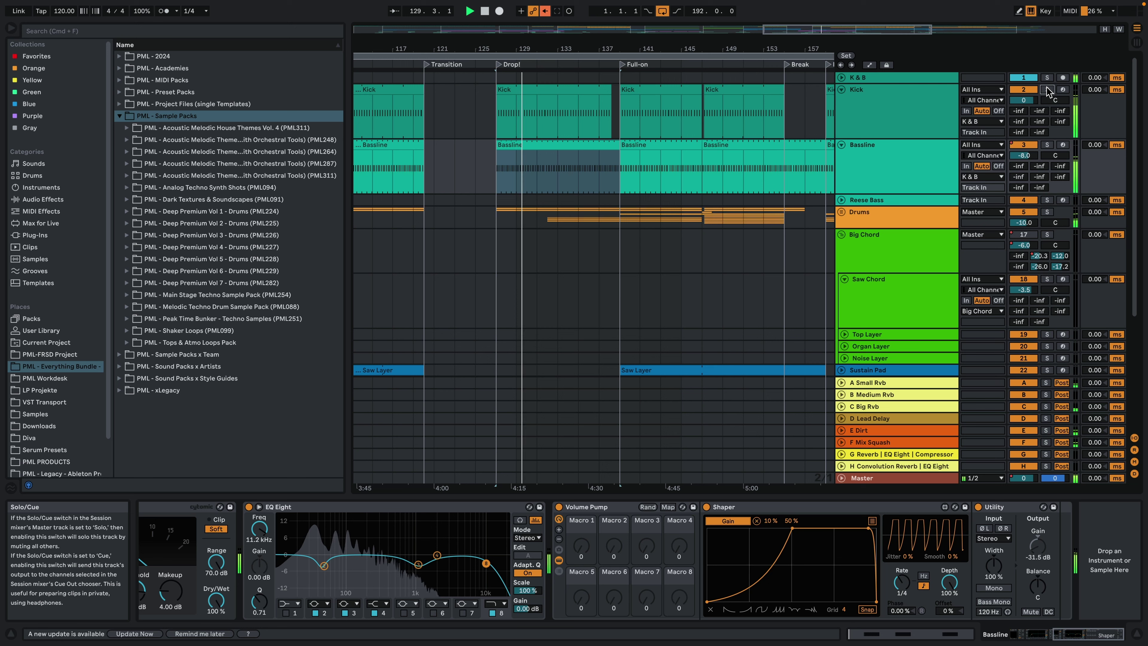
{"action": "key", "text": "space"}
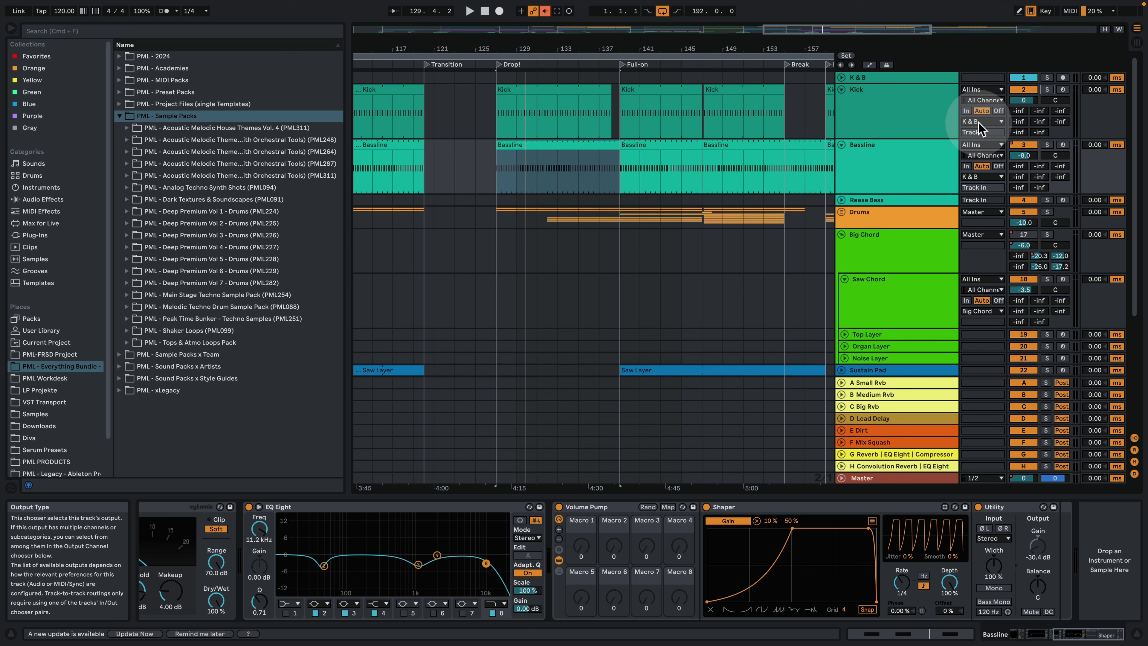
Unfold the K & B group track, show its device chain and listen to the group soloed
{"action": "left_click", "coordinate": [839, 81]}
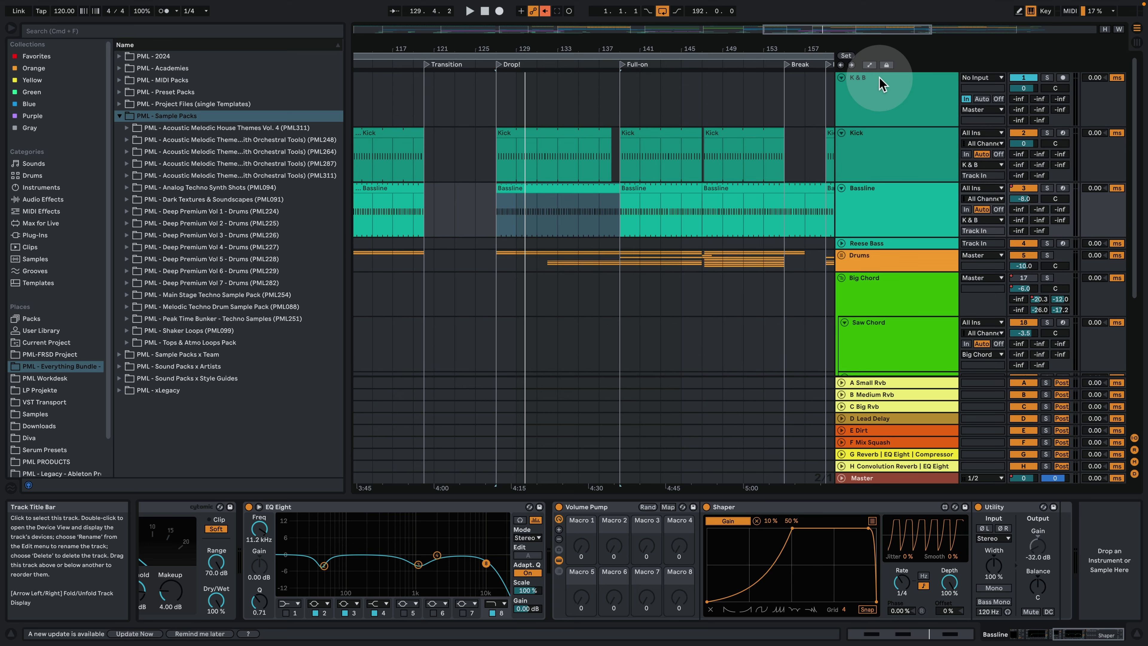
{"action": "left_click", "coordinate": [880, 83]}
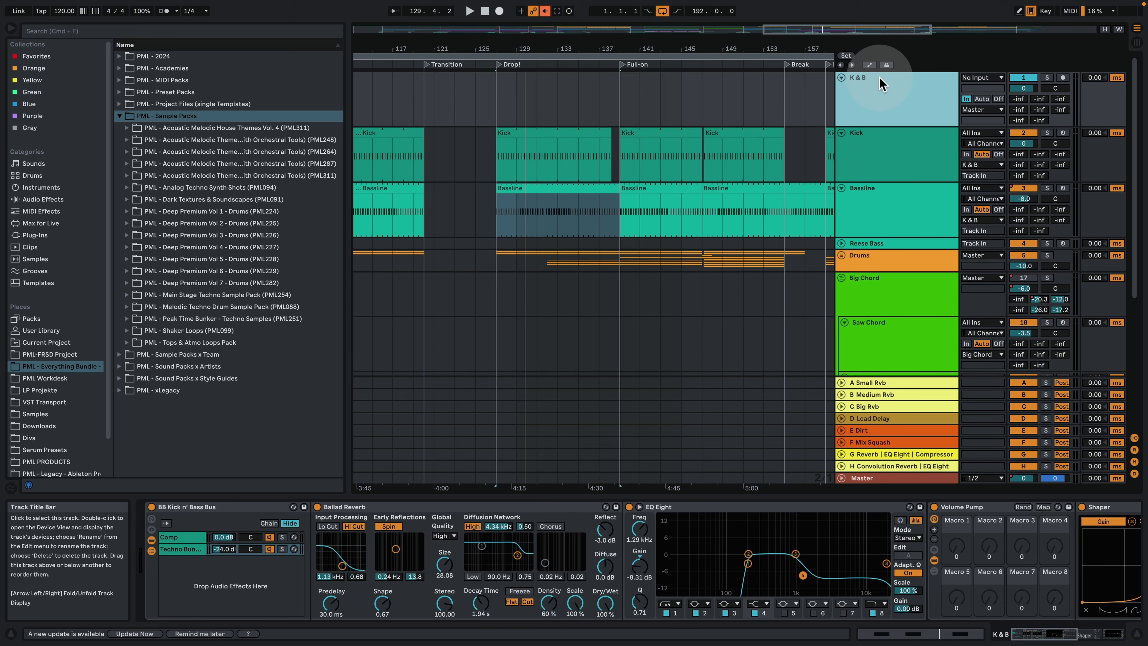
{"action": "left_click", "coordinate": [1046, 77]}
{"action": "key", "text": "space"}
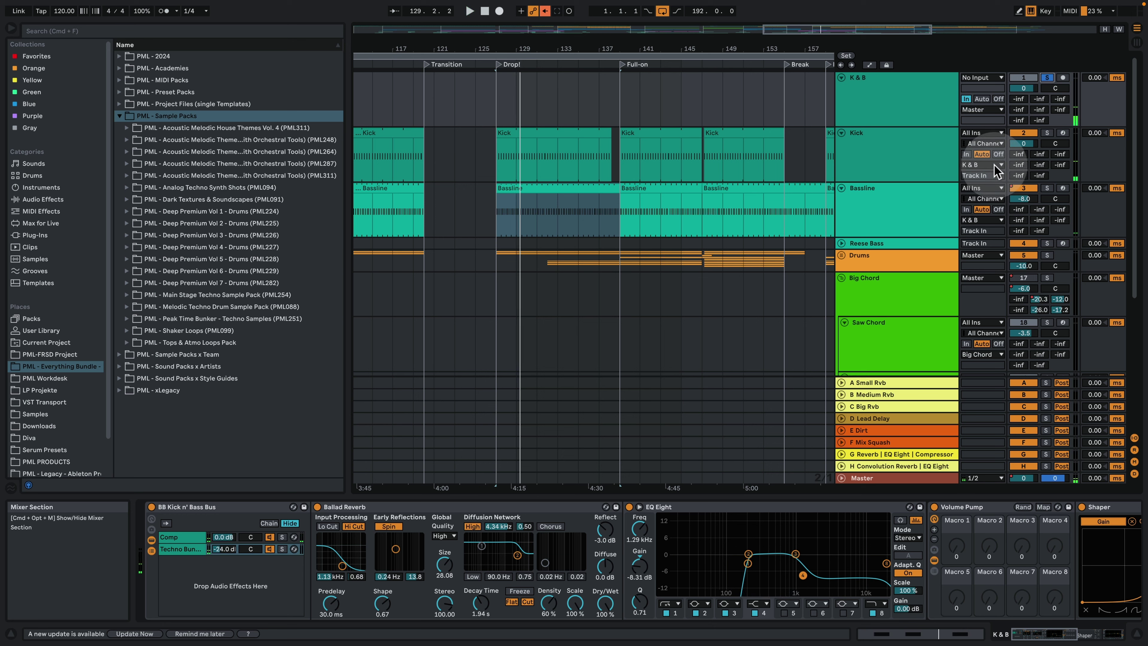
{"action": "left_click", "coordinate": [1046, 77]}
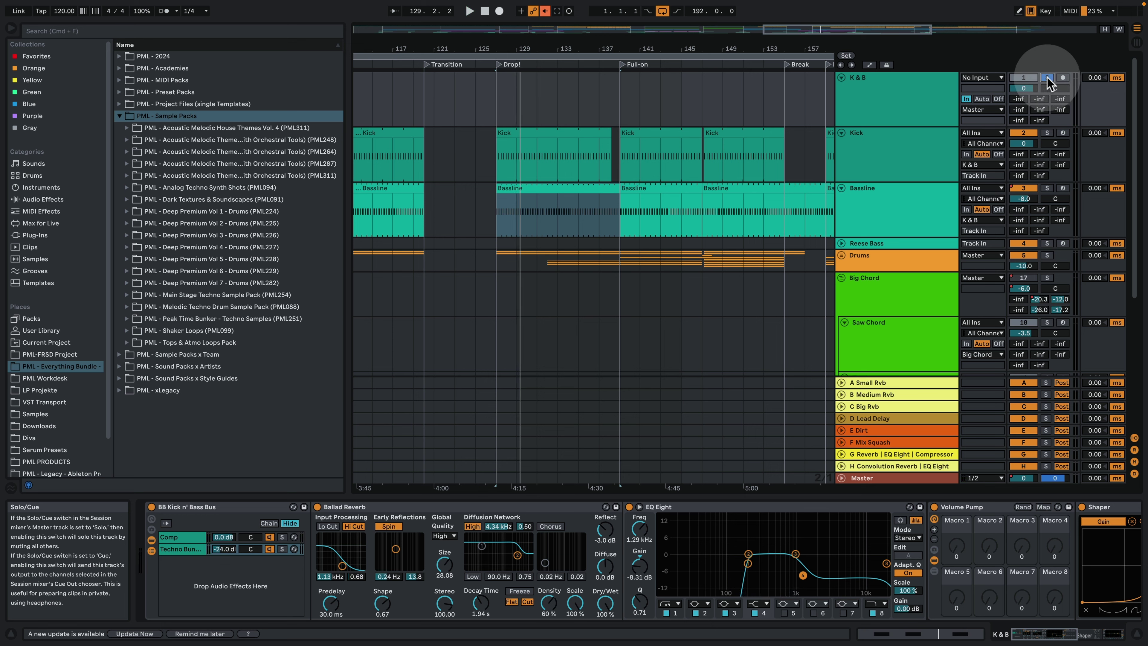
Show the Comp chain and compare the soloed K & B group with the BB Kick n' Bass Bus rack bypassed and enabled
{"action": "left_click", "coordinate": [181, 538]}
{"action": "left_click", "coordinate": [180, 508]}
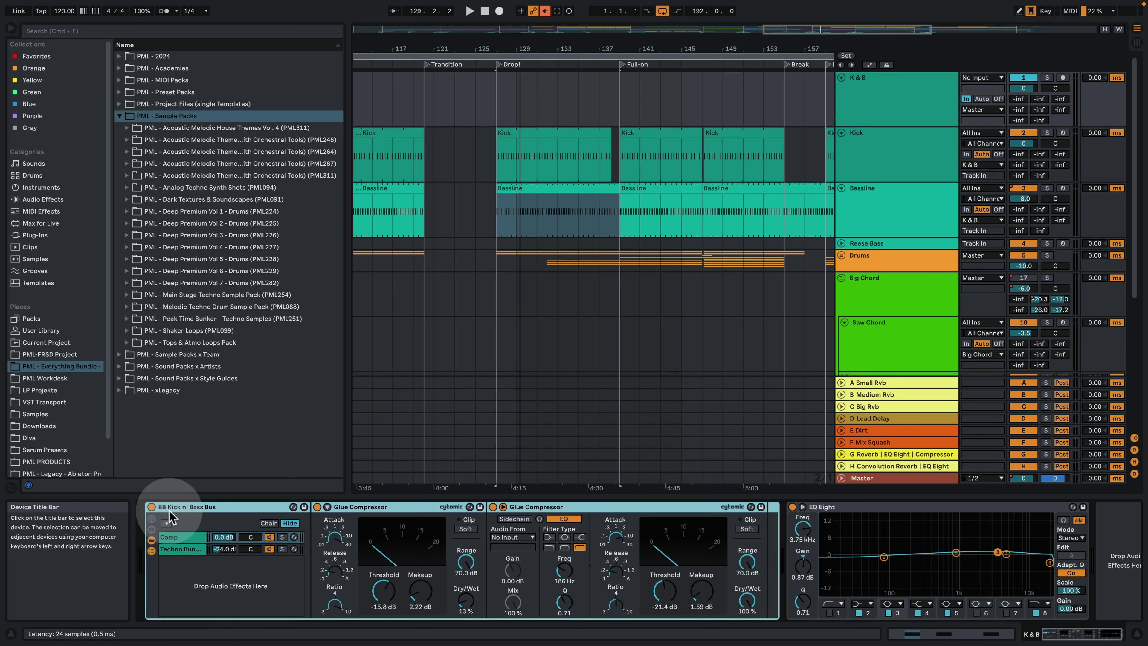
{"action": "left_click", "coordinate": [152, 508]}
{"action": "key", "text": "space"}
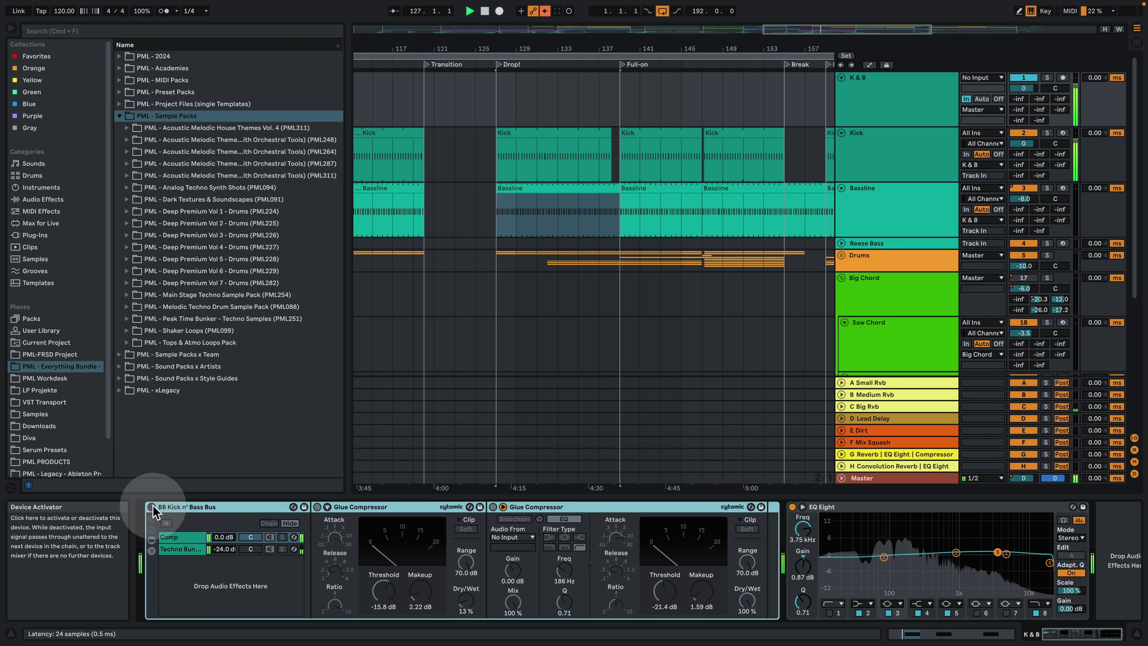
{"action": "left_click", "coordinate": [1047, 78]}
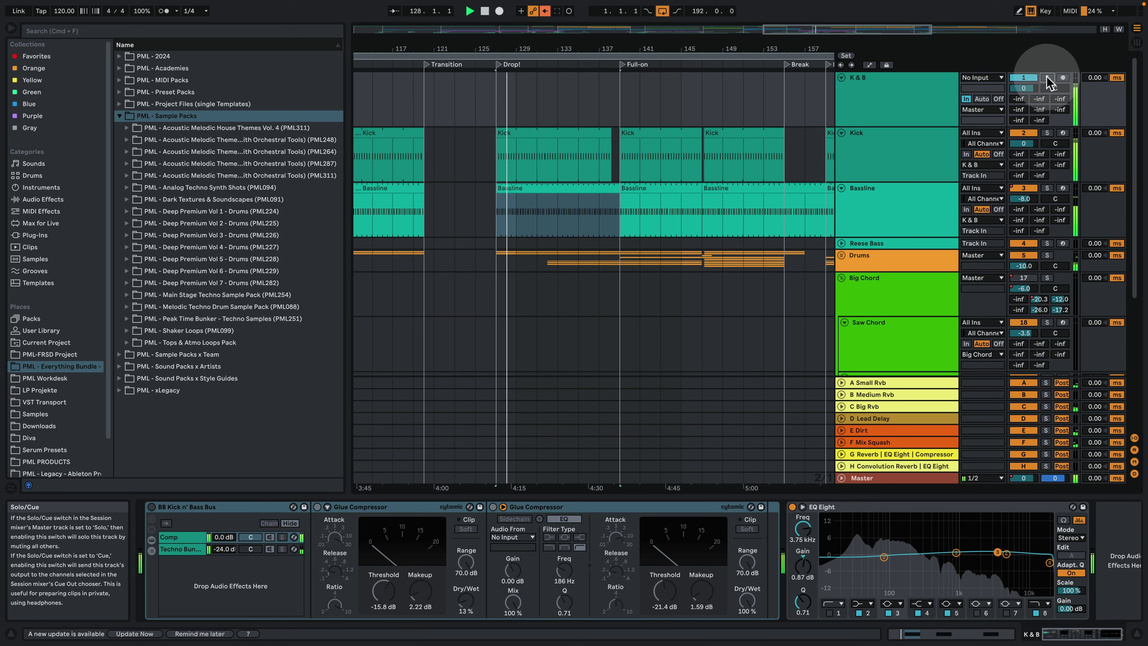
{"action": "left_click", "coordinate": [152, 507]}
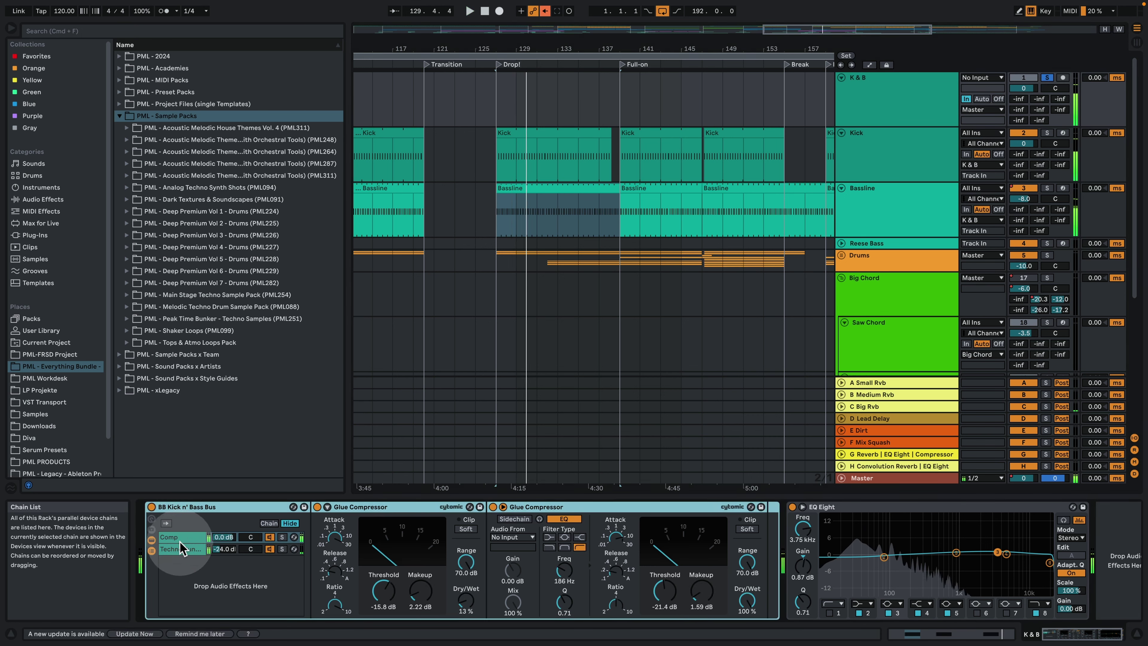
{"action": "key", "text": "space"}
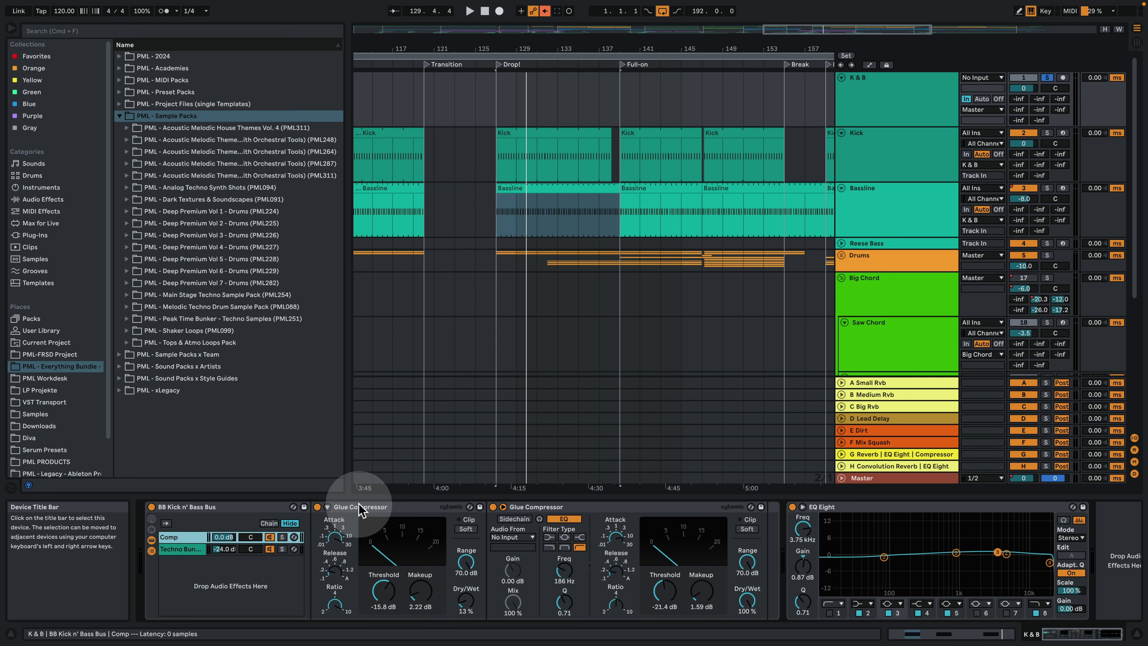
Compare the K & B group with the Comp chain's two Glue Compressors bypassed and enabled, individually and together, during playback
{"action": "left_click", "coordinate": [557, 509]}
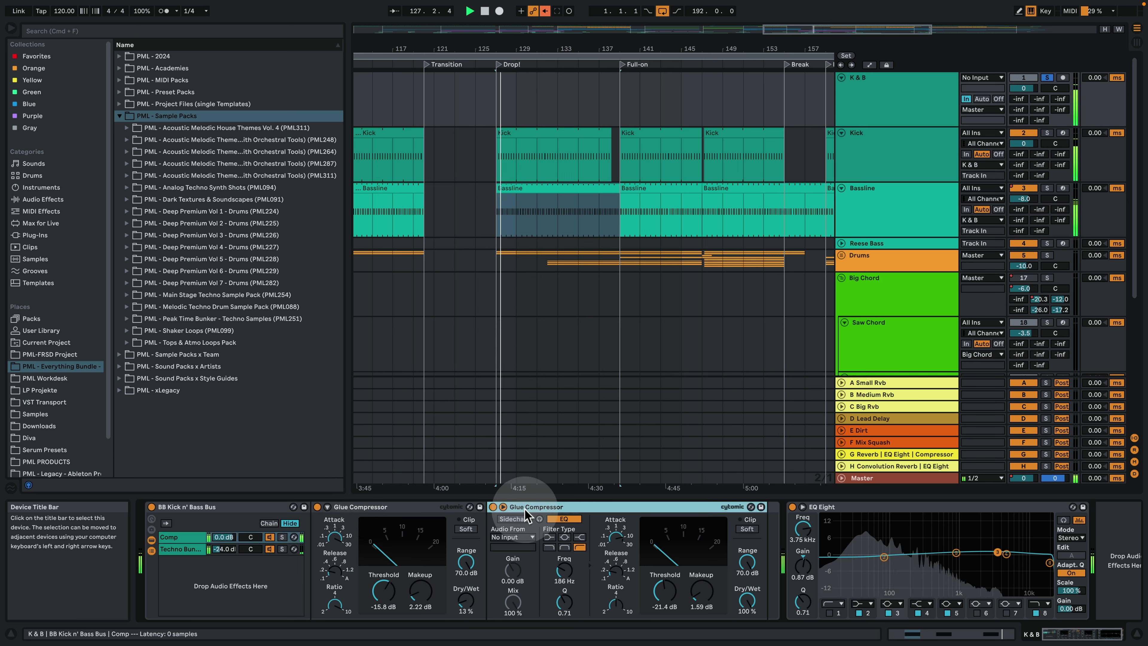
{"action": "left_click", "coordinate": [317, 506]}
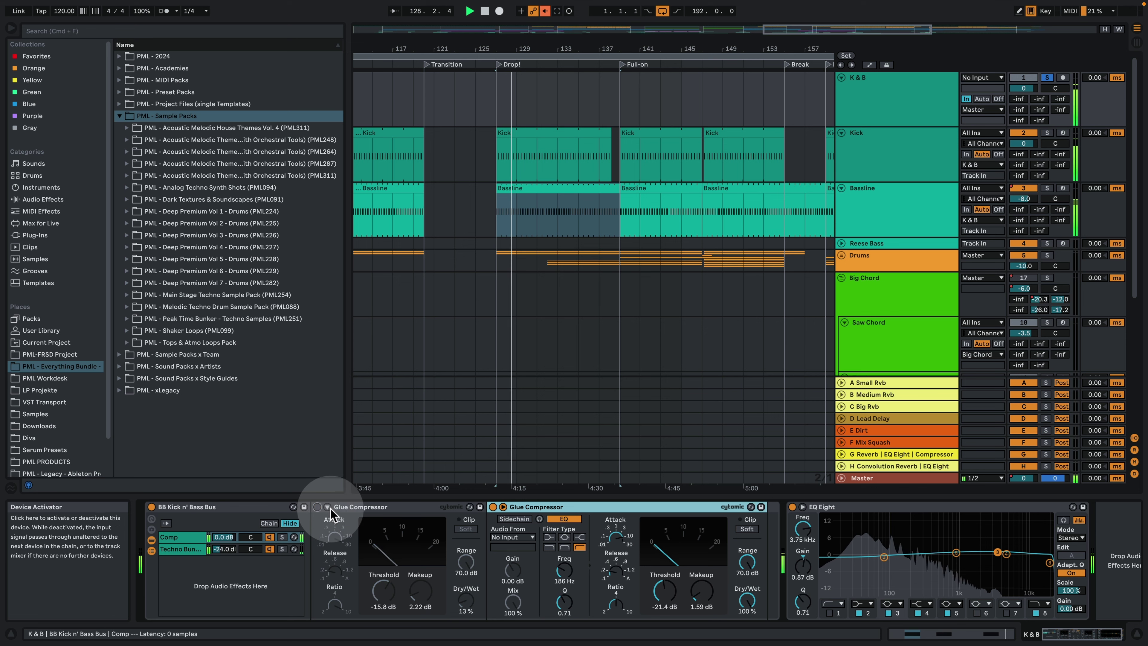
{"action": "left_click", "coordinate": [493, 507]}
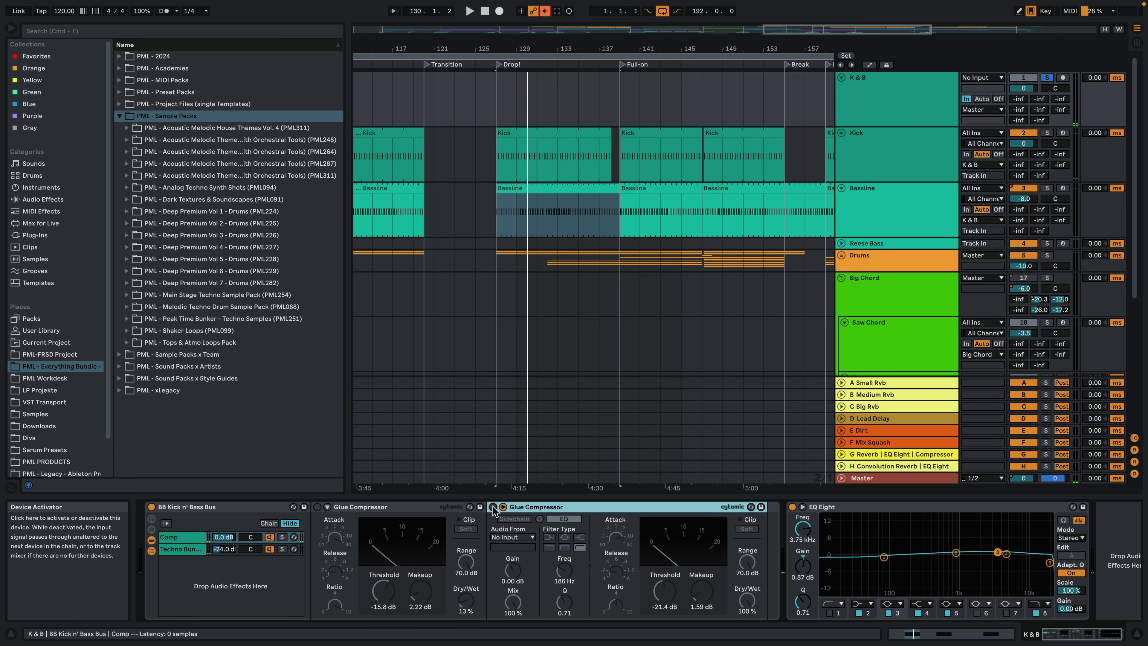
{"action": "left_click", "coordinate": [493, 507]}
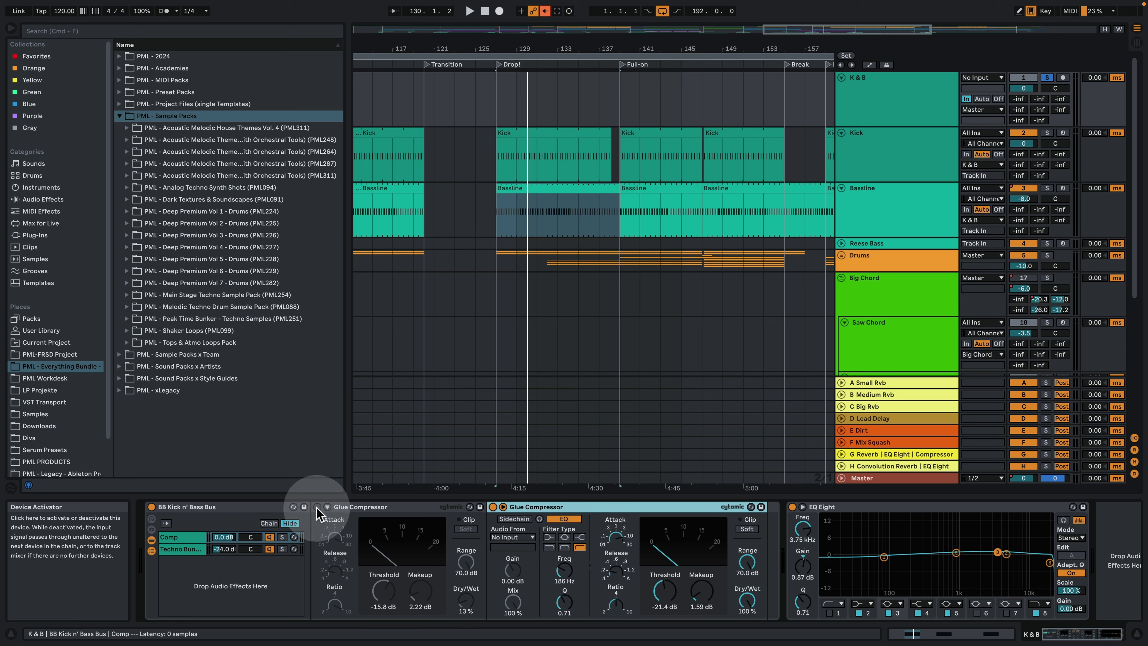
{"action": "key", "text": "space"}
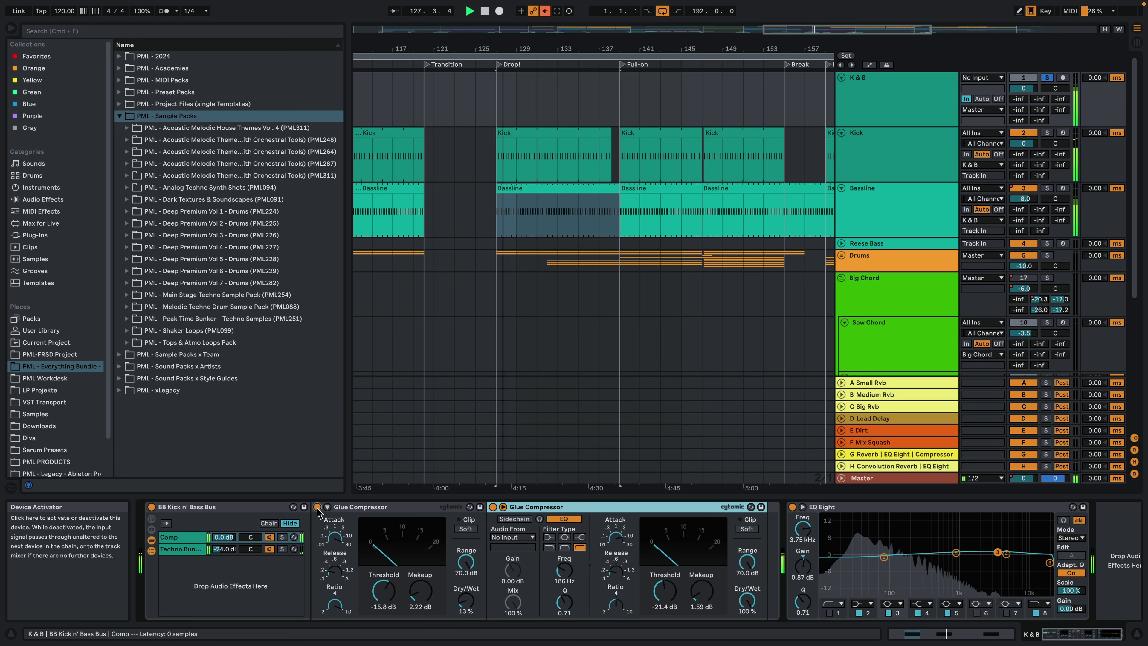
{"action": "left_click", "coordinate": [317, 507]}
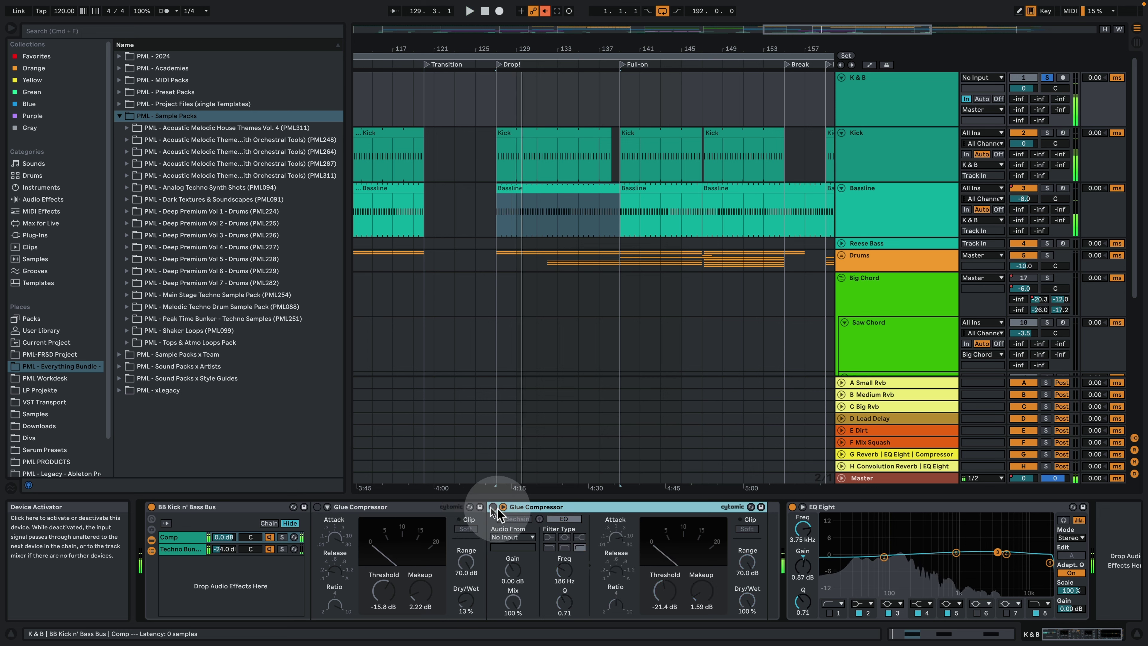
{"action": "left_click", "coordinate": [565, 520]}
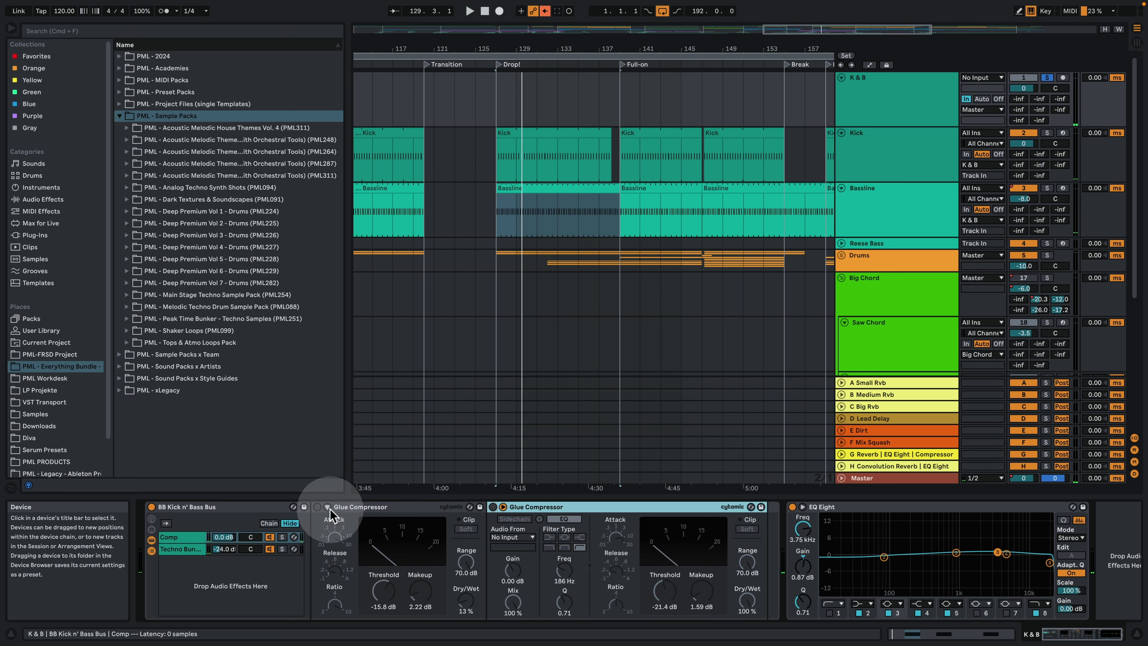
{"action": "key", "text": "space"}
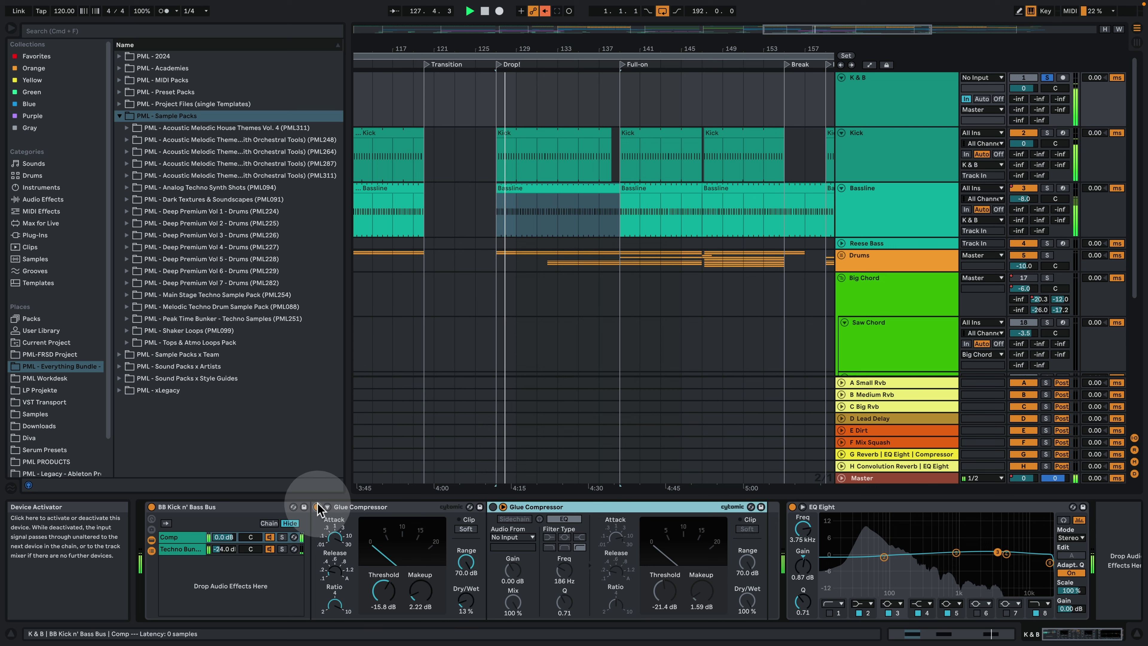
{"action": "left_click", "coordinate": [493, 507]}
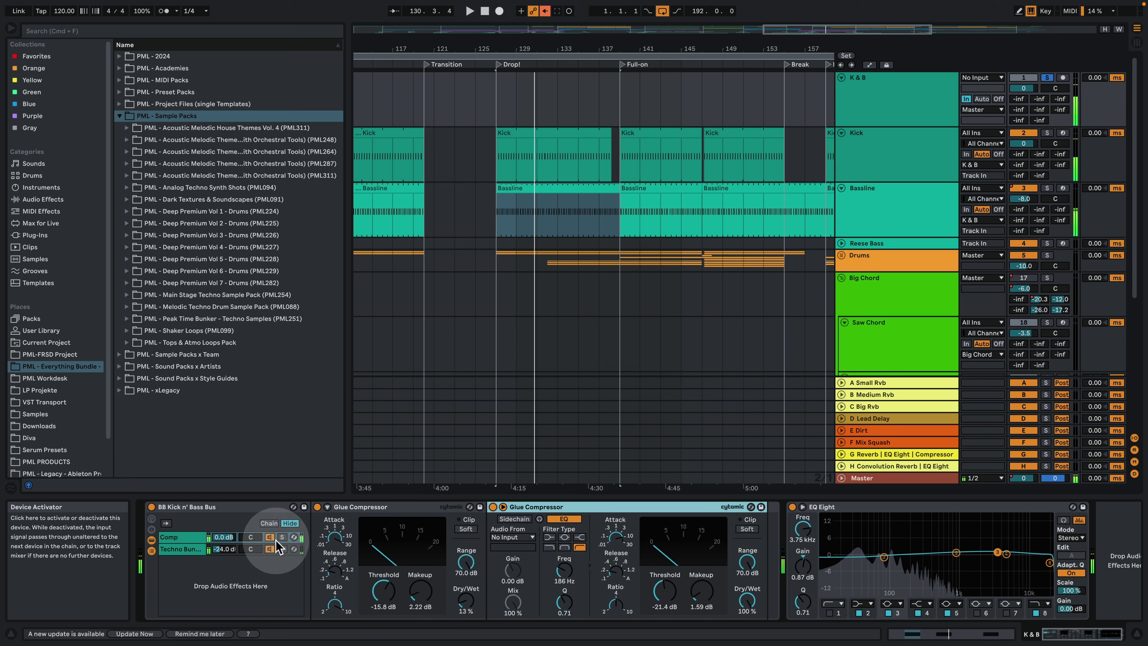
Solo the bus rack's second, techno reverb chain to hear it alone, and examine its Ballad Reverb and EQ Eight
{"action": "left_click", "coordinate": [190, 548]}
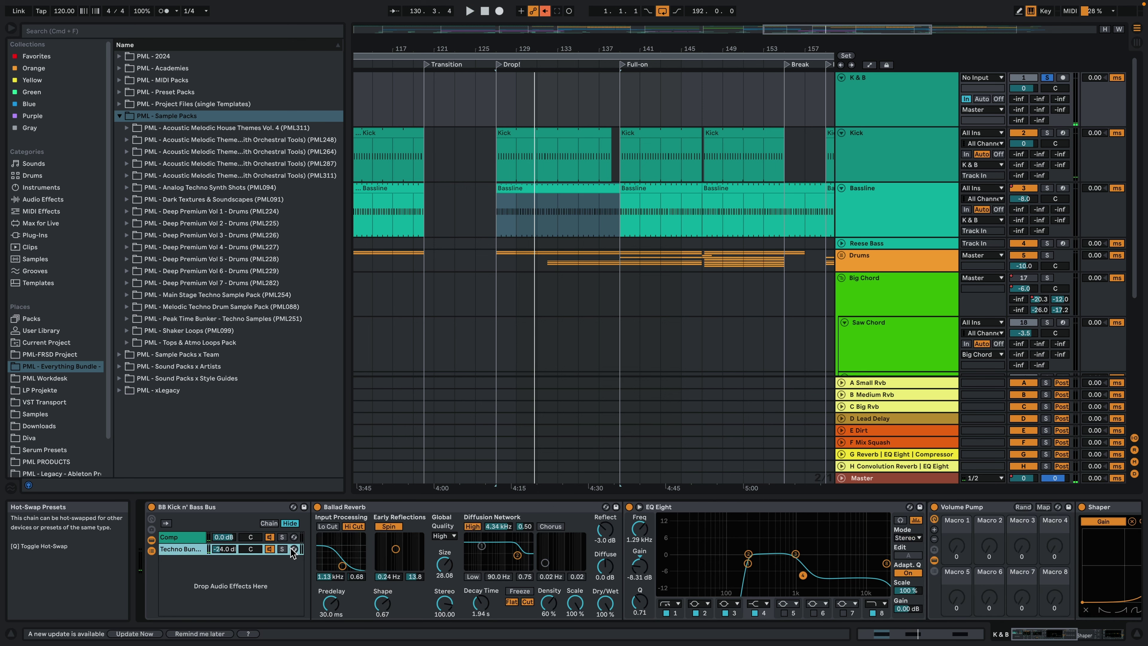
{"action": "left_click", "coordinate": [282, 549]}
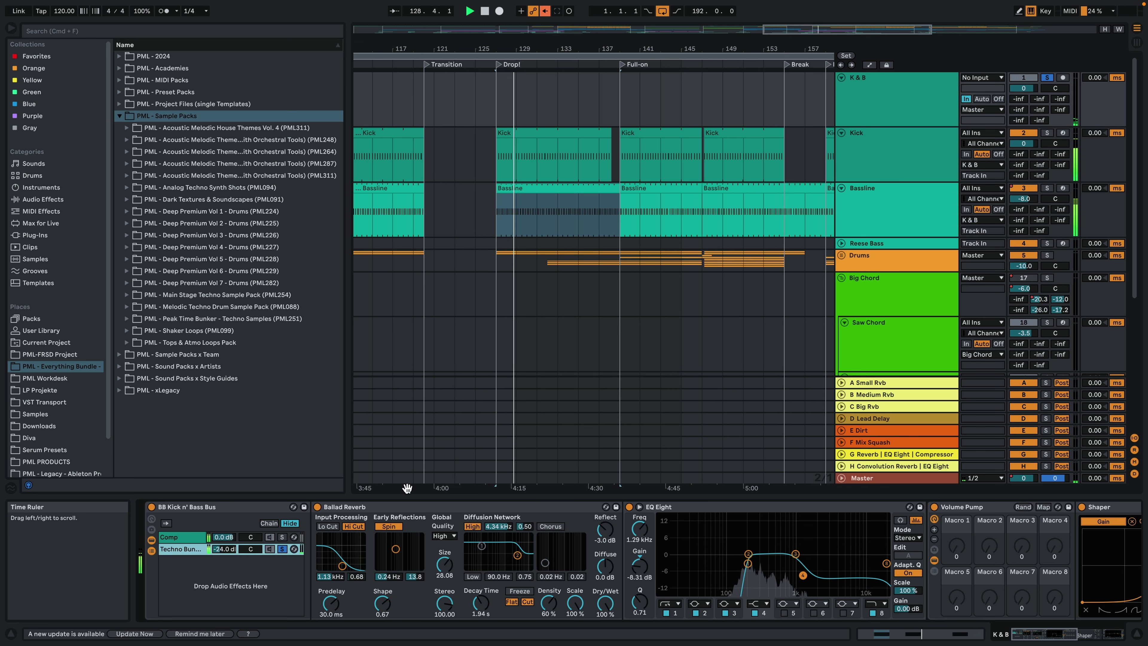
{"action": "left_click", "coordinate": [418, 496]}
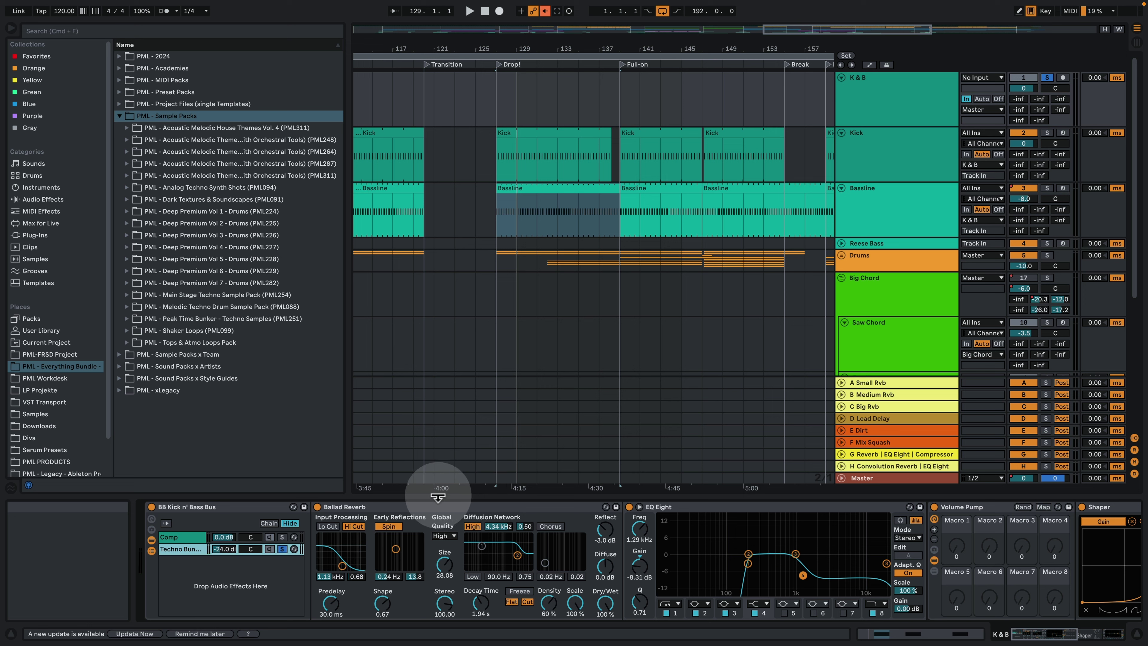
{"action": "left_click", "coordinate": [355, 506]}
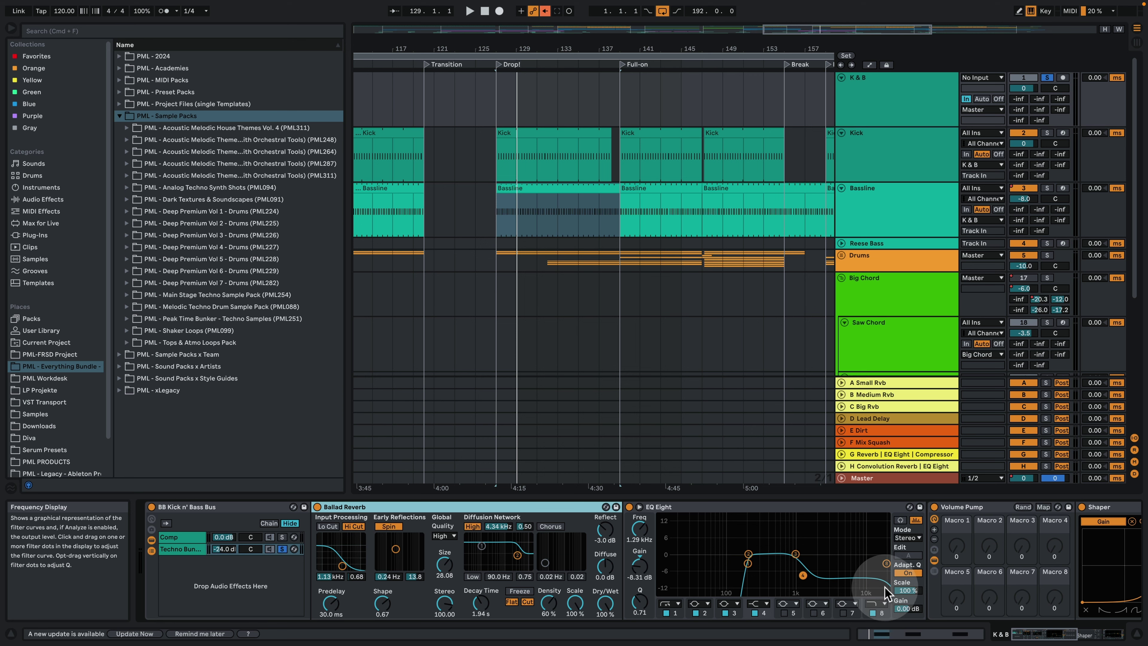
Examine the Techno Bunker chain's Volume Pump, Shaper and Utility, and inspect the bands of the EQ Eight after the bus rack
{"action": "left_click", "coordinate": [1083, 634]}
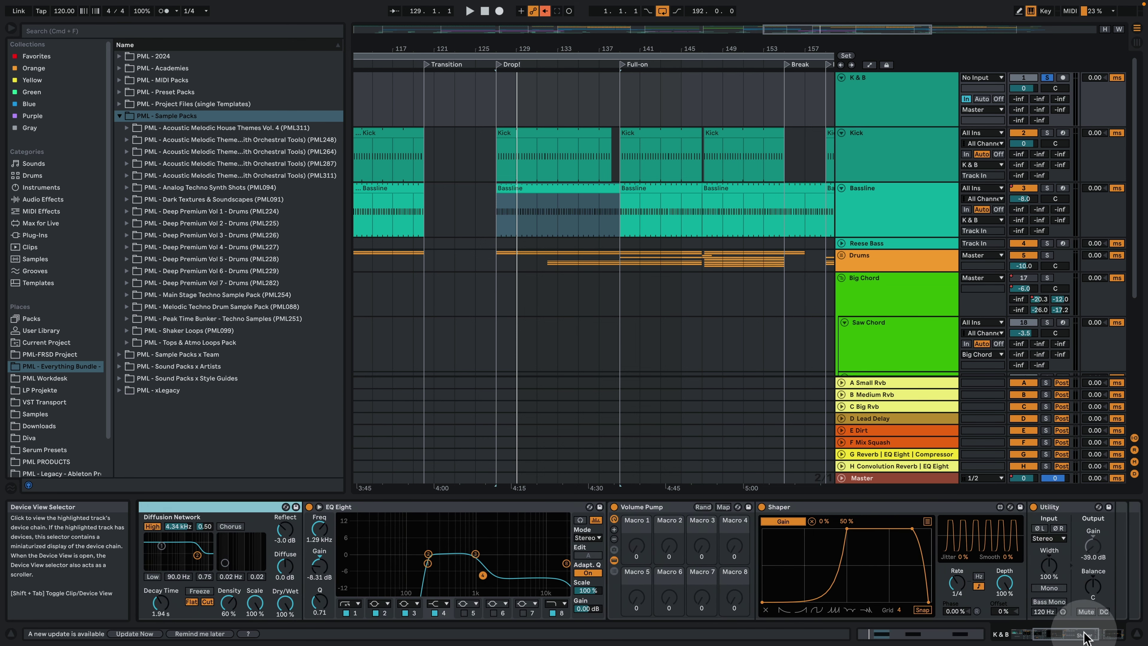
{"action": "left_click_drag", "start_coordinate": [1084, 631], "coordinate": [1095, 632]}
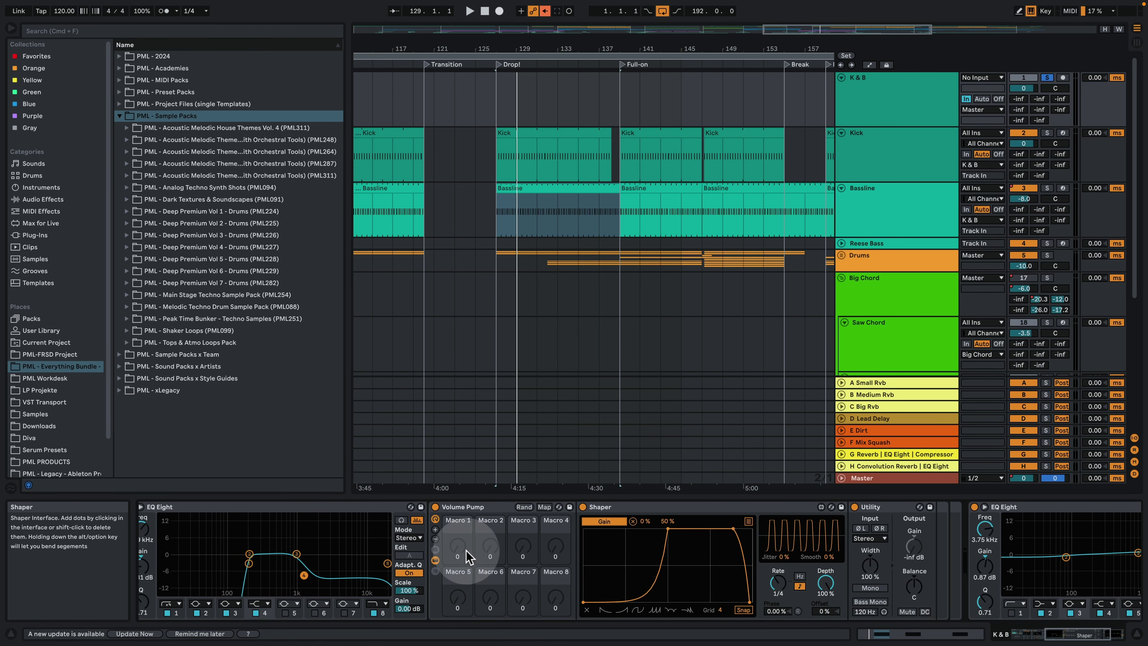
{"action": "left_click", "coordinate": [1076, 637]}
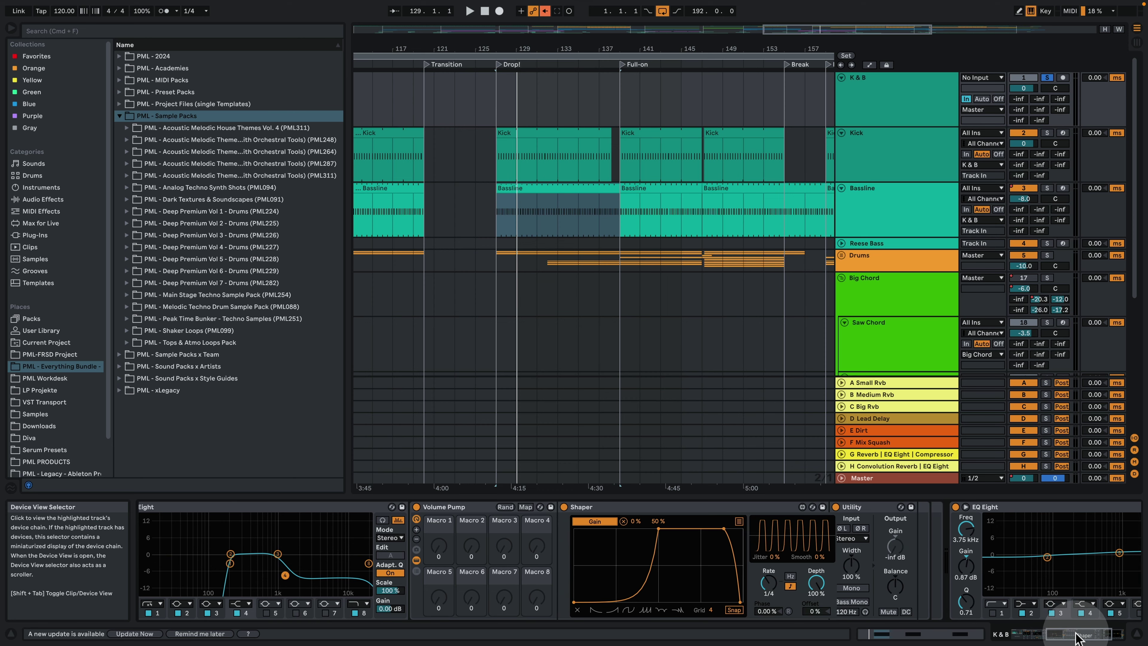
{"action": "left_click_drag", "start_coordinate": [1076, 633], "coordinate": [1086, 633]}
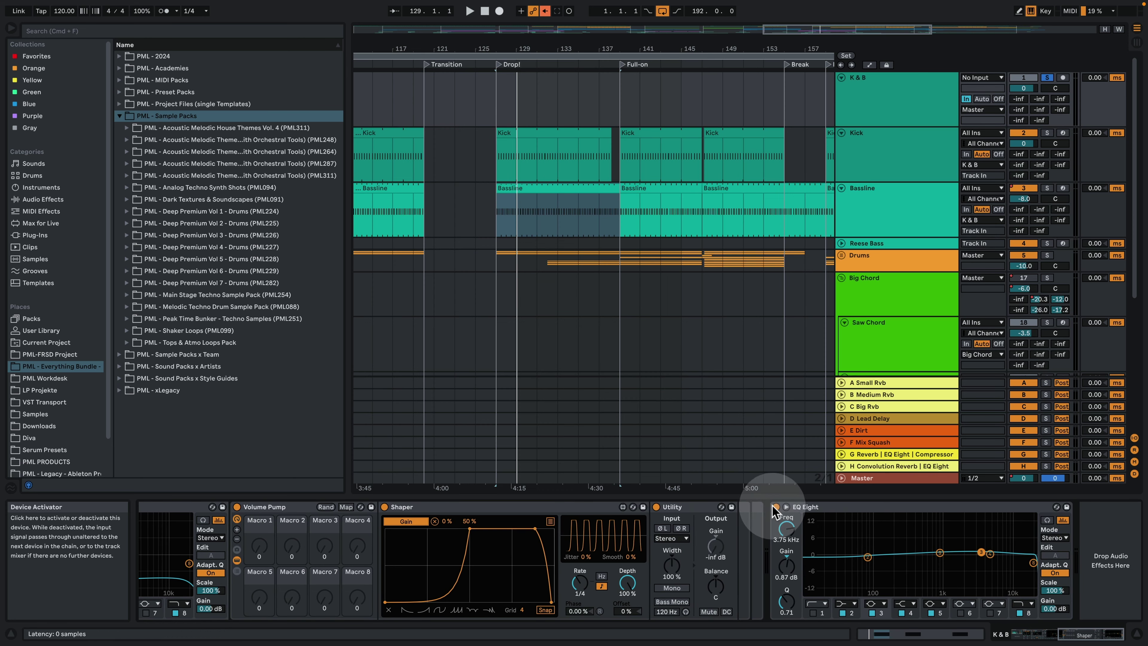
{"action": "left_click", "coordinate": [941, 551]}
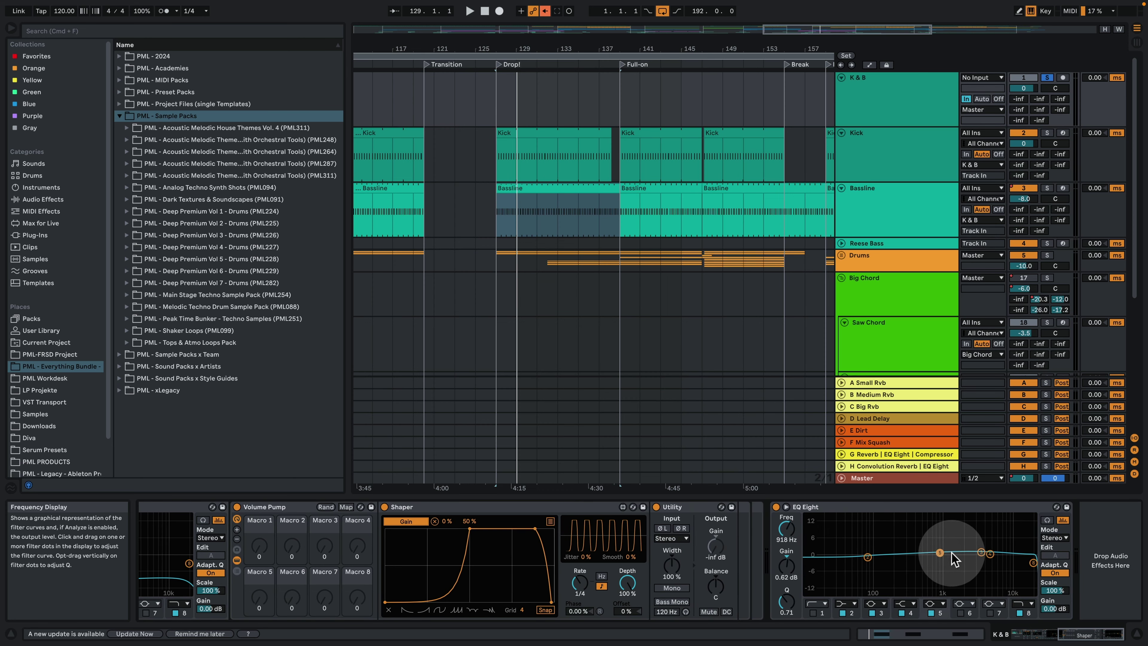
{"action": "left_click", "coordinate": [982, 554]}
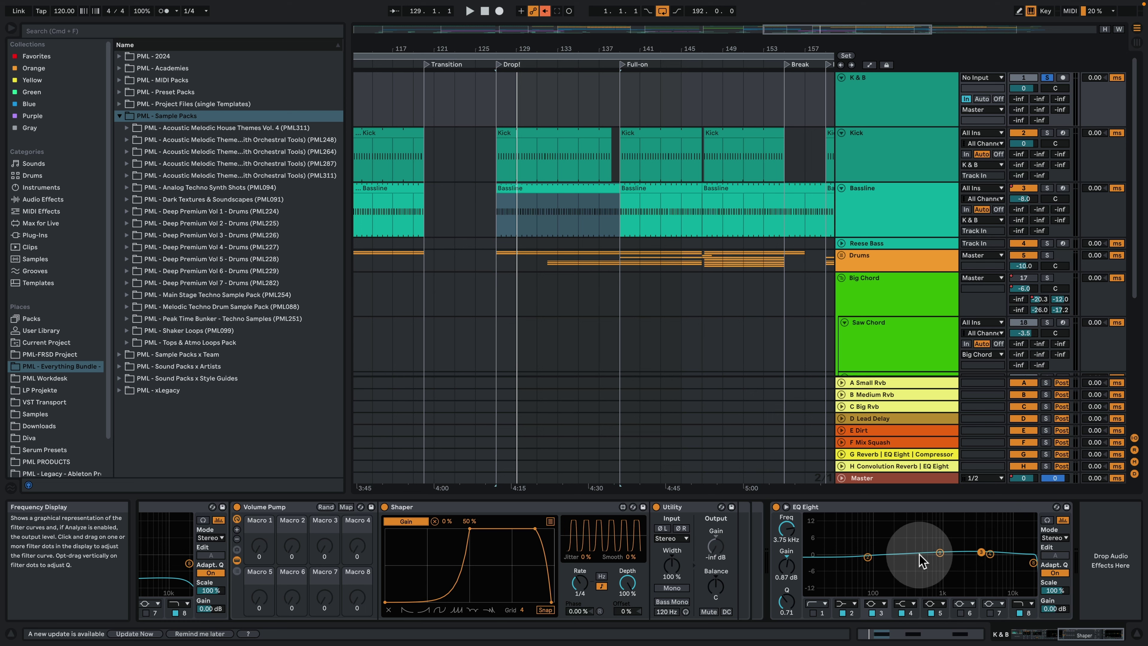
{"action": "left_click_drag", "start_coordinate": [1101, 635], "coordinate": [1040, 634]}
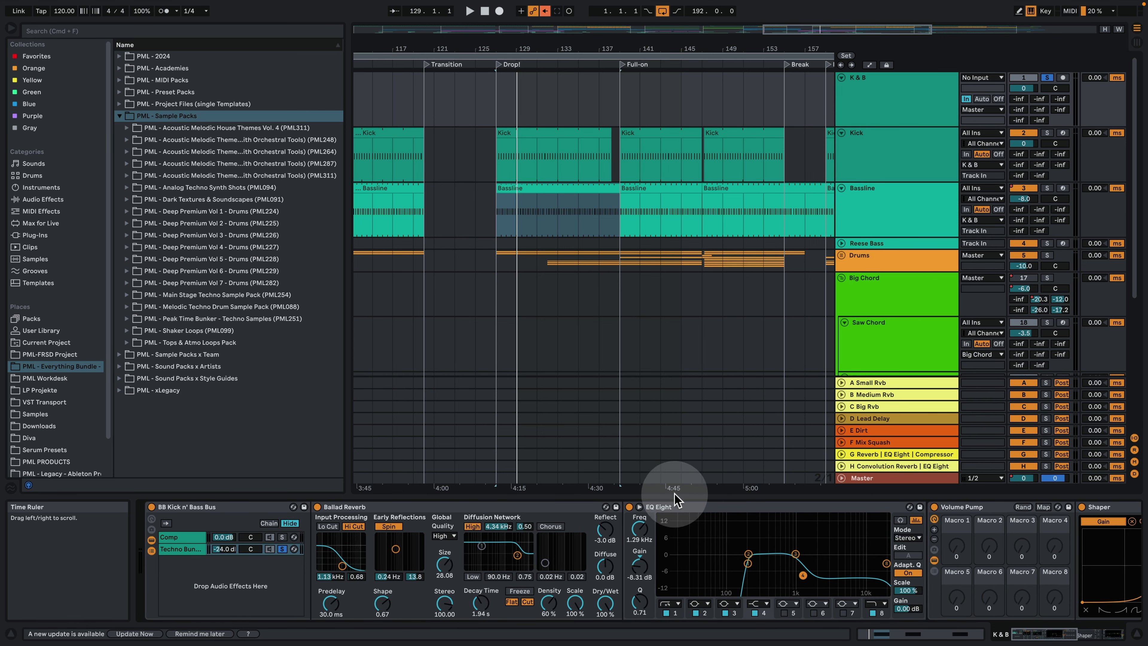
Bypass the Techno Bunker chain's EQ Eight and Volume Pump and raise the chain volume to 0.4 dB during playback to hear the raw reverb
{"action": "left_click", "coordinate": [628, 506]}
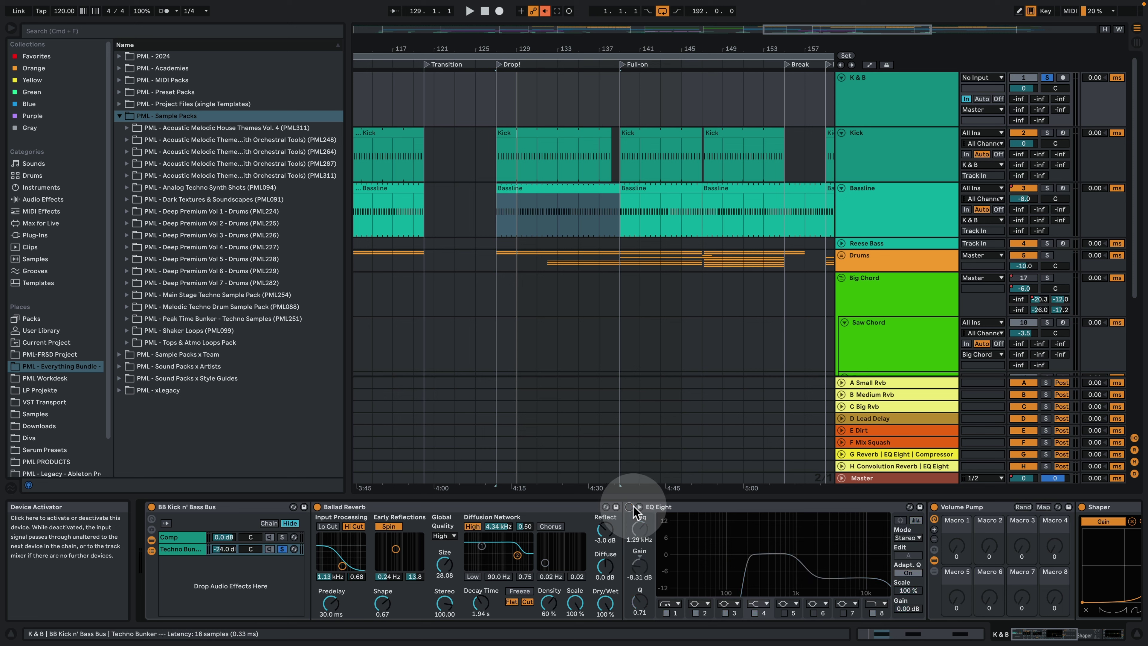
{"action": "key", "text": "space"}
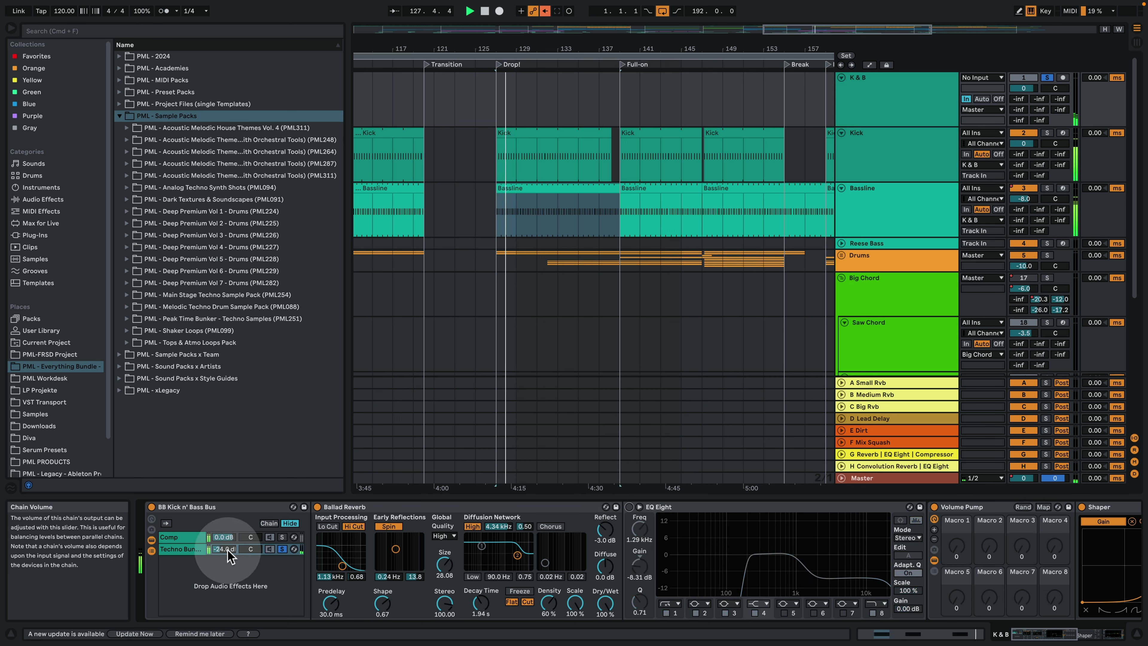
{"action": "left_click_drag", "start_coordinate": [224, 548], "coordinate": [224, 511]}
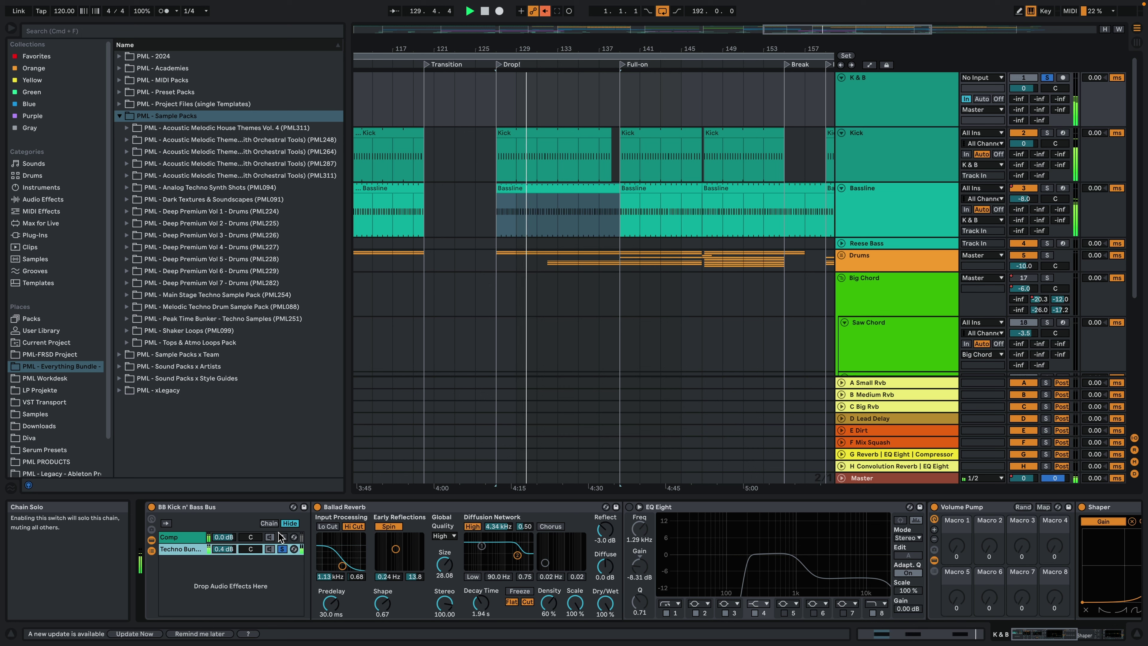
{"action": "left_click", "coordinate": [934, 507]}
{"action": "key", "text": "space"}
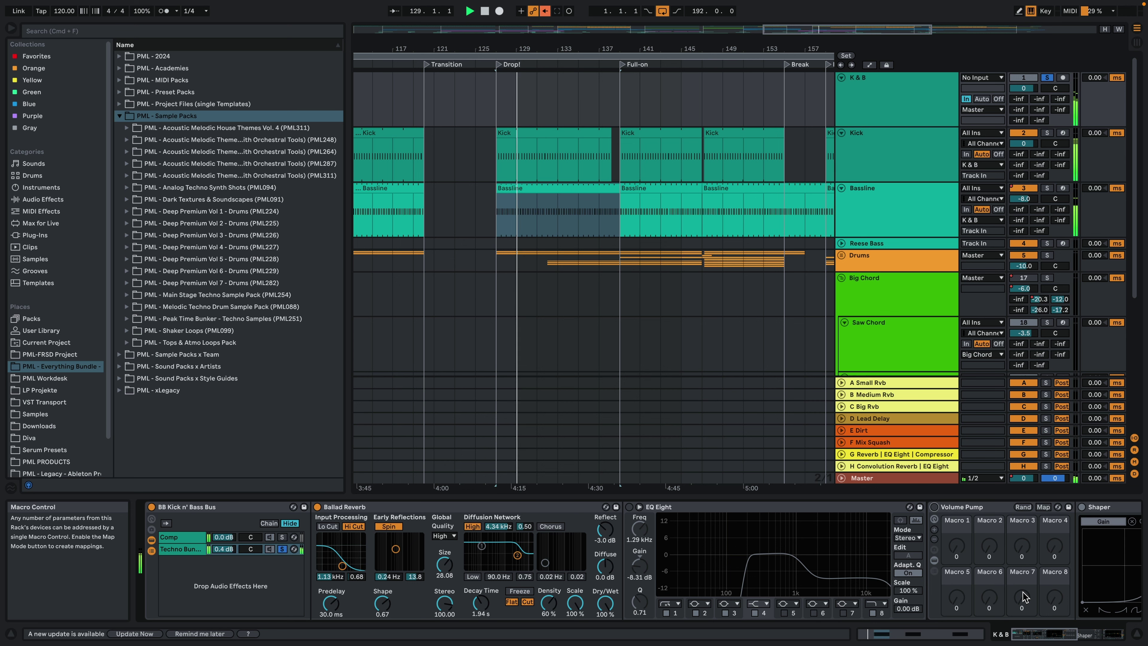
Compare the soloed Techno Bunker chain with its Ballad Reverb bypassed and enabled
{"action": "left_click", "coordinate": [319, 508]}
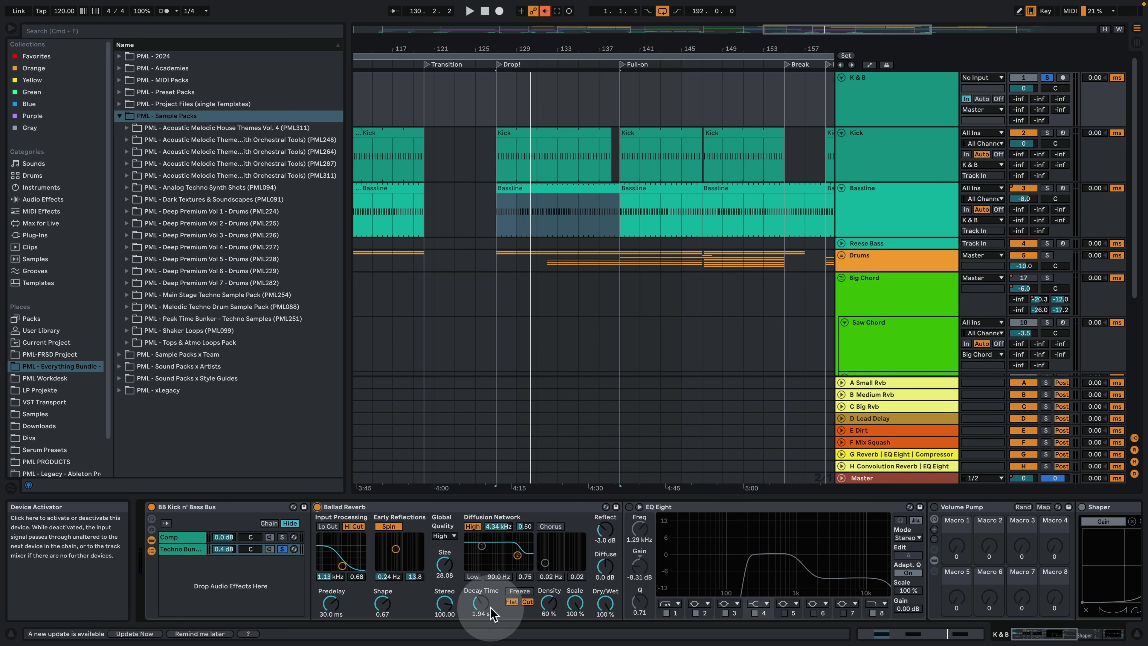
{"action": "left_click", "coordinate": [317, 507]}
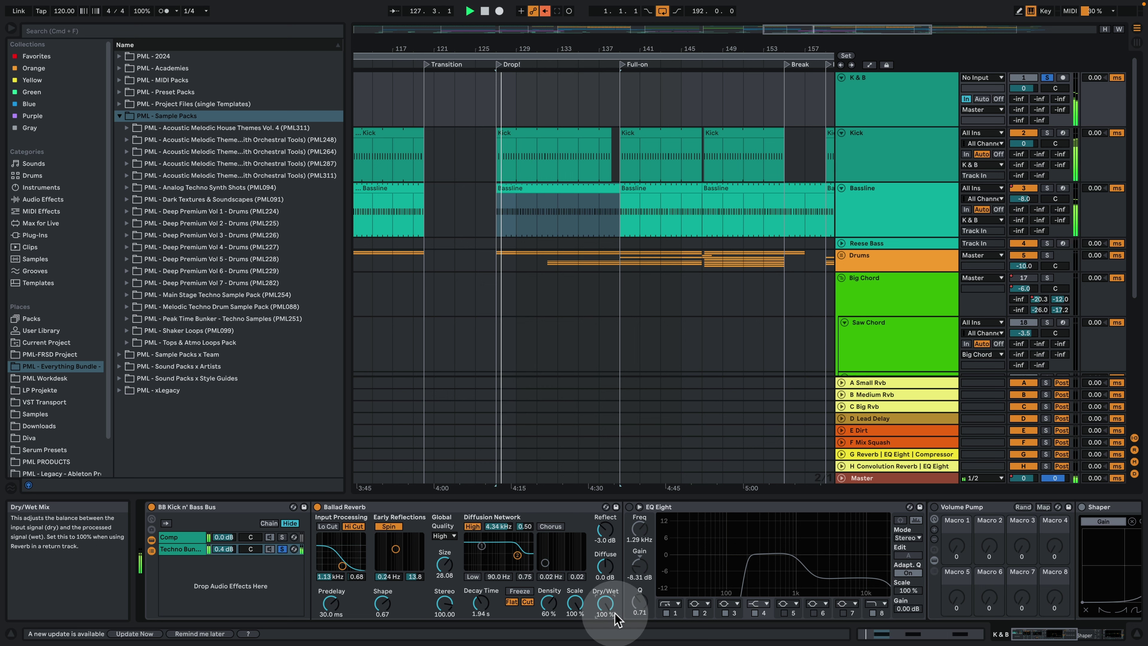
{"action": "key", "text": "space"}
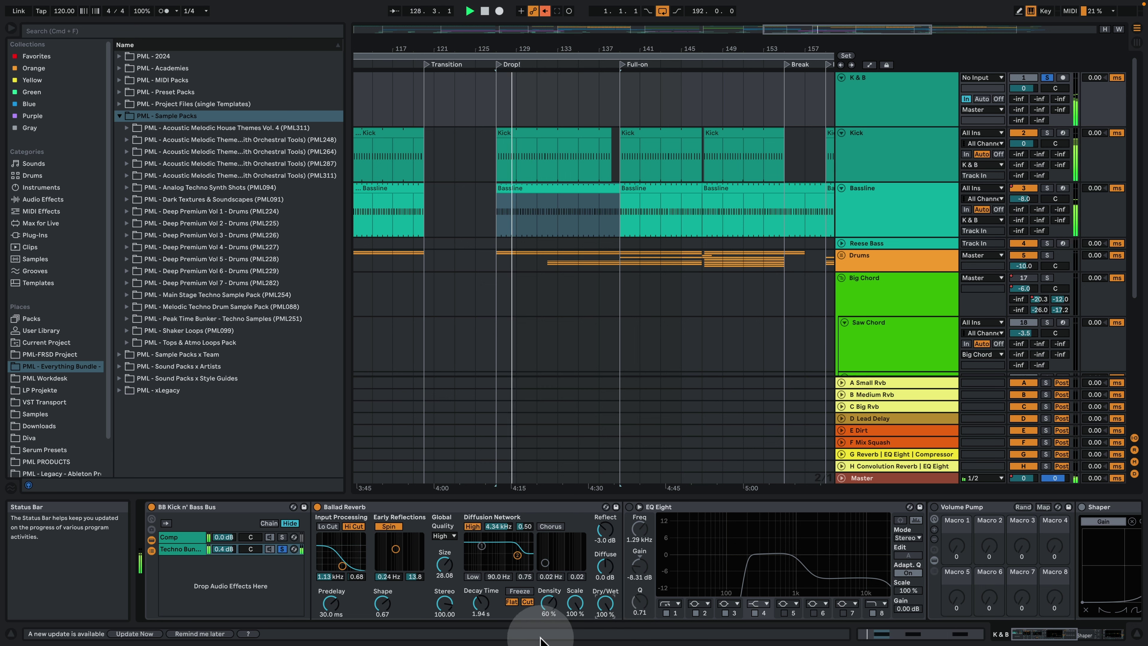
Re-enable the chain's EQ Eight and Volume Pump one after the other, listen to each effect, and examine the Shaper's curve
{"action": "left_click", "coordinate": [629, 507]}
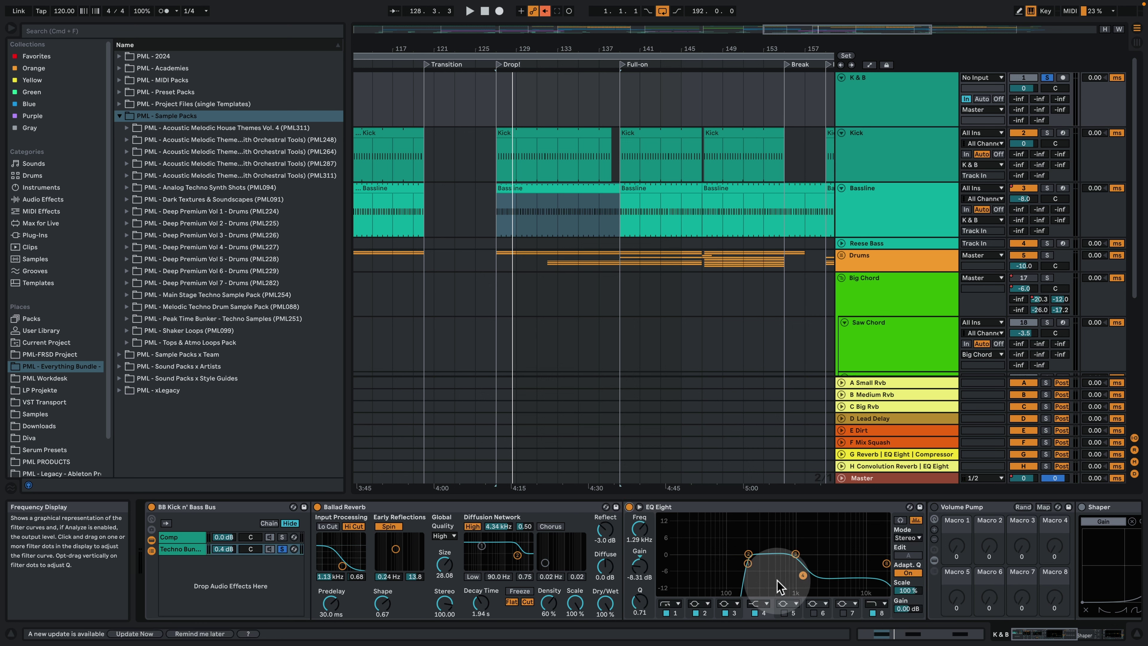
{"action": "key", "text": "space"}
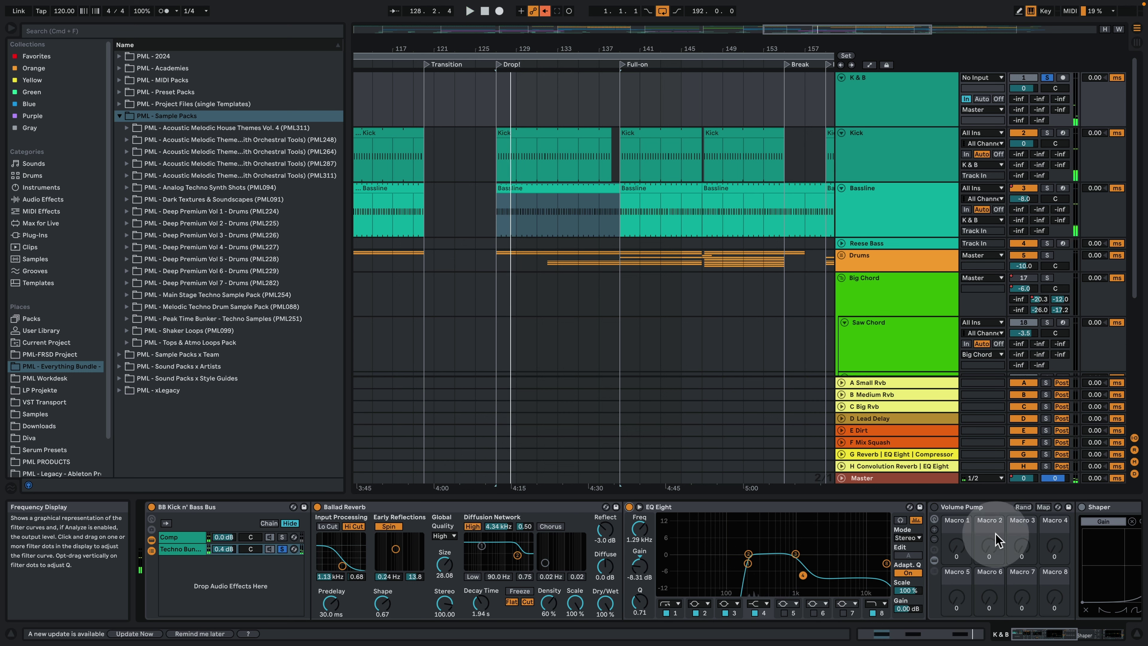
{"action": "left_click", "coordinate": [934, 507]}
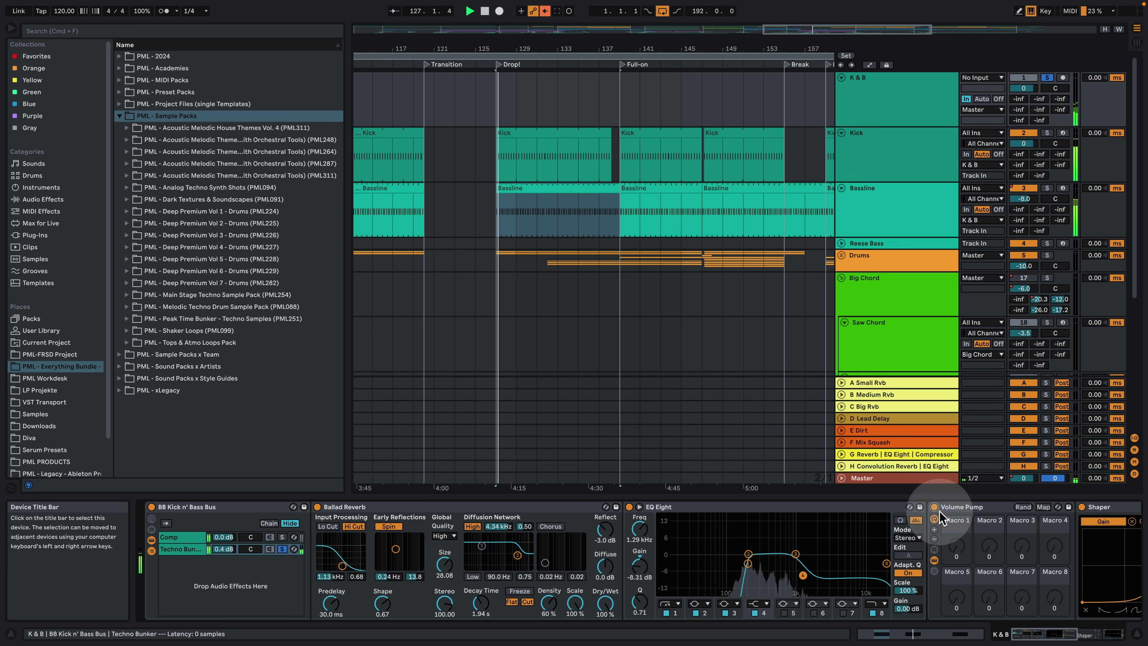
{"action": "scroll", "coordinate": [1026, 615], "scroll_direction": "right", "scroll_amount": 10}
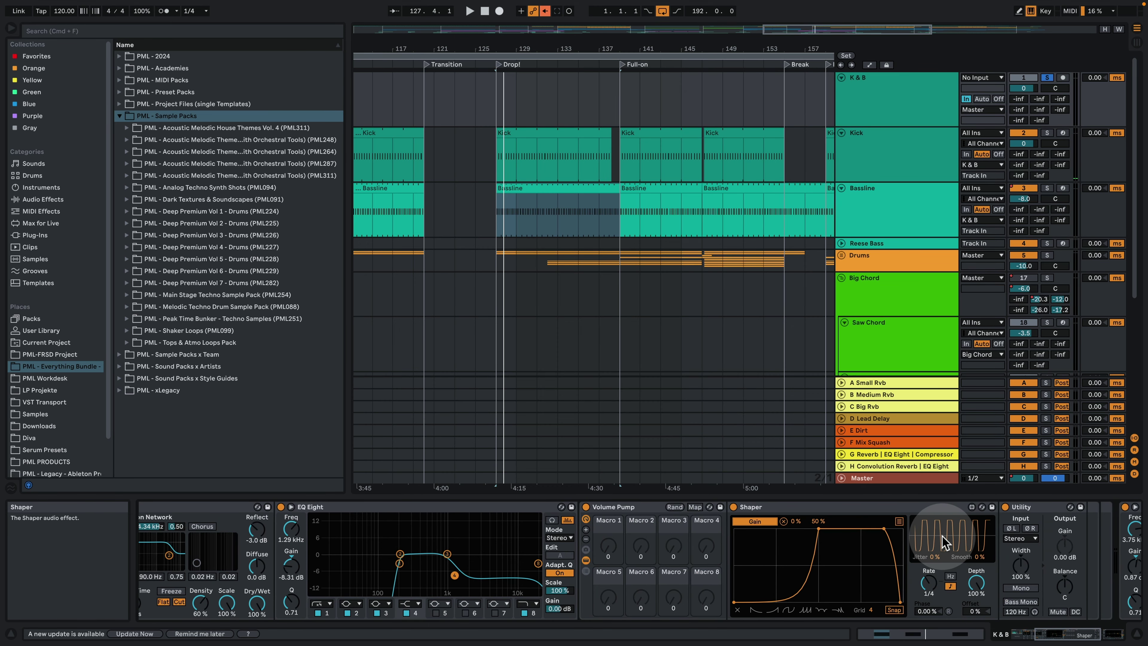
{"action": "key", "text": "space"}
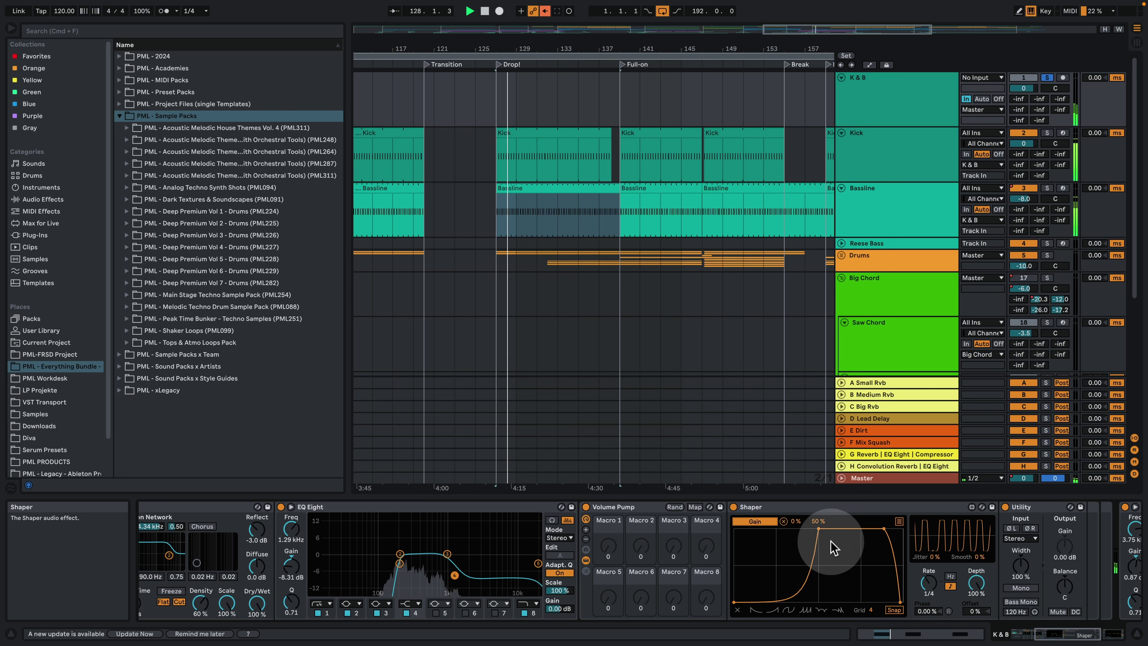
{"action": "left_click_drag", "start_coordinate": [1057, 634], "coordinate": [985, 638]}
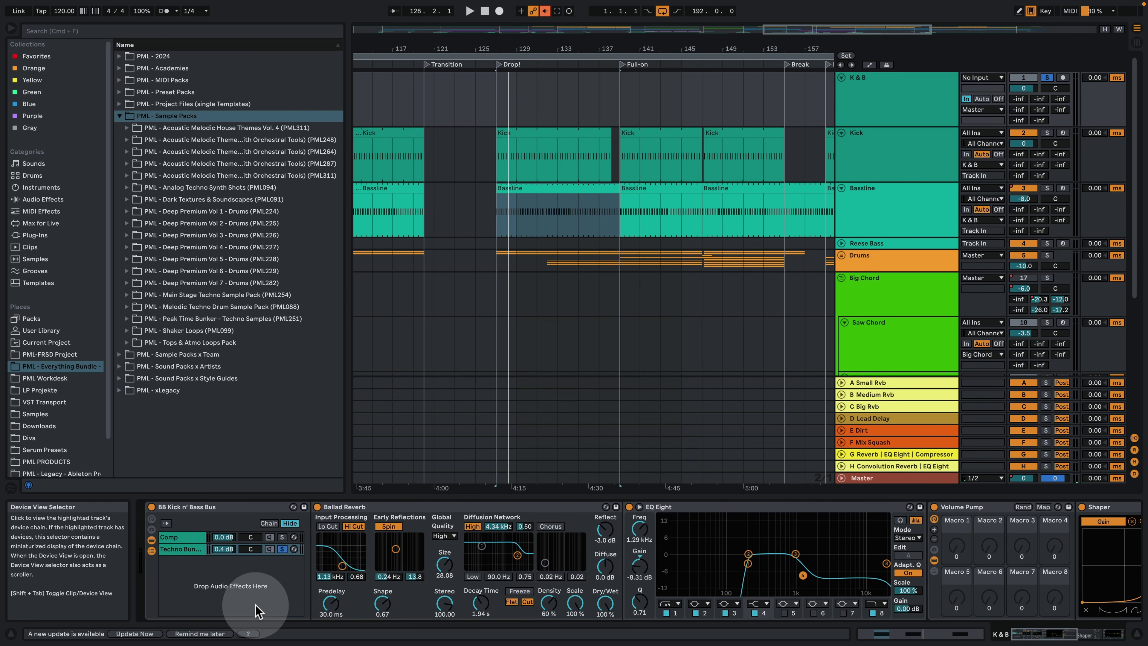
Return the Techno Bunker chain volume to -24.0 dB, unsolo the chain and listen to both bus rack chains together
{"action": "left_click", "coordinate": [225, 553]}
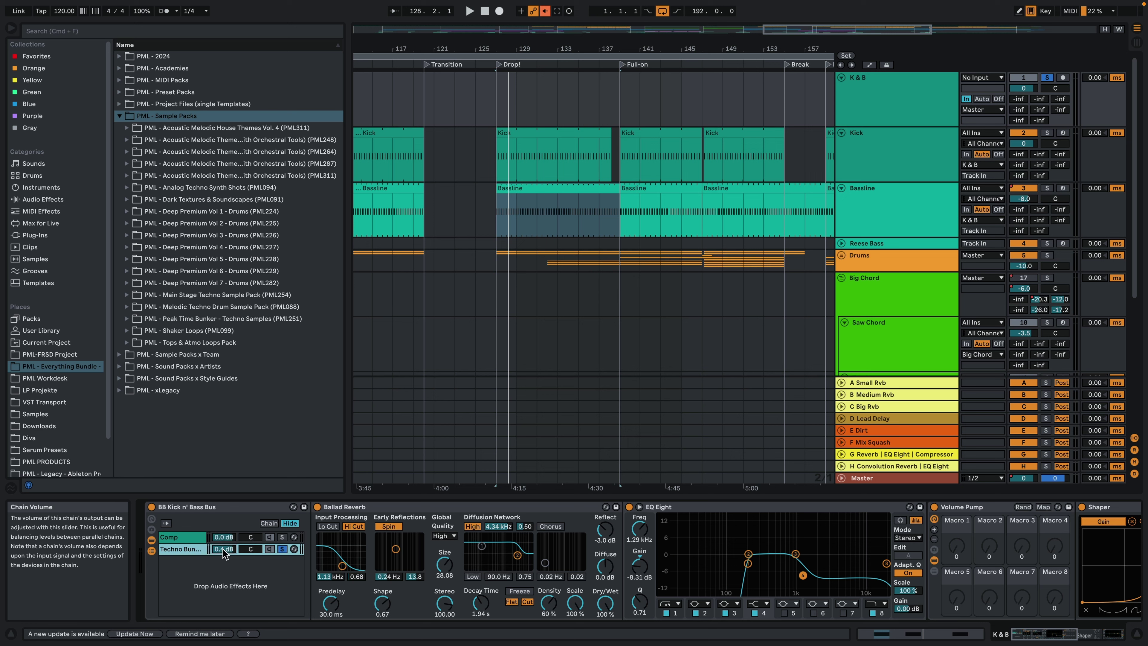
{"action": "key", "text": "space"}
{"action": "left_click", "coordinate": [282, 549]}
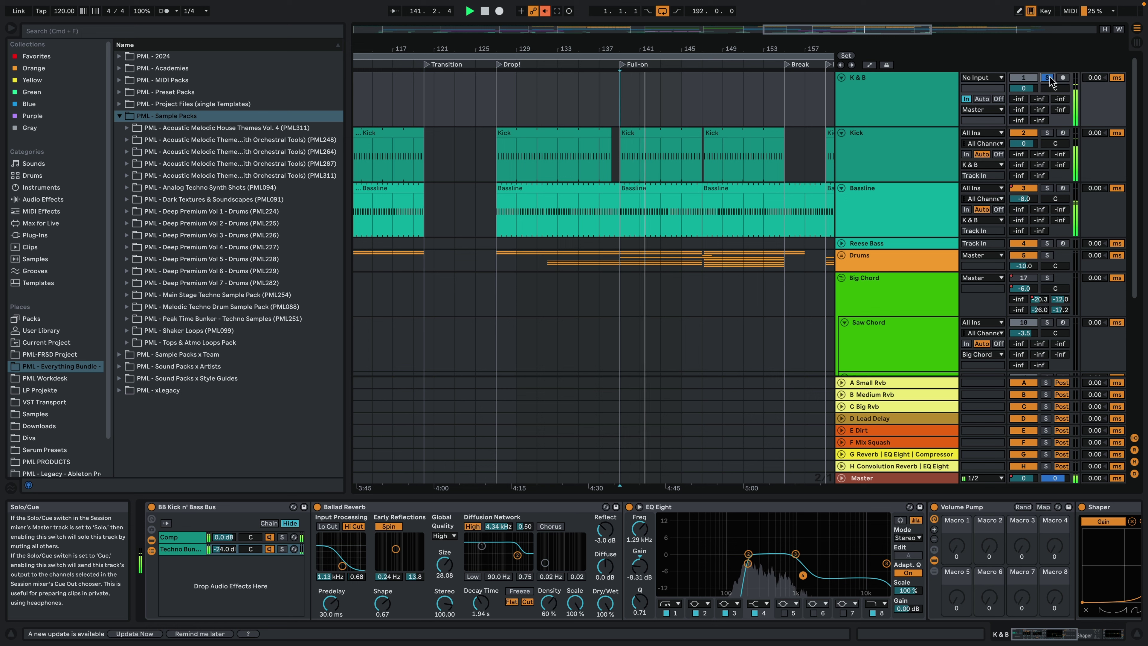
{"action": "left_click", "coordinate": [908, 95]}
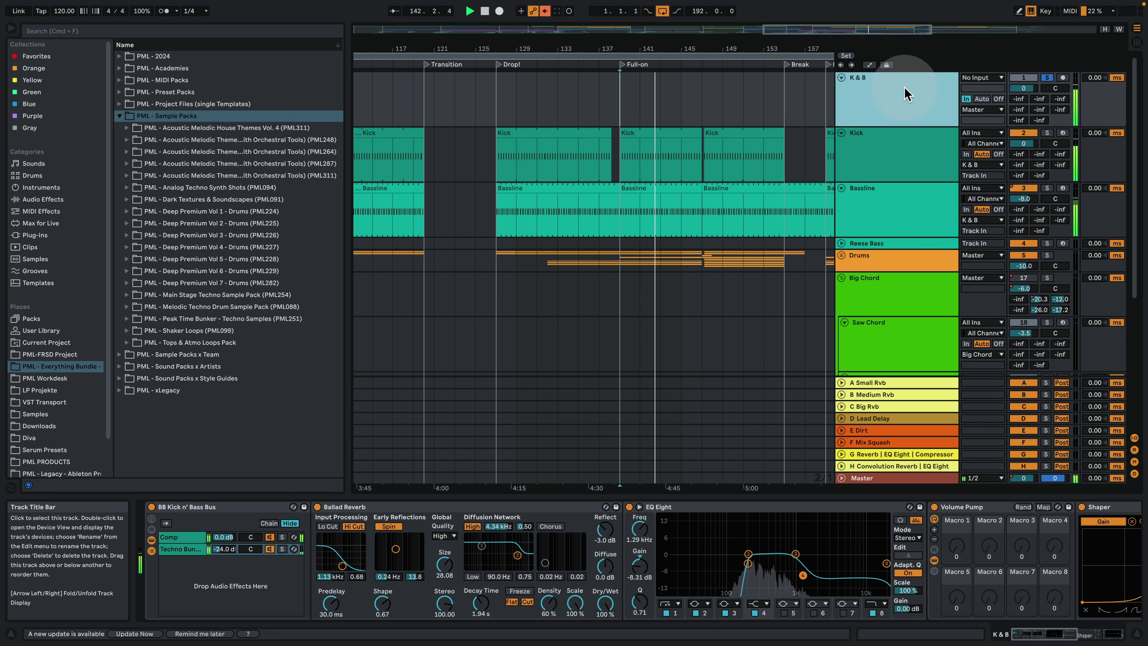
{"action": "key", "text": "space"}
Unfold the Drums group track and show its device chain
{"action": "left_click_drag", "start_coordinate": [721, 47], "coordinate": [687, 23]}
{"action": "left_click", "coordinate": [842, 256]}
{"action": "left_click", "coordinate": [922, 260]}
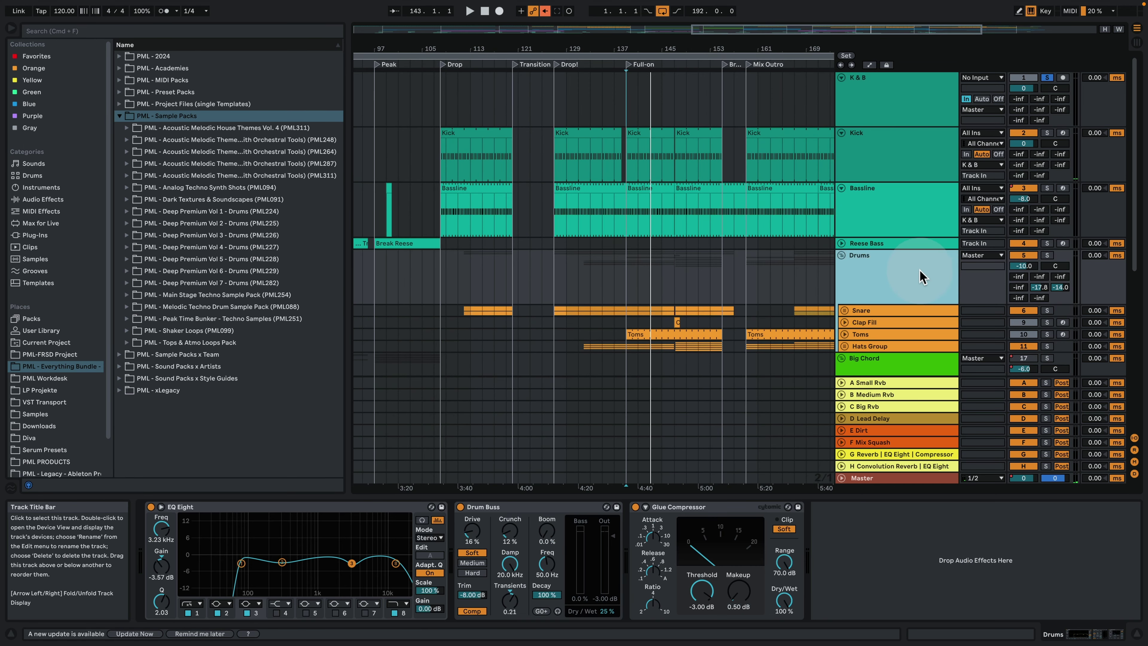
Solo the Drums group alongside K & B and listen to both from the Drop! section at bar 127
{"action": "left_click", "coordinate": [548, 276]}
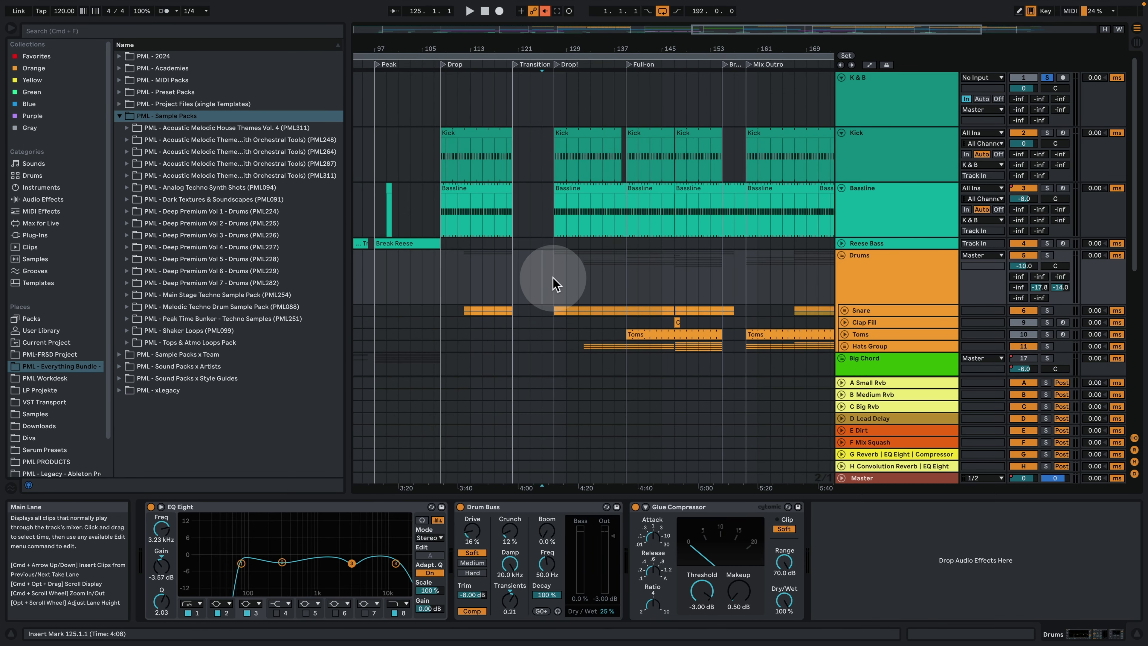
{"action": "left_click", "coordinate": [1047, 255]}
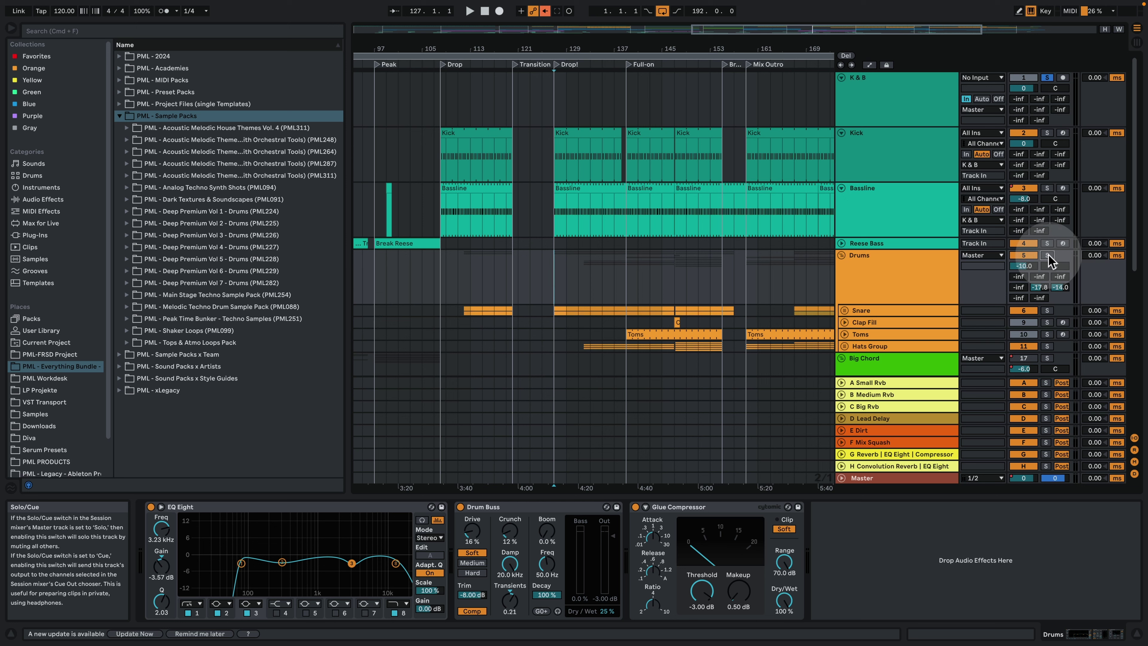
{"action": "key", "text": "space"}
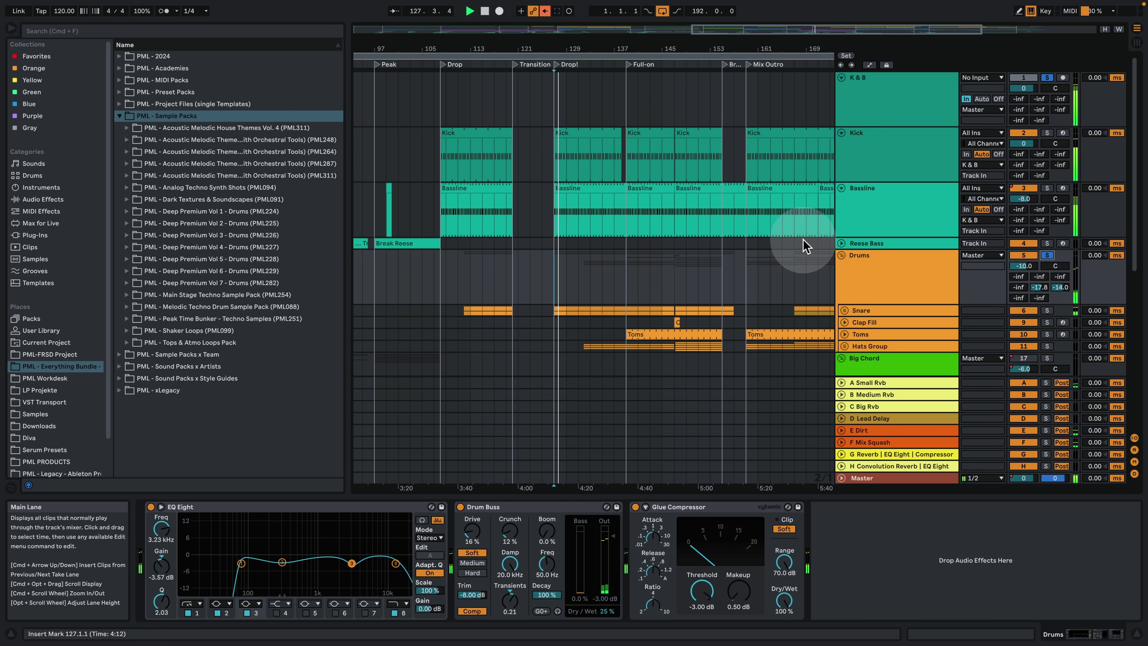
{"action": "left_click", "coordinate": [897, 273]}
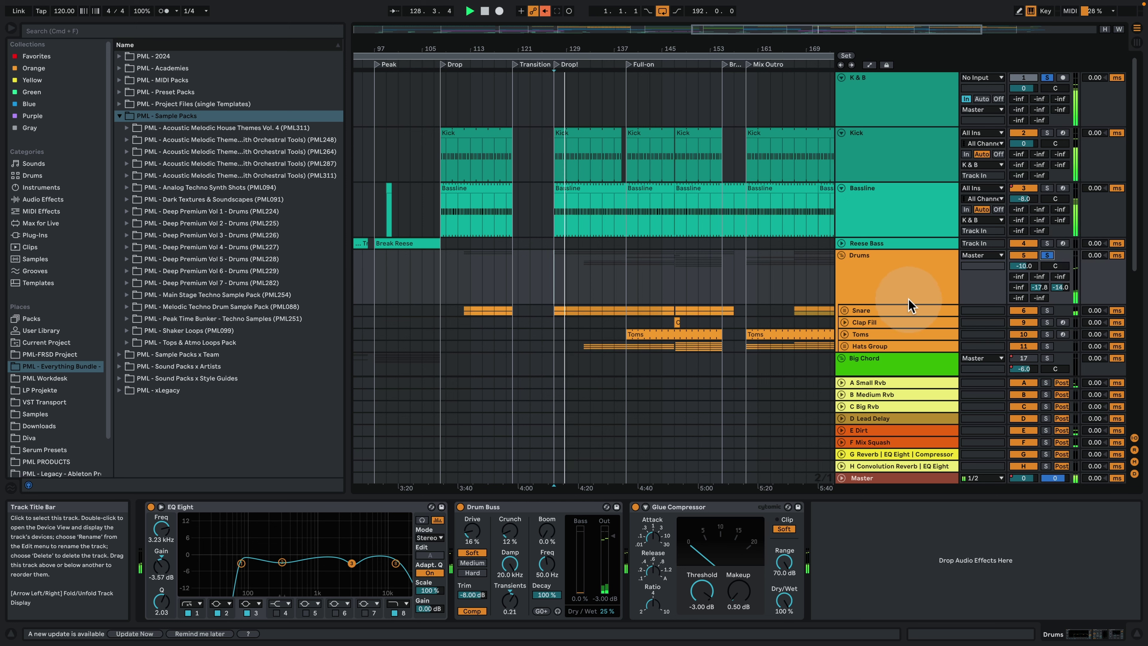
{"action": "key", "text": "space"}
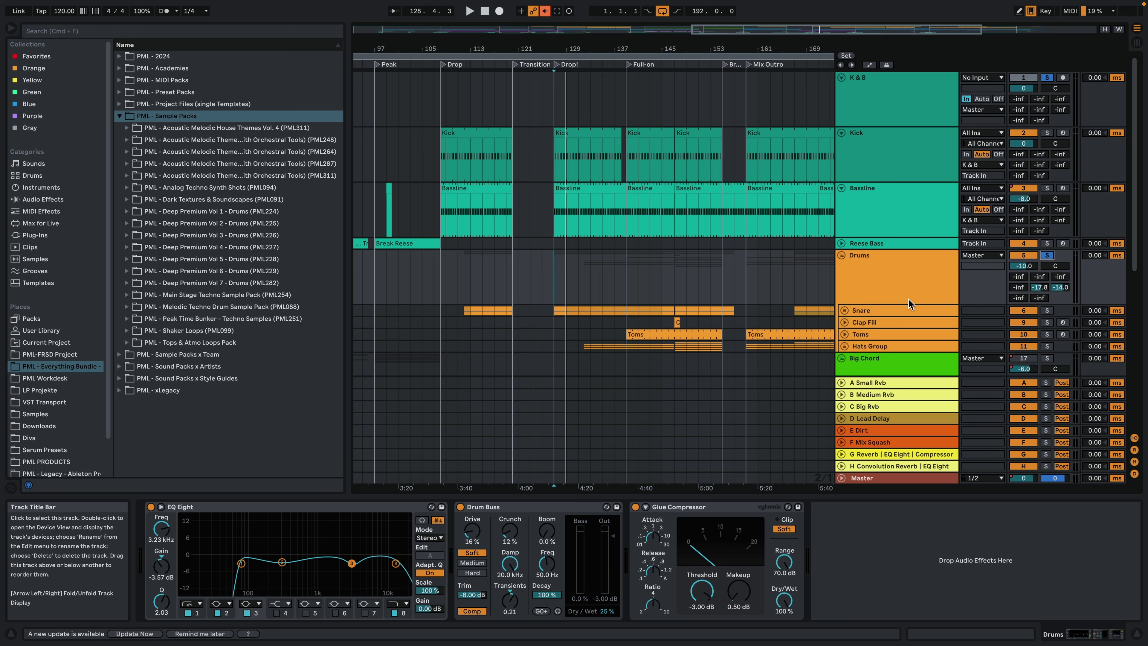
Turn on audition mode in the Drums group's EQ Eight and audition its 3.23 kHz band during playback from bar 147
{"action": "left_click", "coordinate": [282, 562]}
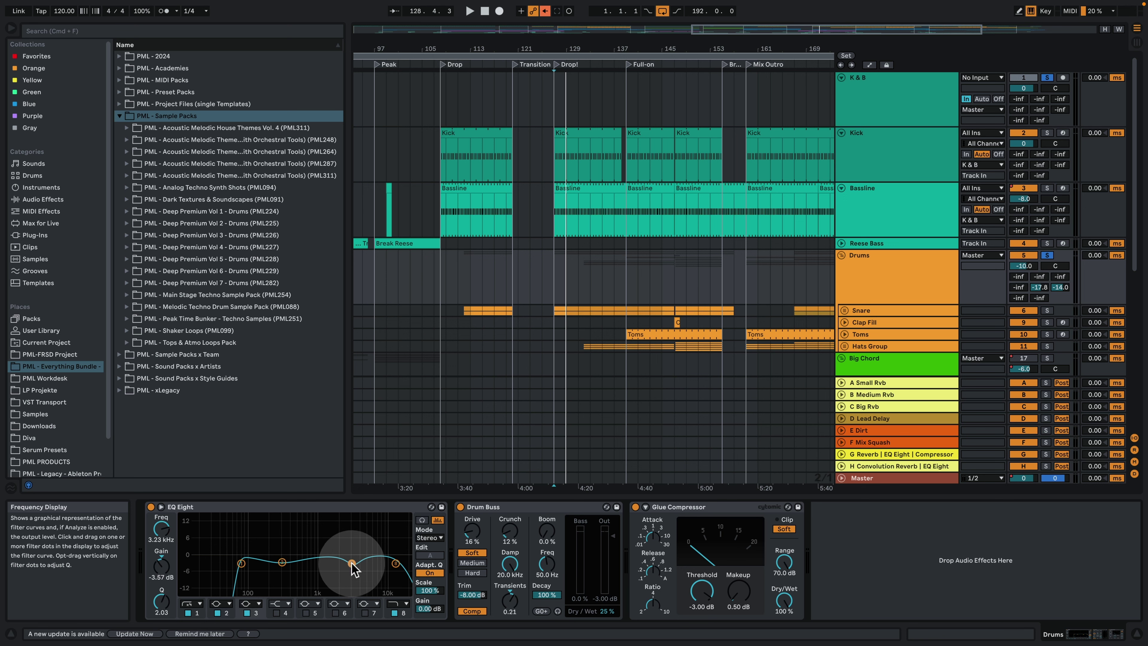
{"action": "left_click", "coordinate": [422, 520]}
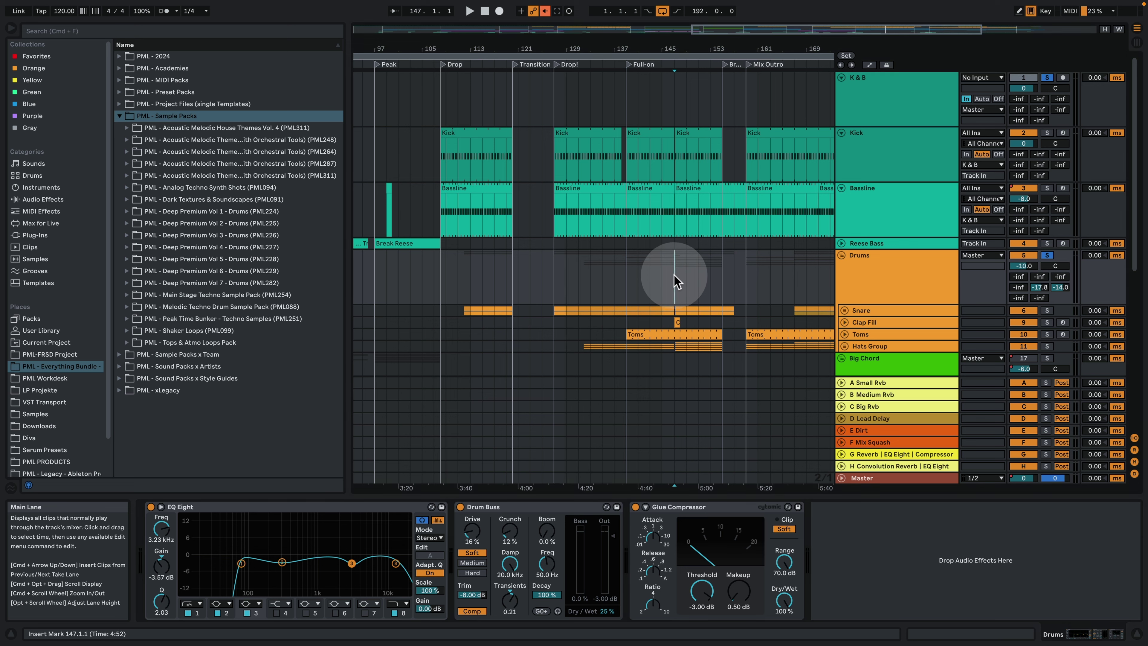
{"action": "left_click", "coordinate": [885, 266]}
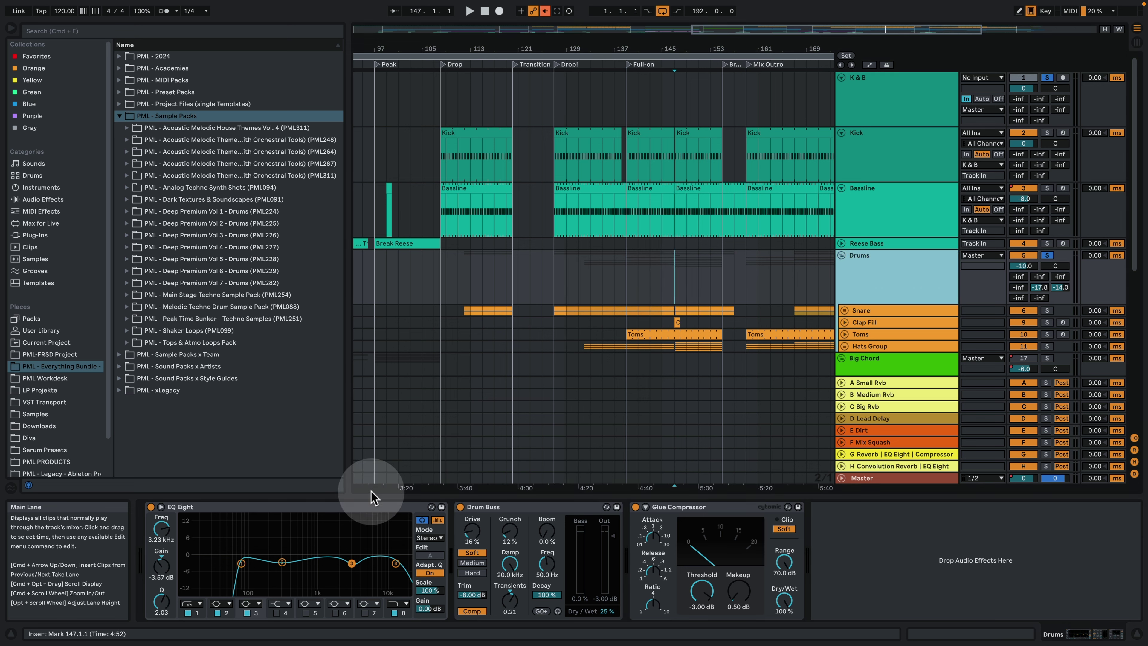
{"action": "key", "text": "space"}
{"action": "left_click", "coordinate": [352, 571]}
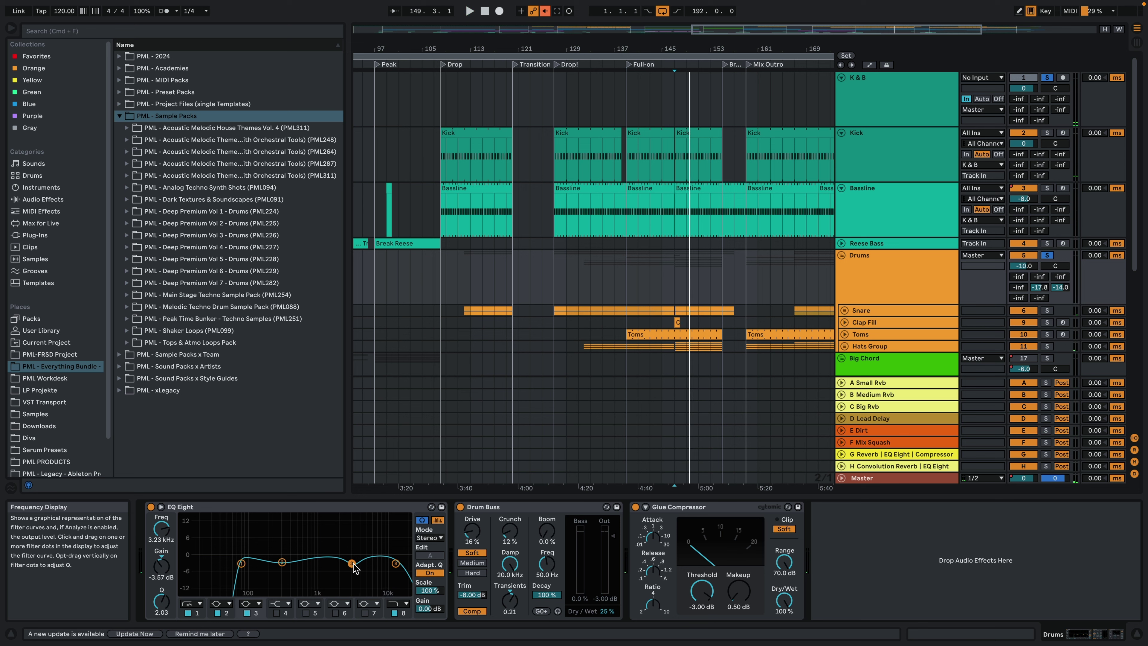
Examine the Drum Buss settings in the Drums group's device chain, including the Dry/Wet amount
{"action": "left_click", "coordinate": [514, 513]}
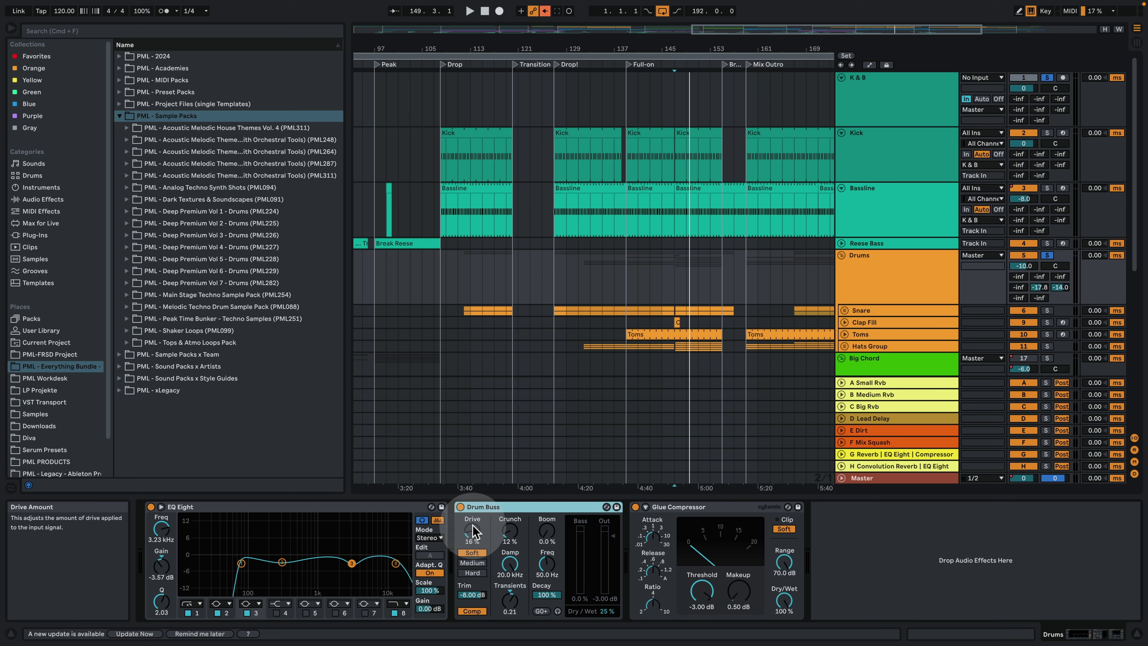
{"action": "left_click", "coordinate": [615, 614]}
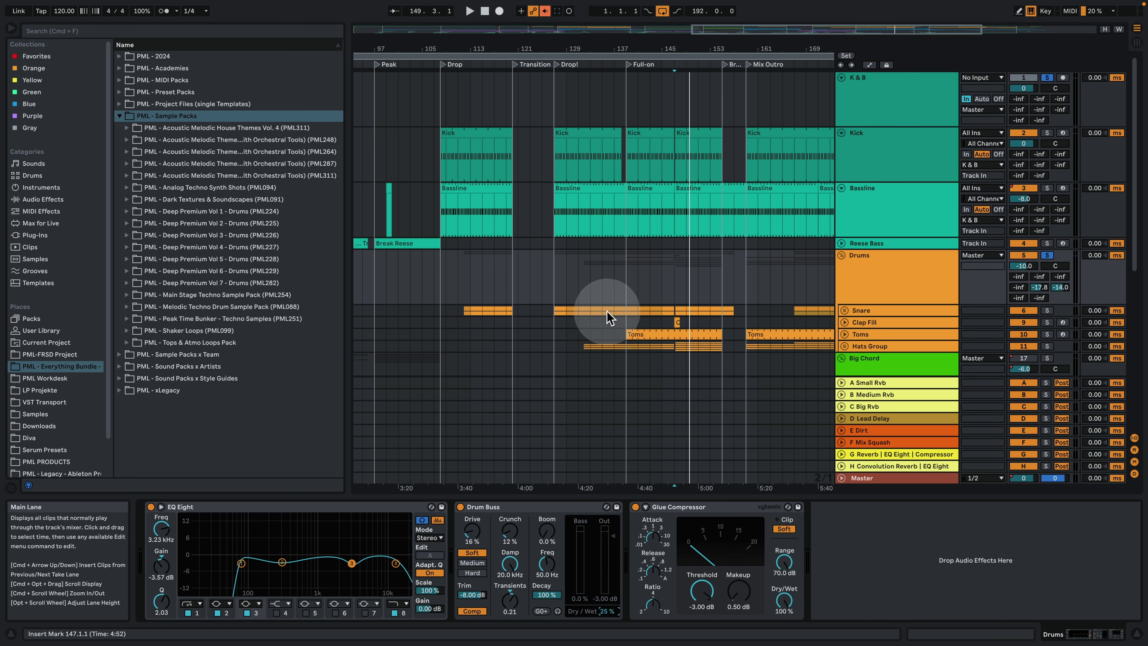
Unfold the Snare group, show the Room Clap track's device chain and listen from the Drop! section at bar 127
{"action": "left_click", "coordinate": [844, 311]}
{"action": "scroll", "coordinate": [679, 274], "scroll_direction": "down", "scroll_amount": 2}
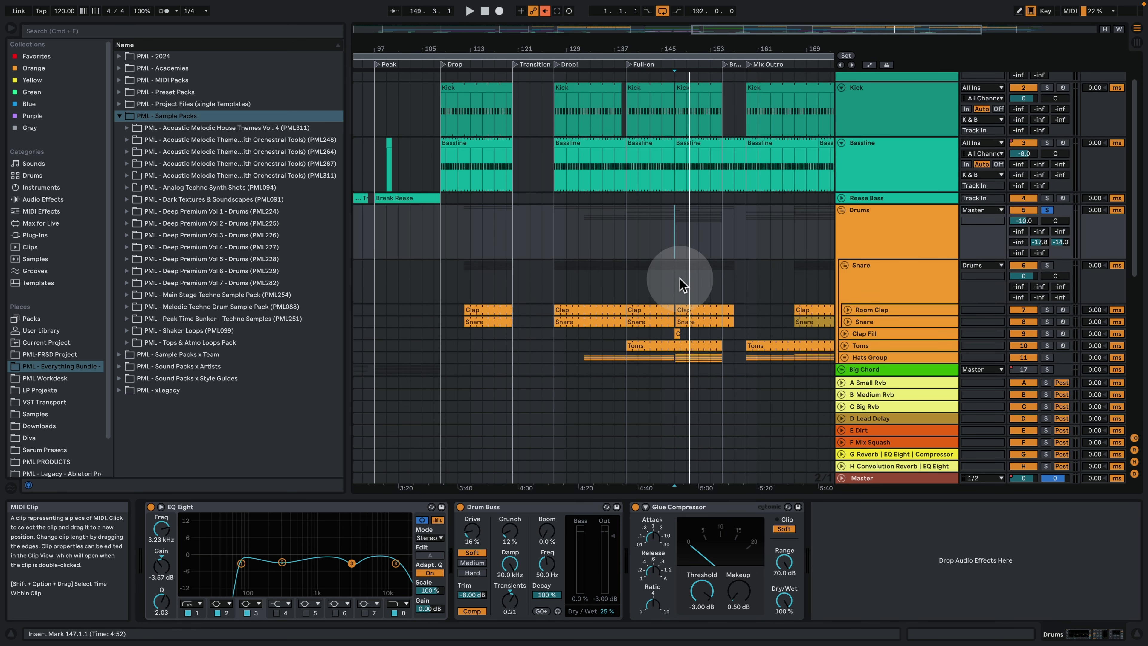
{"action": "left_click", "coordinate": [889, 313]}
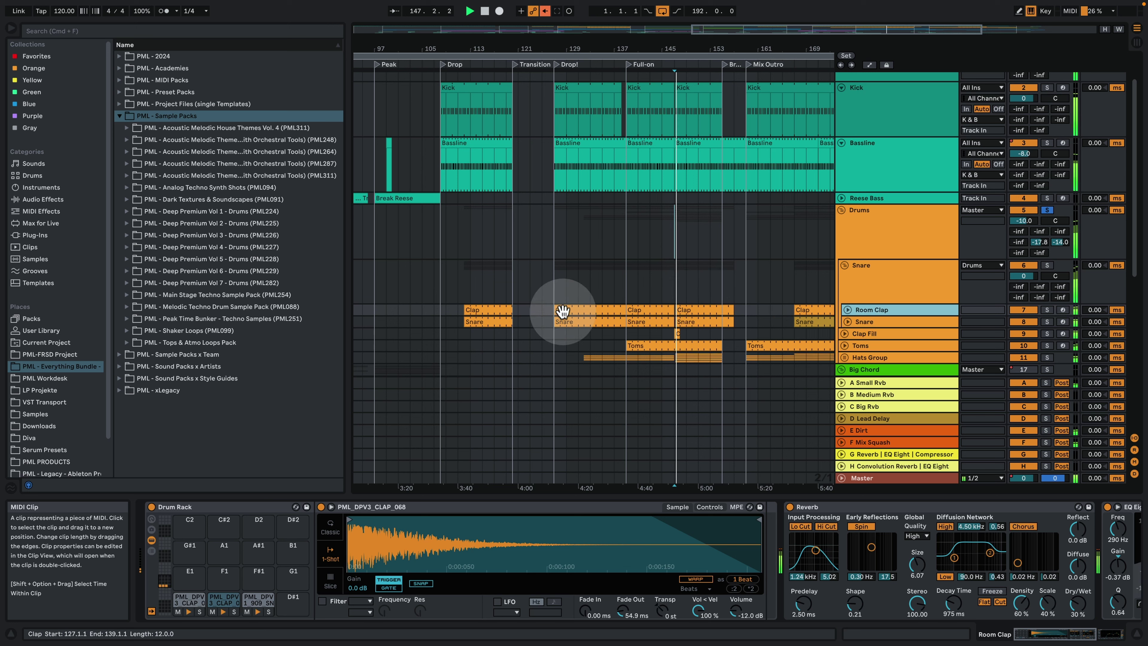
{"action": "left_click", "coordinate": [594, 310]}
{"action": "key", "text": "space"}
{"action": "left_click", "coordinate": [609, 305]}
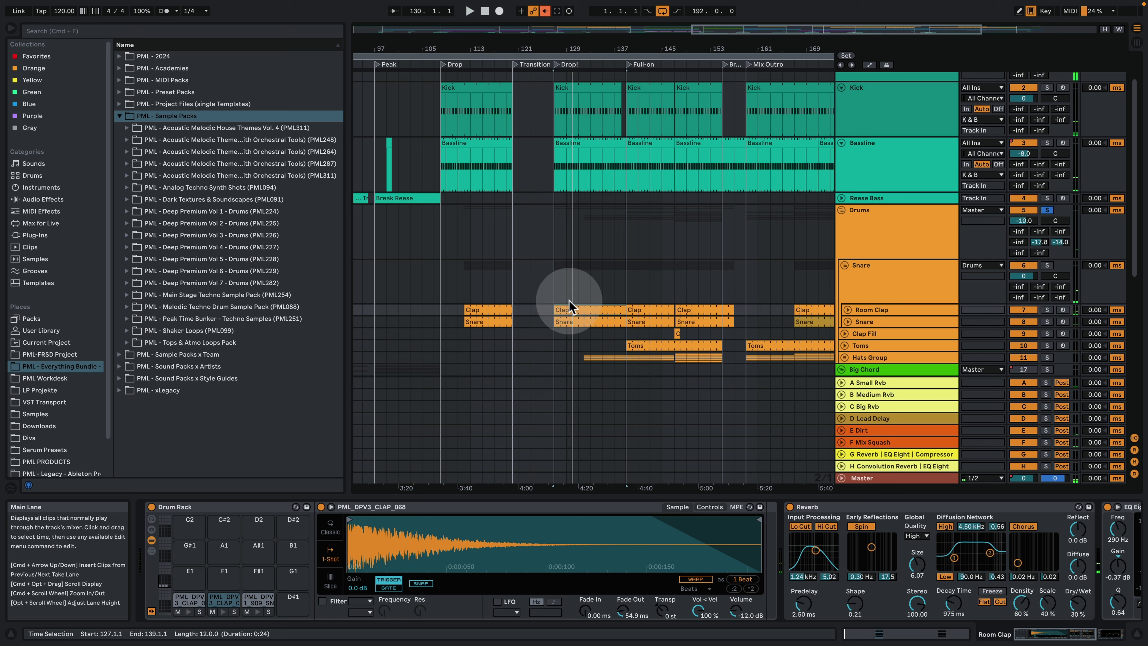
Preview the two clap pads in the Room Clap Drum Rack and inspect the note pattern of the Clap clip at bar 127
{"action": "left_click", "coordinate": [189, 611]}
{"action": "left_click", "coordinate": [223, 612]}
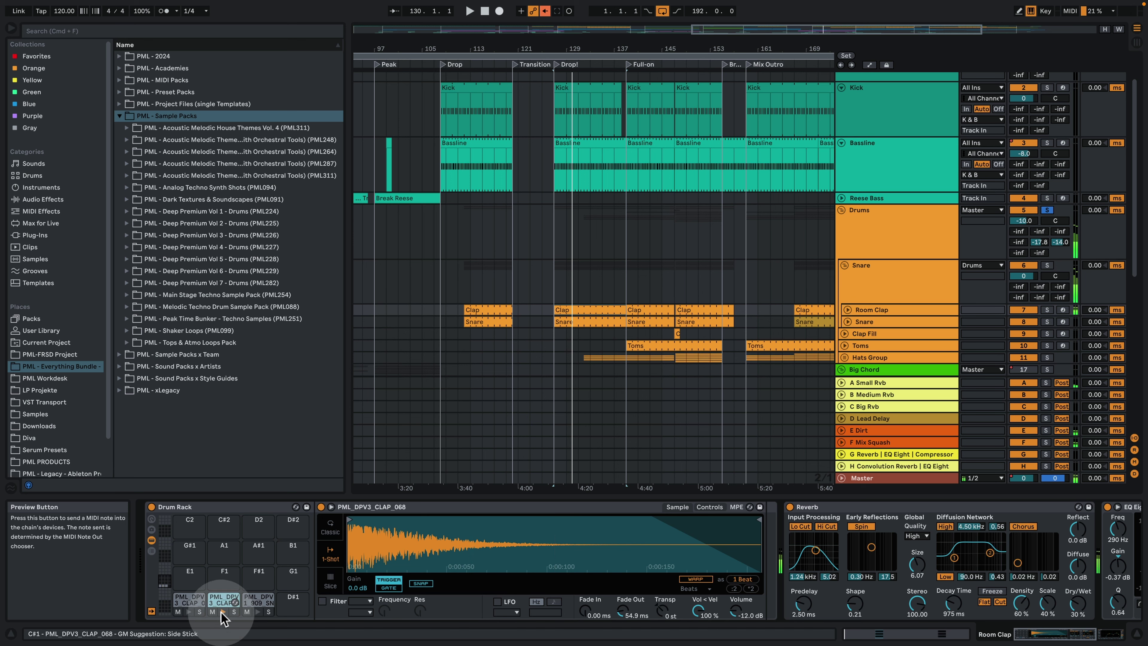
{"action": "double_click", "coordinate": [575, 311]}
{"action": "left_click", "coordinate": [624, 234]}
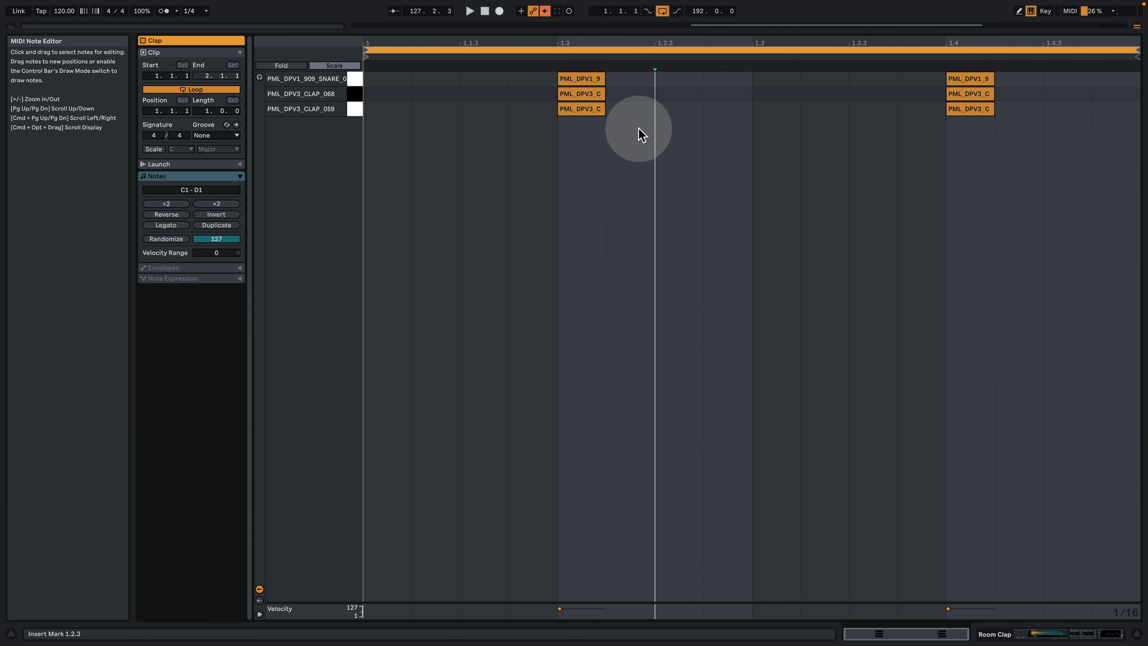
{"action": "left_click_drag", "start_coordinate": [615, 230], "coordinate": [580, 70]}
{"action": "key", "text": "shift+Tab"}
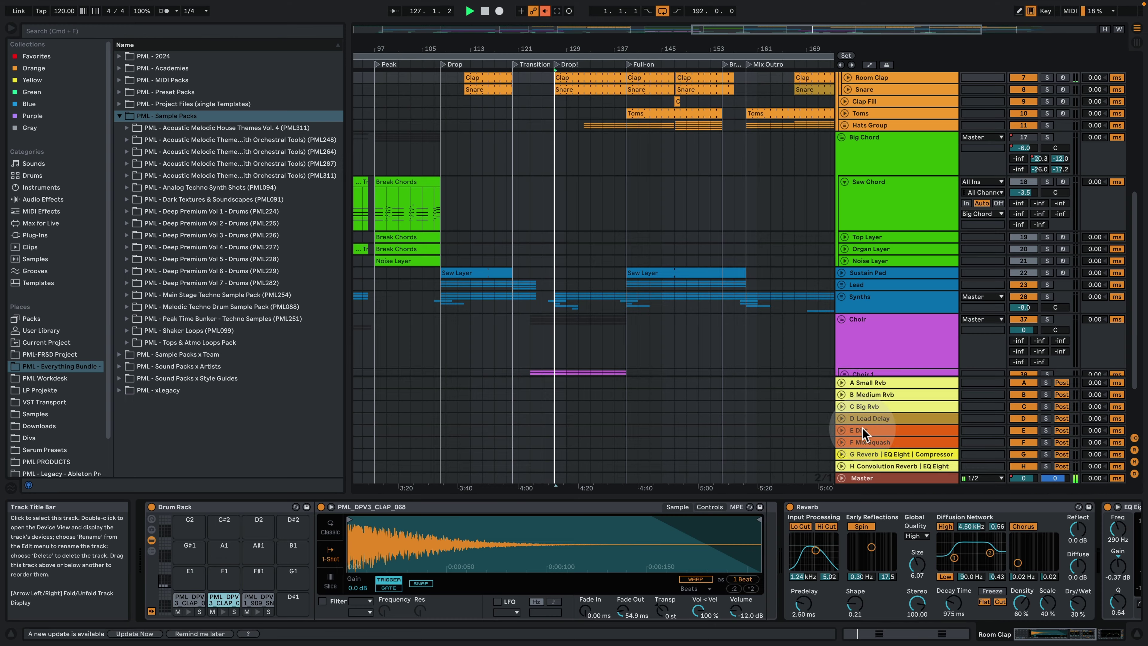
Listen to the drums from bar 127 and compare the sample settings of the PML_DPV3_CLAP_059 and PML_DPV1_909_SNARE_01 pads
{"action": "key", "text": "space"}
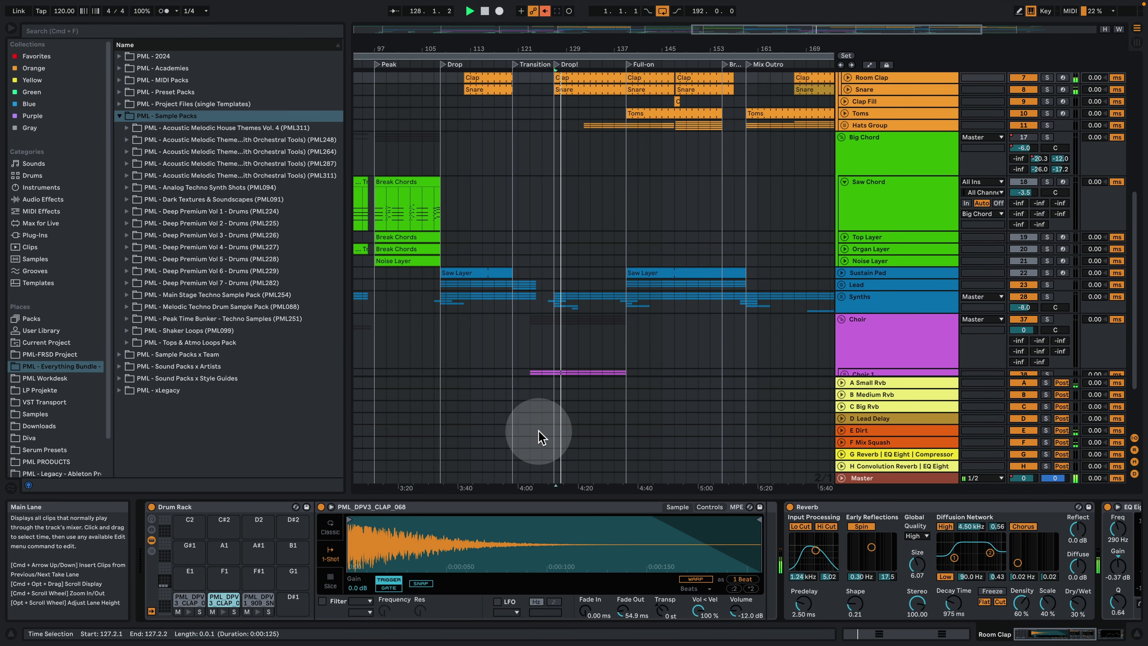
{"action": "key", "text": "space"}
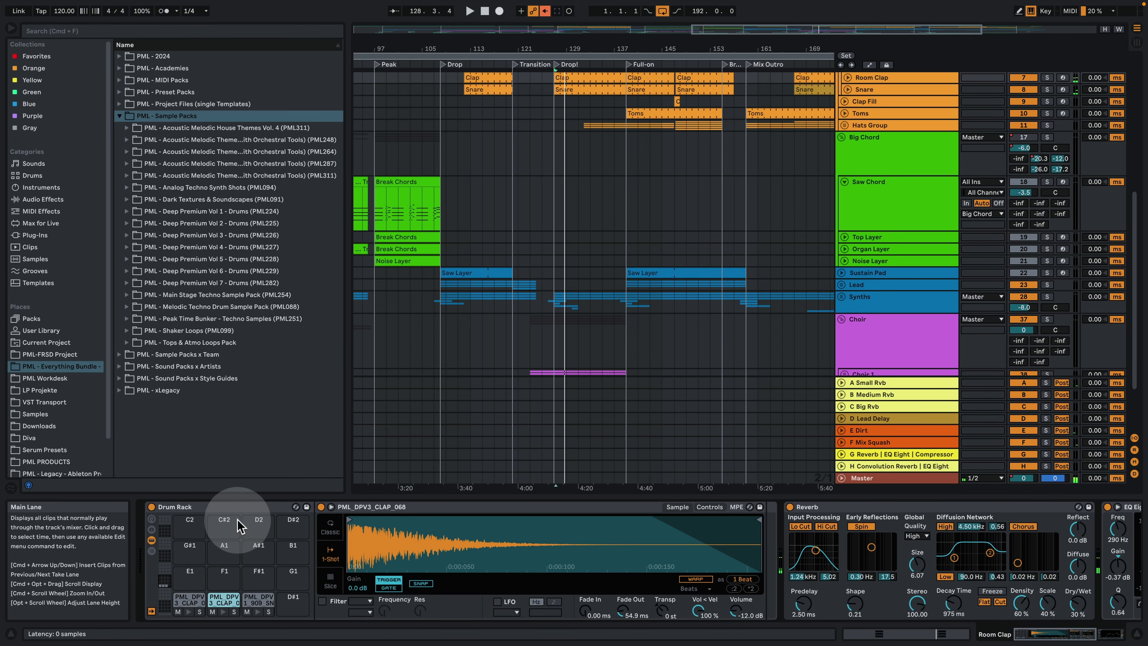
{"action": "left_click", "coordinate": [256, 600]}
{"action": "left_click", "coordinate": [189, 600]}
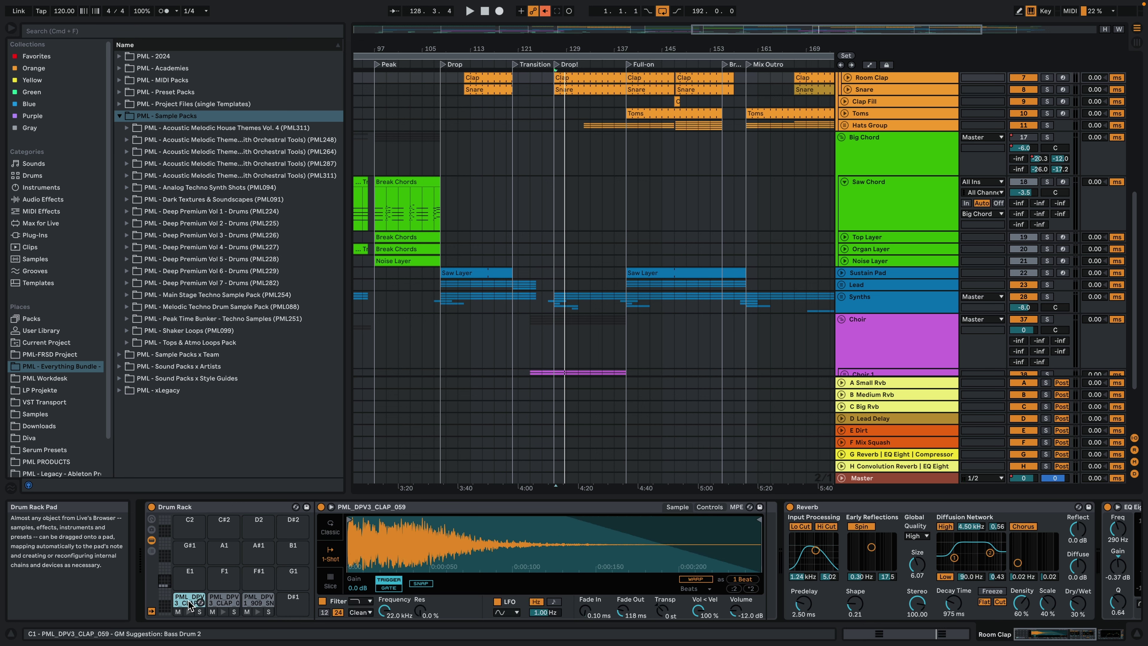
{"action": "left_click", "coordinate": [257, 601]}
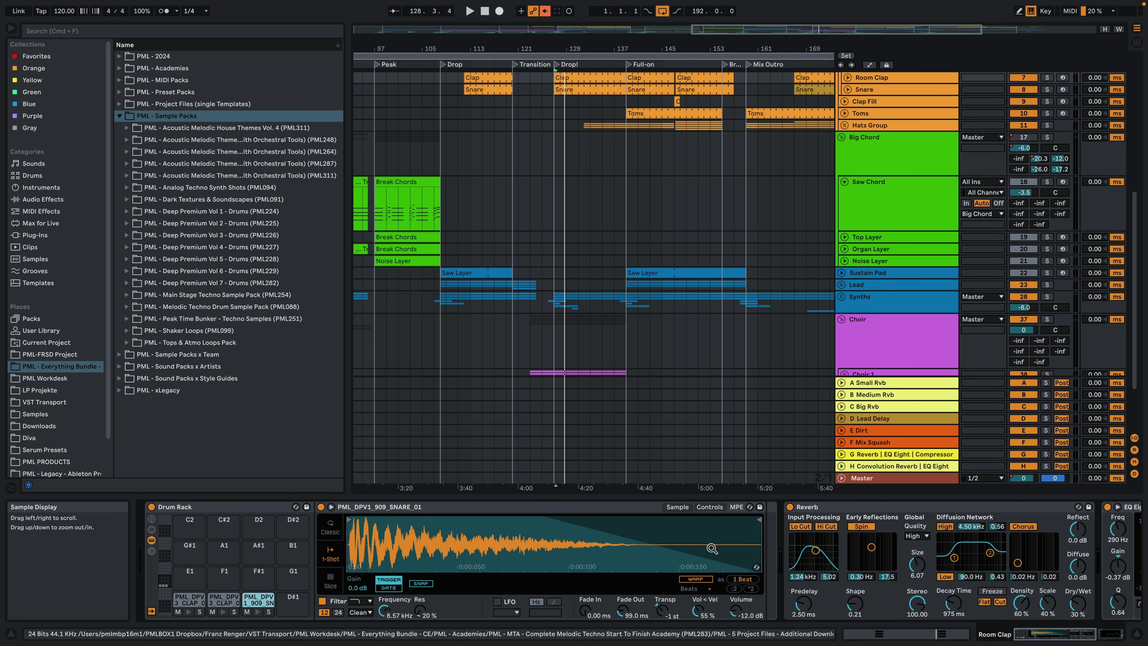
Use audition mode in the Room Clap track's EQ Eight to hear its 1.38 kHz and 5.27 kHz bands during playback
{"action": "left_click", "coordinate": [1044, 638]}
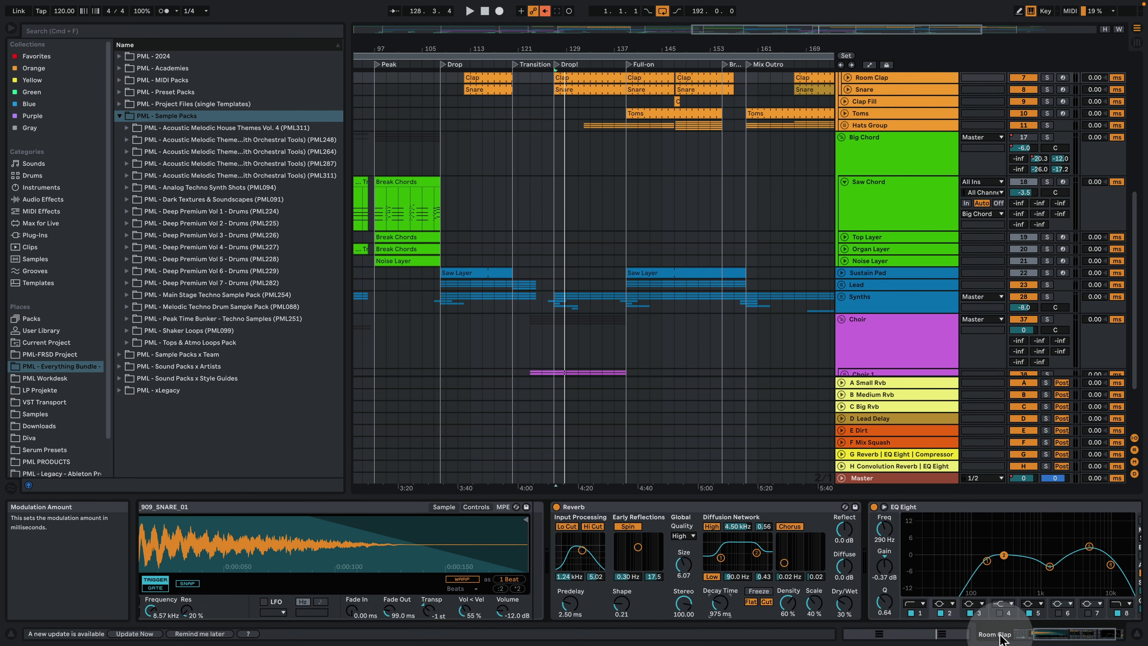
{"action": "left_click", "coordinate": [1075, 641]}
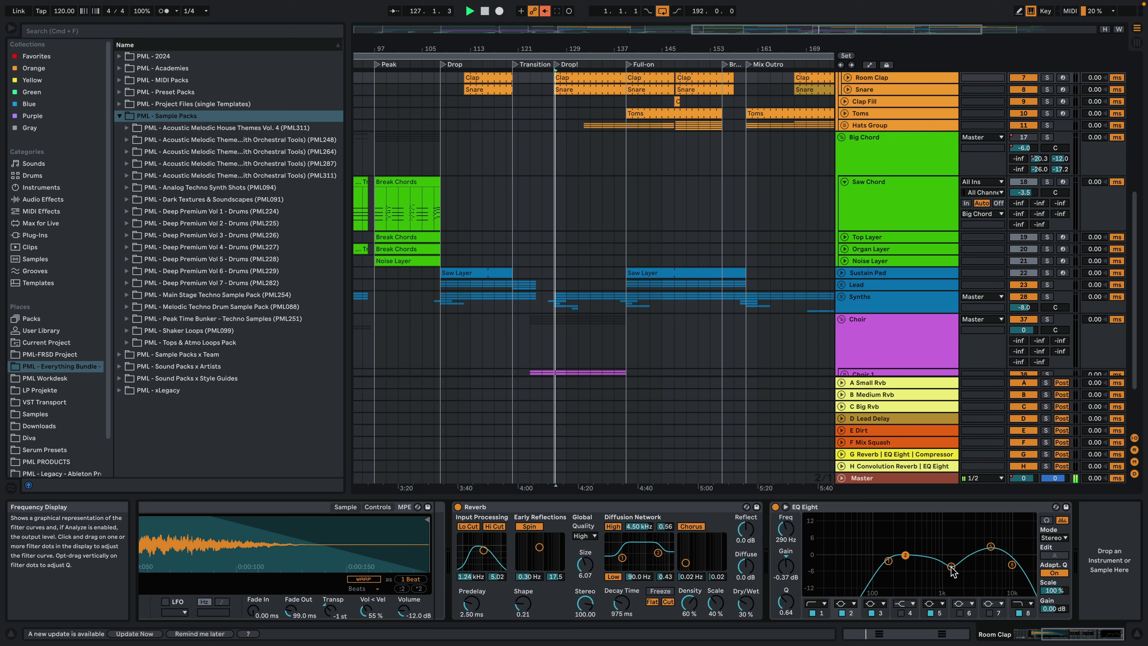
{"action": "left_click", "coordinate": [1047, 520]}
{"action": "left_click", "coordinate": [951, 566]}
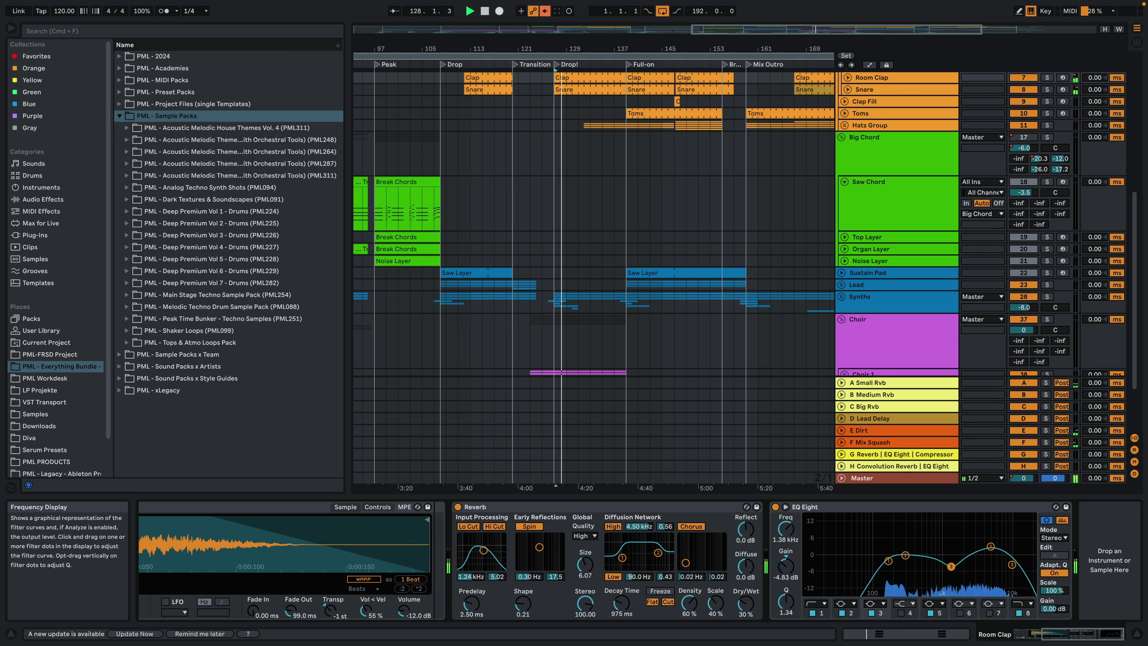
{"action": "left_click", "coordinate": [991, 547]}
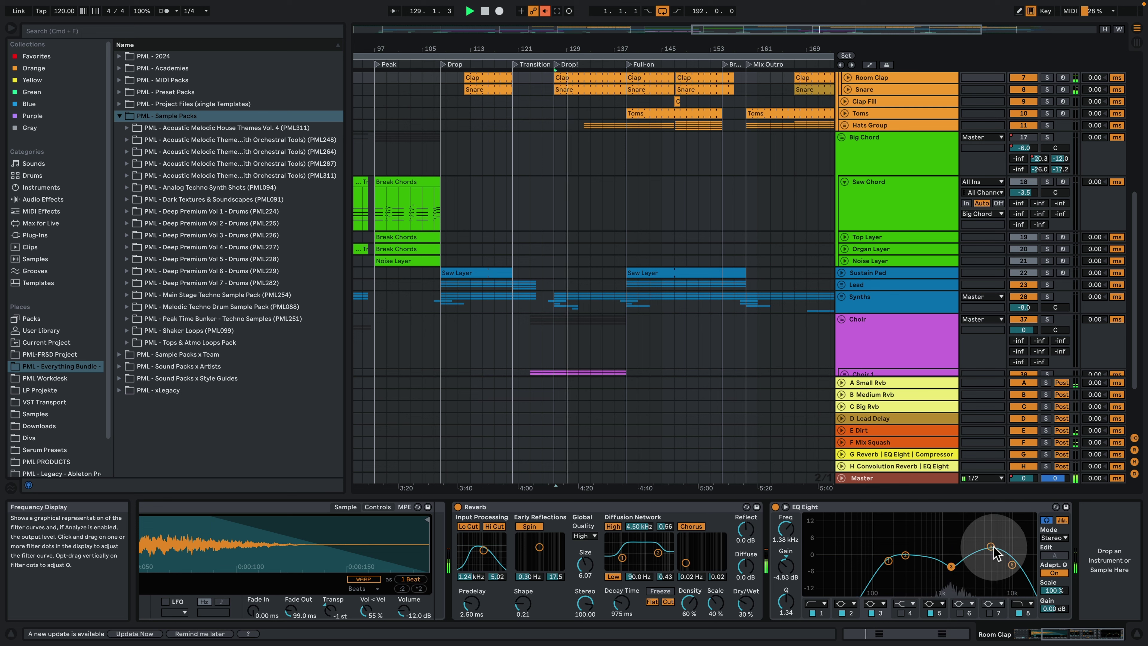
{"action": "key", "text": "space"}
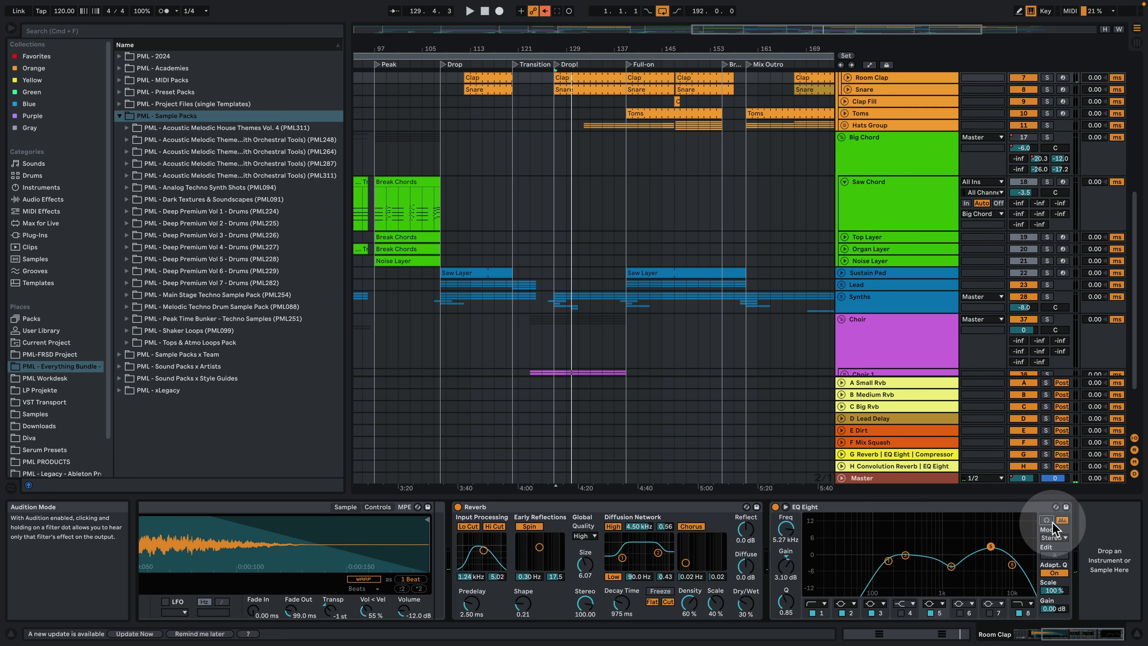
Show the Snare track's device chain, solo the track and listen to it from bar 127
{"action": "key", "text": "space"}
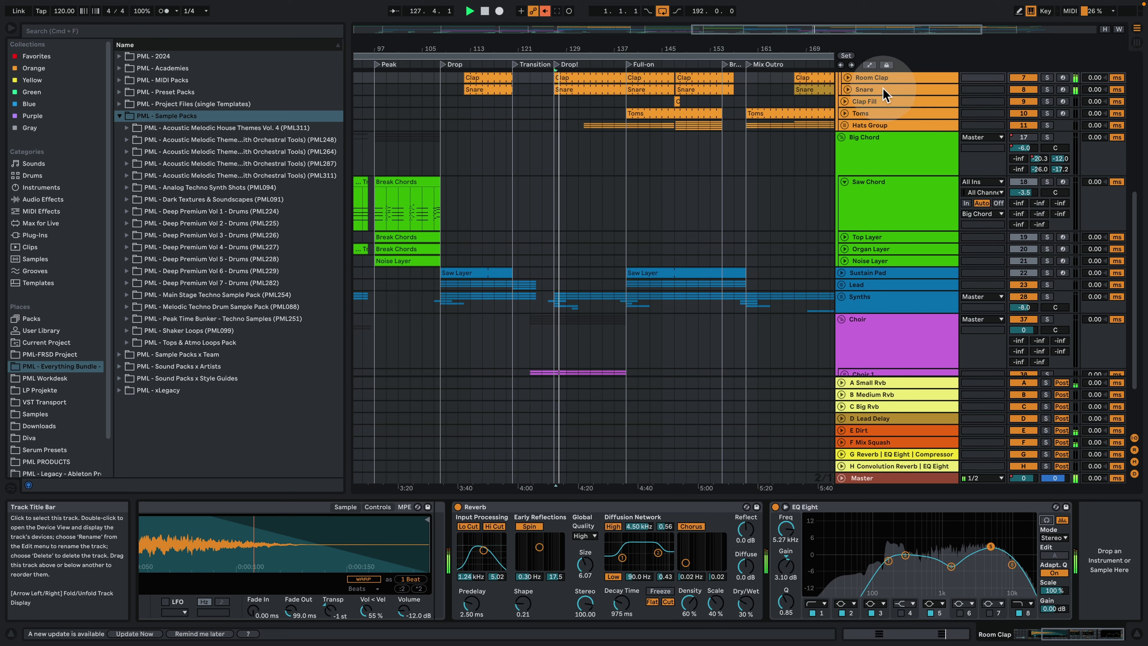
{"action": "left_click", "coordinate": [884, 91]}
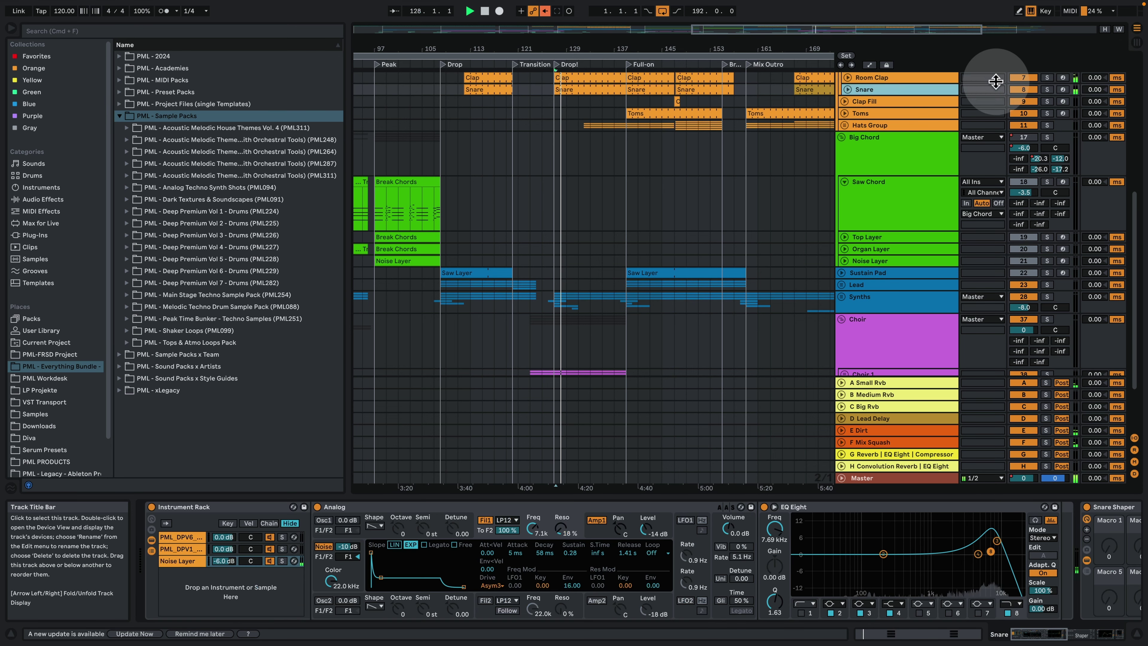
{"action": "left_click", "coordinate": [1047, 90]}
{"action": "key", "text": "space"}
{"action": "key", "text": "space"}
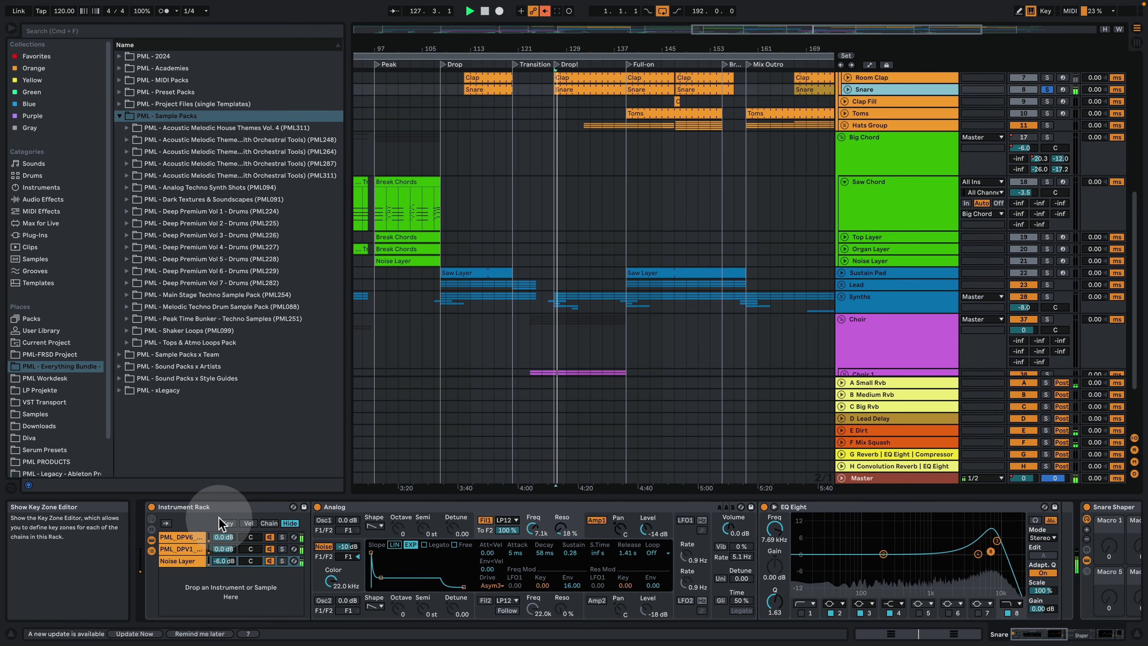
Solo and listen to the Snare rack's PML_DPV6_SV_Snare_003 chain, and locate the Deep Premium Vol 6 - Drums pack in the browser
{"action": "left_click", "coordinate": [190, 537]}
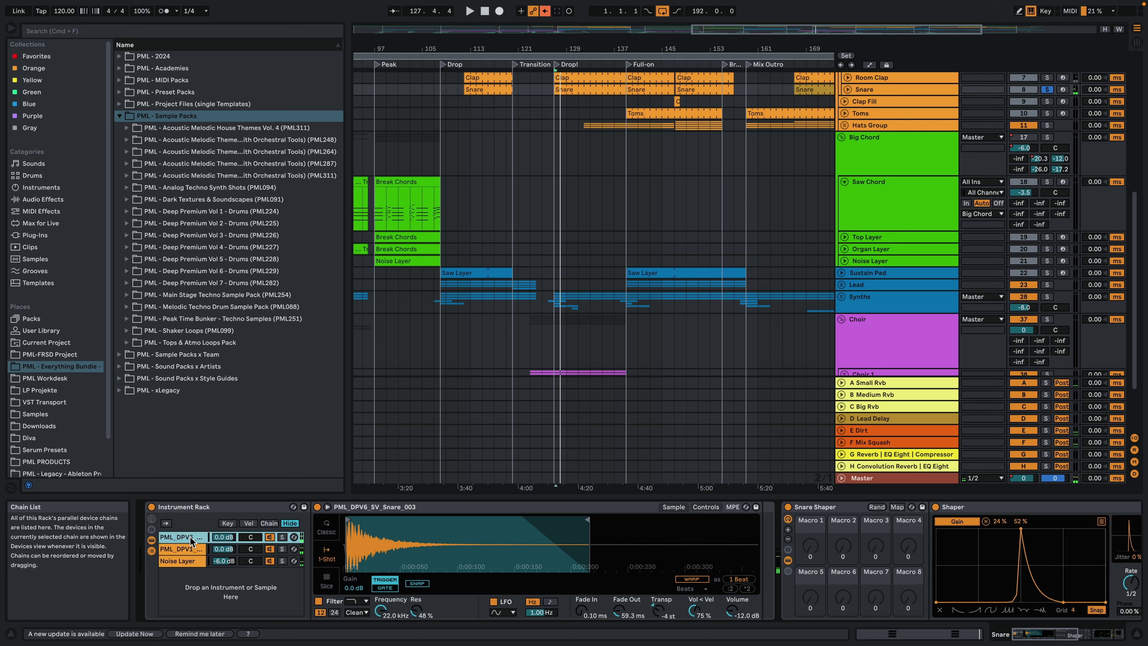
{"action": "left_click", "coordinate": [282, 537]}
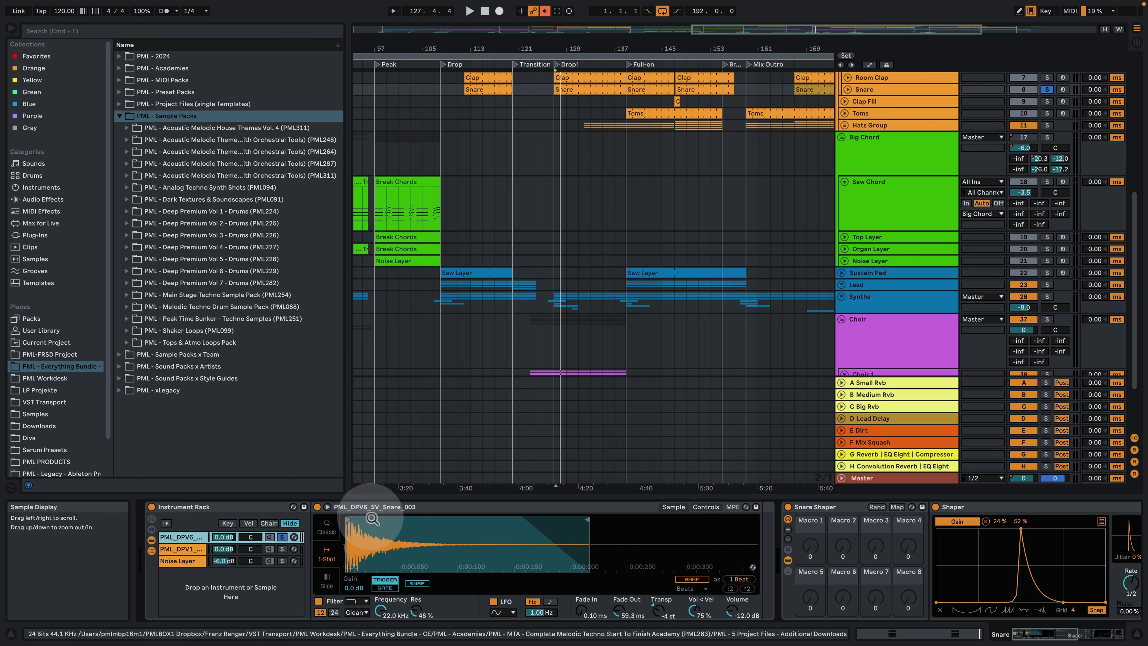
{"action": "key", "text": "space"}
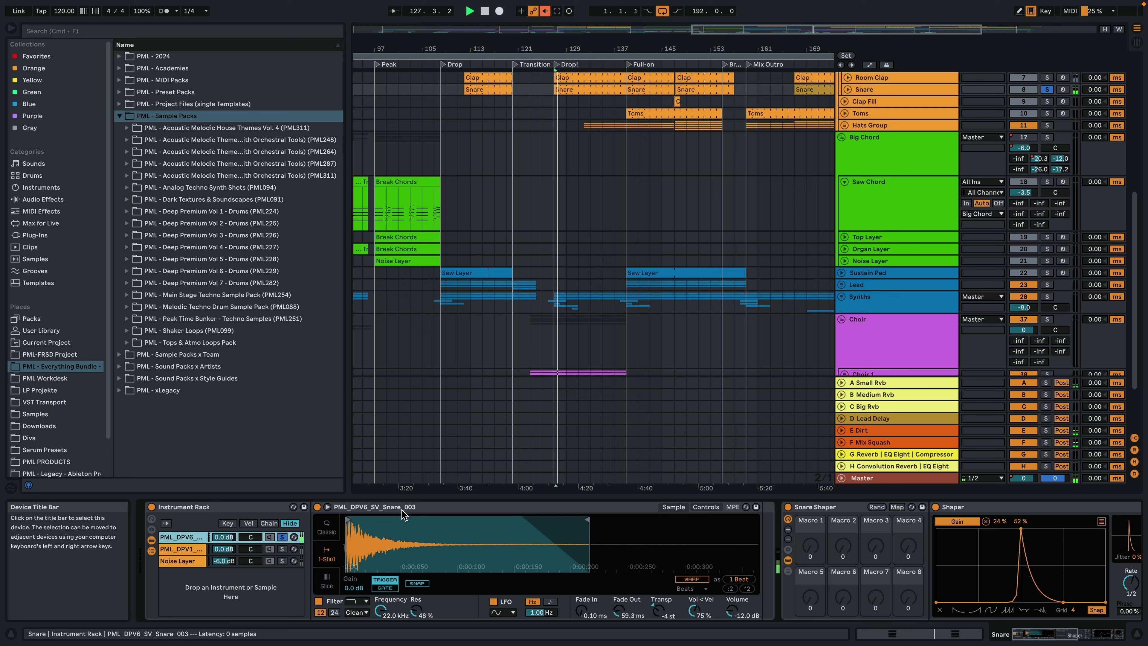
{"action": "key", "text": "space"}
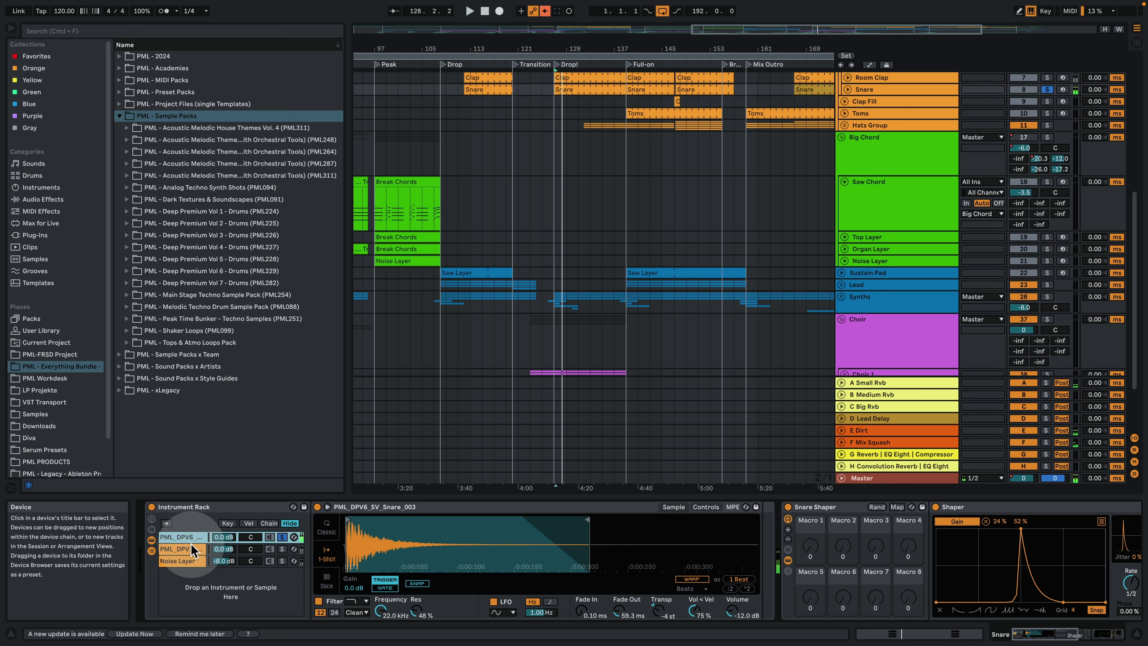
{"action": "left_click", "coordinate": [233, 279]}
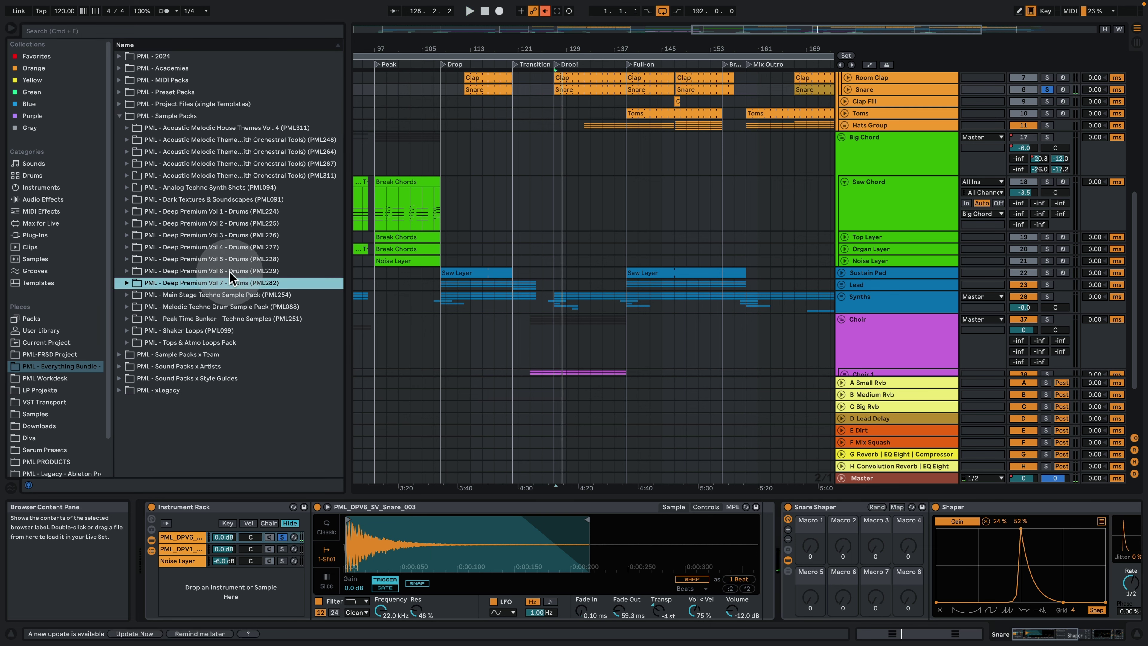
{"action": "left_click", "coordinate": [232, 272]}
Solo the PML_DPV1_808_SNARE_07 chain and listen to it alone and together with the PML_DPV6 snare chain
{"action": "left_click", "coordinate": [191, 548]}
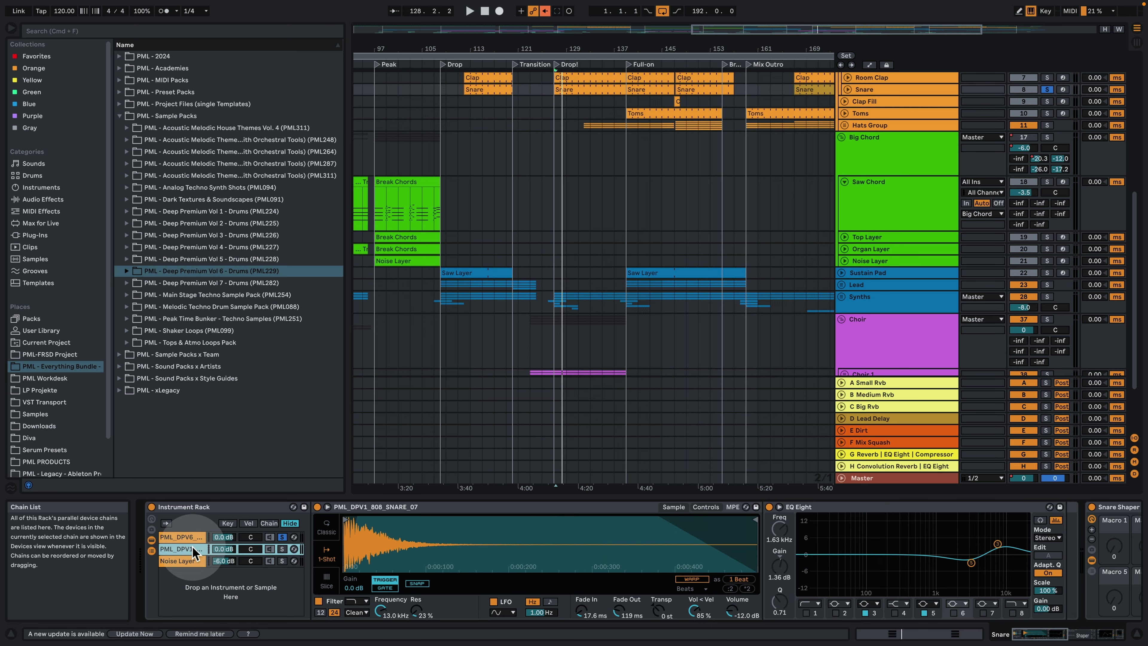
{"action": "left_click", "coordinate": [282, 548]}
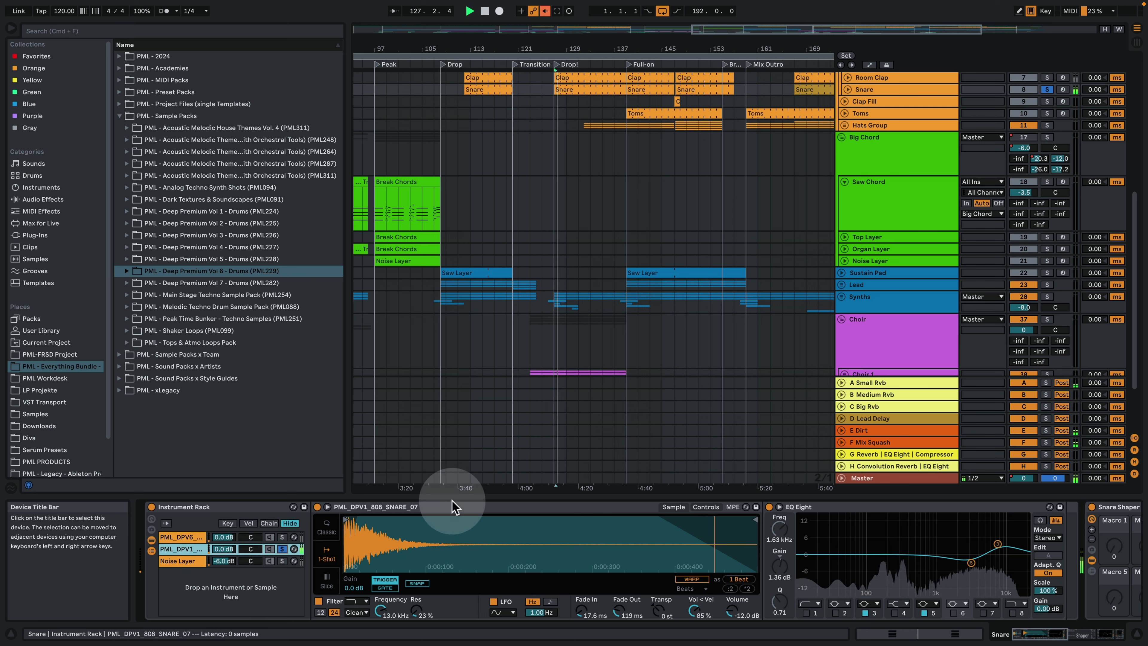
{"action": "left_click", "coordinate": [301, 537]}
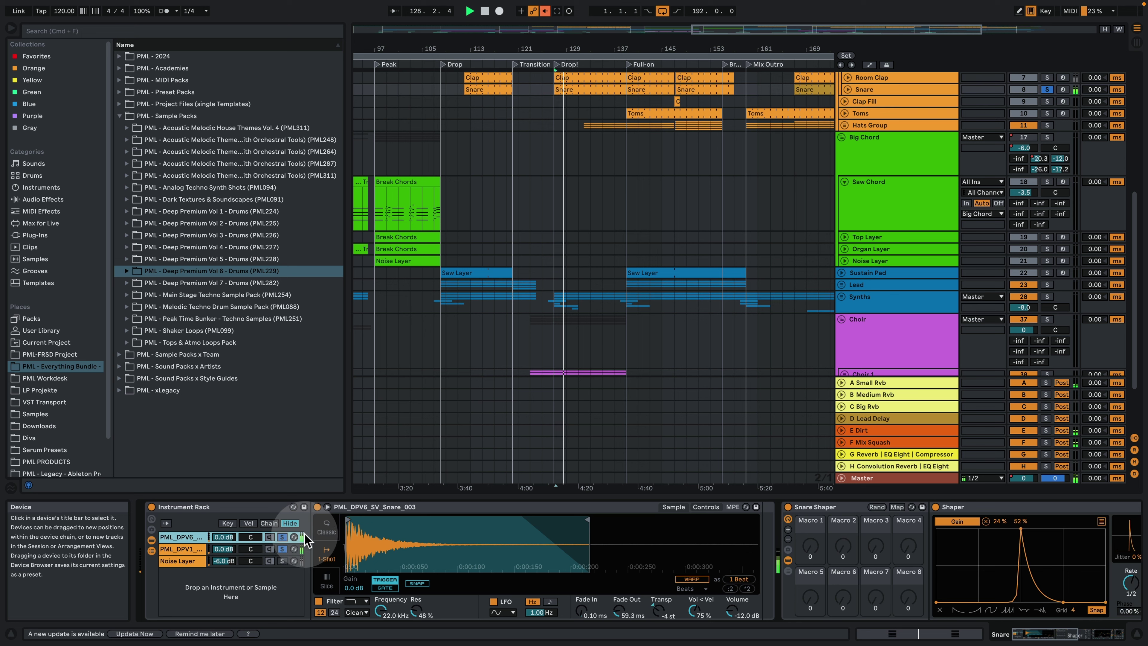
Solo the Noise Layer chain in the Snare rack and listen to its Analog synth from bar 127
{"action": "left_click", "coordinate": [182, 561]}
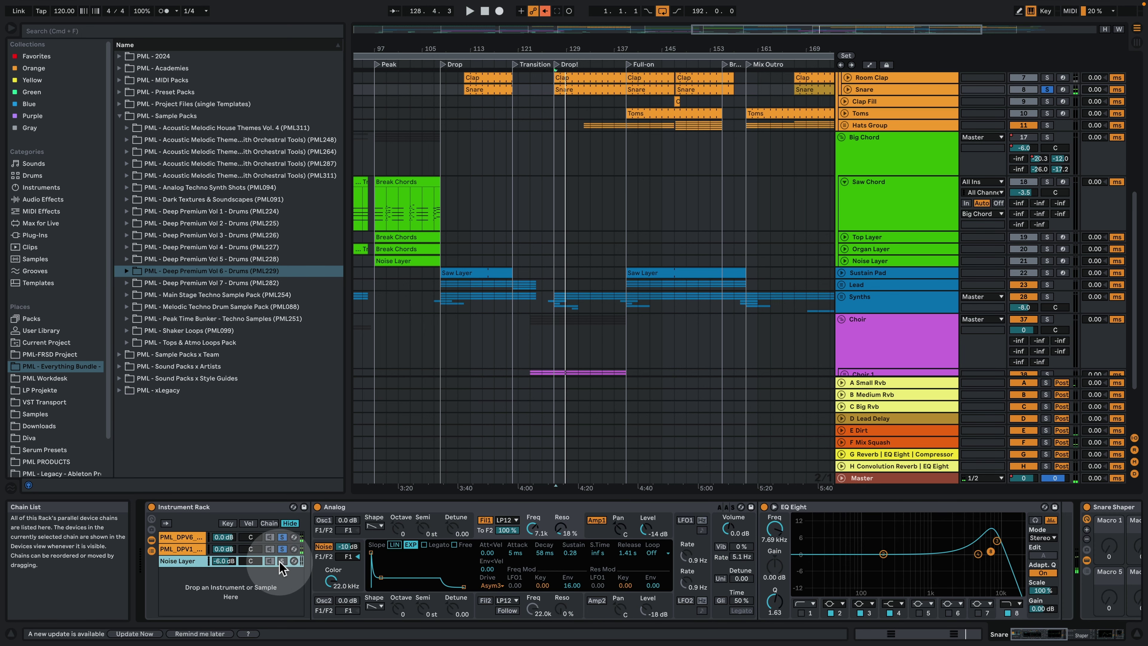
{"action": "left_click", "coordinate": [359, 507]}
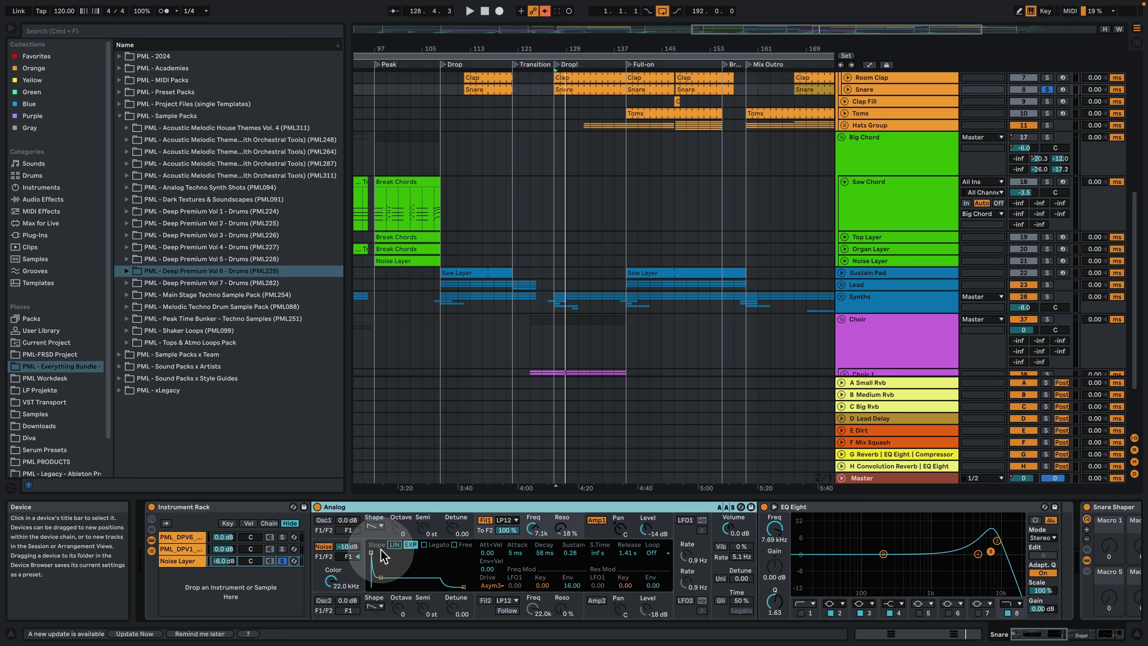
{"action": "key", "text": "space"}
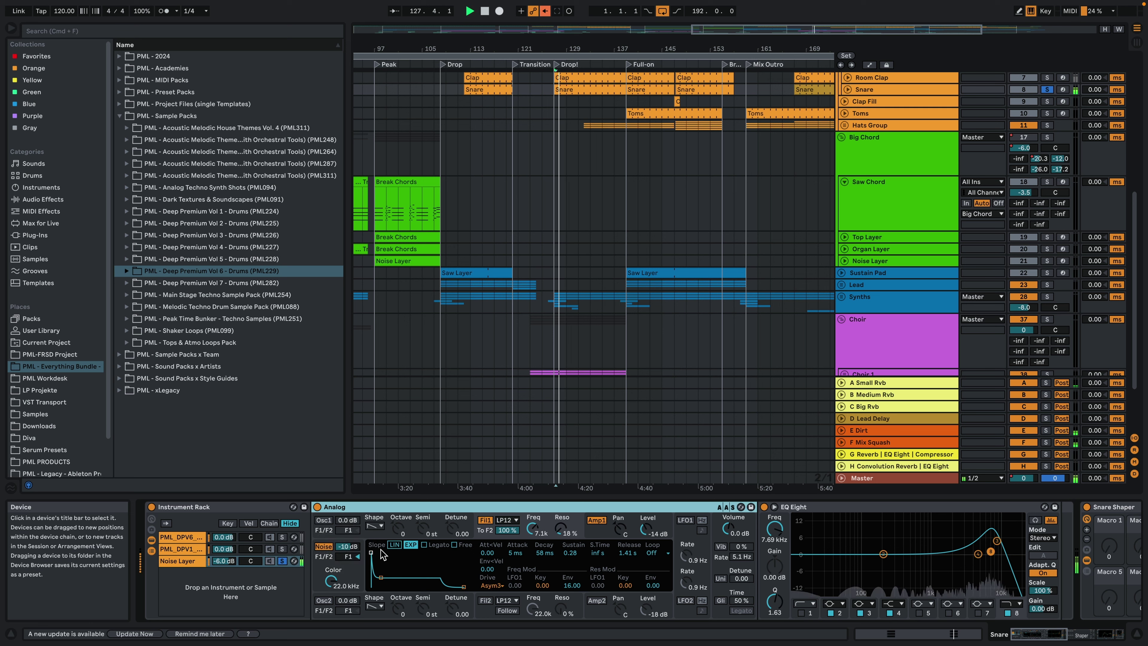
{"action": "key", "text": "space"}
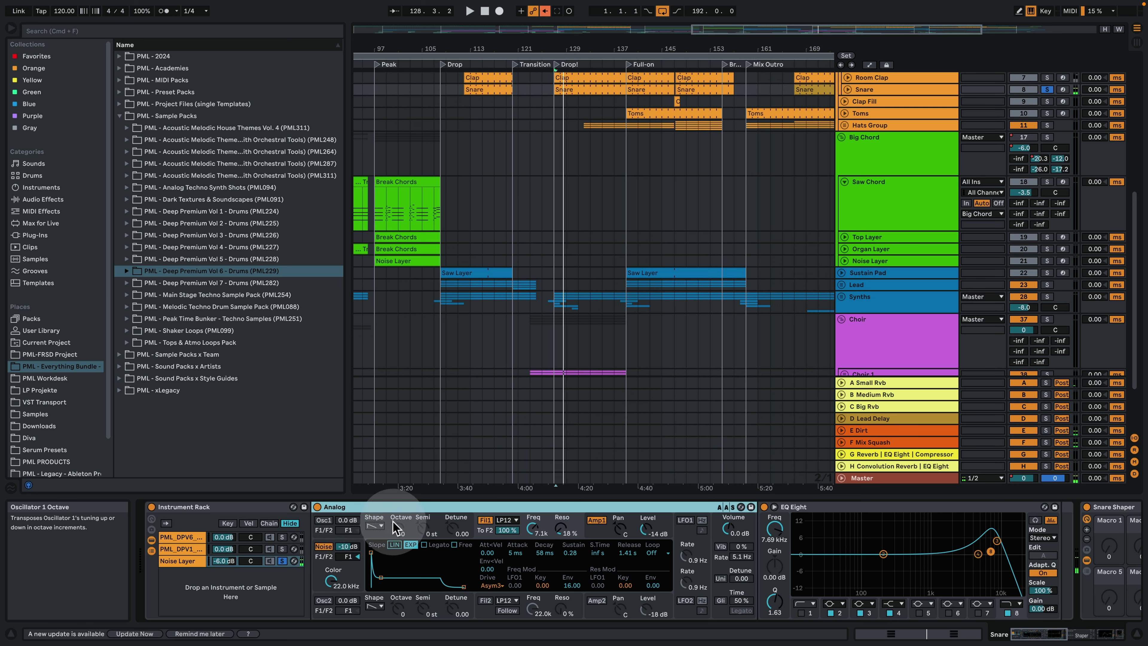
Sweep the Analog noise Color down to 67 Hz and back up to 22.0 kHz while listening to the Noise Layer
{"action": "left_click", "coordinate": [338, 581]}
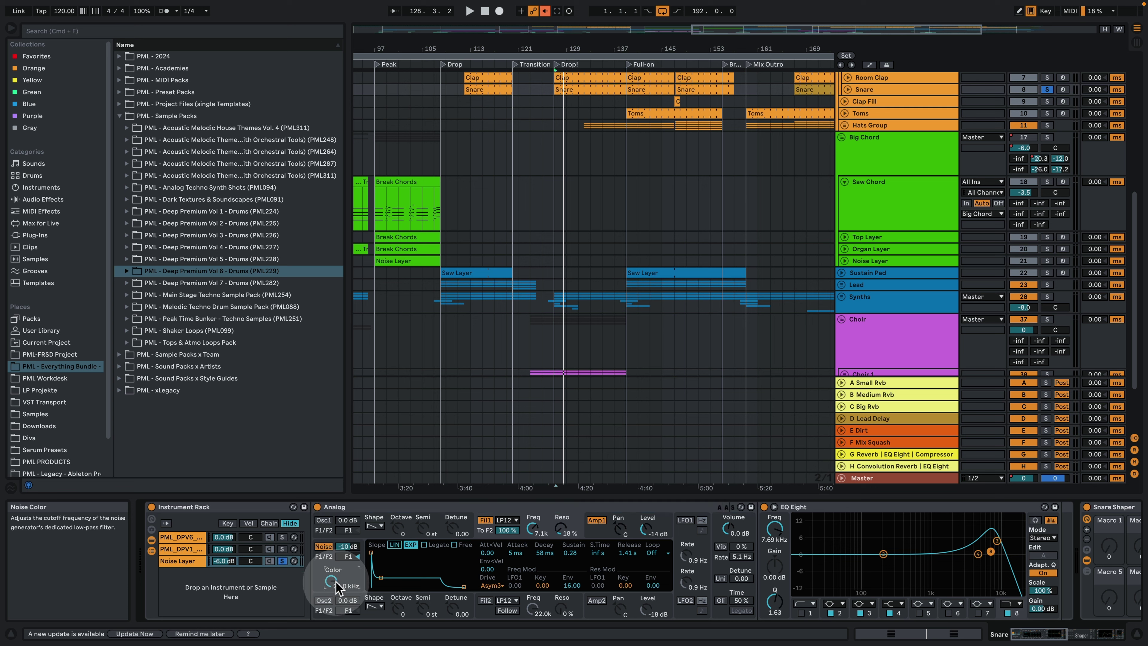
{"action": "left_click_drag", "start_coordinate": [330, 580], "coordinate": [331, 621]}
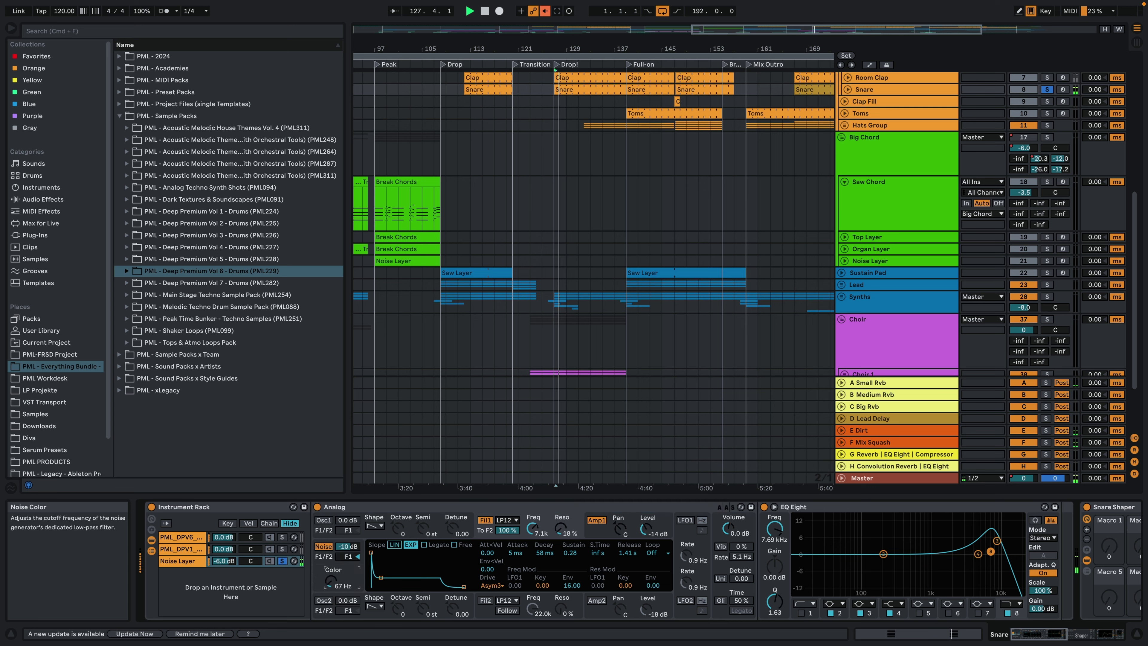
{"action": "left_click_drag", "start_coordinate": [330, 581], "coordinate": [331, 556]}
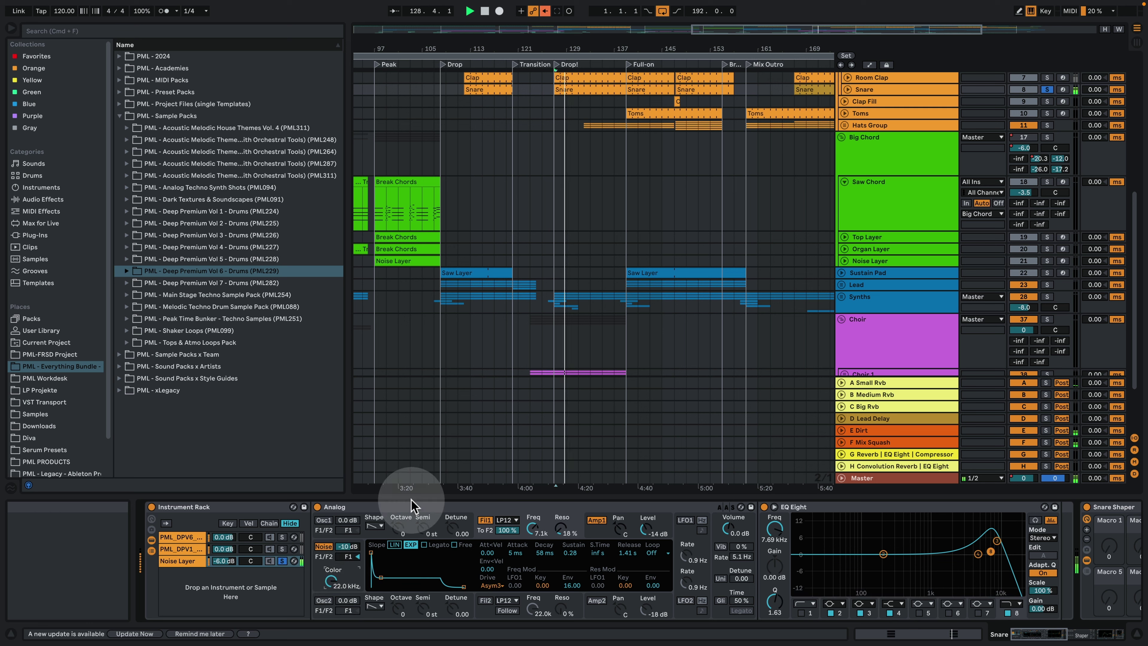
Bypass and re-enable the Snare Shaper rack on the Snare track while listening to its effect
{"action": "key", "text": "space"}
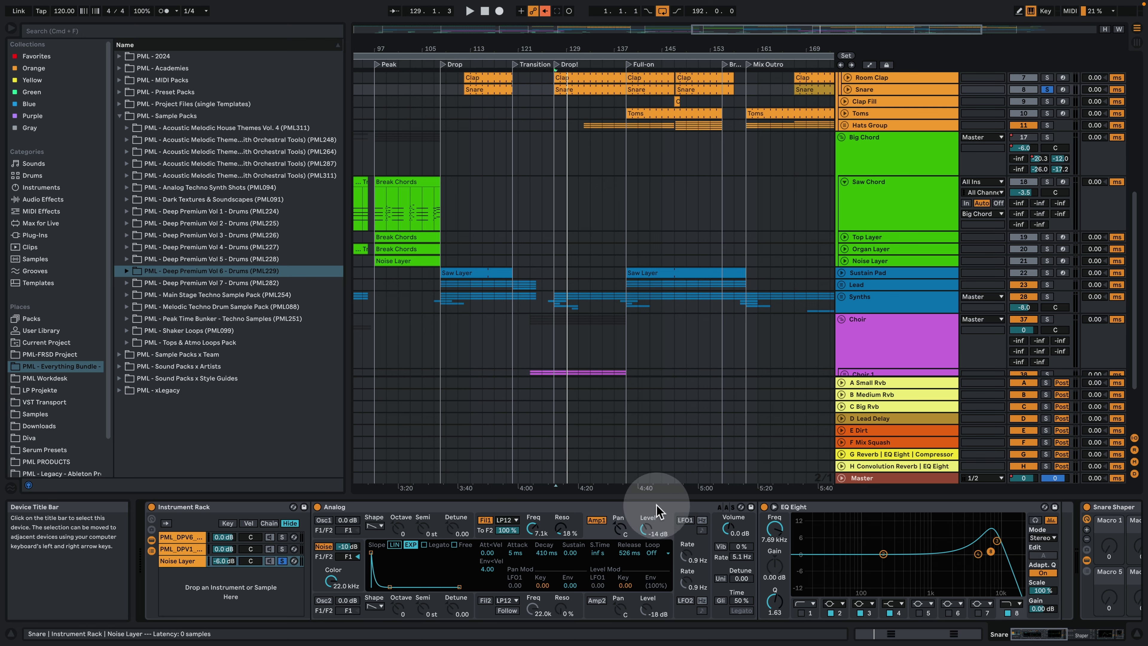
{"action": "scroll", "coordinate": [994, 610], "scroll_direction": "right", "scroll_amount": 10}
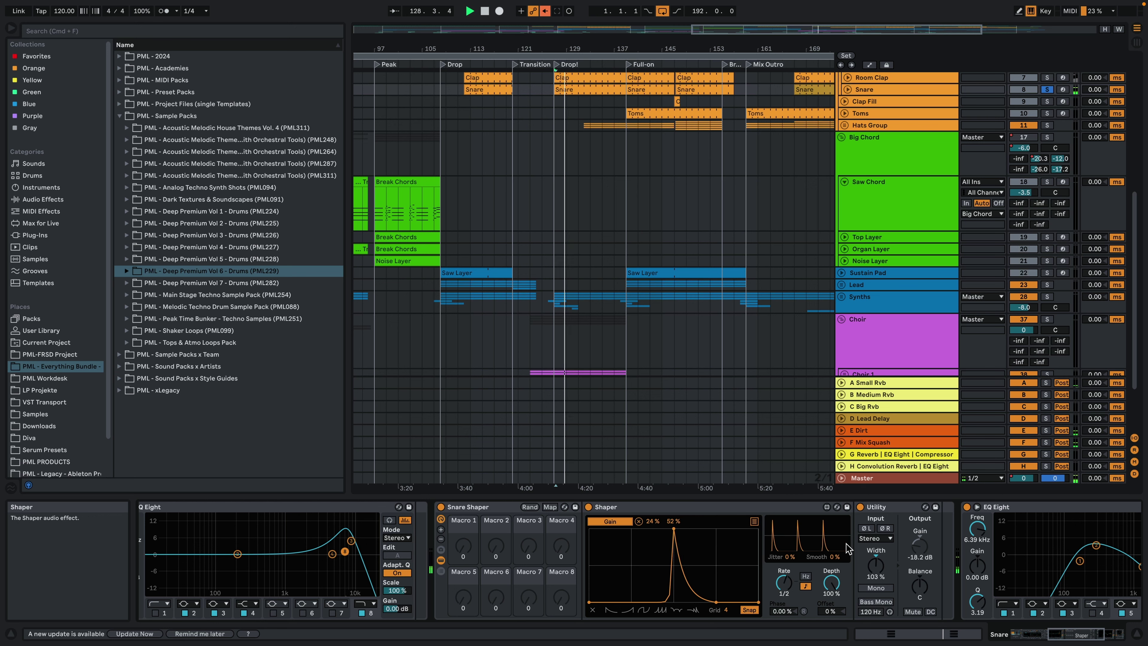
{"action": "left_click", "coordinate": [442, 506]}
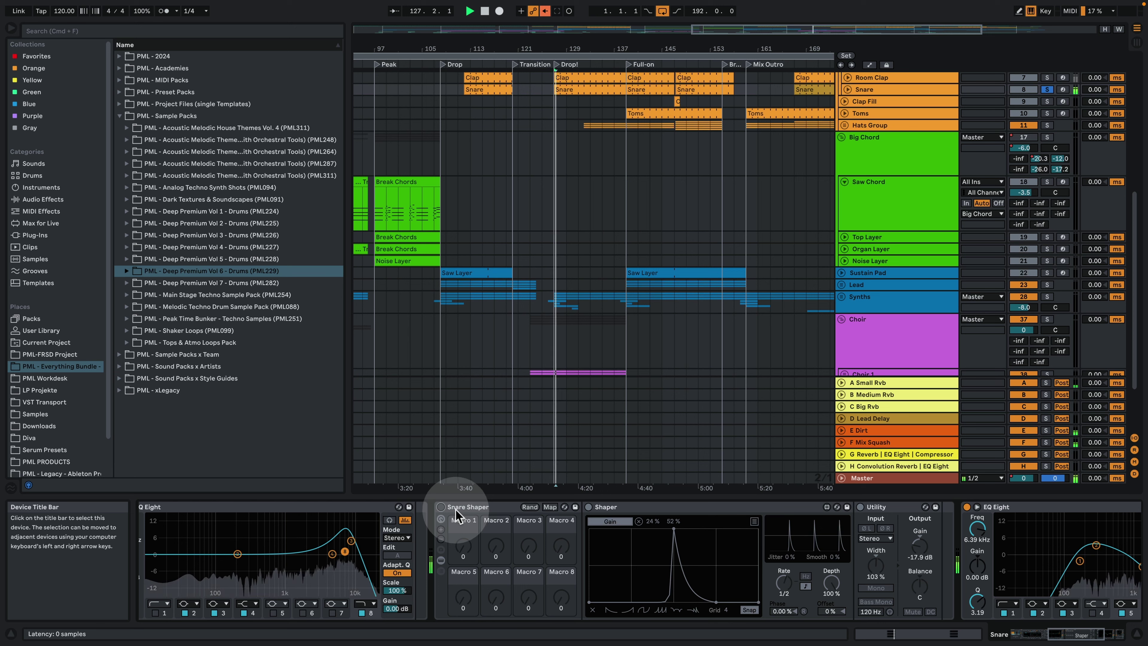
{"action": "key", "text": "space"}
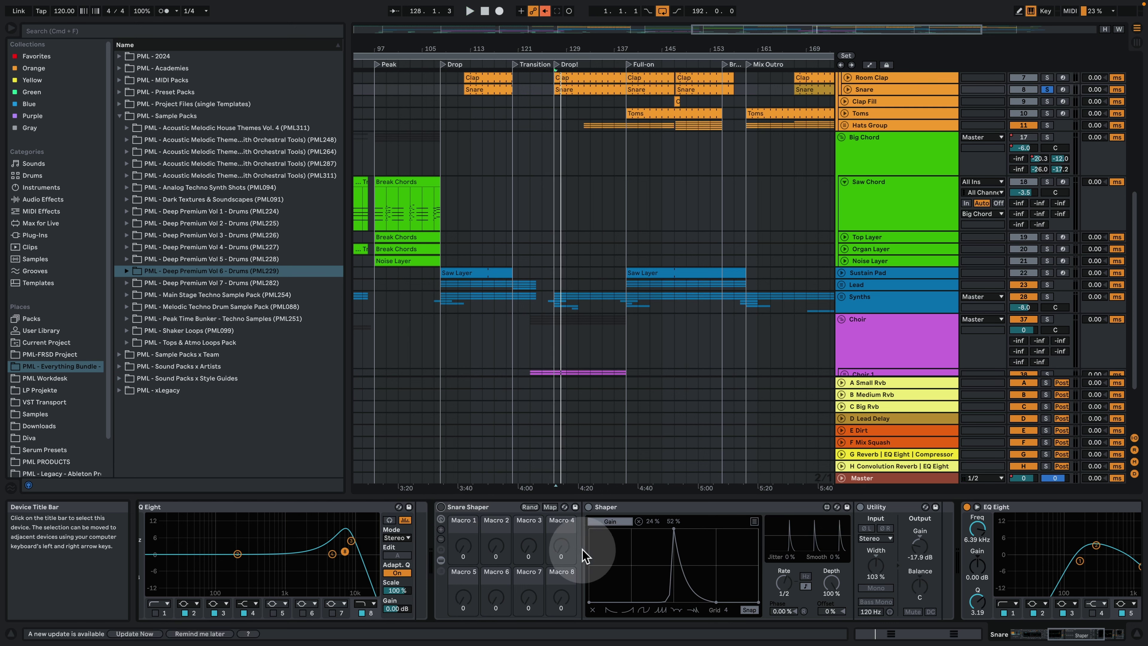
{"action": "left_click", "coordinate": [441, 507]}
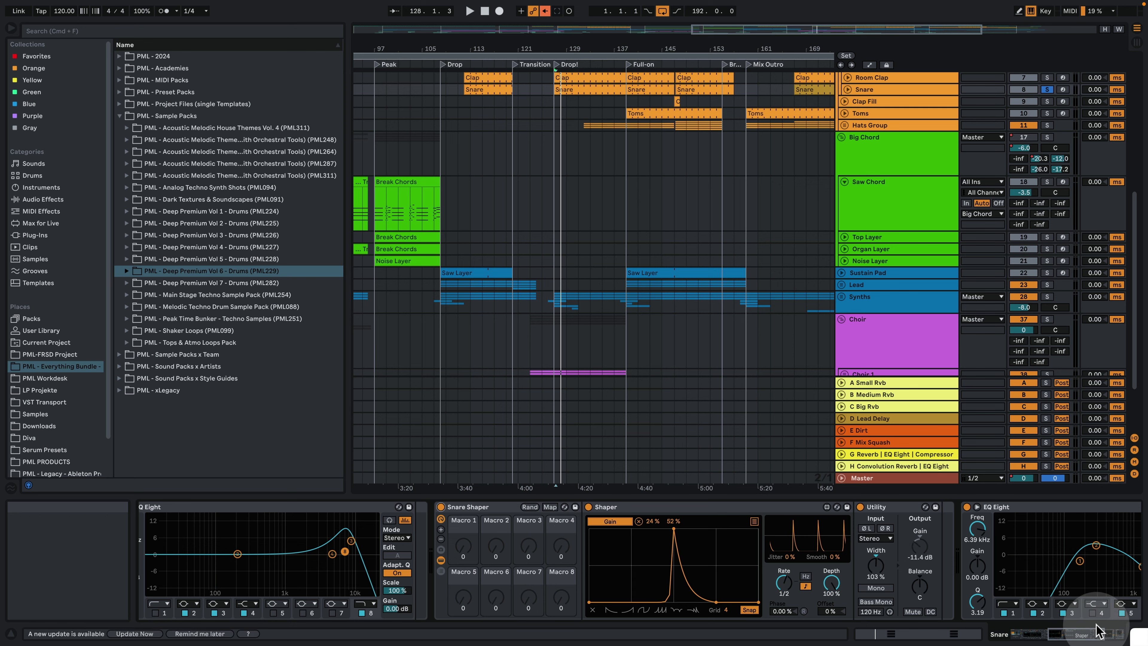
Examine the Snare track's EQ Eight curve and compare it with the Room Clap track's EQ Eight
{"action": "left_click", "coordinate": [1078, 638]}
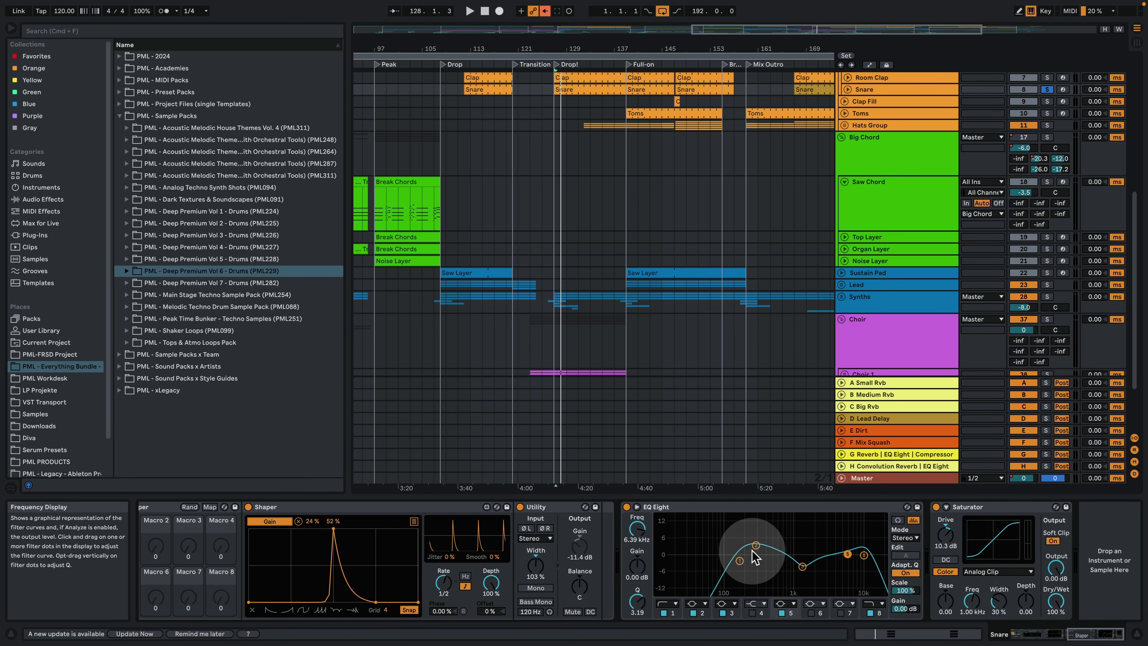
{"action": "scroll", "coordinate": [859, 174], "scroll_direction": "up", "scroll_amount": 3}
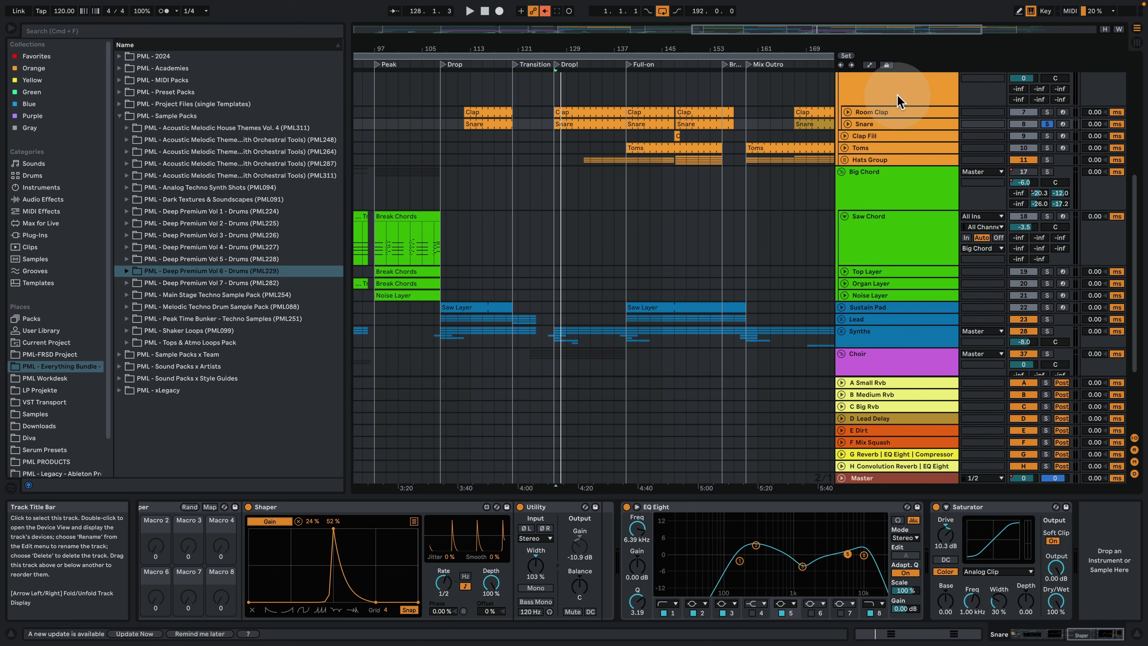
{"action": "left_click", "coordinate": [896, 111]}
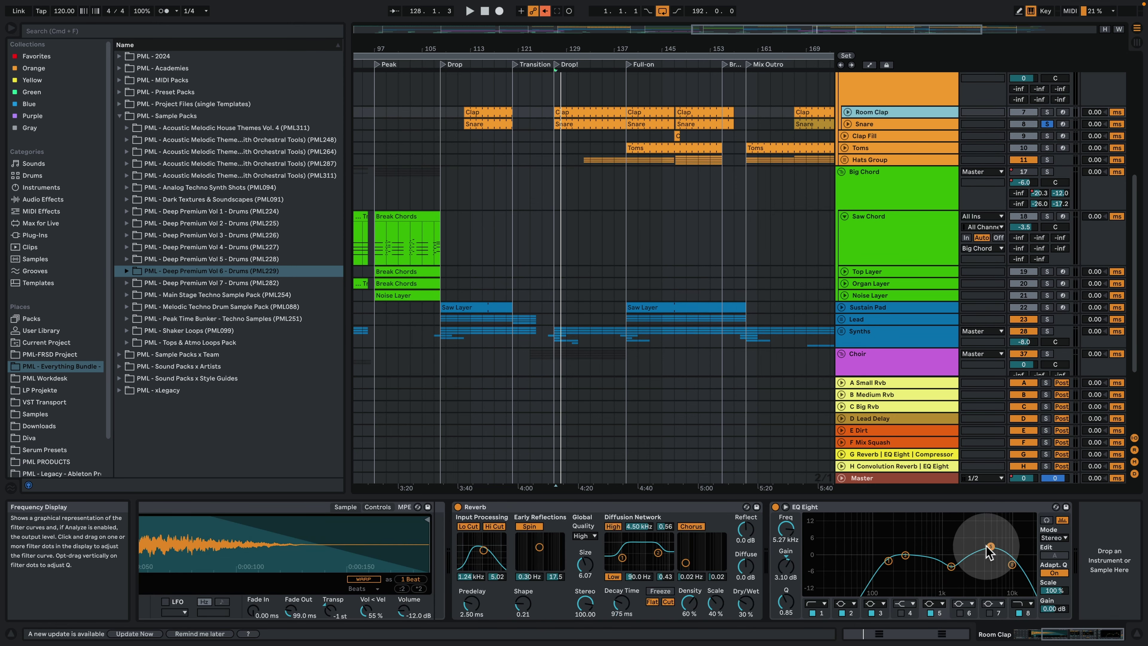
{"action": "left_click", "coordinate": [896, 125]}
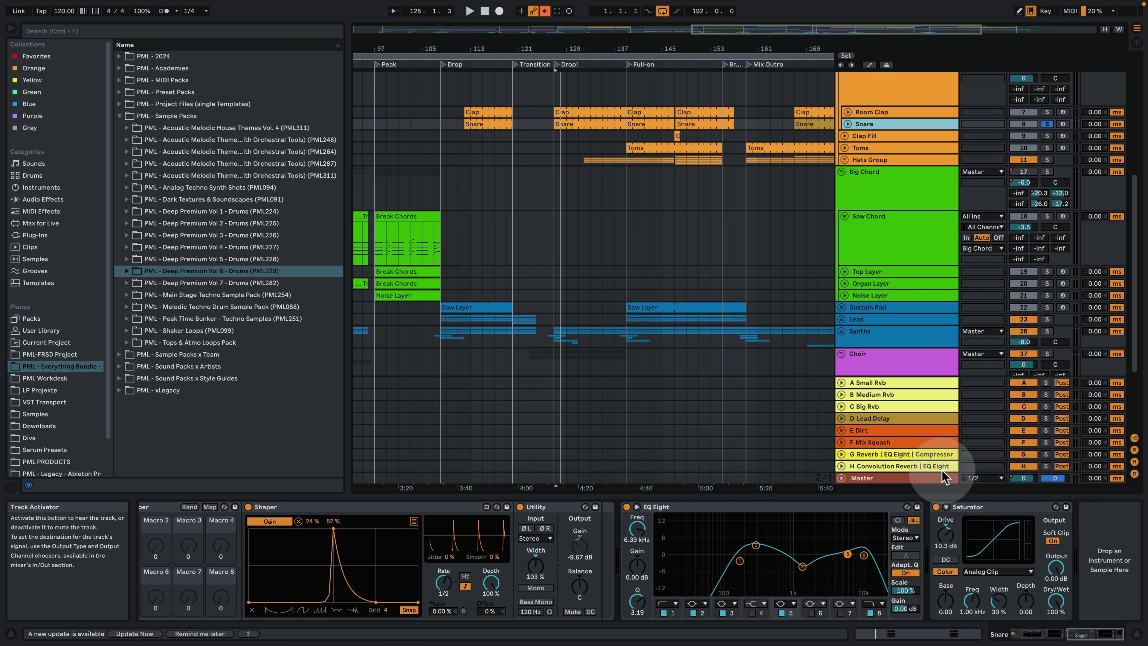
Bypass and re-enable the Saturator on the Snare track while listening to its effect
{"action": "key", "text": "space"}
{"action": "left_click", "coordinate": [936, 507]}
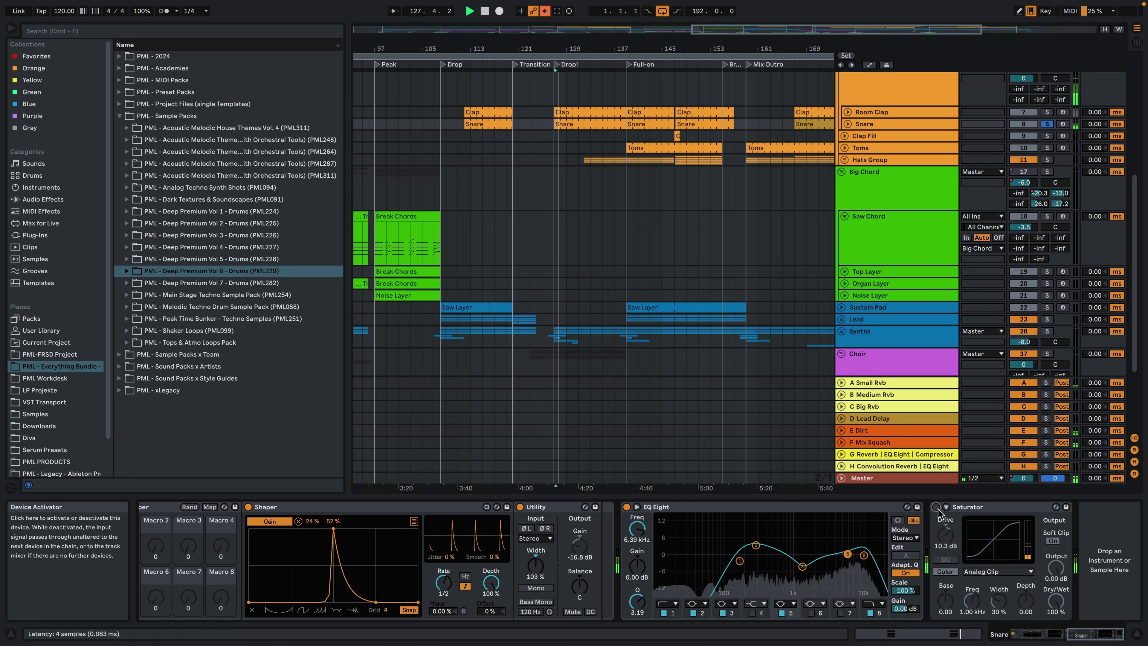
{"action": "left_click", "coordinate": [936, 507]}
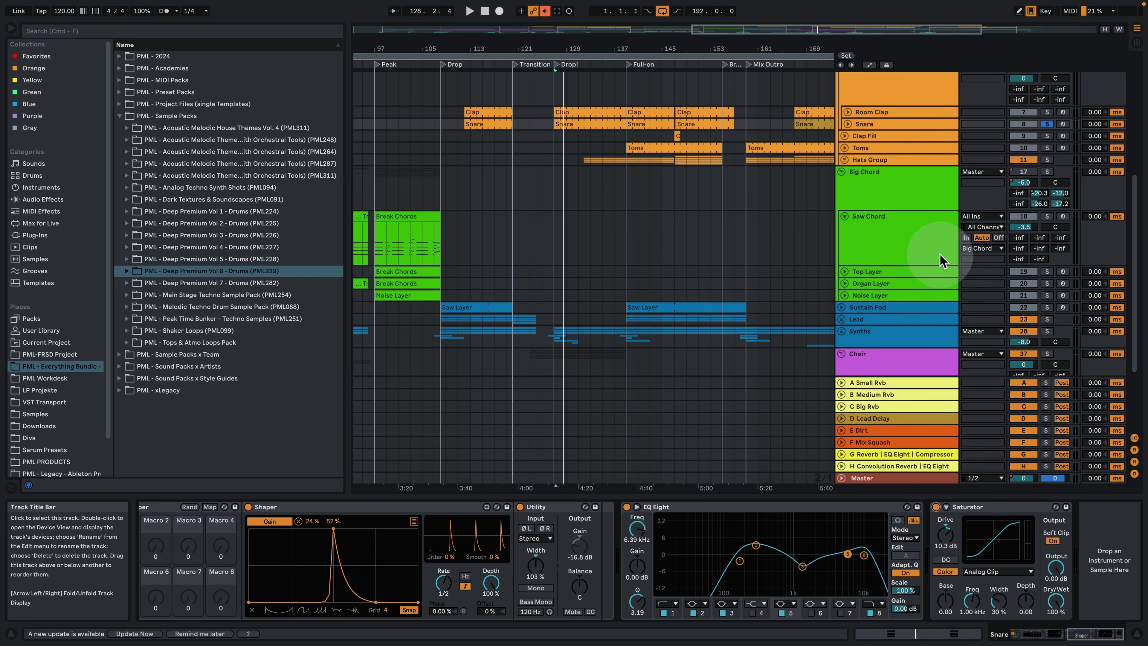
Unfold the Clap Fill track, inspect the MIDI notes of its clip at bar 147, and return to its devices
{"action": "scroll", "coordinate": [871, 274], "scroll_direction": "up", "scroll_amount": 2}
{"action": "left_click", "coordinate": [677, 183]}
{"action": "left_click", "coordinate": [882, 183]}
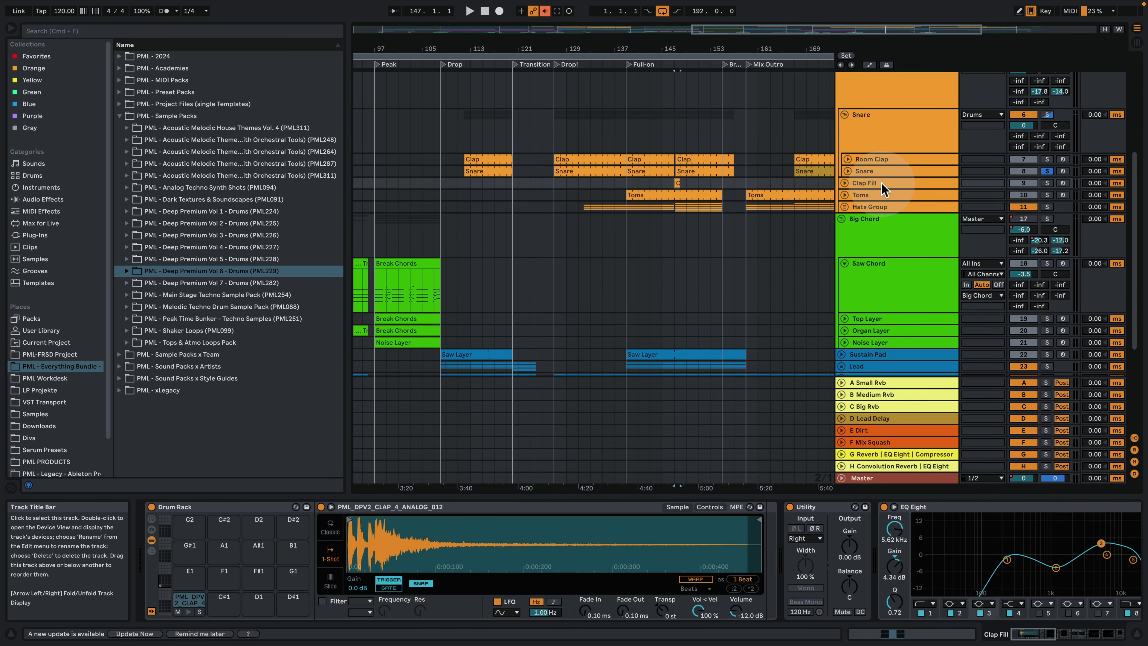
{"action": "left_click", "coordinate": [844, 184]}
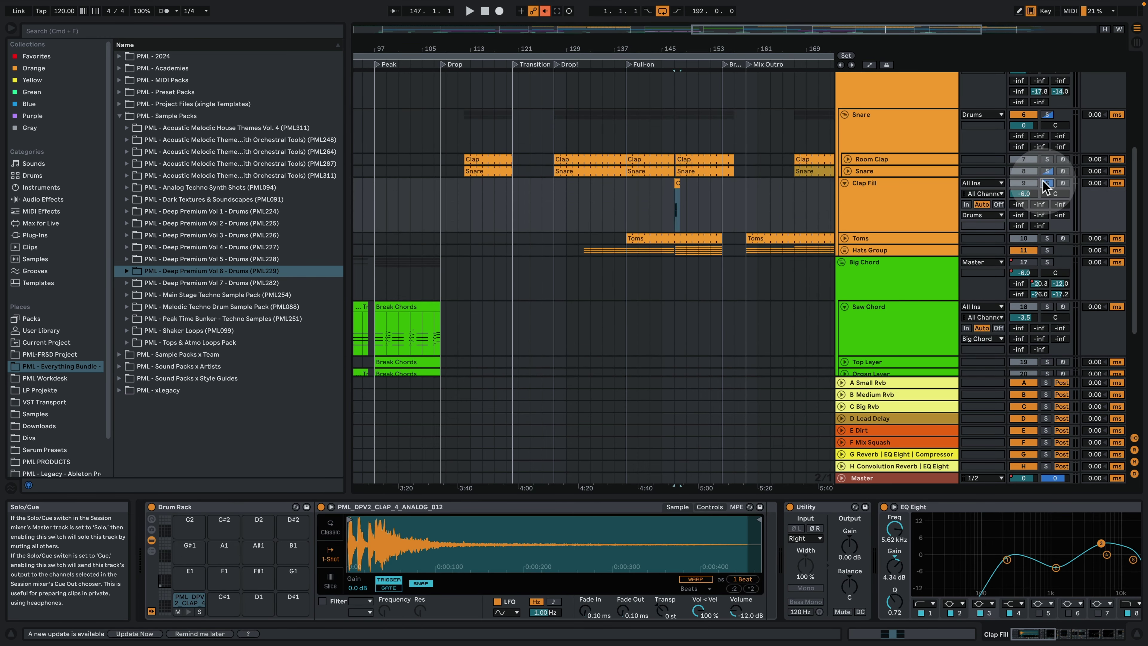
{"action": "double_click", "coordinate": [678, 185]}
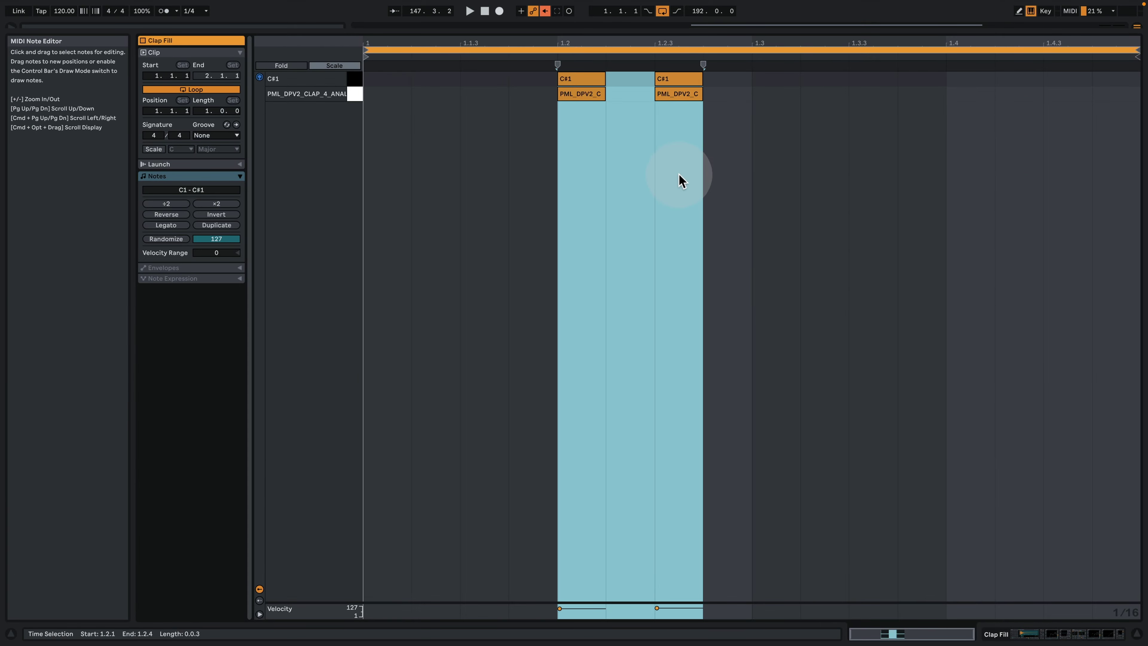
{"action": "left_click", "coordinate": [1051, 633]}
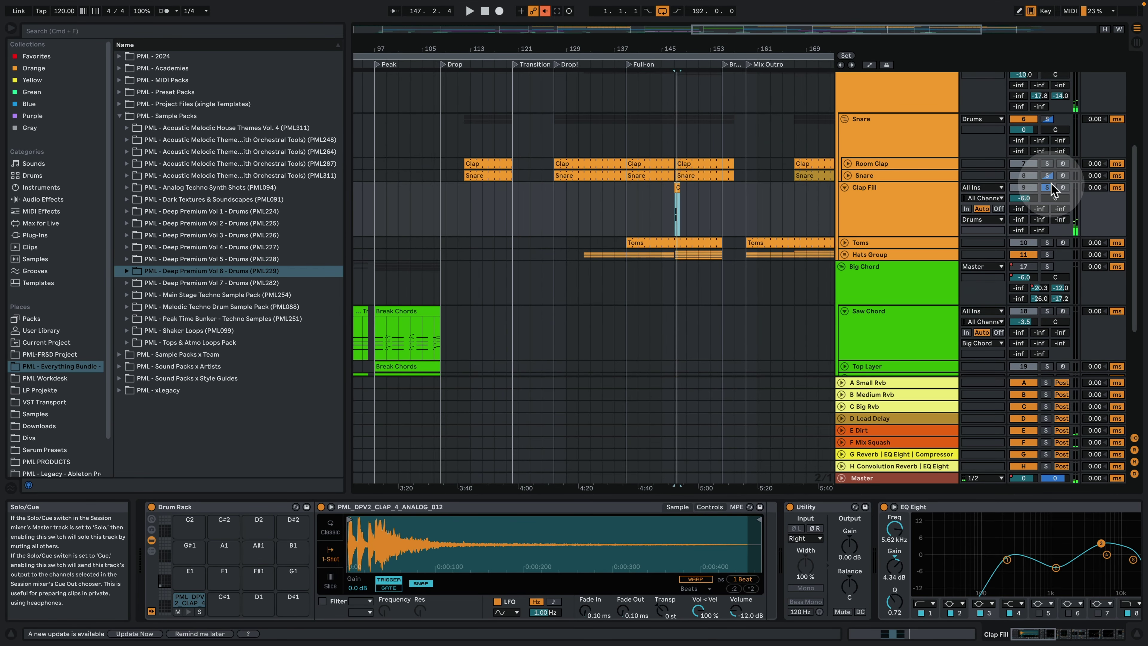
Listen to the Clap Fill in context with the other tracks in the bars leading through bar 147
{"action": "left_click", "coordinate": [673, 192]}
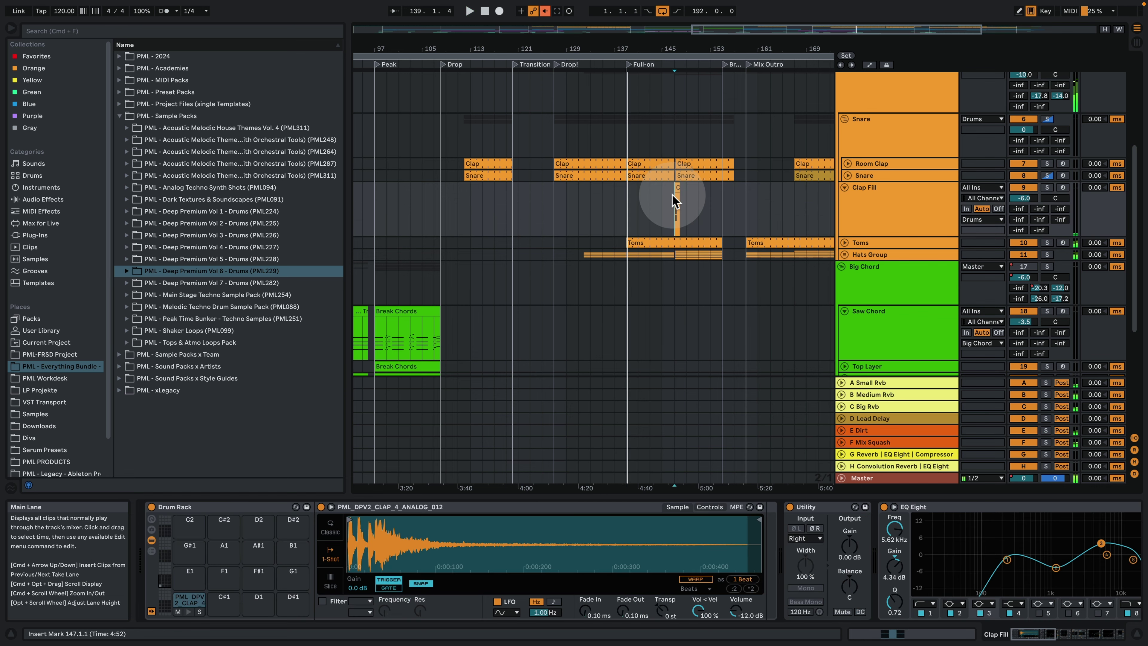
{"action": "left_click", "coordinate": [660, 188]}
{"action": "key", "text": "space"}
{"action": "key", "text": "space"}
{"action": "left_click_drag", "start_coordinate": [687, 52], "coordinate": [651, 44]}
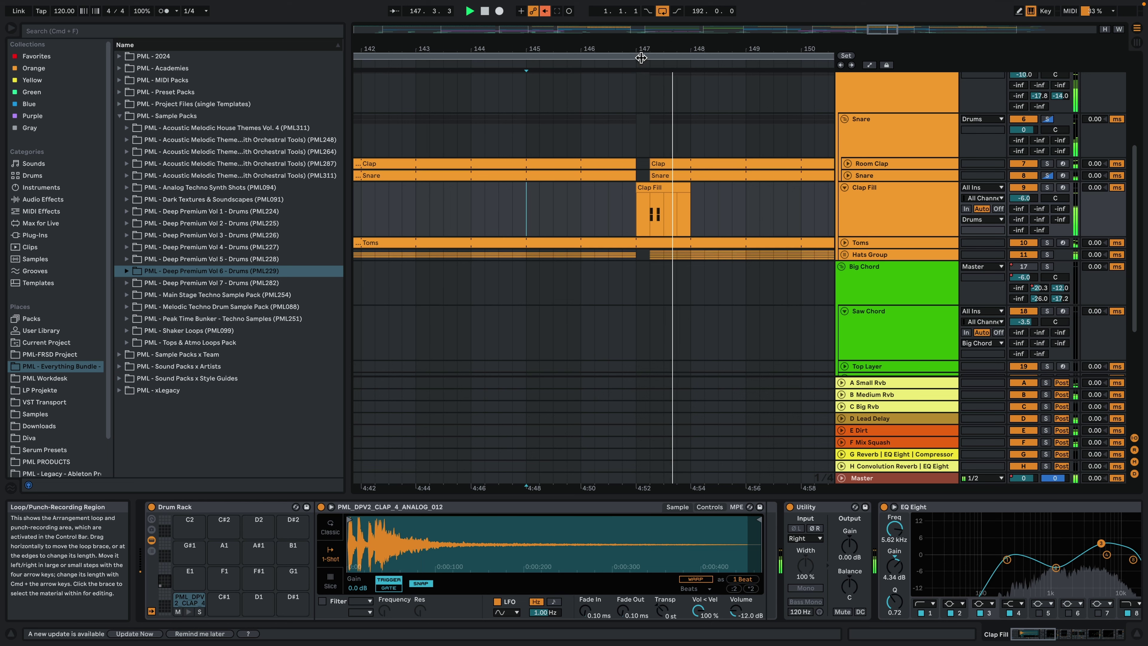
{"action": "left_click", "coordinate": [643, 150]}
{"action": "key", "text": "space"}
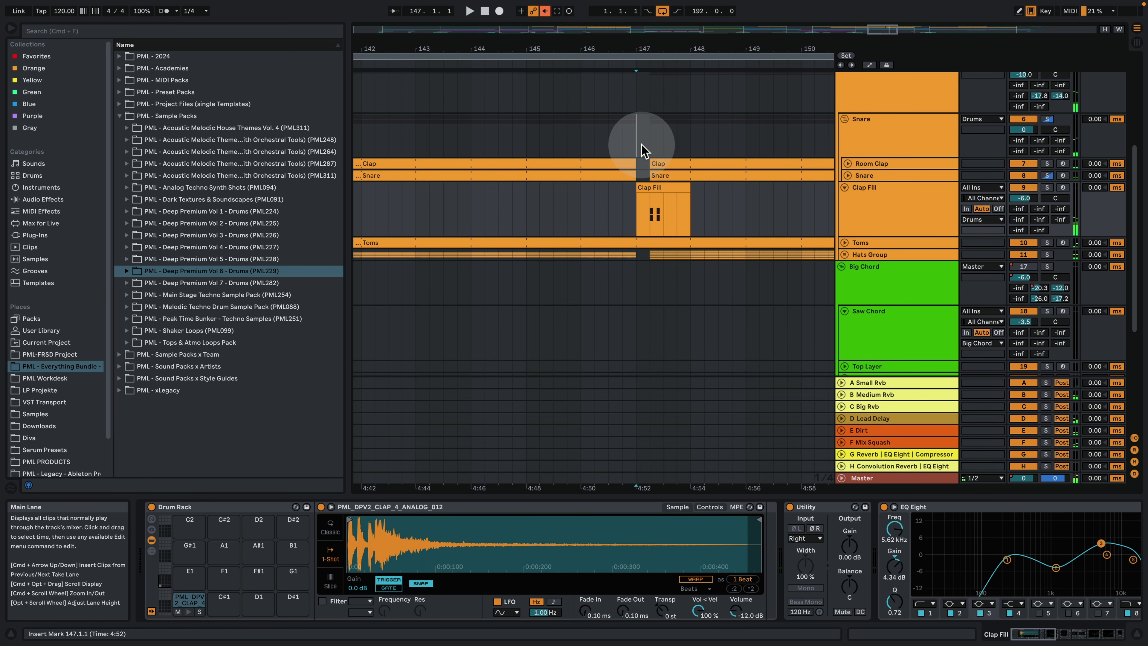
Zoom in on the Clap Fill clip and place the insert mark at 147.2.1 and at 147.1.1
{"action": "left_click", "coordinate": [654, 231]}
{"action": "left_click", "coordinate": [650, 220]}
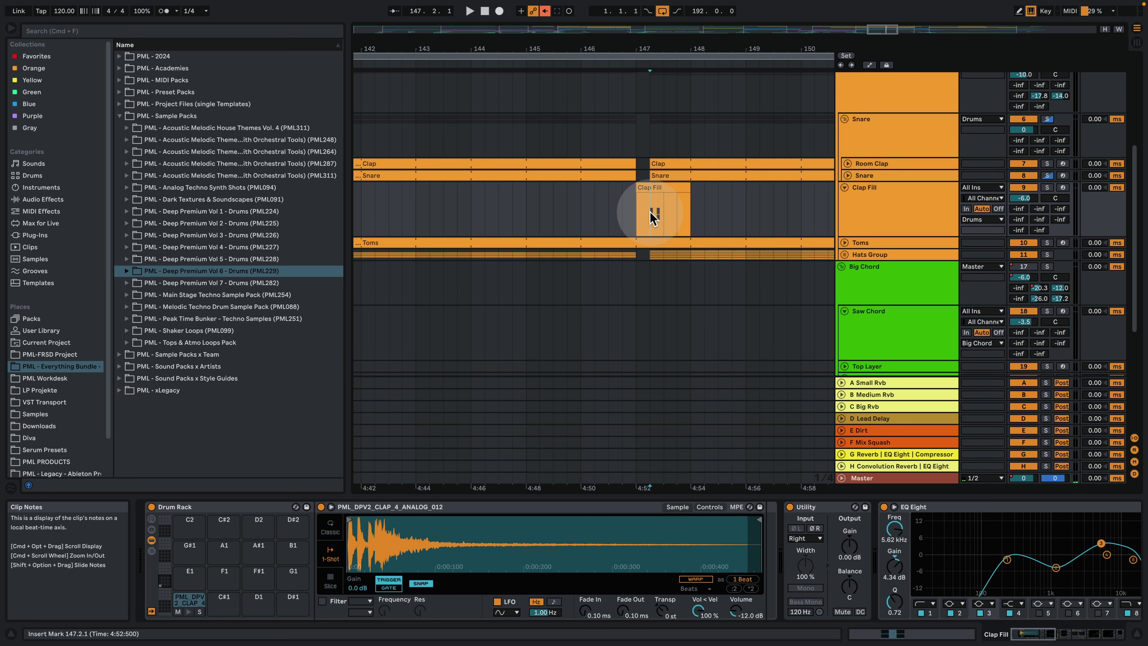
{"action": "left_click_drag", "start_coordinate": [662, 42], "coordinate": [658, 141]}
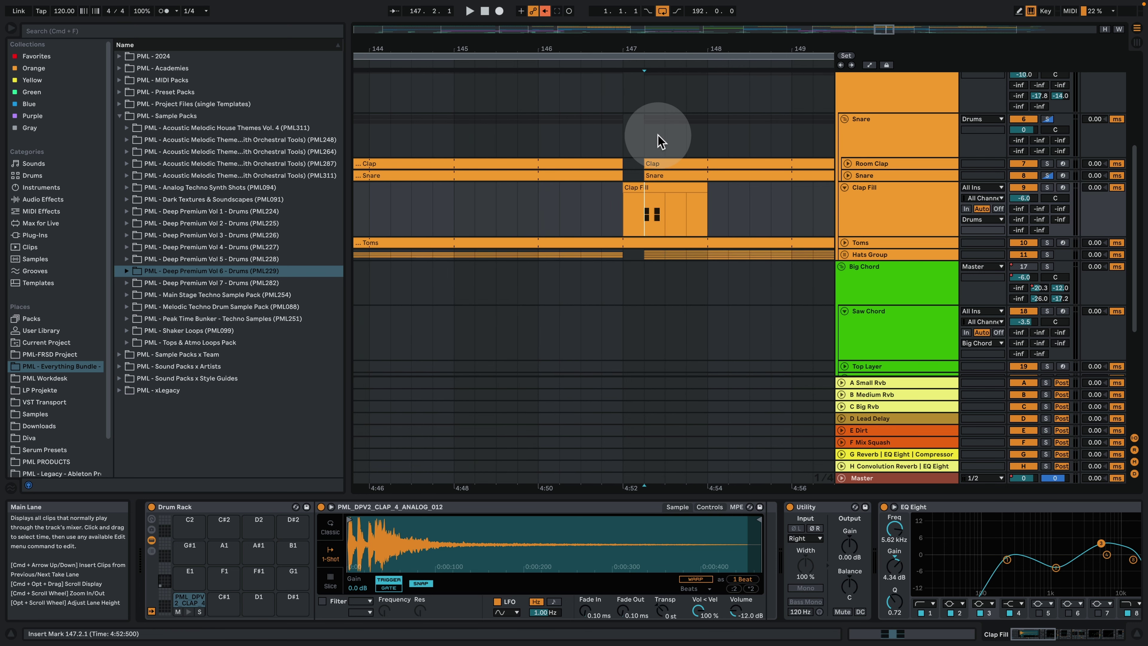
{"action": "left_click", "coordinate": [627, 201]}
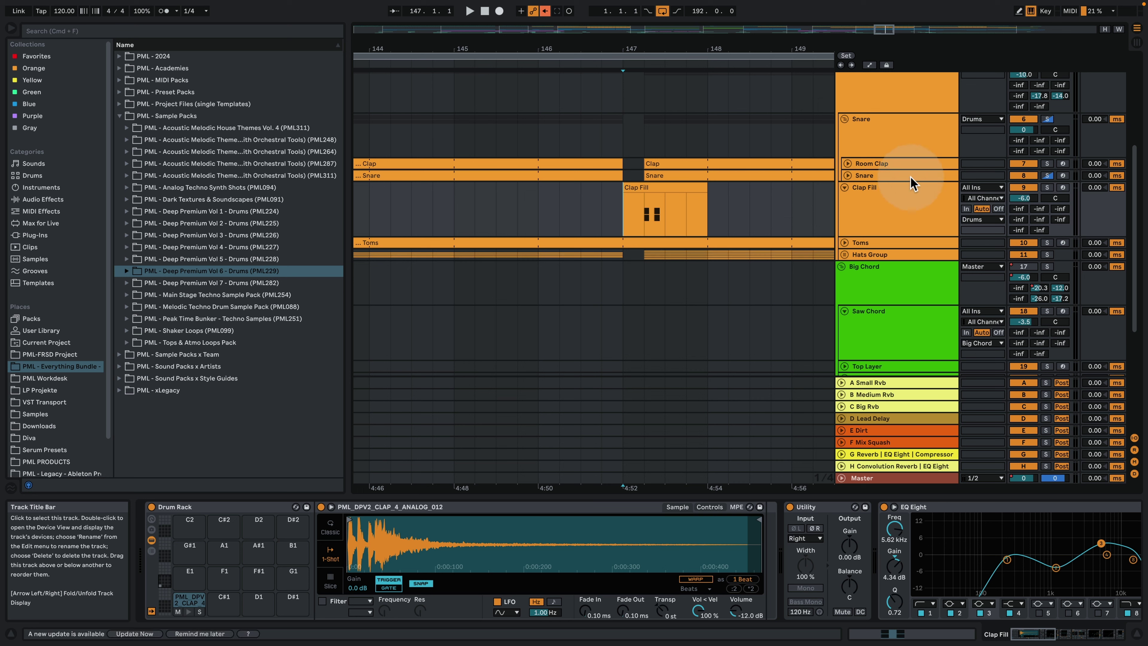
Preview the Clap Fill's PML_DPV2_CLAP_4 drum pad and examine its chain of Auto Filter, Ballad Reverb and EQ Eight devices
{"action": "left_click", "coordinate": [897, 199]}
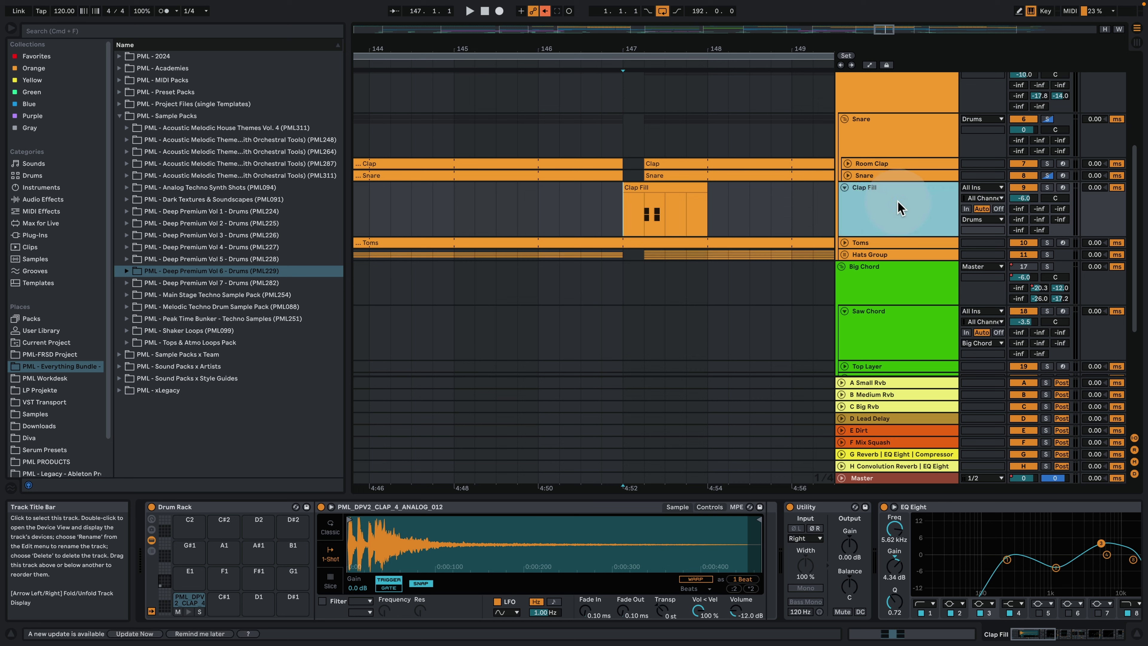
{"action": "left_click", "coordinate": [188, 612]}
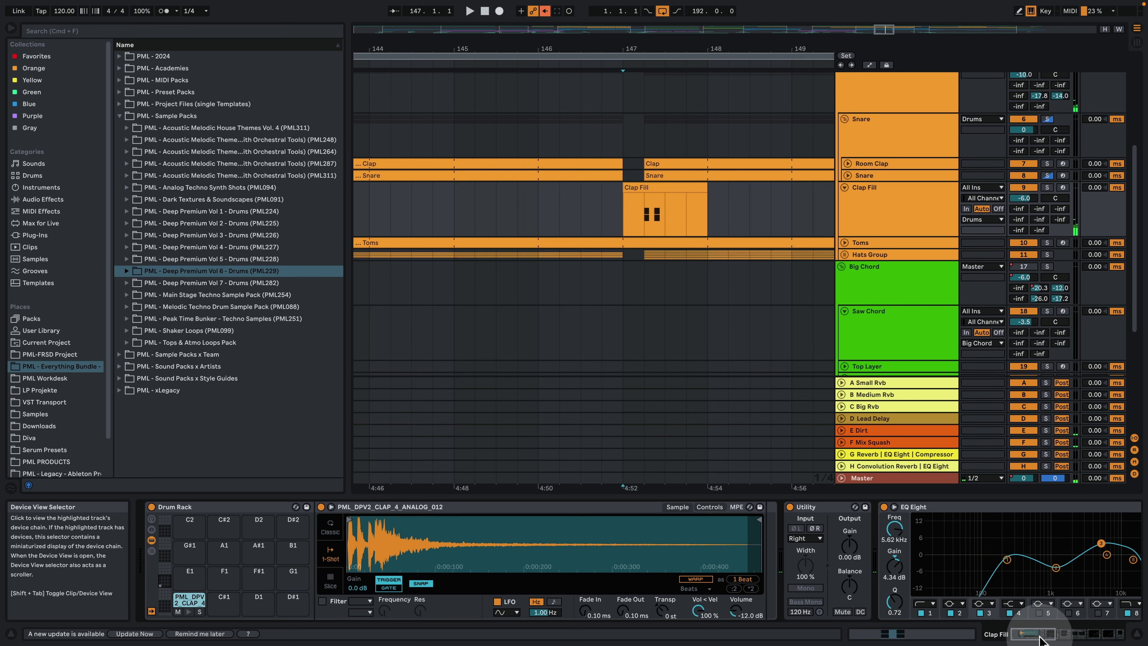
{"action": "left_click_drag", "start_coordinate": [1037, 635], "coordinate": [1077, 637]}
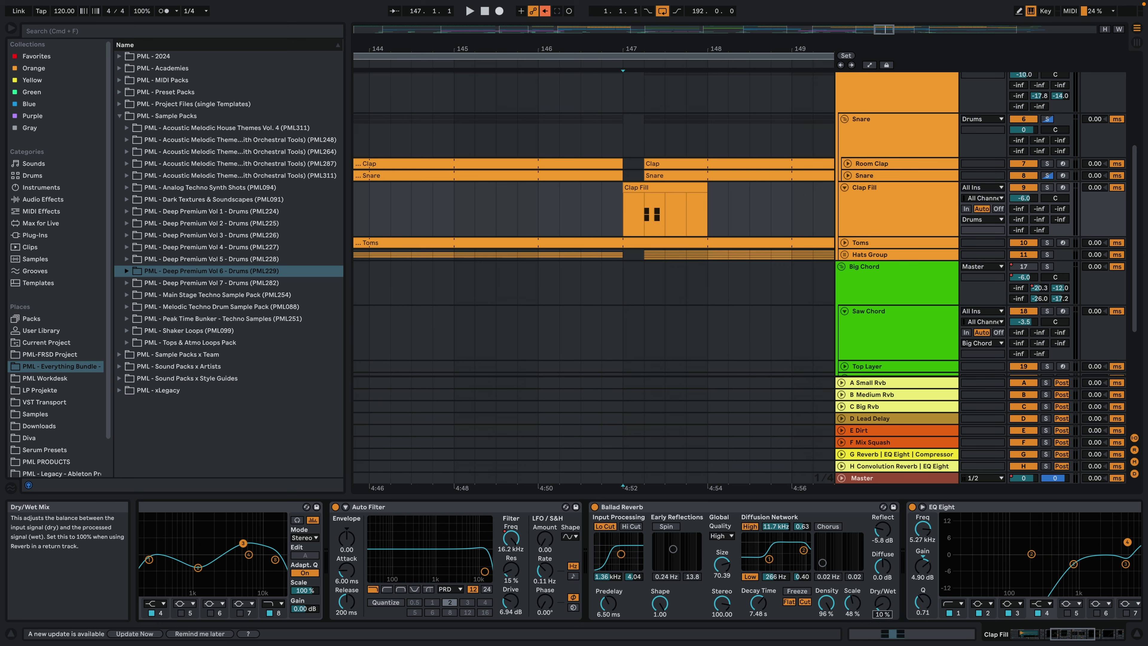
{"action": "mouse_move", "coordinate": [1074, 633]}
{"action": "left_mouse_down"}
{"action": "mouse_move", "coordinate": [1102, 636]}
{"action": "mouse_move", "coordinate": [1057, 639]}
{"action": "mouse_move", "coordinate": [1085, 639]}
{"action": "left_mouse_up"}
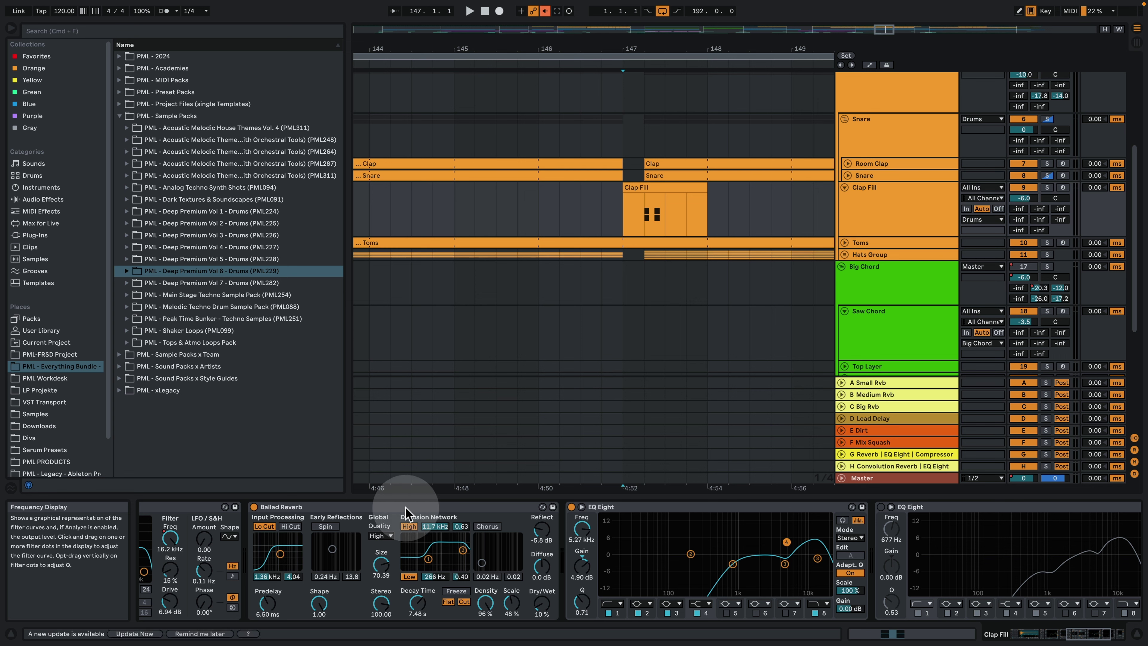
{"action": "left_click_drag", "start_coordinate": [1085, 632], "coordinate": [1070, 632]}
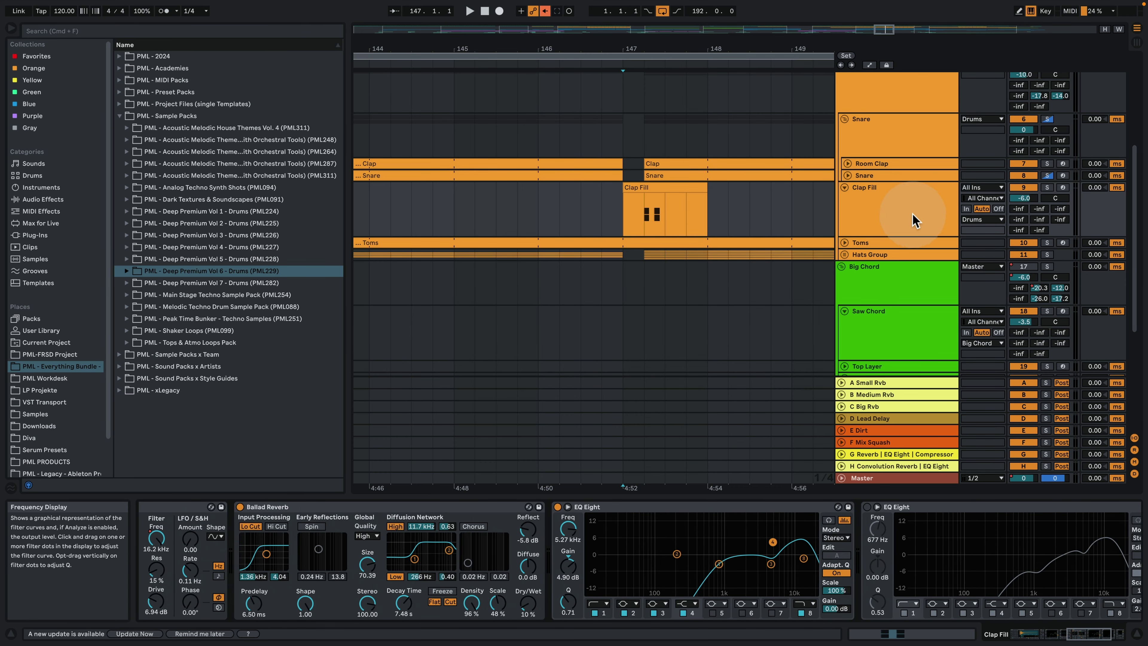
Unfold and solo the Toms track and listen to it from bar 147
{"action": "left_click", "coordinate": [886, 245]}
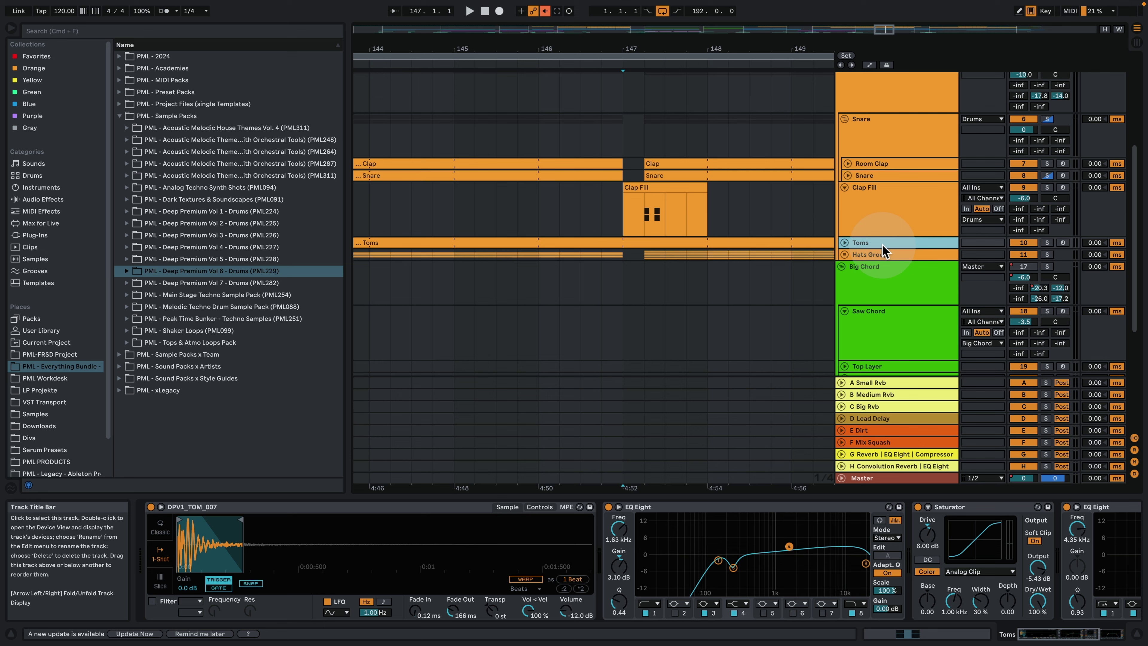
{"action": "left_click", "coordinate": [844, 242]}
{"action": "left_click", "coordinate": [1047, 243]}
{"action": "left_click", "coordinate": [631, 261]}
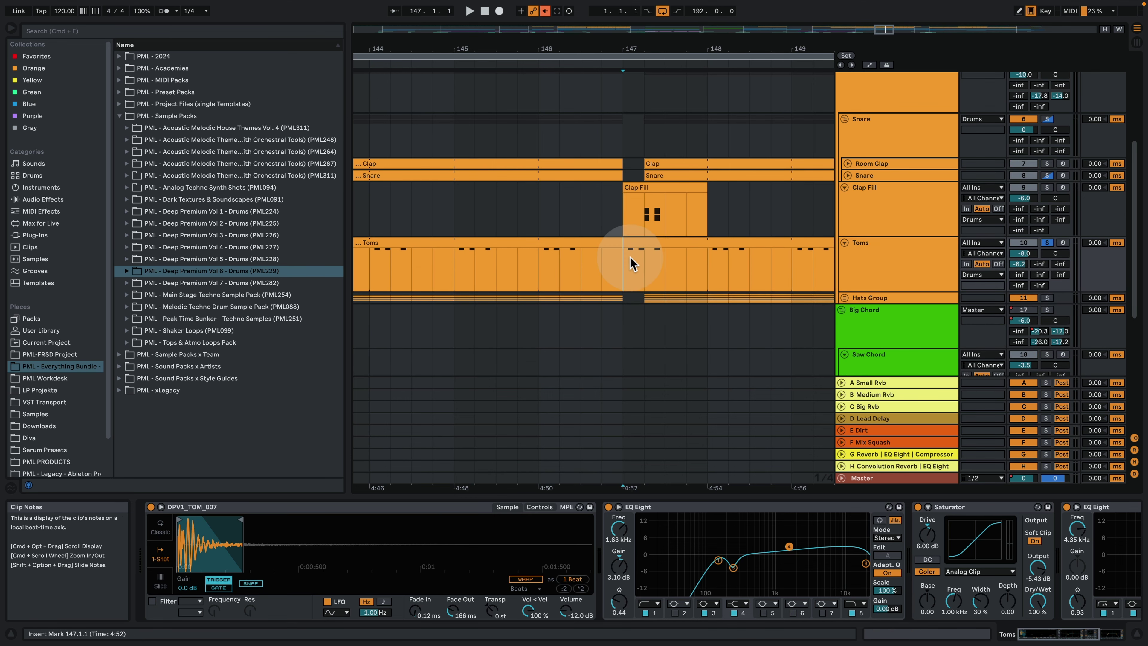
{"action": "key", "text": "space"}
{"action": "key", "text": "space"}
{"action": "key", "text": "space"}
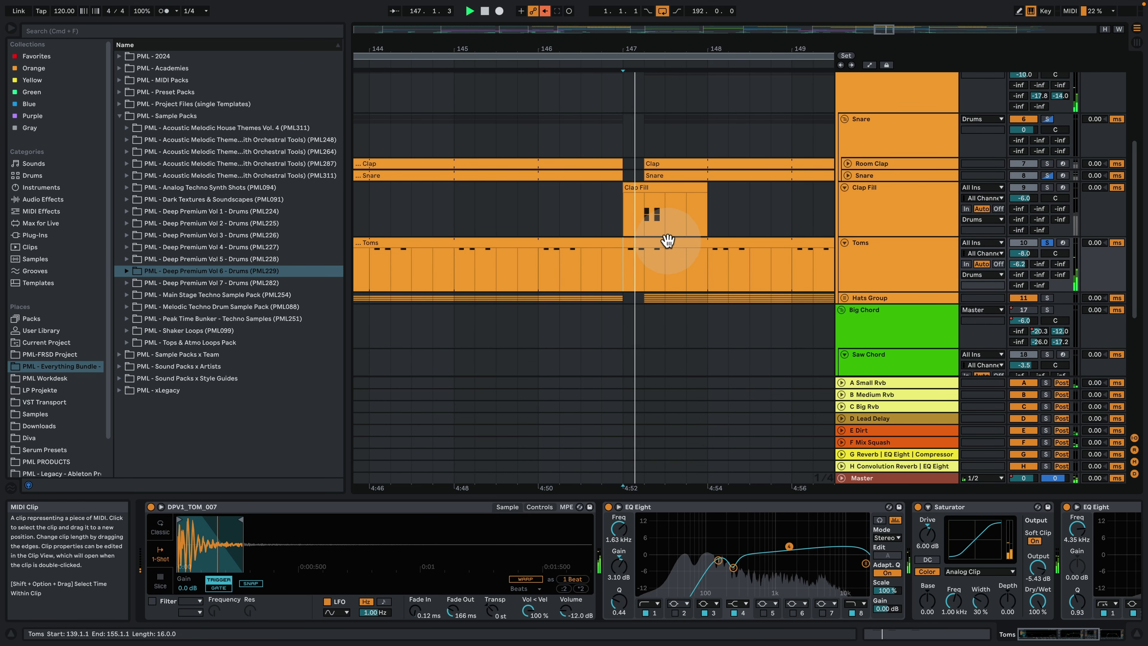
Open the Toms clip's notes, enlarge the Velocity lane, and examine the velocities of the three C3 notes
{"action": "double_click", "coordinate": [668, 241]}
{"action": "left_click", "coordinate": [523, 240]}
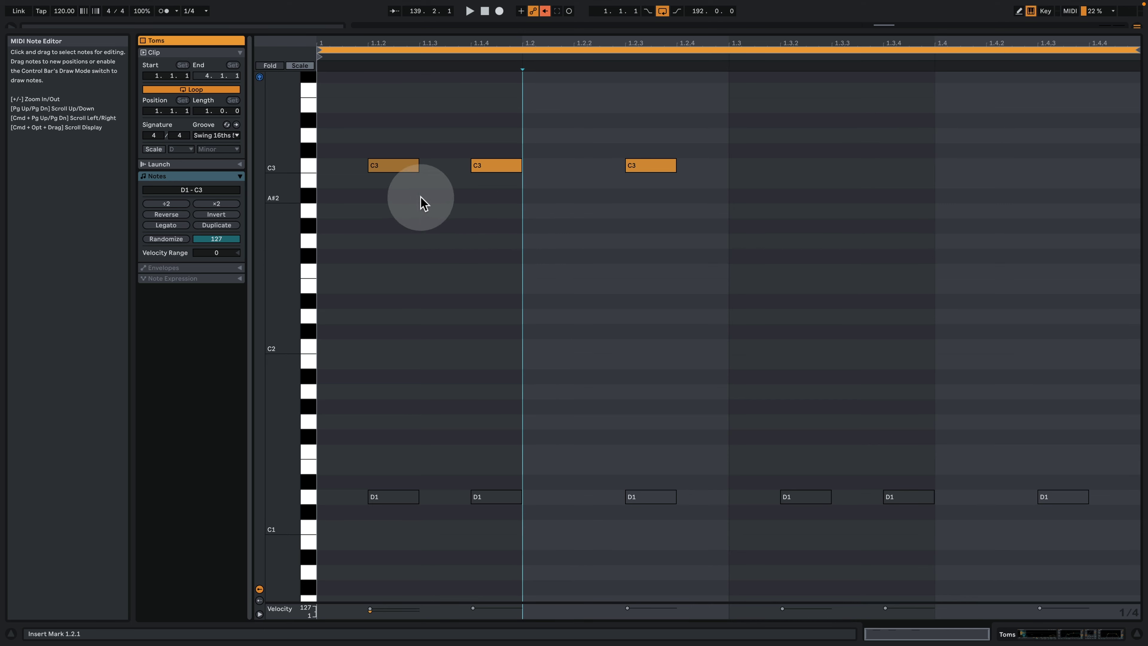
{"action": "left_click_drag", "start_coordinate": [374, 156], "coordinate": [659, 352]}
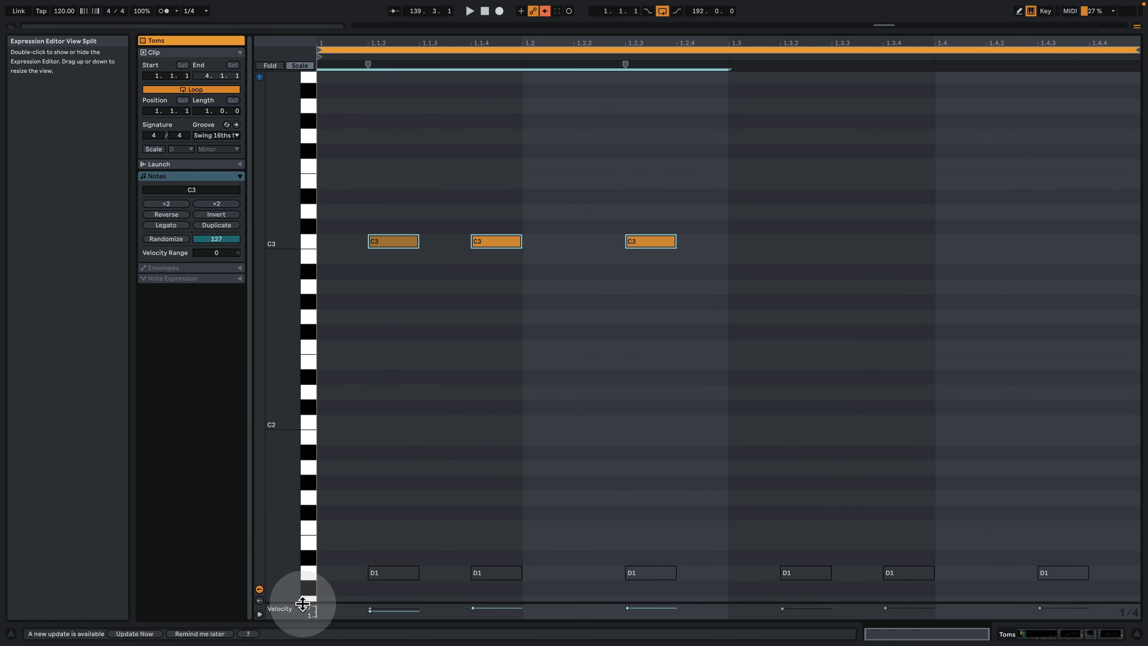
{"action": "left_click_drag", "start_coordinate": [305, 603], "coordinate": [307, 436]}
{"action": "left_click", "coordinate": [461, 379]}
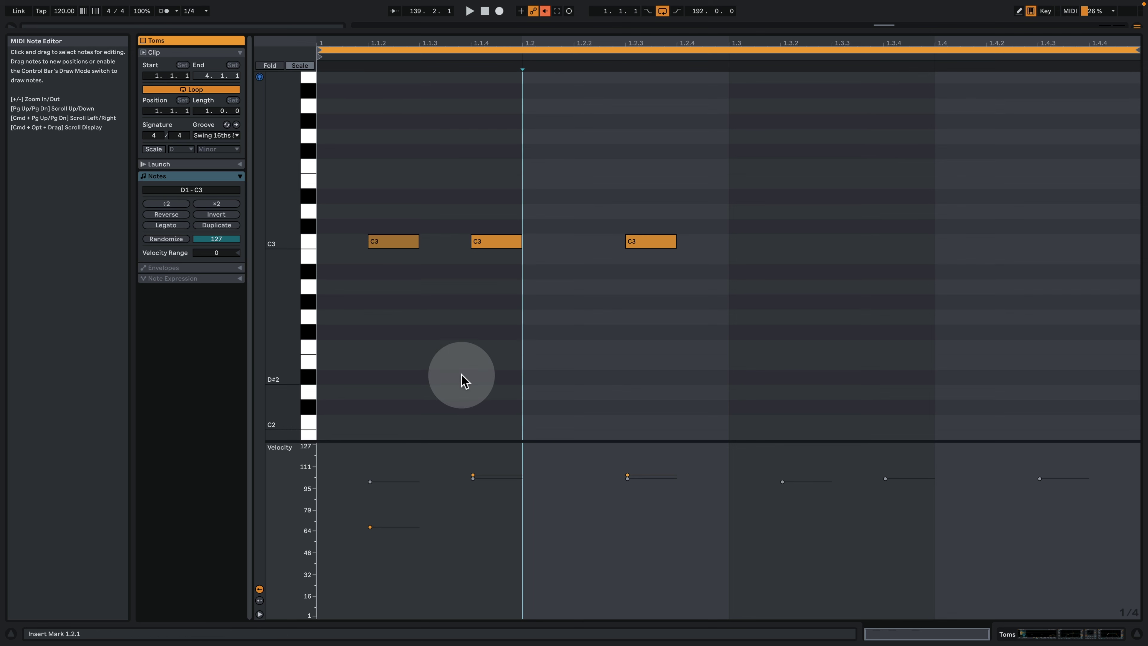
{"action": "left_click_drag", "start_coordinate": [408, 169], "coordinate": [664, 411]}
{"action": "left_click", "coordinate": [651, 380]}
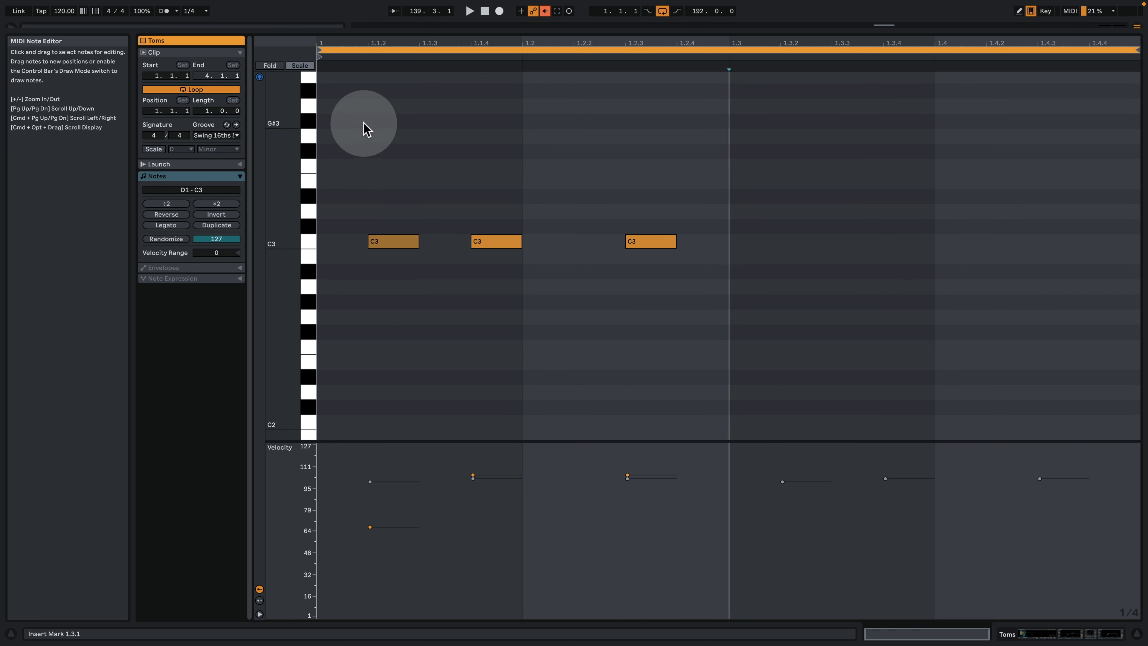
Set the Toms clip's note editor to a fixed 1/16 grid
{"action": "left_click_drag", "start_coordinate": [365, 123], "coordinate": [686, 325]}
{"action": "right_click", "coordinate": [686, 325]}
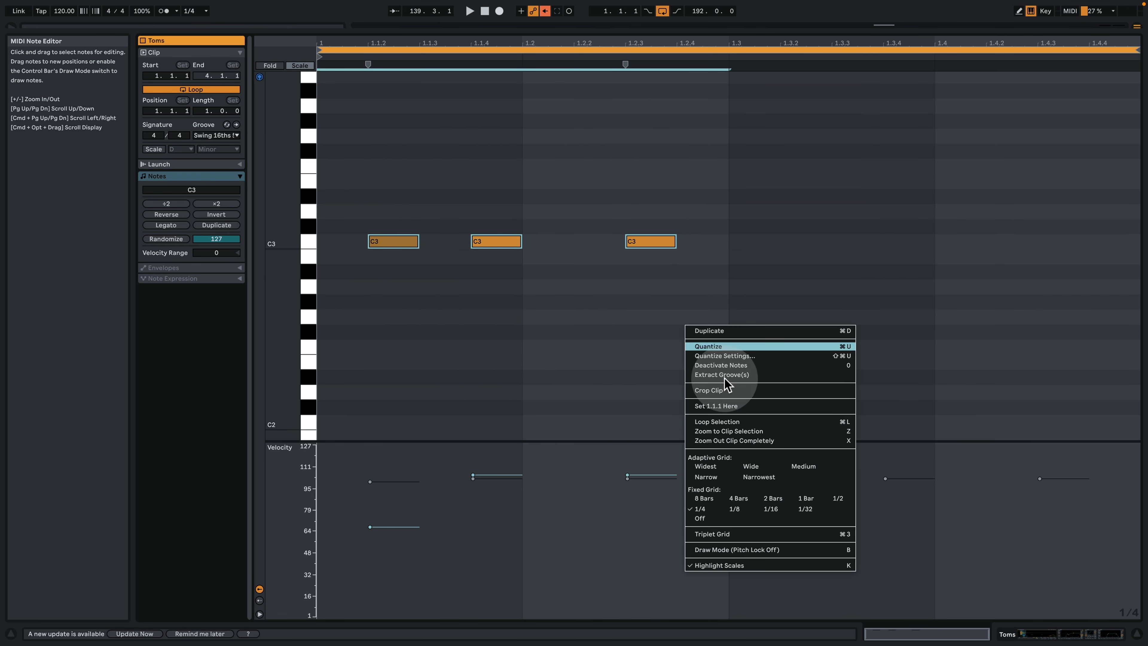
{"action": "left_click", "coordinate": [784, 510]}
{"action": "left_click", "coordinate": [646, 300]}
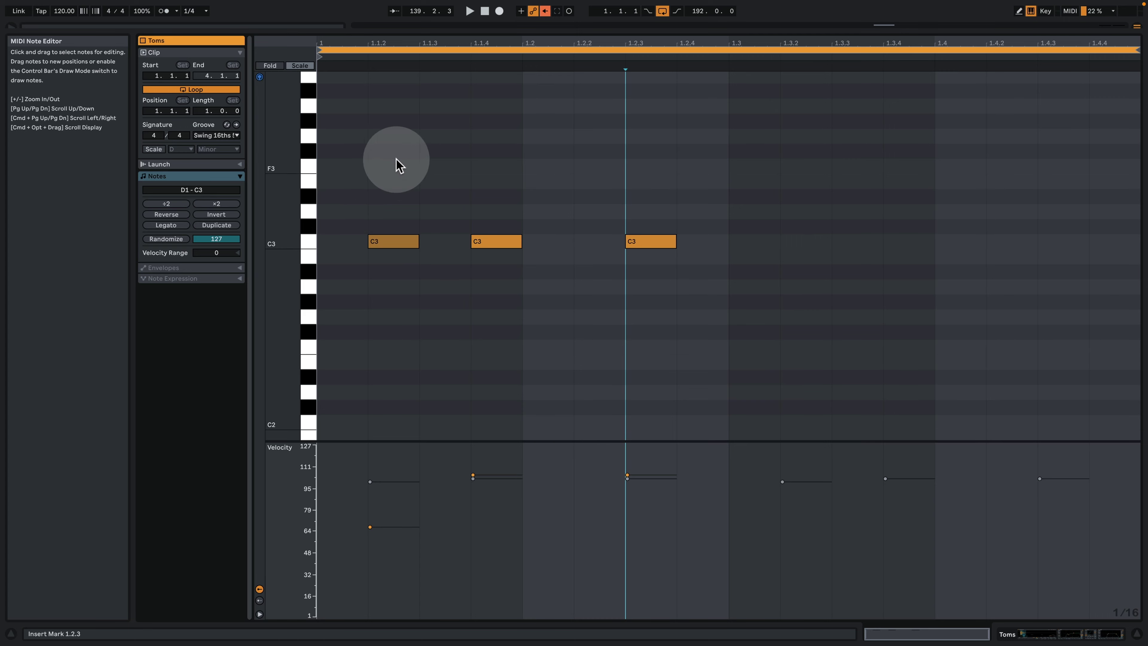
Listen to the Toms clip's notes and return to the arrangement and the Toms device chain
{"action": "left_click", "coordinate": [401, 174]}
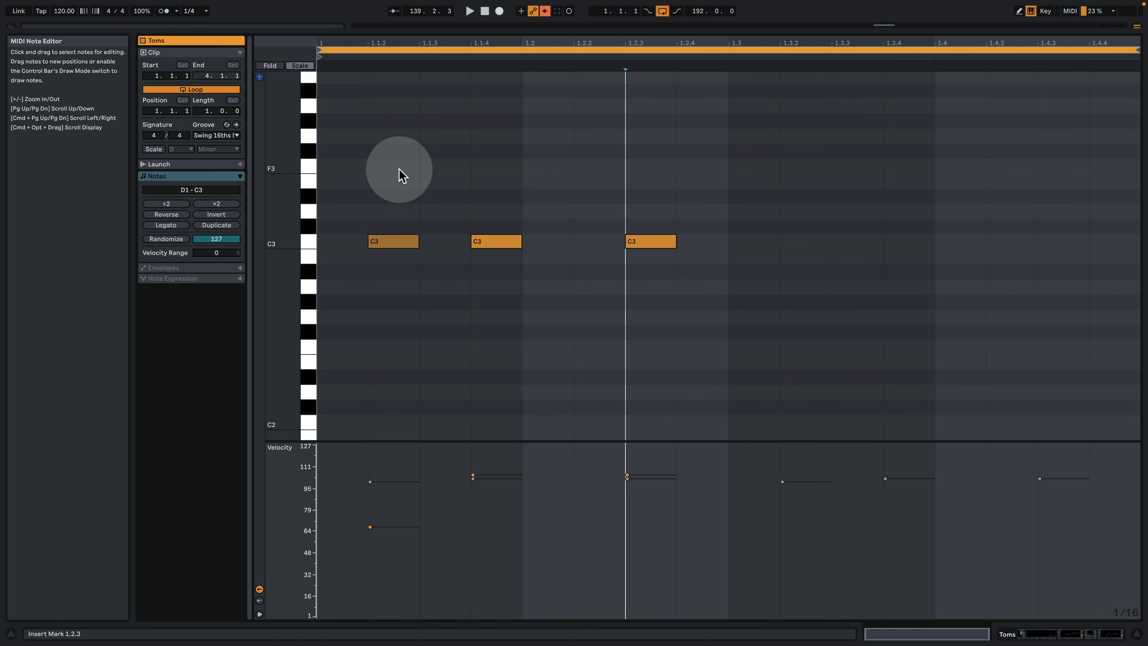
{"action": "key", "text": "space"}
{"action": "left_click", "coordinate": [723, 525]}
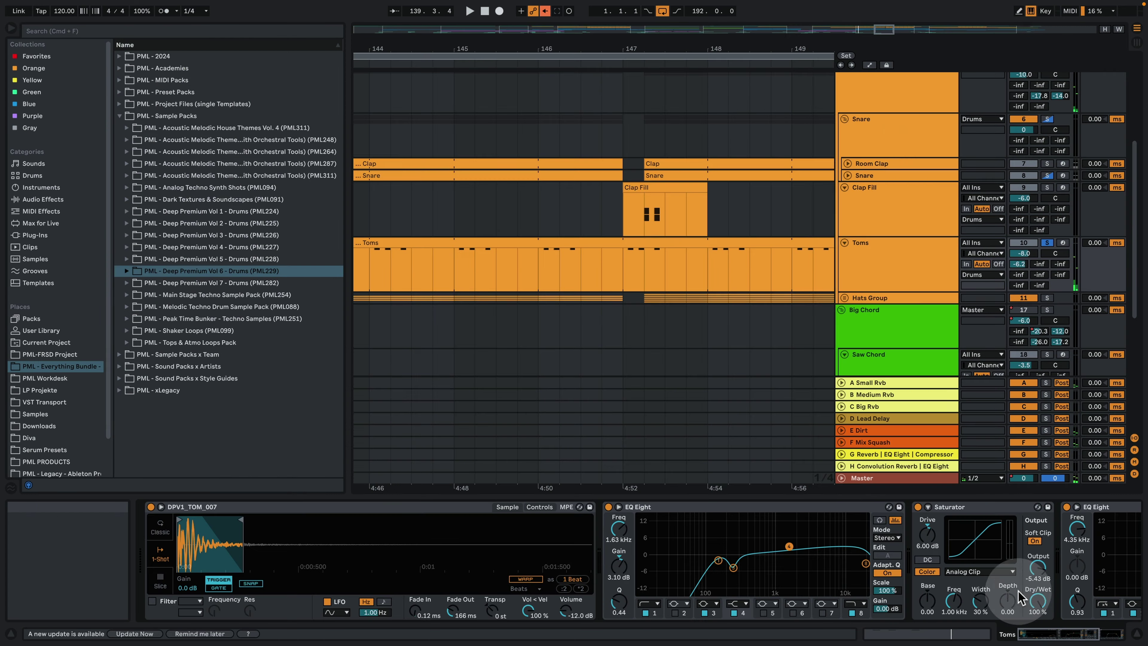
Solo the Bassline track together with the Toms and listen to how the two interact
{"action": "scroll", "coordinate": [863, 210], "scroll_direction": "up", "scroll_amount": 5}
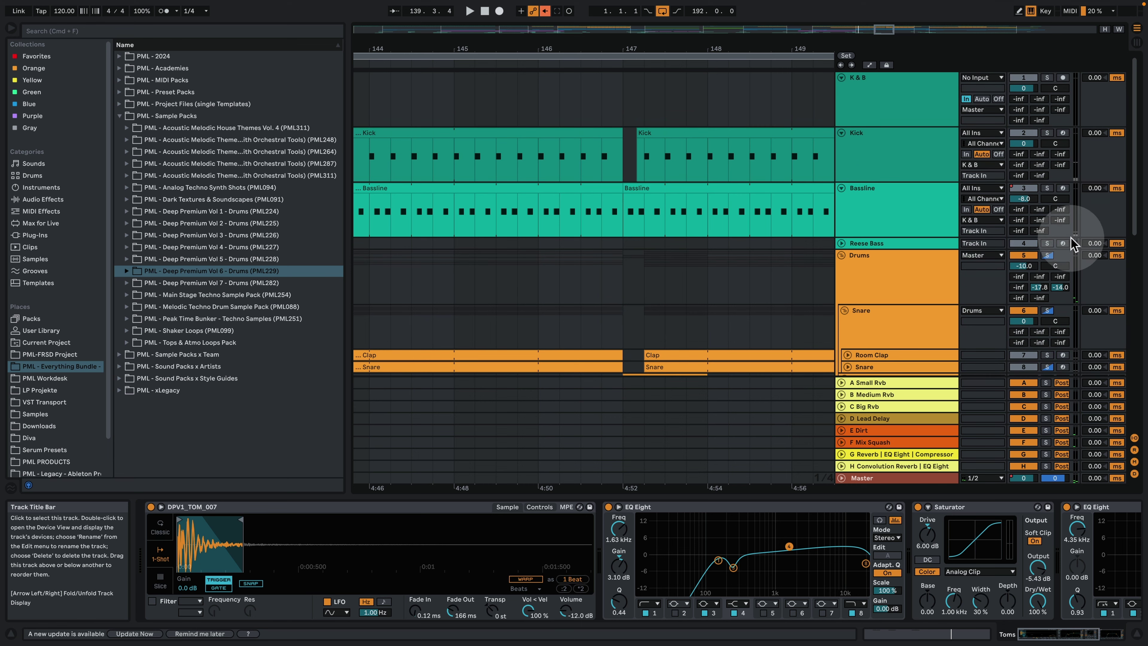
{"action": "left_click", "coordinate": [1047, 188]}
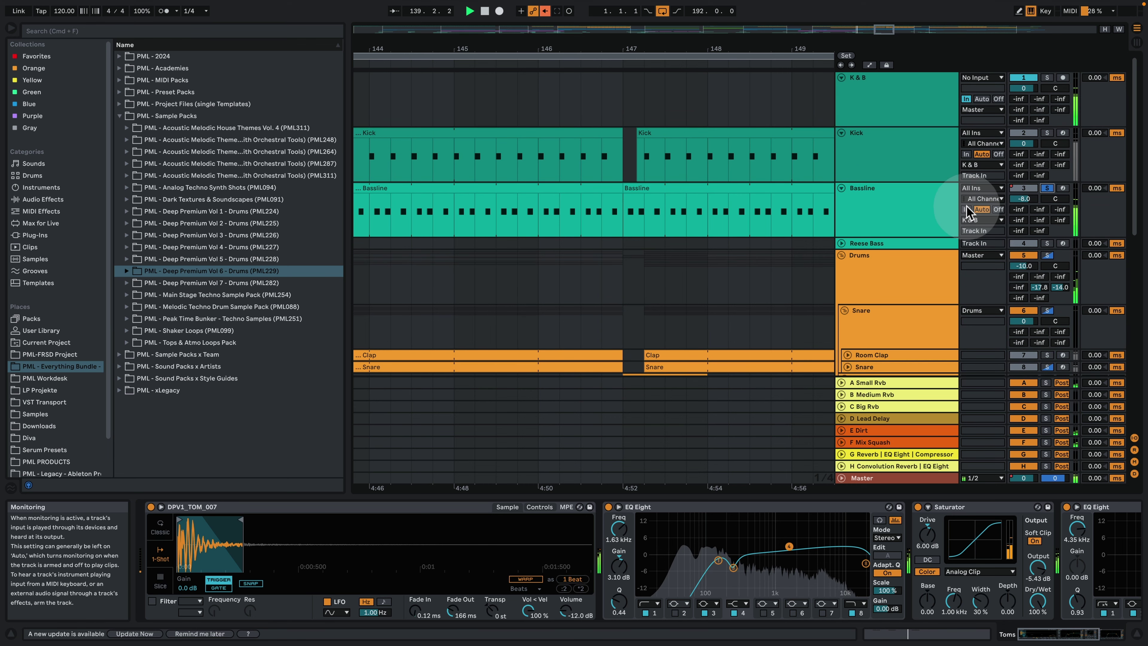
{"action": "scroll", "coordinate": [661, 211], "scroll_direction": "down", "scroll_amount": 3}
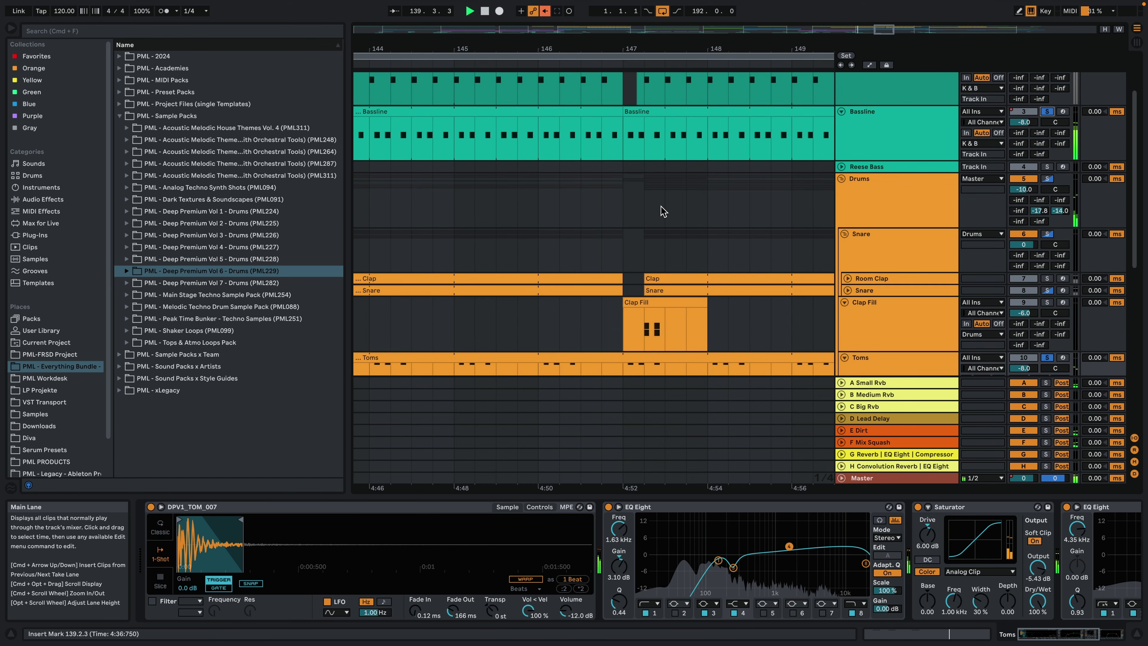
{"action": "scroll", "coordinate": [667, 274], "scroll_direction": "down", "scroll_amount": 4}
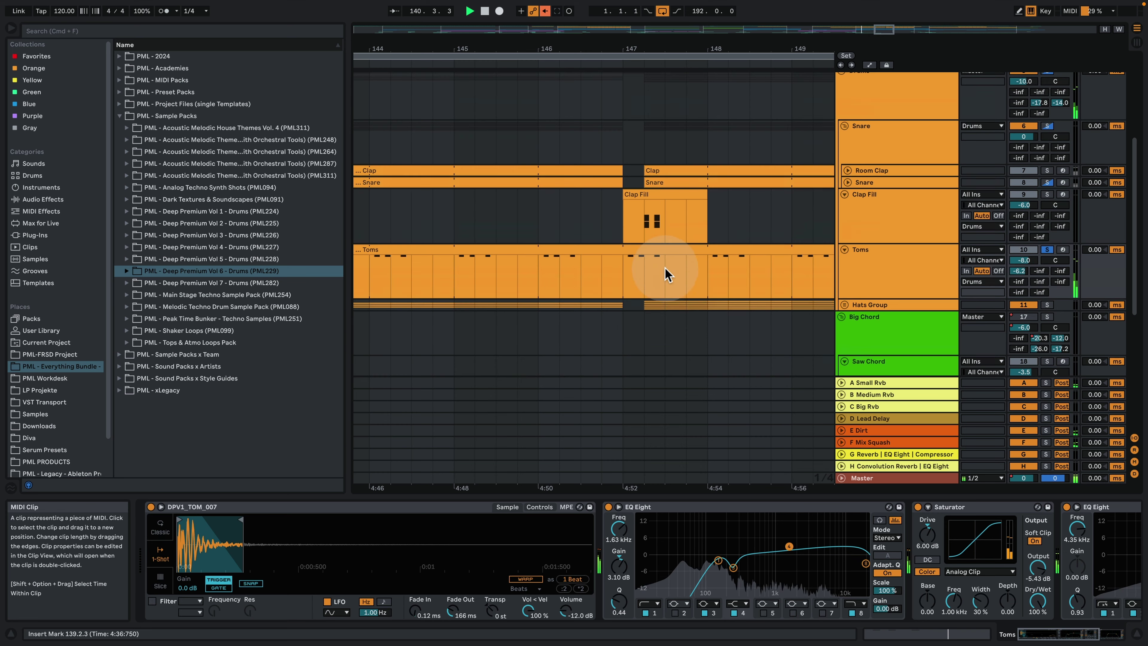
{"action": "key", "text": "space"}
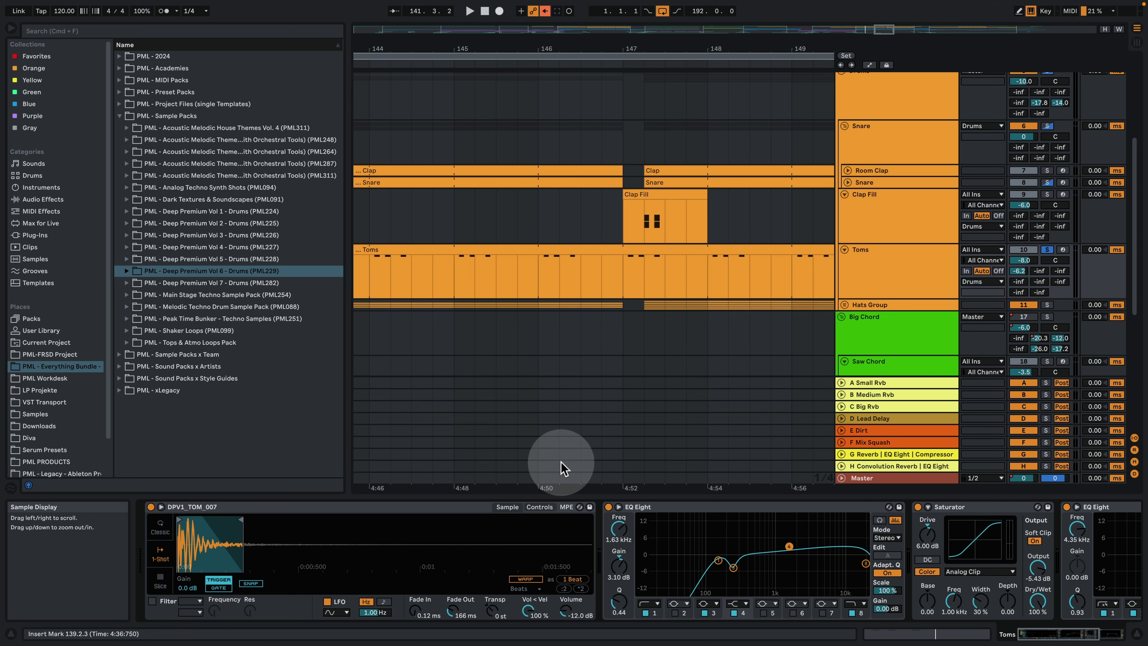
Solo the whole K & B group together with the Toms track and listen to the kick, bass and toms
{"action": "scroll", "coordinate": [994, 316], "scroll_direction": "up", "scroll_amount": 3}
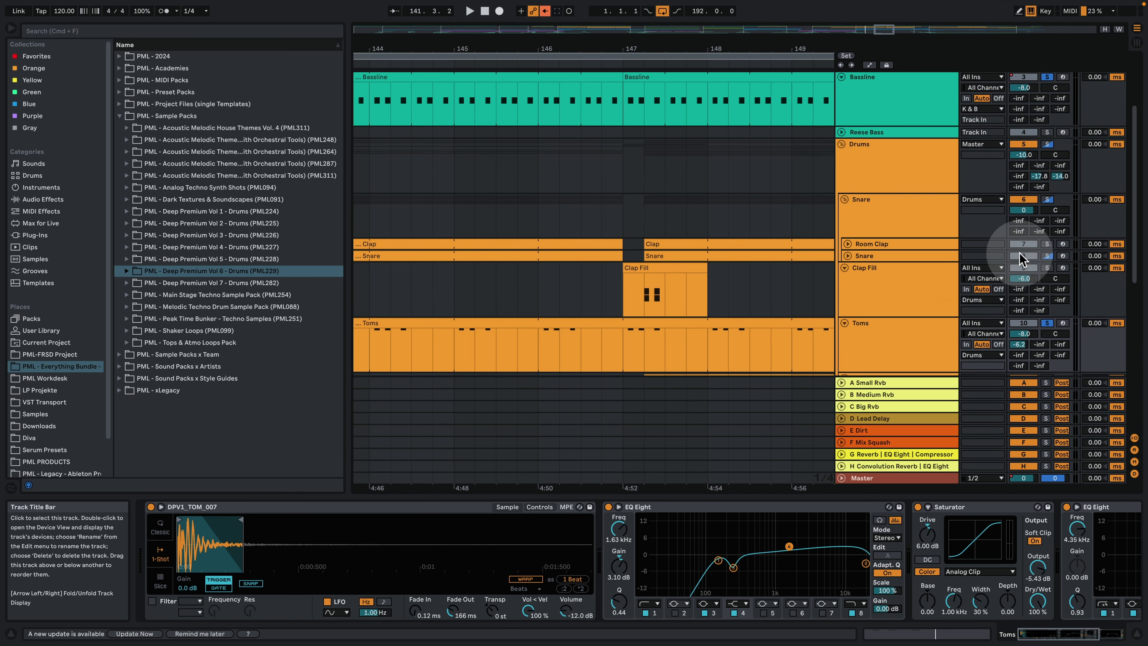
{"action": "left_click", "coordinate": [1047, 322]}
{"action": "scroll", "coordinate": [736, 271], "scroll_direction": "up", "scroll_amount": 4}
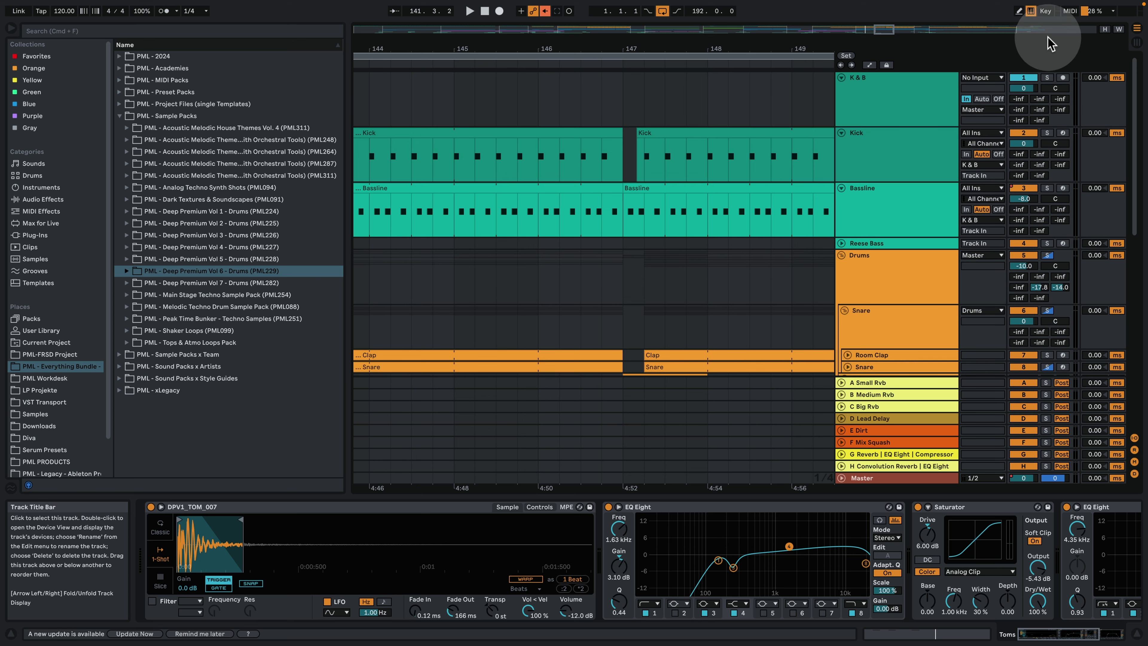
{"action": "left_click", "coordinate": [1047, 78]}
{"action": "scroll", "coordinate": [881, 357], "scroll_direction": "down", "scroll_amount": 4}
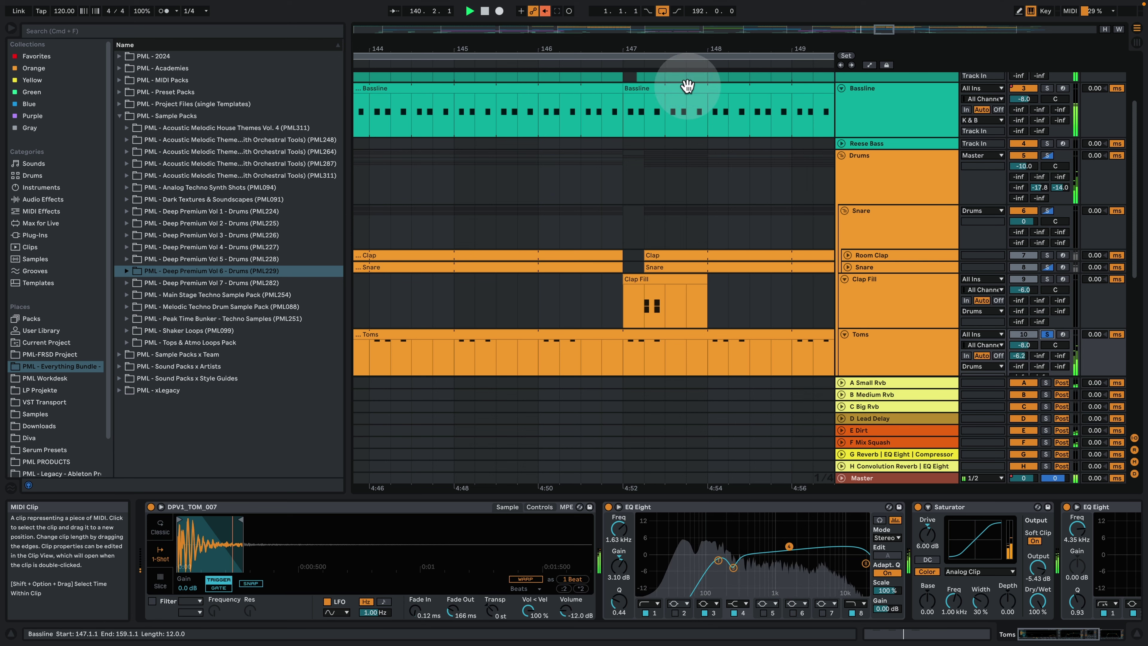
{"action": "scroll", "coordinate": [668, 189], "scroll_direction": "down", "scroll_amount": 4}
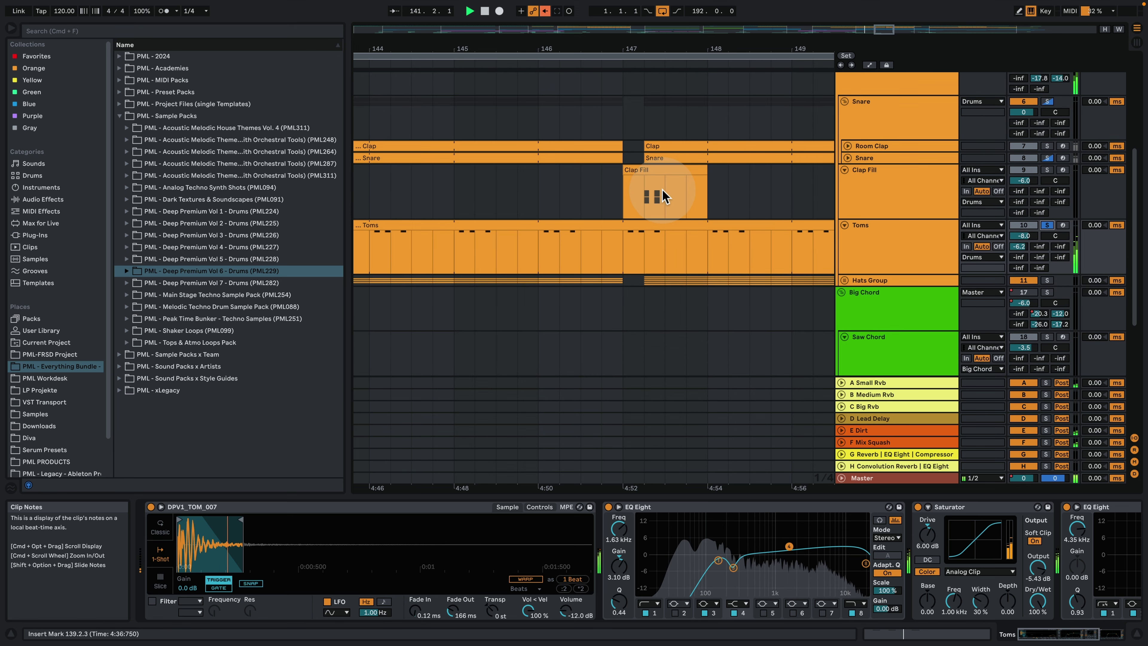
Unfold the Hats Group, stop playback, and frame the arrangement around the first Fast Hihat clip at bar 132
{"action": "left_click", "coordinate": [845, 281]}
{"action": "scroll", "coordinate": [661, 124], "scroll_direction": "down", "scroll_amount": 3}
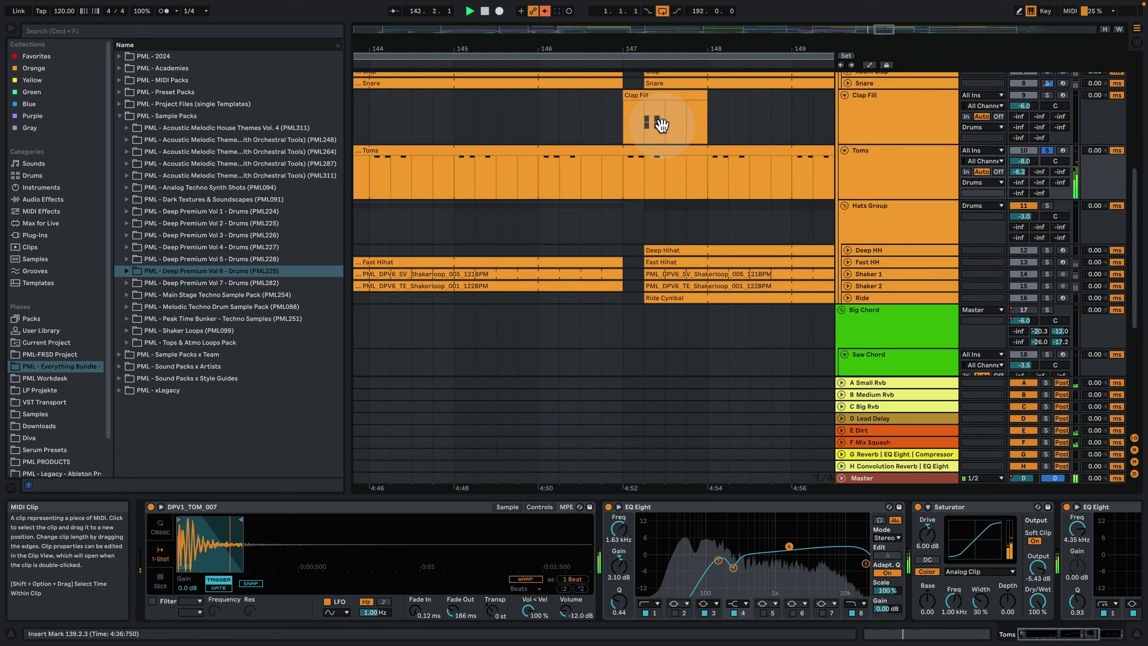
{"action": "left_click_drag", "start_coordinate": [633, 48], "coordinate": [633, 9]}
{"action": "key", "text": "space"}
{"action": "left_click", "coordinate": [402, 264]}
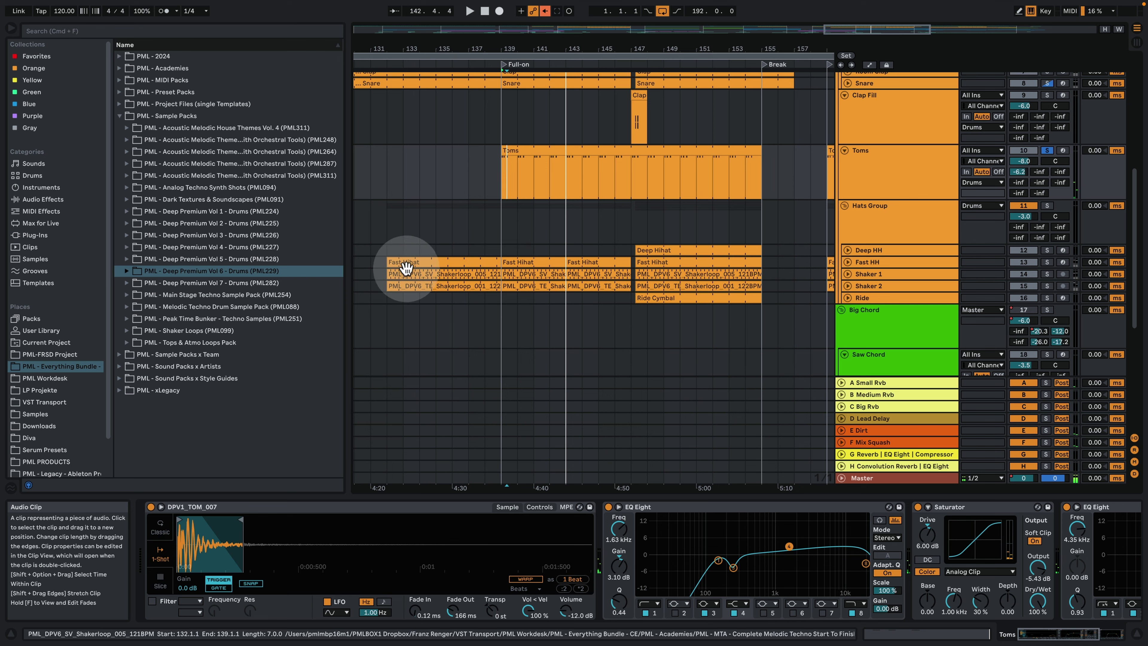
{"action": "left_click_drag", "start_coordinate": [410, 46], "coordinate": [410, 68]}
{"action": "left_click_drag", "start_coordinate": [499, 48], "coordinate": [538, 49]}
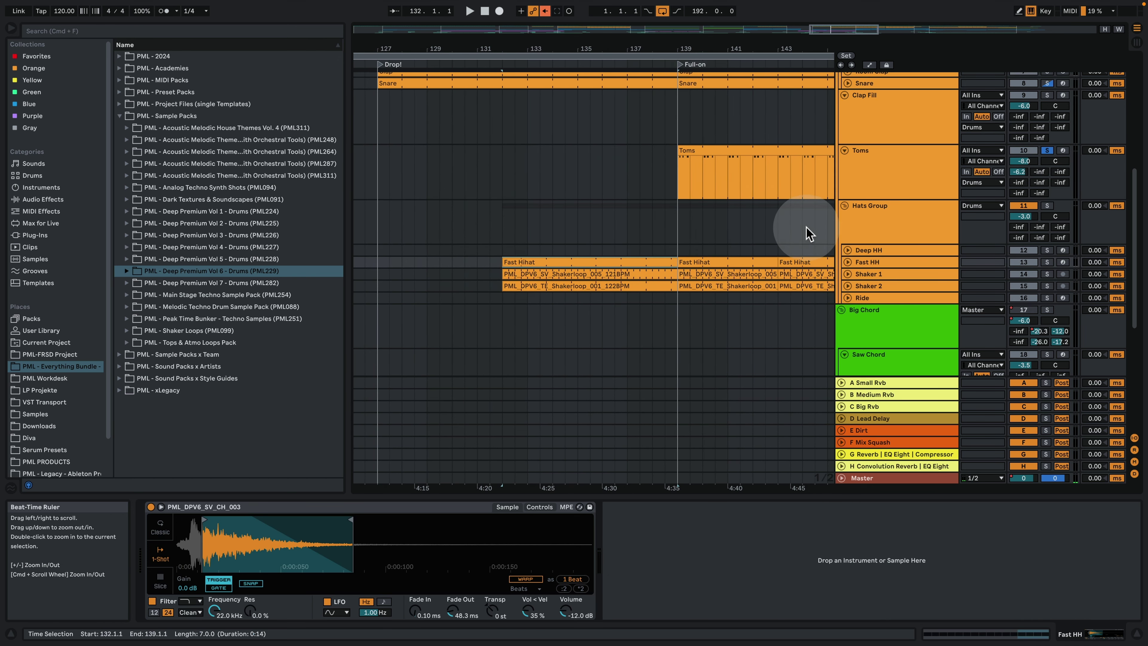
Unfold and solo the Fast HH track and listen to its Fast Hihat clip from bar 132
{"action": "left_click", "coordinate": [847, 262]}
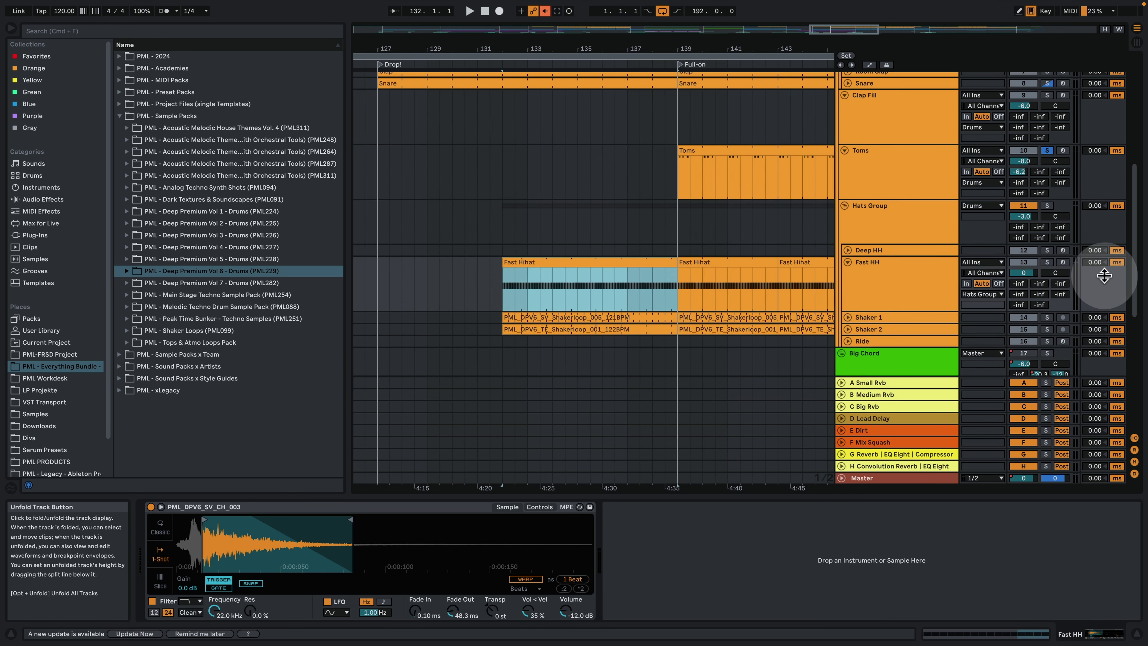
{"action": "left_click", "coordinate": [1047, 262]}
{"action": "double_click", "coordinate": [522, 262]}
{"action": "key", "text": "space"}
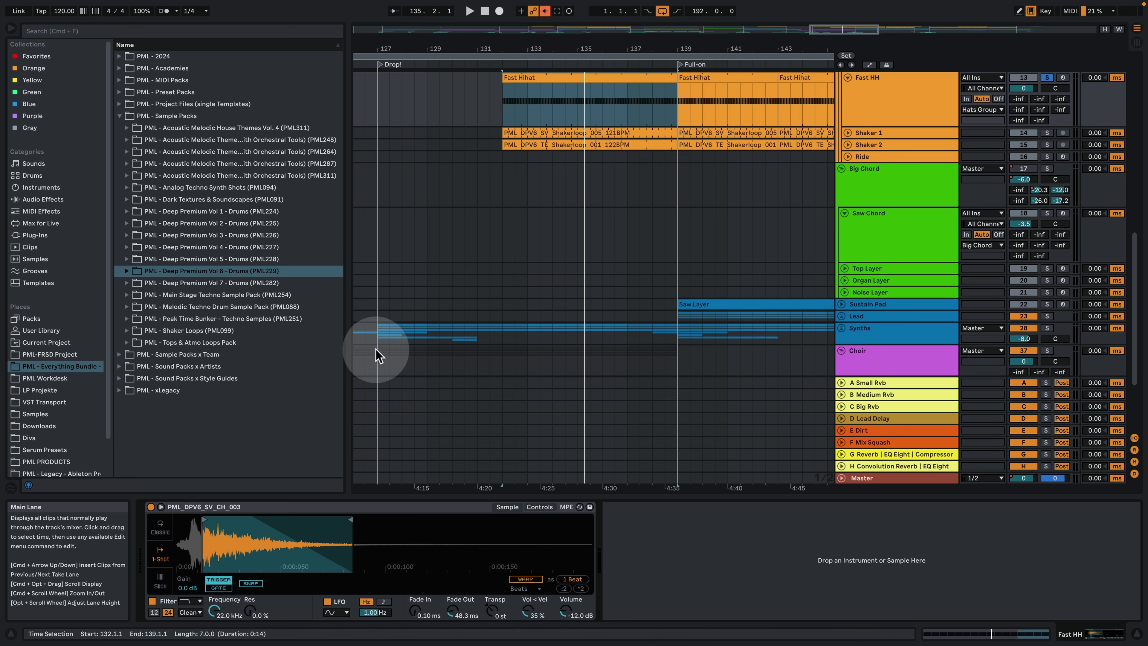
{"action": "left_click", "coordinate": [510, 264]}
{"action": "key", "text": "space"}
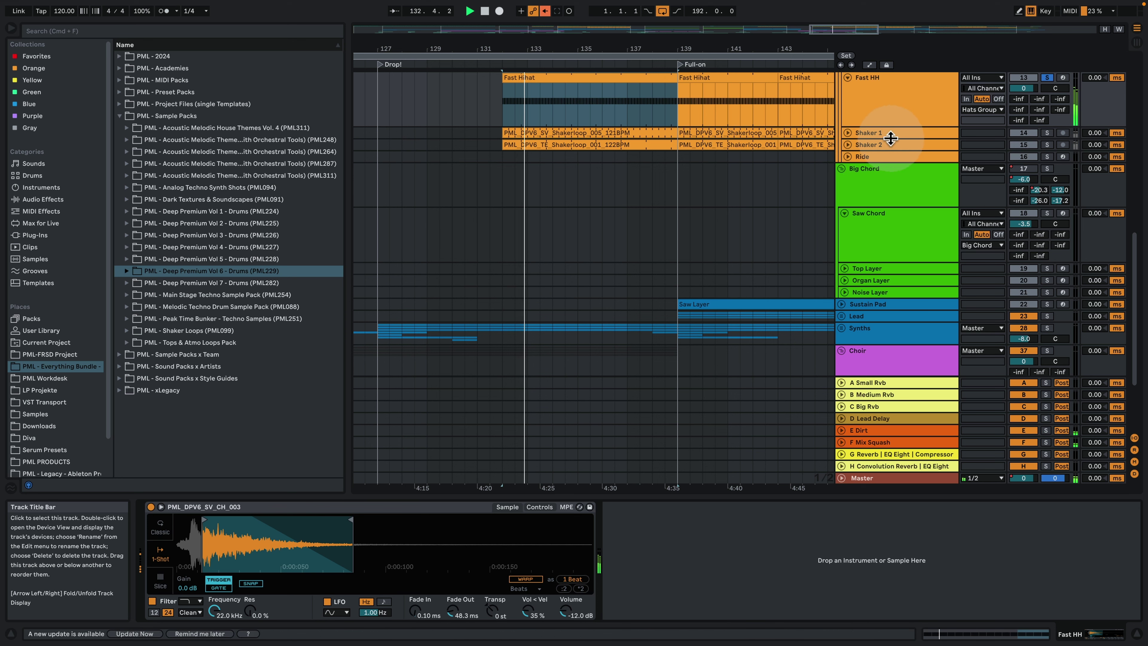
Unfold and solo the Shaker 1 track, listen to its shaker loop, and unfold the Shaker 2 track
{"action": "left_click", "coordinate": [873, 133]}
{"action": "left_click", "coordinate": [848, 133]}
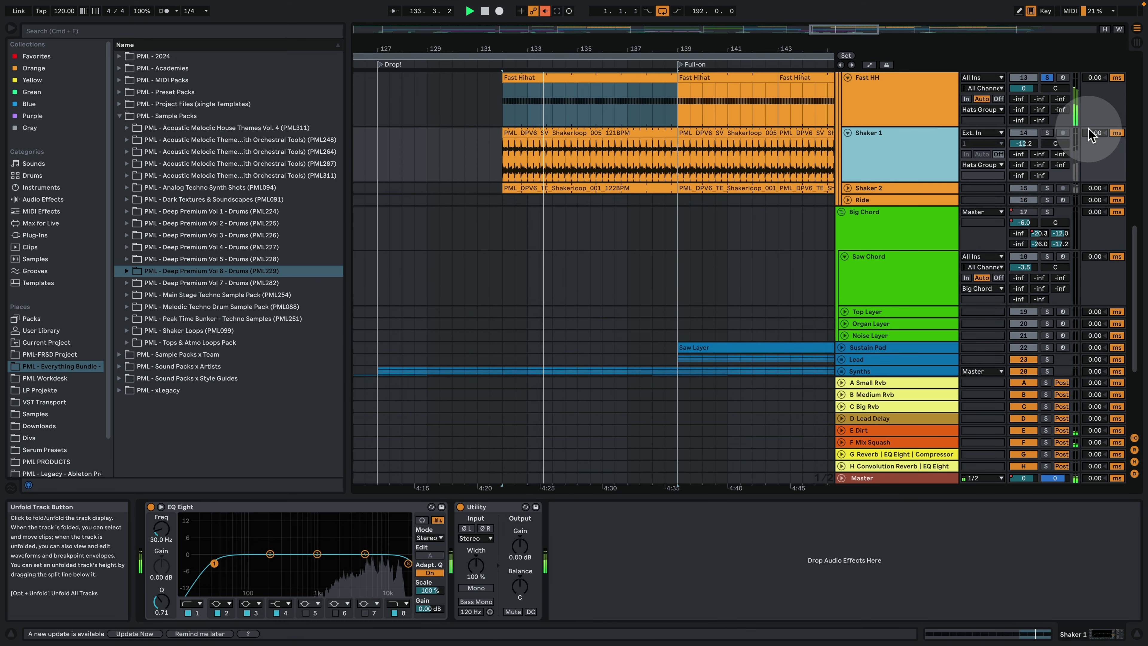
{"action": "left_click", "coordinate": [1046, 133]}
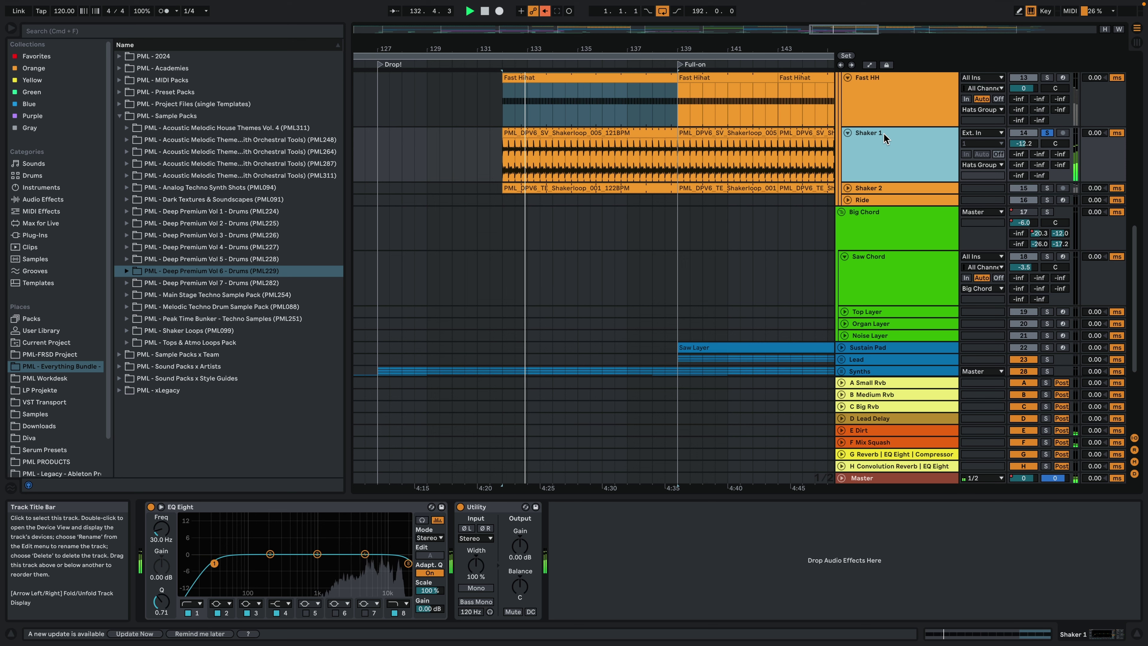
{"action": "left_click", "coordinate": [848, 188]}
{"action": "scroll", "coordinate": [723, 188], "scroll_direction": "up", "scroll_amount": 3}
{"action": "left_click", "coordinate": [585, 191]}
{"action": "key", "text": "space"}
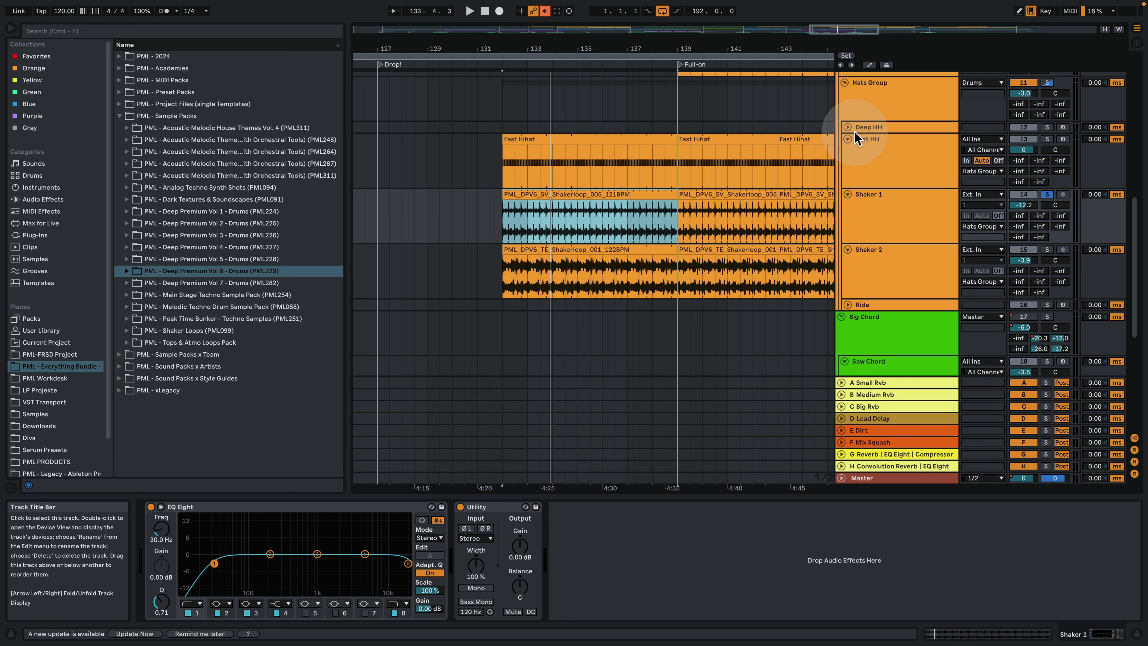
Show the Shaker 2 track's devices, solo the track and listen to its shaker loop
{"action": "left_click", "coordinate": [907, 281]}
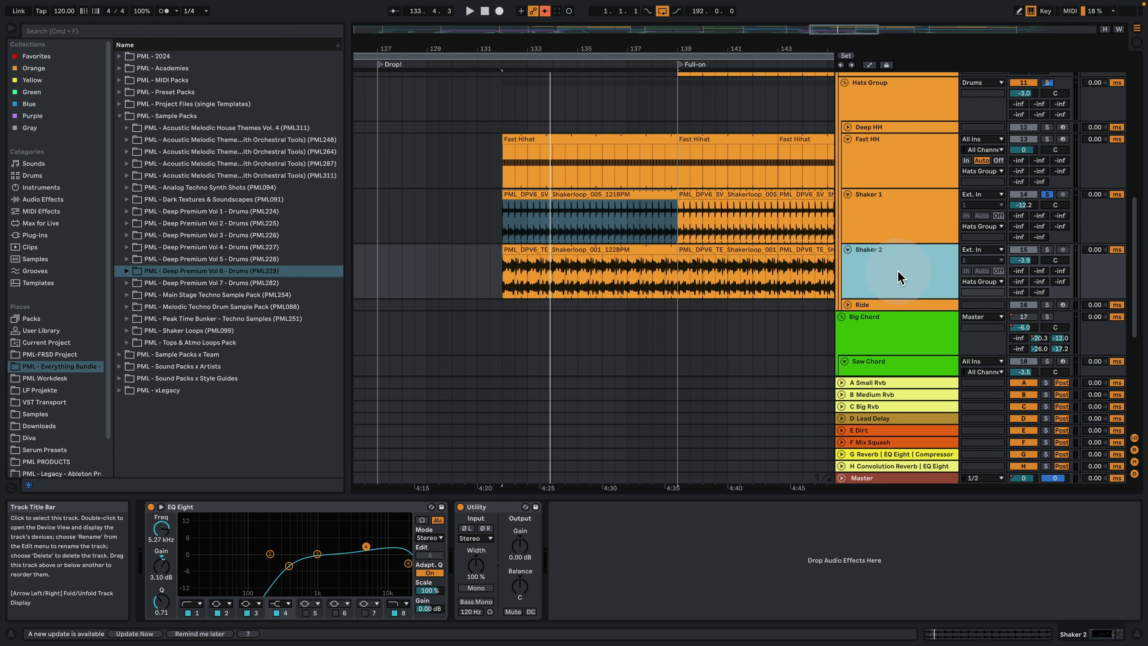
{"action": "left_click", "coordinate": [1048, 250]}
{"action": "key", "text": "space"}
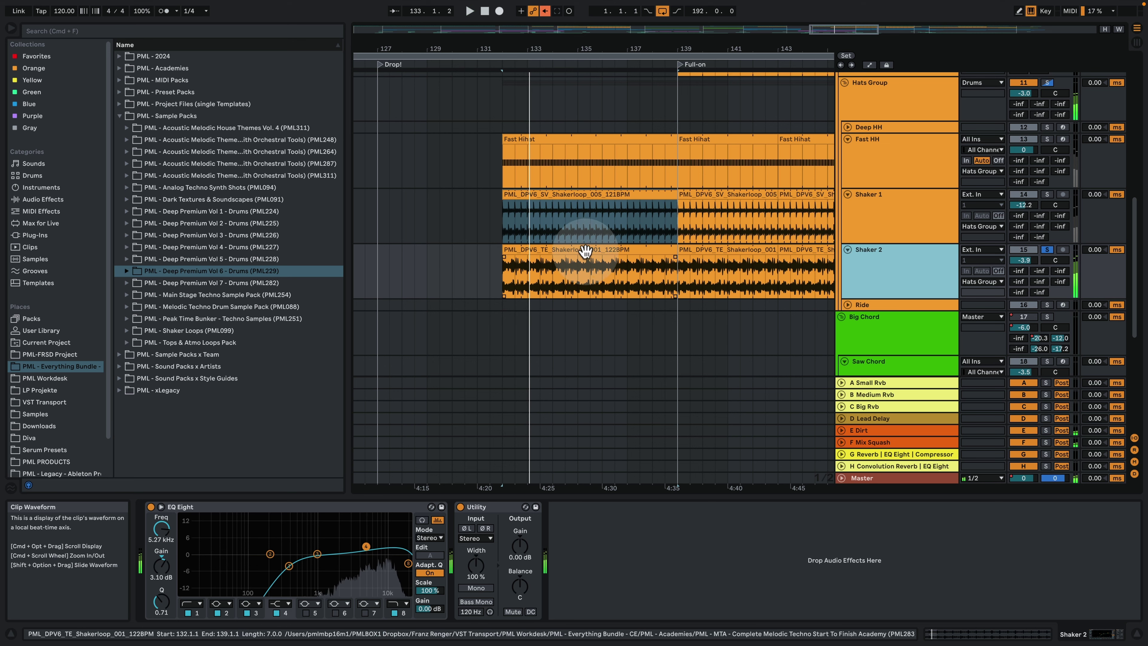
Open the Shaker 2 clip at bar 132, set its Transient Envelope to 0 and listen to the shortened hits
{"action": "double_click", "coordinate": [542, 253]}
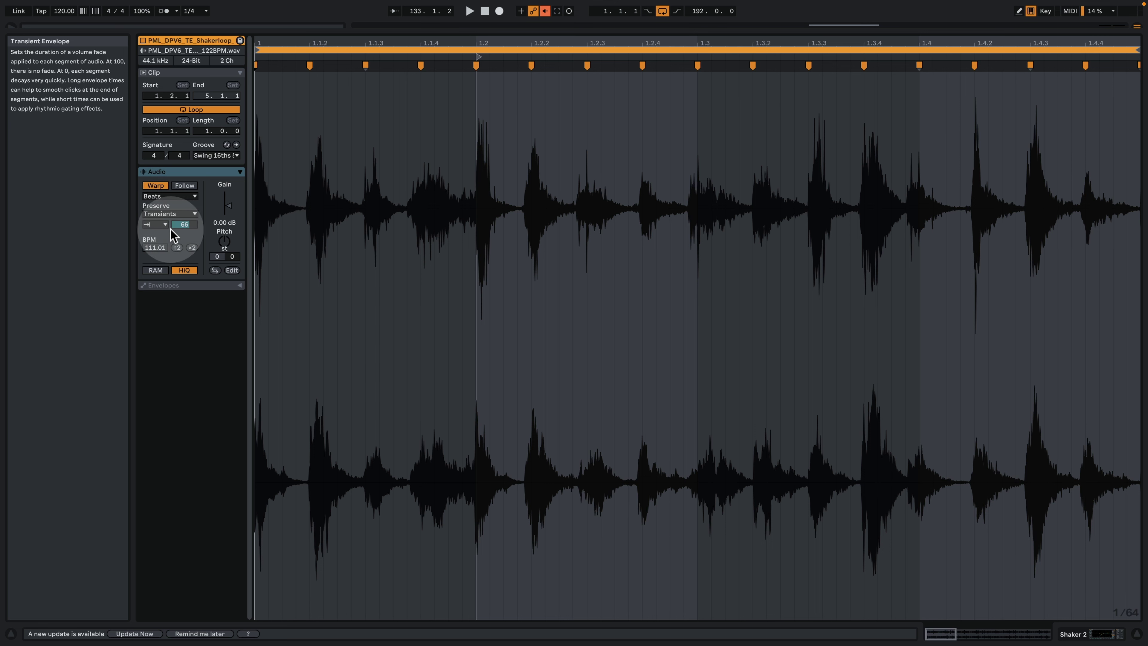
{"action": "left_click", "coordinate": [155, 224]}
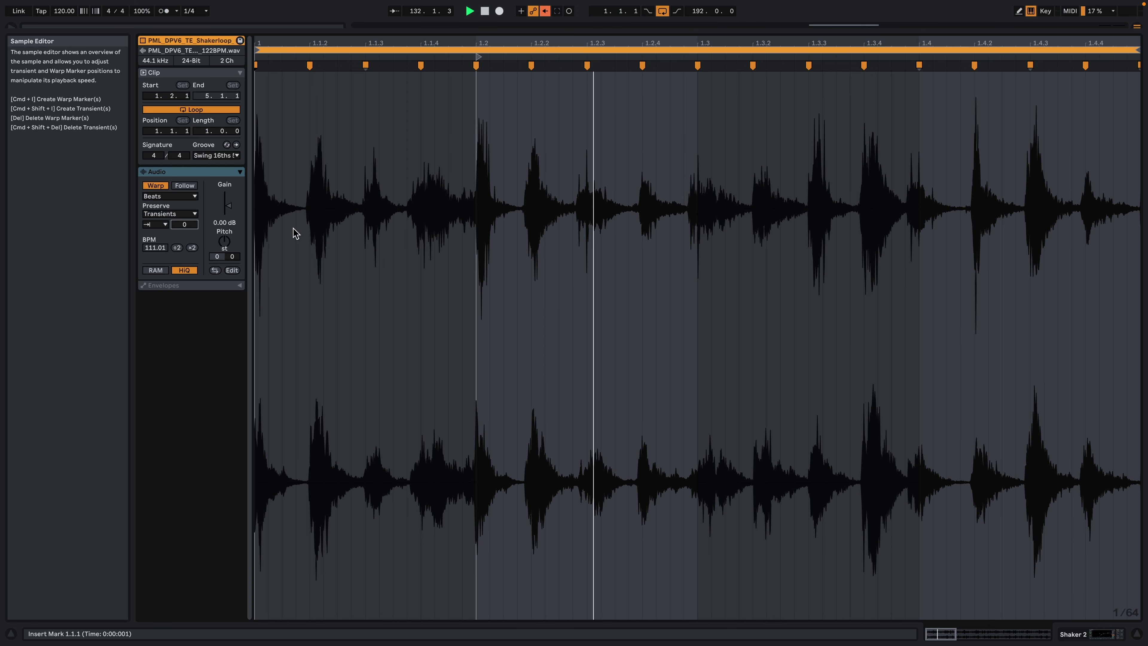
{"action": "key", "text": "space"}
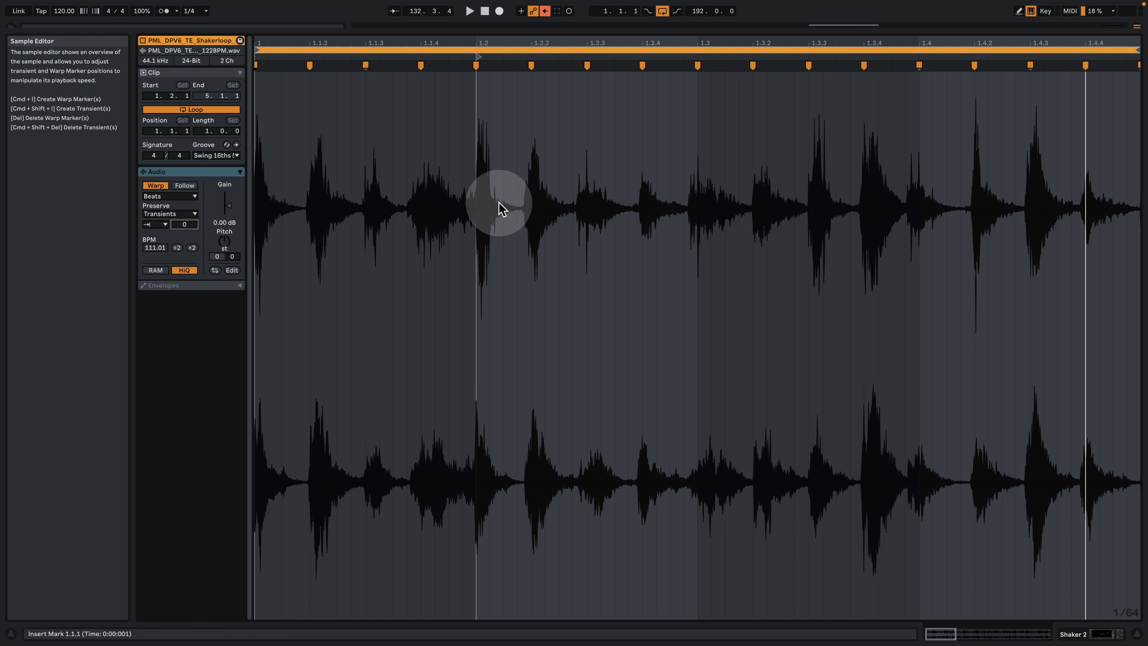
{"action": "key", "text": "space"}
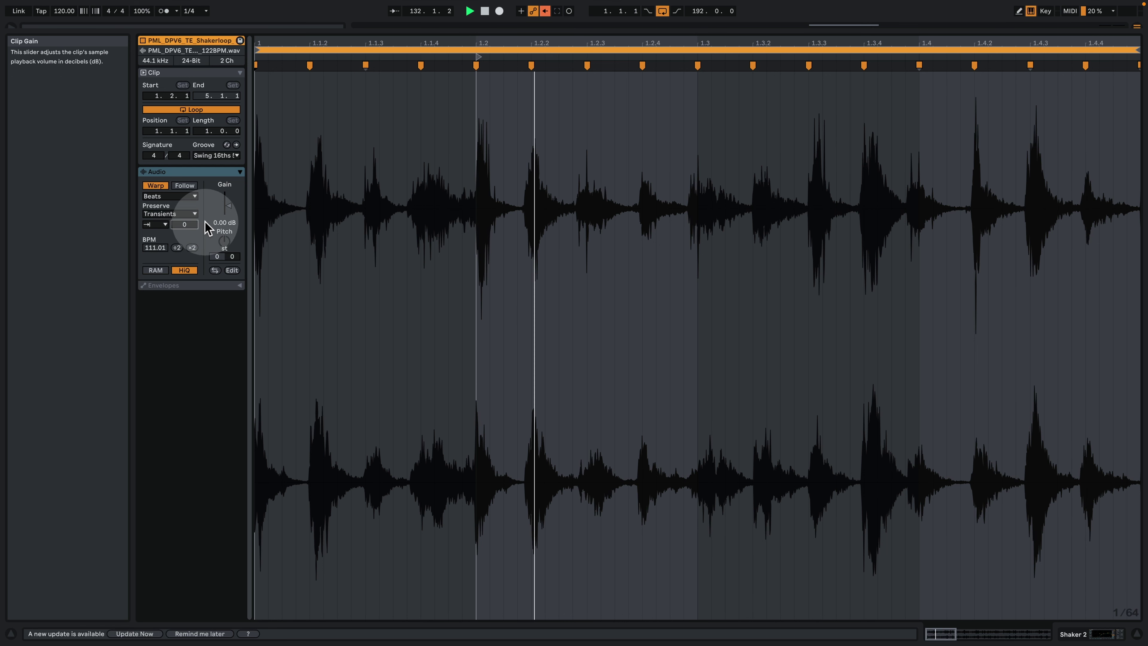
Set the Shaker 2 clip's Transient Envelope to 66, return to the arrangement's device view and stop playback
{"action": "left_click_drag", "start_coordinate": [190, 221], "coordinate": [190, 211]}
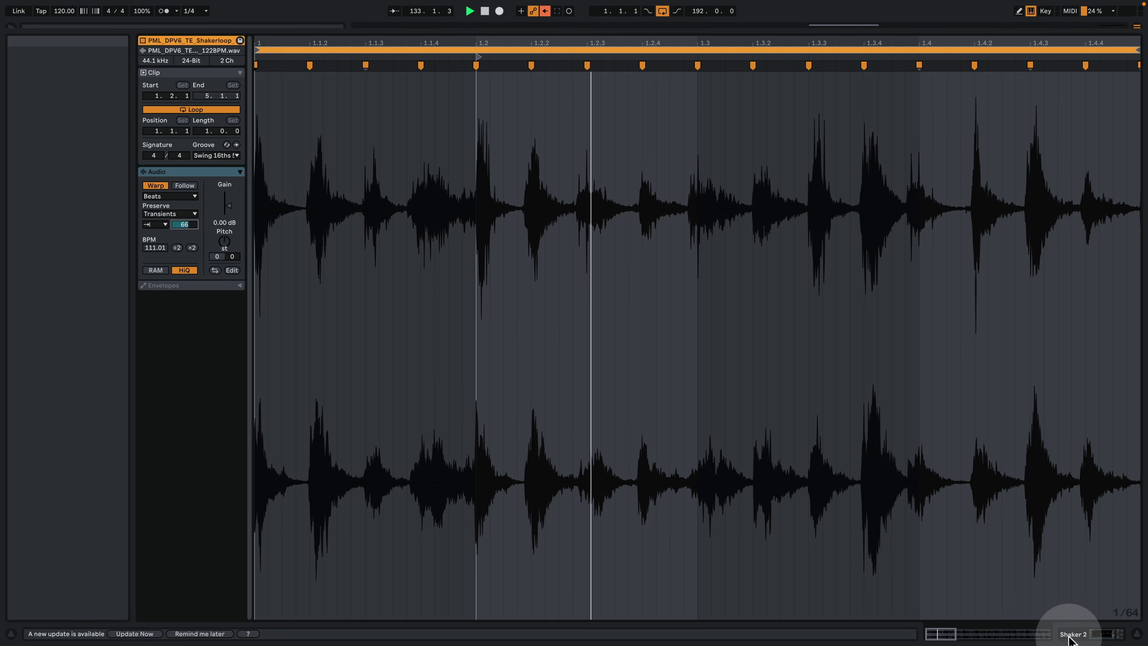
{"action": "left_click", "coordinate": [1104, 633]}
{"action": "key", "text": "space"}
Unsolo Shaker 2, solo the Drums group without K & B, and listen to the drums from bar 132
{"action": "left_click", "coordinate": [1048, 81]}
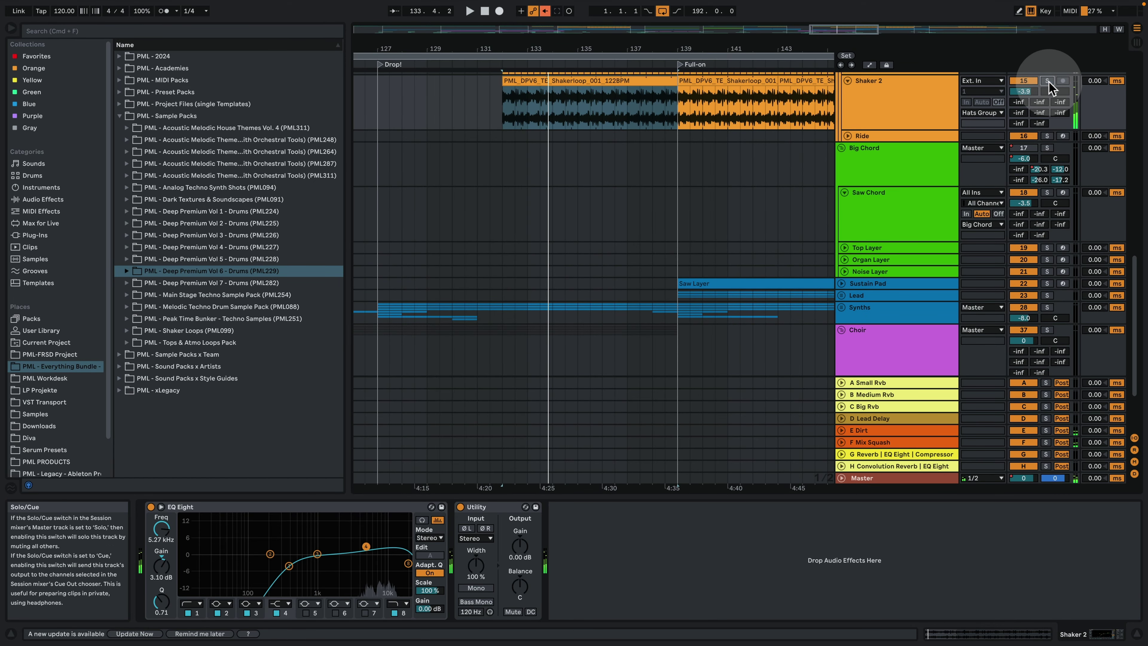
{"action": "key", "text": "space"}
{"action": "scroll", "coordinate": [905, 176], "scroll_direction": "up", "scroll_amount": 5}
{"action": "scroll", "coordinate": [951, 215], "scroll_direction": "up", "scroll_amount": 10}
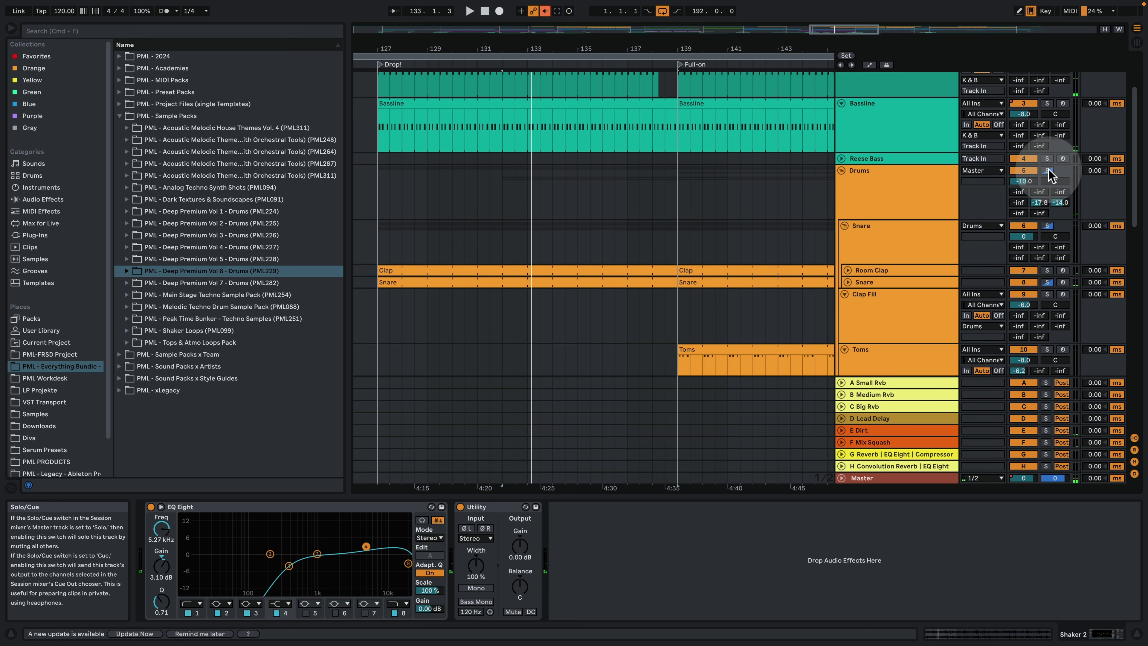
{"action": "scroll", "coordinate": [1048, 195], "scroll_direction": "up", "scroll_amount": 4}
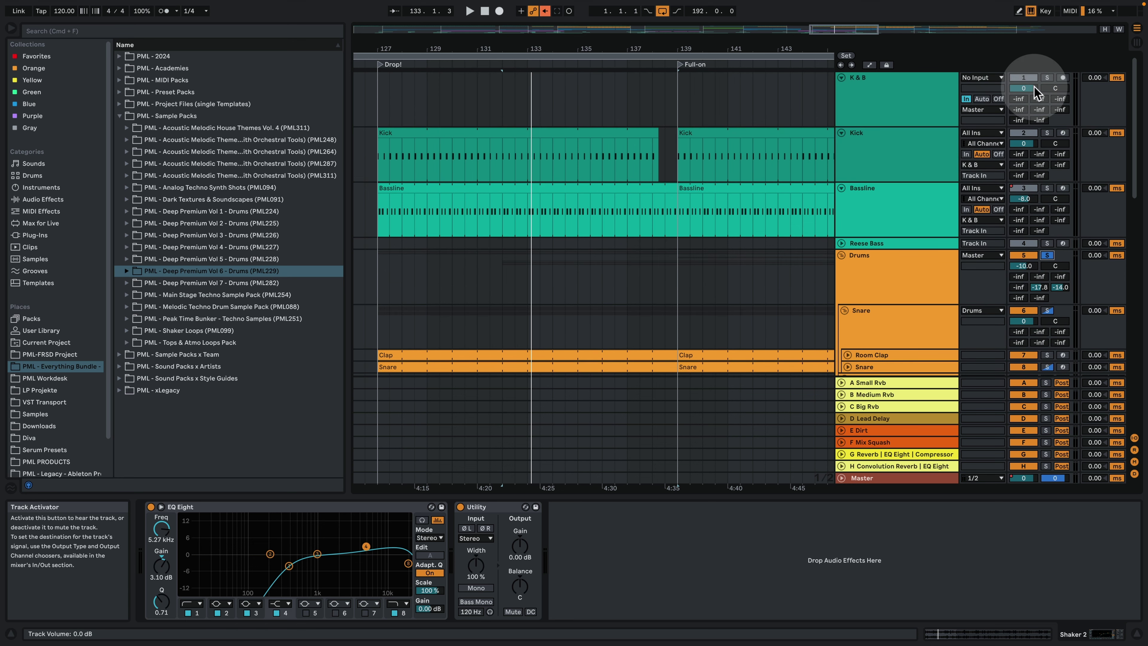
{"action": "scroll", "coordinate": [905, 216], "scroll_direction": "down", "scroll_amount": 12}
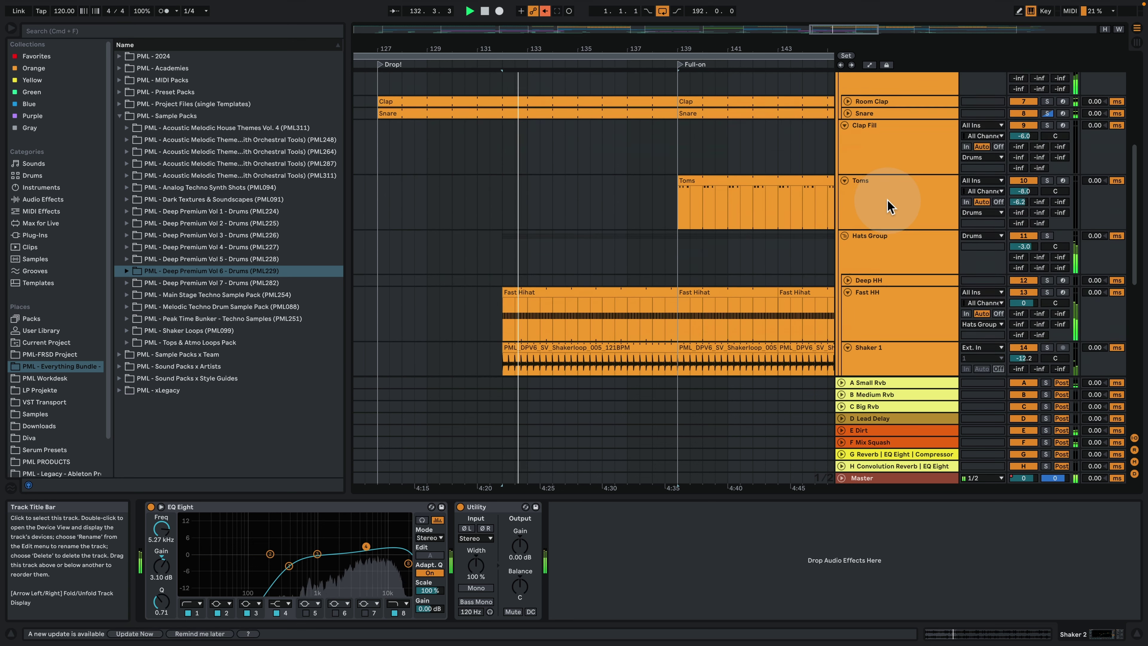
{"action": "scroll", "coordinate": [884, 198], "scroll_direction": "down", "scroll_amount": 5}
{"action": "scroll", "coordinate": [794, 146], "scroll_direction": "up", "scroll_amount": 3}
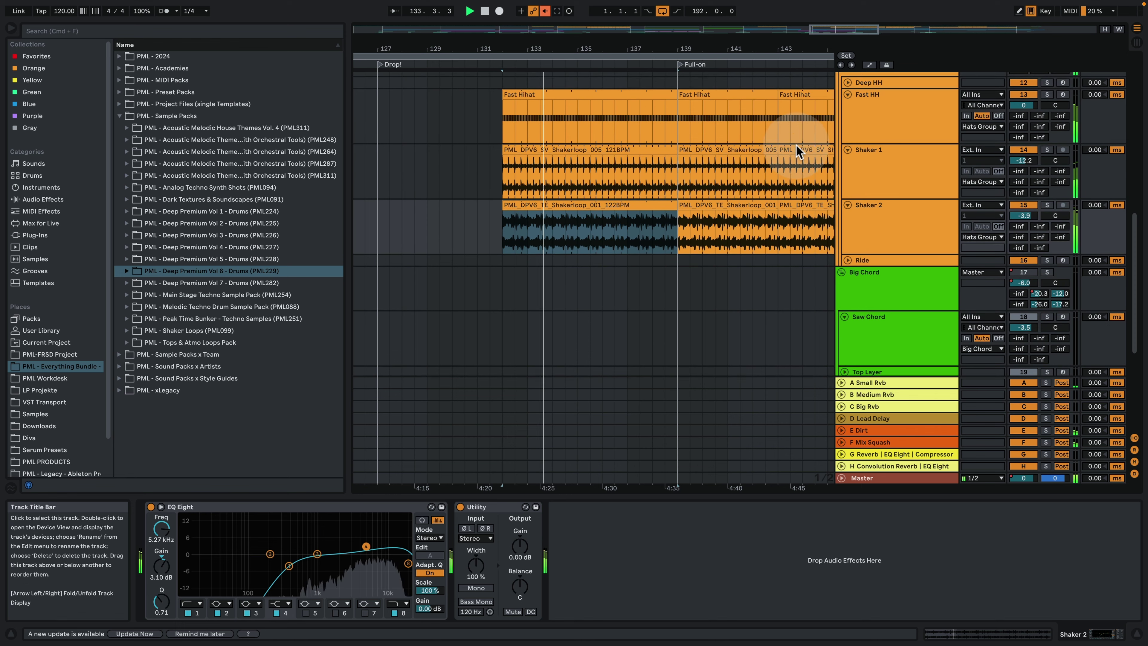
Show the Ride track's devices, solo the track and listen to the Ride Cymbal clip from bar 147
{"action": "left_click_drag", "start_coordinate": [619, 43], "coordinate": [622, 22]}
{"action": "left_click_drag", "start_coordinate": [431, 40], "coordinate": [447, 45]}
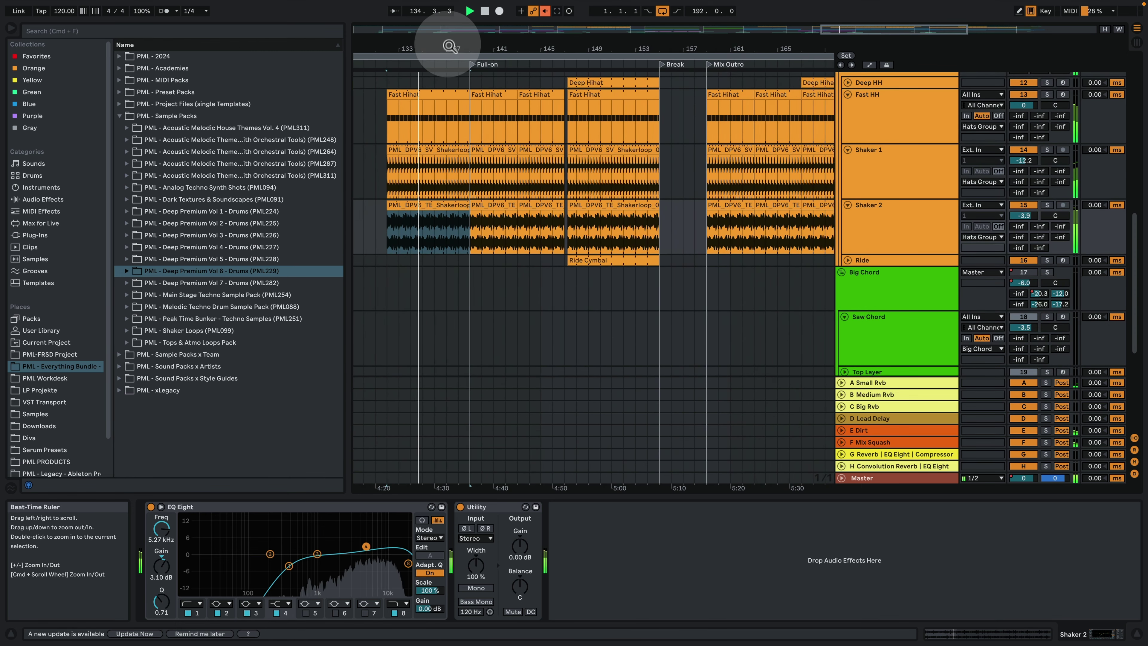
{"action": "key", "text": "space"}
{"action": "left_click", "coordinate": [594, 259]}
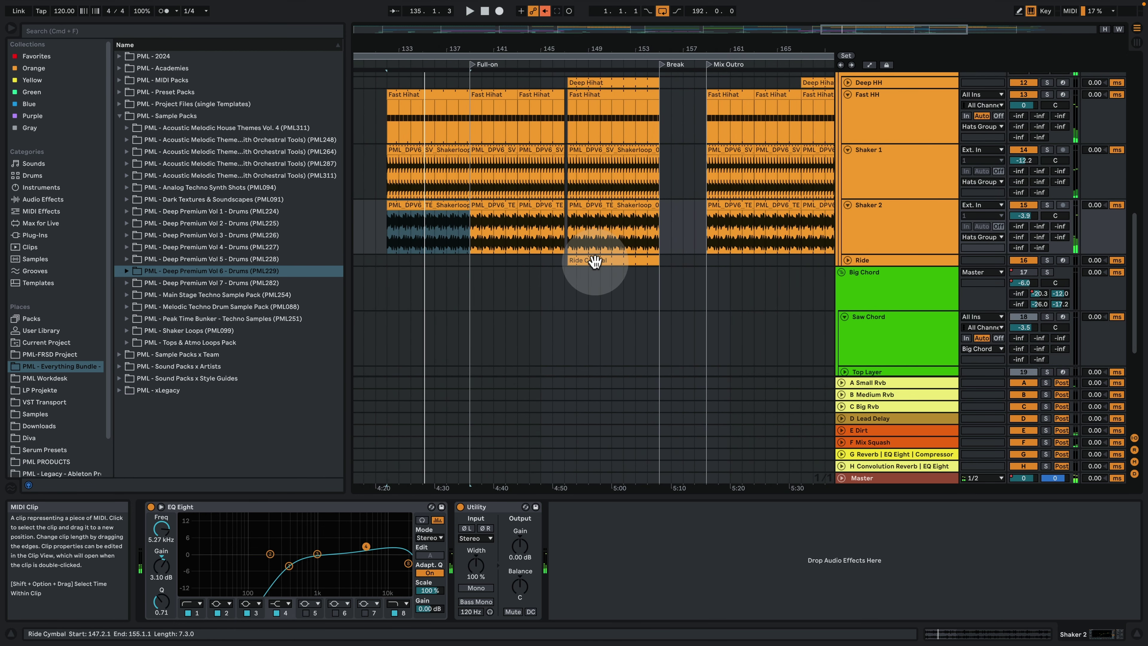
{"action": "left_click", "coordinate": [958, 265]}
{"action": "key", "text": "s"}
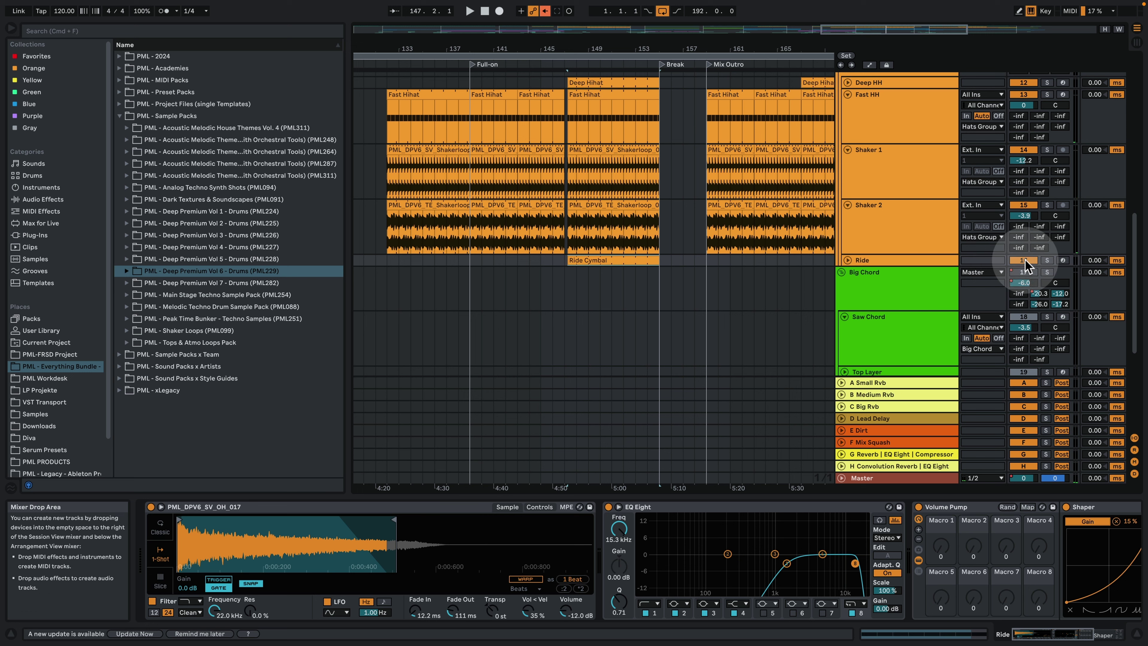
{"action": "key", "text": "space"}
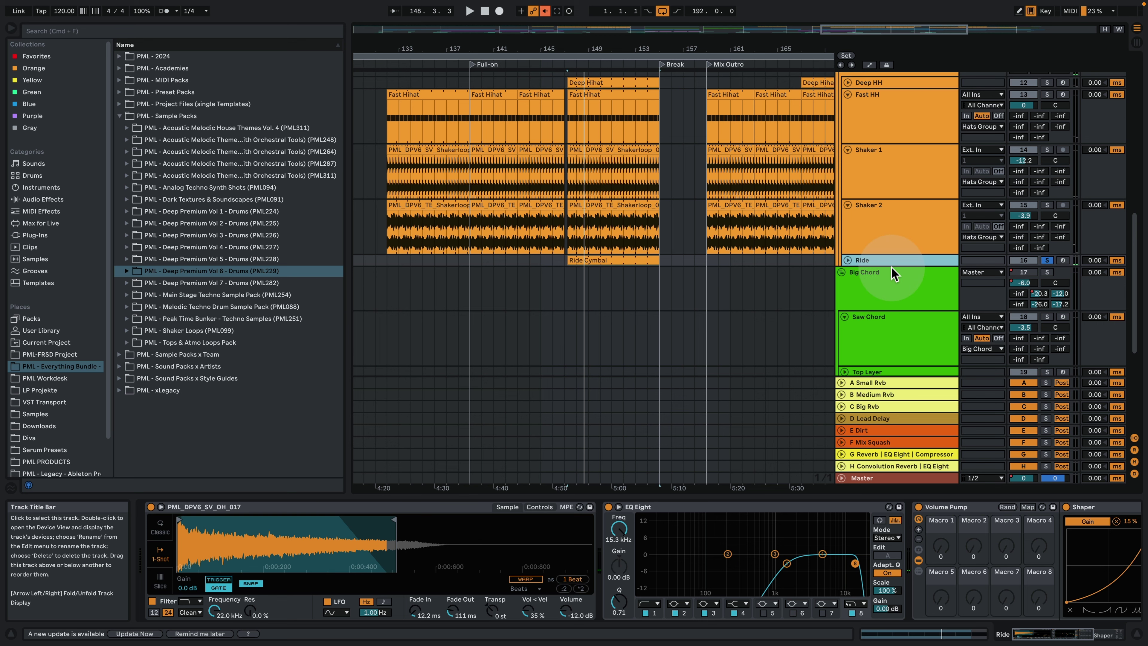
Open the Ride Cymbal clip, examine the velocity pattern of its C3 notes during playback, and return to the device view
{"action": "double_click", "coordinate": [642, 260]}
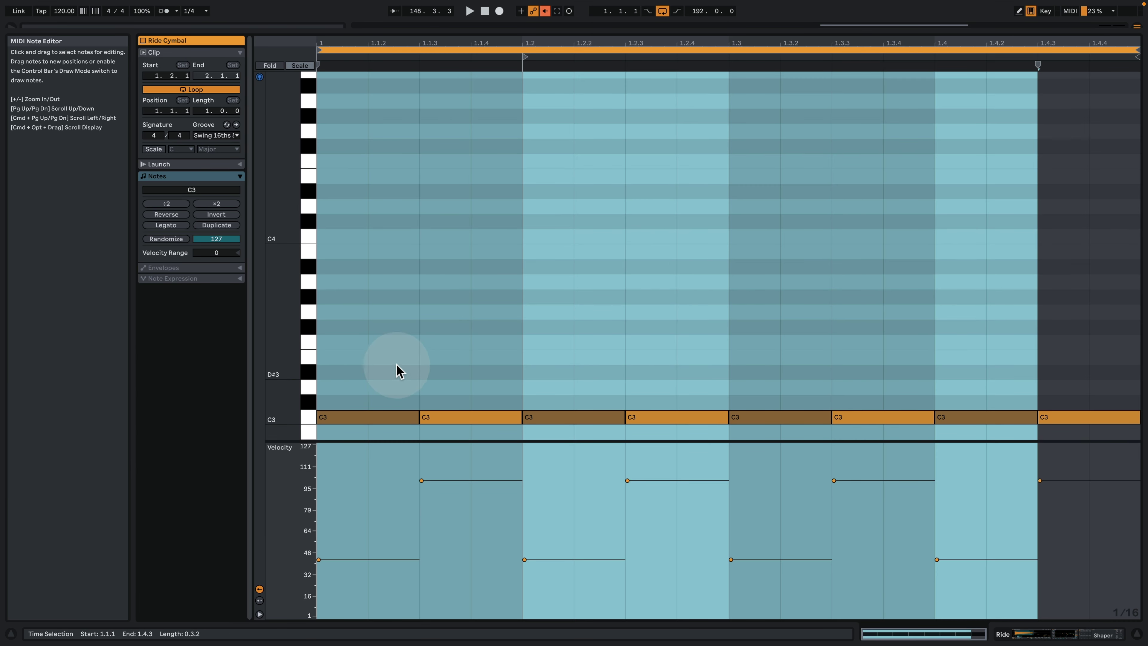
{"action": "scroll", "coordinate": [449, 249], "scroll_direction": "down", "scroll_amount": 3}
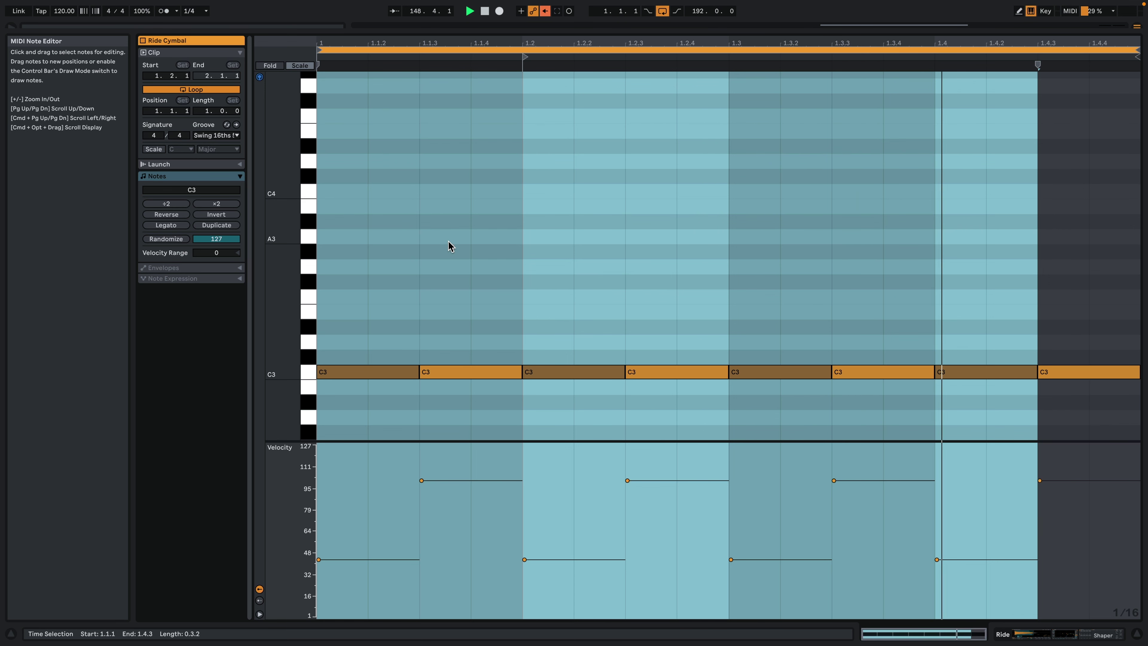
{"action": "key", "text": "space"}
{"action": "left_click", "coordinate": [428, 531]}
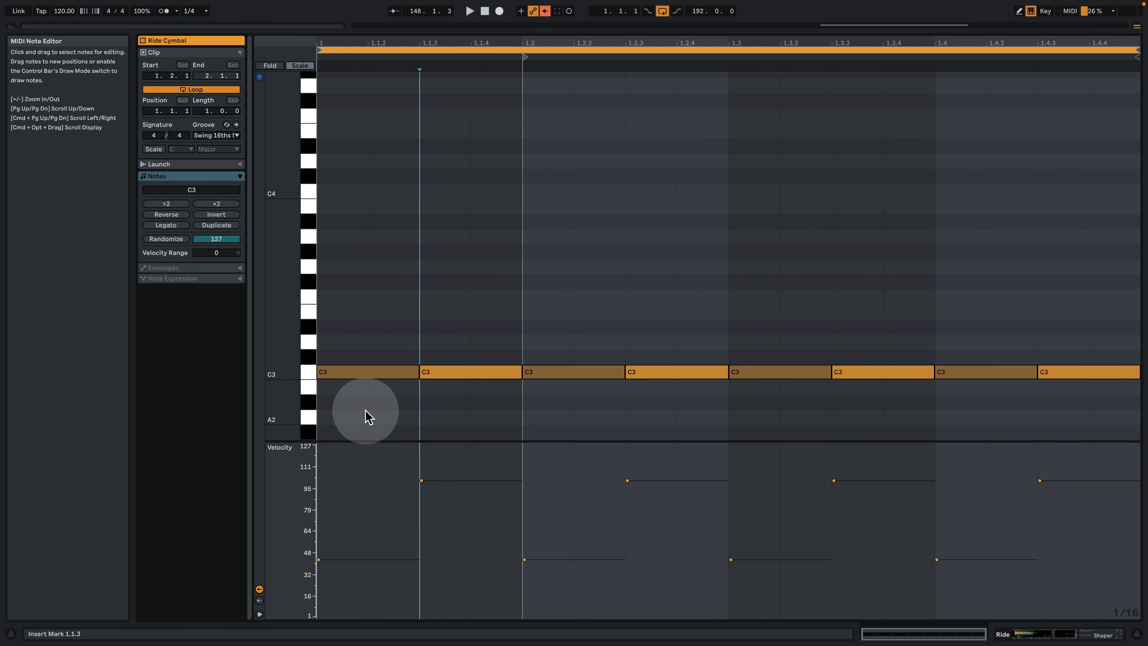
{"action": "left_click_drag", "start_coordinate": [365, 413], "coordinate": [368, 336]}
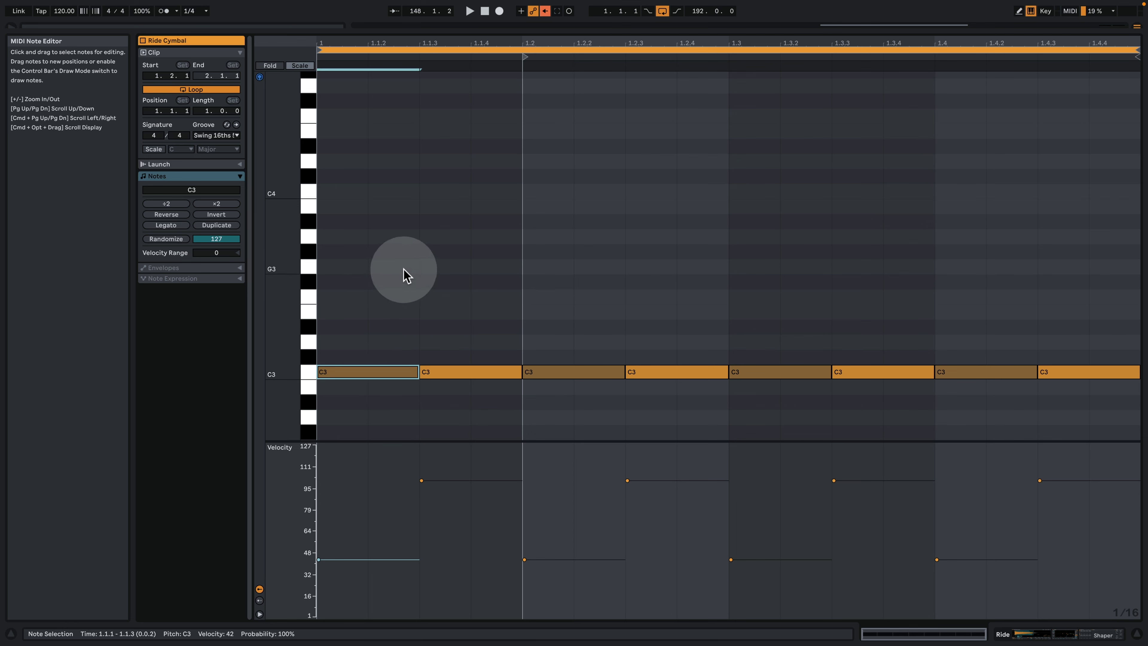
{"action": "left_click_drag", "start_coordinate": [385, 282], "coordinate": [371, 384]}
{"action": "left_click_drag", "start_coordinate": [464, 280], "coordinate": [464, 387]}
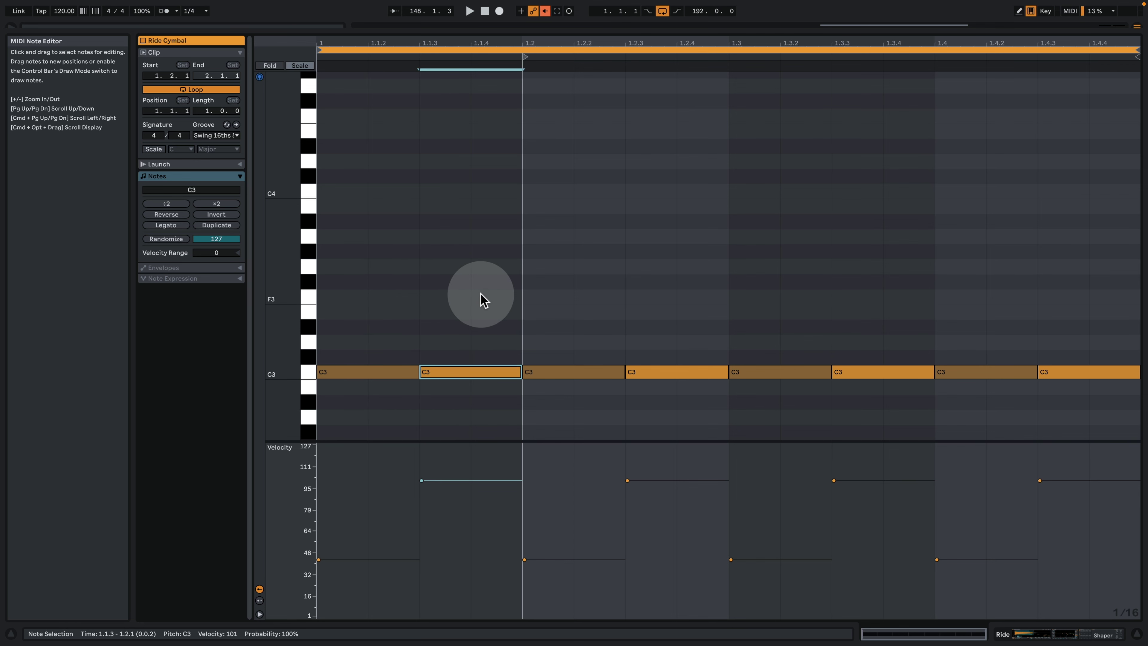
{"action": "left_click_drag", "start_coordinate": [555, 303], "coordinate": [692, 406]}
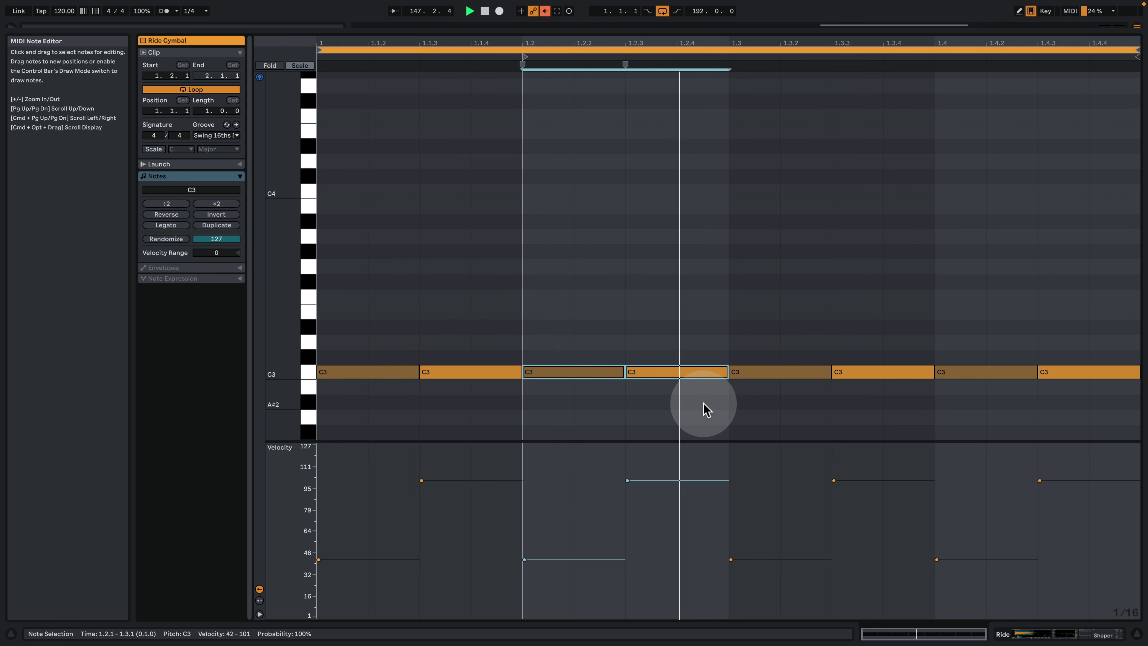
{"action": "left_click", "coordinate": [1055, 640]}
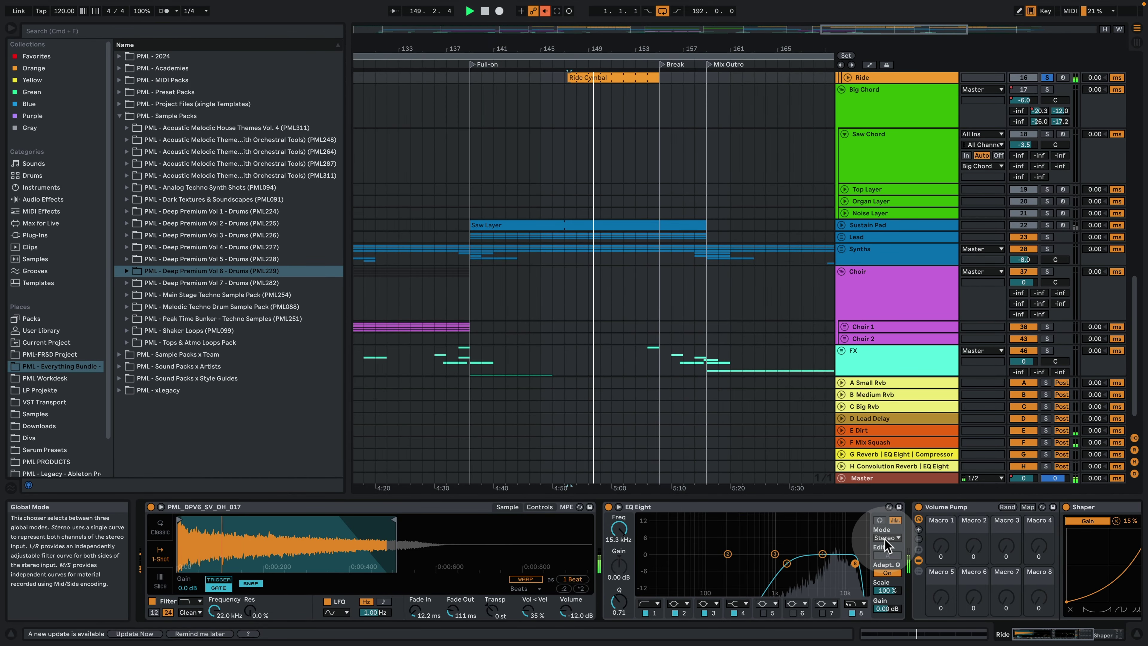
Unfold the Deep HH track, show its devices, solo it and play its Deep Hihat clip at bar 147
{"action": "scroll", "coordinate": [764, 312], "scroll_direction": "up", "scroll_amount": 5}
{"action": "left_click", "coordinate": [723, 136]}
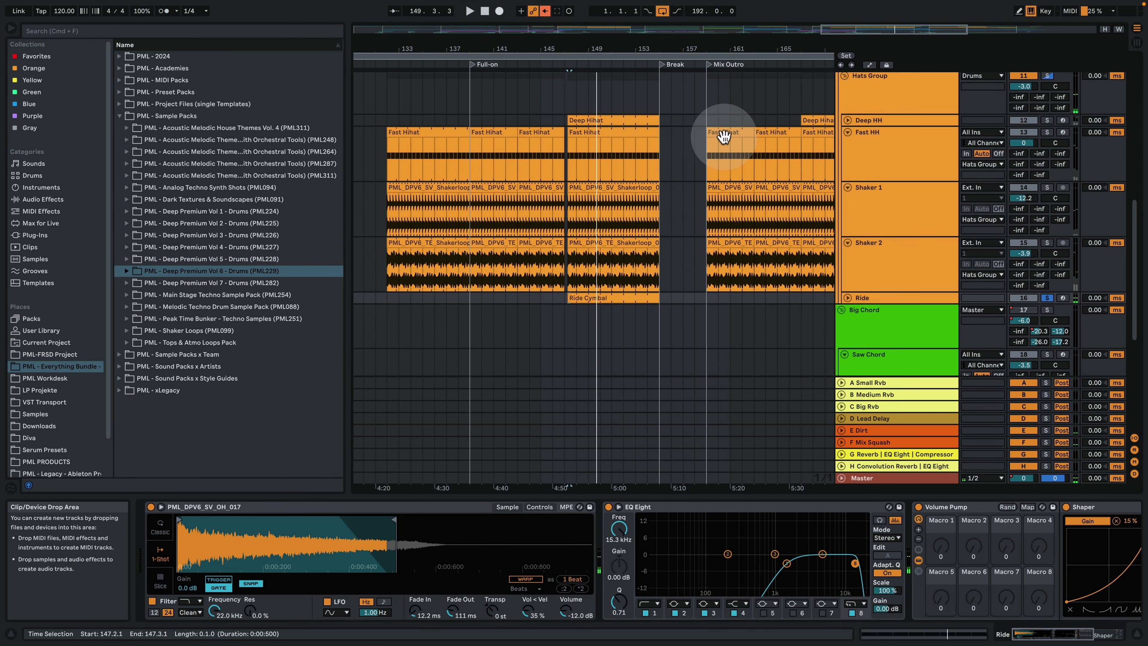
{"action": "left_click", "coordinate": [848, 120]}
{"action": "left_click", "coordinate": [902, 123]}
{"action": "left_click", "coordinate": [1048, 120]}
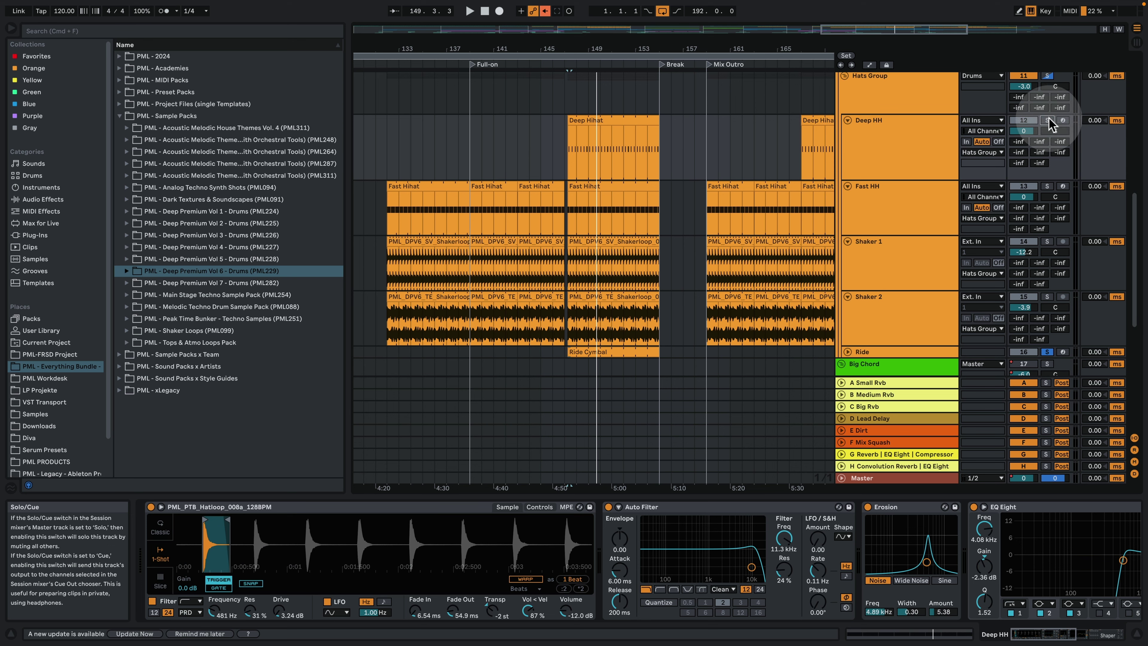
{"action": "key", "text": "space"}
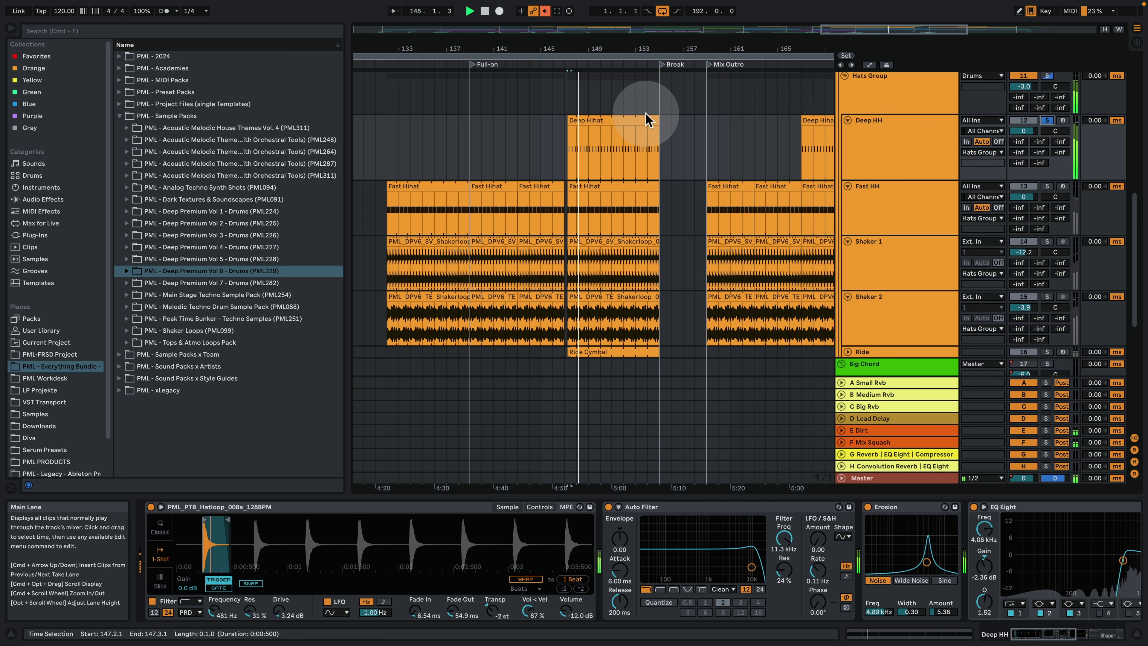
{"action": "double_click", "coordinate": [630, 122]}
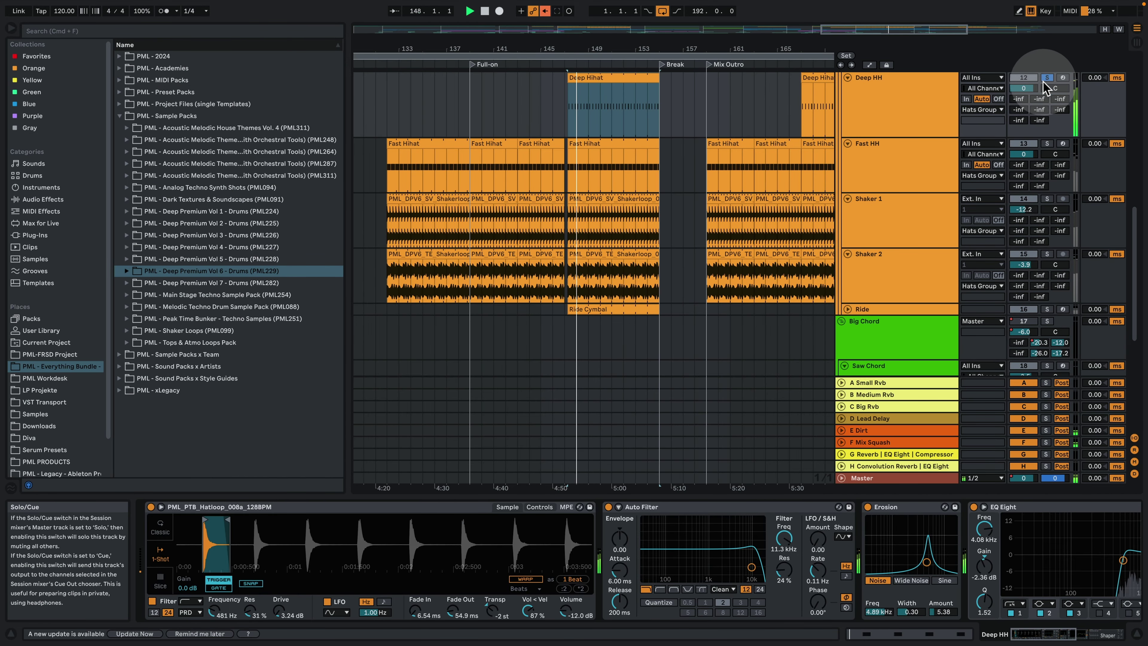
Solo the whole Hats Group, listen to it, and examine the Deep HH device chain from Auto Filter through Utility
{"action": "scroll", "coordinate": [1045, 86], "scroll_direction": "up", "scroll_amount": 4}
{"action": "left_click", "coordinate": [1046, 133]}
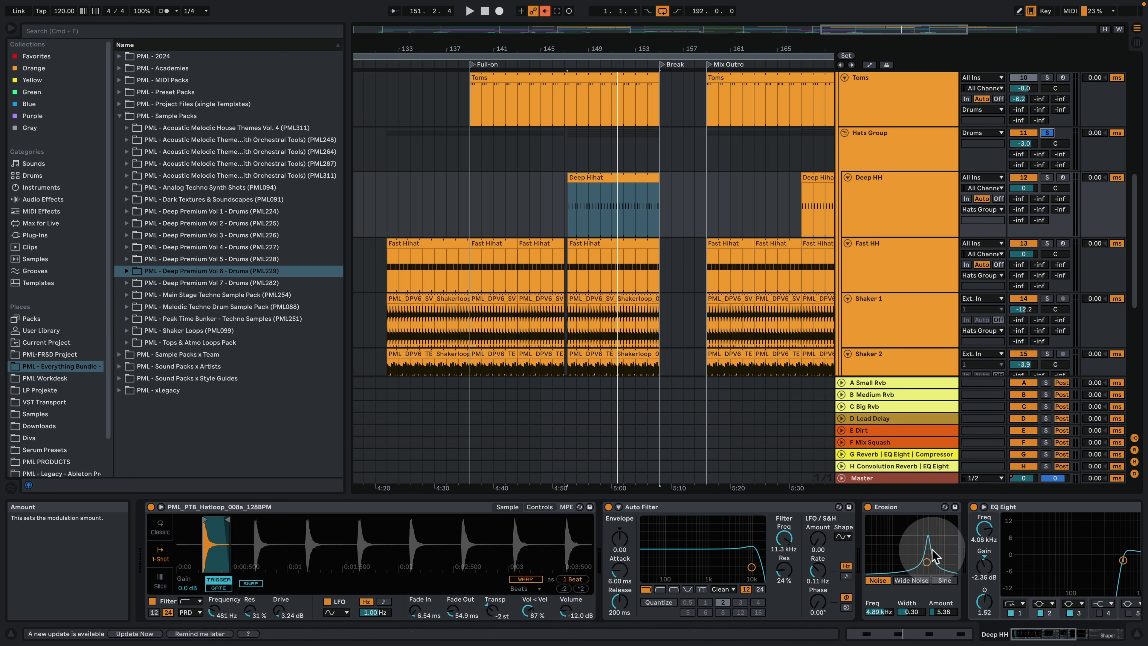
{"action": "left_click", "coordinate": [1058, 635]}
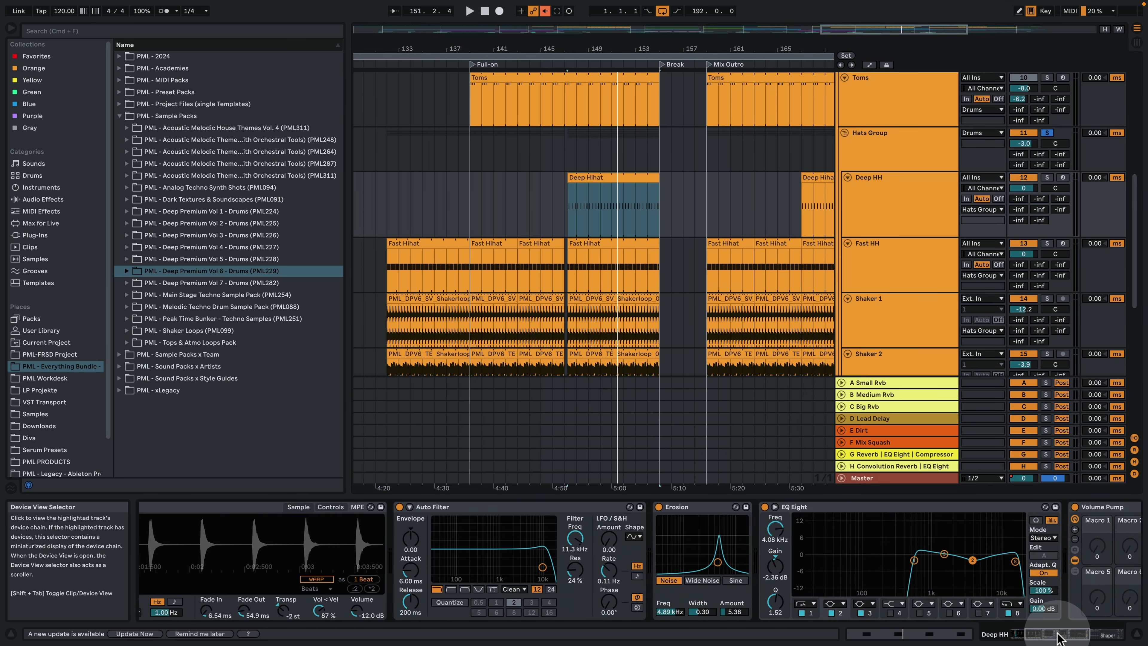
{"action": "left_click_drag", "start_coordinate": [1056, 633], "coordinate": [1071, 634]}
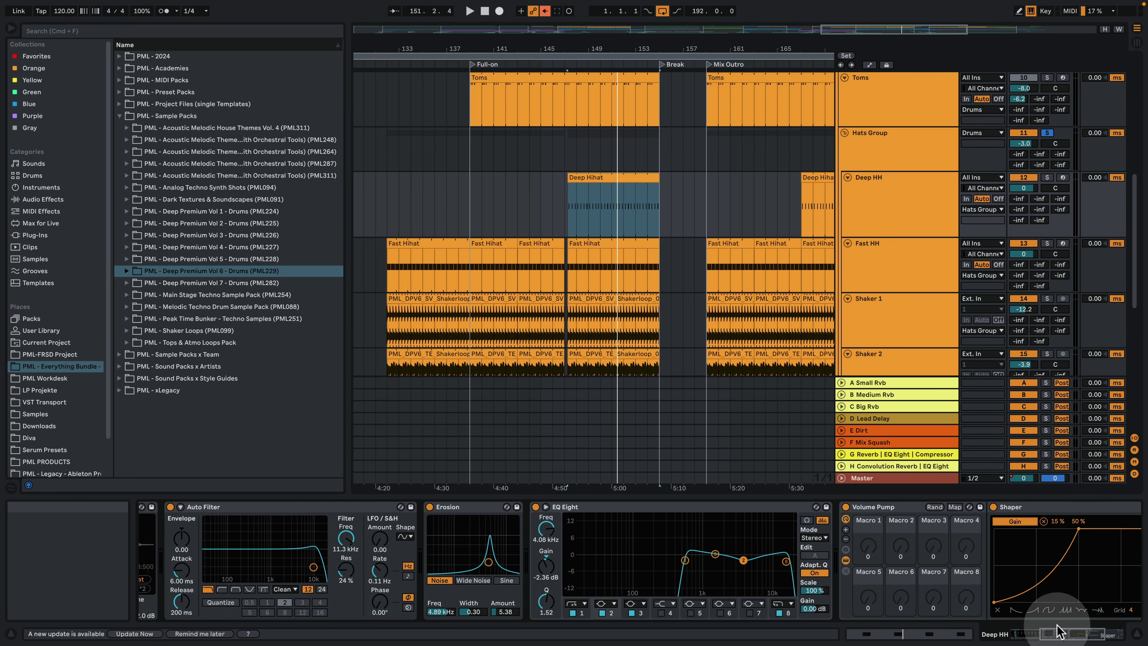
{"action": "left_click", "coordinate": [1103, 639]}
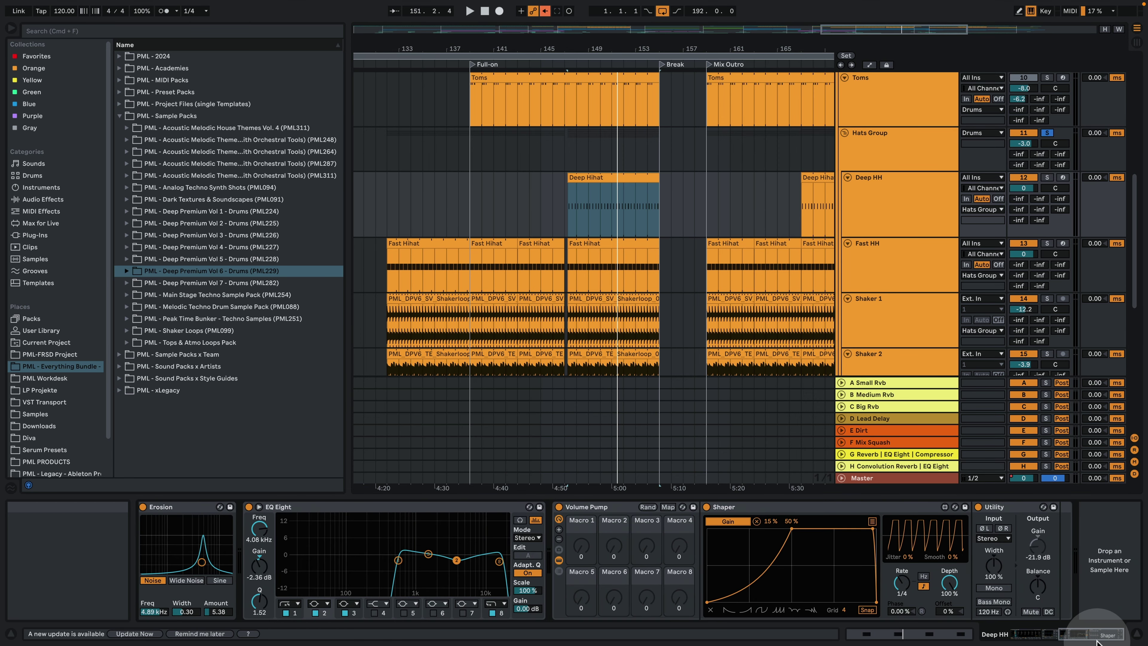
Solo K & B alongside the Drums group and listen to all drum layers together from bar 147
{"action": "scroll", "coordinate": [816, 285], "scroll_direction": "up", "scroll_amount": 1}
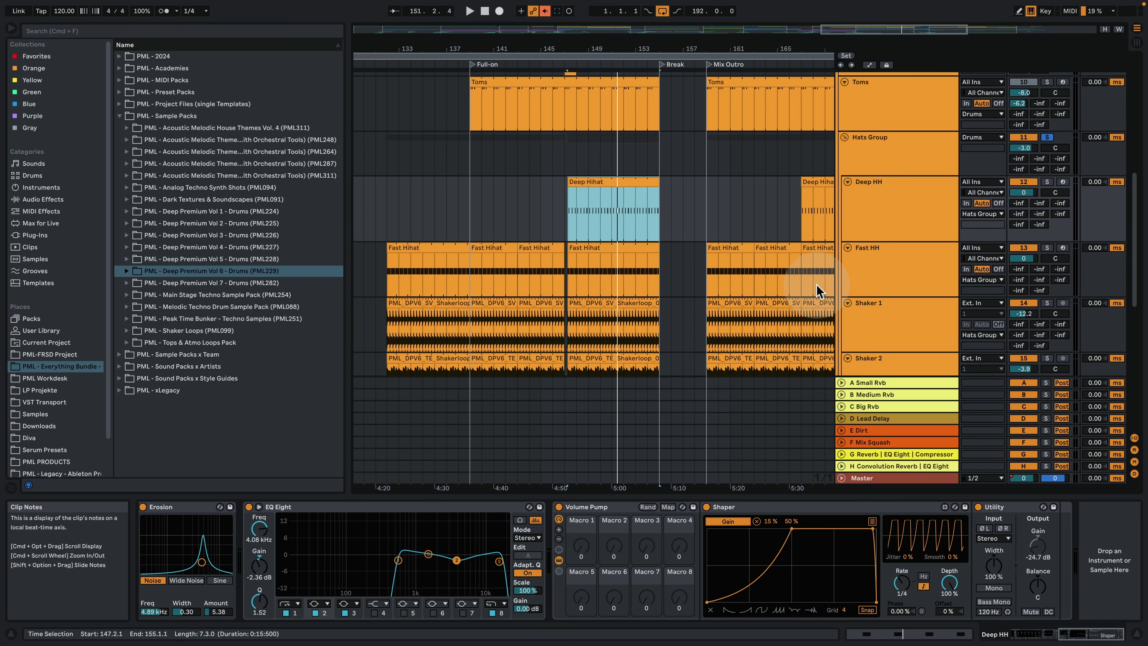
{"action": "scroll", "coordinate": [816, 285], "scroll_direction": "up", "scroll_amount": 8}
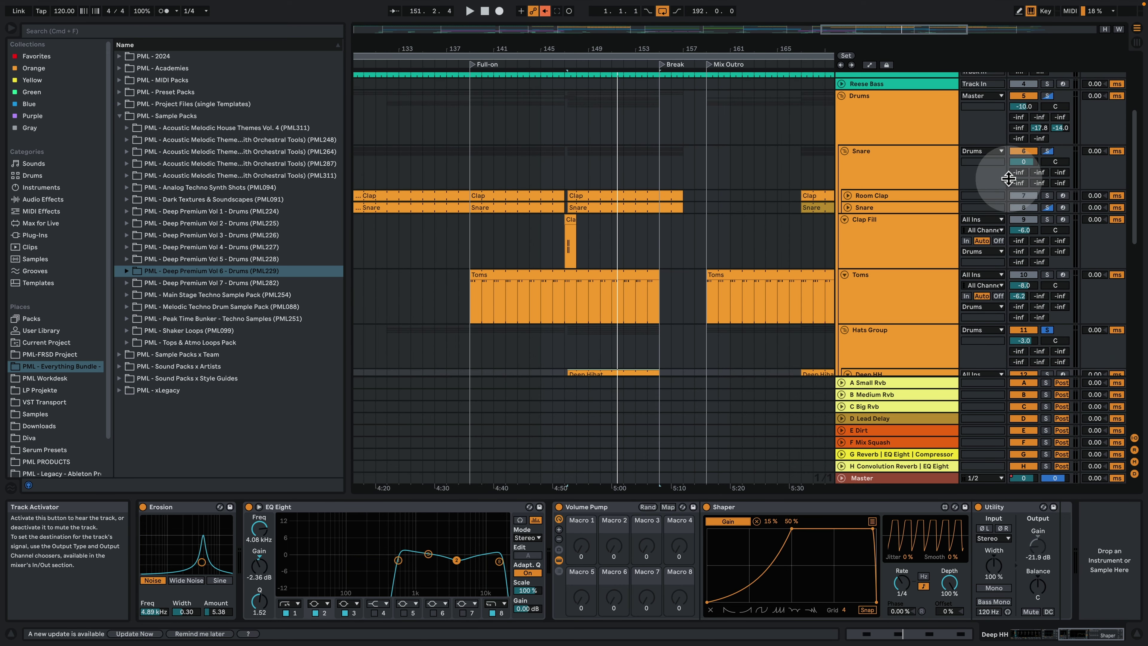
{"action": "scroll", "coordinate": [1028, 199], "scroll_direction": "up", "scroll_amount": 7}
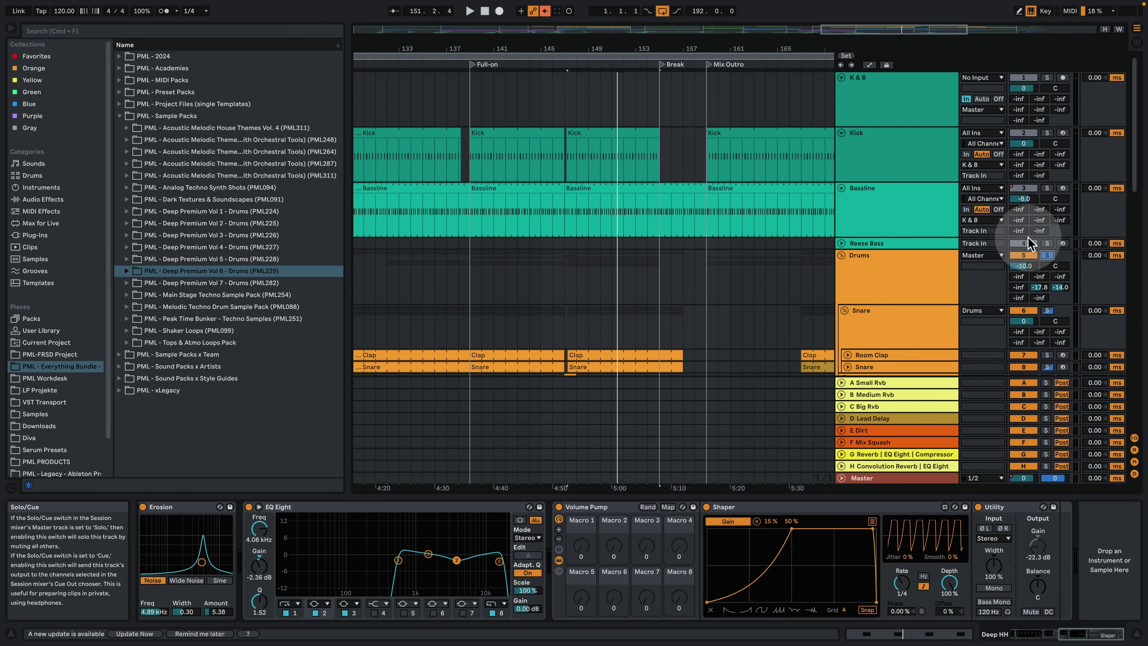
{"action": "left_click", "coordinate": [1047, 78]}
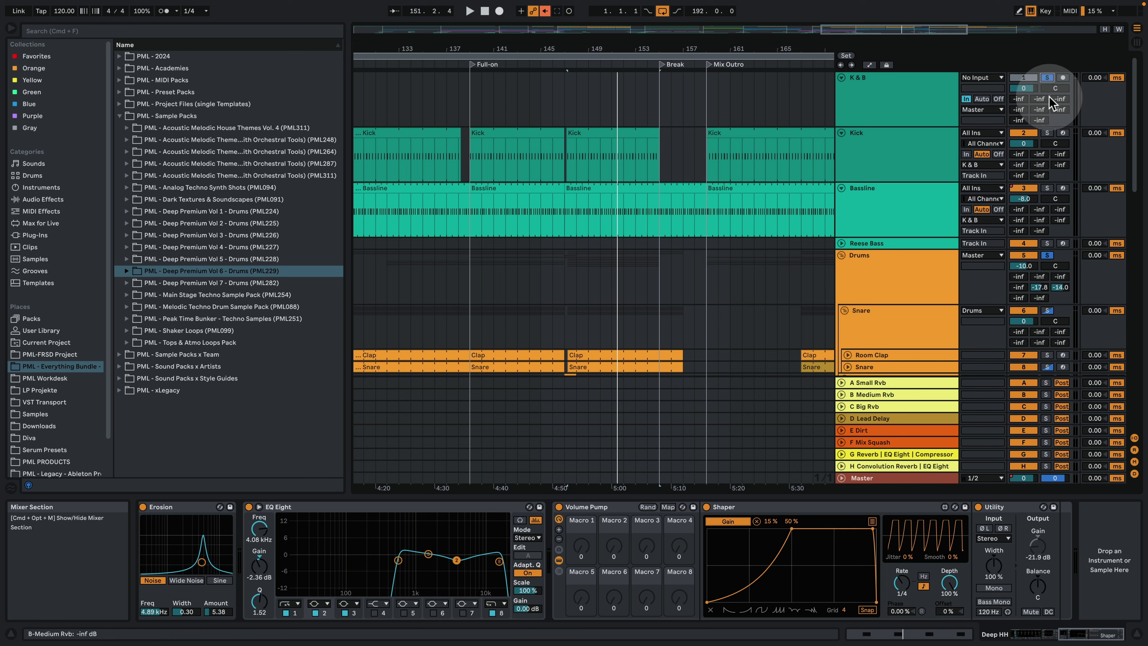
{"action": "key", "text": "space"}
{"action": "scroll", "coordinate": [661, 225], "scroll_direction": "down", "scroll_amount": 9}
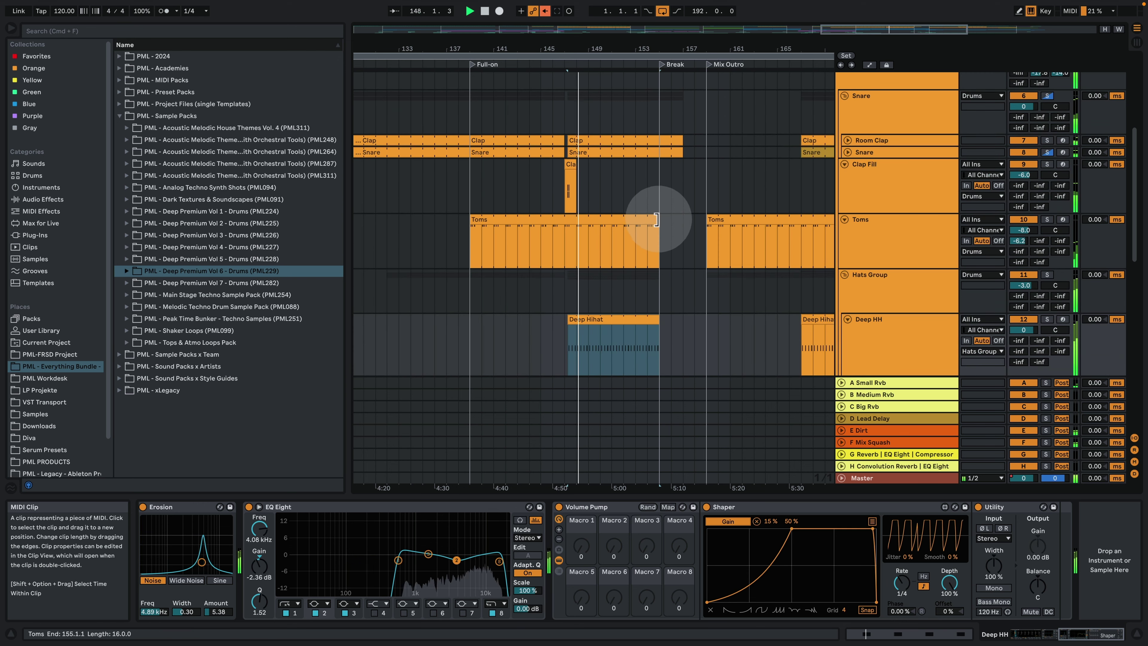
{"action": "scroll", "coordinate": [656, 219], "scroll_direction": "down", "scroll_amount": 10}
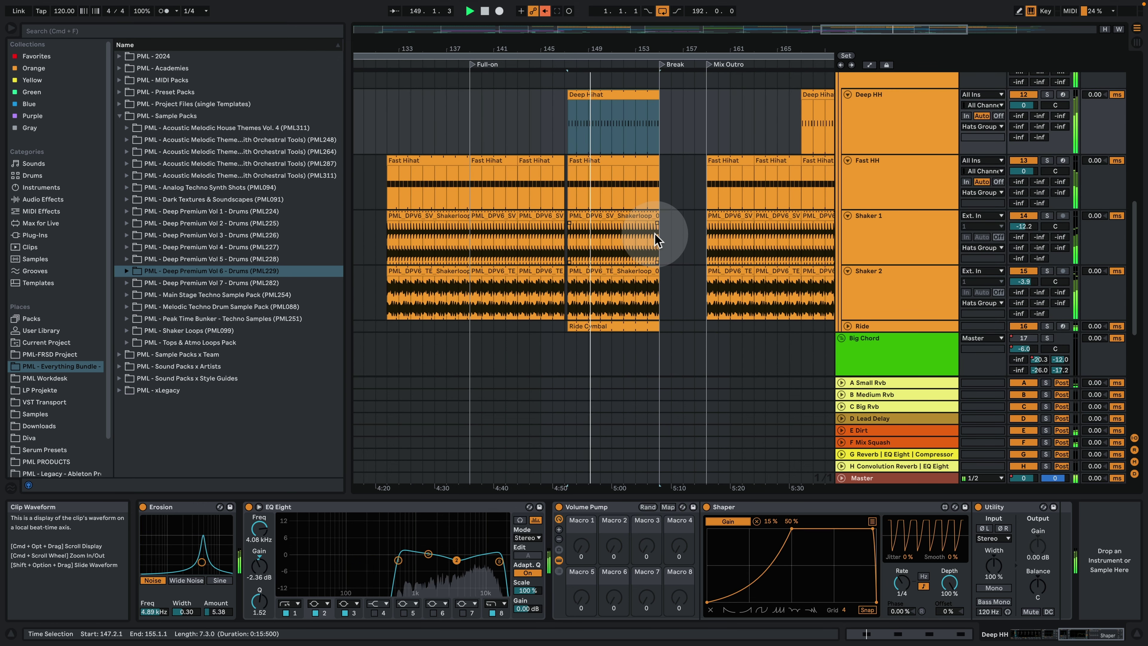
{"action": "scroll", "coordinate": [655, 235], "scroll_direction": "down", "scroll_amount": 3}
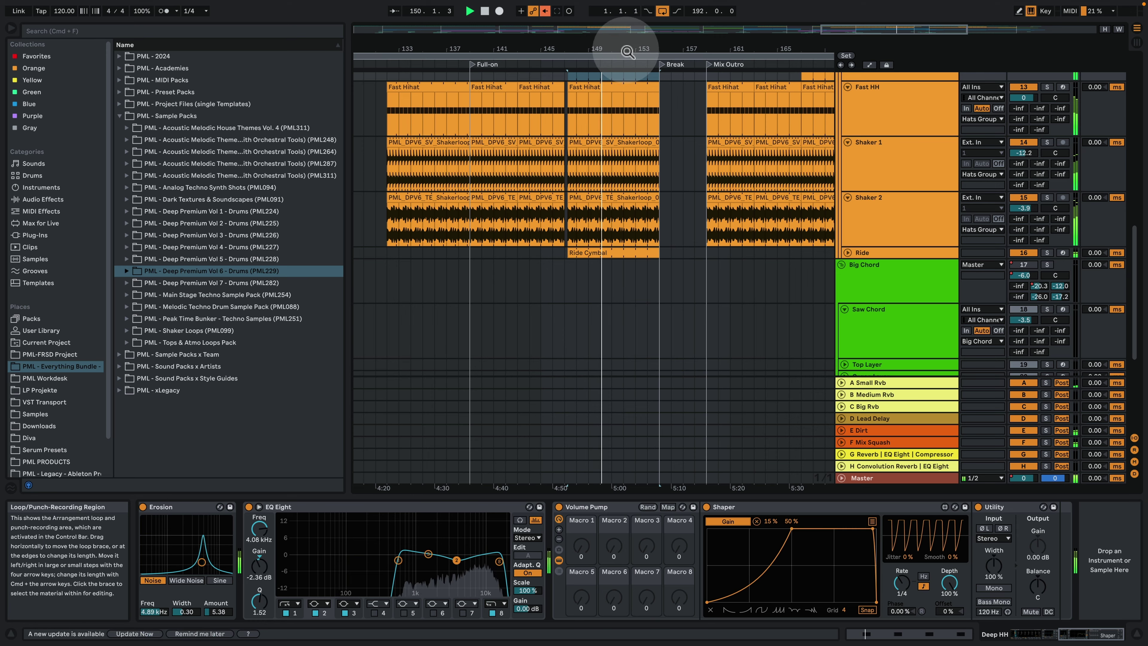
{"action": "left_click_drag", "start_coordinate": [627, 51], "coordinate": [558, 43]}
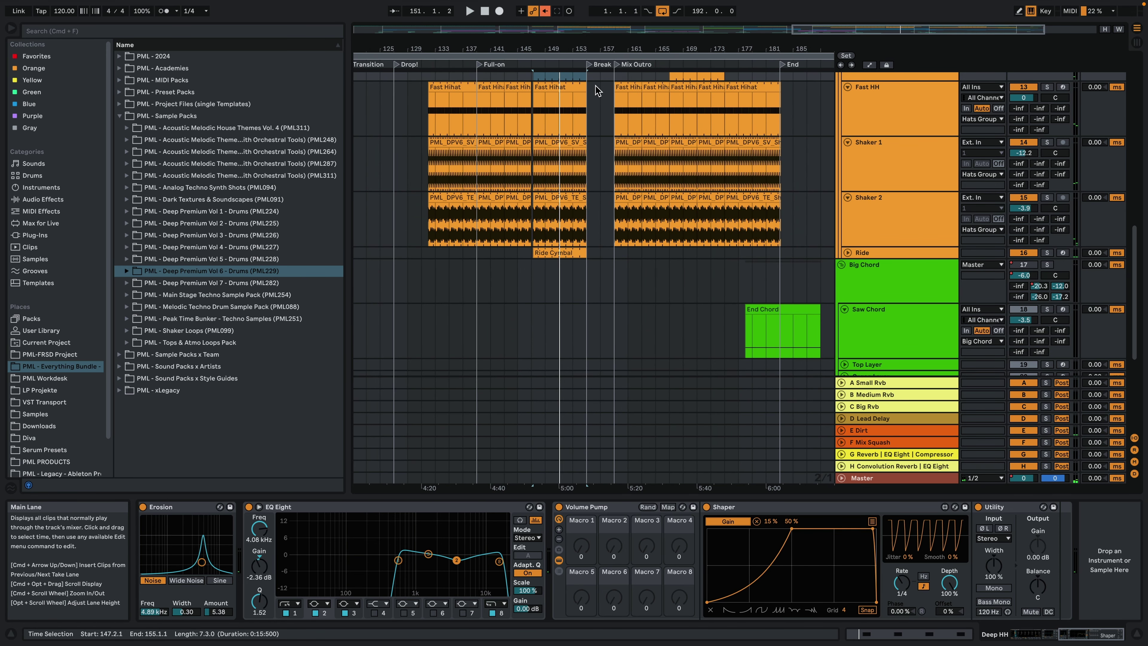
Hide the device view and fold the Drums group, with playback of the drums and K & B from bar 147
{"action": "scroll", "coordinate": [585, 257], "scroll_direction": "down", "scroll_amount": 3}
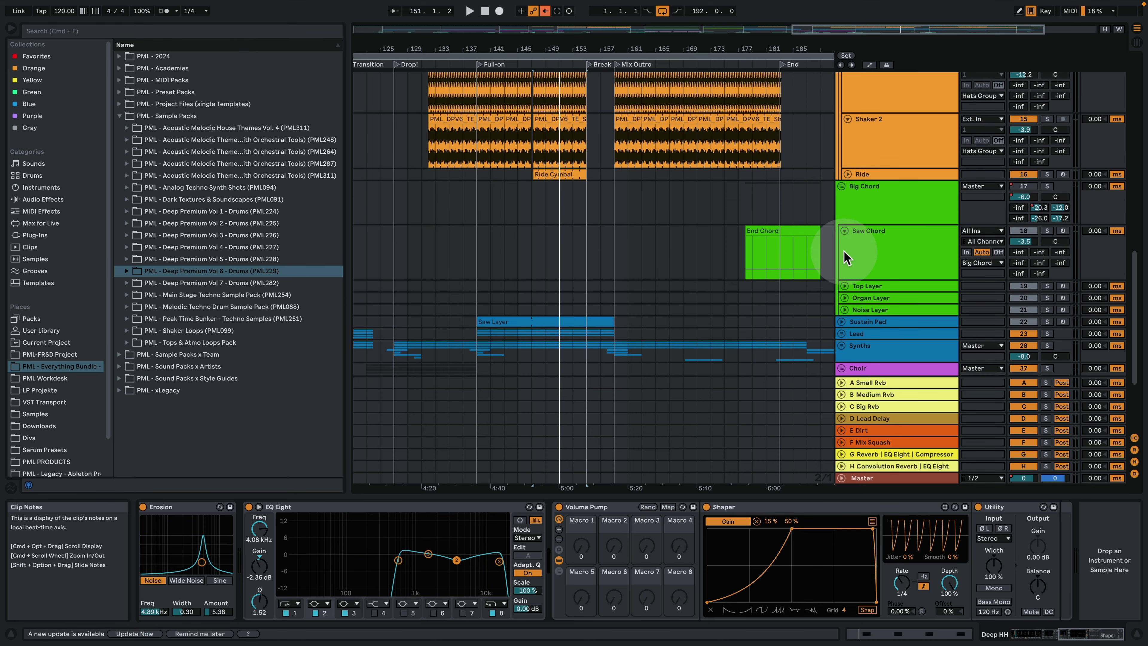
{"action": "left_click", "coordinate": [1134, 631]}
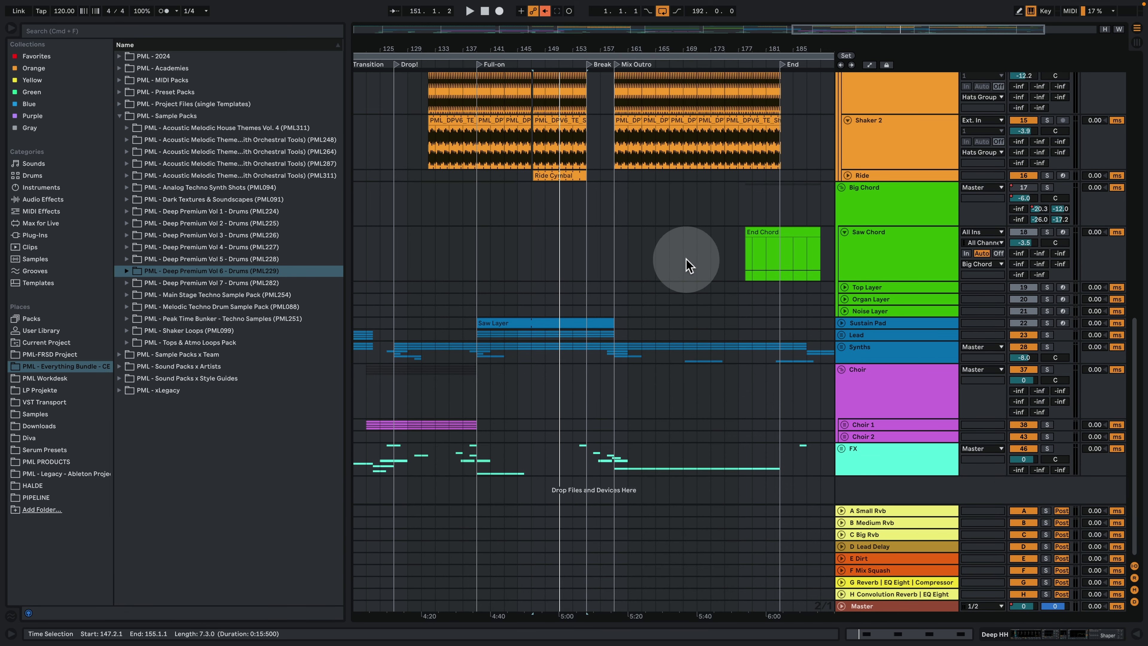
{"action": "scroll", "coordinate": [674, 281], "scroll_direction": "up", "scroll_amount": 5}
{"action": "scroll", "coordinate": [671, 298], "scroll_direction": "up", "scroll_amount": 7}
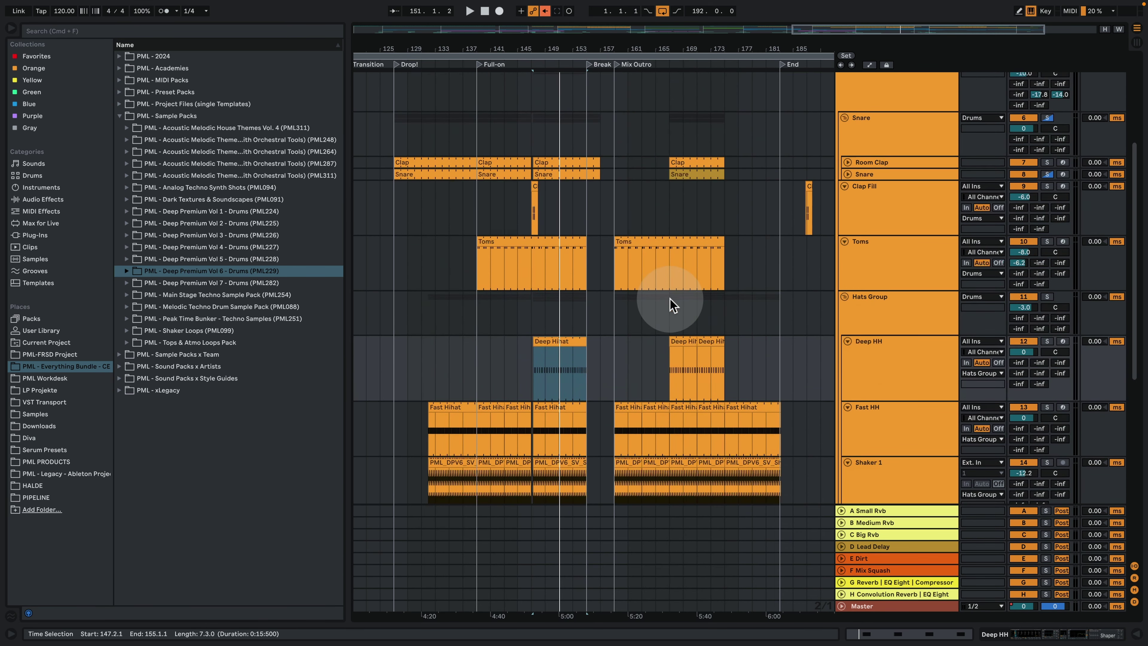
{"action": "scroll", "coordinate": [682, 318], "scroll_direction": "up", "scroll_amount": 4}
{"action": "left_click", "coordinate": [843, 256]}
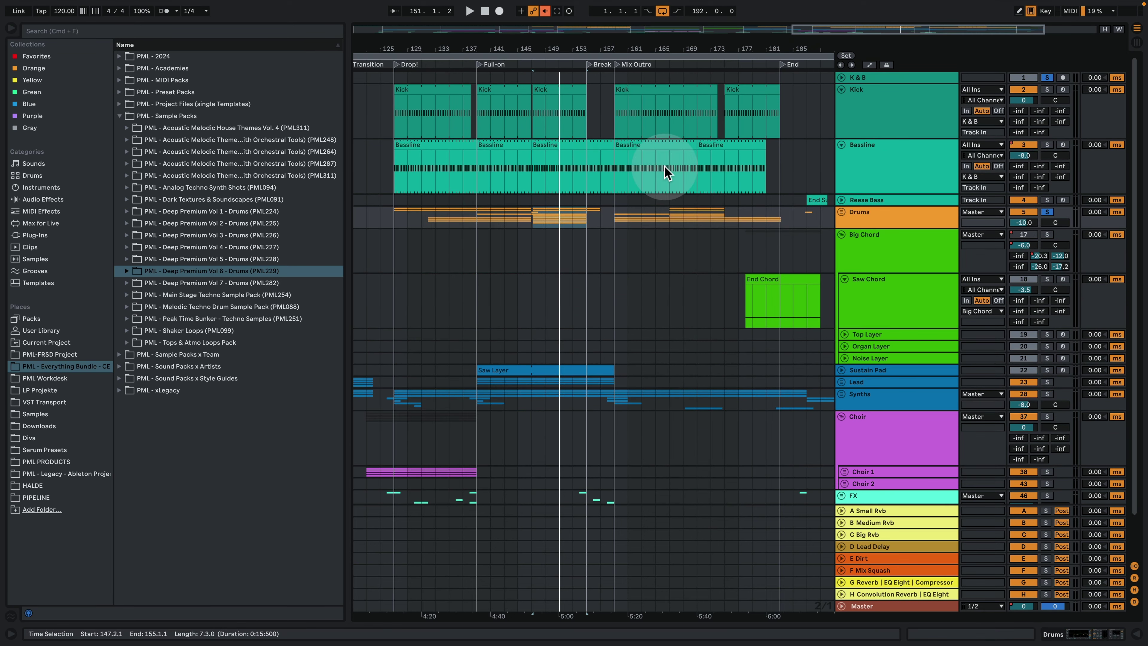
{"action": "left_click", "coordinate": [534, 177]}
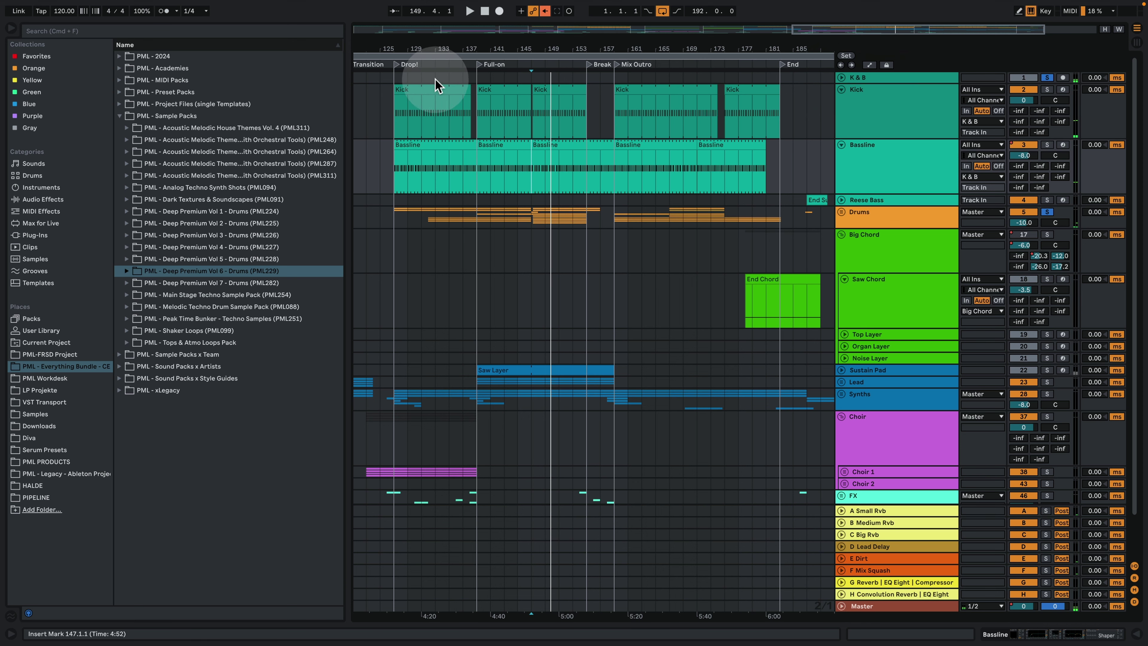
Select the Choir group, solo it and listen to the choir from the Drop! marker
{"action": "left_click_drag", "start_coordinate": [405, 52], "coordinate": [519, 75]}
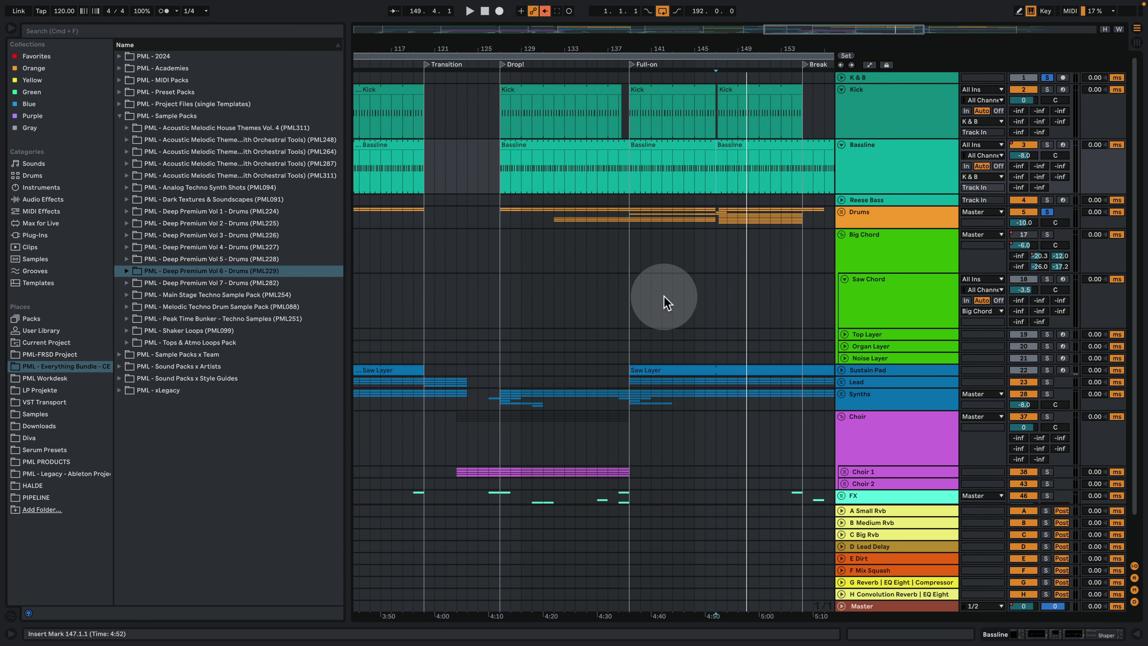
{"action": "scroll", "coordinate": [664, 299], "scroll_direction": "down", "scroll_amount": 3}
{"action": "left_click", "coordinate": [874, 388]}
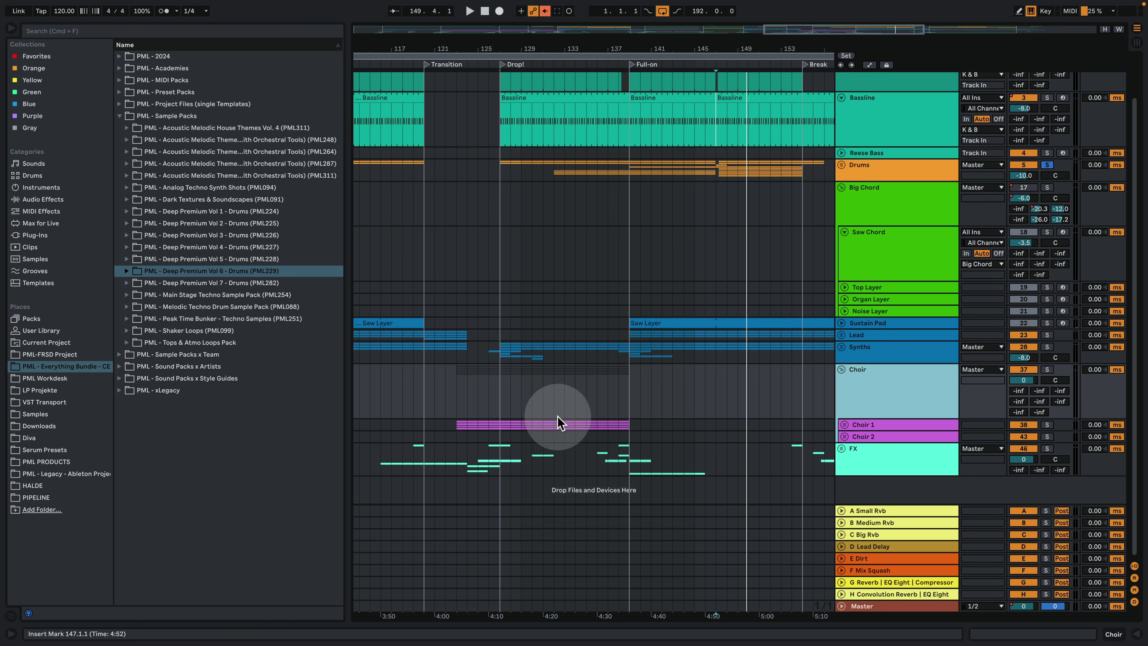
{"action": "left_click", "coordinate": [500, 390]}
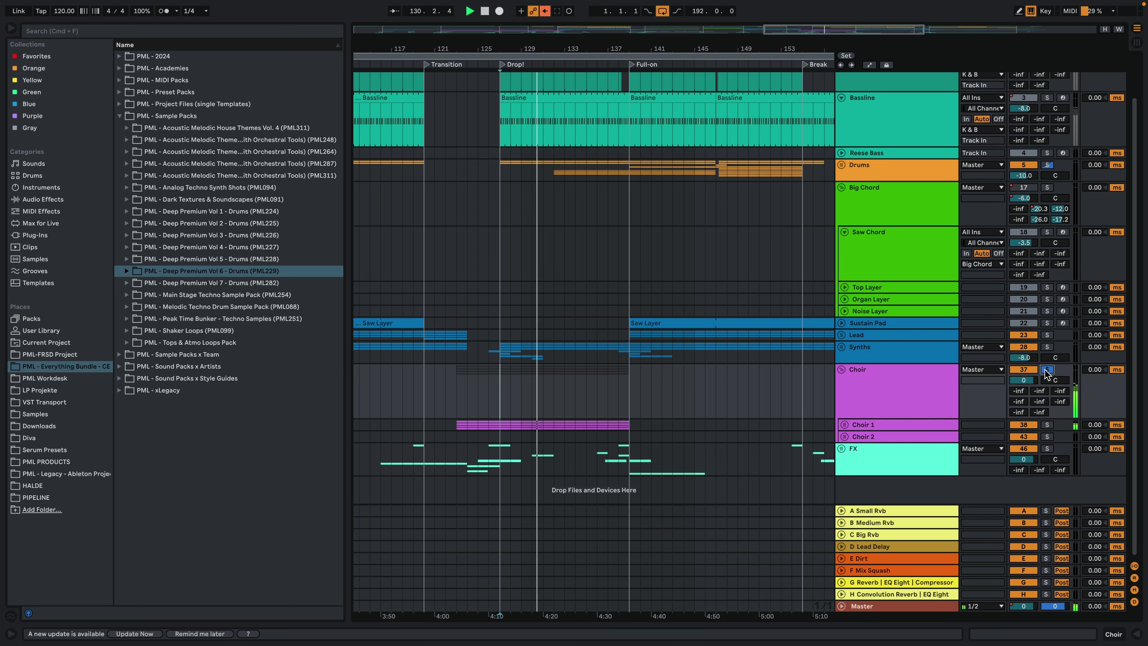
Show the device view for the Choir group and bring up the device chain of its Choir 1 subgroup
{"action": "double_click", "coordinate": [927, 383]}
{"action": "scroll", "coordinate": [872, 347], "scroll_direction": "down", "scroll_amount": 5}
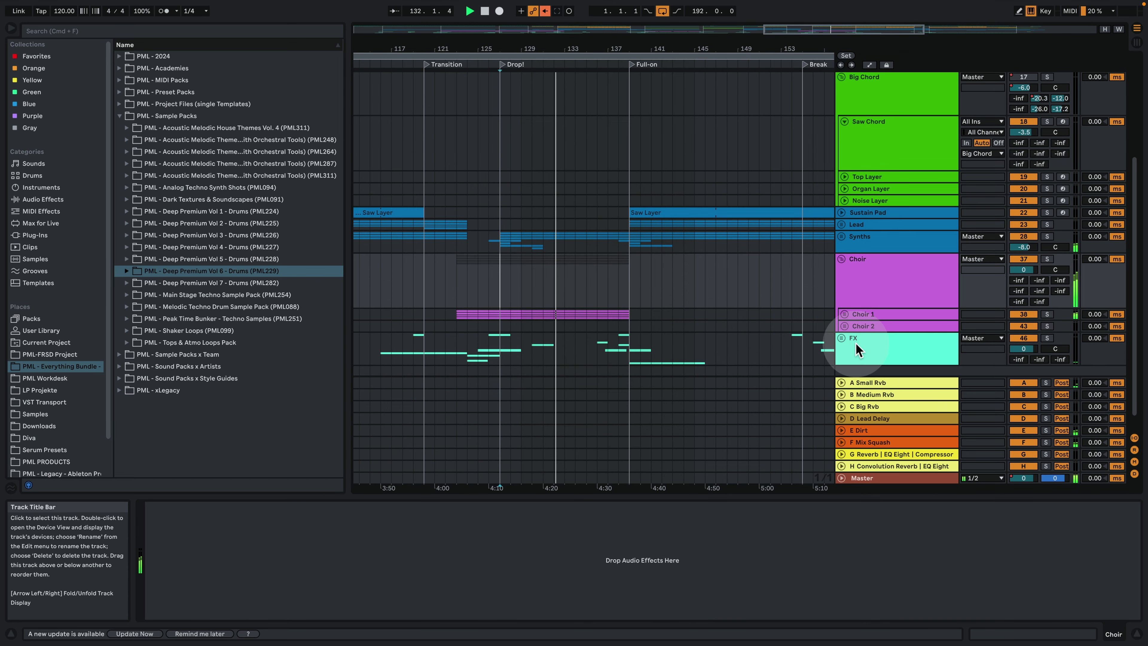
{"action": "left_click", "coordinate": [871, 314]}
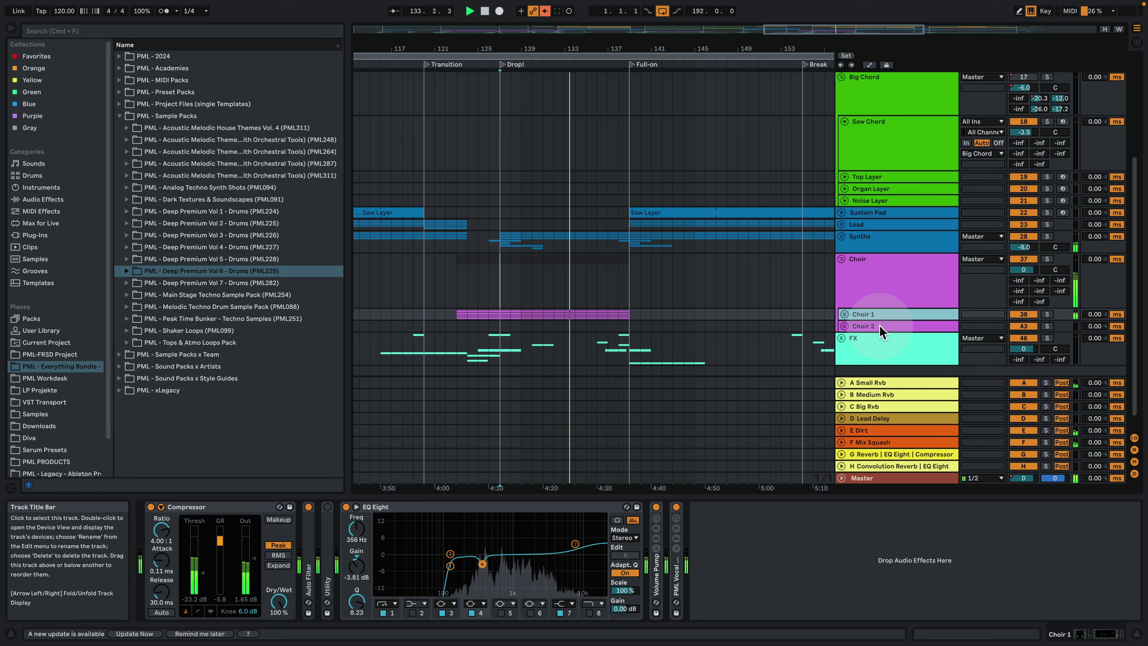
{"action": "left_click", "coordinate": [879, 326]}
{"action": "left_click", "coordinate": [879, 315]}
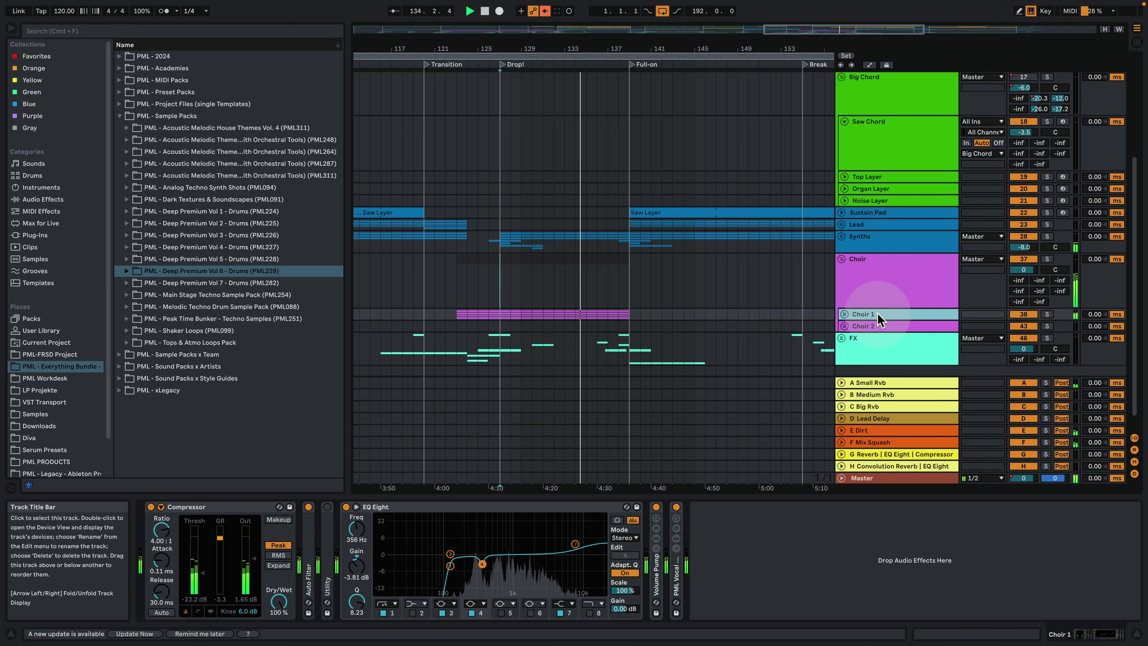
Inspect the Volume Pump and PML Vocal Repeat racks on Choir 1, and unfold the Choir 1 group to its individual layers
{"action": "left_click", "coordinate": [655, 571]}
{"action": "double_click", "coordinate": [655, 571]}
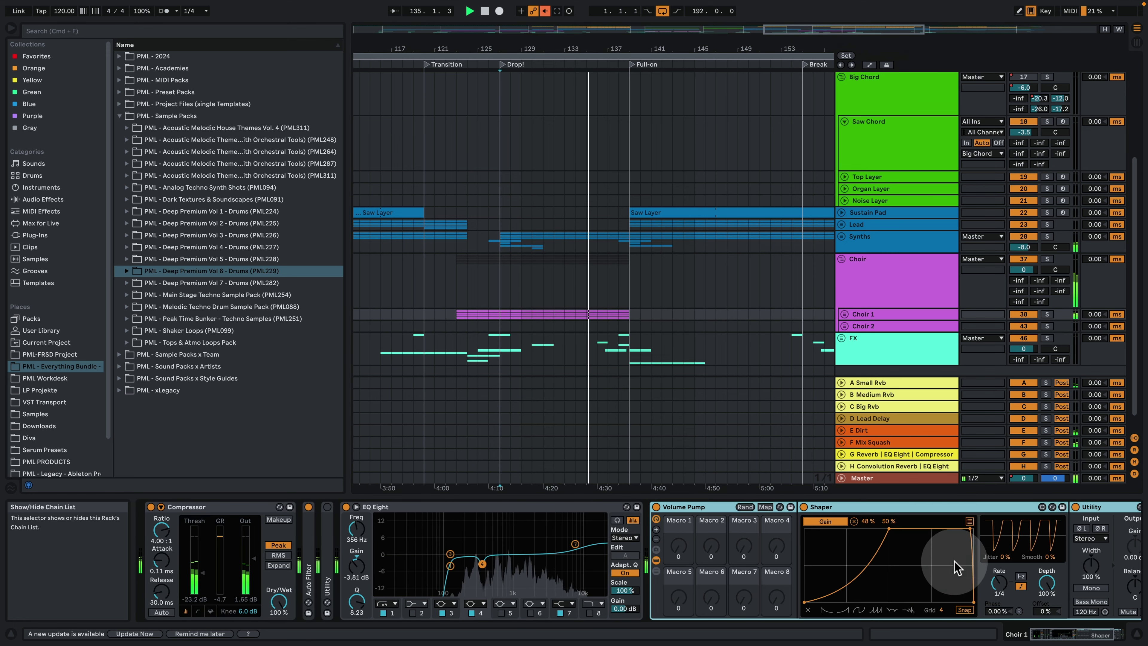
{"action": "double_click", "coordinate": [703, 508]}
{"action": "double_click", "coordinate": [677, 588]}
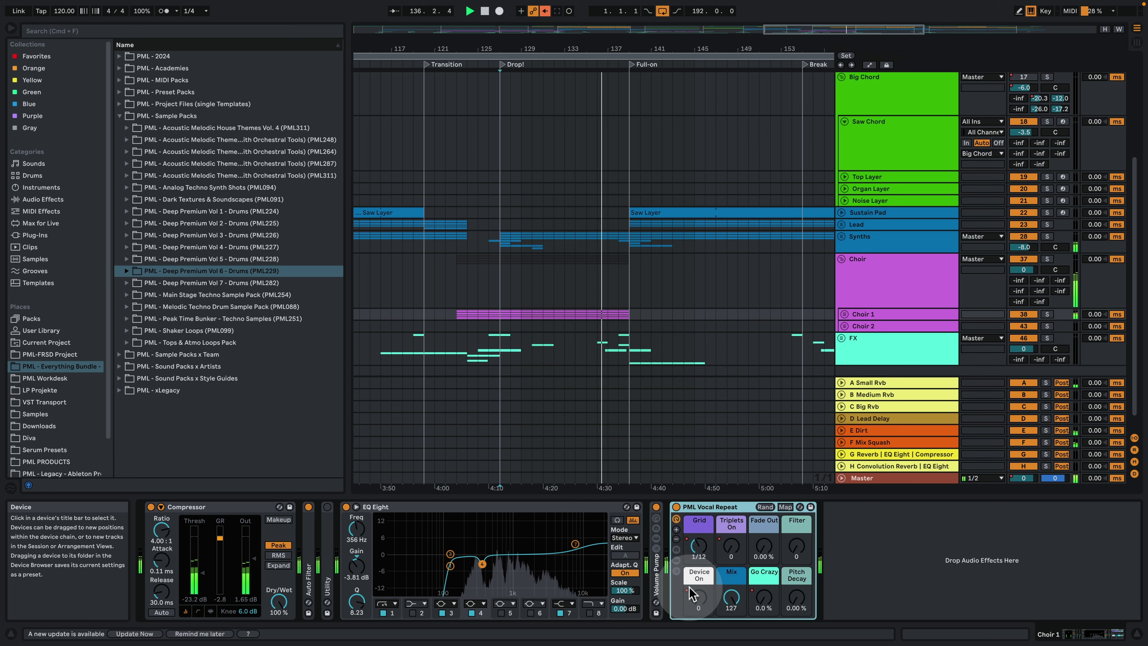
{"action": "left_click", "coordinate": [844, 314]}
{"action": "scroll", "coordinate": [791, 298], "scroll_direction": "down", "scroll_amount": 5}
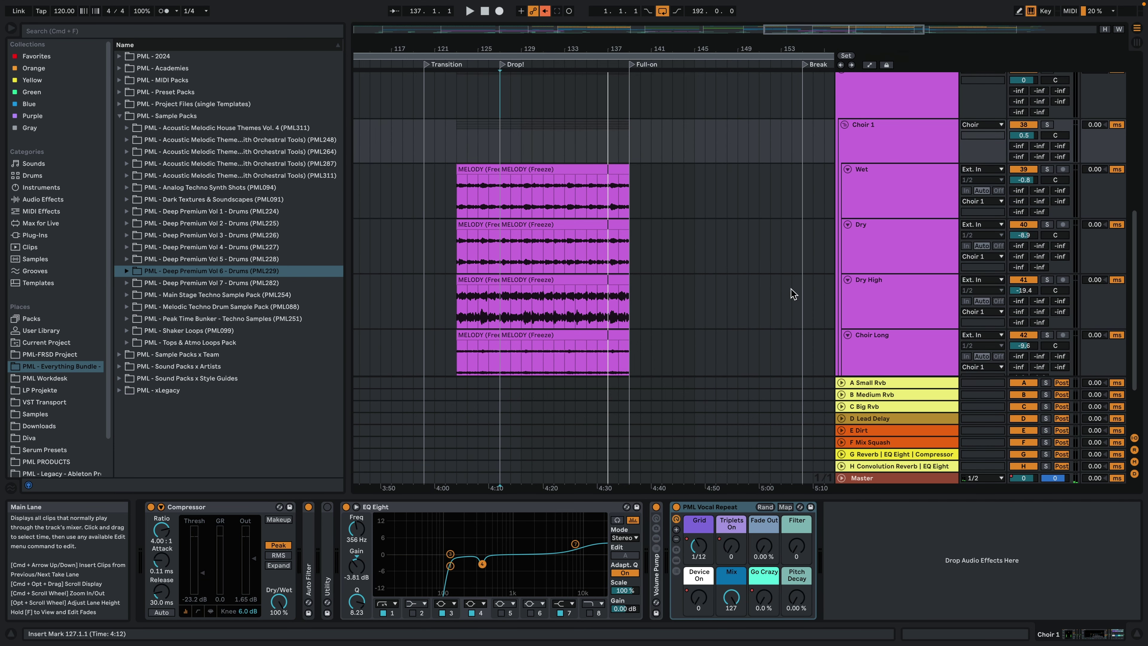
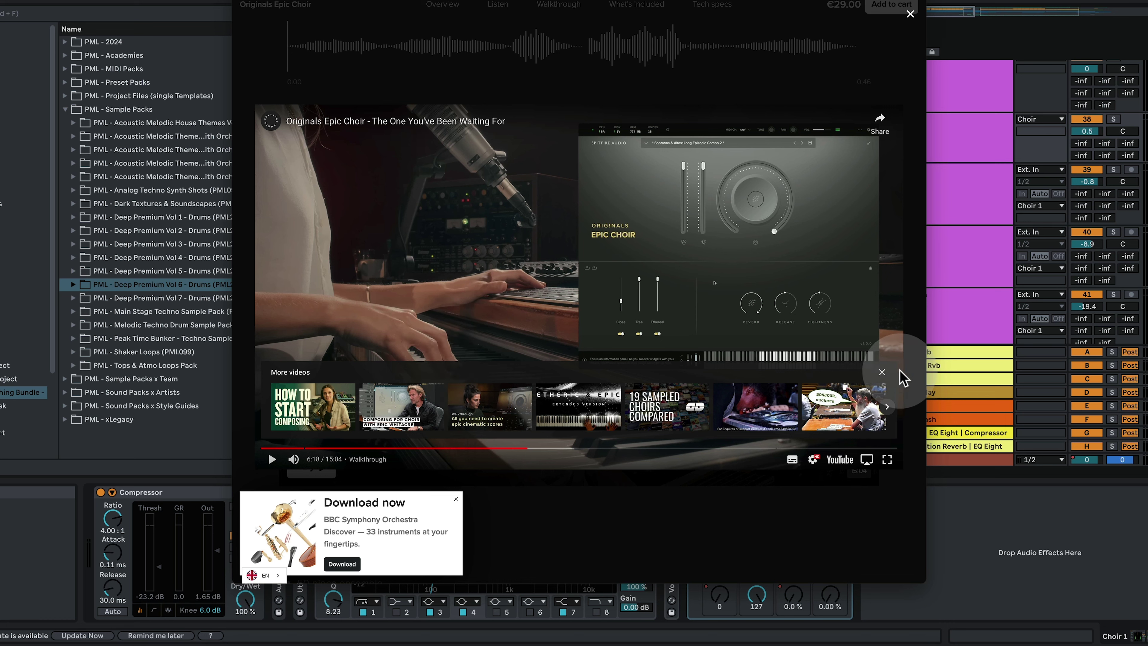
Play the Originals Epic Choir walkthrough video from 6:38, pause it and close the video to return to the project
{"action": "left_click", "coordinate": [882, 372]}
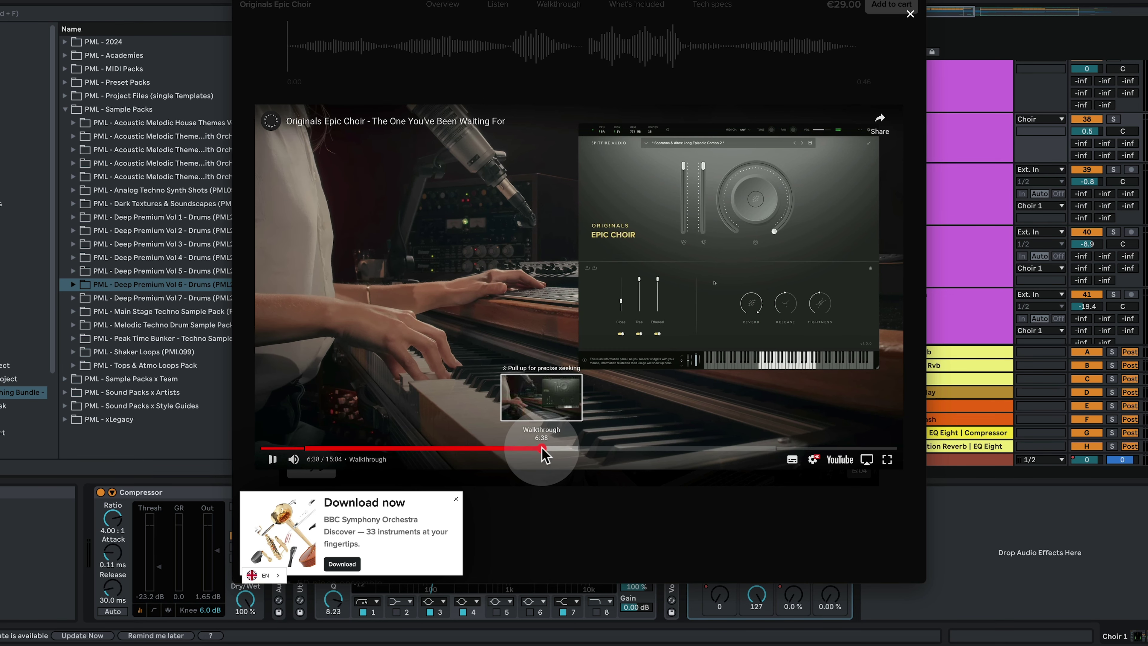
{"action": "left_click", "coordinate": [542, 449]}
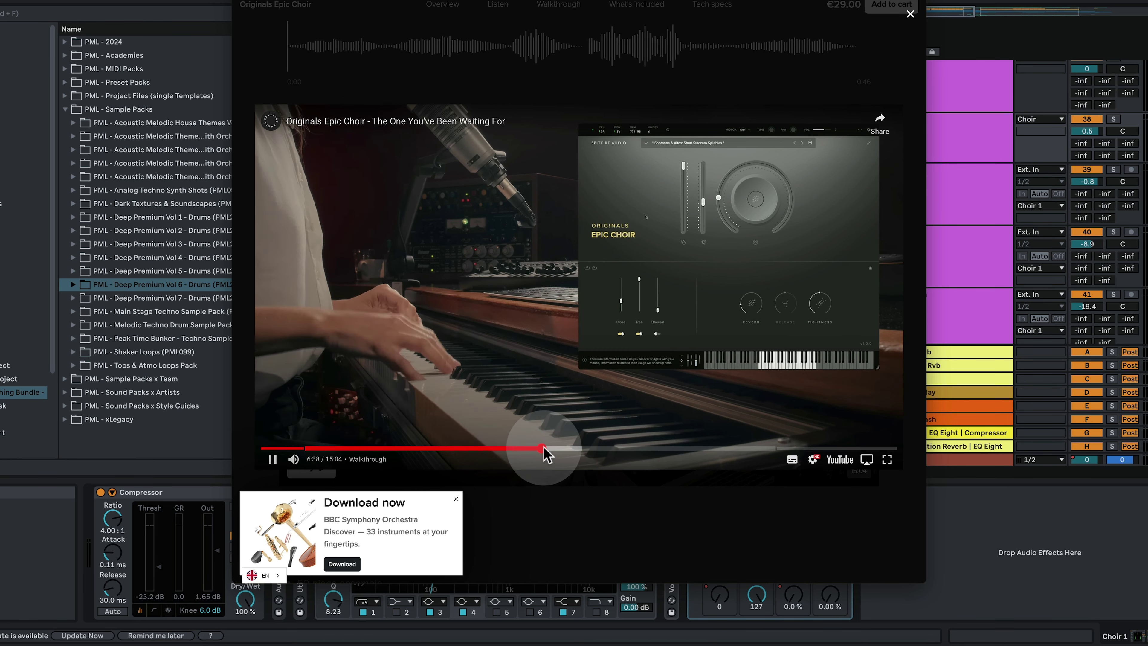
{"action": "left_click", "coordinate": [274, 459]}
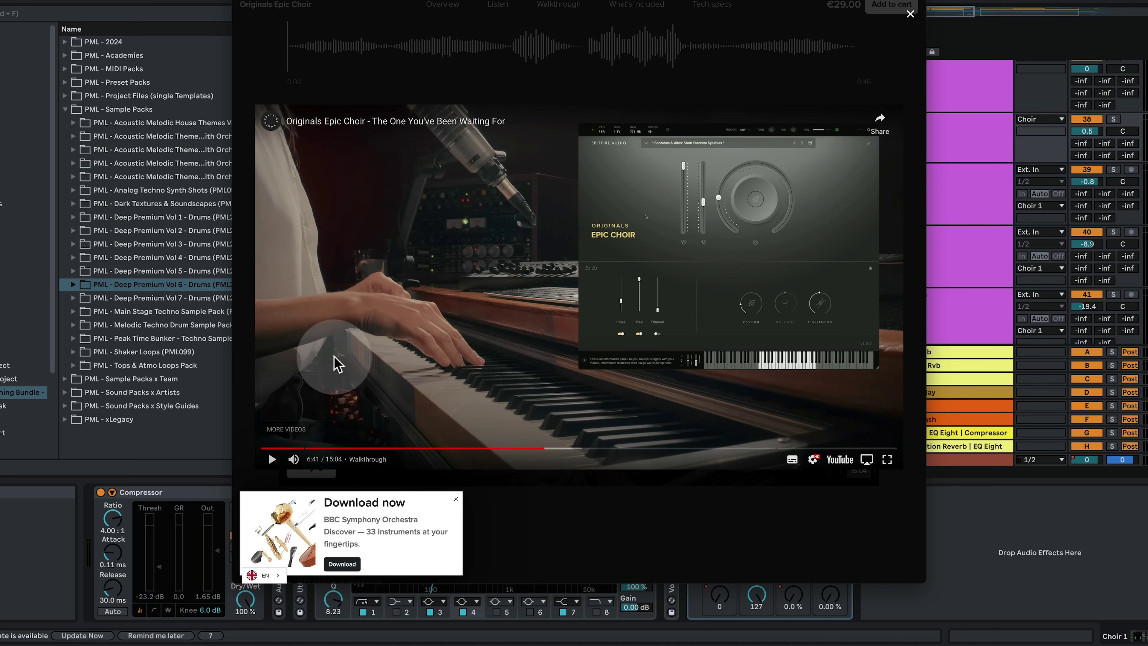
{"action": "left_click", "coordinate": [911, 14]}
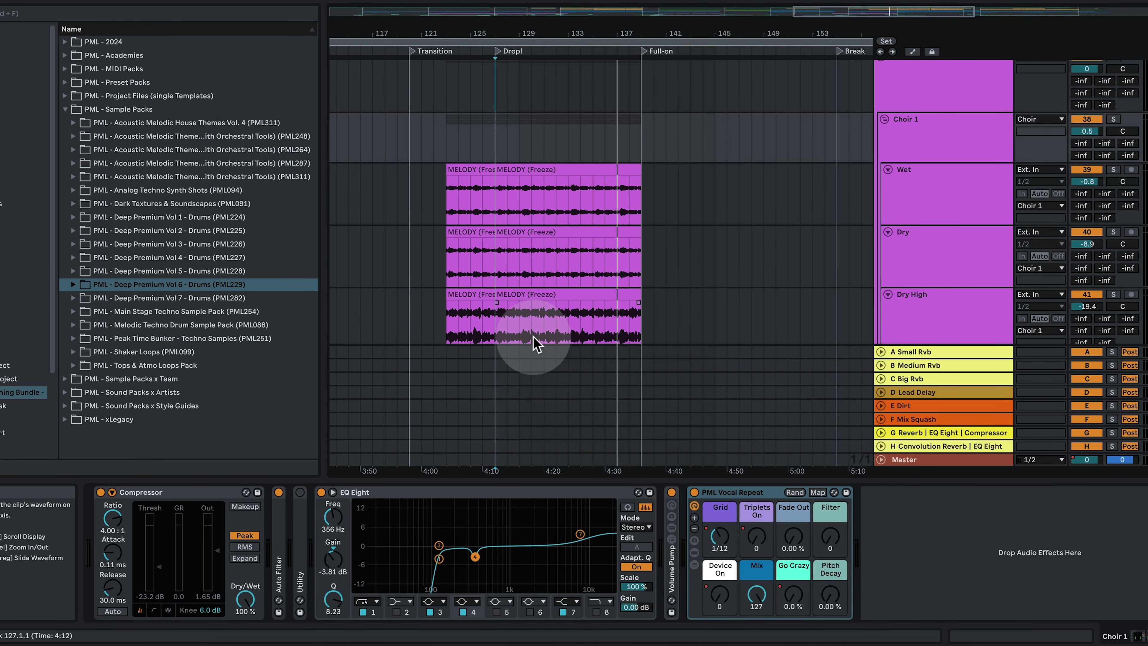
Check Choir 1's Auto Filter and reveal the chains and inner devices of the PML Vocal Repeat rack, including Beat Repeat and Drive High
{"action": "double_click", "coordinate": [284, 534]}
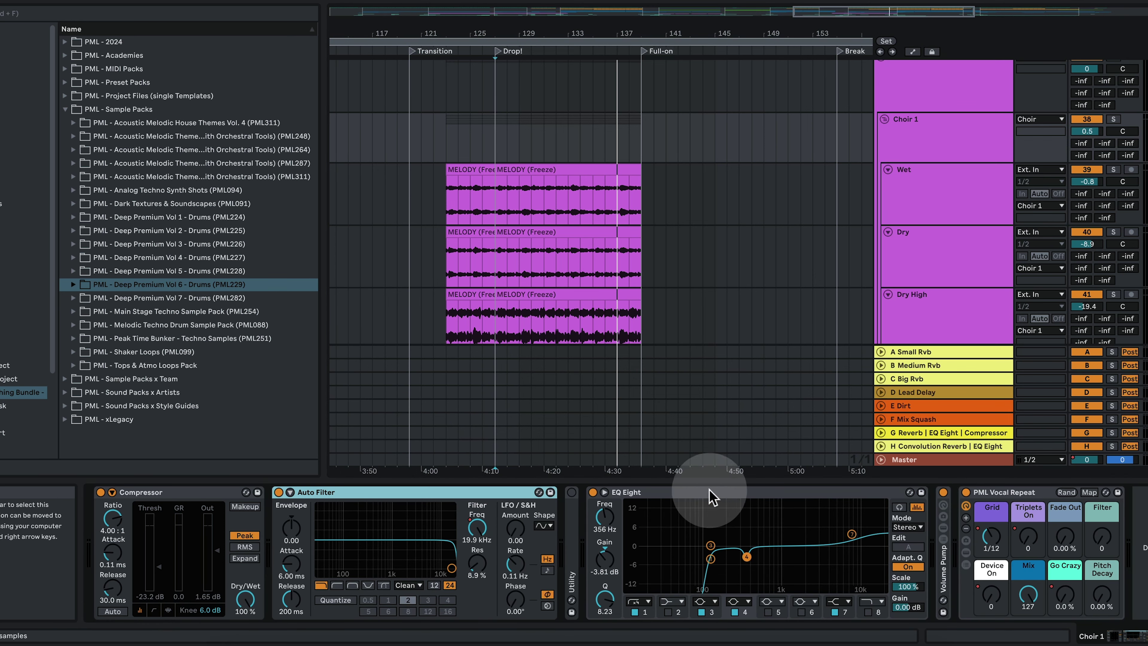
{"action": "double_click", "coordinate": [301, 492]}
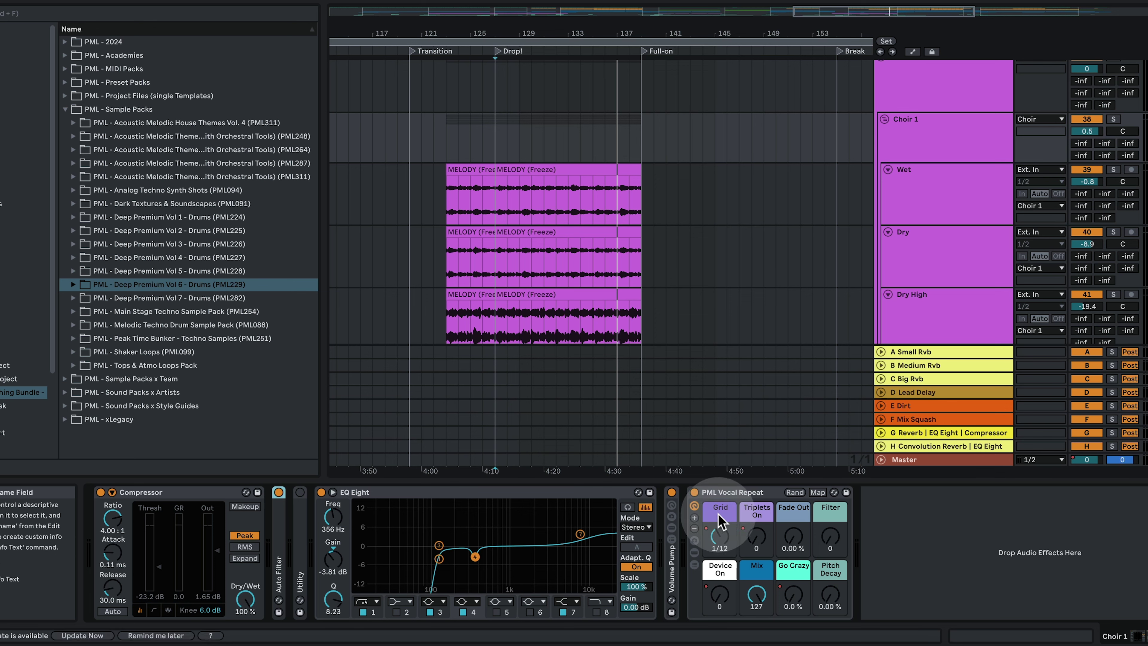
{"action": "left_click", "coordinate": [695, 552]}
{"action": "left_click", "coordinate": [694, 564]}
{"action": "left_click_drag", "start_coordinate": [1103, 636], "coordinate": [1132, 636]}
{"action": "left_click", "coordinate": [926, 144]}
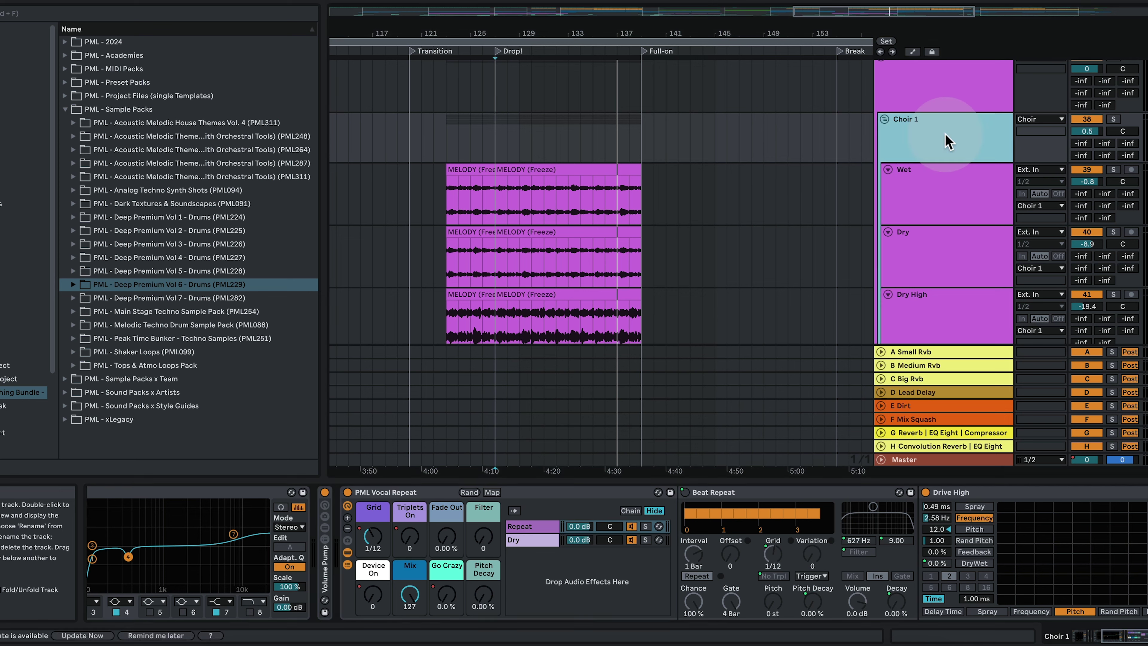
Solo the Choir 1 group and listen to it from the Drop! marker
{"action": "left_click", "coordinate": [522, 198]}
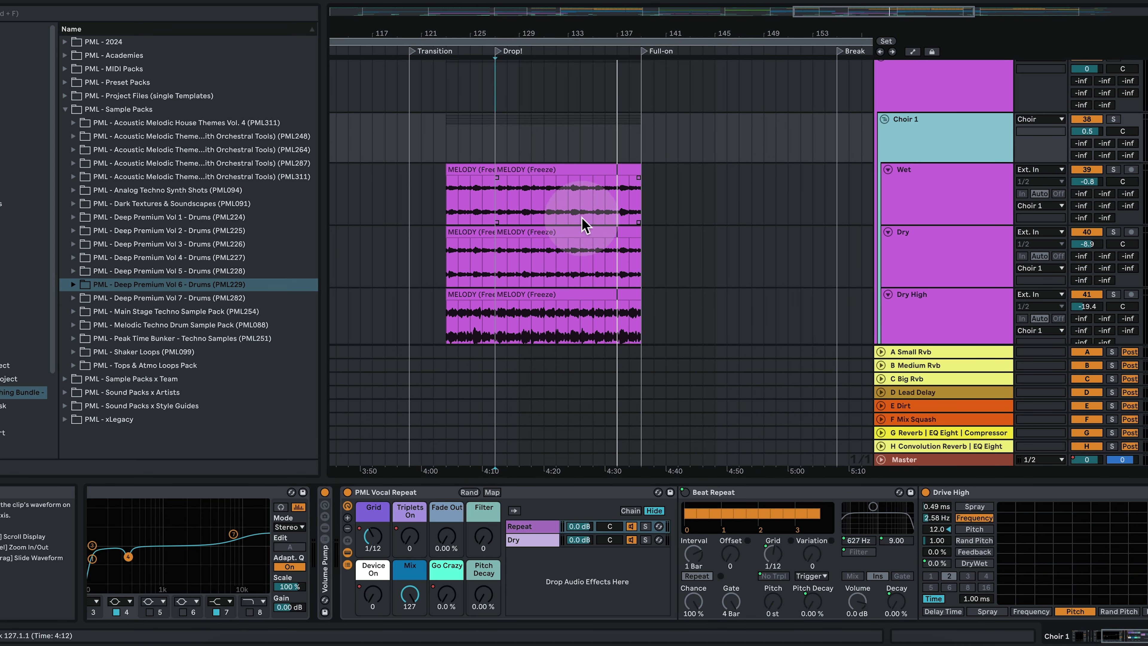
{"action": "key", "text": "space"}
{"action": "left_click", "coordinate": [1113, 119]}
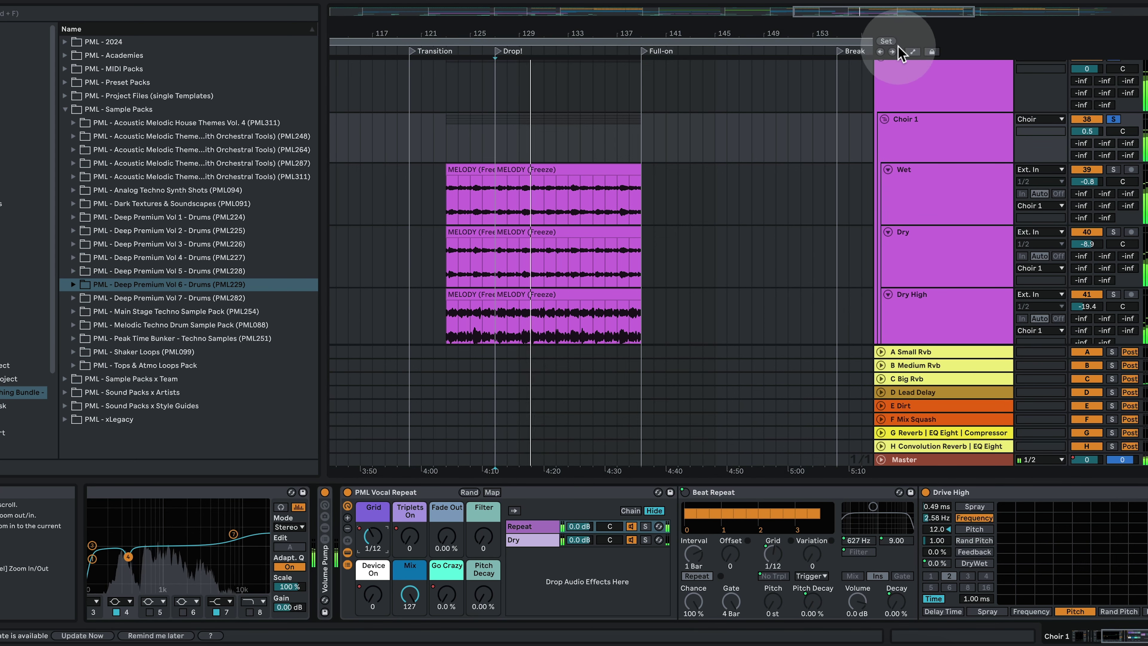
Show the automation lanes and display PML Vocal Repeat's Triplets On and Device On envelopes on Choir 1
{"action": "left_click", "coordinate": [912, 52]}
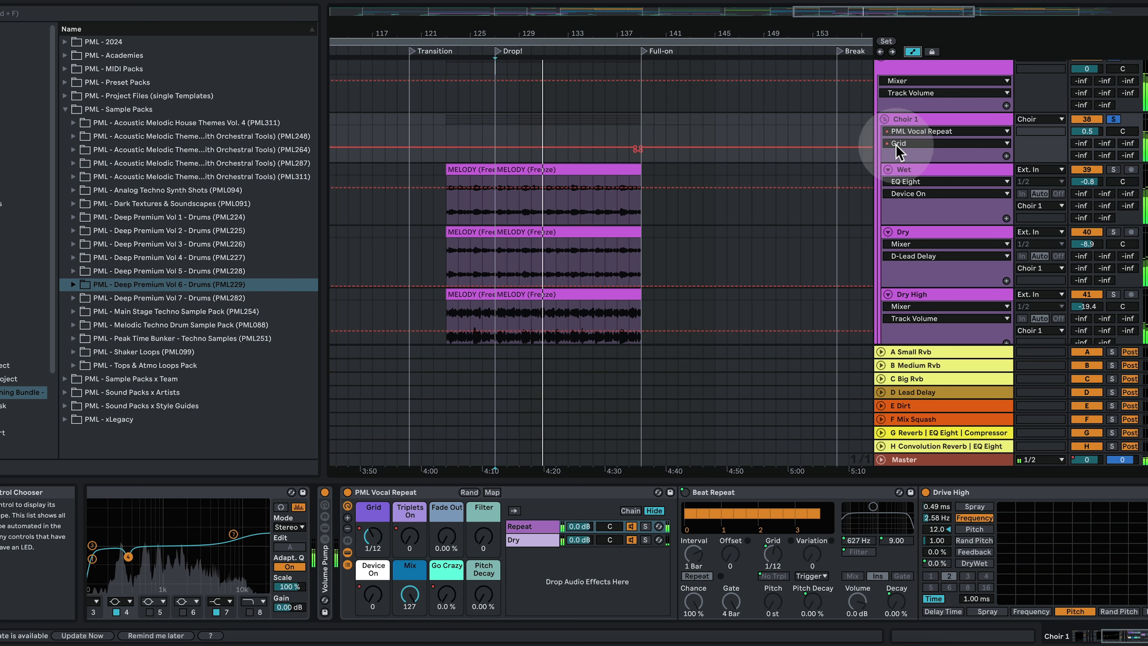
{"action": "left_click", "coordinate": [954, 143]}
{"action": "left_click", "coordinate": [937, 178]}
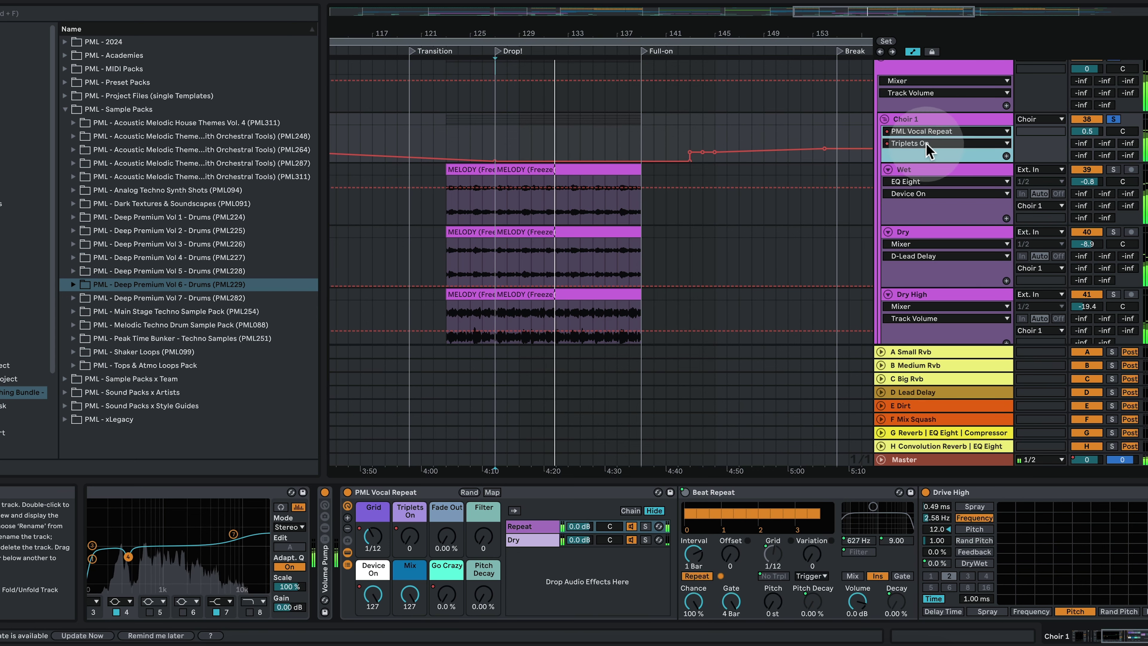
{"action": "left_click", "coordinate": [372, 596]}
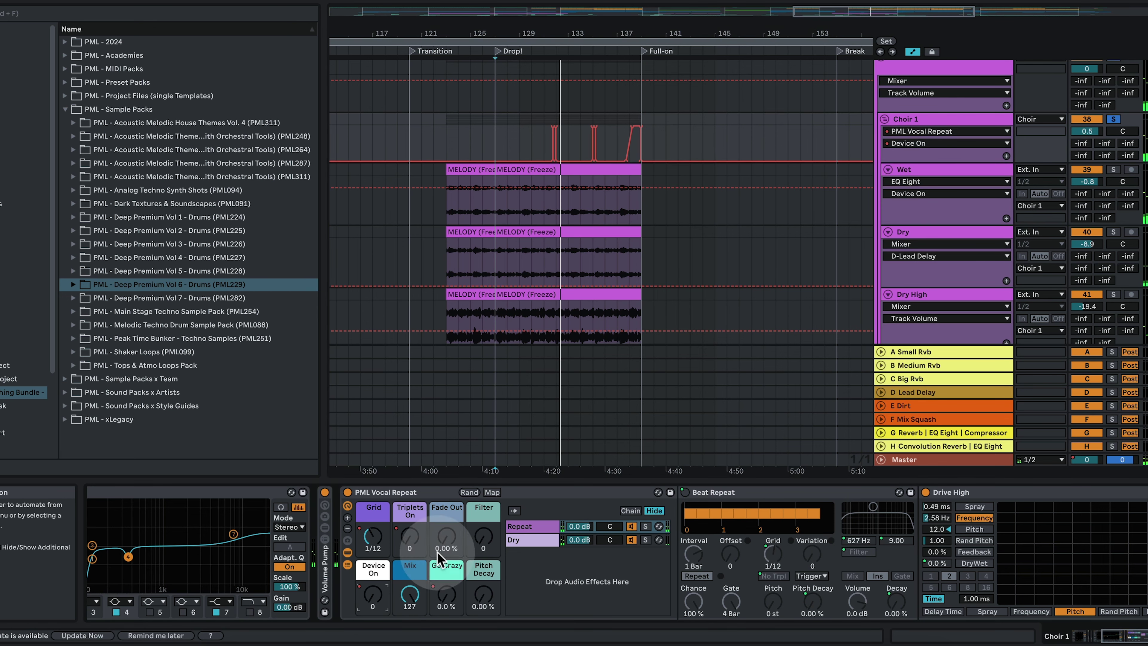
Listen to Choir 1 from bar 130 while following the Device On automation of PML Vocal Repeat
{"action": "left_click_drag", "start_coordinate": [532, 38], "coordinate": [543, 128]}
{"action": "left_click", "coordinate": [445, 136]}
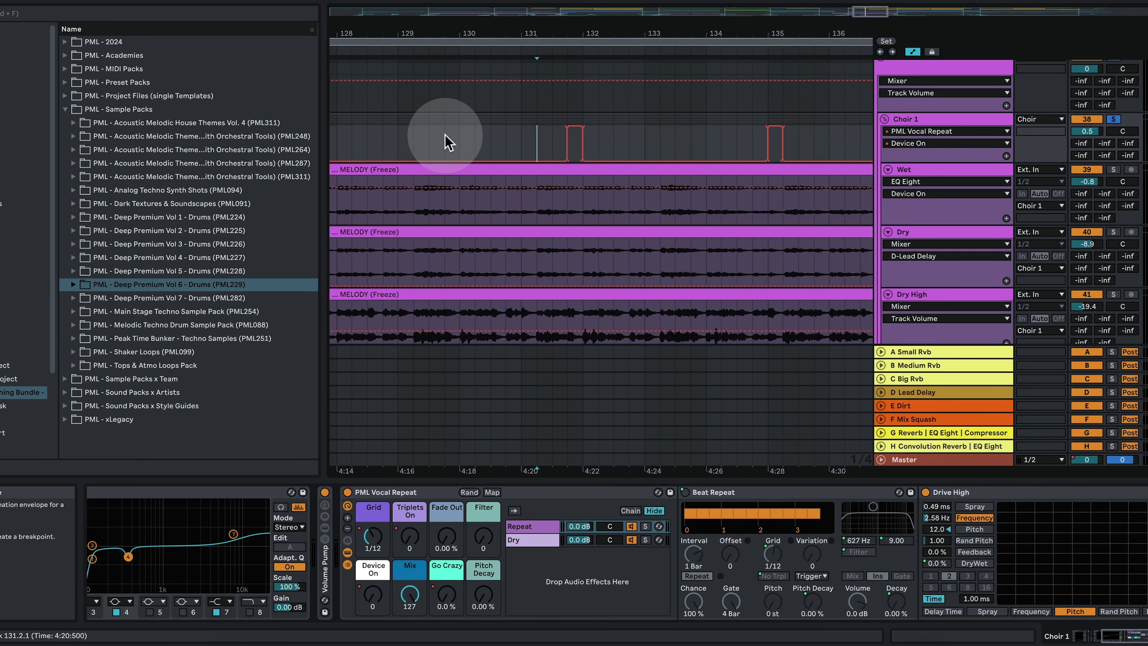
{"action": "key", "text": "space"}
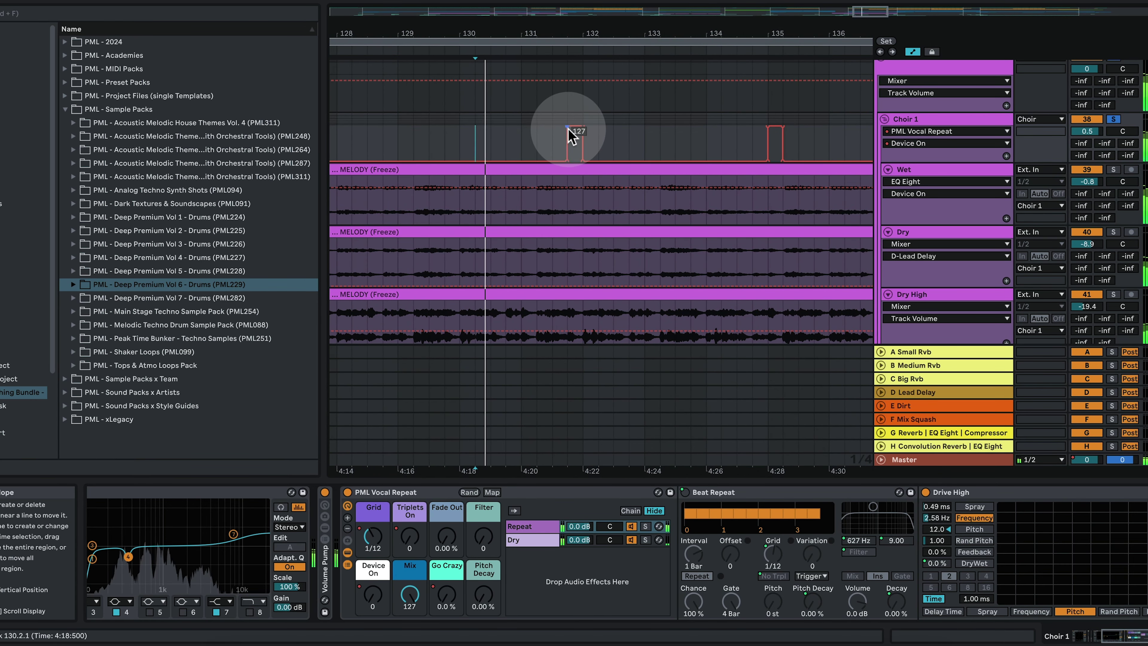
{"action": "left_click", "coordinate": [550, 129]}
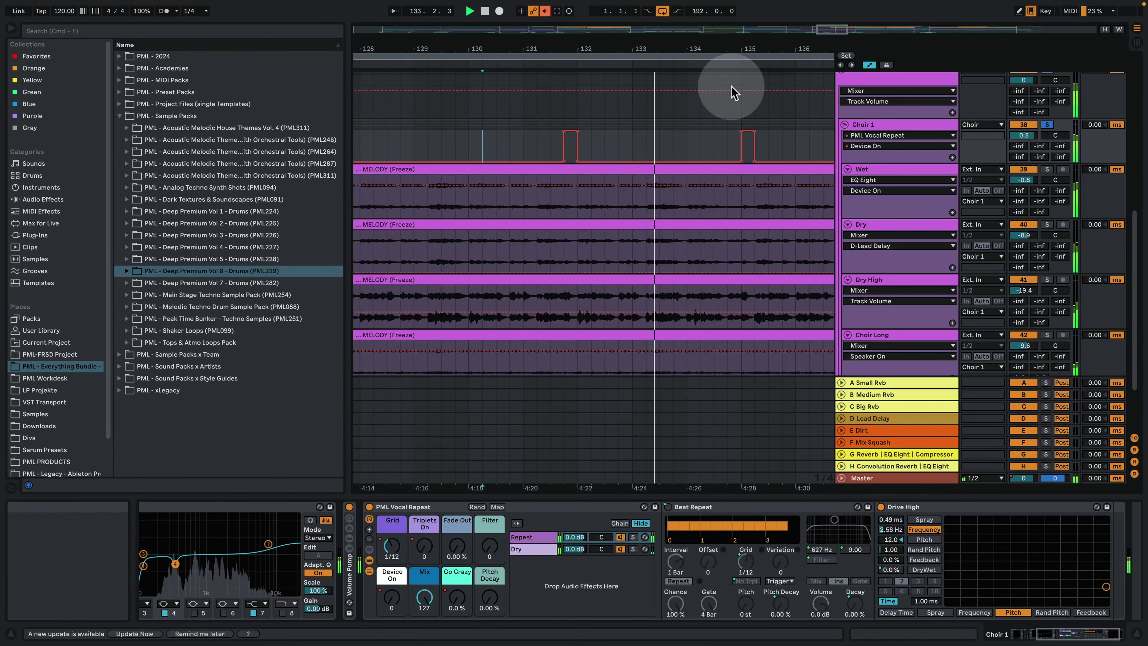
{"action": "left_click_drag", "start_coordinate": [741, 51], "coordinate": [667, 39]}
Solo the Wet, Dry and Dry High choir layers one at a time and listen to each from bar 129
{"action": "left_click", "coordinate": [923, 169]}
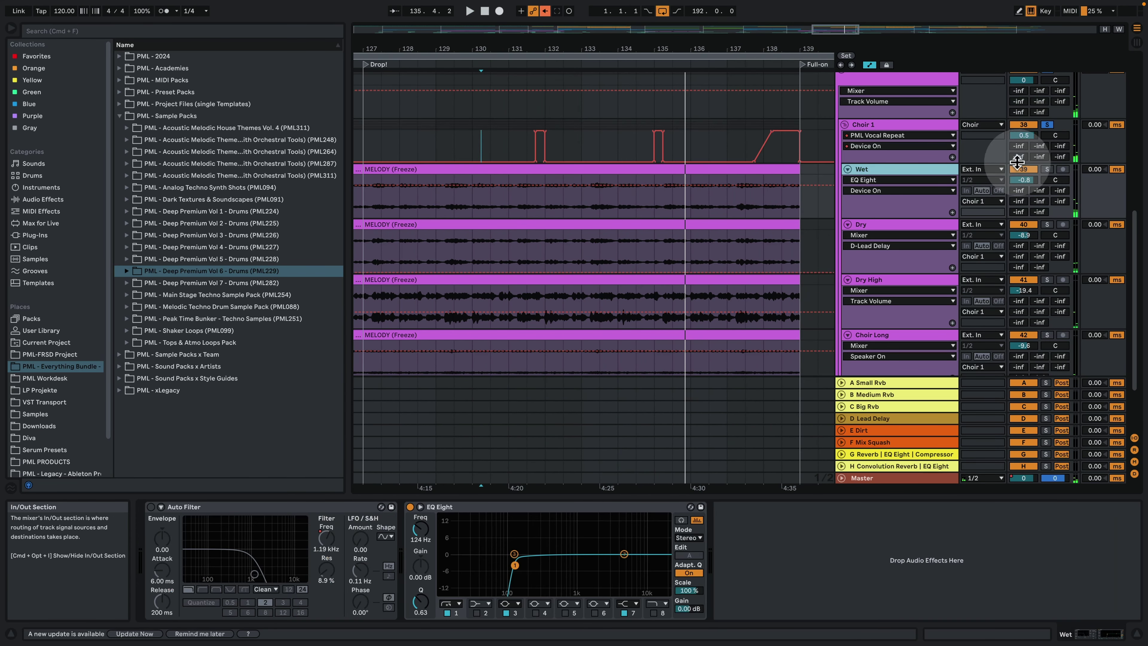
{"action": "left_click", "coordinate": [1047, 170]}
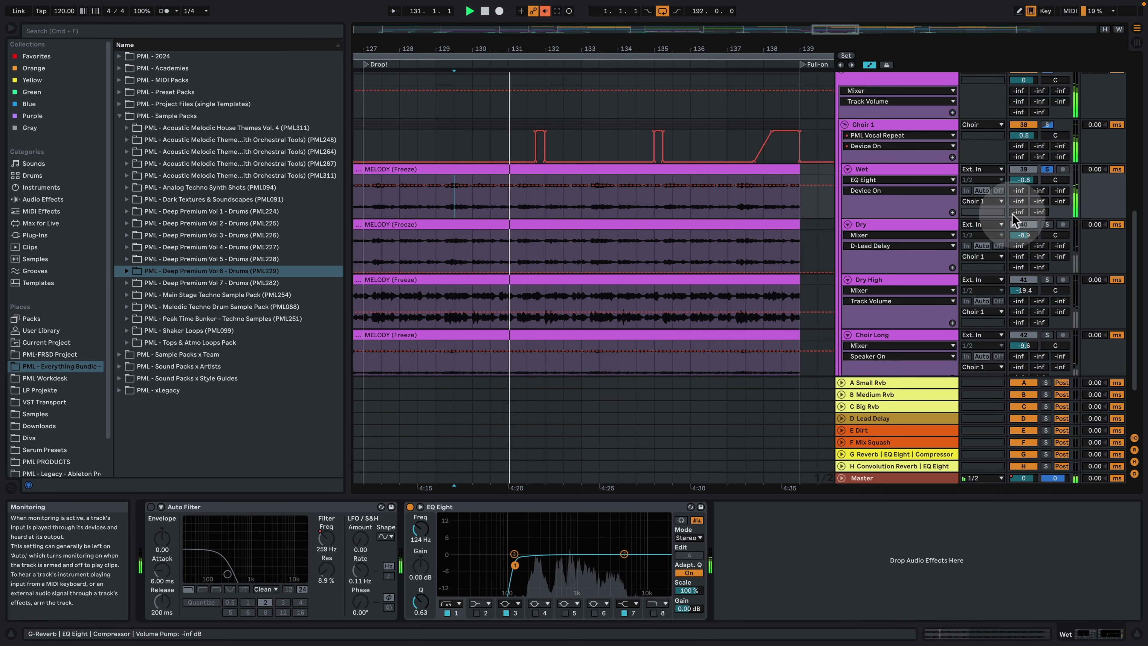
{"action": "key", "text": "space"}
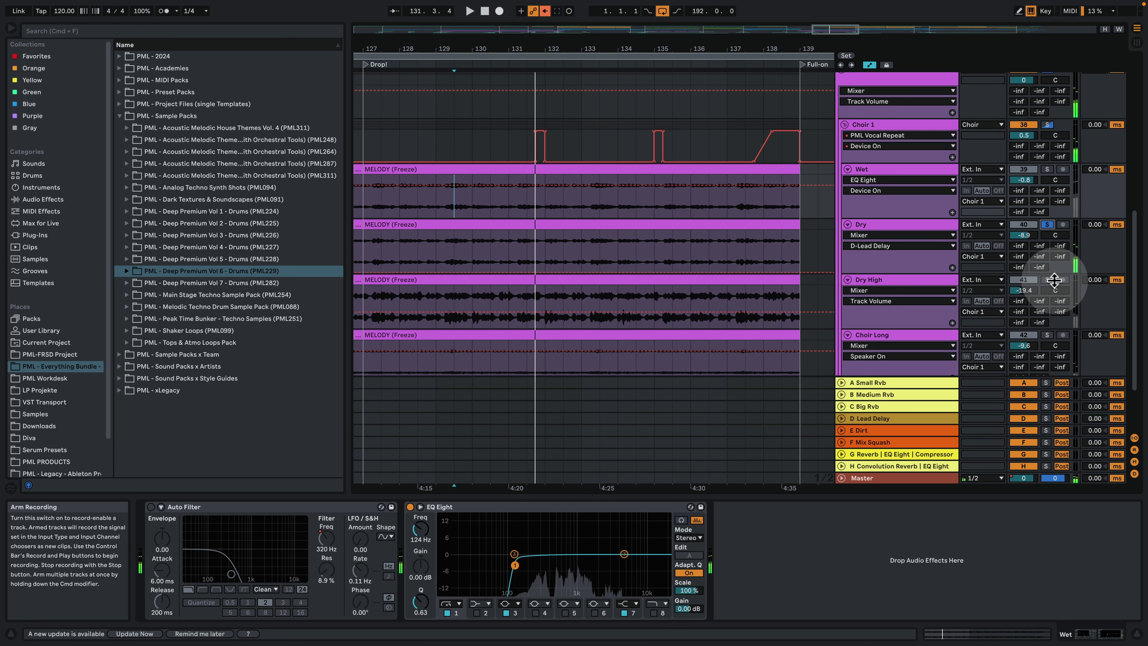
{"action": "key", "text": "space"}
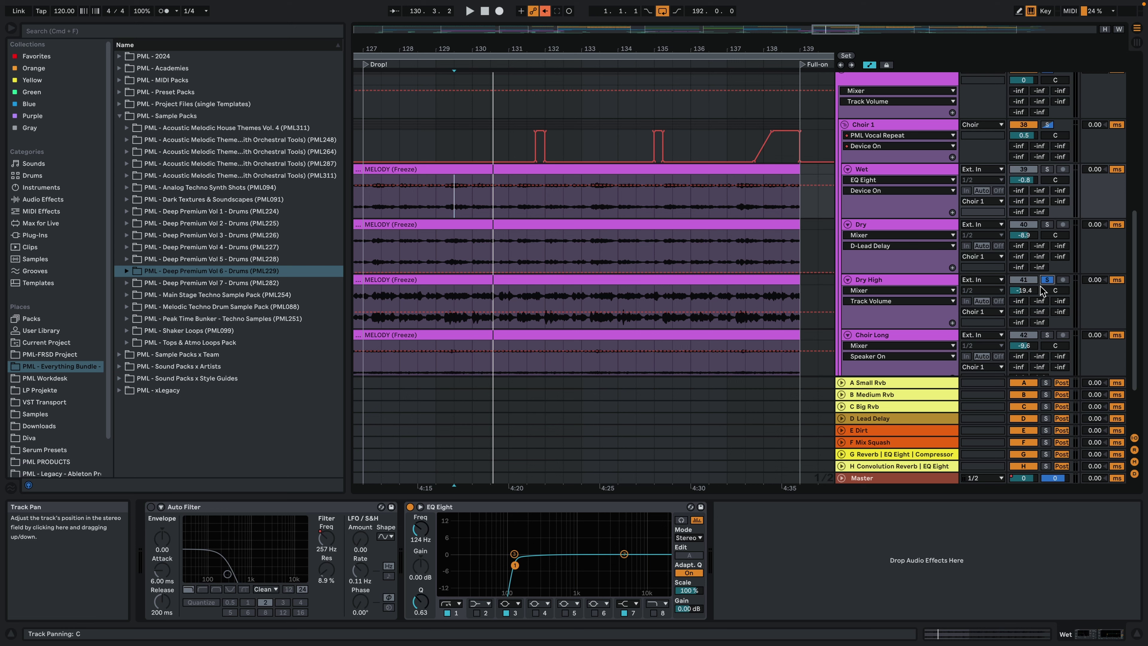
{"action": "key", "text": "space"}
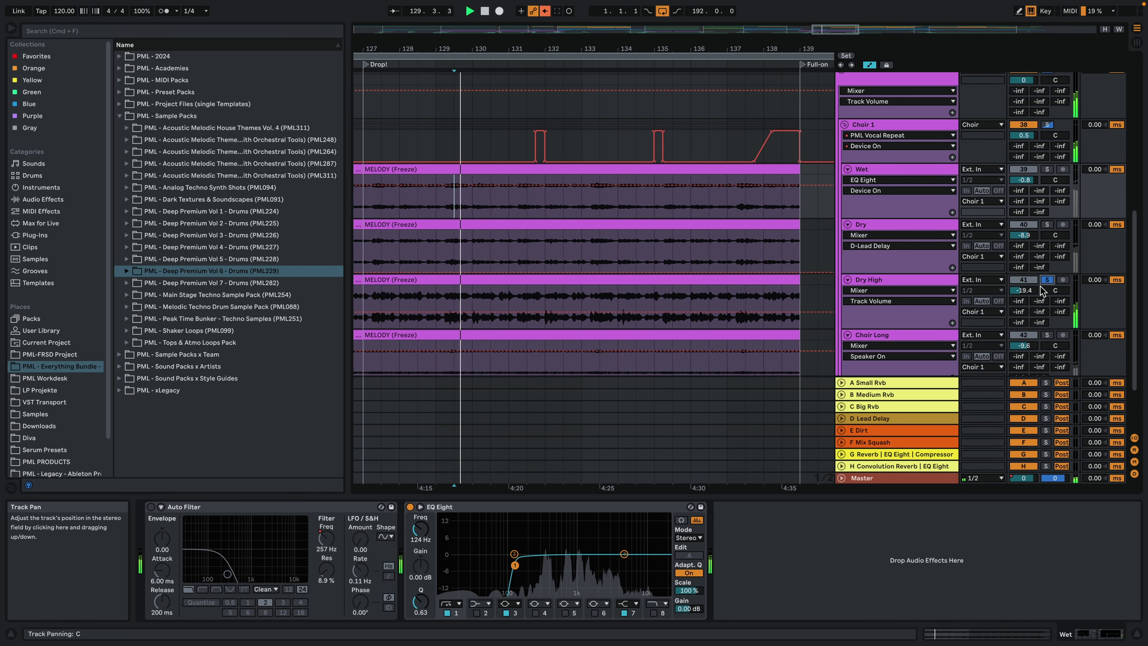
Solo the Choir Long layer, show its EQ Eight and listen to it from bar 129
{"action": "scroll", "coordinate": [723, 246], "scroll_direction": "down", "scroll_amount": 1}
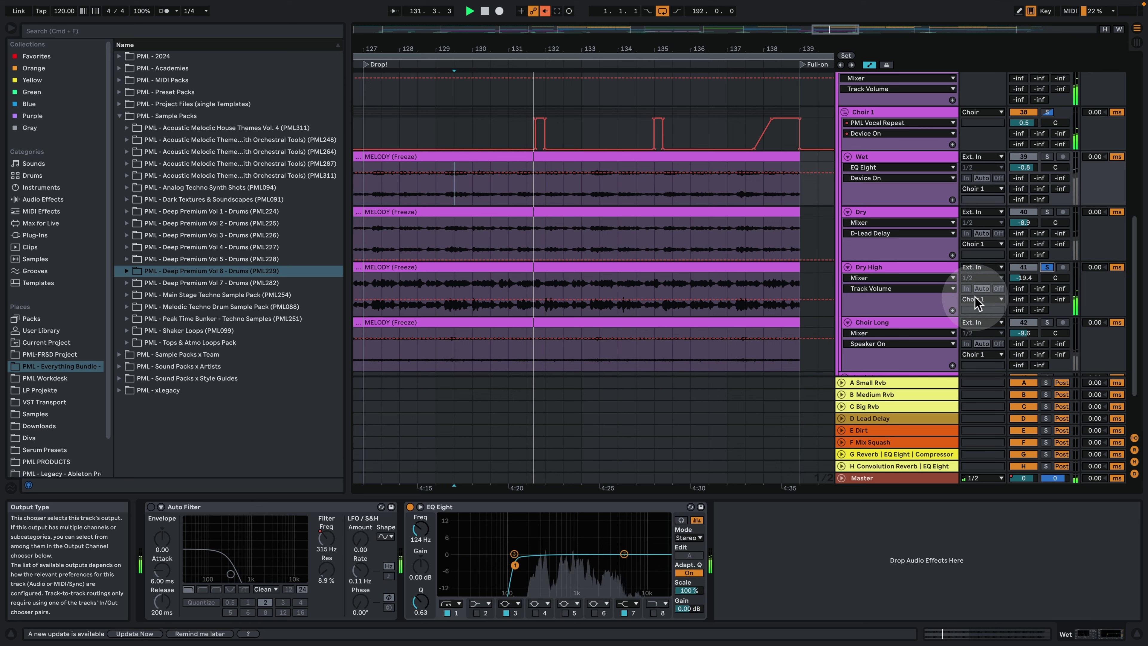
{"action": "left_click", "coordinate": [1046, 322]}
{"action": "left_click", "coordinate": [911, 324]}
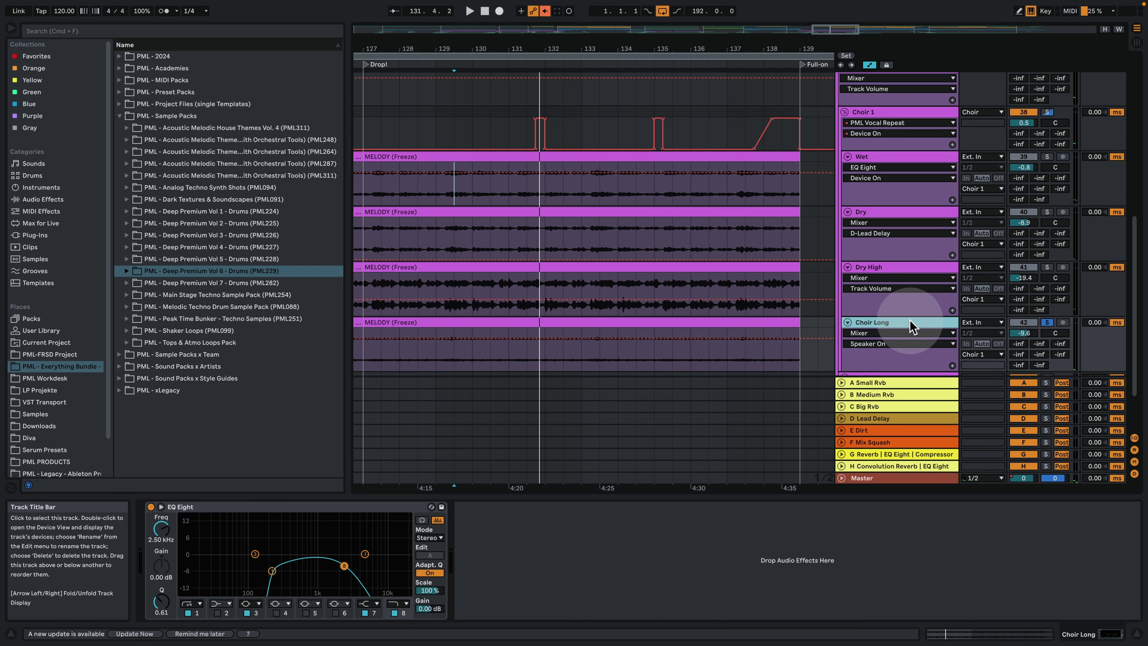
{"action": "scroll", "coordinate": [656, 277], "scroll_direction": "down", "scroll_amount": 3}
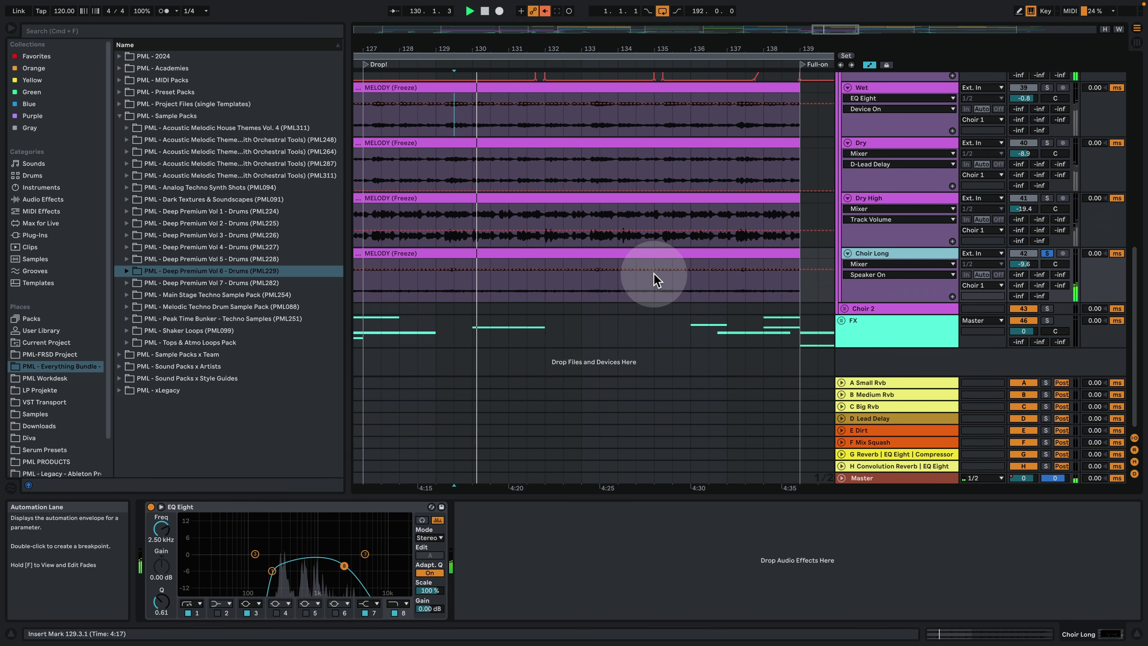
Solo the Wet layer from bar 131, then add Dry and Dry High to the solo to hear the choir layers build up
{"action": "scroll", "coordinate": [656, 277], "scroll_direction": "up", "scroll_amount": 2}
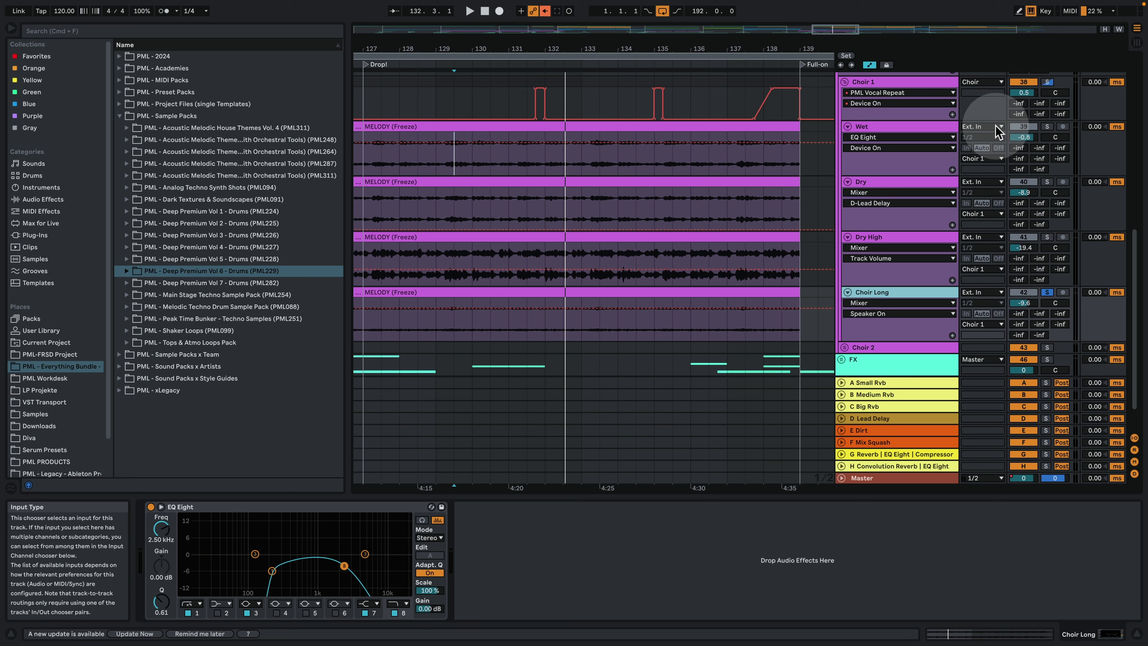
{"action": "left_click", "coordinate": [1046, 128]}
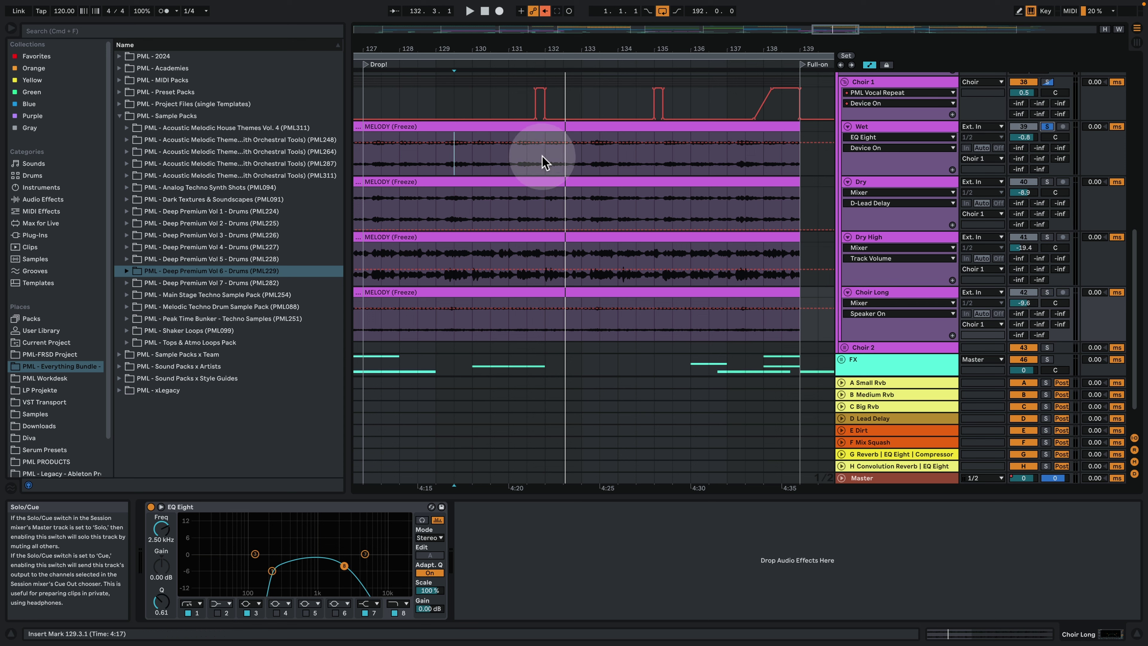
{"action": "left_click", "coordinate": [527, 156]}
{"action": "key", "text": "space"}
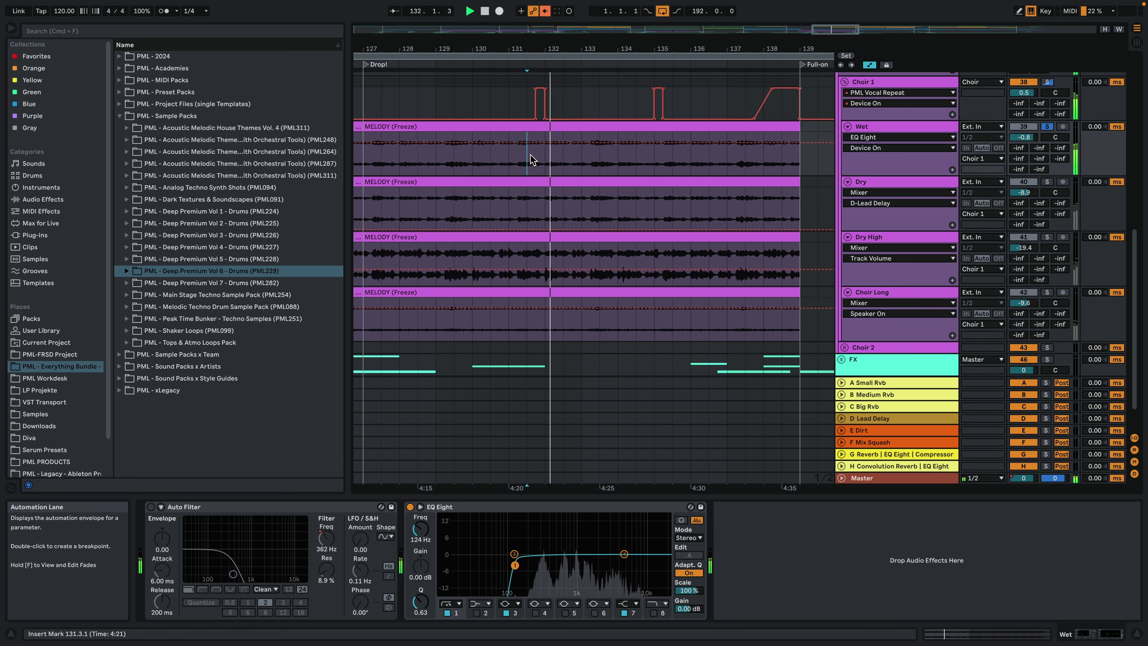
{"action": "left_click", "coordinate": [1047, 182]}
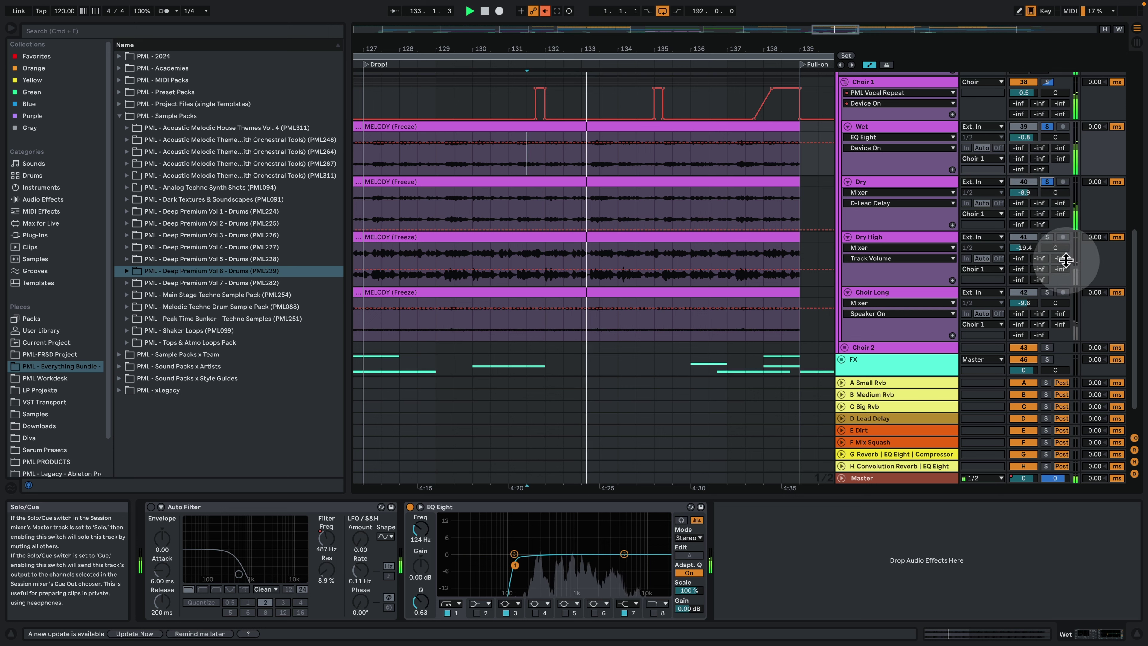
{"action": "left_click", "coordinate": [1047, 236]}
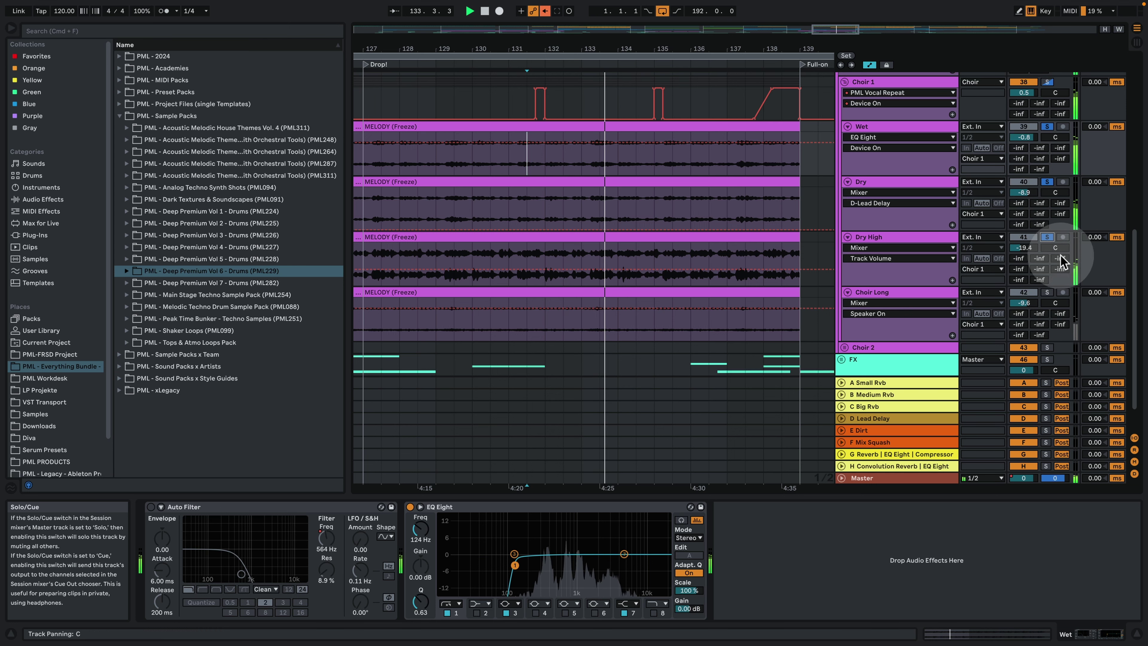
Add Choir Long to the soloed choir layers, keep listening up to bar 138, and show Choir 1's PML Vocal Repeat rack
{"action": "left_click", "coordinate": [1048, 293]}
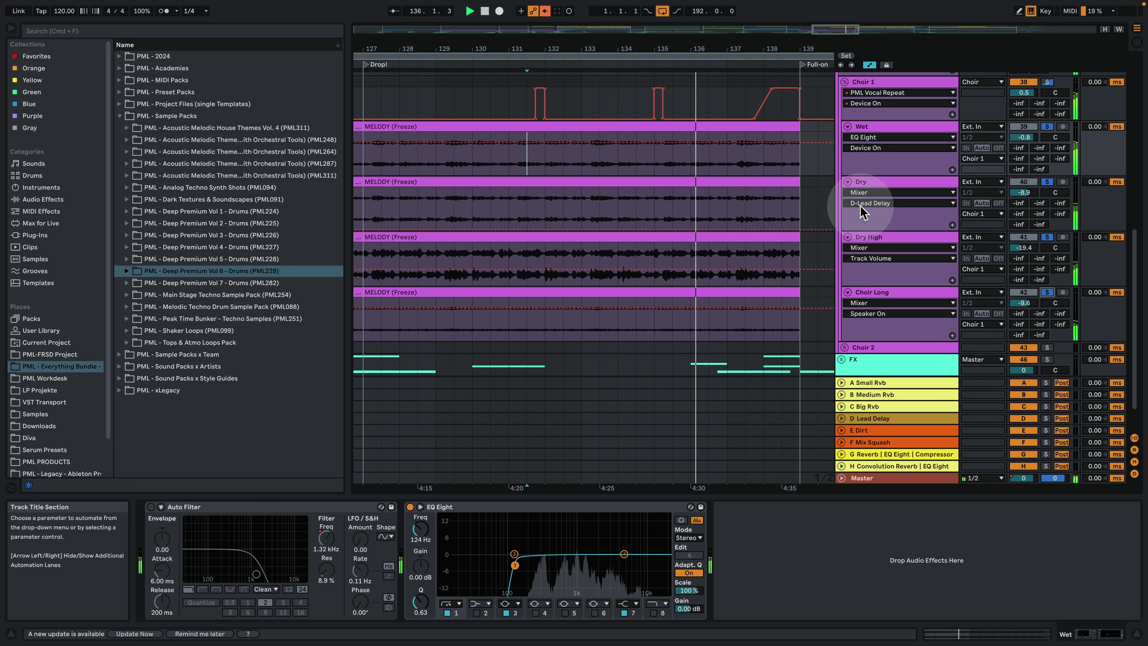
{"action": "left_click_drag", "start_coordinate": [606, 43], "coordinate": [550, 46]}
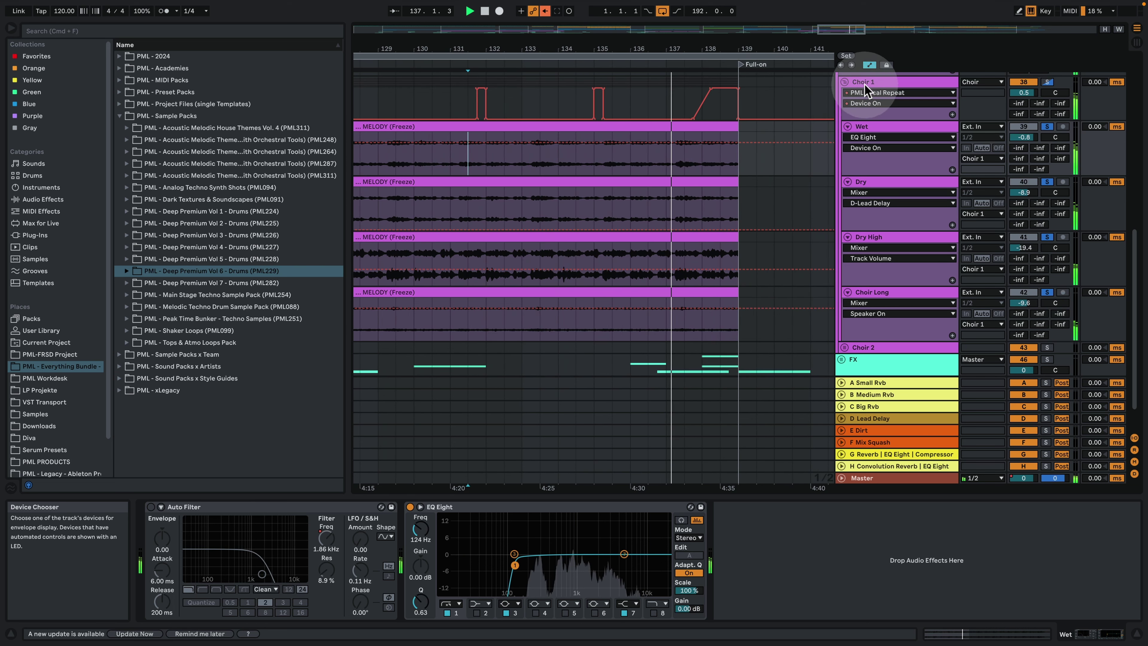
{"action": "scroll", "coordinate": [861, 90], "scroll_direction": "up", "scroll_amount": 1}
{"action": "left_click", "coordinate": [868, 109]}
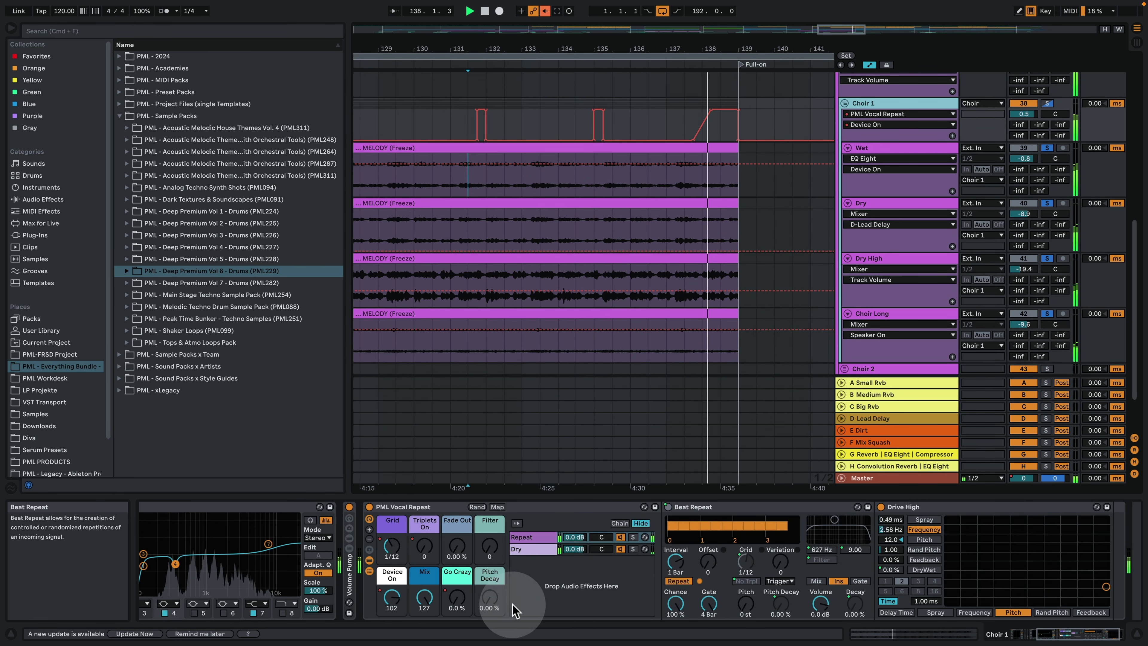
{"action": "key", "text": "space"}
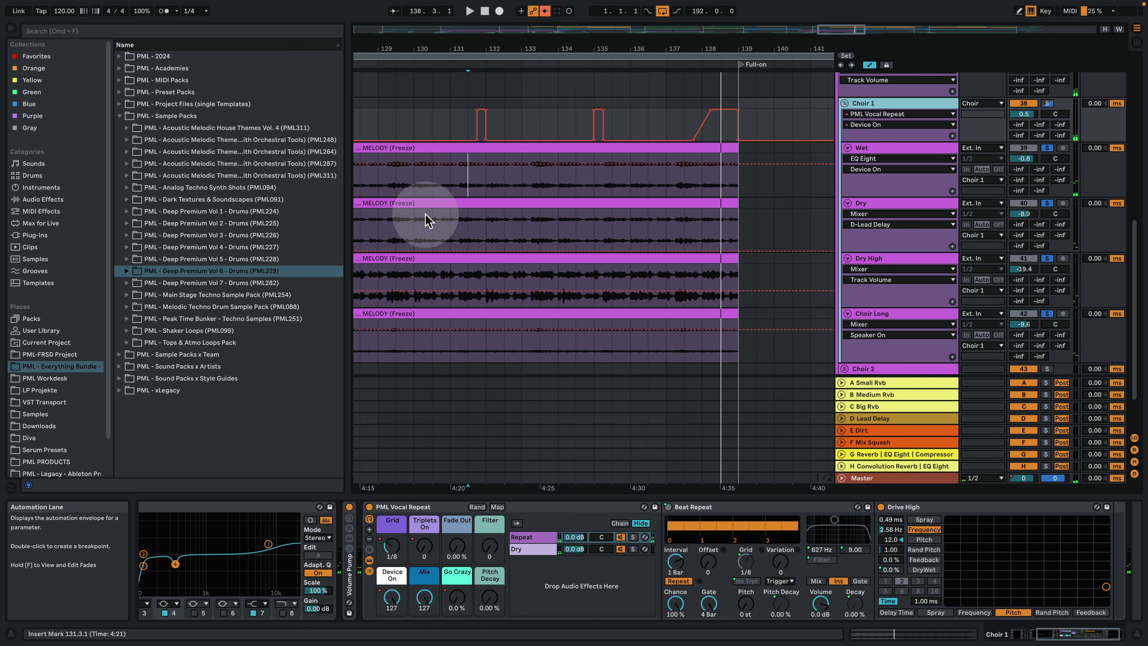
Hold Choir 1's Device On macro at 127 and play from bar 130 while trying out Grid and raising Go Crazy to 20 %
{"action": "left_click", "coordinate": [421, 190]}
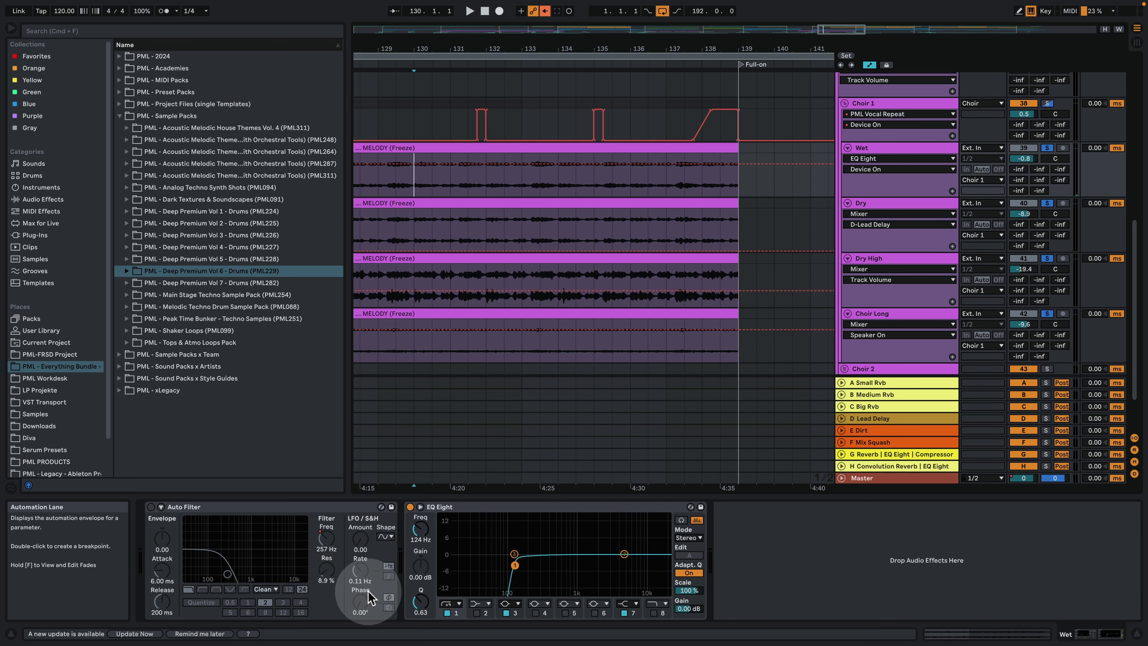
{"action": "left_click", "coordinate": [893, 109]}
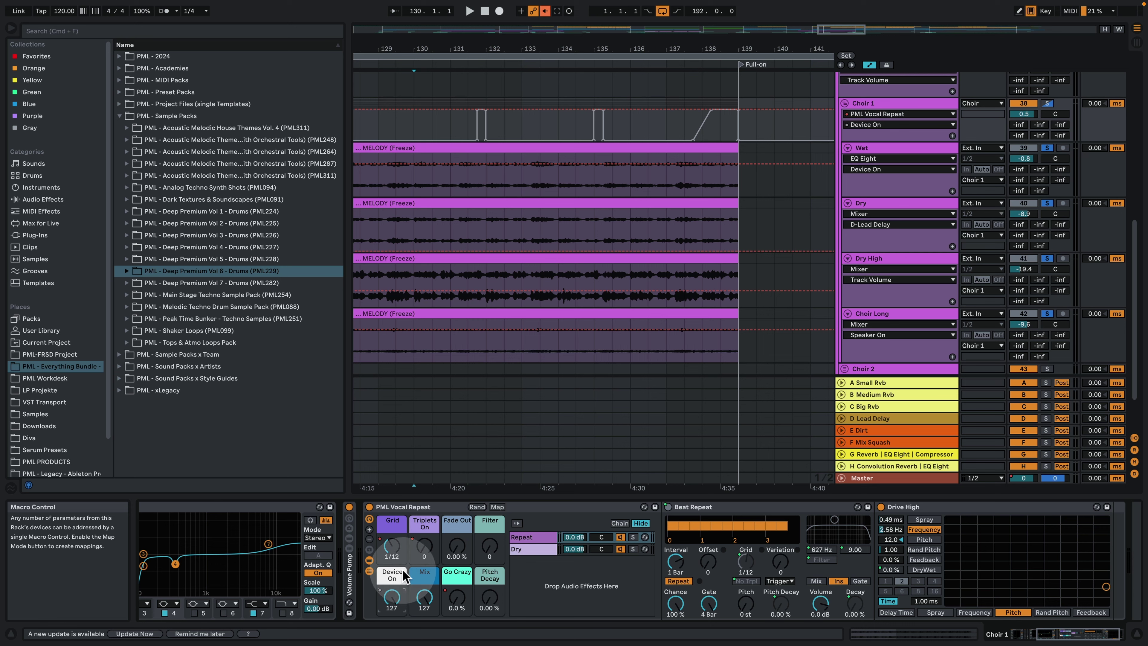
{"action": "left_click", "coordinate": [397, 553]}
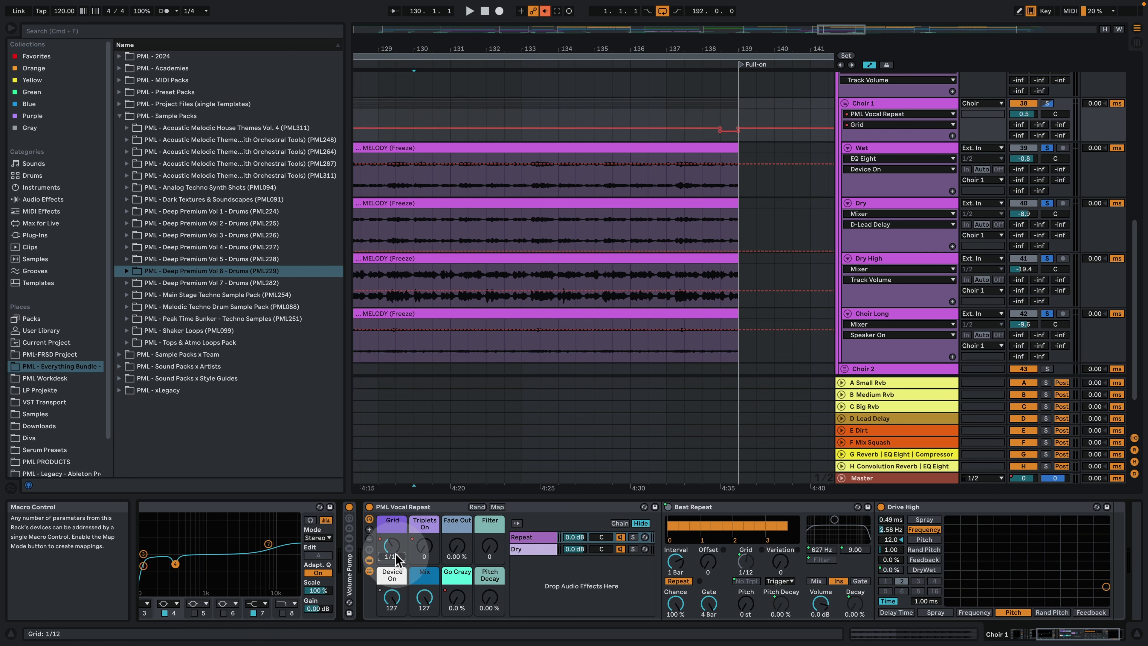
{"action": "key", "text": "space"}
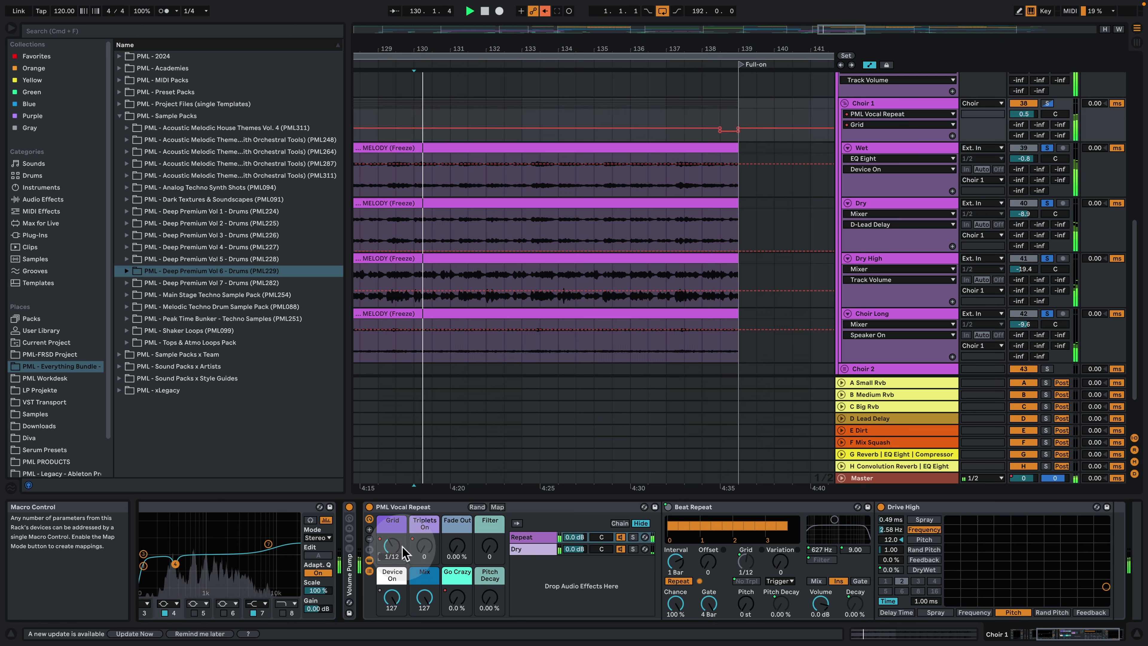
{"action": "left_click_drag", "start_coordinate": [409, 533], "coordinate": [391, 592]}
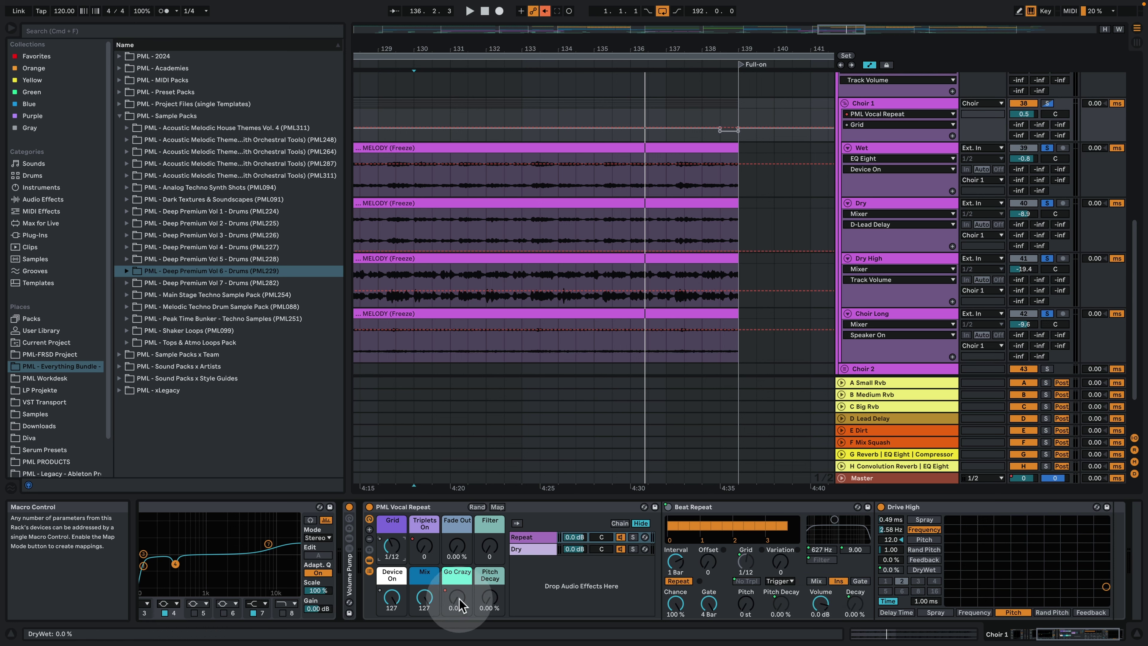
{"action": "key", "text": "space"}
{"action": "mouse_move", "coordinate": [462, 606]}
{"action": "left_mouse_down"}
{"action": "mouse_move", "coordinate": [462, 548]}
{"action": "mouse_move", "coordinate": [462, 594]}
{"action": "left_mouse_up"}
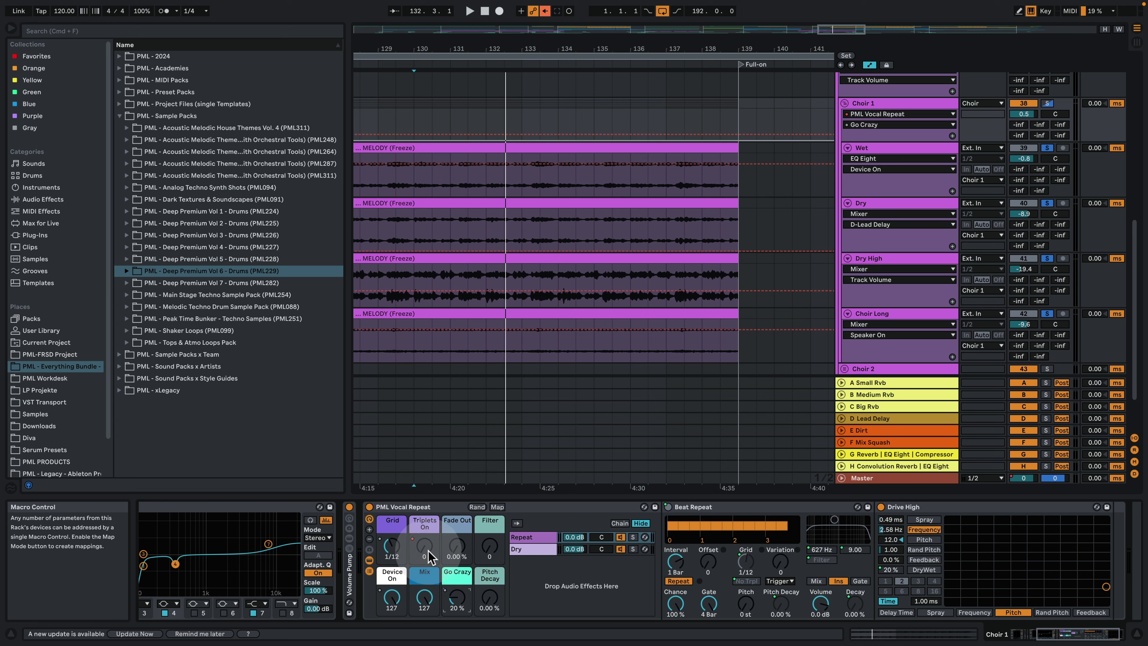
Play Choir 1 from bar 130 while switching PML Vocal Repeat's Triplets On macro back and forth between 0 and 127
{"action": "left_click_drag", "start_coordinate": [429, 557], "coordinate": [430, 529]}
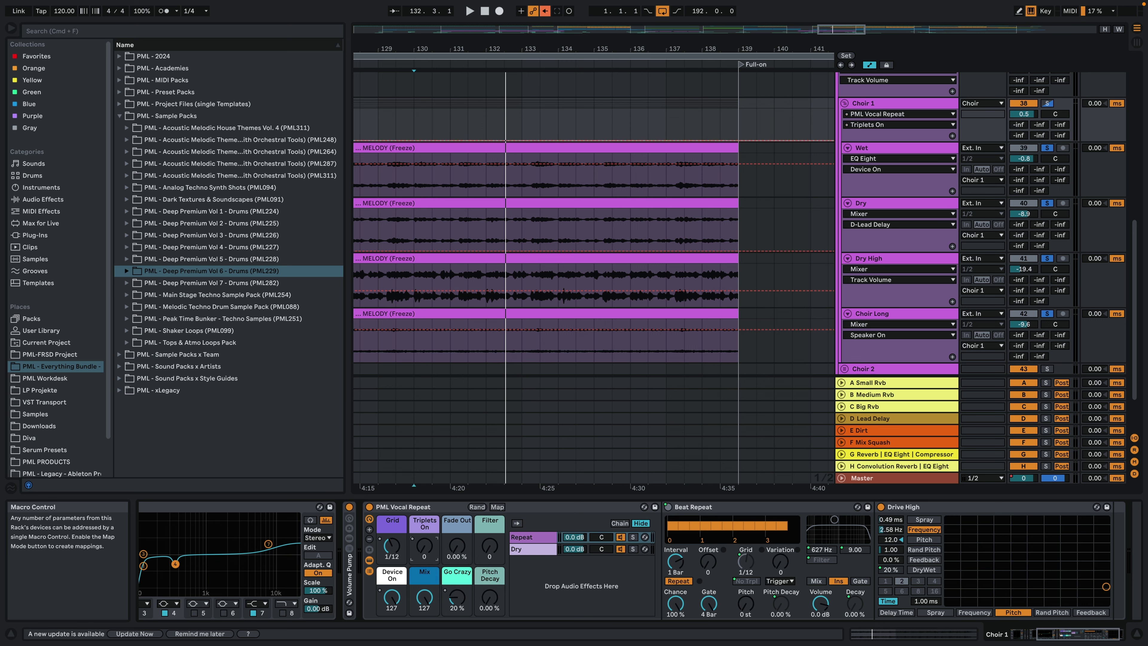
{"action": "mouse_move", "coordinate": [425, 547]}
{"action": "left_mouse_down"}
{"action": "mouse_move", "coordinate": [426, 561]}
{"action": "mouse_move", "coordinate": [424, 527]}
{"action": "left_mouse_up"}
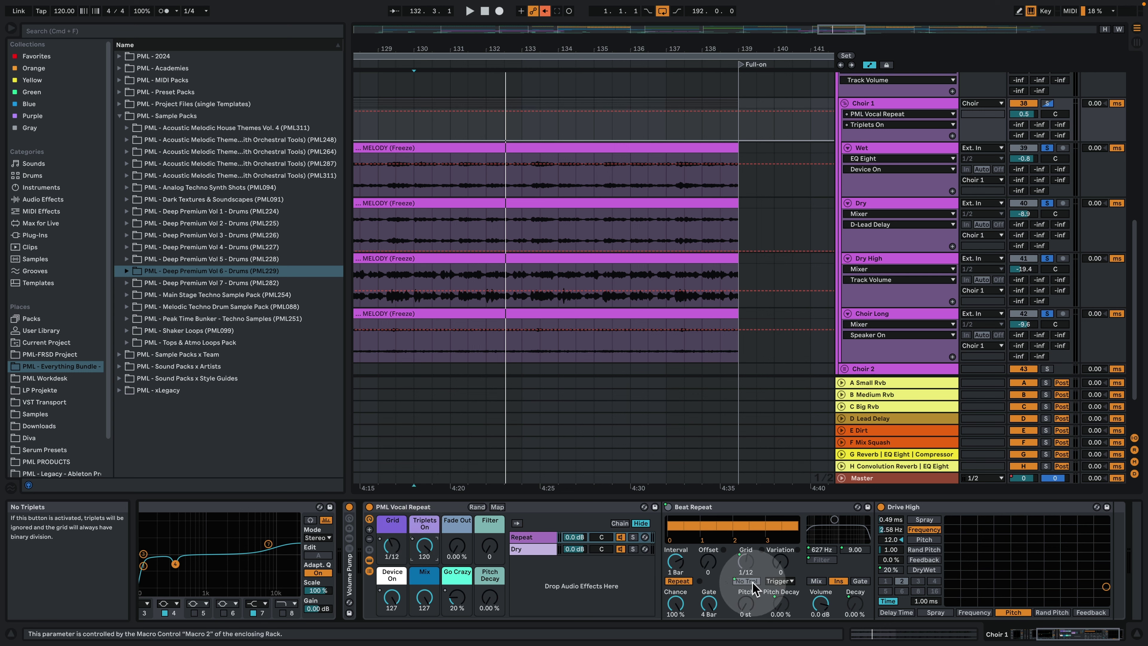
{"action": "key", "text": "space"}
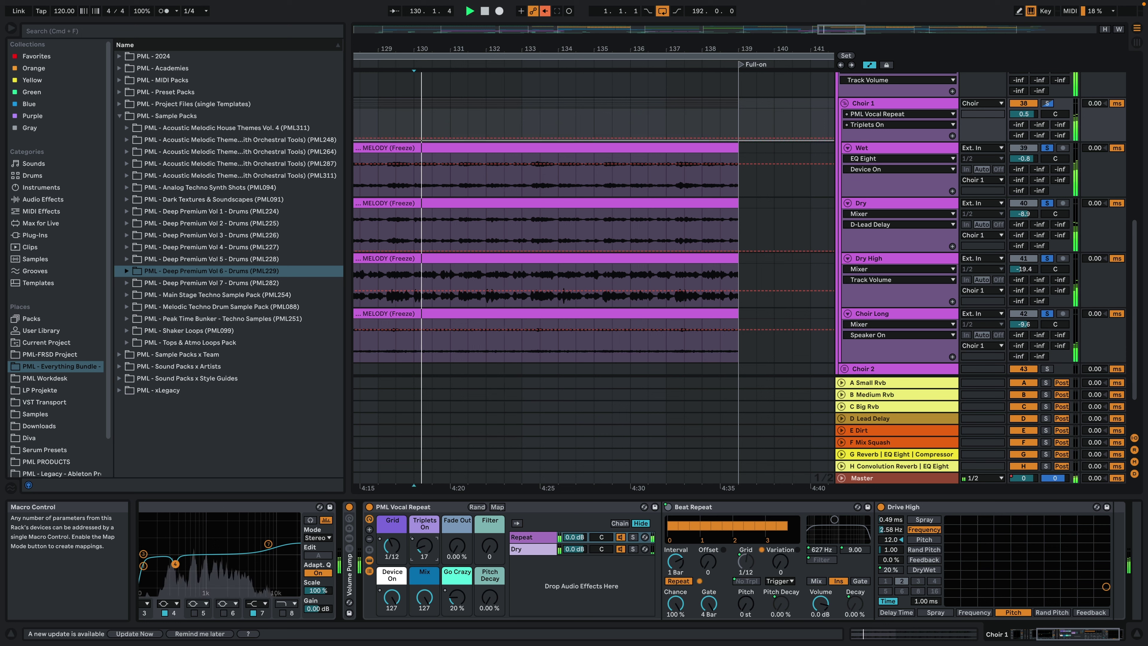
{"action": "left_click_drag", "start_coordinate": [423, 546], "coordinate": [424, 488]}
{"action": "left_click_drag", "start_coordinate": [423, 546], "coordinate": [424, 604]}
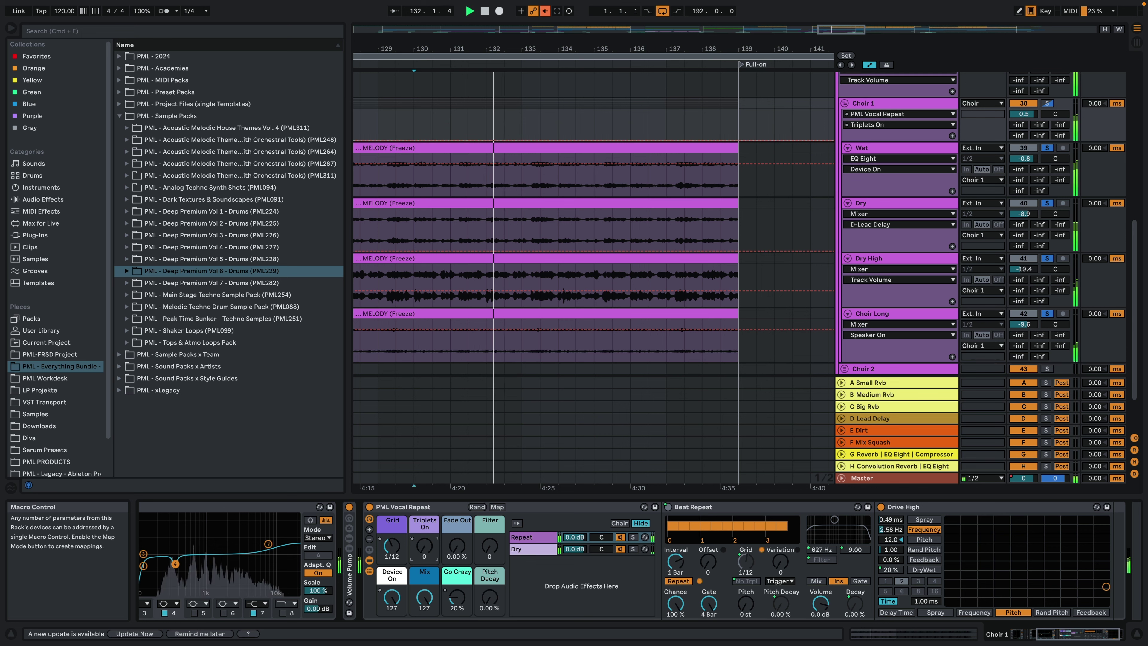
{"action": "left_click_drag", "start_coordinate": [424, 546], "coordinate": [424, 551]}
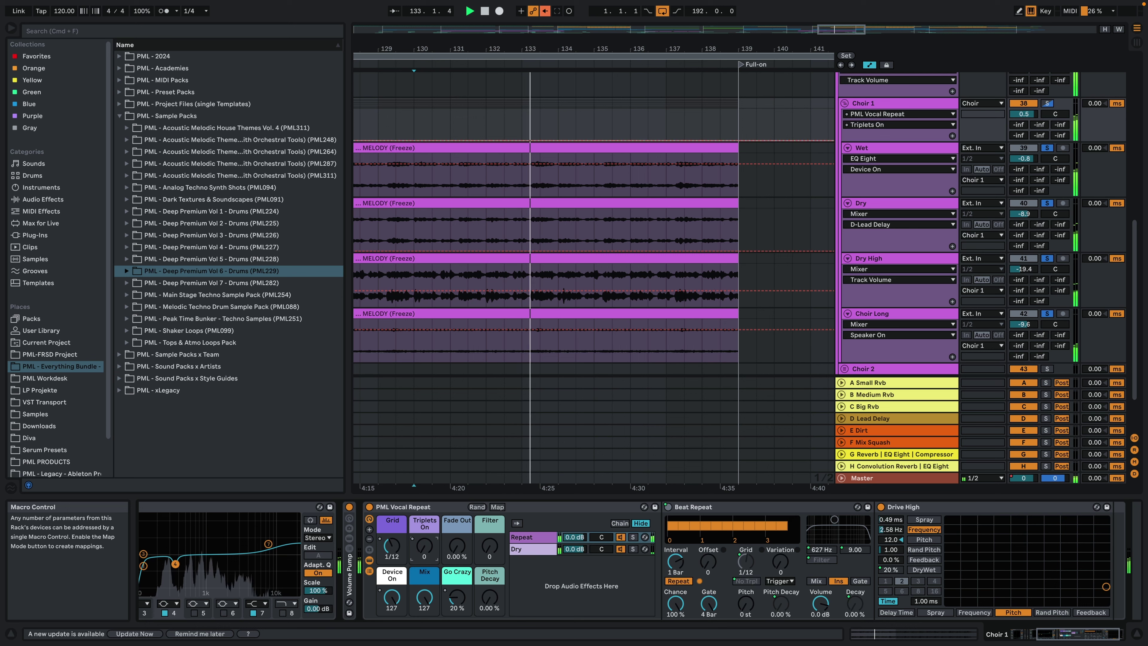
{"action": "key", "text": "space"}
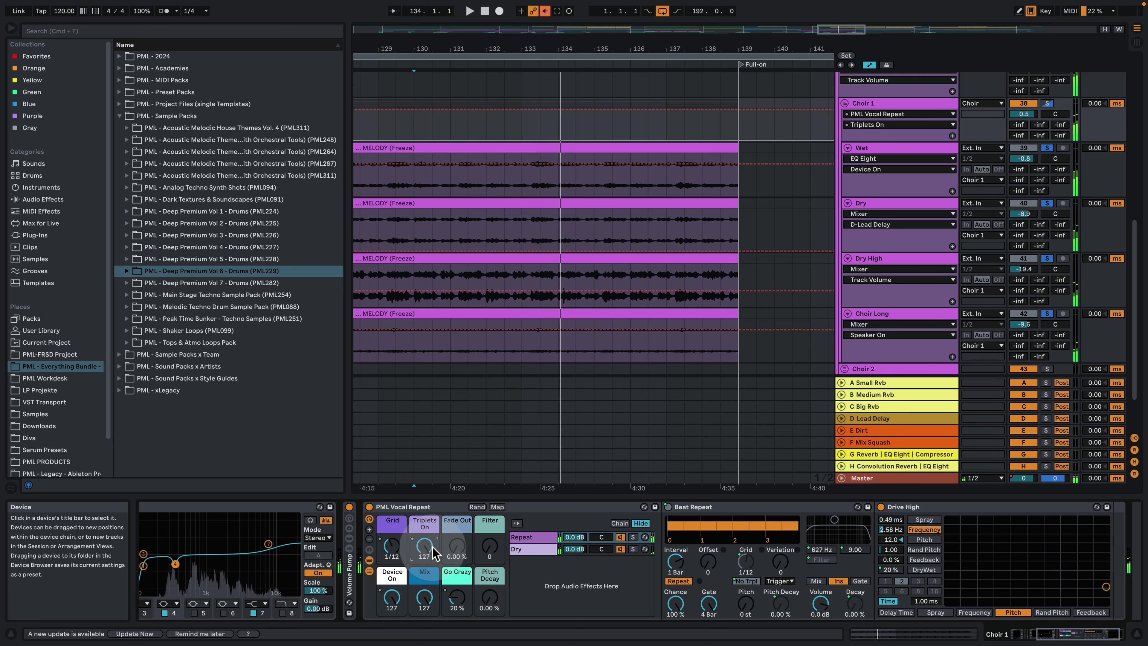
Re-enable the overridden automation, hide the device view and listen to the soloed choir layers from bar 130
{"action": "left_click", "coordinate": [545, 11]}
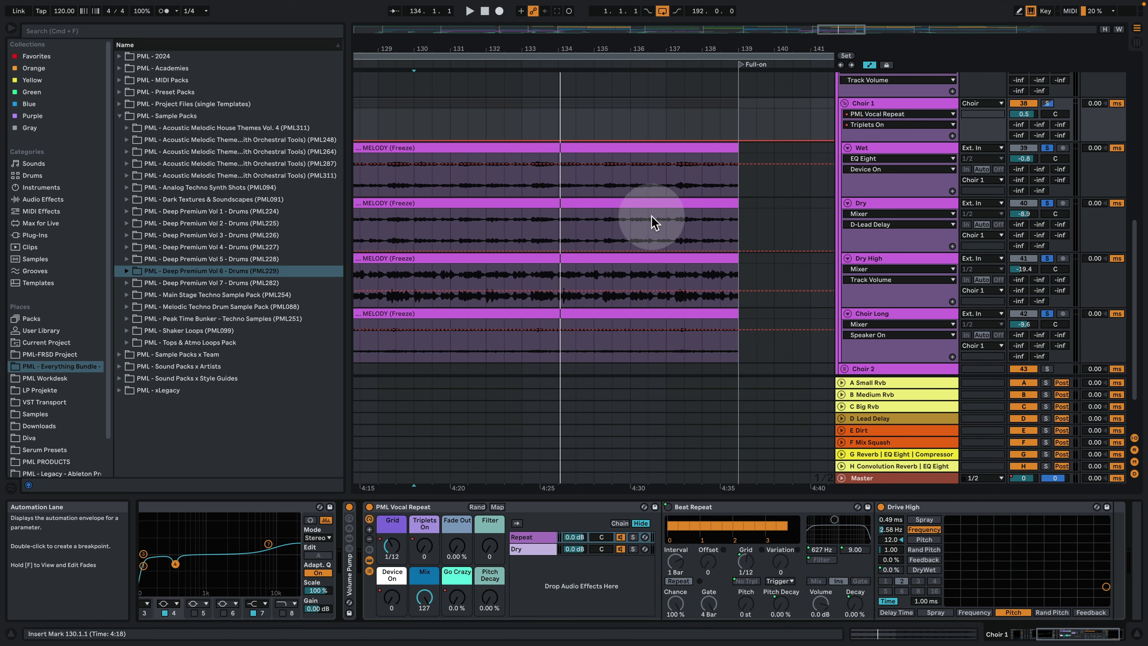
{"action": "key", "text": "space"}
{"action": "left_click_drag", "start_coordinate": [592, 45], "coordinate": [598, 16]}
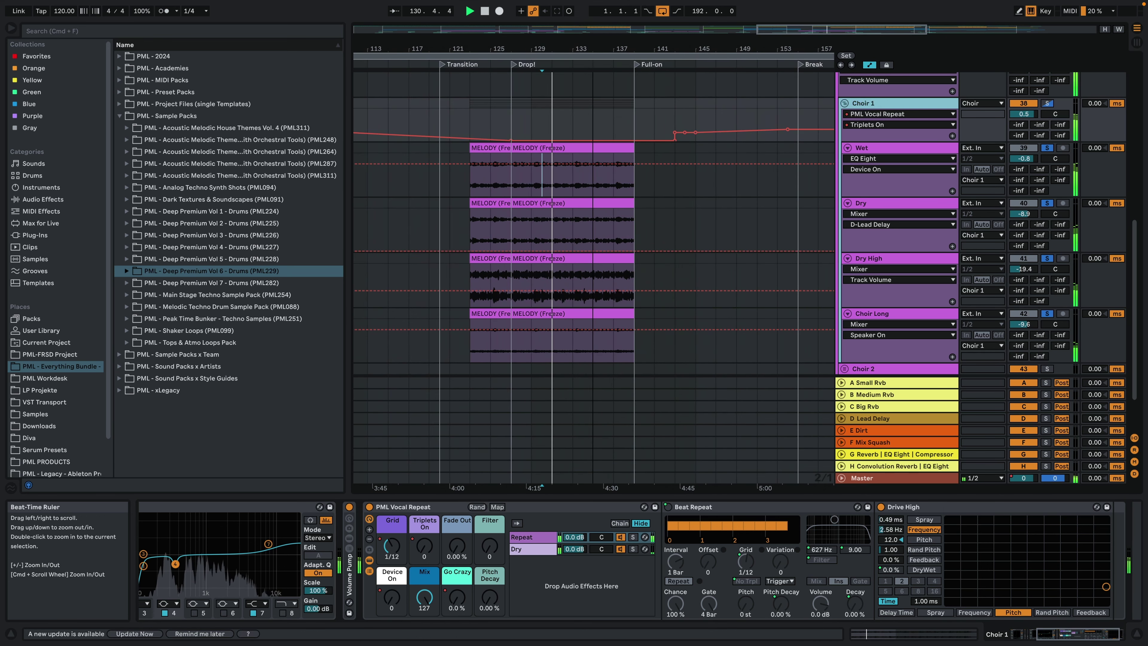
{"action": "left_click", "coordinate": [1134, 637]}
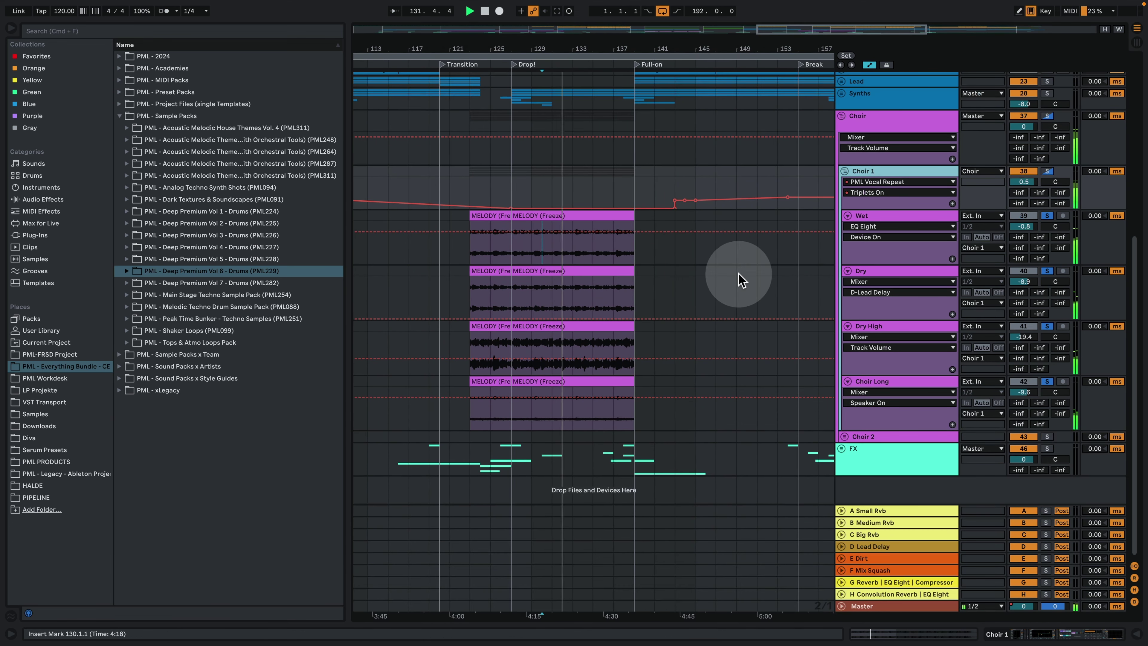
{"action": "left_click_drag", "start_coordinate": [623, 46], "coordinate": [577, 49]}
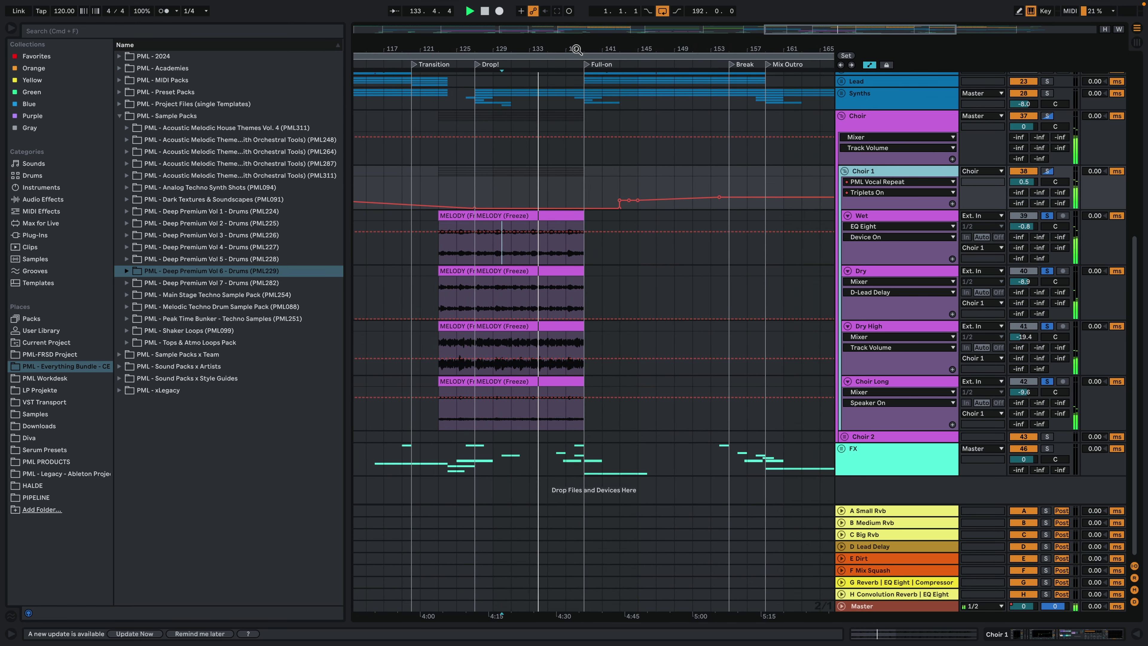
{"action": "key", "text": "space"}
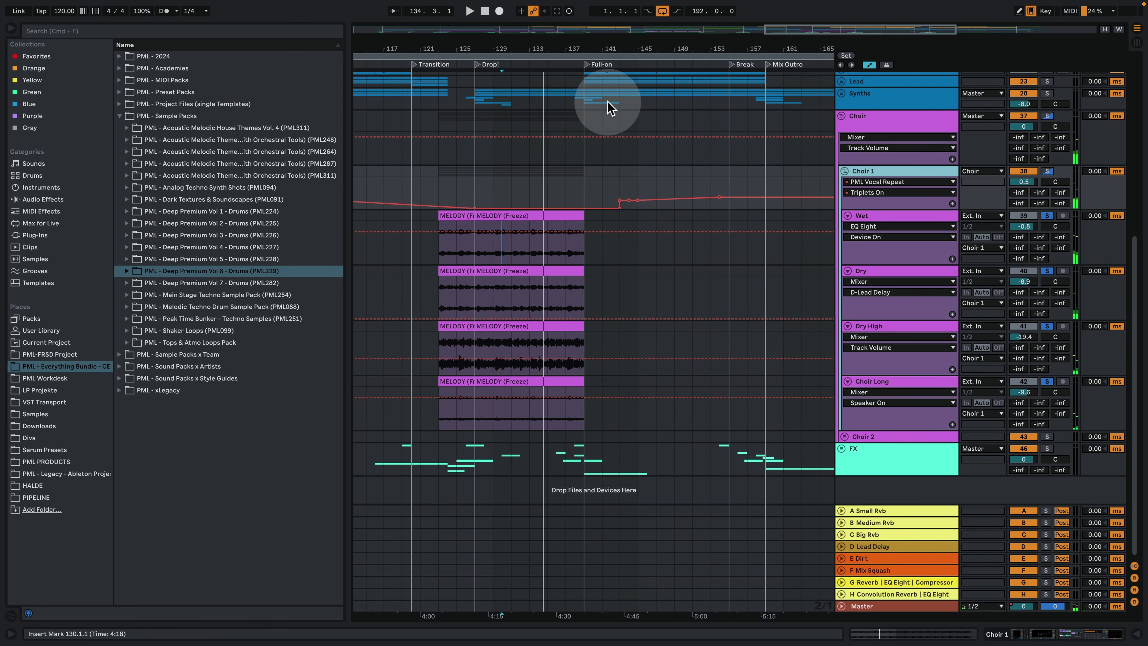
Unfold the Choir 2 group, solo Choir Main and listen to it from bar 81 at the start of the Breakdown
{"action": "left_click_drag", "start_coordinate": [581, 48], "coordinate": [676, 104]}
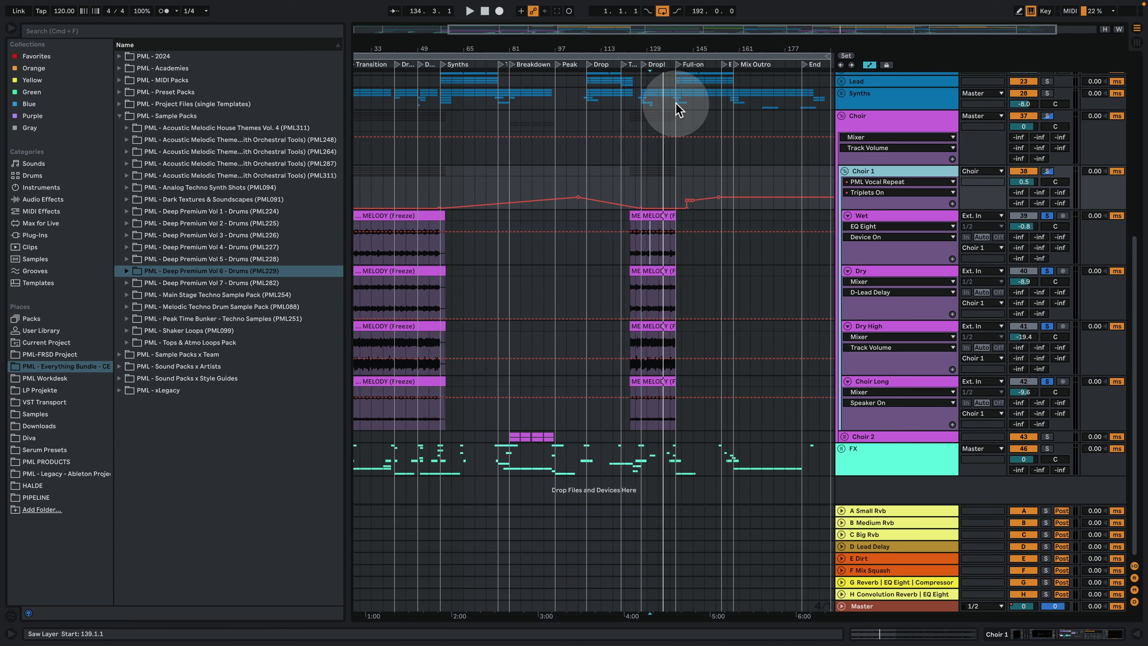
{"action": "left_click", "coordinate": [844, 436]}
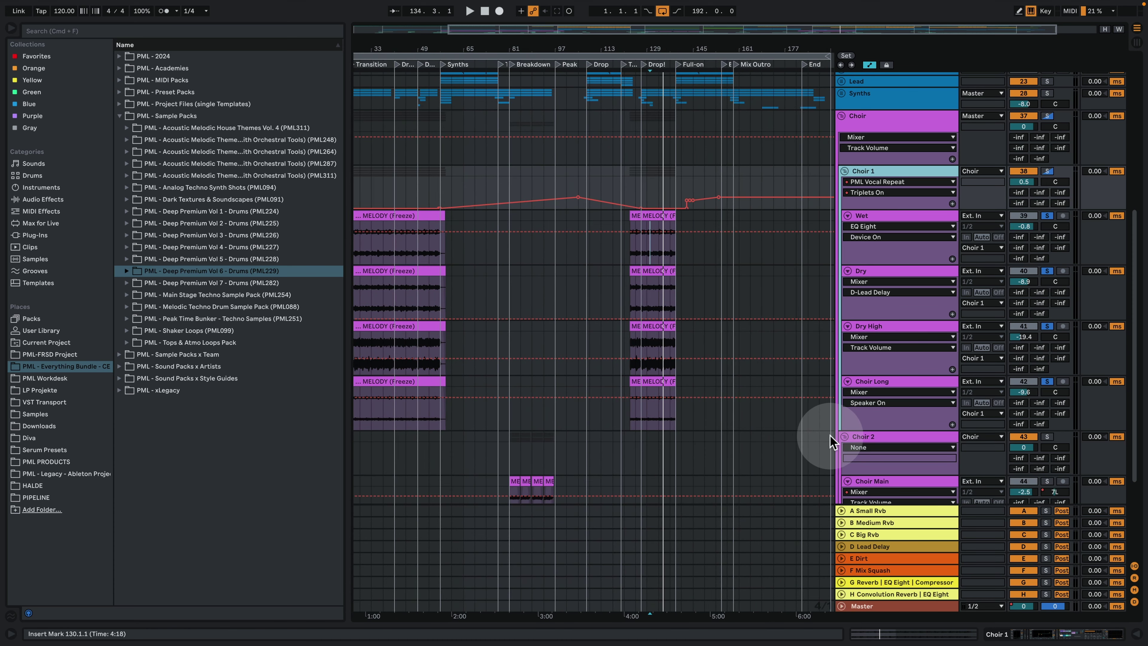
{"action": "scroll", "coordinate": [830, 435], "scroll_direction": "down", "scroll_amount": 5}
{"action": "left_click_drag", "start_coordinate": [525, 50], "coordinate": [577, 55]}
{"action": "left_click", "coordinate": [1046, 338]}
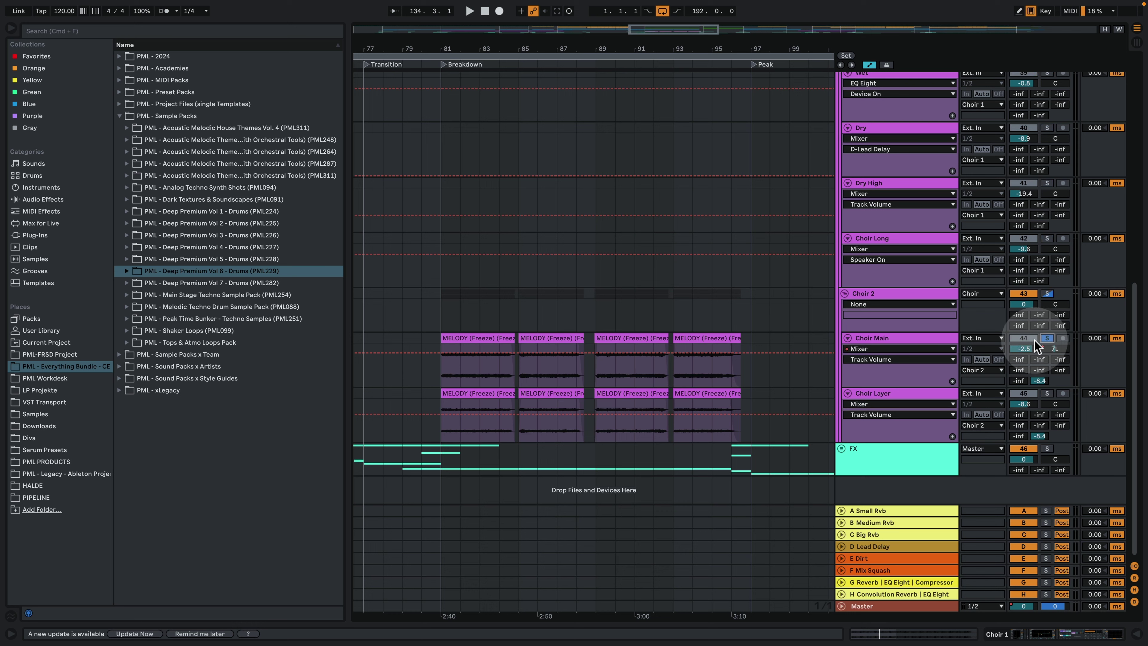
{"action": "left_click", "coordinate": [474, 344]}
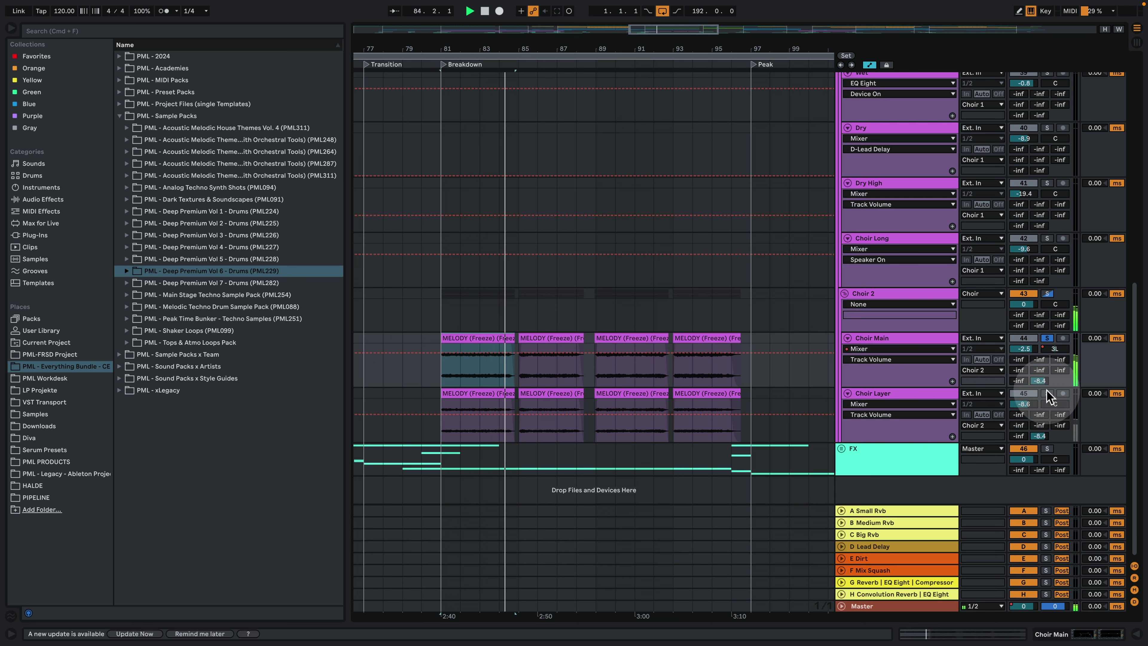
Solo Choir Layer from bar 81, and remove the solo to hear both Choir 2 layers in the full Breakdown mix
{"action": "key", "text": "space"}
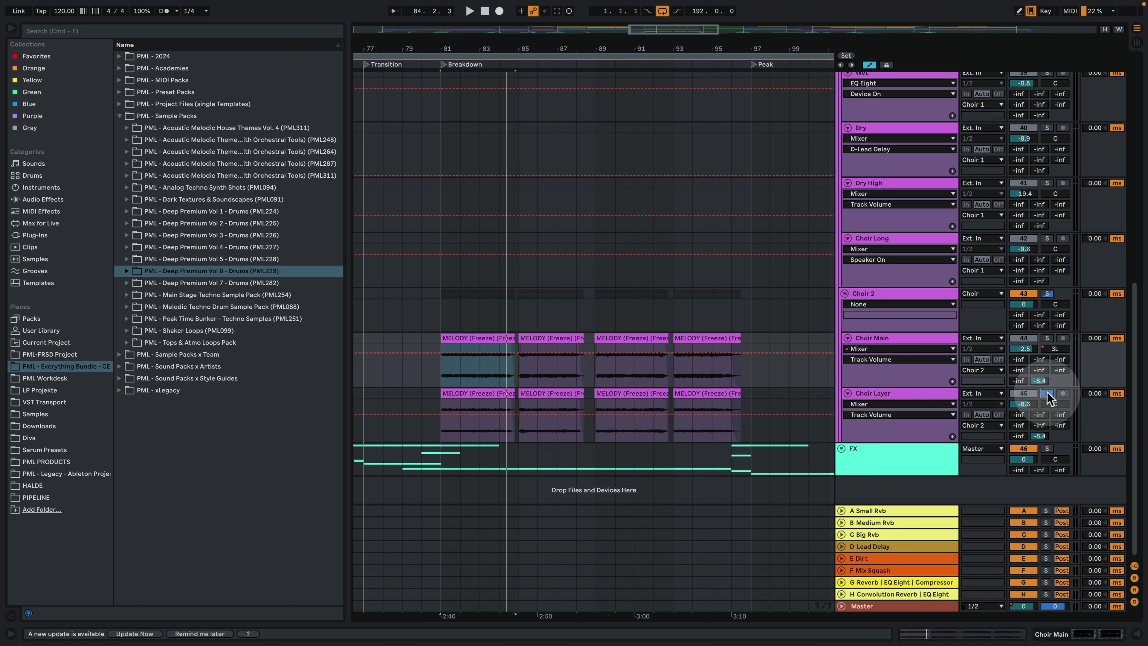
{"action": "key", "text": "space"}
{"action": "left_click", "coordinate": [1054, 397]}
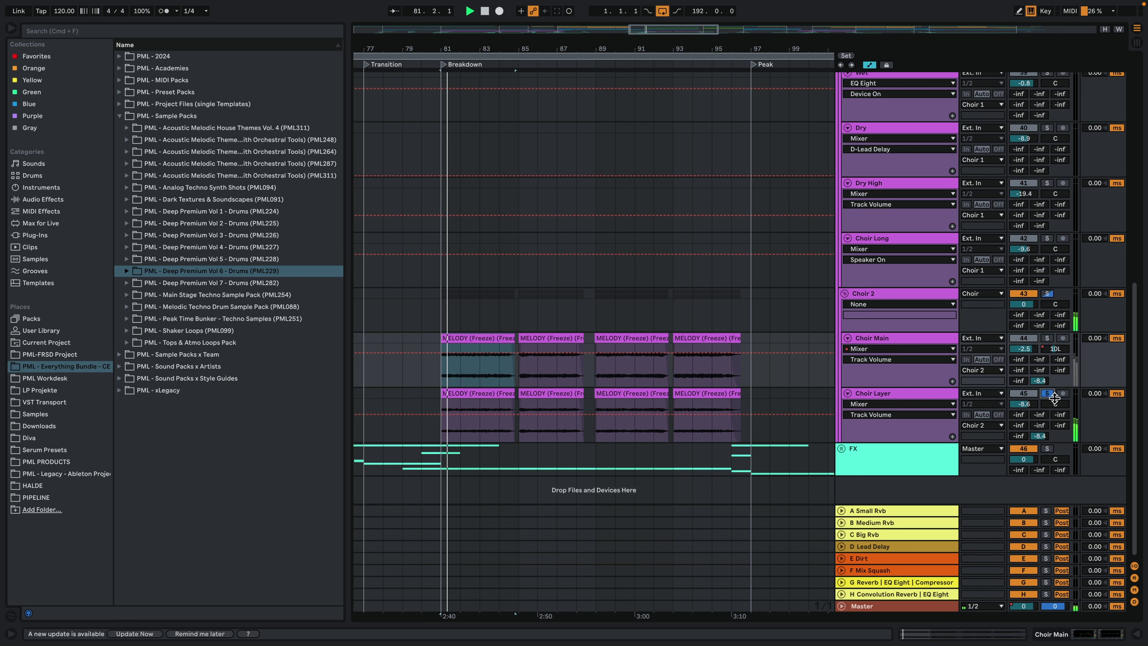
{"action": "left_click", "coordinate": [1050, 394]}
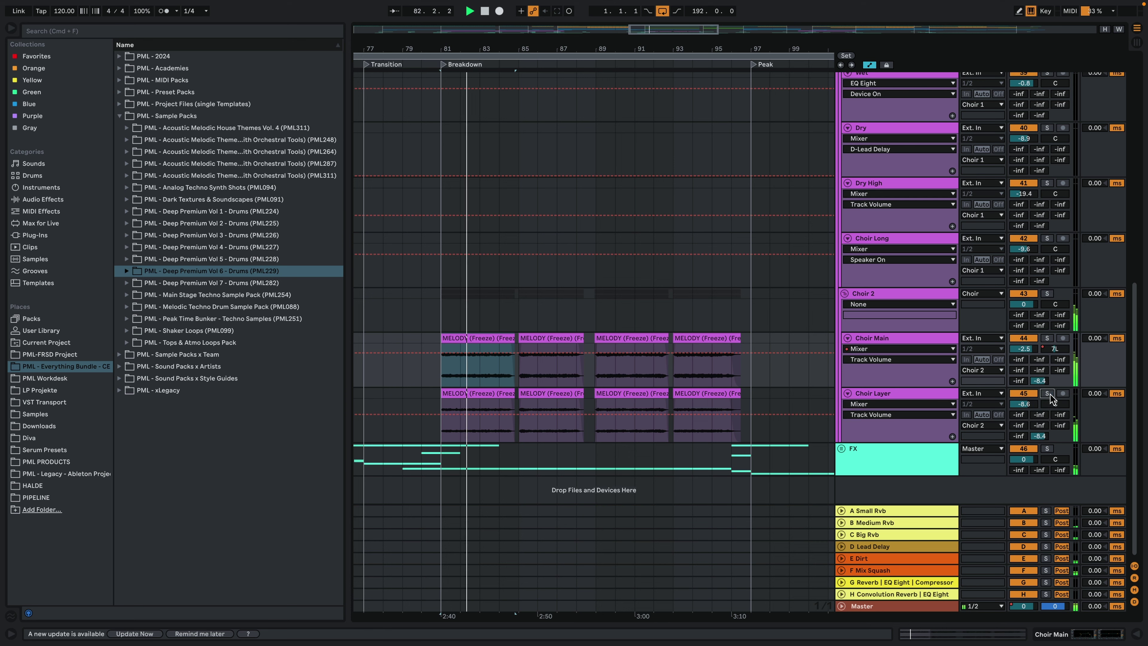
{"action": "left_click", "coordinate": [602, 180]}
{"action": "left_click_drag", "start_coordinate": [598, 48], "coordinate": [520, 60]}
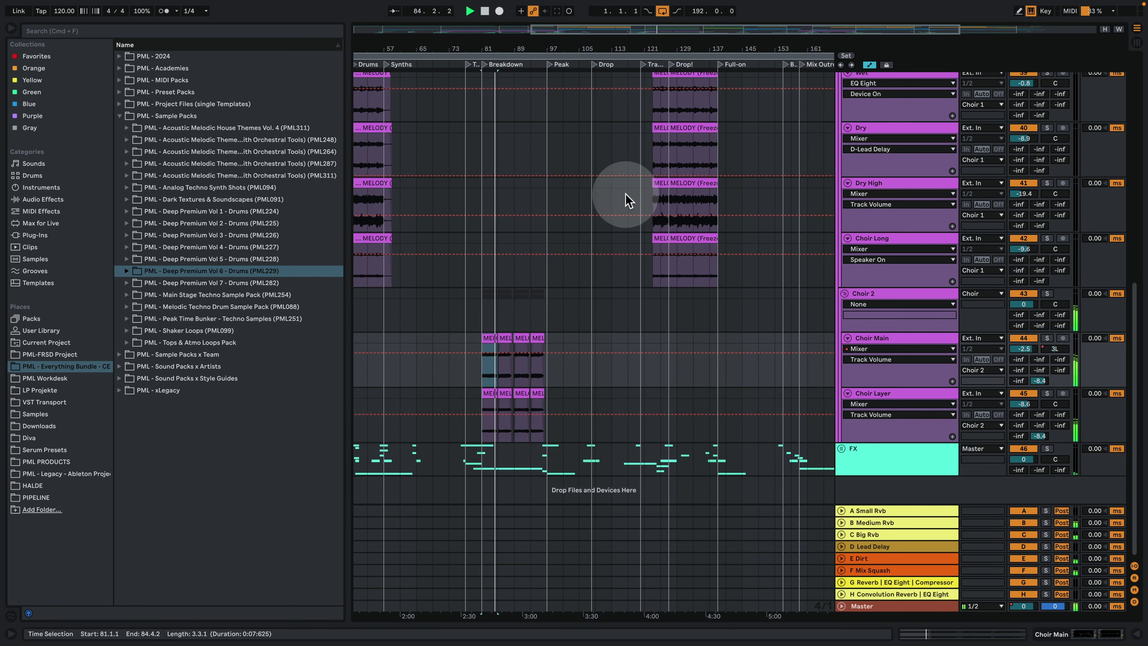
Solo Synth Drone in the Synths group, listen to it from bar 127 and open its MIDI clip
{"action": "scroll", "coordinate": [708, 325], "scroll_direction": "up", "scroll_amount": 1}
{"action": "scroll", "coordinate": [708, 330], "scroll_direction": "up", "scroll_amount": 3}
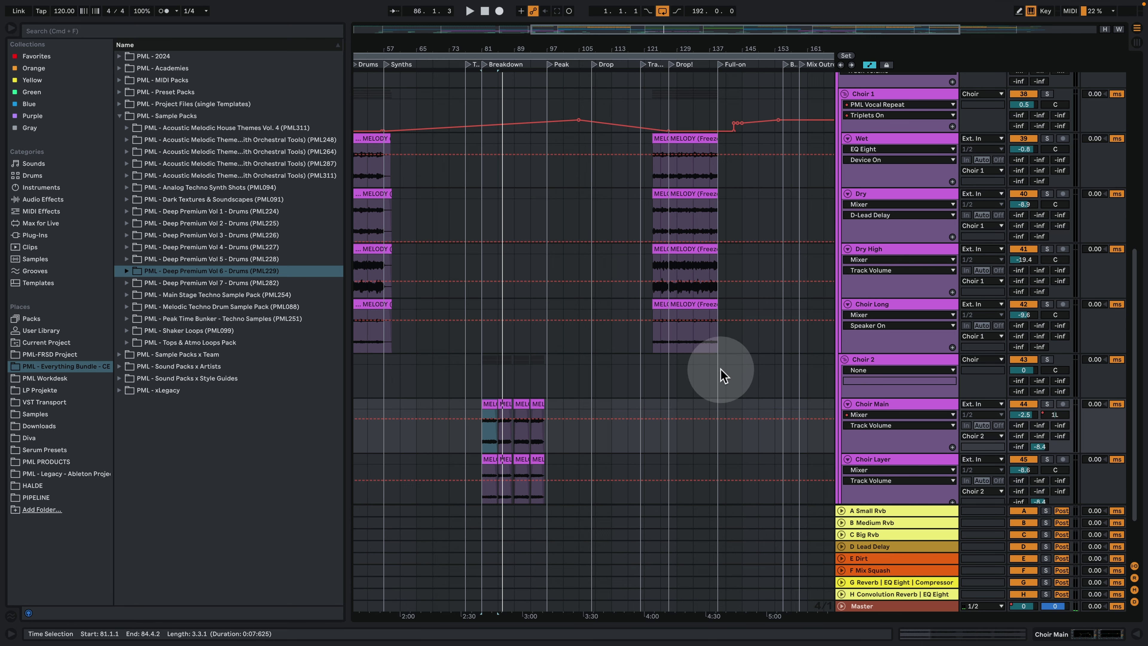
{"action": "scroll", "coordinate": [708, 362], "scroll_direction": "up", "scroll_amount": 5}
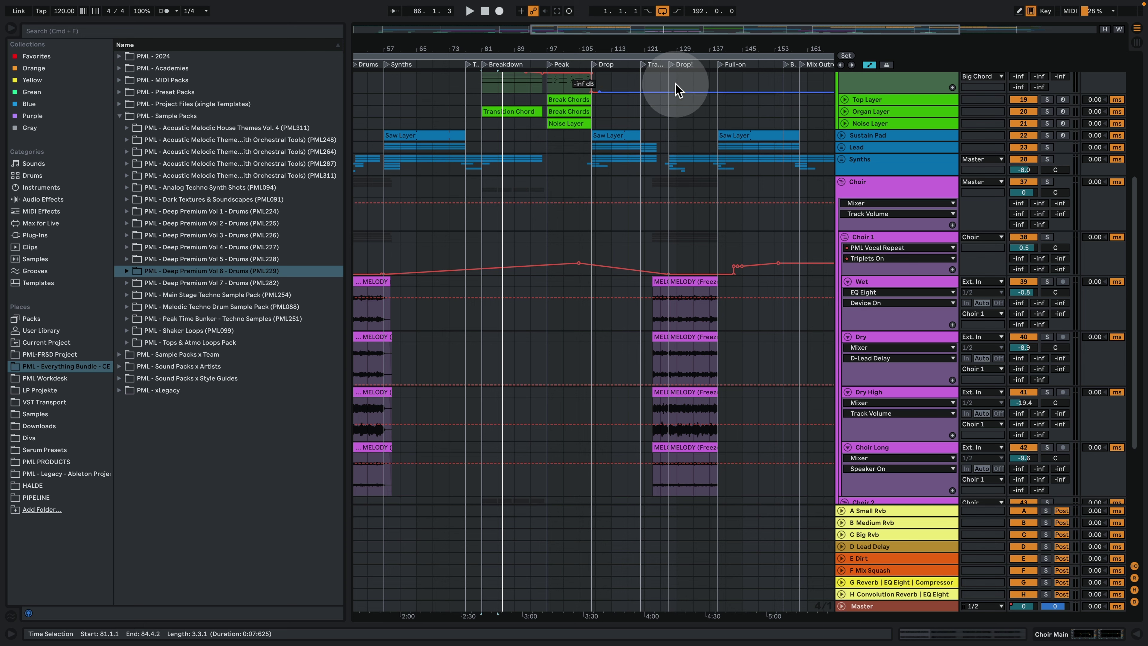
{"action": "left_click_drag", "start_coordinate": [687, 46], "coordinate": [613, 58]}
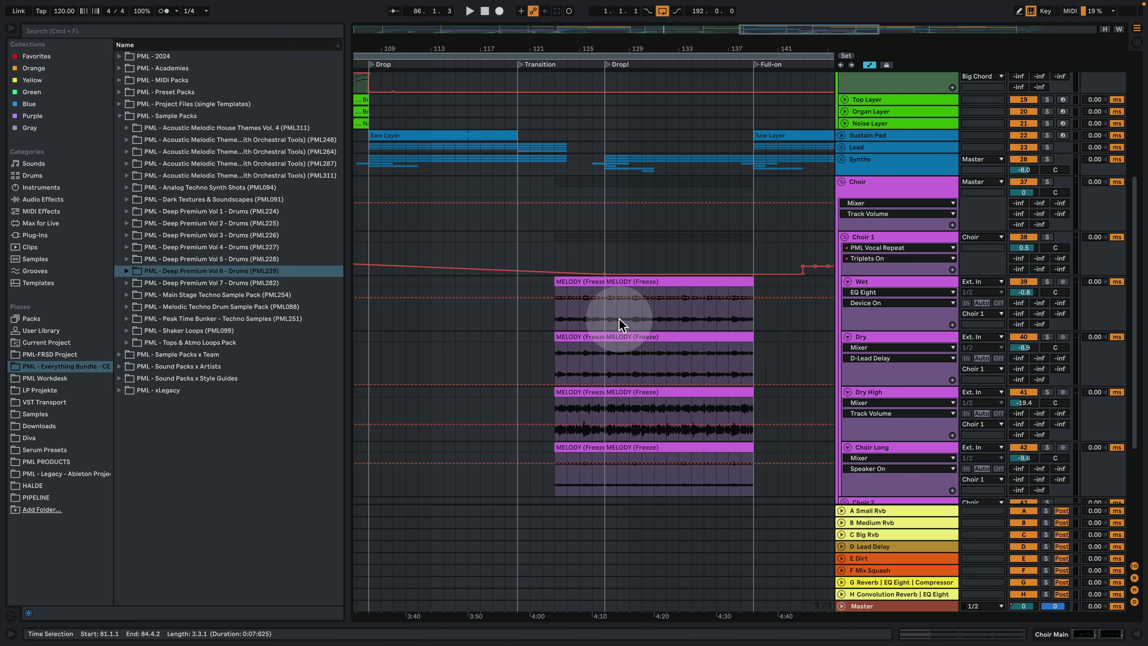
{"action": "left_click", "coordinate": [842, 160]}
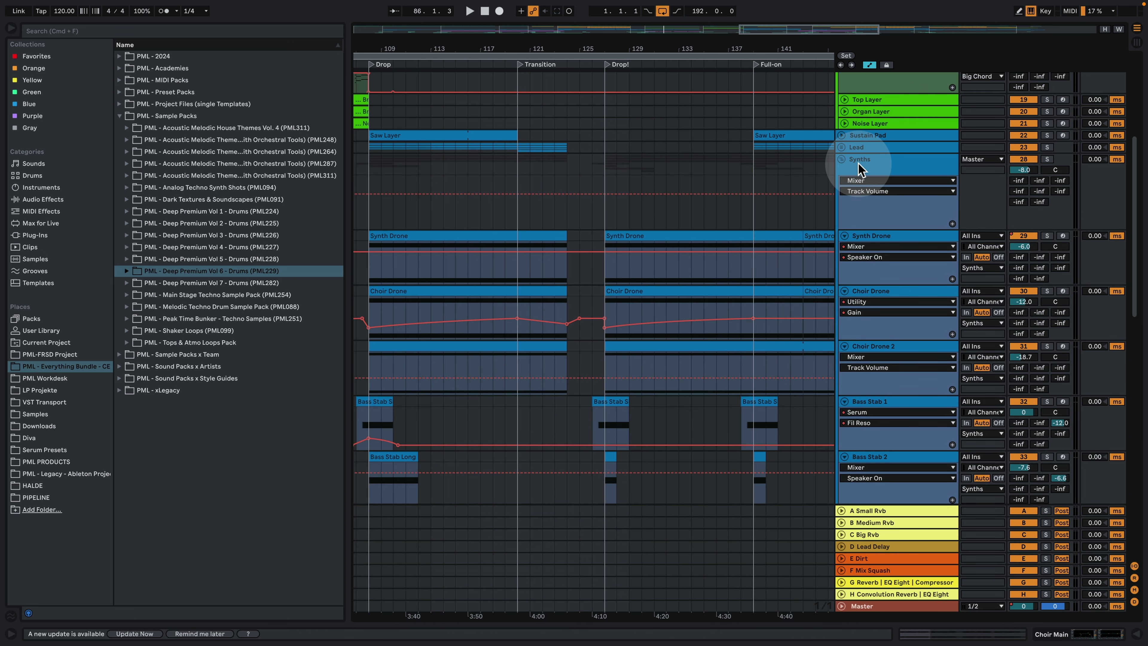
{"action": "left_click", "coordinate": [635, 232]}
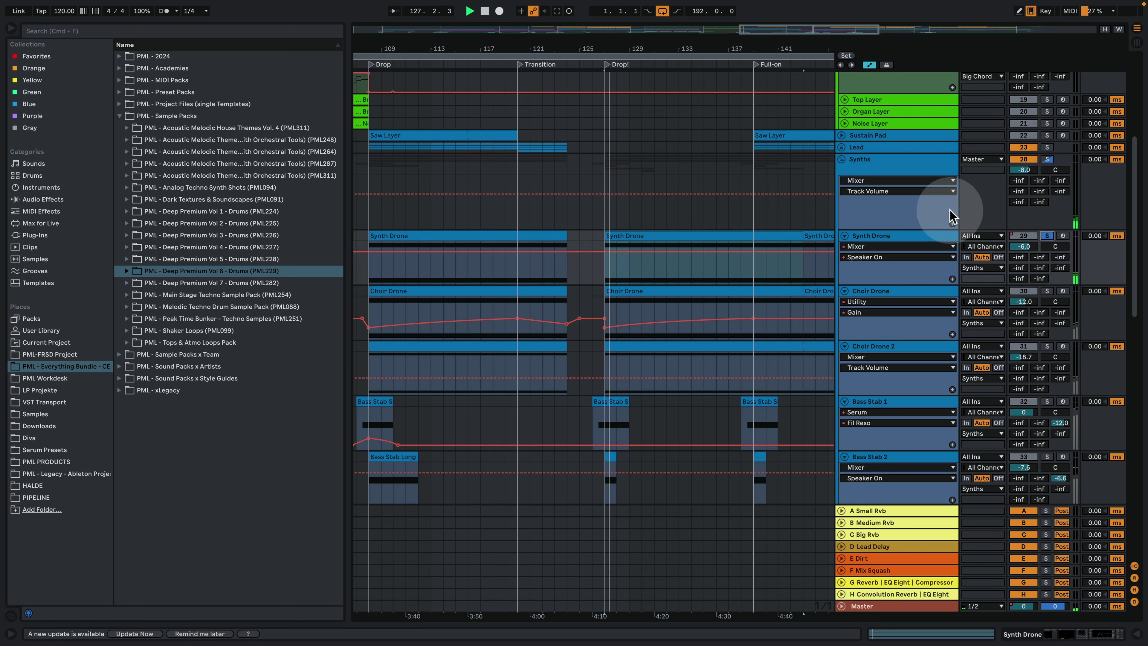
{"action": "double_click", "coordinate": [698, 245]}
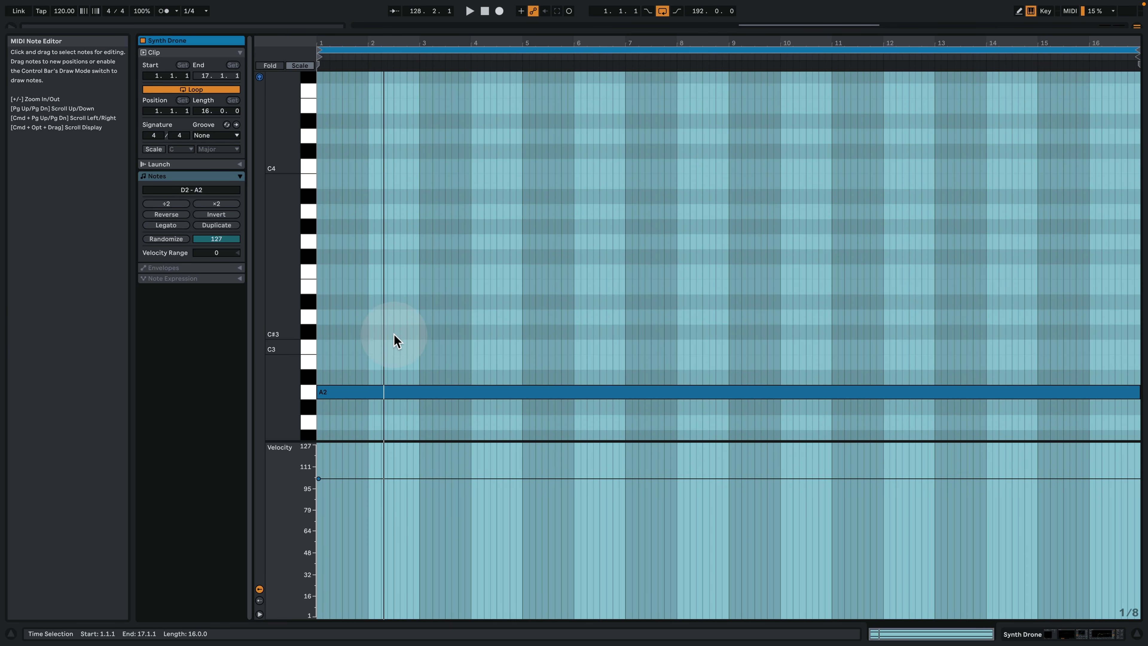
Try a 16-bar F2 note between the drone clip's D2 and A2 notes to form a D minor chord, and delete it
{"action": "scroll", "coordinate": [392, 338], "scroll_direction": "down", "scroll_amount": 5}
{"action": "left_click_drag", "start_coordinate": [378, 379], "coordinate": [379, 199]}
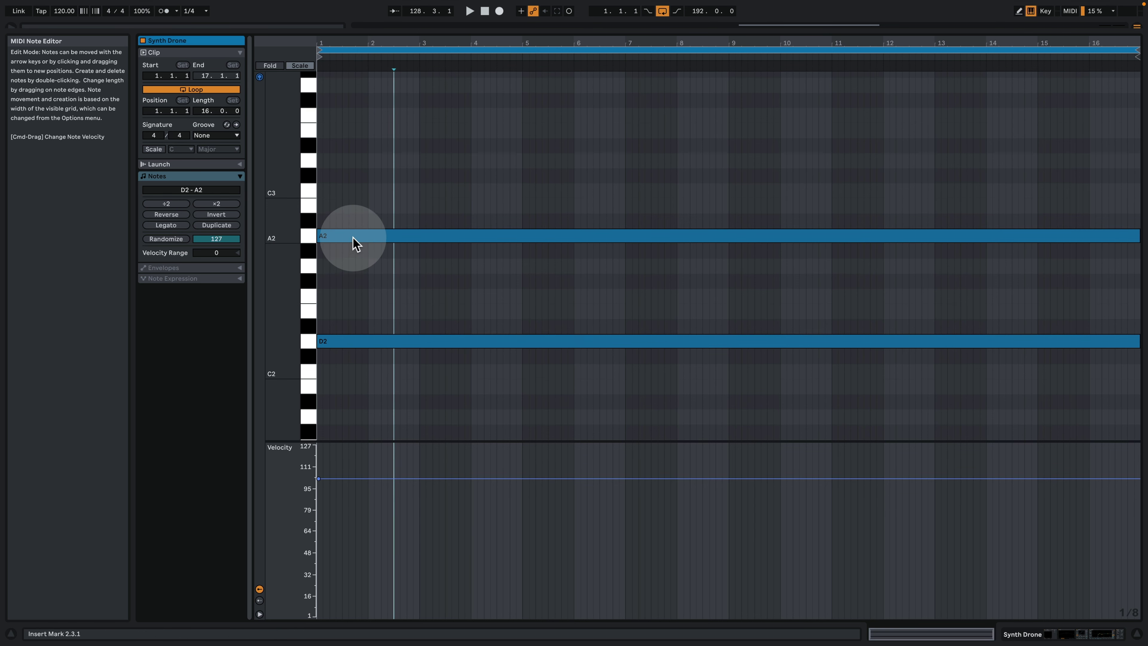
{"action": "left_click_drag", "start_coordinate": [356, 245], "coordinate": [356, 300]}
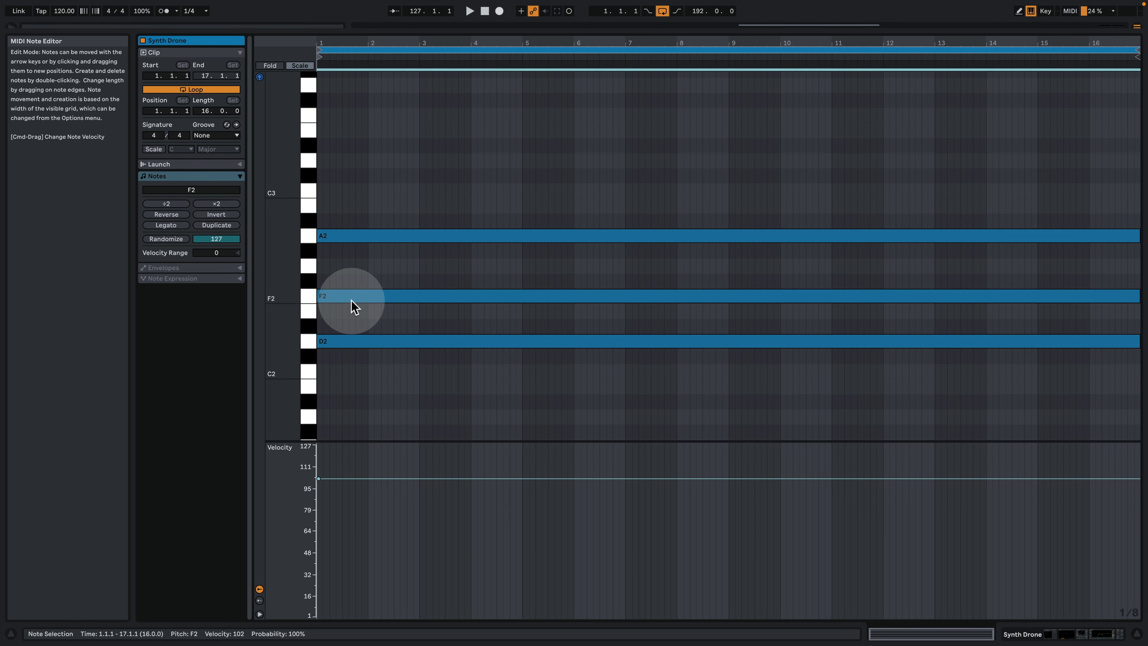
{"action": "left_click_drag", "start_coordinate": [398, 389], "coordinate": [427, 198]}
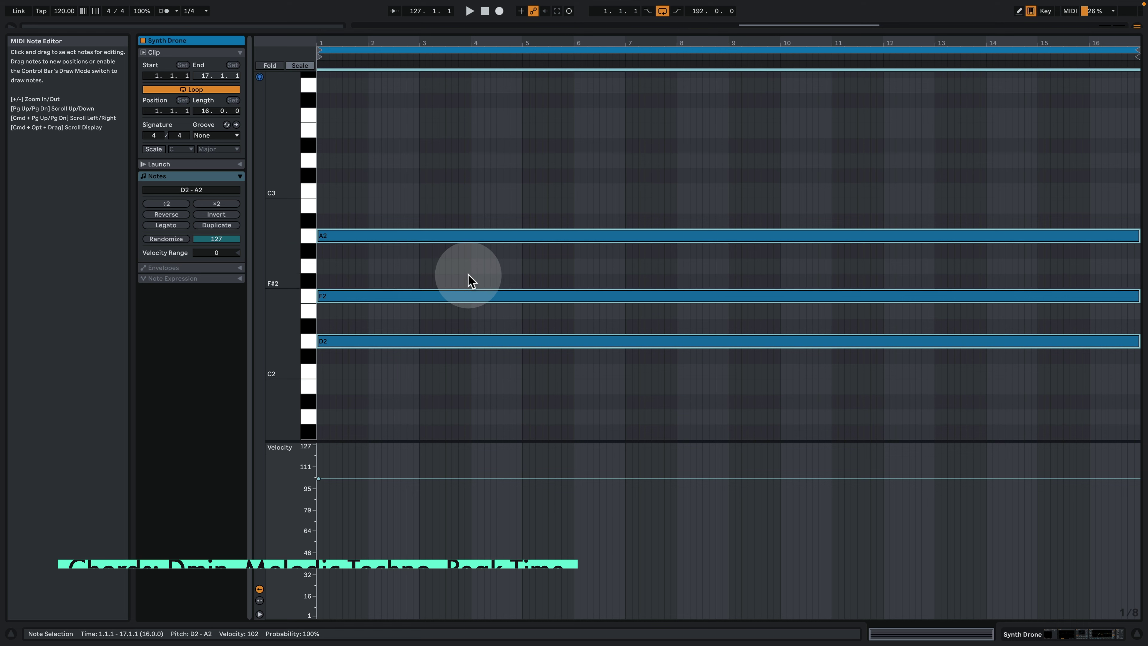
{"action": "left_click", "coordinate": [469, 296]}
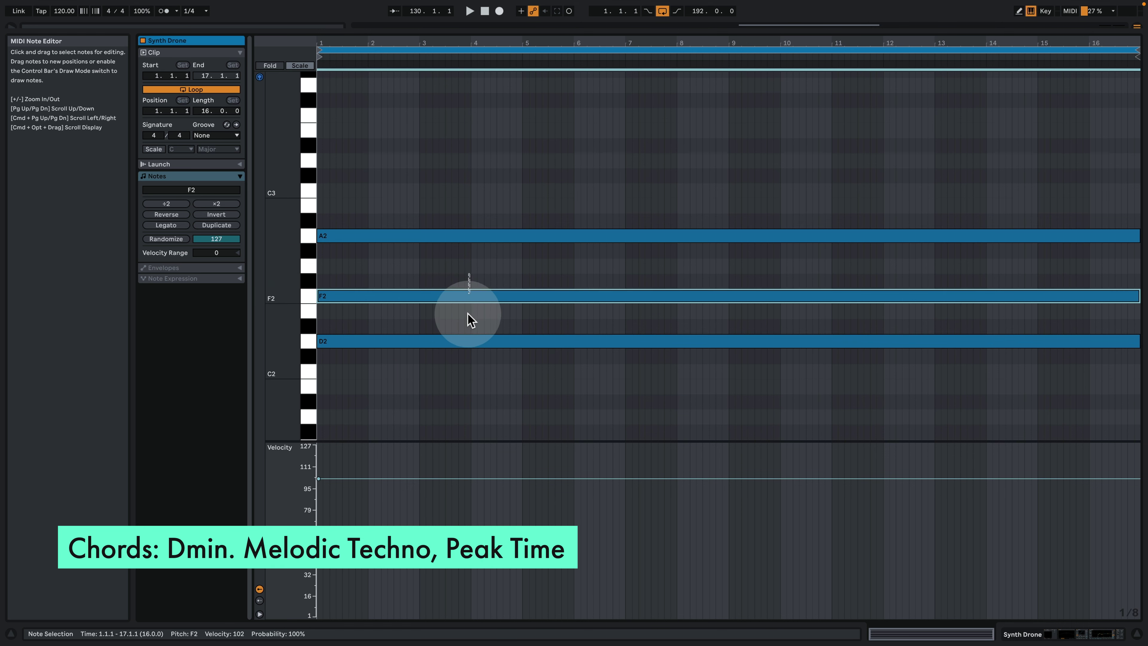
{"action": "key", "text": "Delete"}
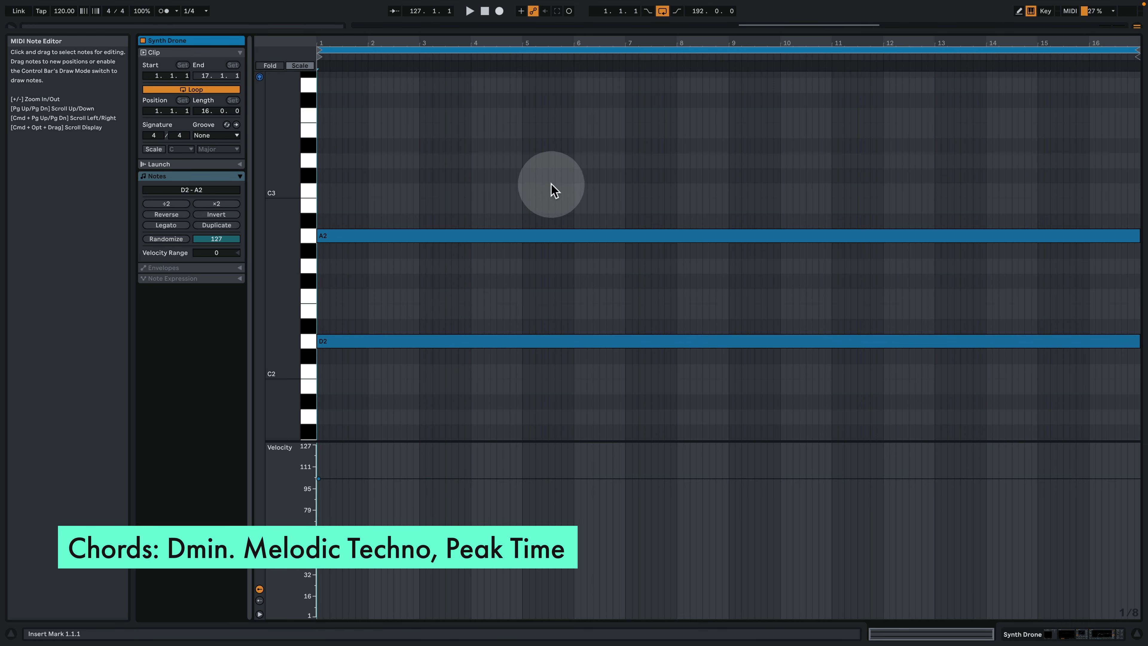
{"action": "left_click", "coordinate": [391, 397]}
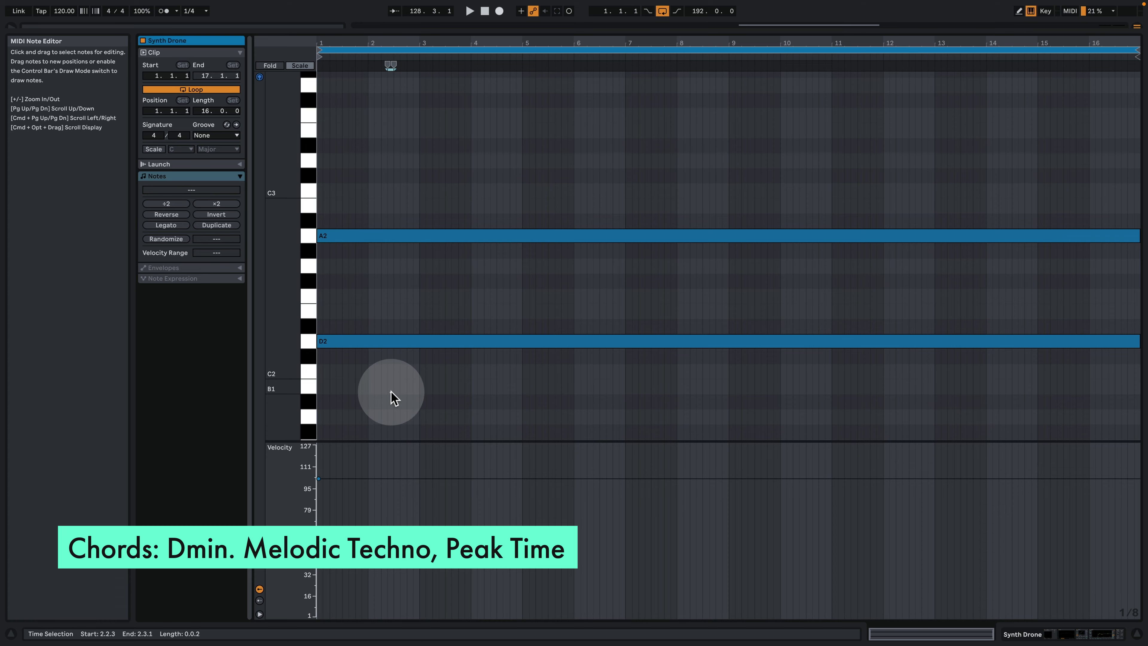
{"action": "left_click_drag", "start_coordinate": [390, 397], "coordinate": [534, 124]}
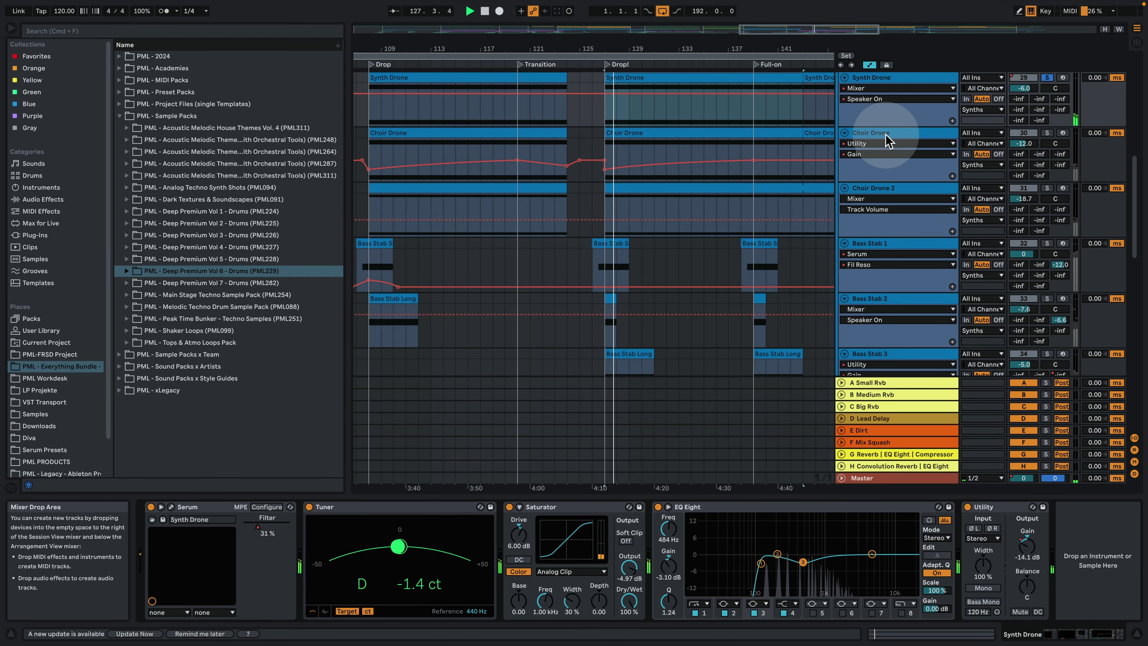
Stop playback, inspect the oscillator settings of Synth Drone's Serum instrument, and close the plug-in window
{"action": "key", "text": "space"}
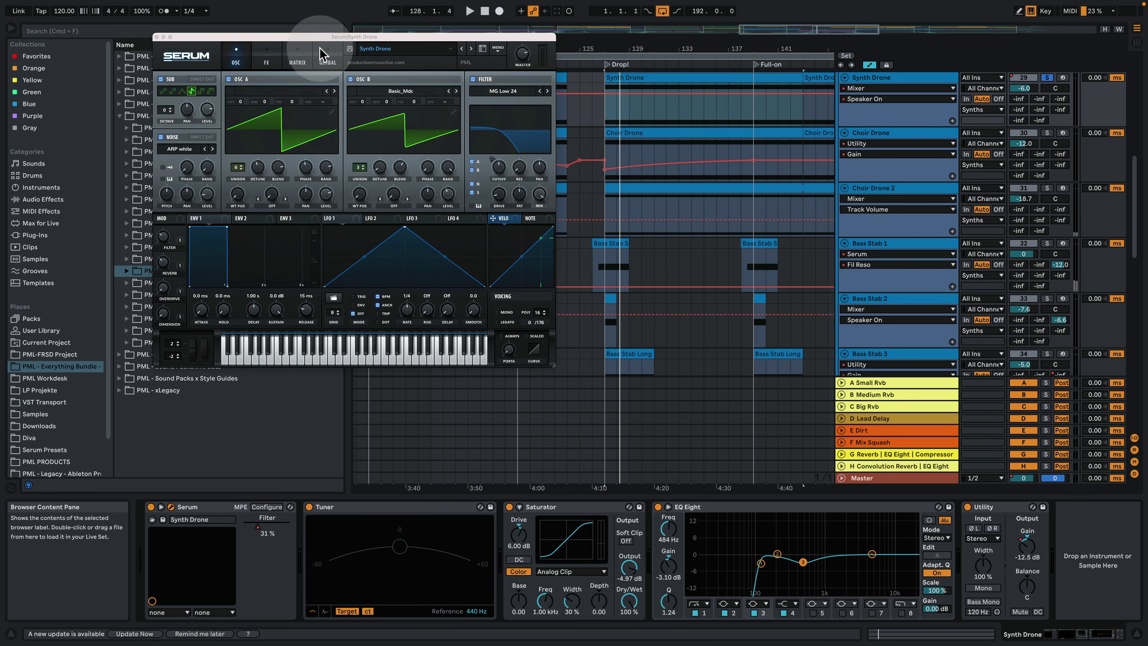
{"action": "left_click_drag", "start_coordinate": [336, 42], "coordinate": [404, 117]}
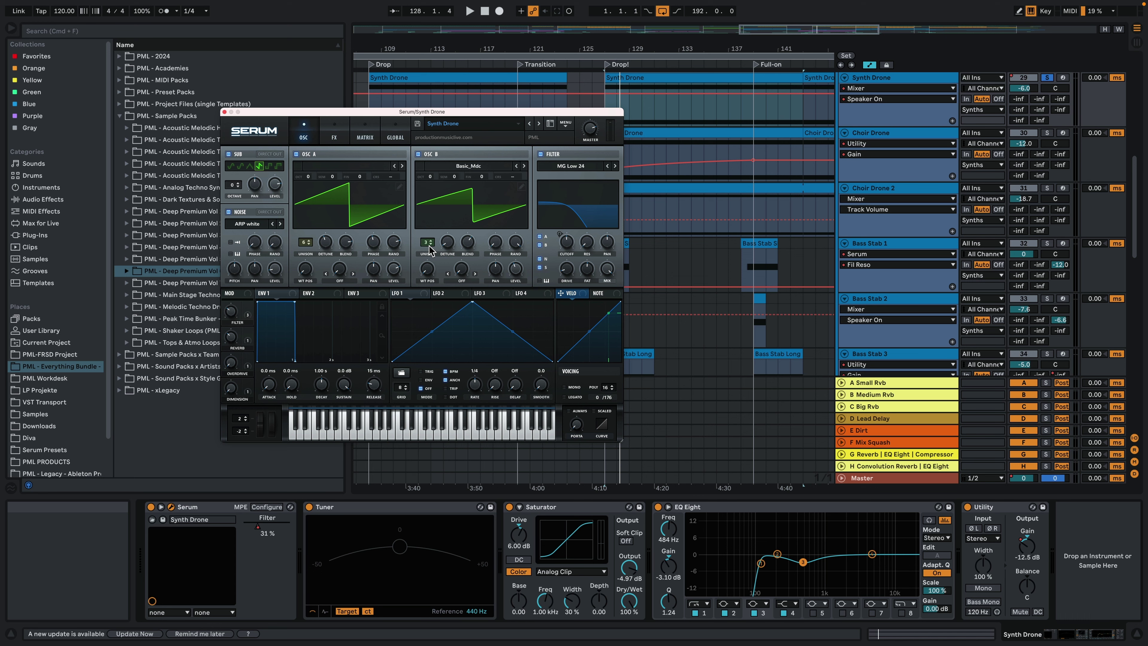
{"action": "left_click", "coordinate": [225, 112]}
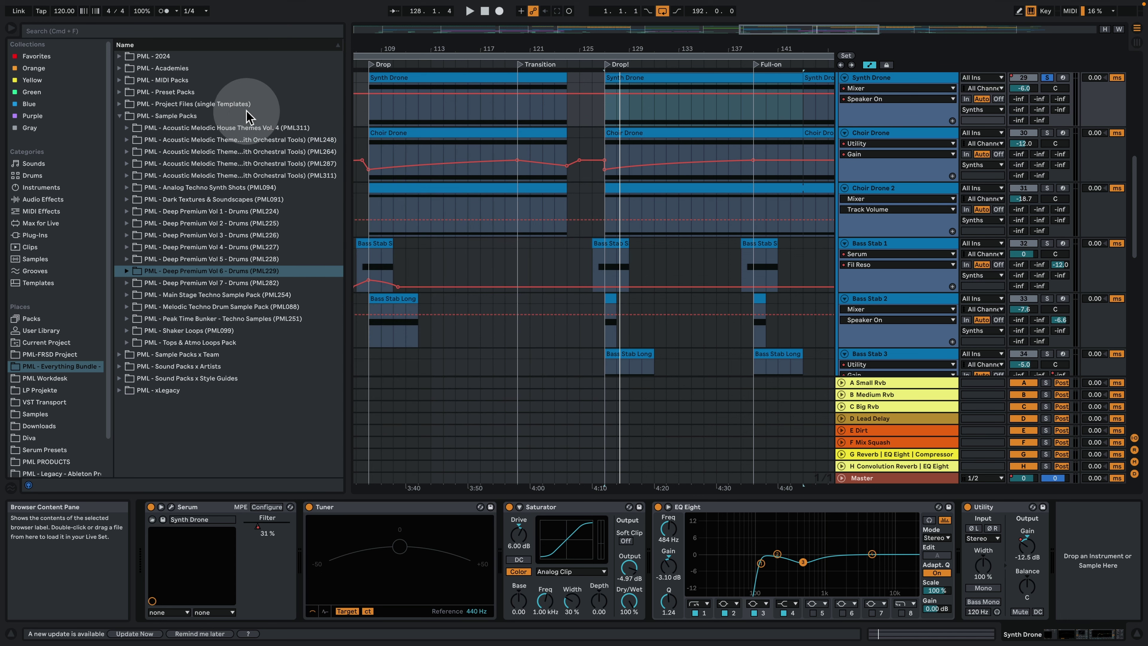
Solo Choir Drone and listen to its Utility Gain automation from bars 127, 133 and 138 of the Drop
{"action": "left_click", "coordinate": [1047, 133]}
{"action": "scroll", "coordinate": [871, 223], "scroll_direction": "up", "scroll_amount": 5}
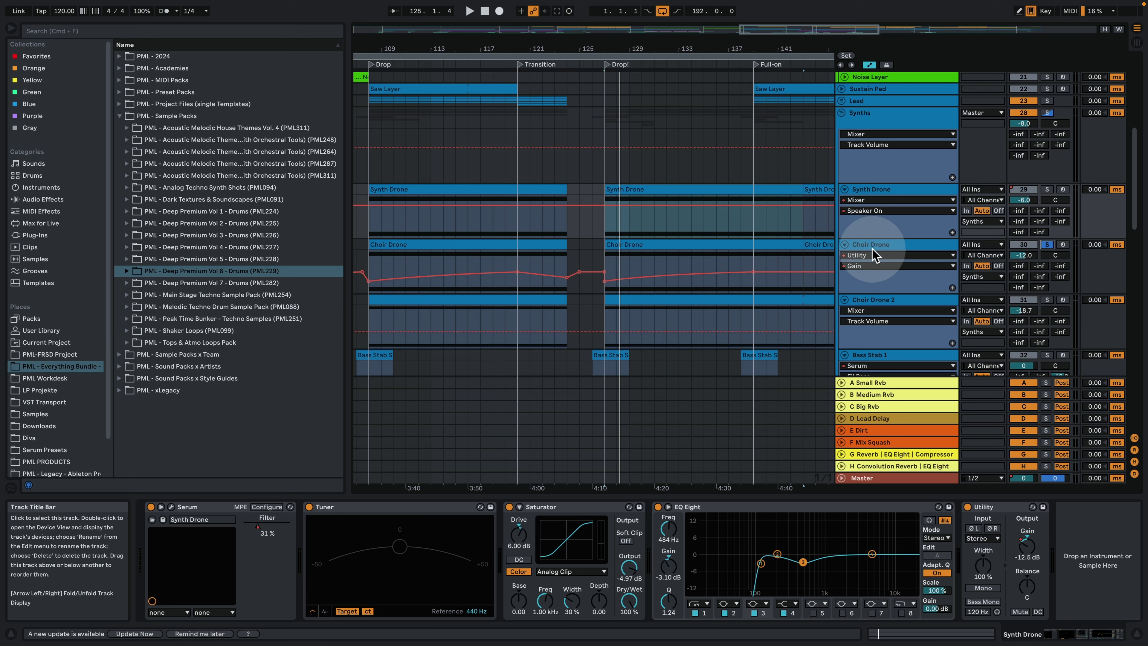
{"action": "left_click", "coordinate": [925, 246]}
{"action": "key", "text": "space"}
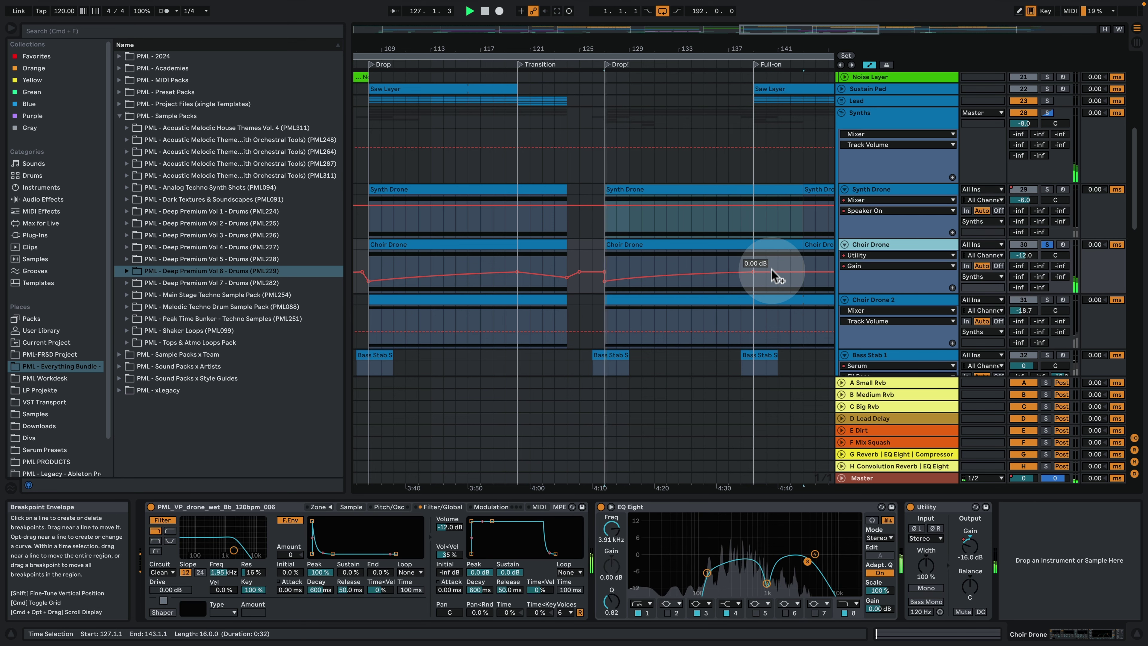
{"action": "left_click", "coordinate": [679, 265]}
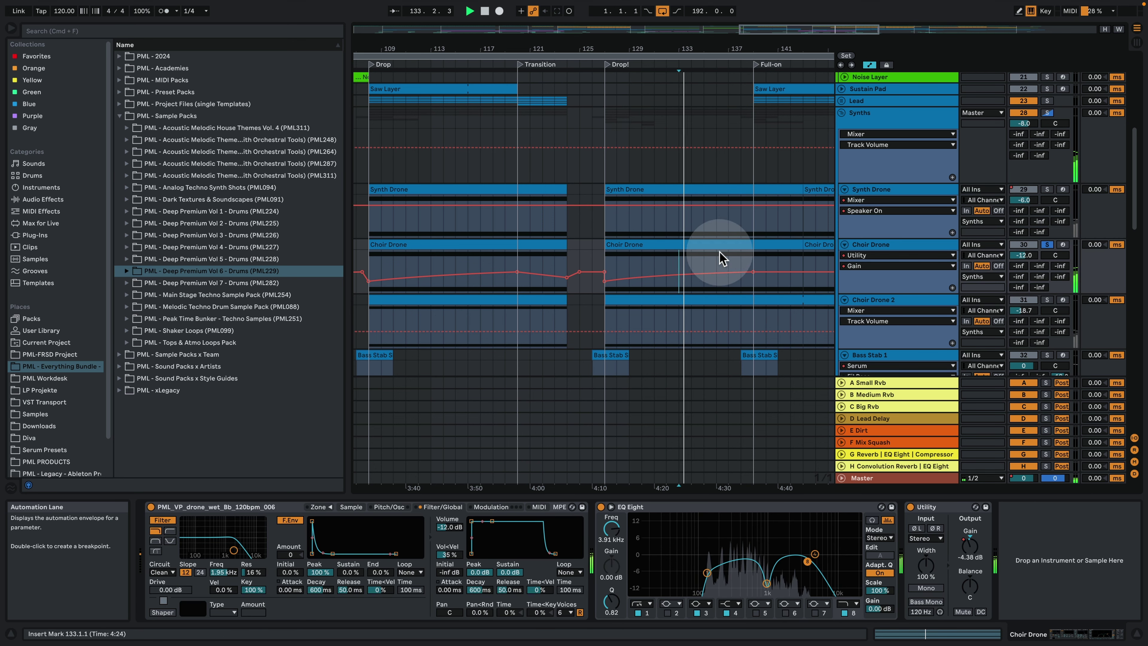
{"action": "left_click", "coordinate": [739, 263]}
{"action": "key", "text": "space"}
{"action": "key", "text": "space"}
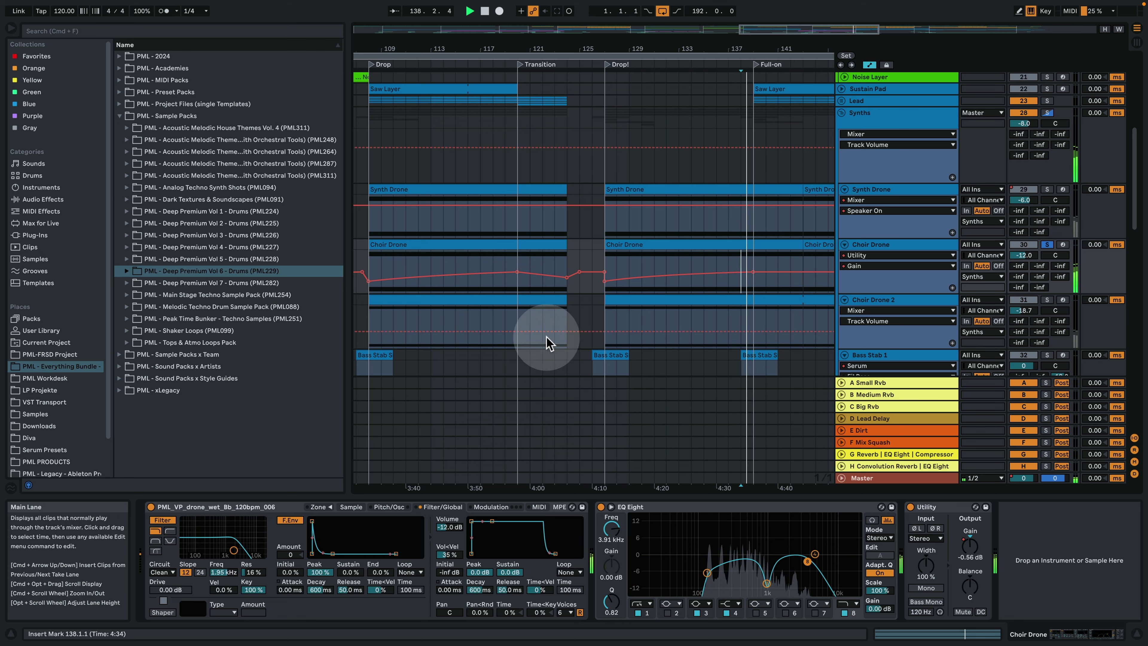
Open the Choir Drone MIDI clip at the second Drop, examine its sustained A2 and D2 notes, and return to the device chain
{"action": "double_click", "coordinate": [651, 244]}
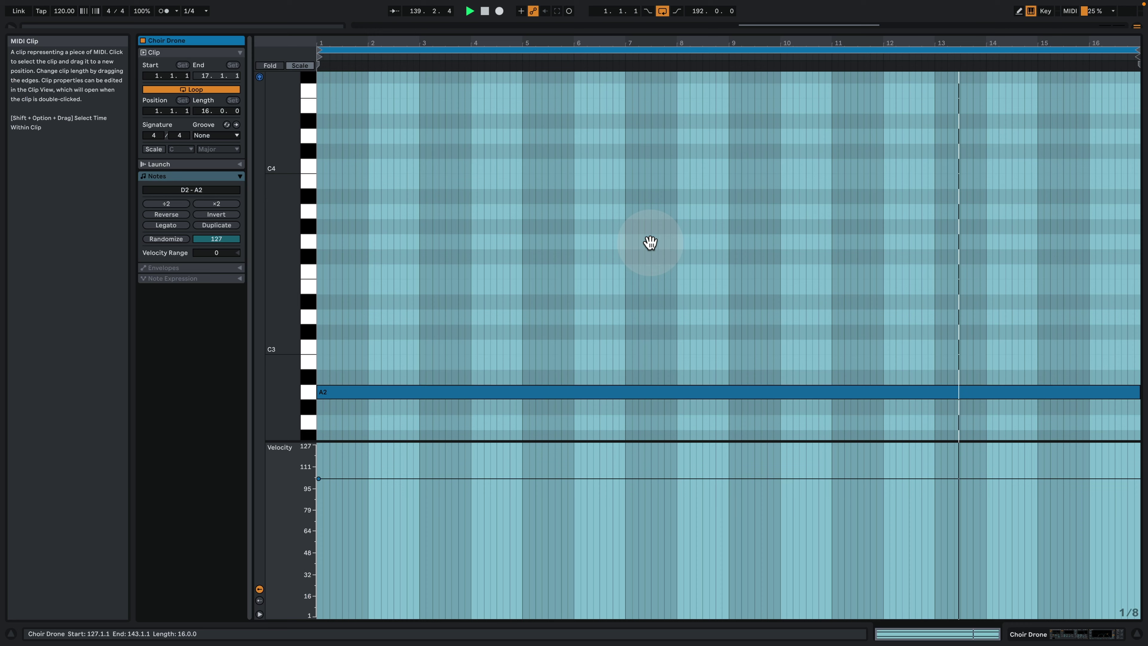
{"action": "key", "text": "space"}
{"action": "scroll", "coordinate": [544, 328], "scroll_direction": "down", "scroll_amount": 3}
{"action": "scroll", "coordinate": [467, 322], "scroll_direction": "down", "scroll_amount": 3}
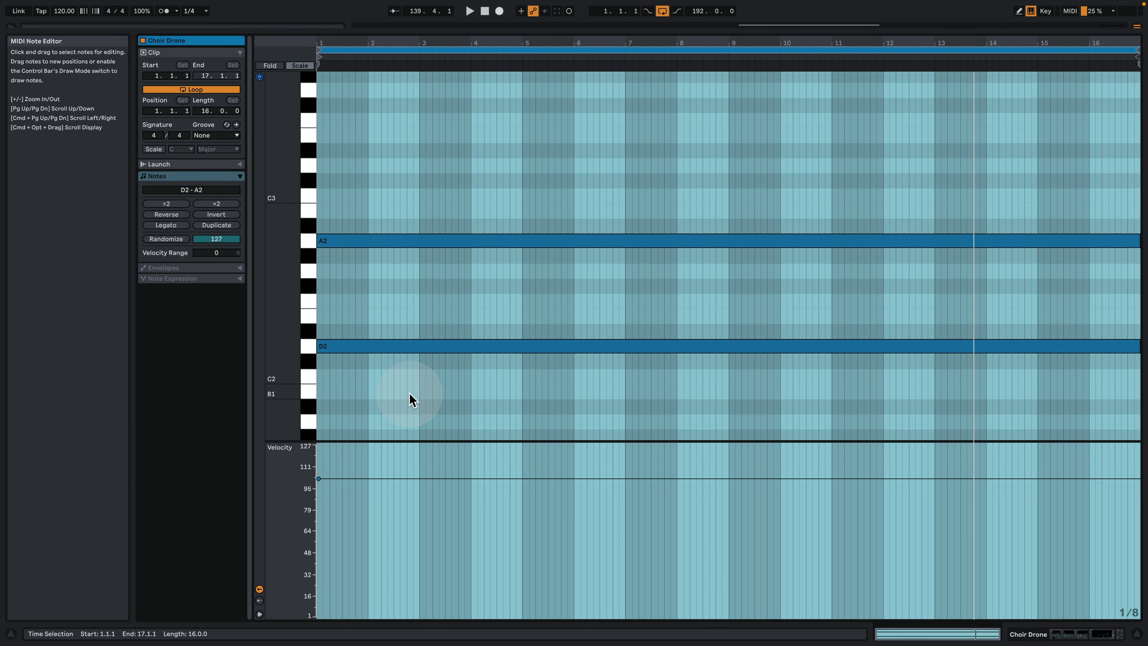
{"action": "left_click_drag", "start_coordinate": [409, 397], "coordinate": [484, 202]}
{"action": "left_click_drag", "start_coordinate": [722, 180], "coordinate": [858, 381]}
{"action": "left_click", "coordinate": [1066, 635]}
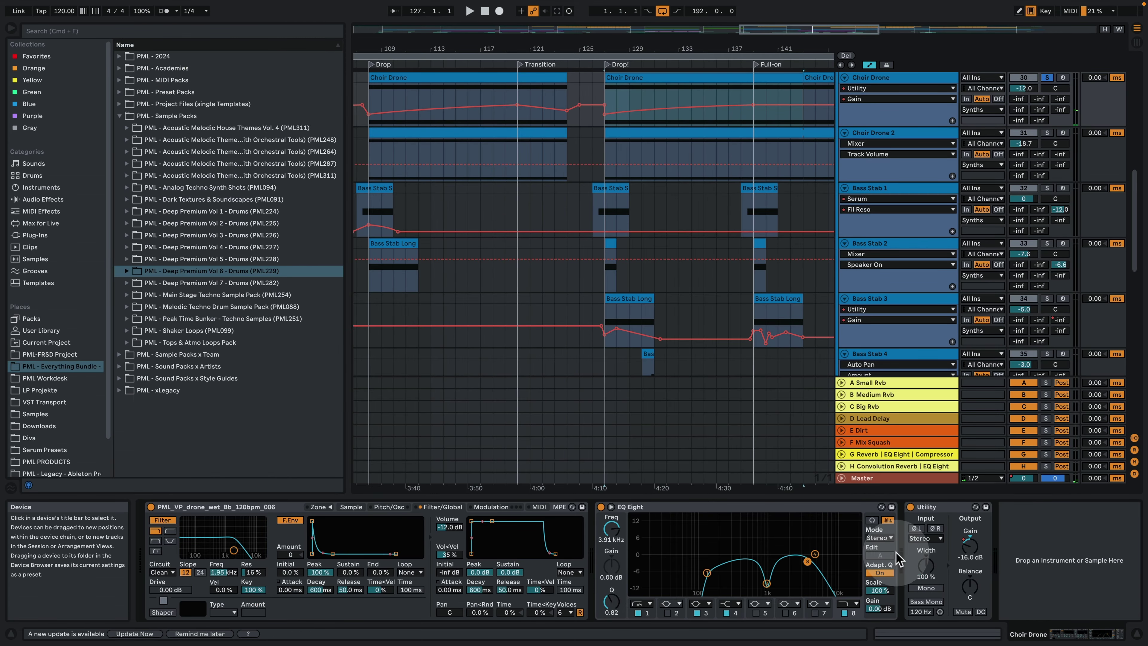
Show the Choir Drone sampler's waveform, locate the PML - Vocals Vol. 1 pack under PML - Sample Packs x Team, and play the drone
{"action": "left_click", "coordinate": [348, 506]}
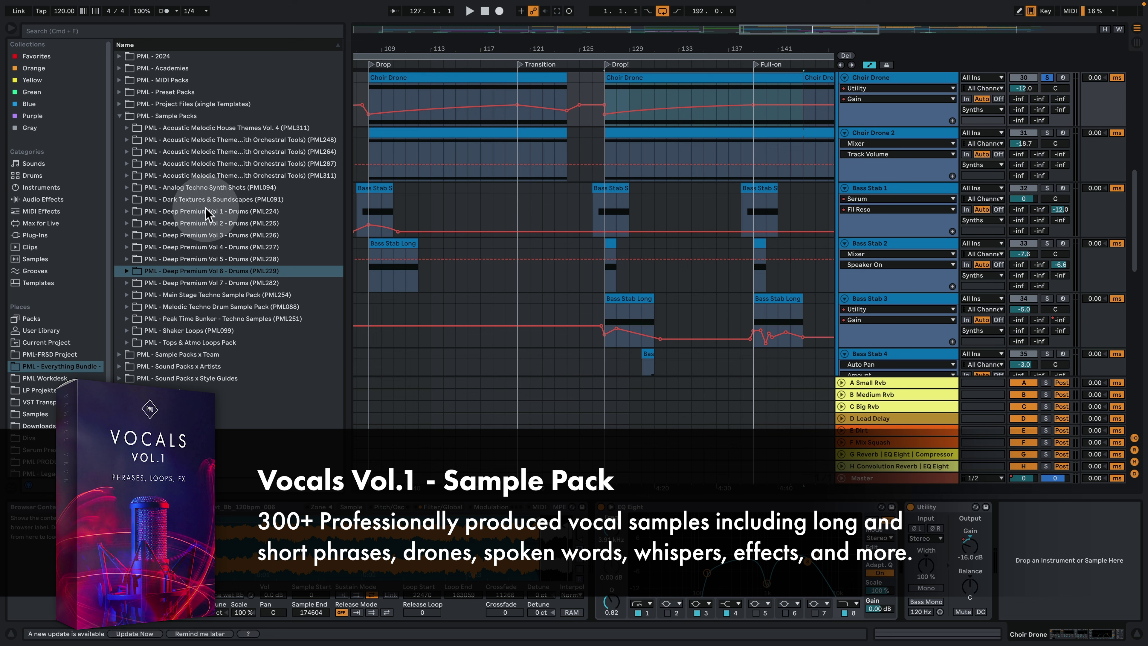
{"action": "left_click", "coordinate": [120, 354]}
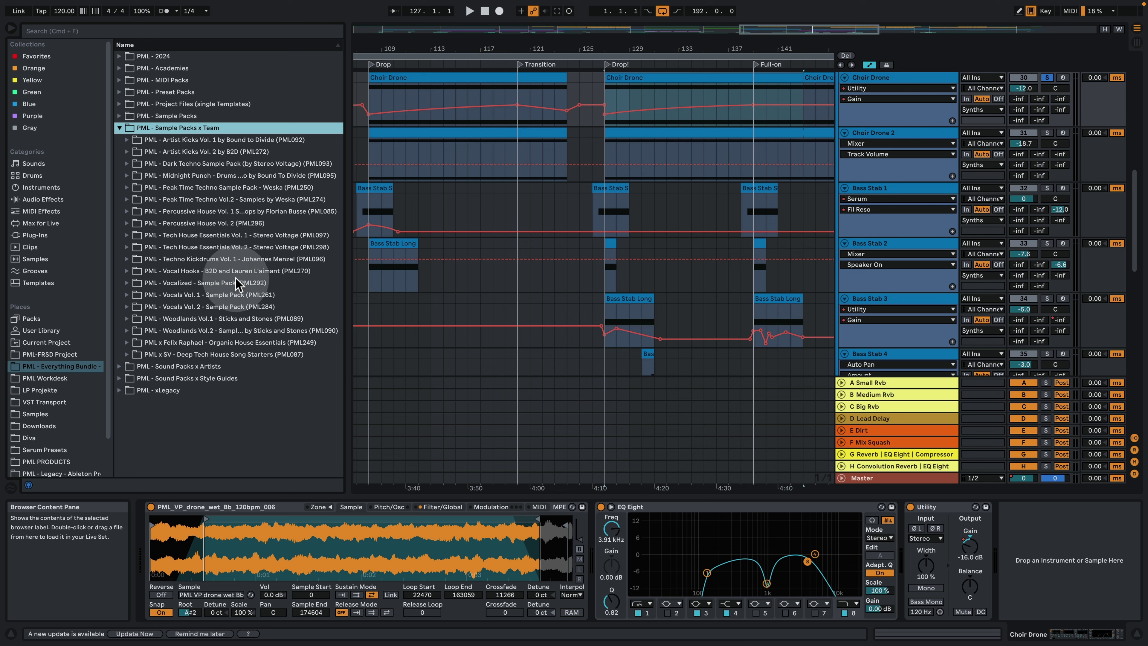
{"action": "left_click", "coordinate": [226, 295]}
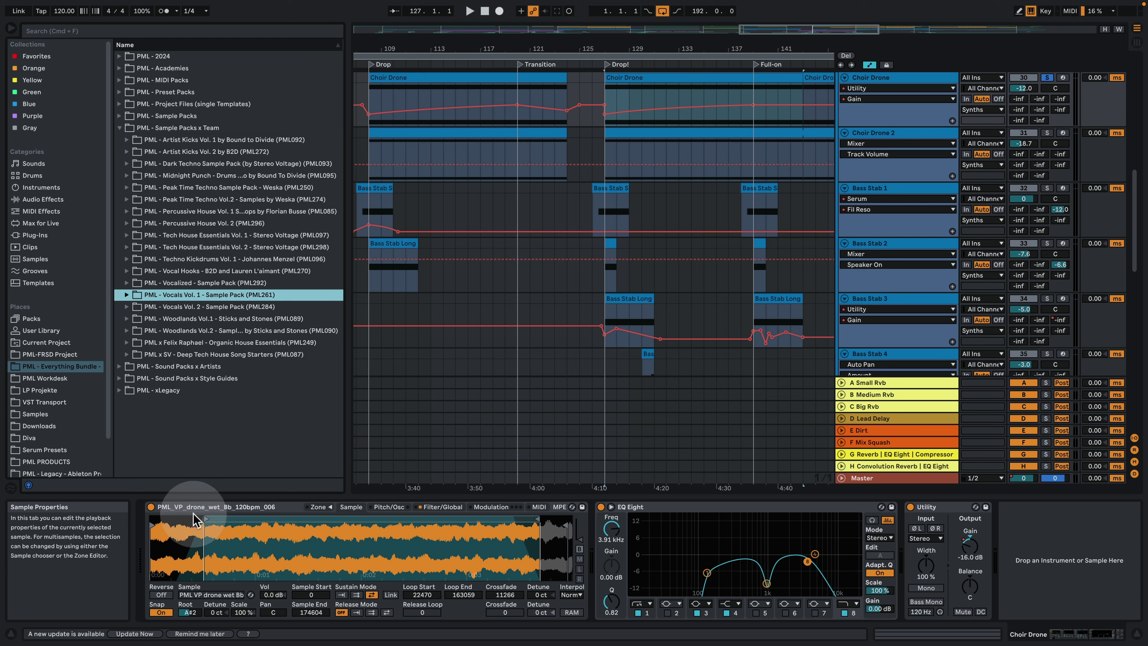
{"action": "key", "text": "space"}
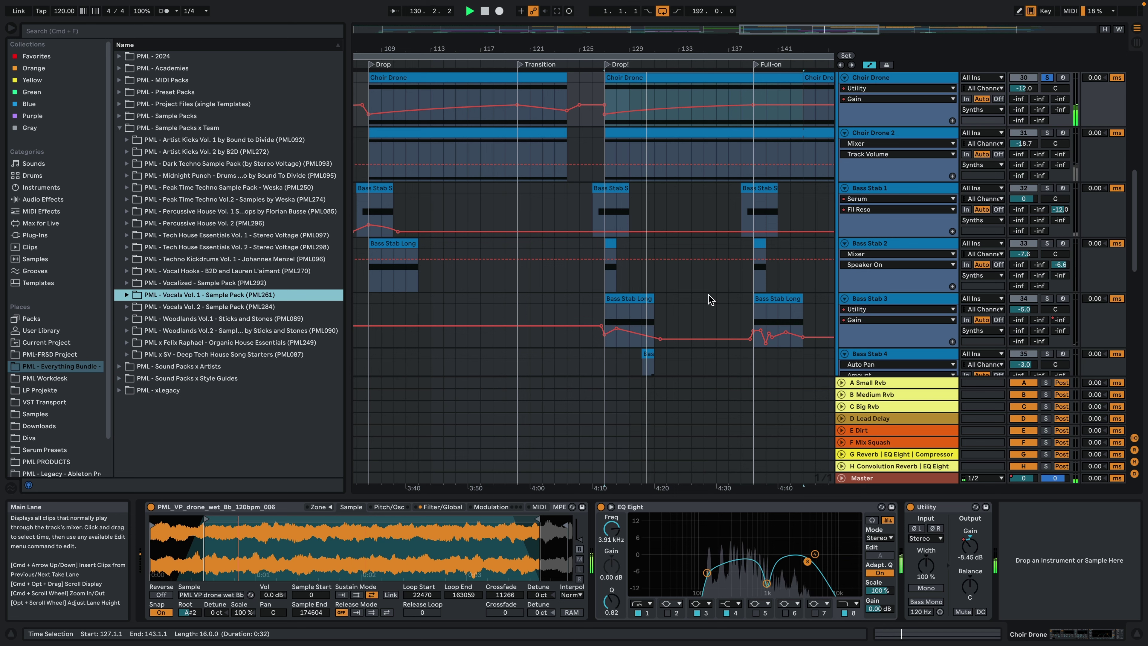
Solo the Choir Drone 2 track, show its device chain and play it from the second Drop
{"action": "left_click", "coordinate": [1047, 132]}
{"action": "left_click", "coordinate": [908, 132]}
{"action": "left_click", "coordinate": [742, 133]}
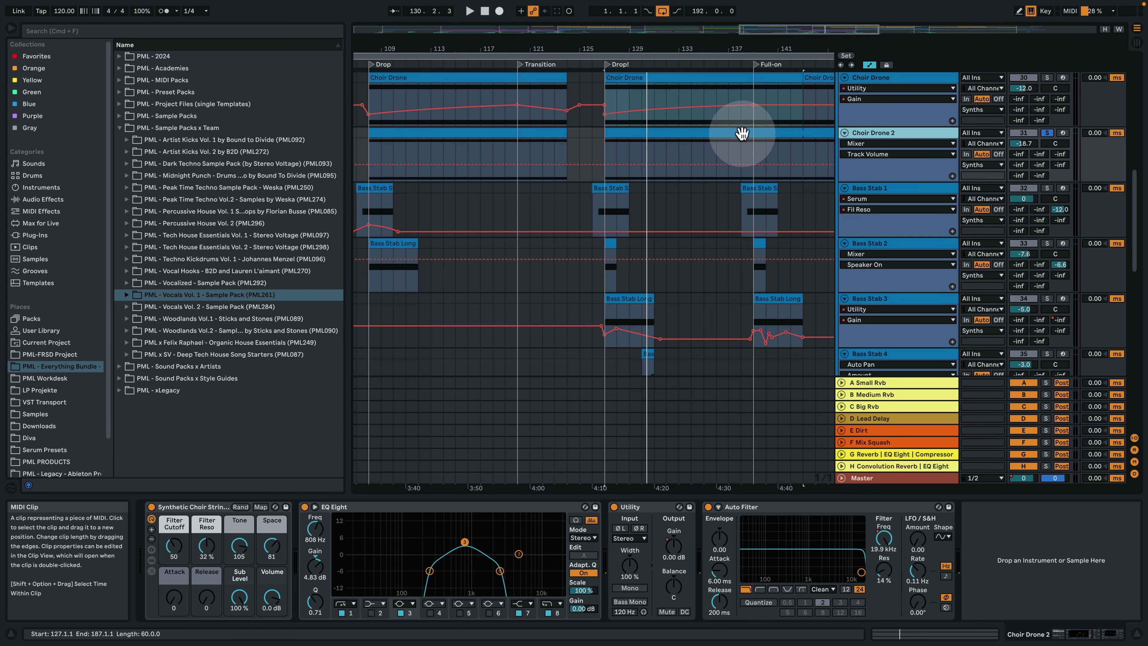
{"action": "key", "text": "space"}
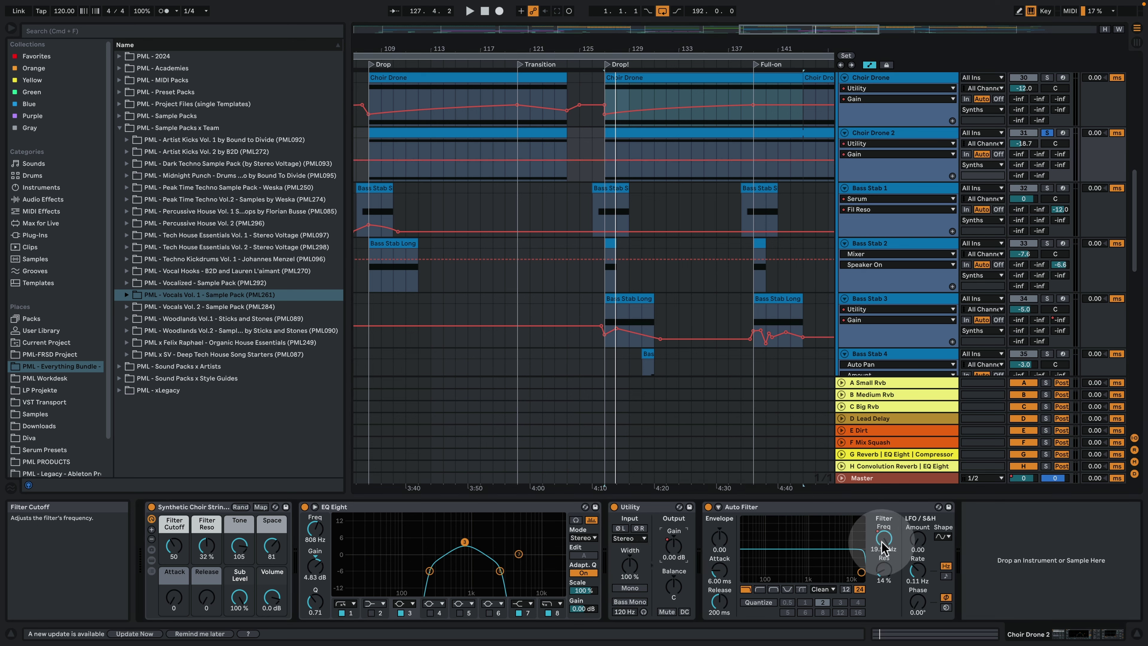
Solo Choir Drone and use EQ Eight's audition mode to listen to its notch band boosted to 15 dB around 1.04 kHz
{"action": "left_click", "coordinate": [904, 78]}
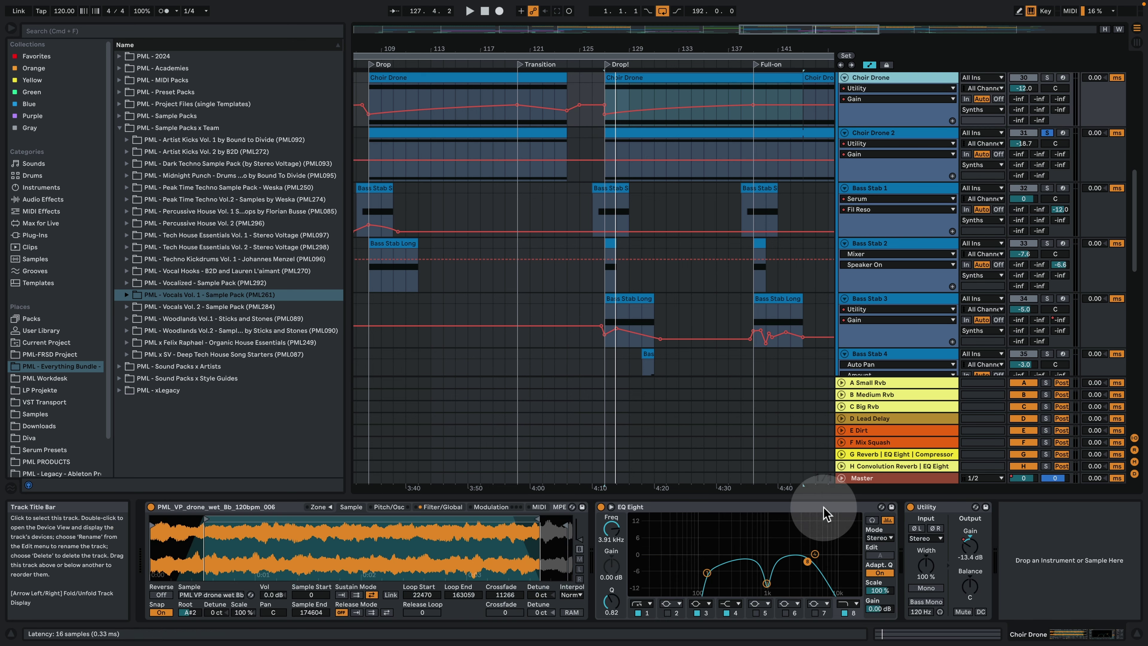
{"action": "left_click", "coordinate": [1047, 78]}
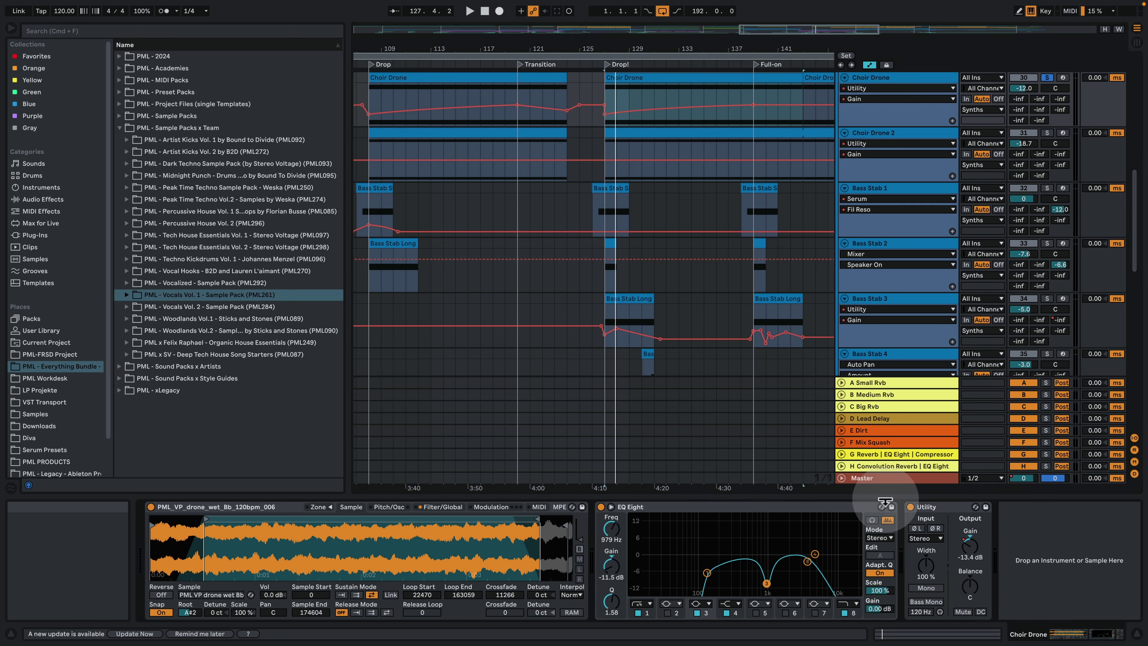
{"action": "key", "text": "space"}
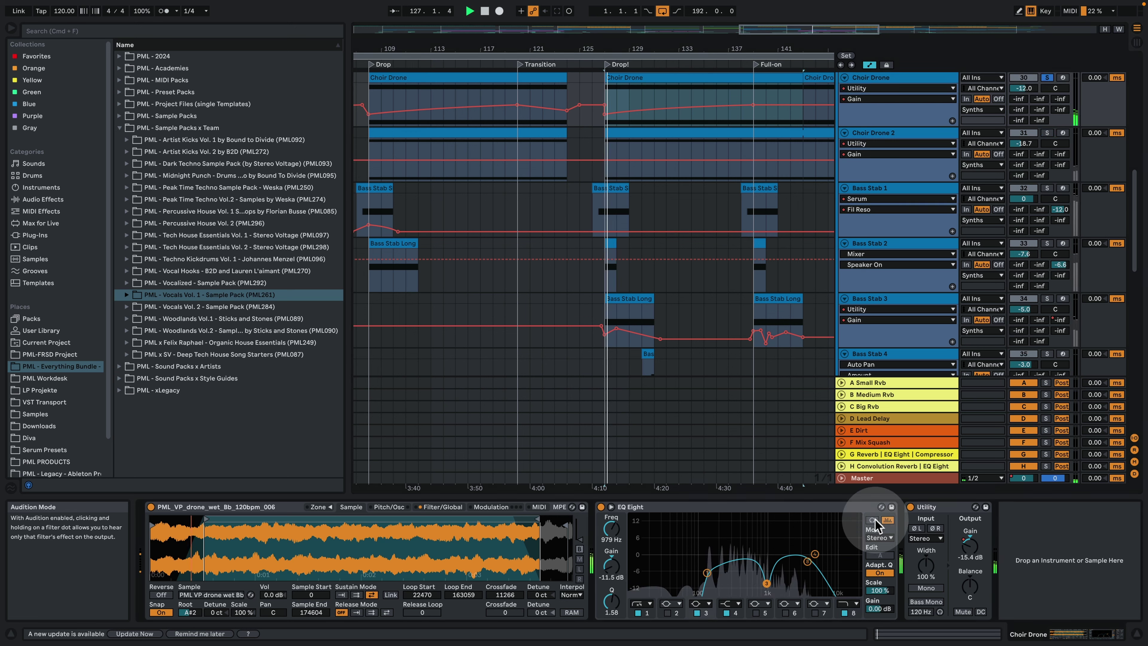
{"action": "left_click", "coordinate": [872, 520]}
{"action": "left_click", "coordinate": [766, 583]}
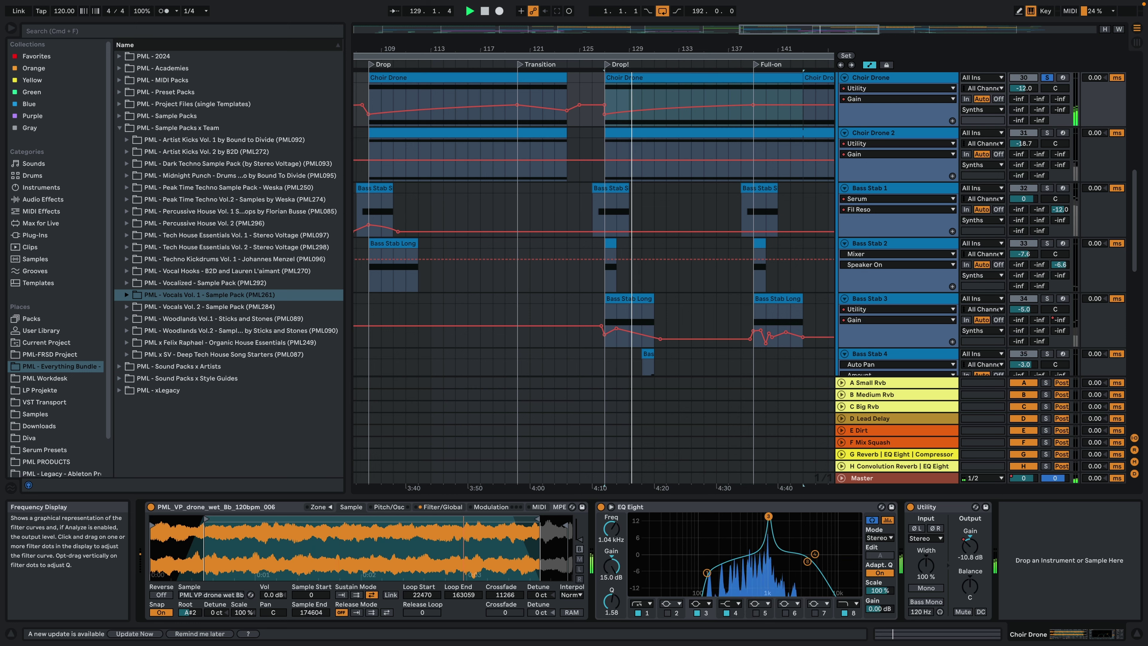
{"action": "left_click_drag", "start_coordinate": [764, 516], "coordinate": [766, 517]}
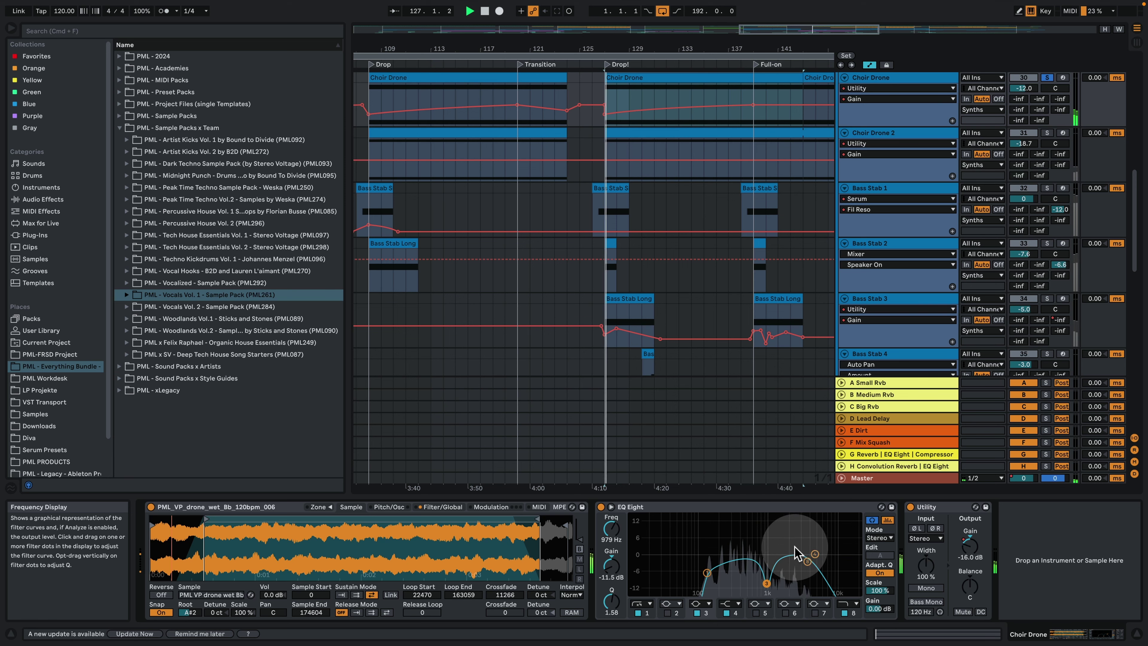
Add Synth Drone and Choir Drone 2 to the soloed Choir Drone and play the three drones together from bar 134
{"action": "scroll", "coordinate": [789, 241], "scroll_direction": "up", "scroll_amount": 5}
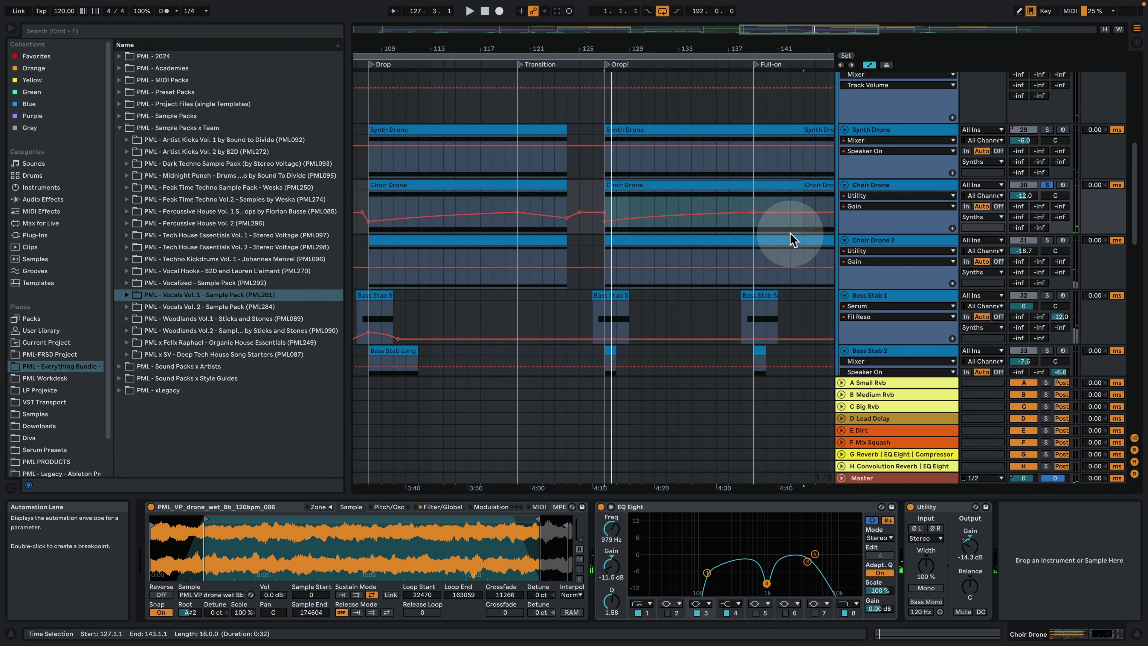
{"action": "left_click", "coordinate": [693, 209]}
{"action": "left_click", "coordinate": [1047, 173]}
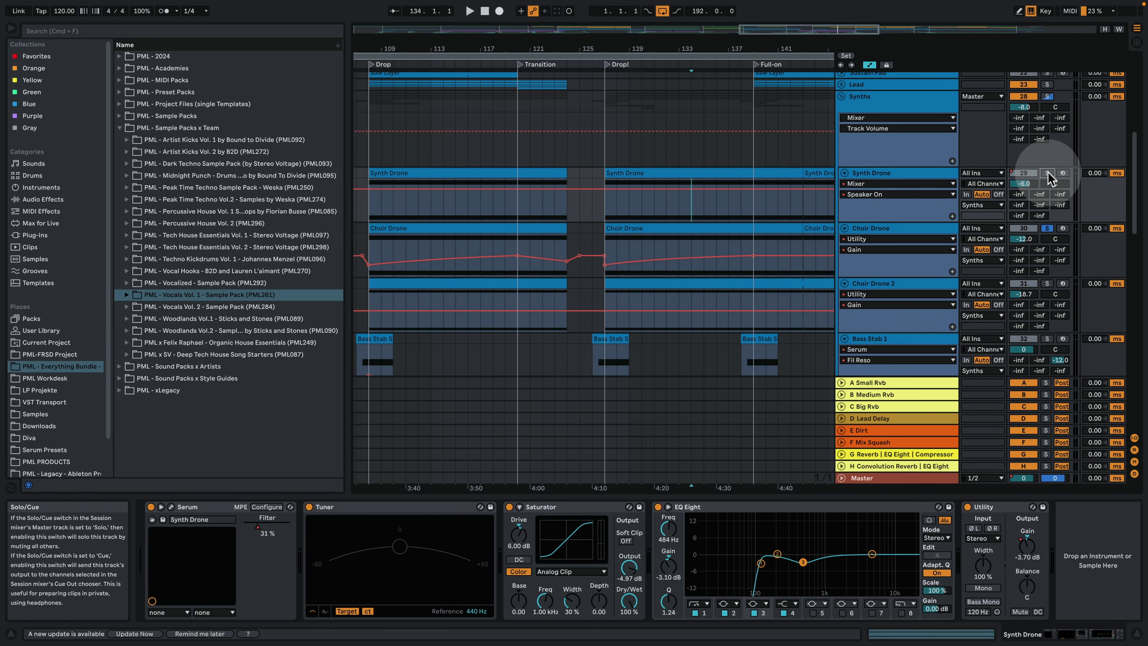
{"action": "key", "text": "space"}
{"action": "left_click", "coordinate": [1047, 284], "text": "super"}
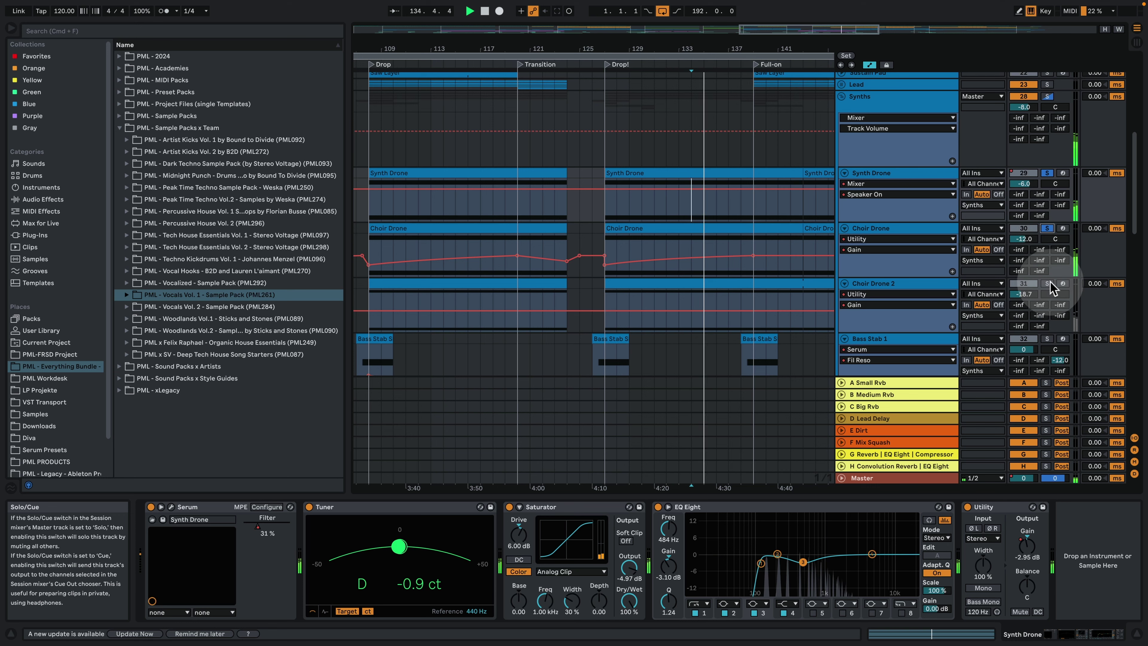
{"action": "scroll", "coordinate": [855, 212], "scroll_direction": "down", "scroll_amount": 4}
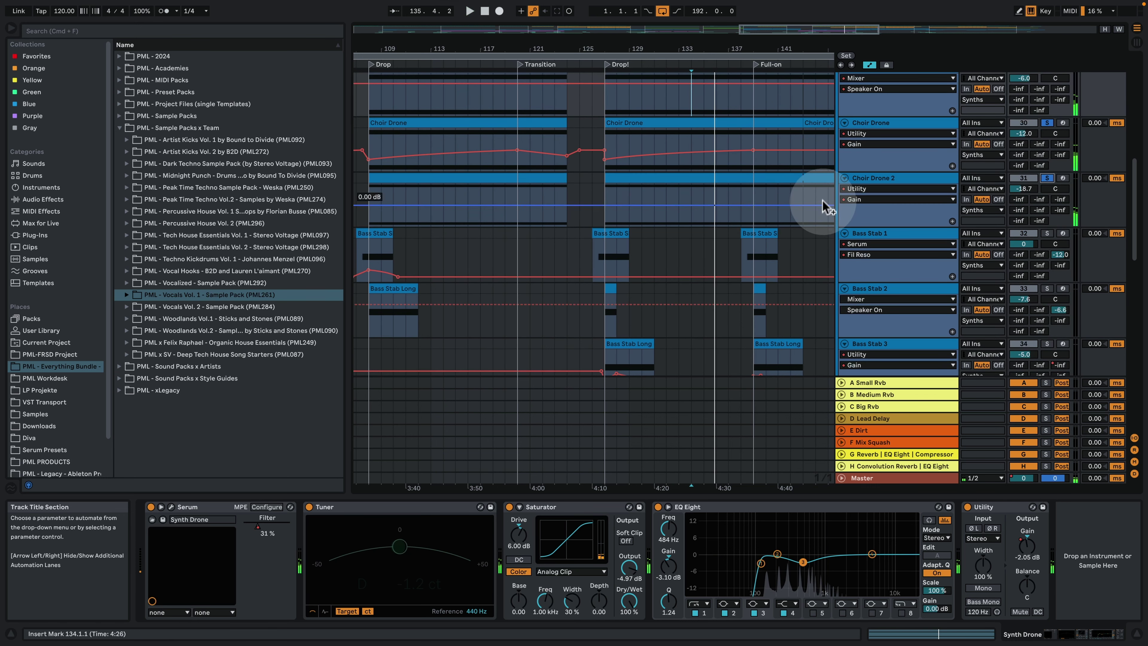
{"action": "left_click", "coordinate": [841, 198]}
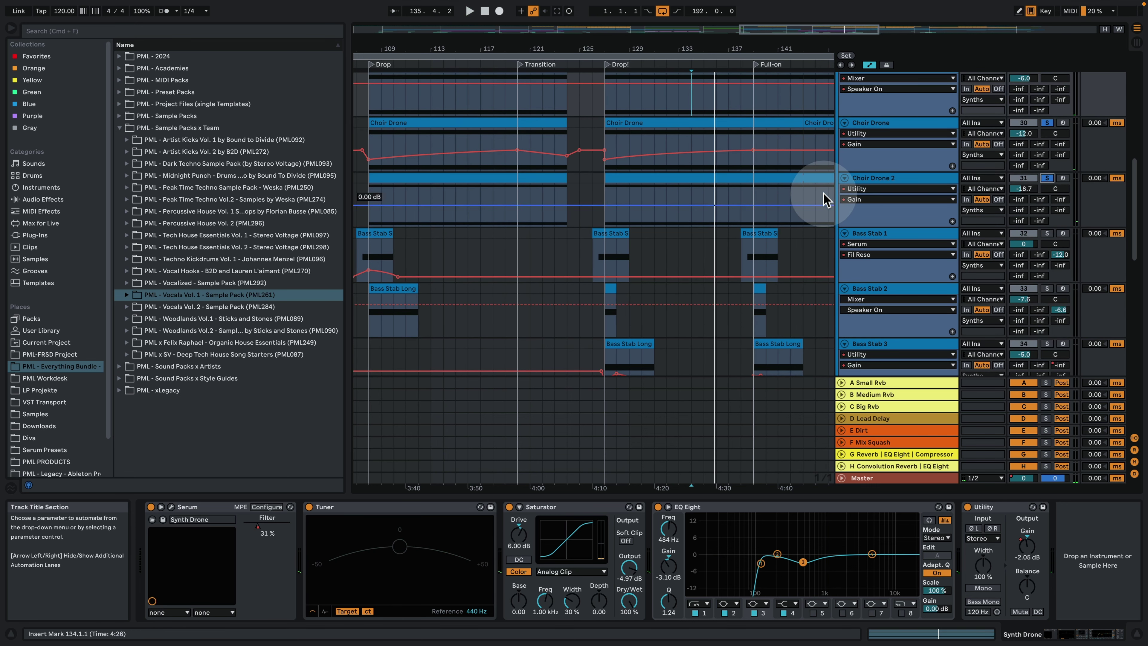
Play the soloed drones together with the Drums group from bar 134
{"action": "scroll", "coordinate": [1007, 204], "scroll_direction": "up", "scroll_amount": 15}
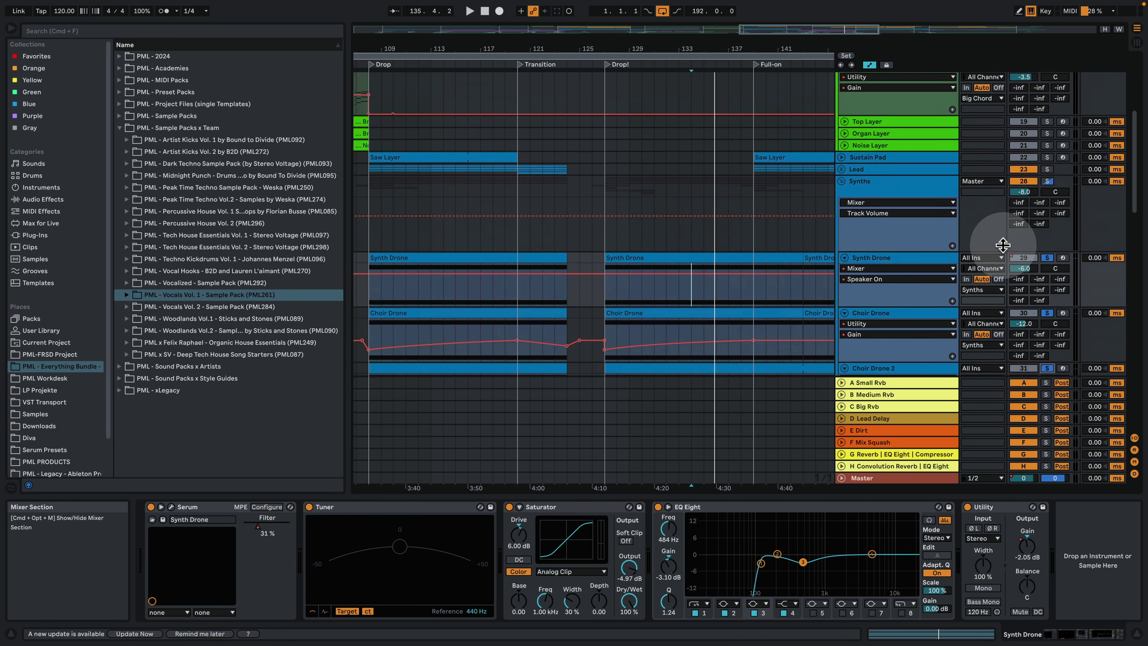
{"action": "scroll", "coordinate": [1039, 158], "scroll_direction": "up", "scroll_amount": 2}
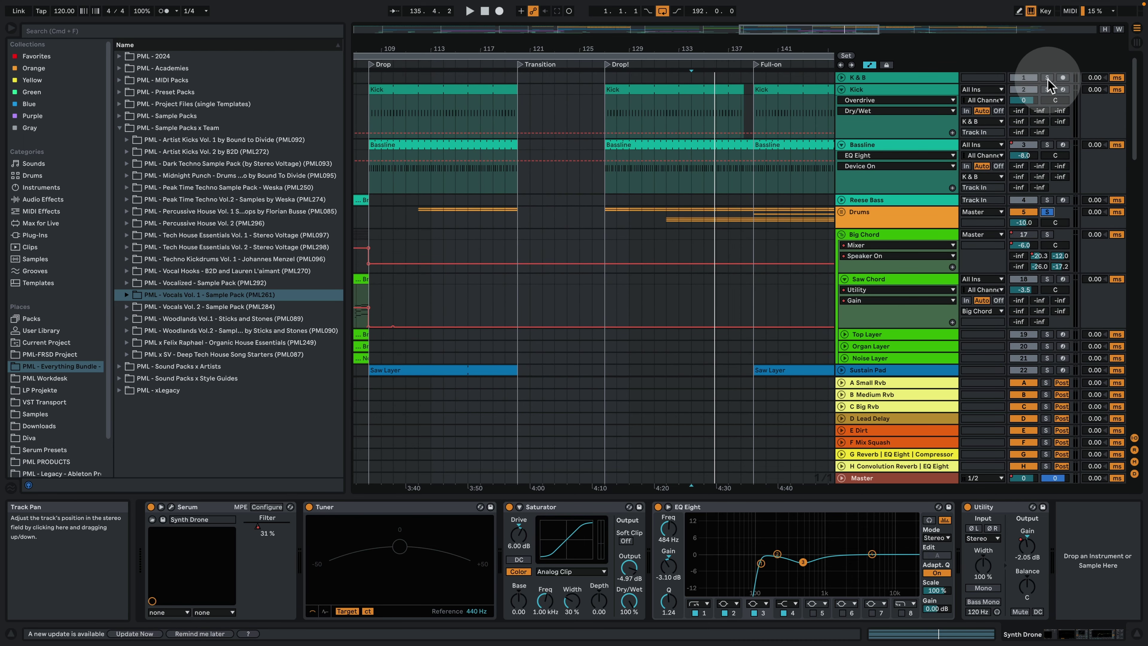
{"action": "key", "text": "space"}
{"action": "scroll", "coordinate": [881, 185], "scroll_direction": "down", "scroll_amount": 10}
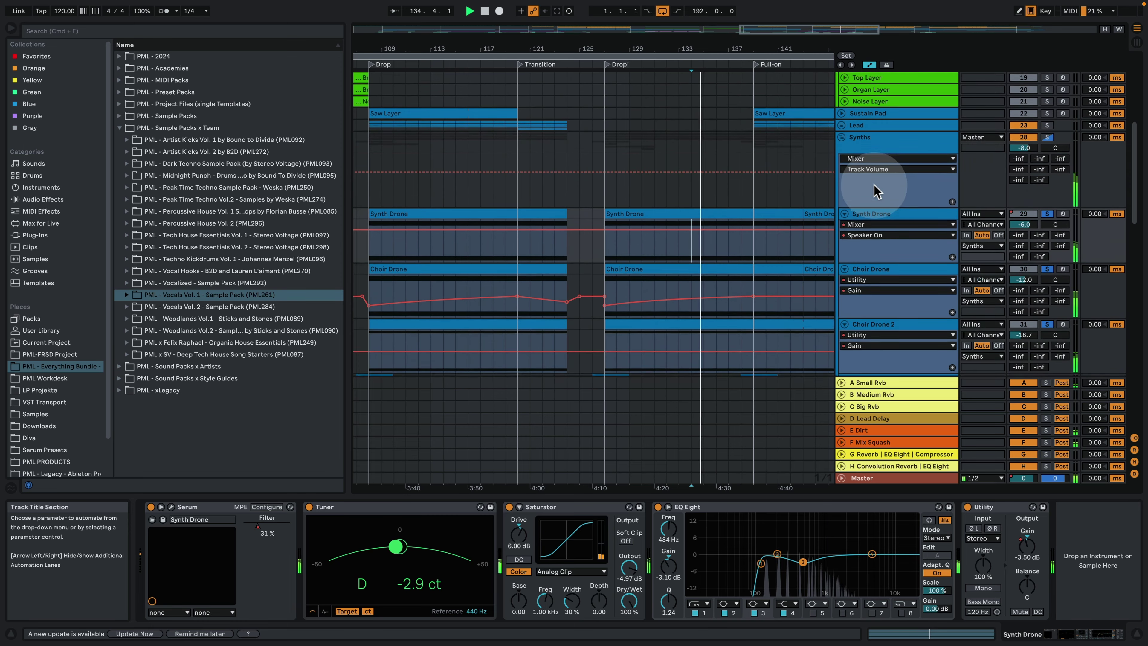
{"action": "scroll", "coordinate": [874, 191], "scroll_direction": "down", "scroll_amount": 10}
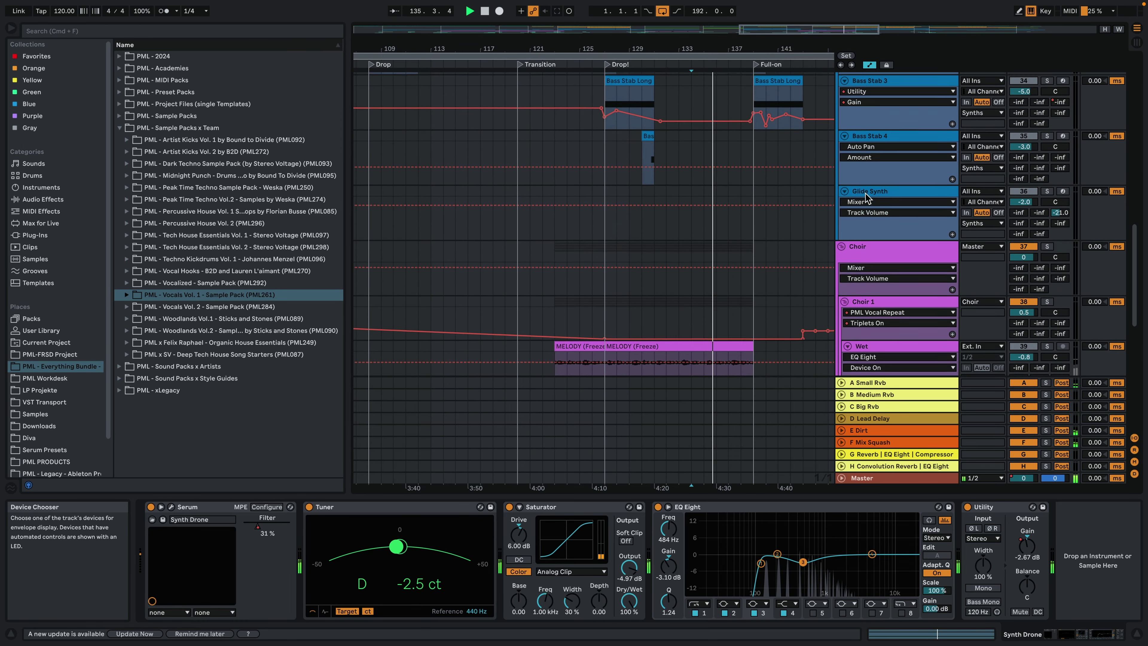
Solo only Bass Stab 1 and play its short stab clip from 138.3.1, leading into the Full-on section
{"action": "scroll", "coordinate": [867, 198], "scroll_direction": "up", "scroll_amount": 3}
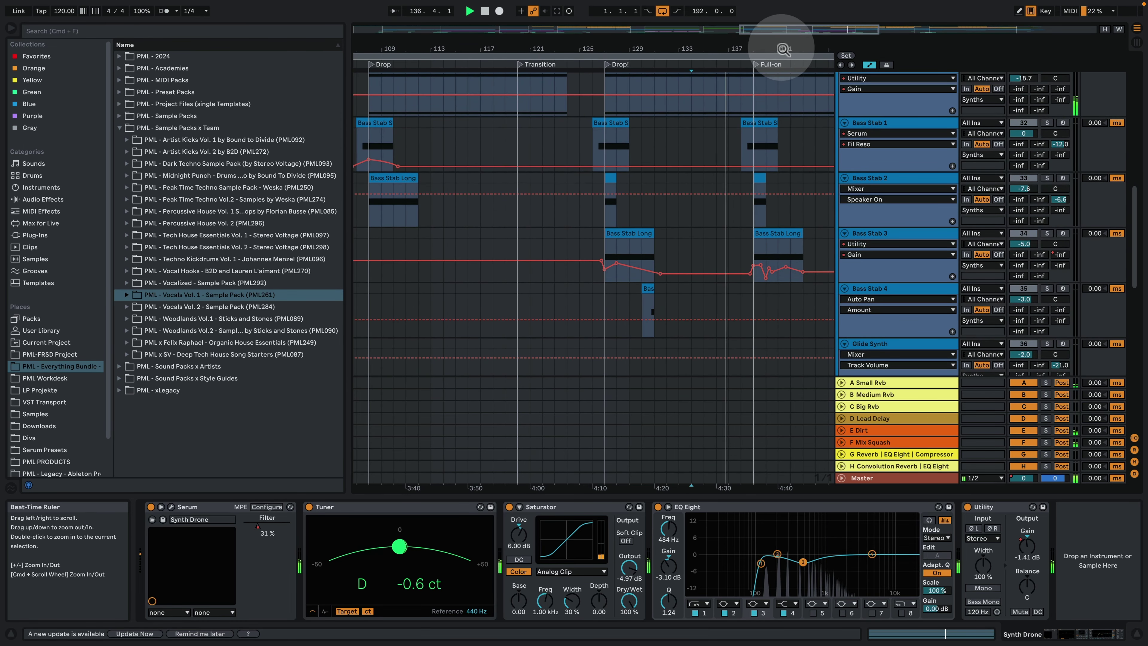
{"action": "left_click_drag", "start_coordinate": [776, 46], "coordinate": [776, 93]}
{"action": "left_click_drag", "start_coordinate": [631, 48], "coordinate": [631, 47]}
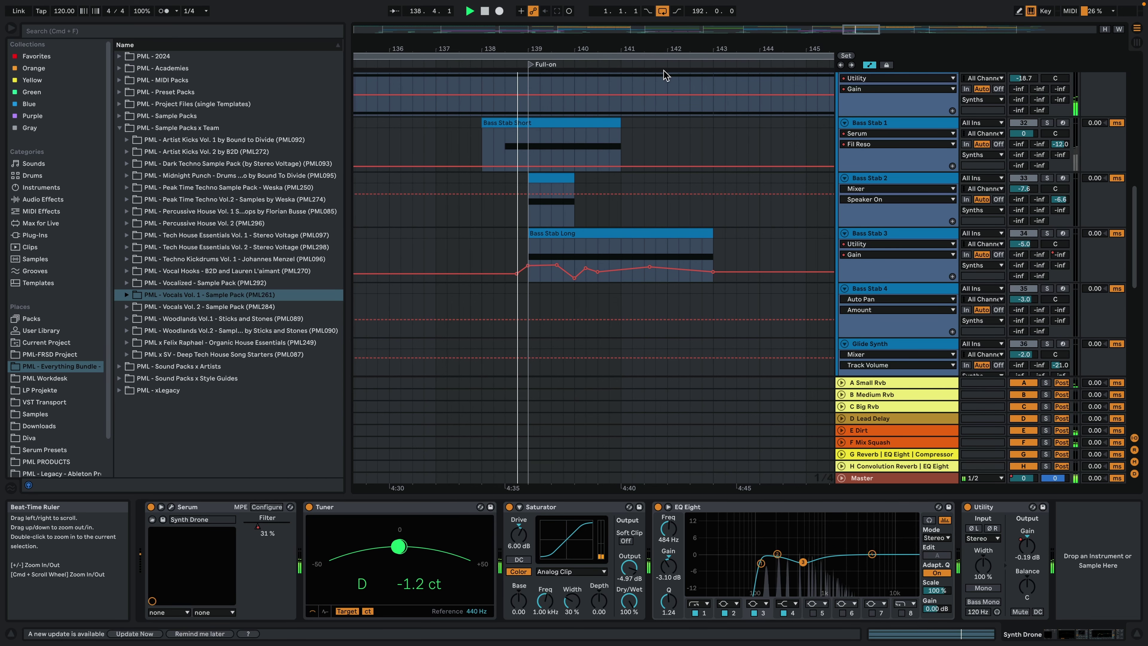
{"action": "scroll", "coordinate": [712, 199], "scroll_direction": "up", "scroll_amount": 3}
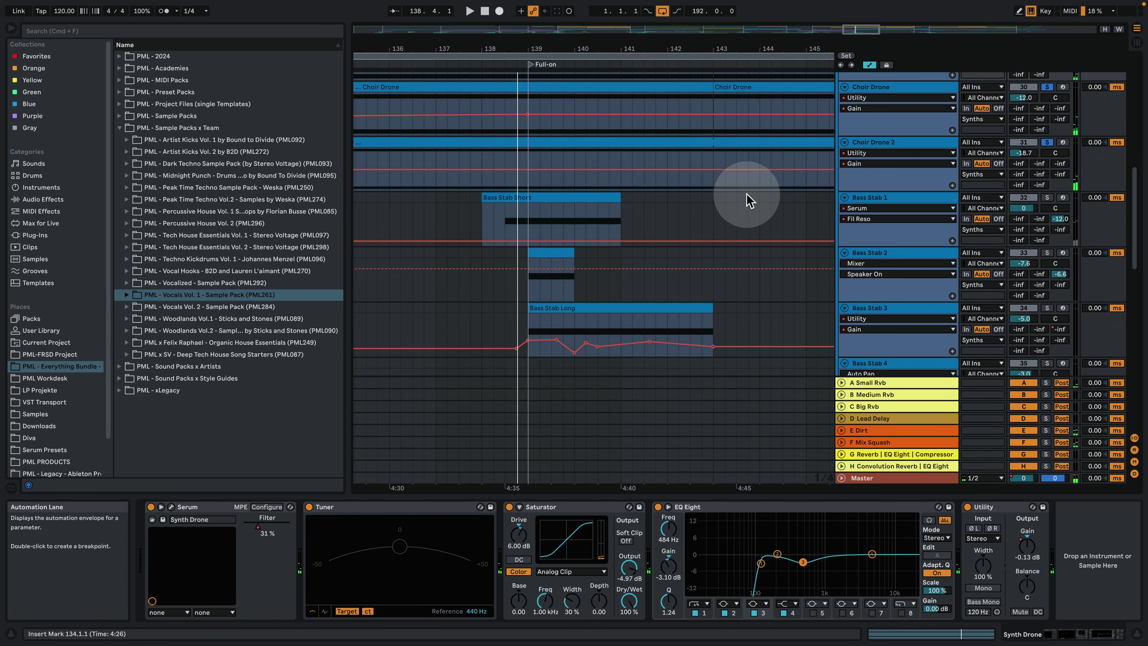
{"action": "left_click", "coordinate": [1047, 197]}
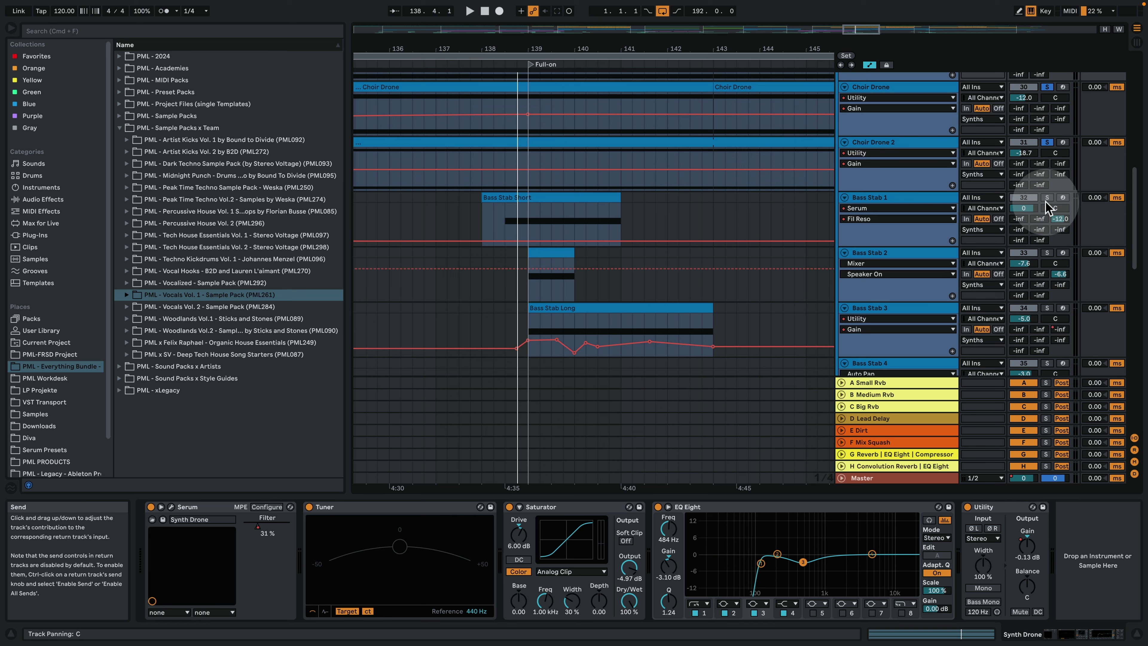
{"action": "left_click", "coordinate": [511, 216]}
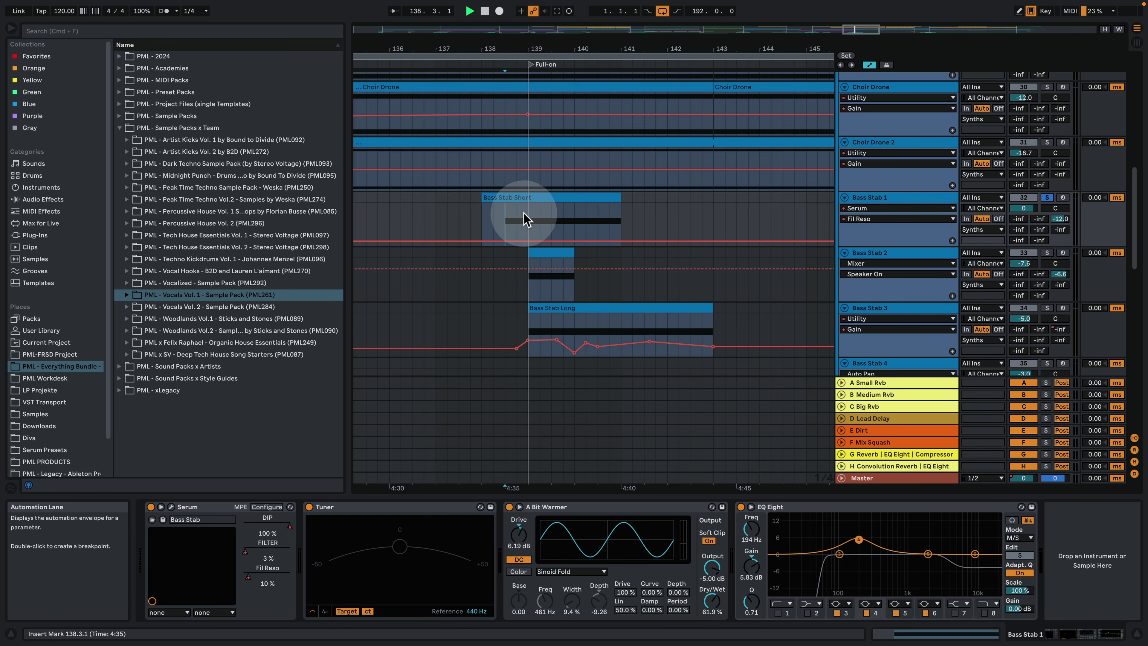
{"action": "left_click", "coordinate": [525, 218]}
{"action": "key", "text": "space"}
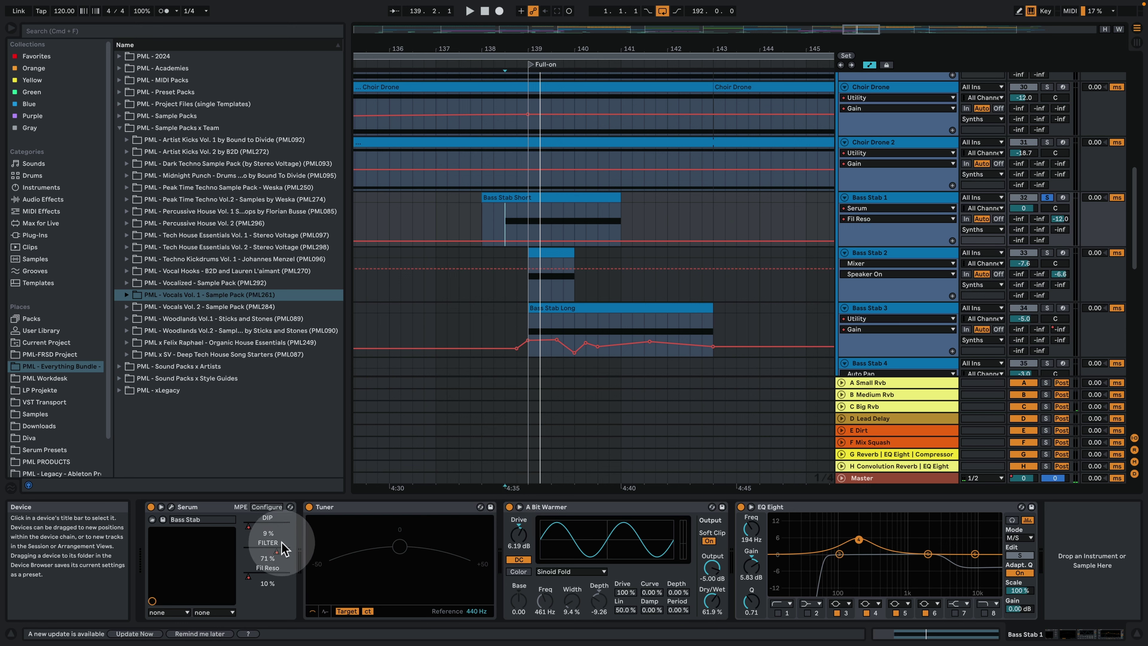
Display Serum's FILTER automation on Bass Stab 1, re-enable the overridden automation and replay the stab from 138.3.1
{"action": "left_click_drag", "start_coordinate": [281, 558], "coordinate": [280, 557]}
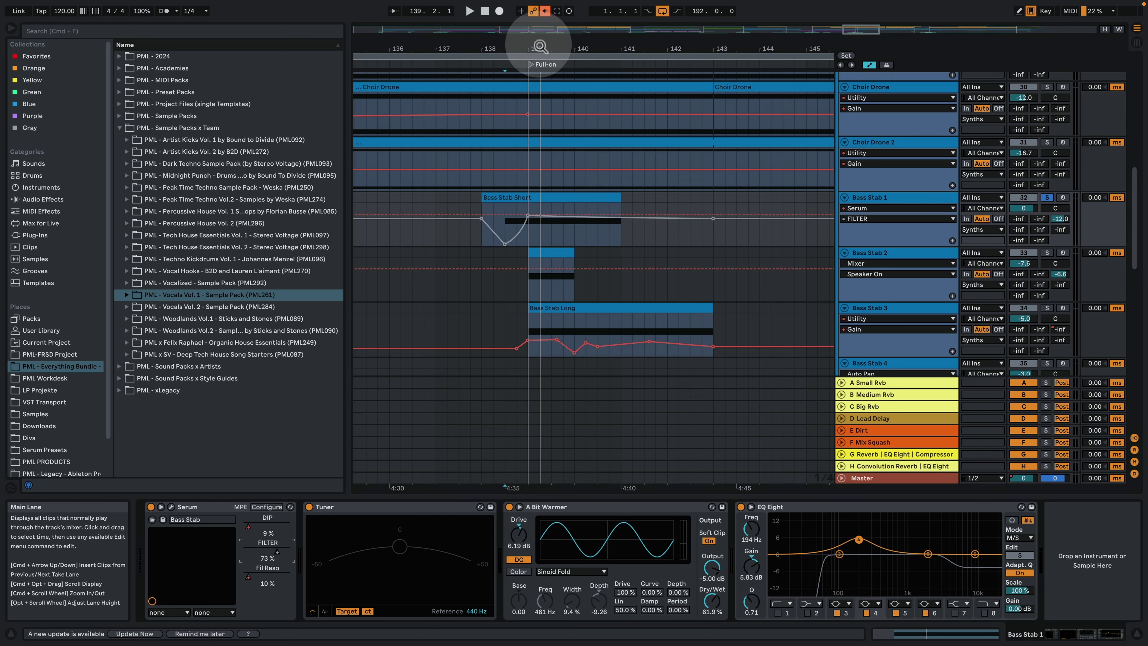
{"action": "left_click", "coordinate": [546, 12]}
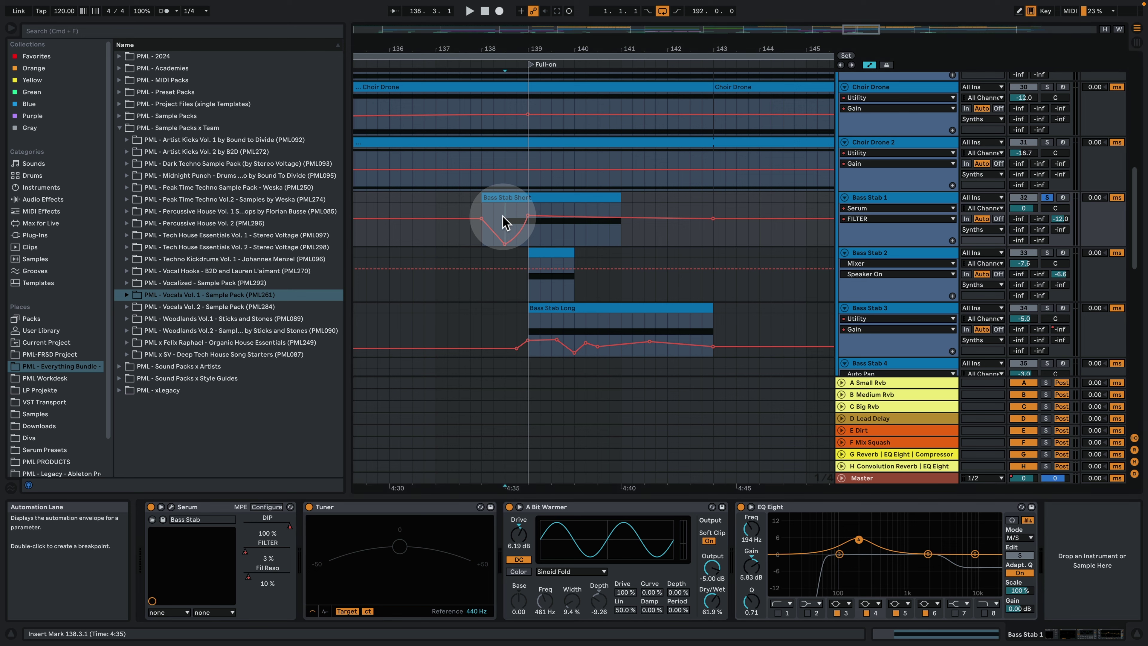
{"action": "key", "text": "space"}
{"action": "key", "text": "space"}
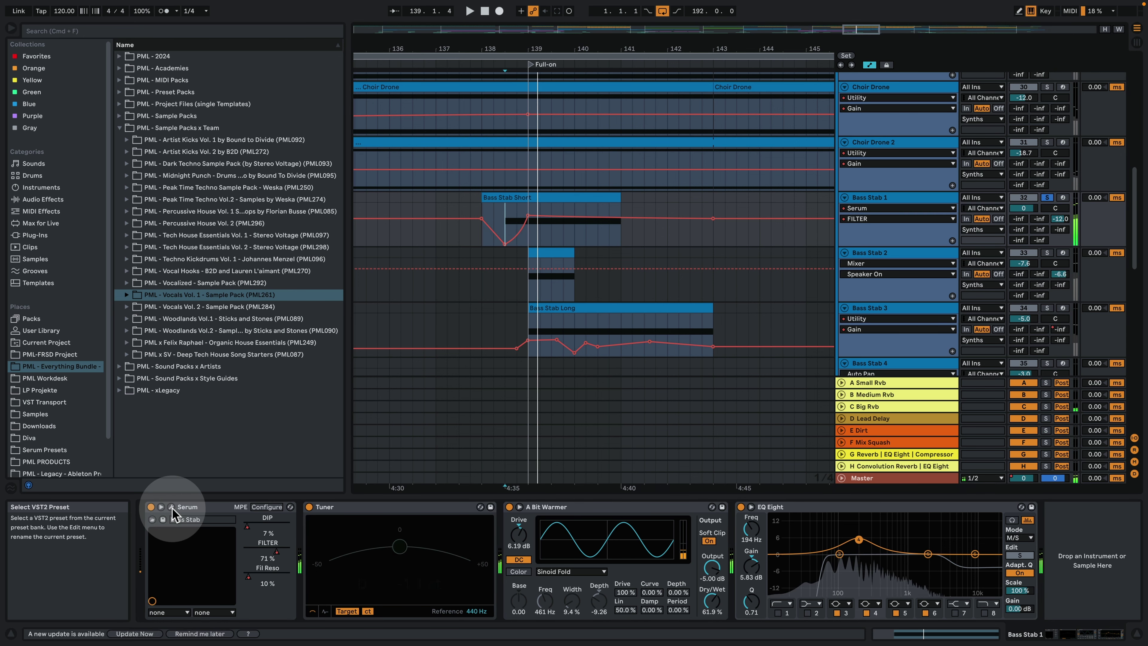
Open the Bass Stab 1 Serum synth, inspect oscillator A's unison detune, and switch off oscillator B to play the stab without it
{"action": "key", "text": "super+alt+p"}
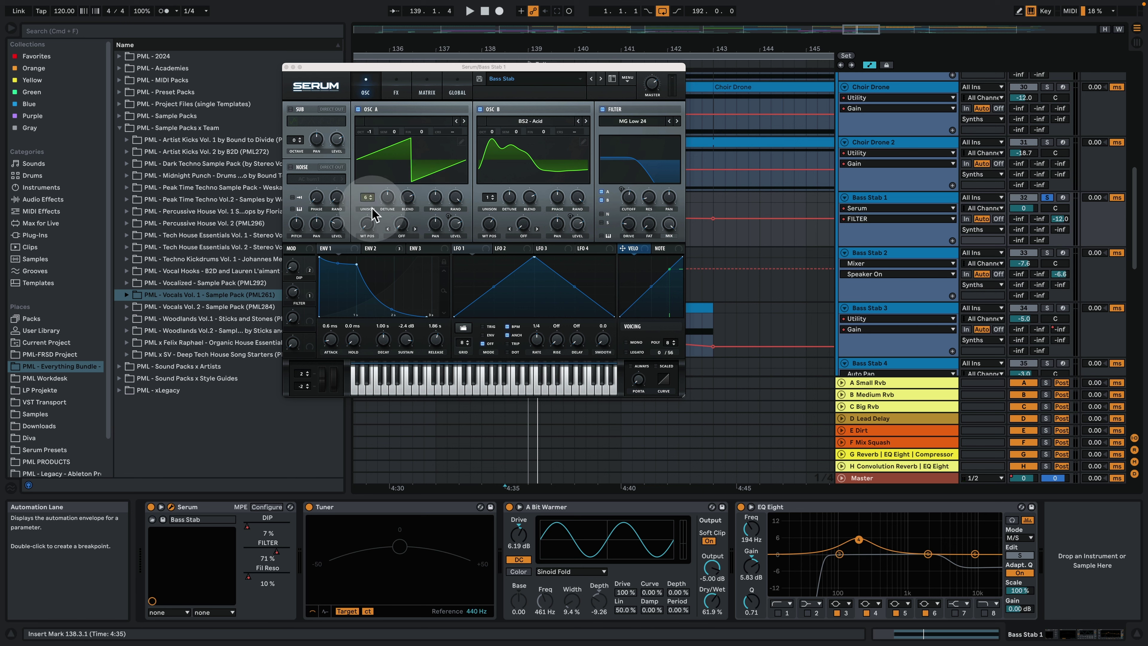
{"action": "left_click", "coordinate": [390, 199]}
{"action": "left_click", "coordinate": [390, 199]}
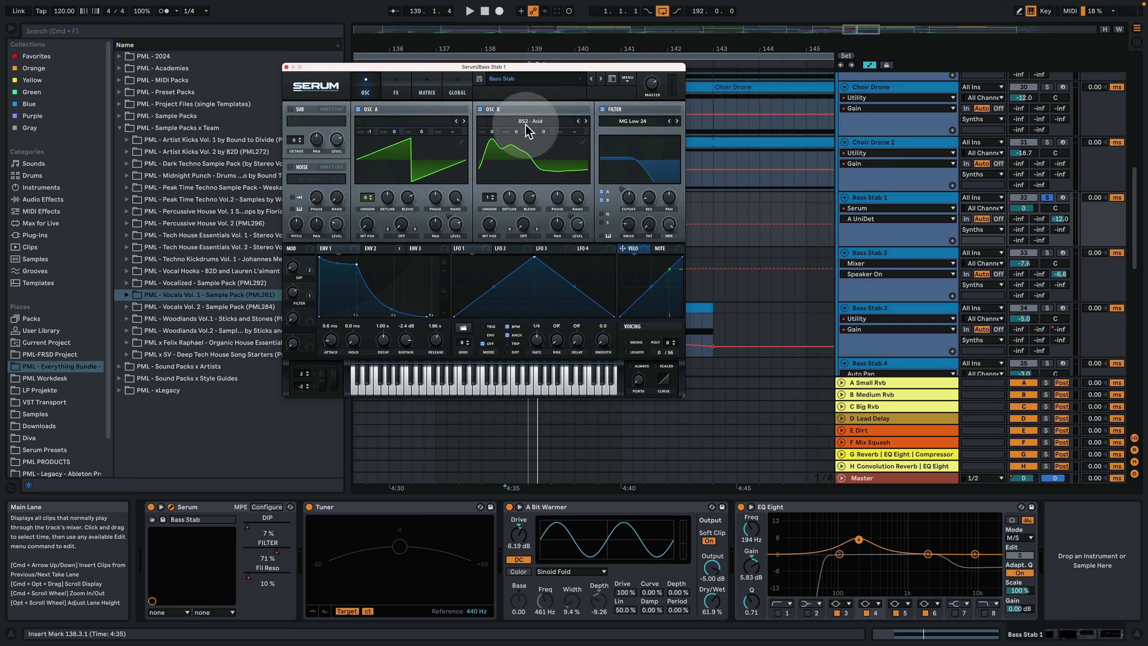
{"action": "left_click", "coordinate": [480, 109]}
{"action": "key", "text": "space"}
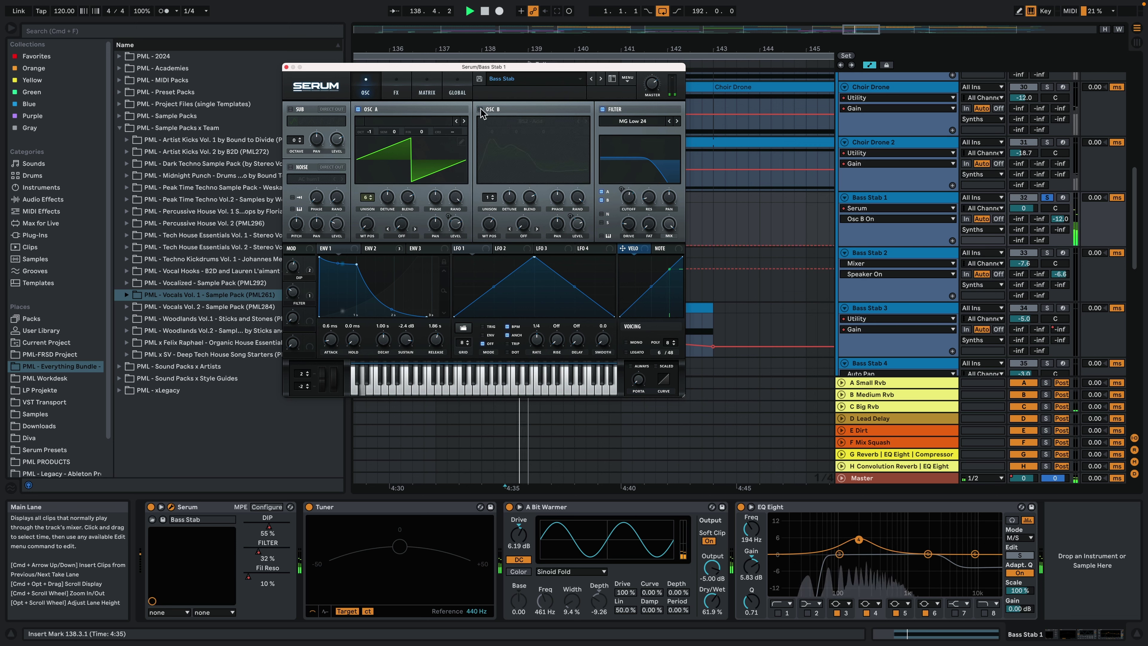
Switch oscillator B back on in the Bass Stab 1 Serum and display the synth's DIP automation on the track
{"action": "left_click", "coordinate": [480, 109]}
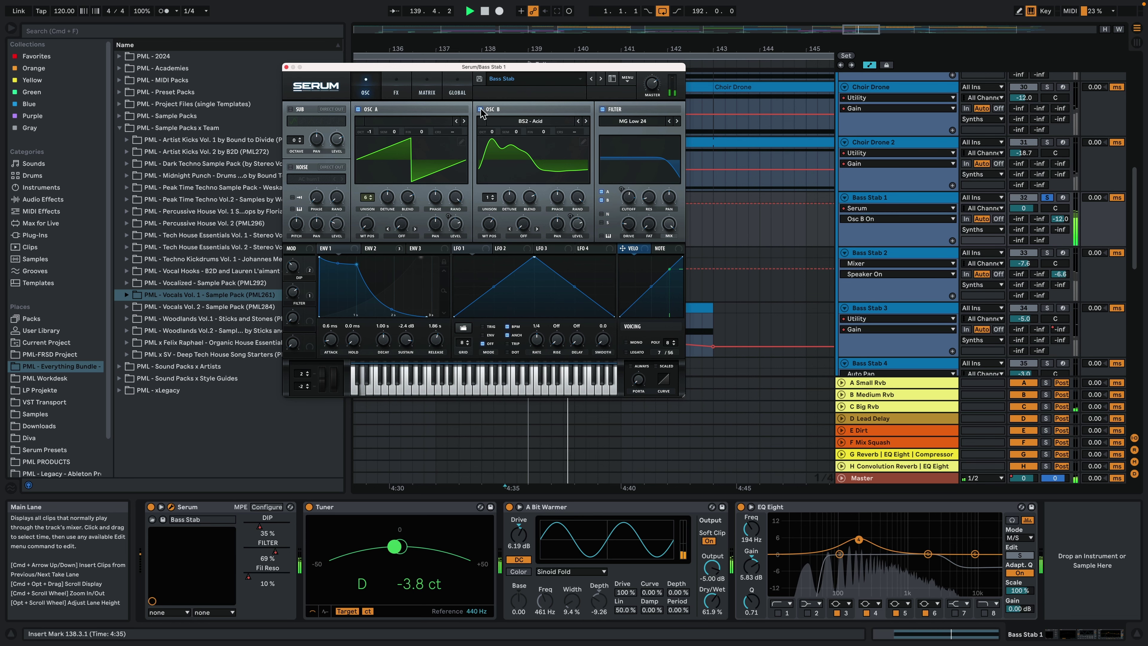
{"action": "key", "text": "space"}
{"action": "left_click", "coordinate": [381, 474]}
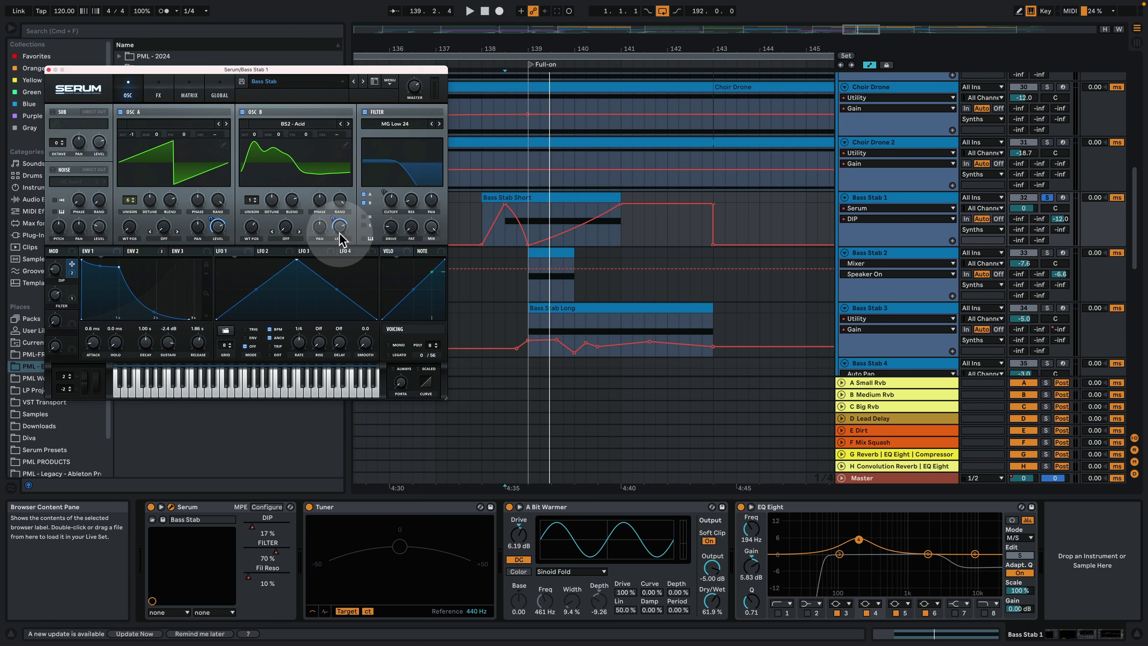
Replay Bass Stab 1 from 138.3.1 to hear how the DIP automation shapes the stab into the Full-on section
{"action": "key", "text": "space"}
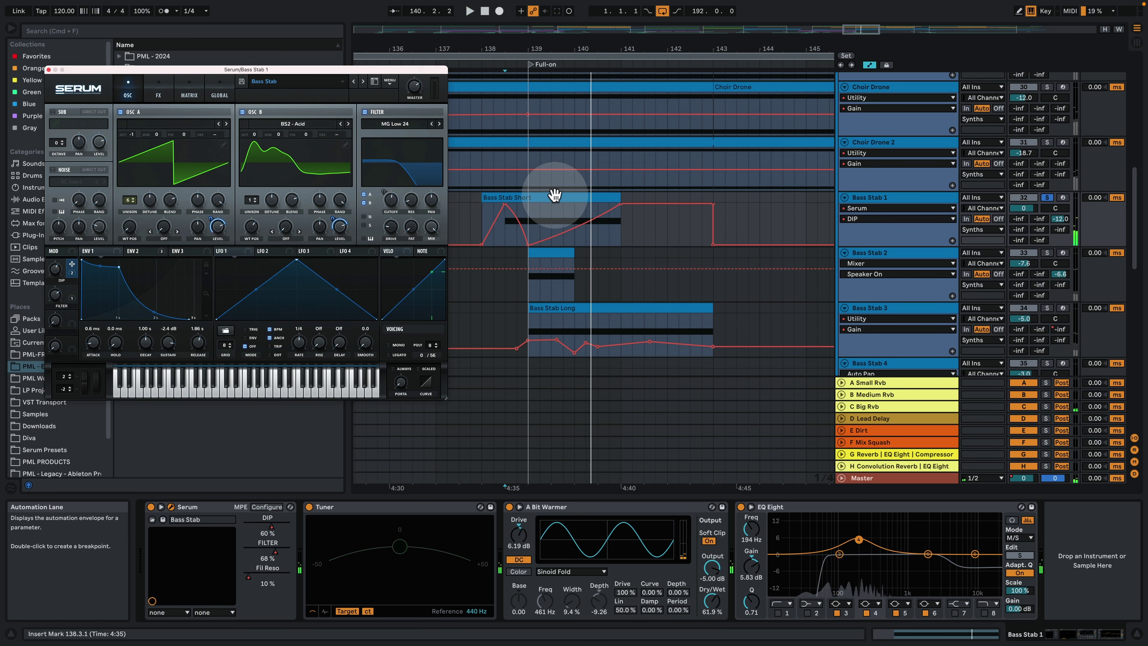
{"action": "left_click", "coordinate": [491, 178]}
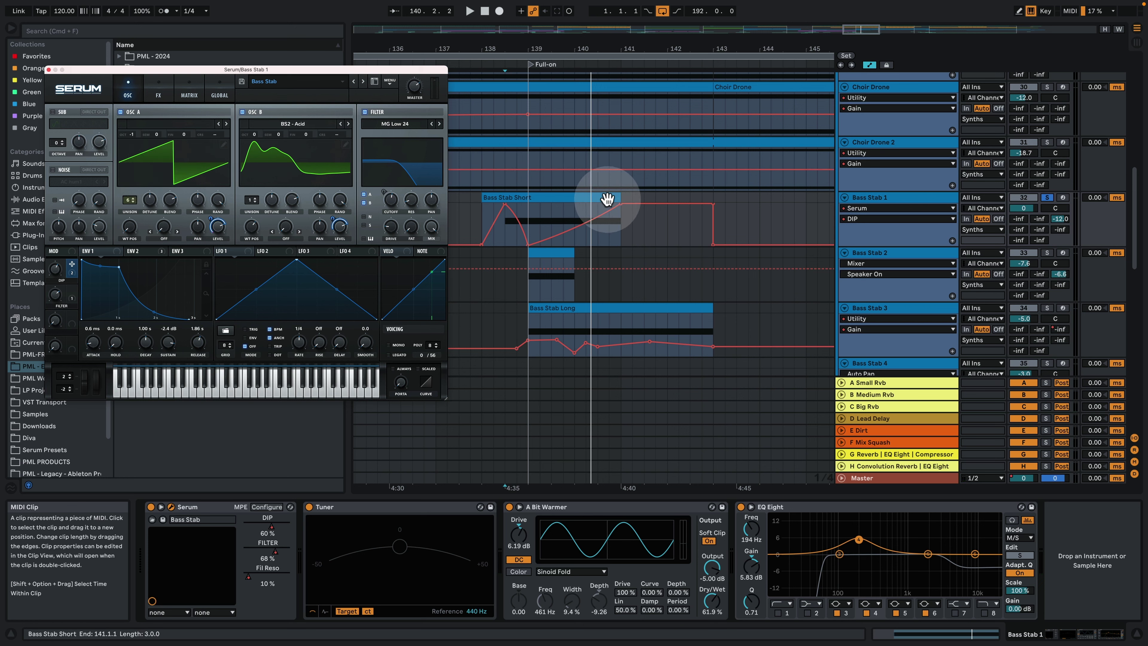
{"action": "key", "text": "space"}
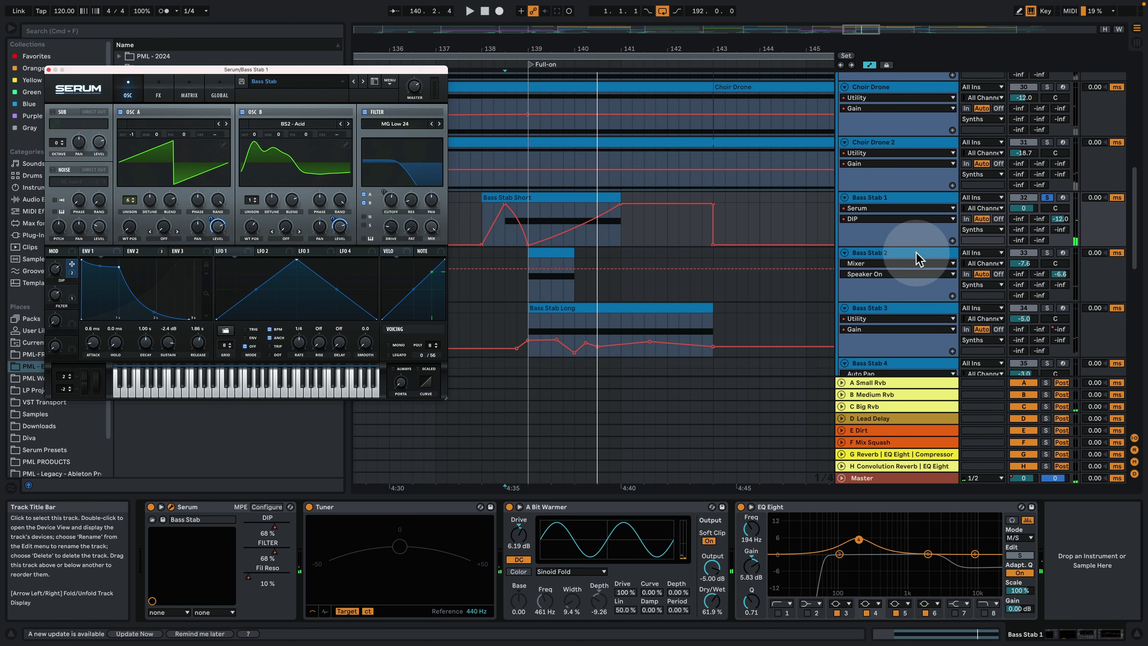
Solo only Bass Stab 2 and play its stab clip at bar 139
{"action": "left_click", "coordinate": [1047, 252]}
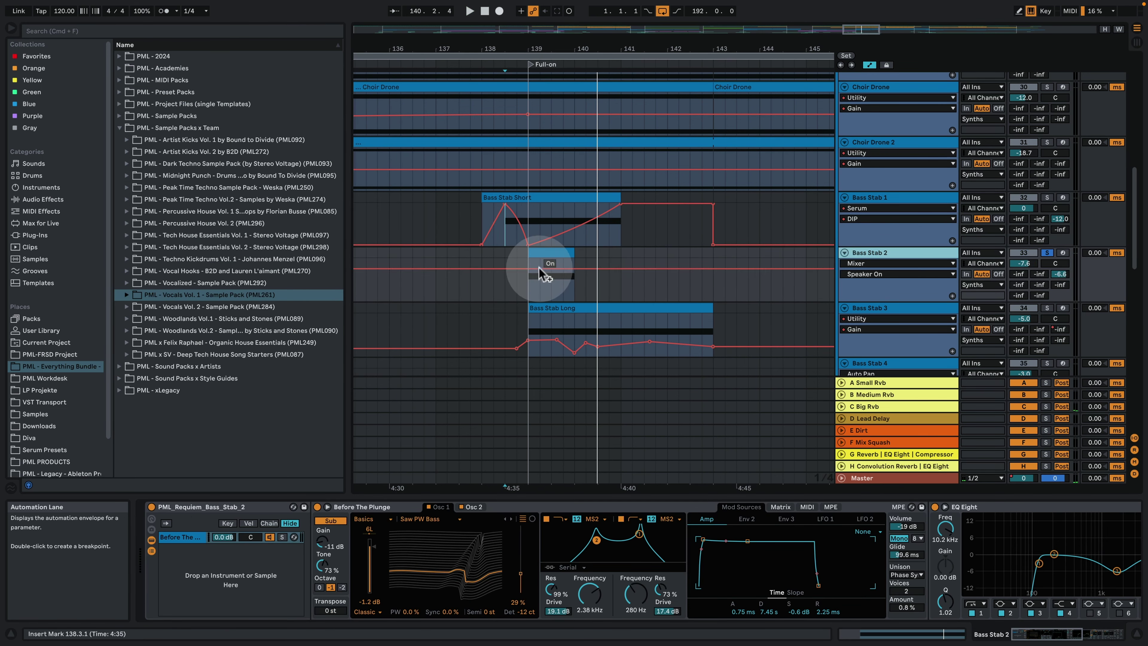
{"action": "left_click", "coordinate": [542, 256]}
{"action": "key", "text": "space"}
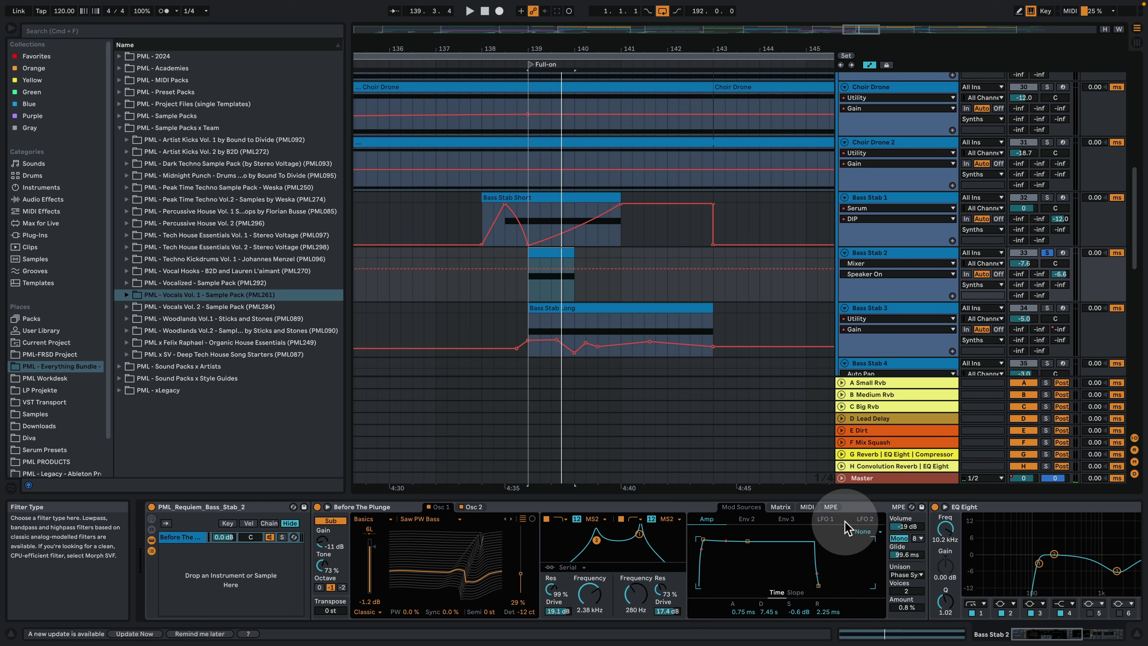
Display the Cathedral Dry/Wet automation on Bass Stab 2, re-enable the overridden automation and examine the curve around the Mix Outro
{"action": "left_click_drag", "start_coordinate": [1022, 633], "coordinate": [1064, 635]}
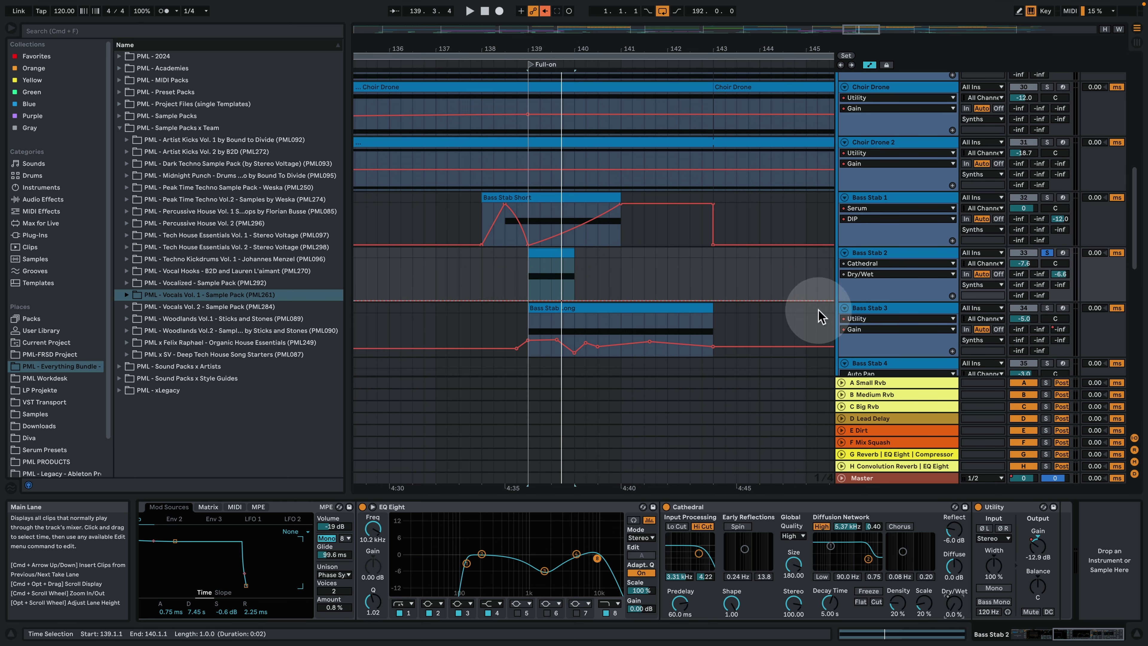
{"action": "left_click", "coordinate": [545, 11]}
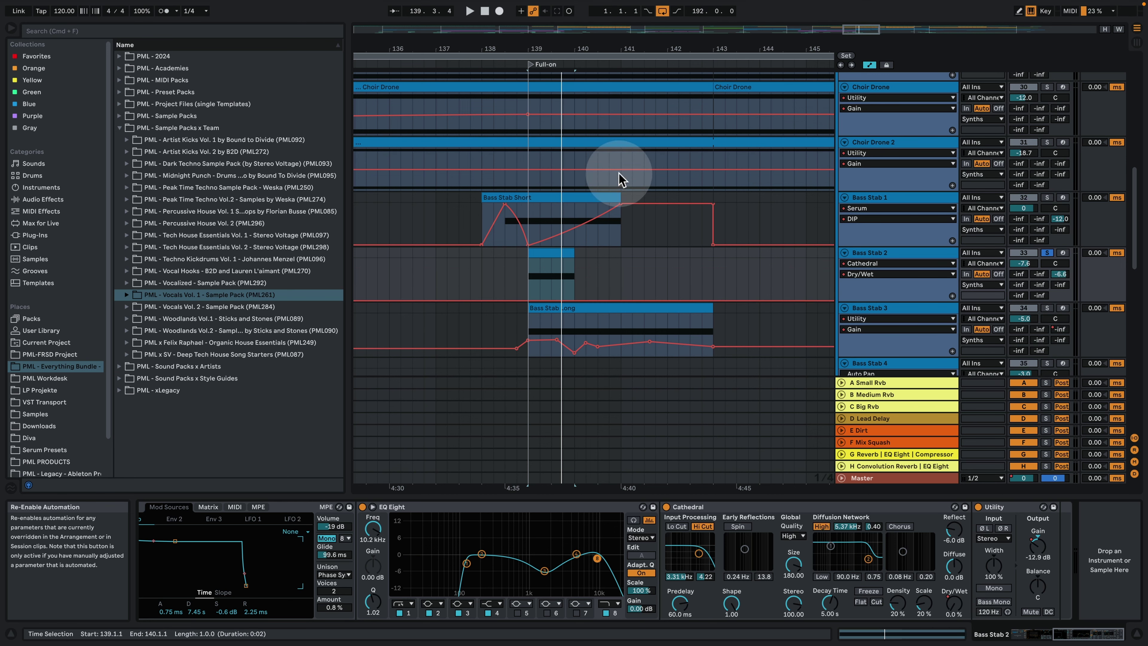
{"action": "mouse_move", "coordinate": [590, 46]}
{"action": "left_mouse_down"}
{"action": "mouse_move", "coordinate": [589, 13]}
{"action": "mouse_move", "coordinate": [590, 28]}
{"action": "left_mouse_up"}
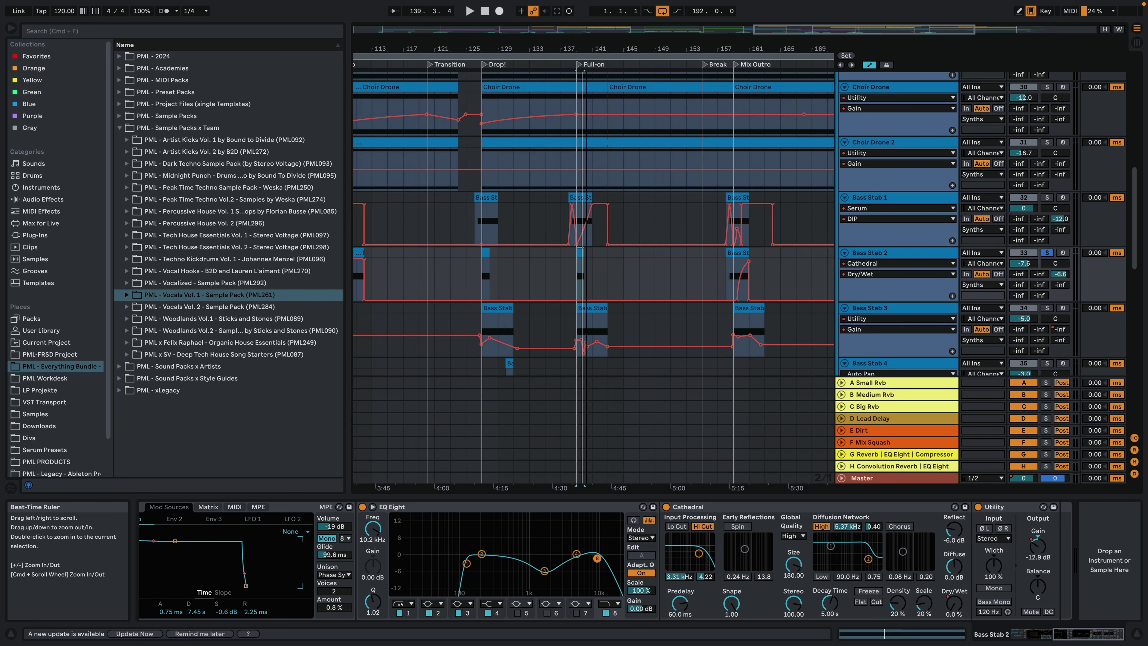
{"action": "left_click_drag", "start_coordinate": [752, 45], "coordinate": [700, 131]}
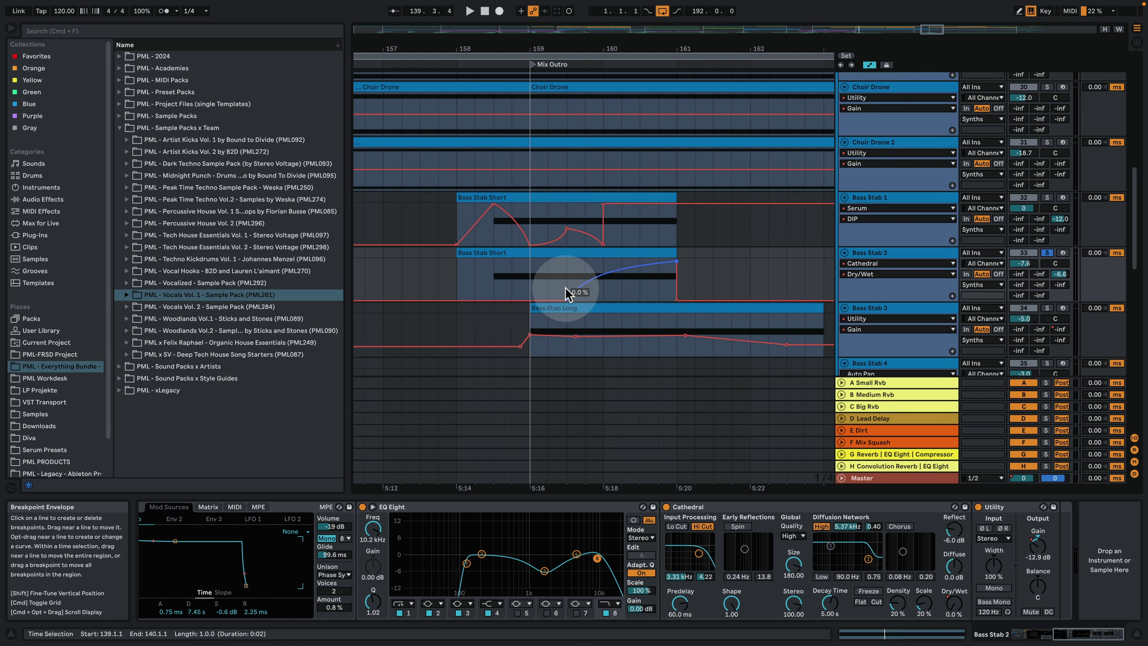
Play Bass Stab 2 from 158.3.1 into the Mix Outro and examine its Utility Gain automation
{"action": "key", "text": "space"}
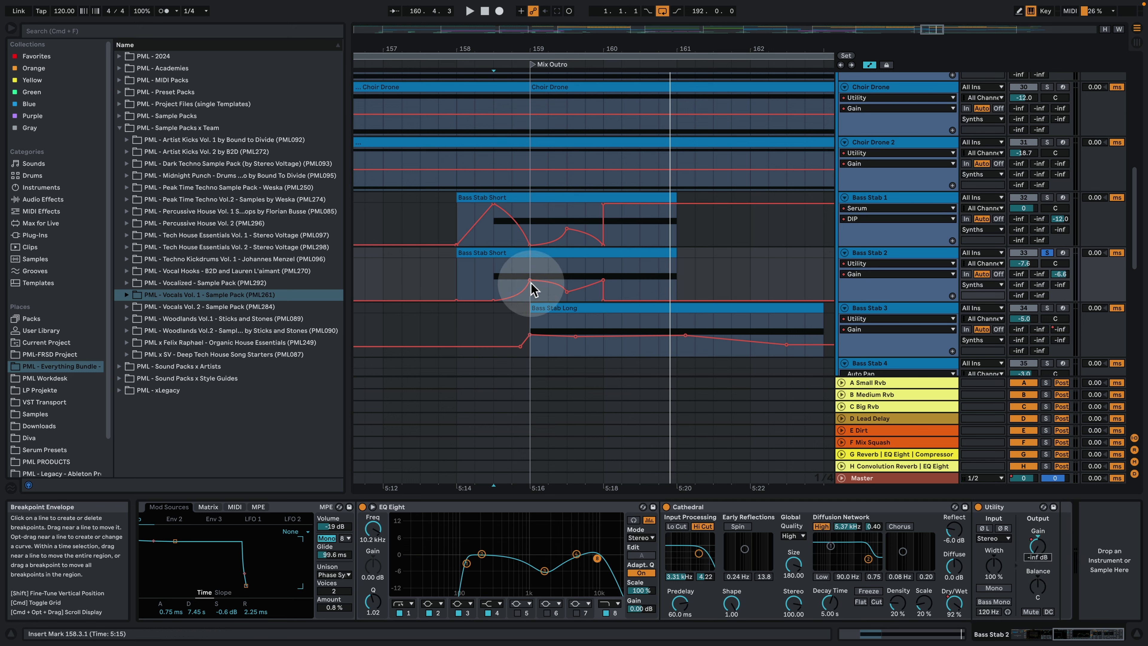
{"action": "left_click", "coordinate": [494, 272]}
{"action": "key", "text": "space"}
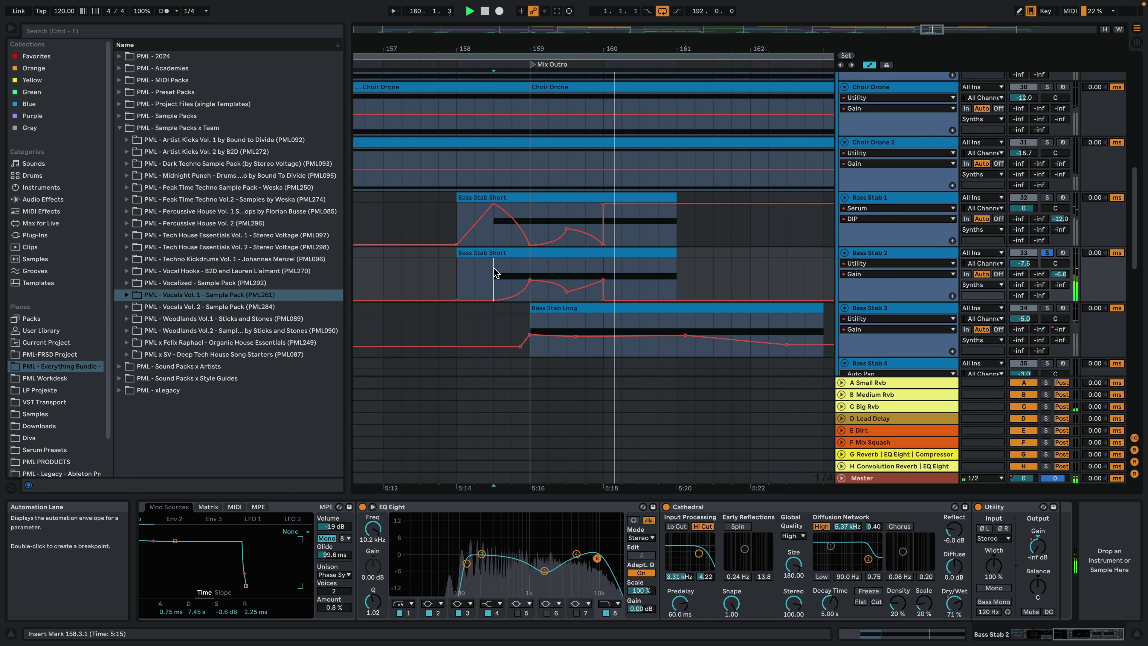
{"action": "key", "text": "space"}
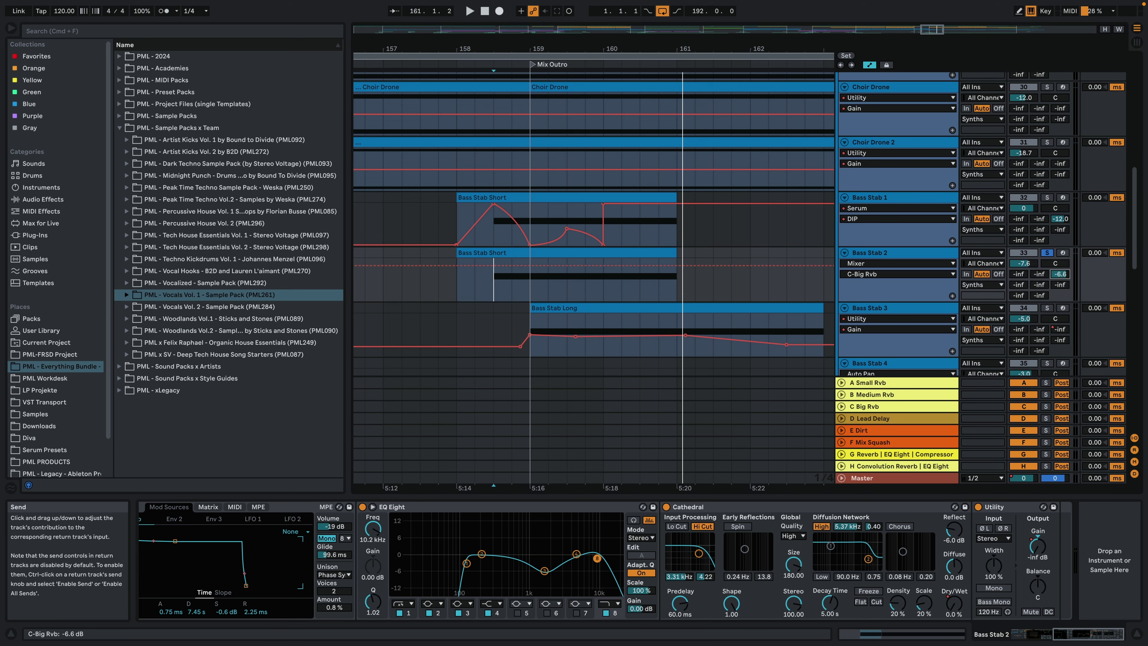
Inspect the C Big Rvb return's devices and play Bass Stab 2 from 159.4.1 with its Utility Gain automation displayed
{"action": "left_click", "coordinate": [884, 410]}
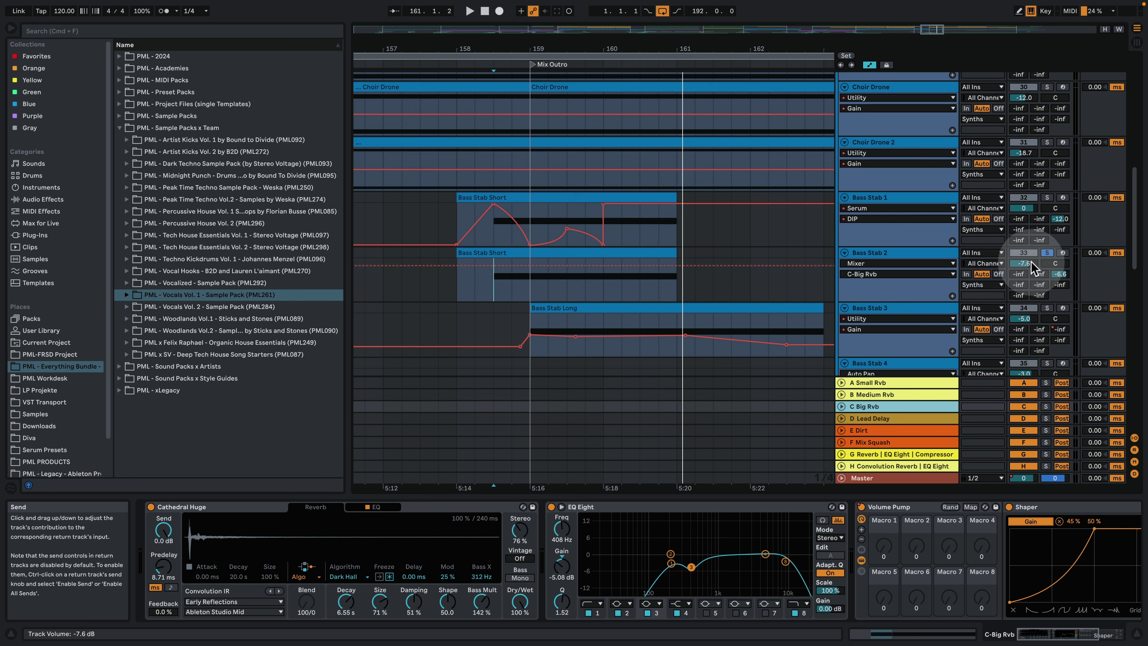
{"action": "left_click", "coordinate": [889, 263]}
{"action": "left_click", "coordinate": [952, 320]}
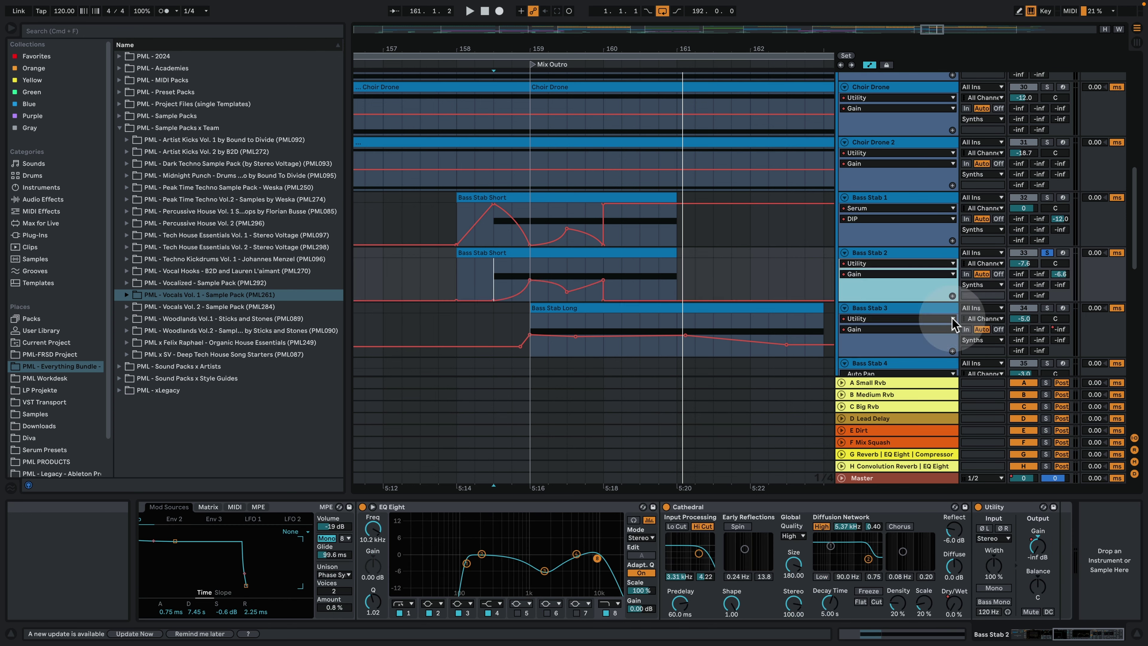
{"action": "left_click", "coordinate": [599, 267]}
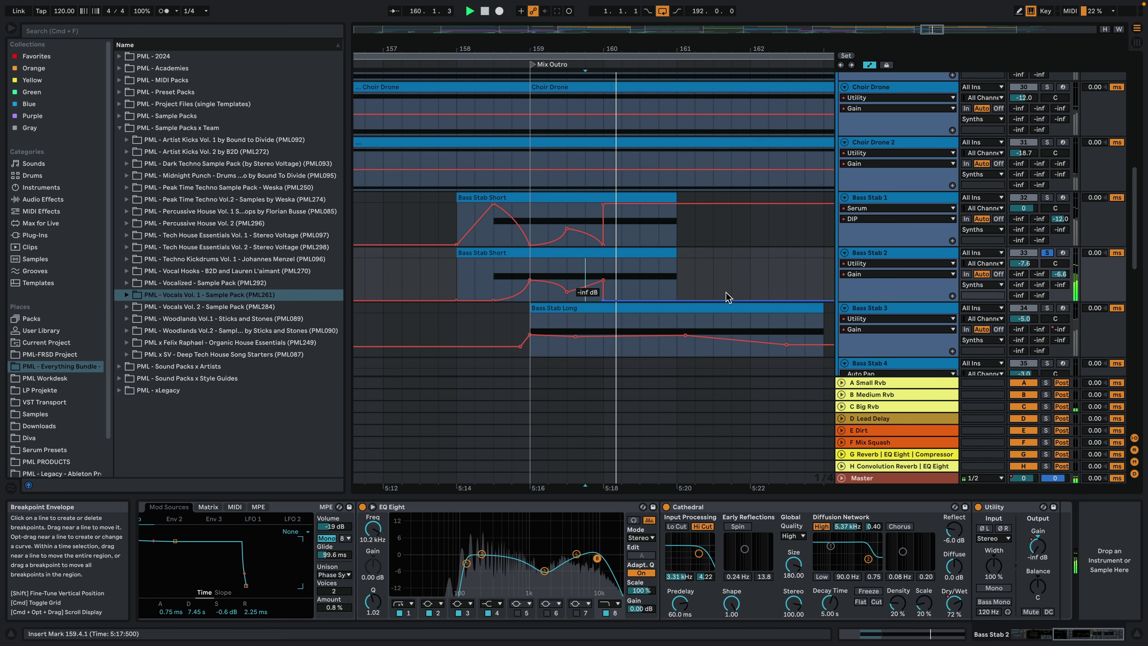
{"action": "key", "text": "space"}
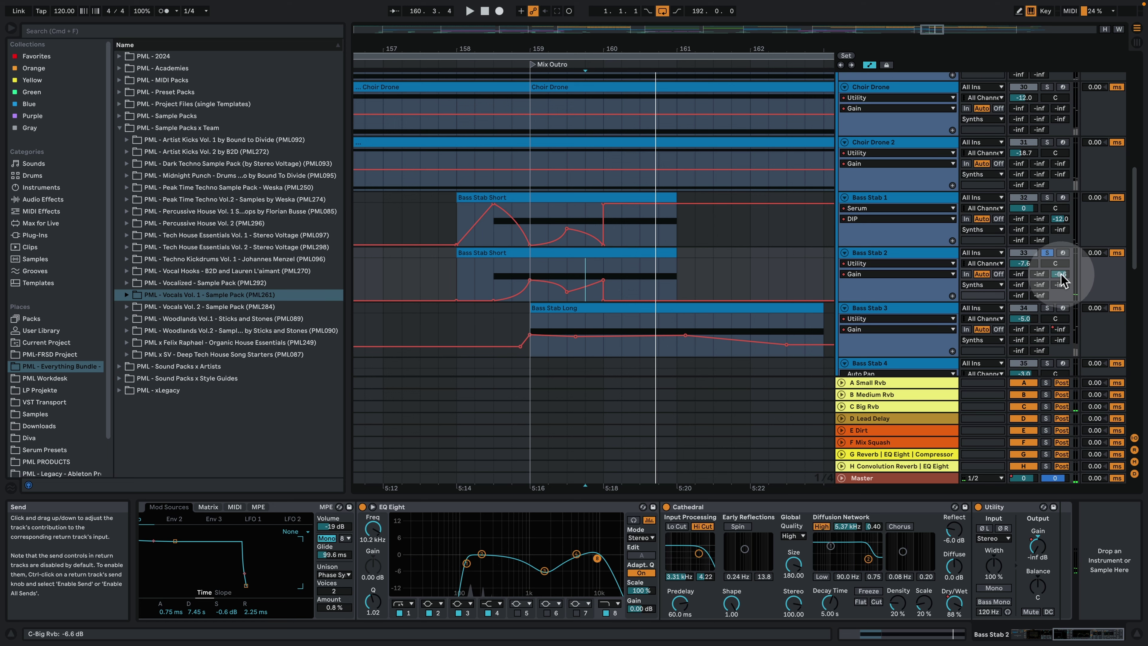
Check the Cathedral Huge reverb on the C Big Rvb return again and replay Bass Stab 2 from 159.3.1
{"action": "left_click", "coordinate": [897, 406]}
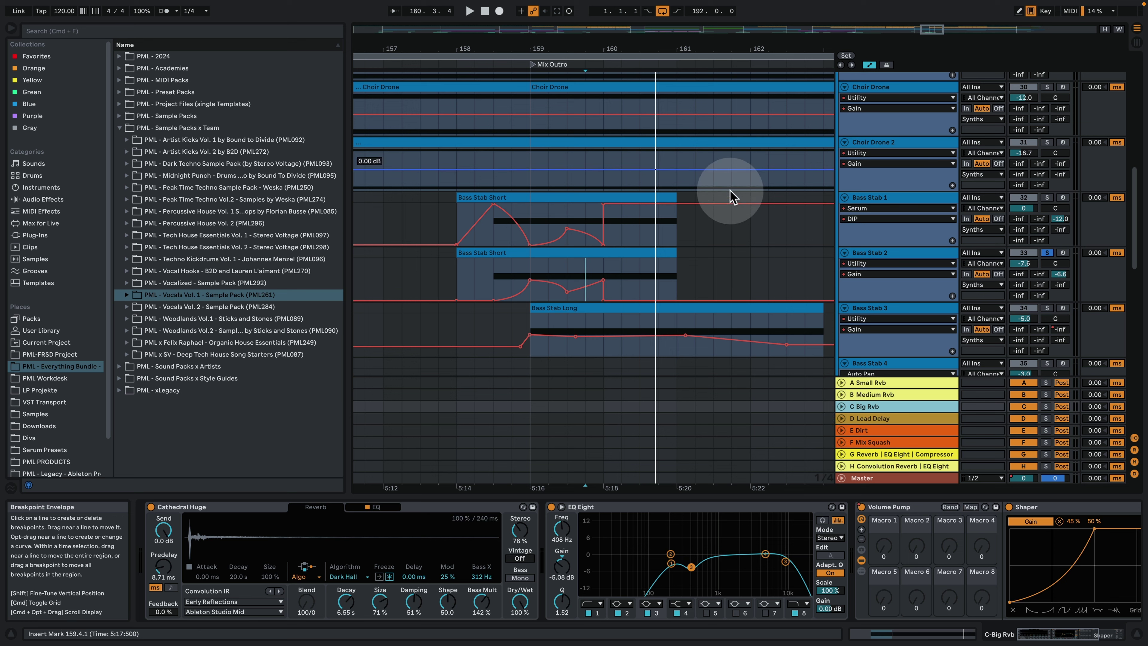
{"action": "left_click", "coordinate": [871, 256]}
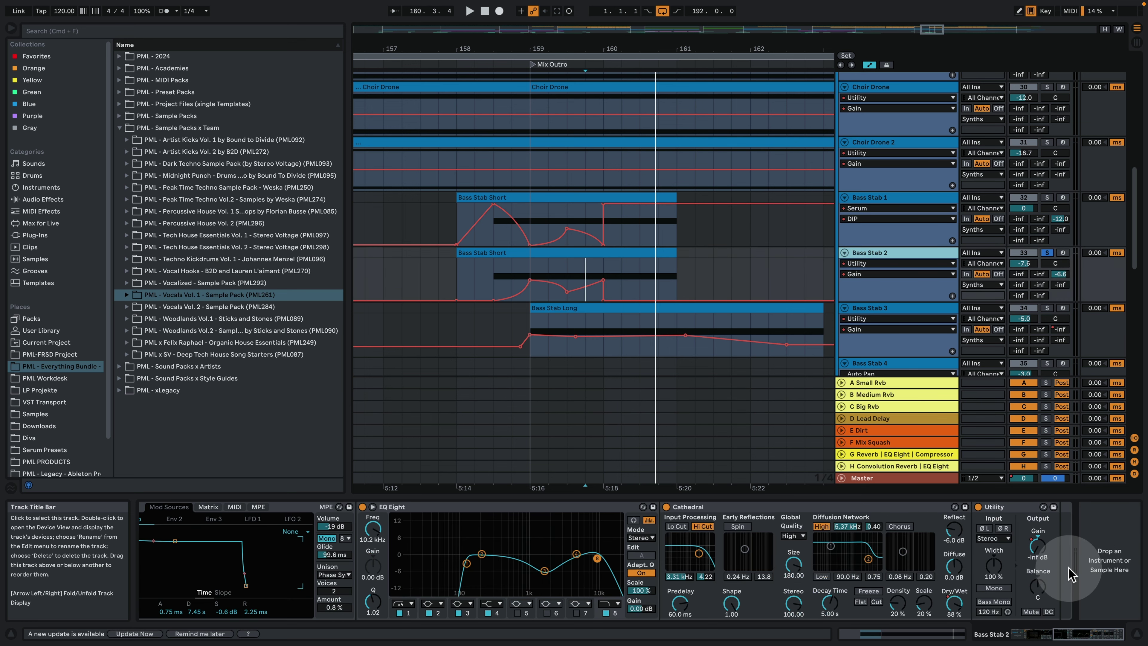
{"action": "left_click", "coordinate": [567, 273]}
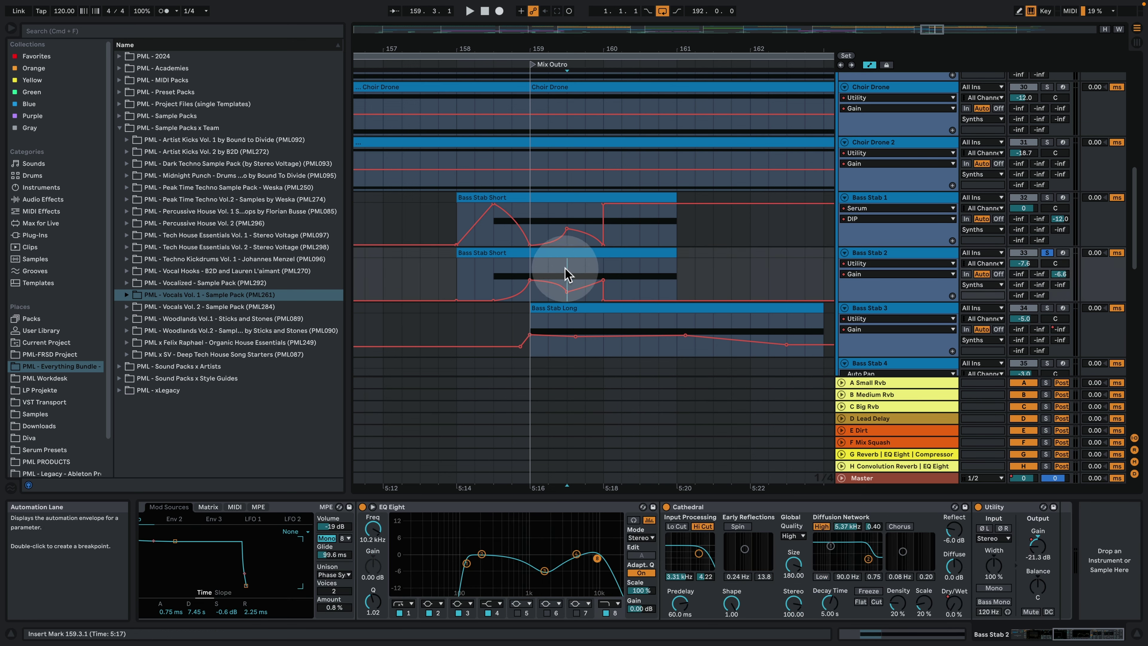
{"action": "key", "text": "space"}
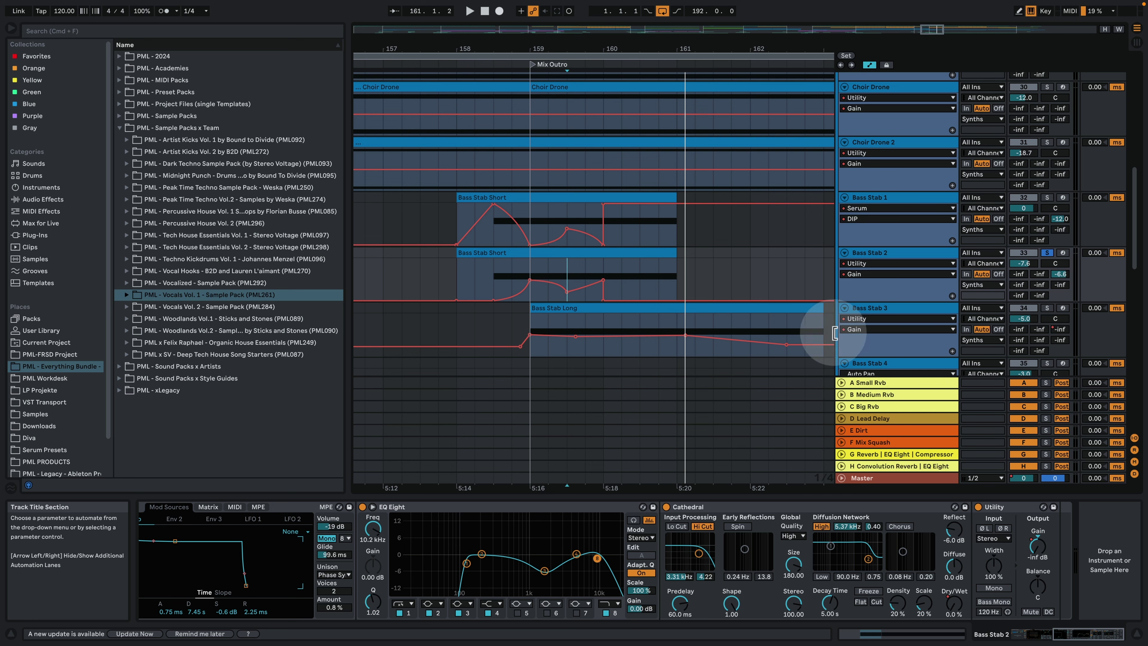
Solo only Bass Stab 3 and play its Bass Stab Long clip from 159.1.1
{"action": "left_click", "coordinate": [605, 307]}
{"action": "left_click", "coordinate": [1047, 308]}
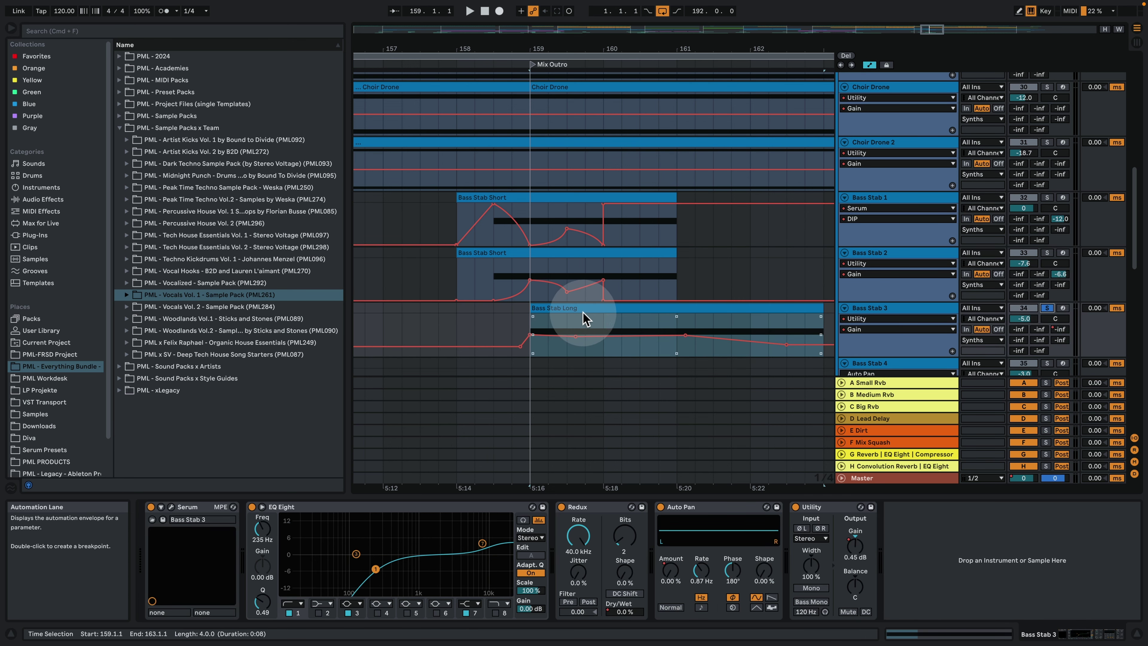
{"action": "key", "text": "space"}
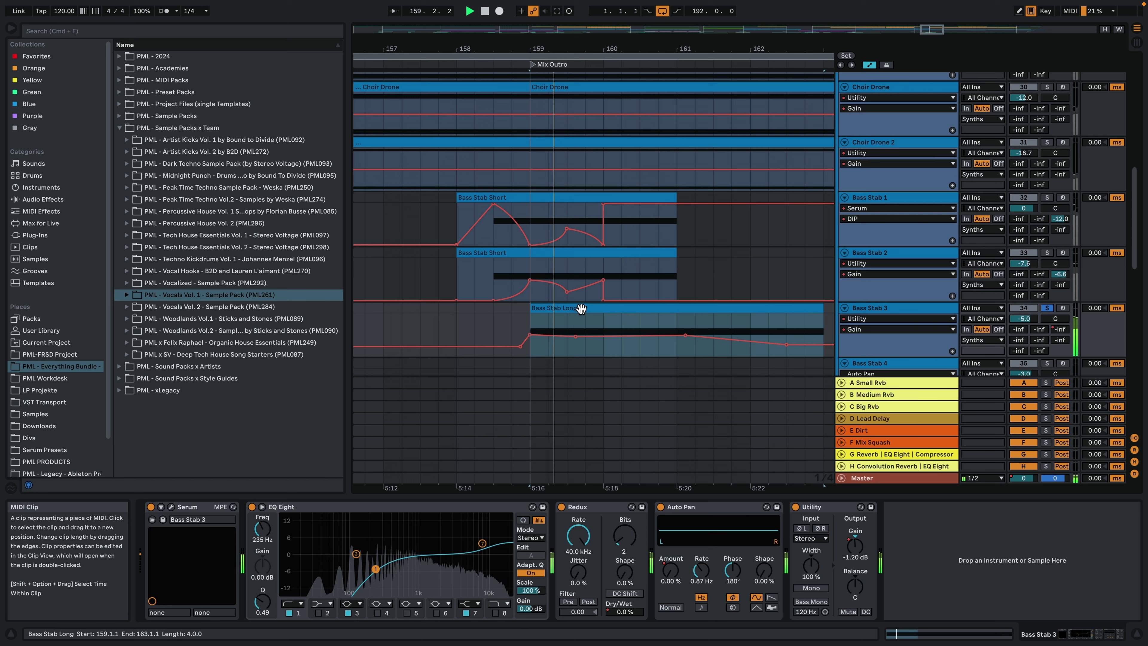
Open the Bass Stab 3 Serum synth, inspect both oscillators' waveforms and unison settings, and close it
{"action": "left_click", "coordinate": [913, 309]}
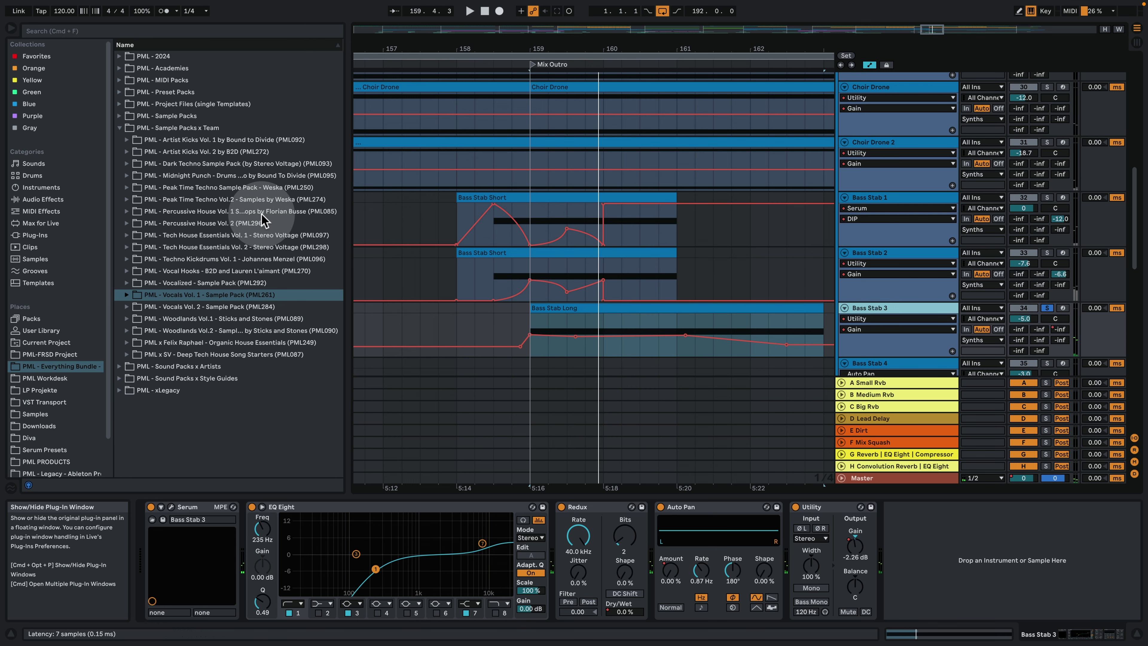
{"action": "key", "text": "super+alt+p"}
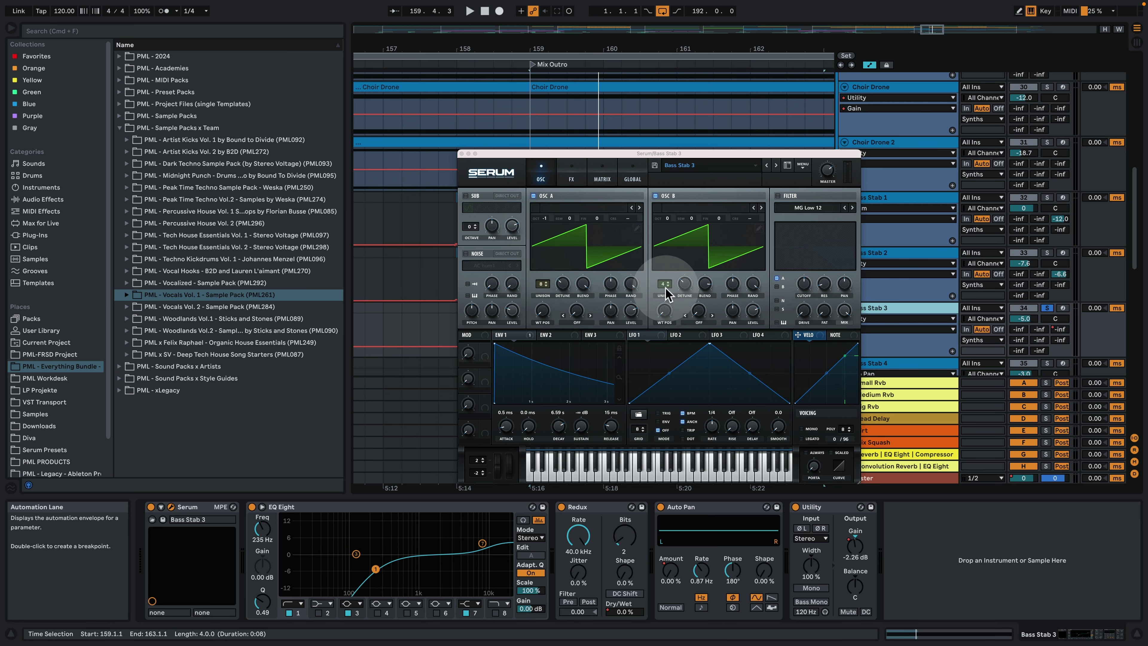
{"action": "left_click", "coordinate": [461, 154]}
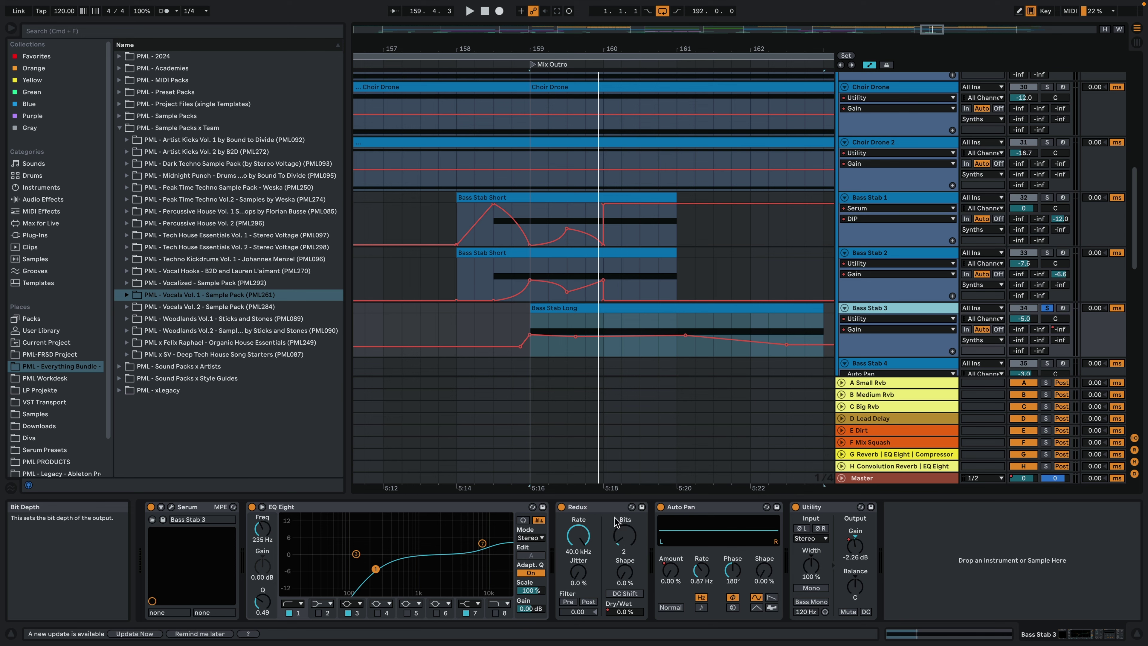
Display the Redux Dry/Wet automation on Bass Stab 3 and re-enable the overridden automation
{"action": "left_click_drag", "start_coordinate": [625, 611], "coordinate": [625, 610]}
{"action": "left_click", "coordinate": [670, 345]}
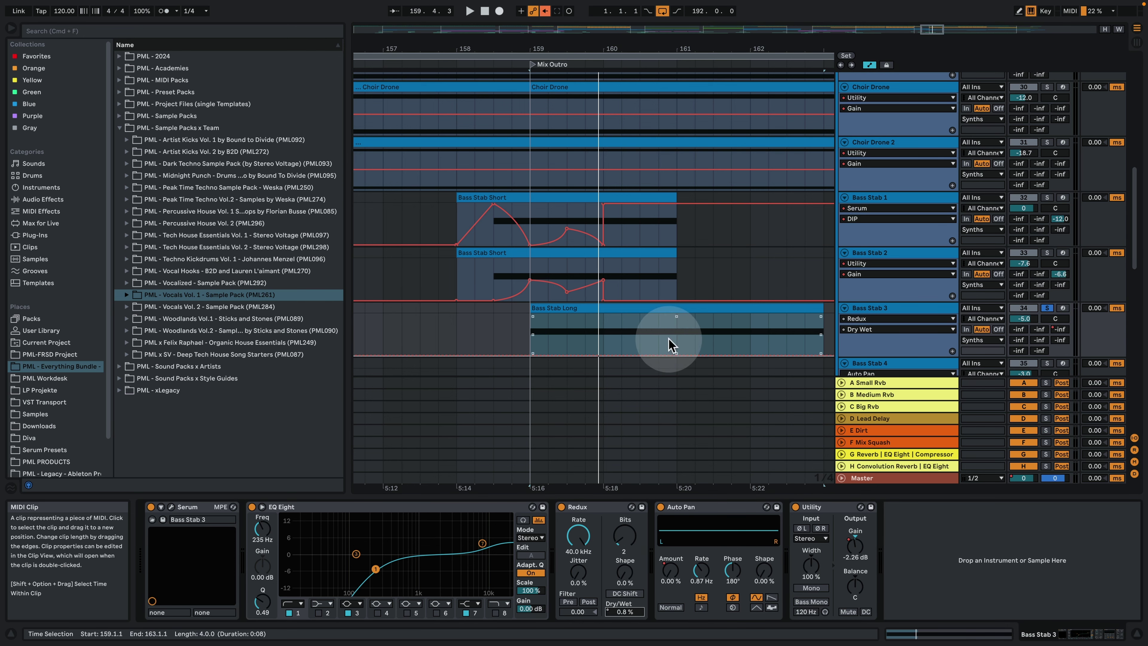
{"action": "left_click", "coordinate": [579, 23]}
{"action": "left_click", "coordinate": [545, 11]}
Play the first Bass Stab Long clip on Bass Stab 3 from 9.1.1 with its Redux Dry/Wet automation displayed
{"action": "left_click_drag", "start_coordinate": [611, 49], "coordinate": [611, 9]}
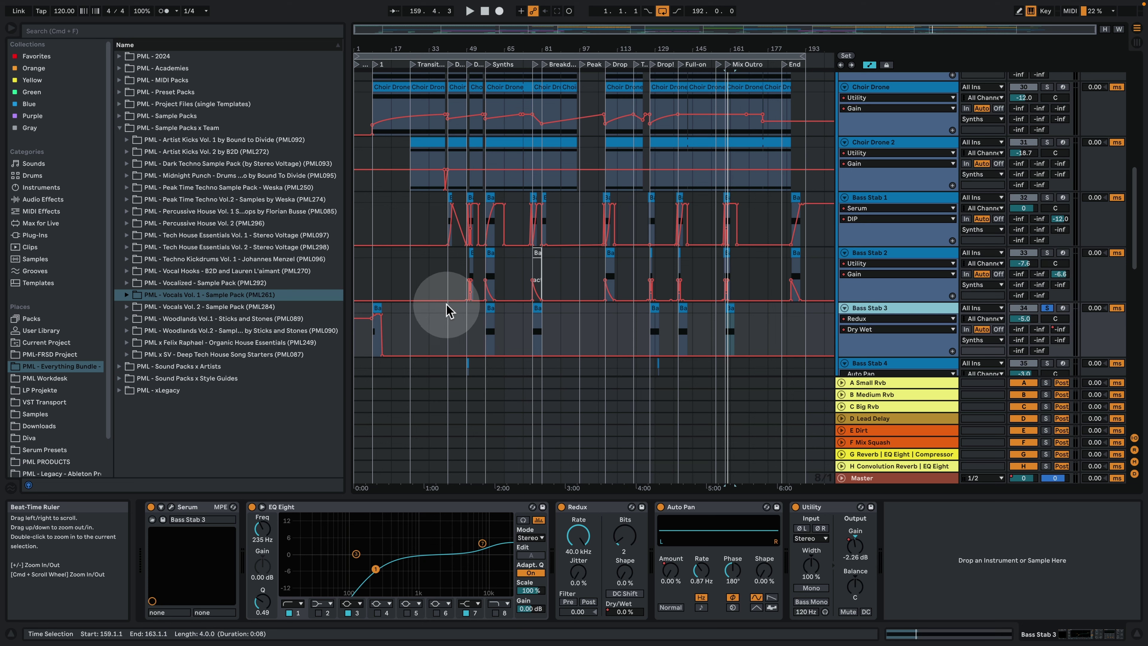
{"action": "left_click", "coordinate": [384, 57]}
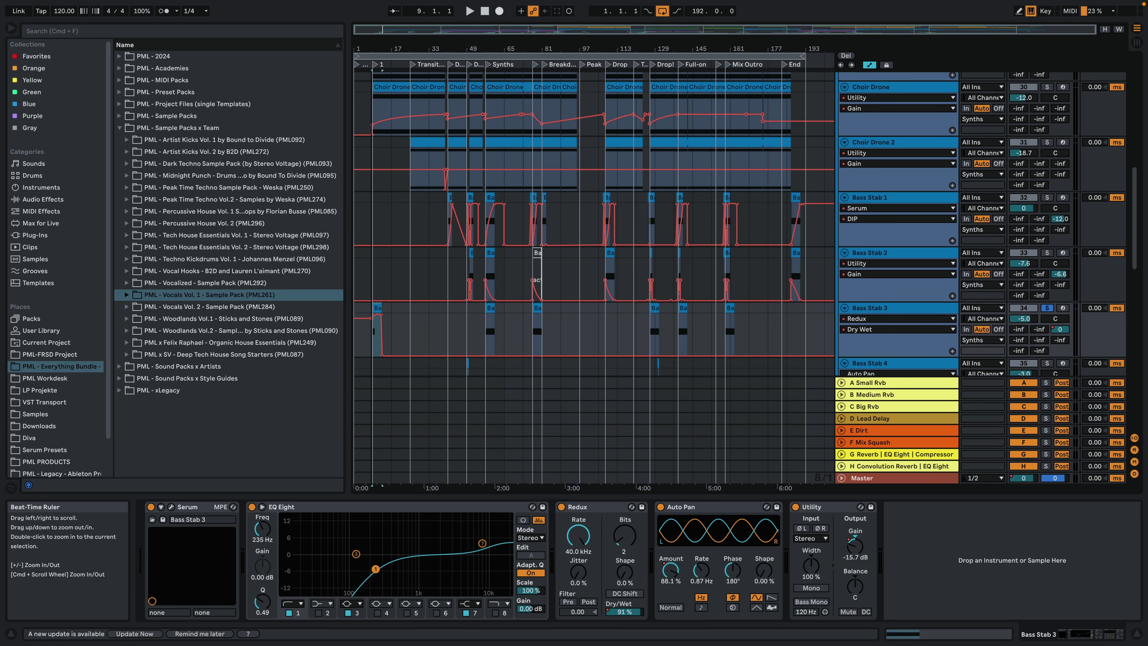
{"action": "left_click_drag", "start_coordinate": [379, 44], "coordinate": [379, 141]}
{"action": "key", "text": "space"}
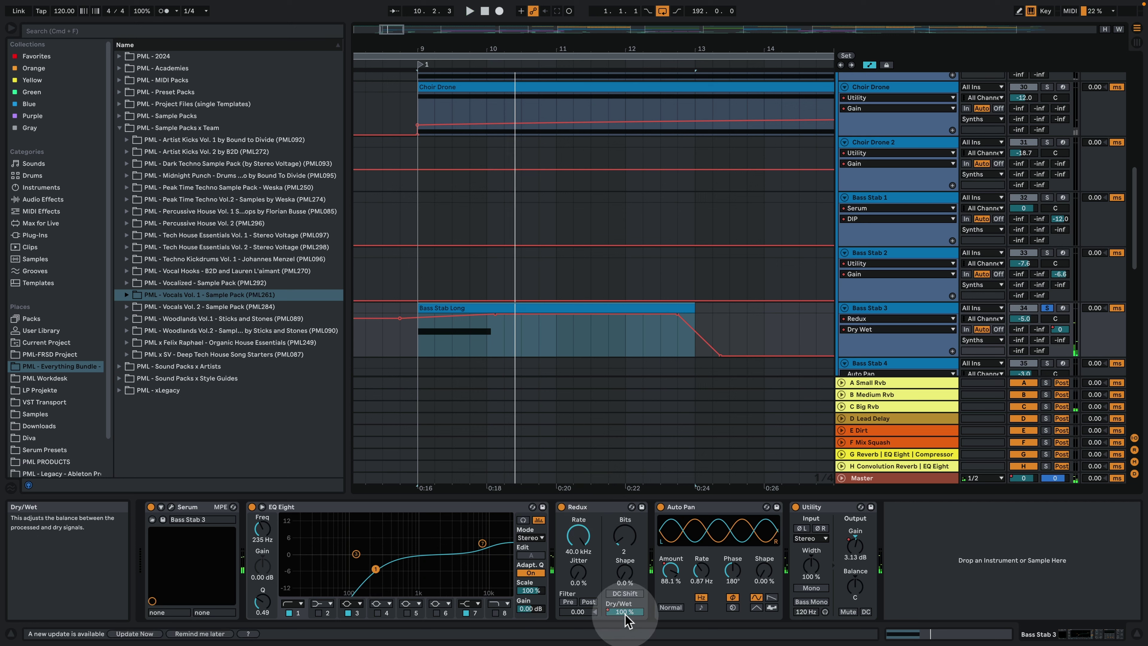
Vary the Redux Dry/Wet on Bass Stab 3 and replay the clip from bar 9 with it at 100%
{"action": "key", "text": "space"}
{"action": "left_click_drag", "start_coordinate": [623, 611], "coordinate": [623, 645]}
{"action": "key", "text": "space"}
{"action": "key", "text": "space"}
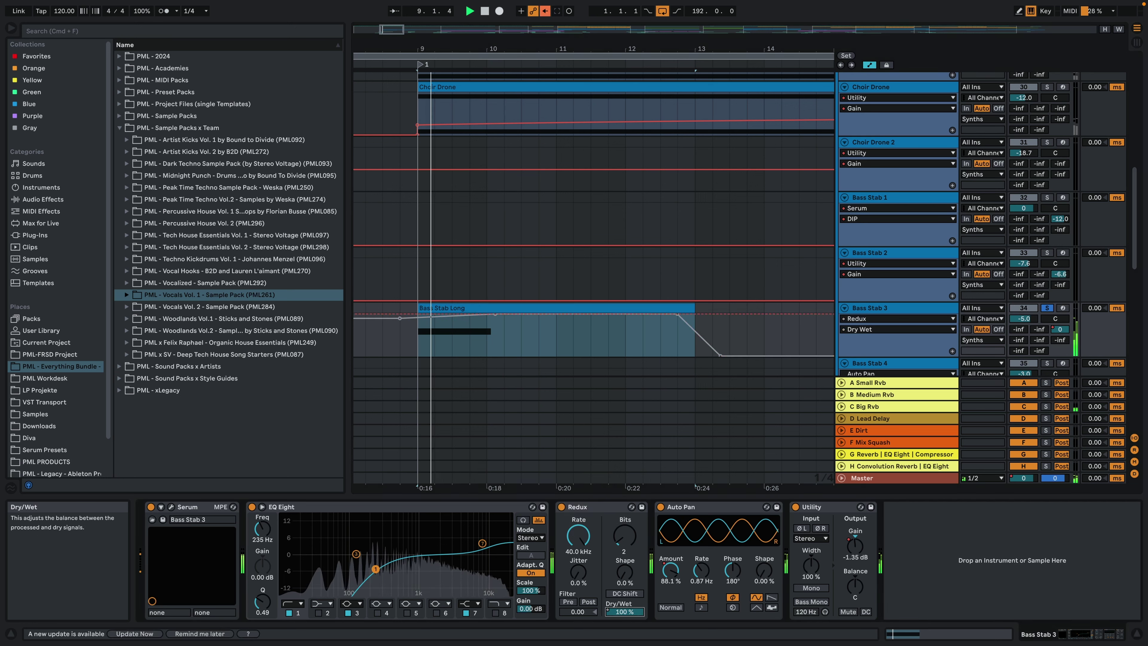
{"action": "key", "text": "space"}
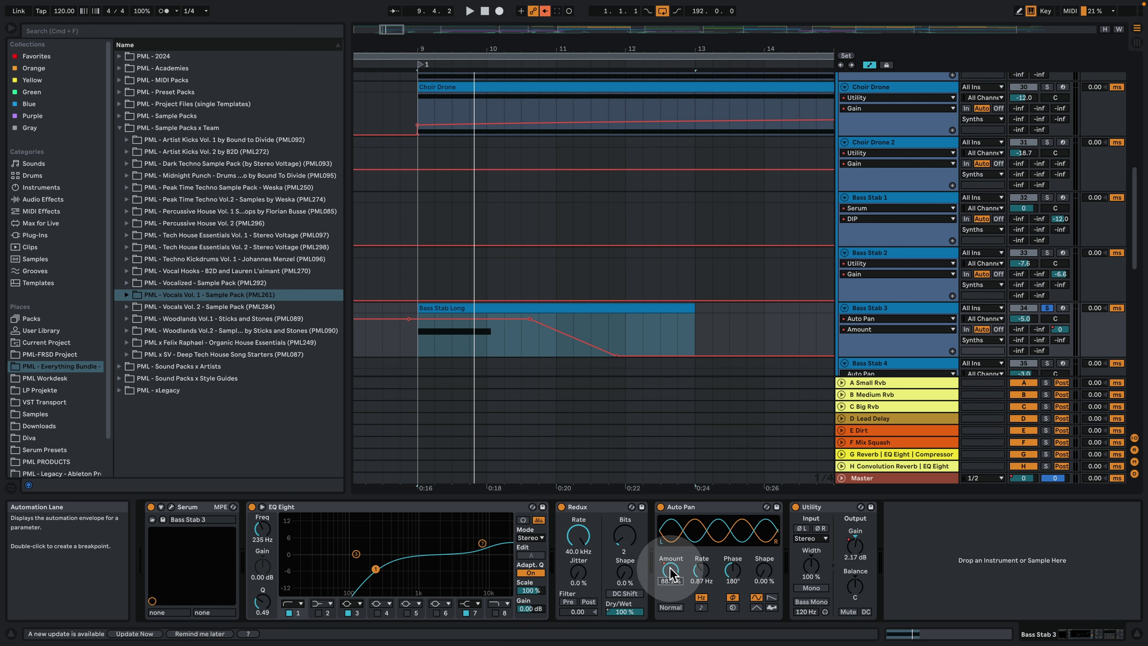
Play Bass Stab 3 from 9.1.1 with its Auto Pan Amount automation displayed, and survey the automation across the arrangement
{"action": "key", "text": "space"}
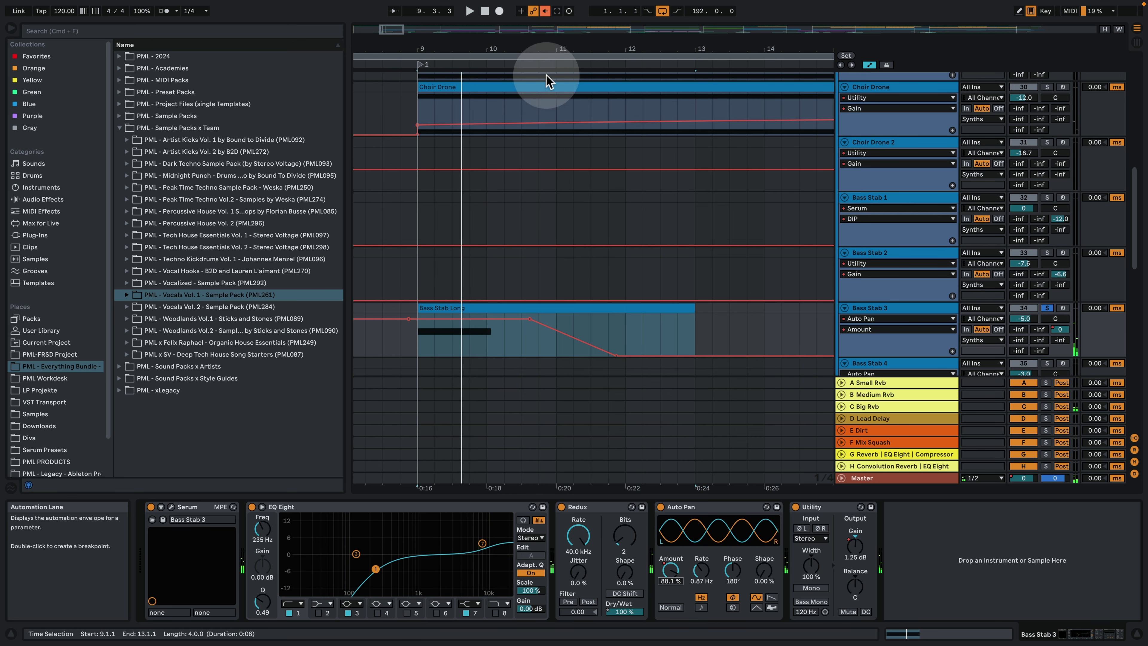
{"action": "left_click_drag", "start_coordinate": [546, 53], "coordinate": [541, 247]}
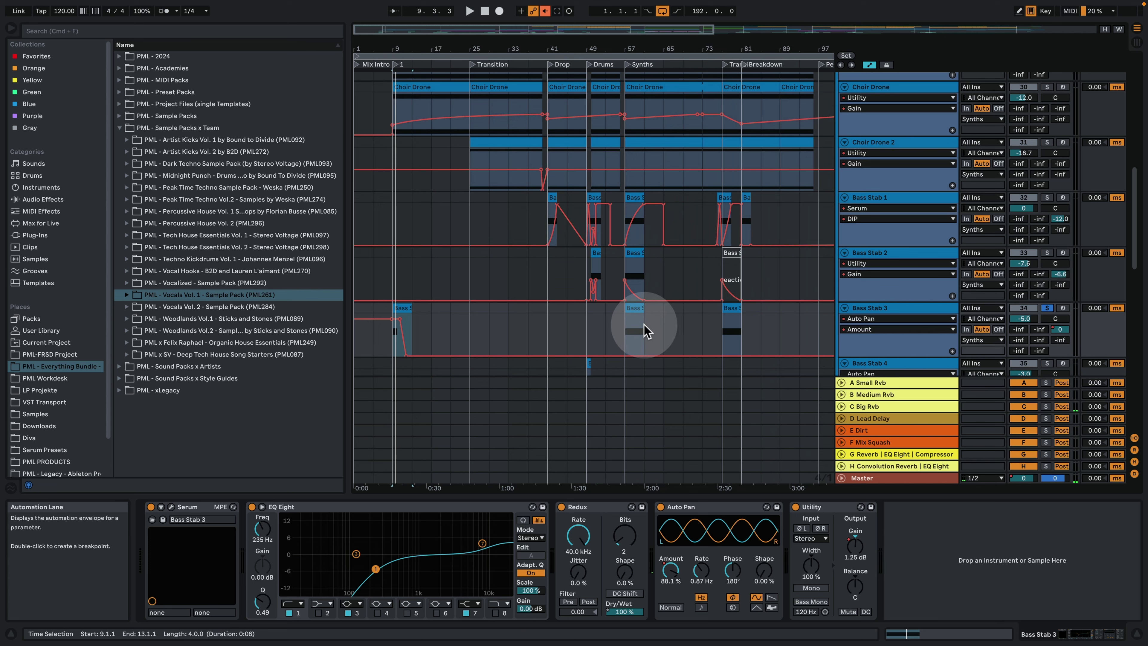
Play Bass Stab 3 from 57.1.1 at the start of the Synths section
{"action": "key", "text": "space"}
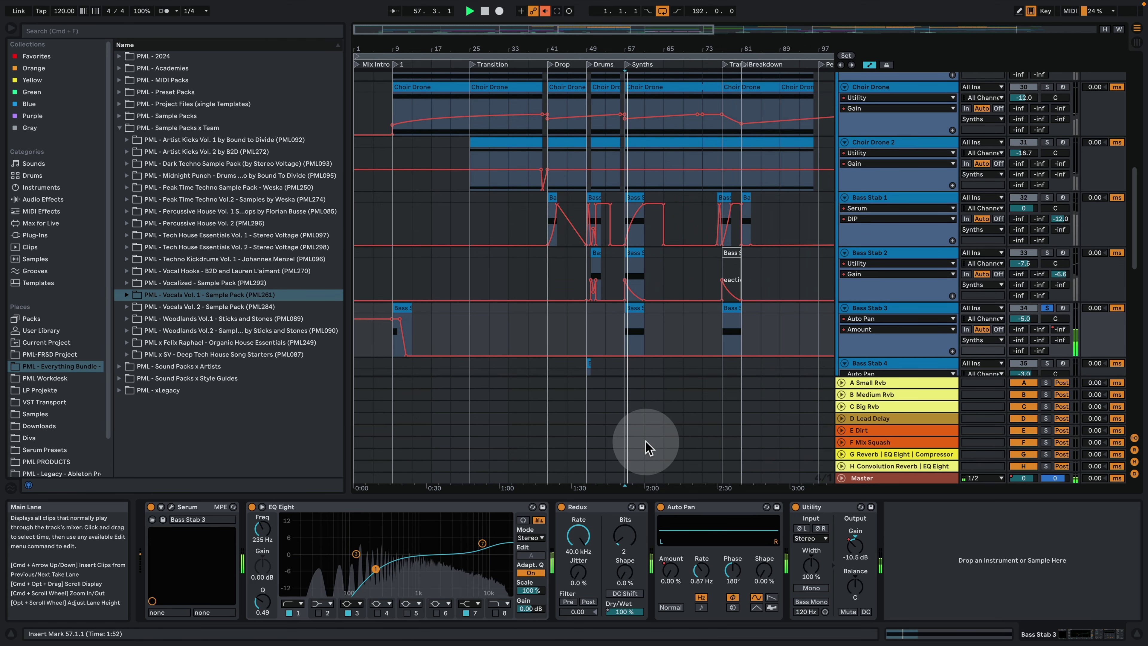
{"action": "scroll", "coordinate": [662, 280], "scroll_direction": "down", "scroll_amount": 3}
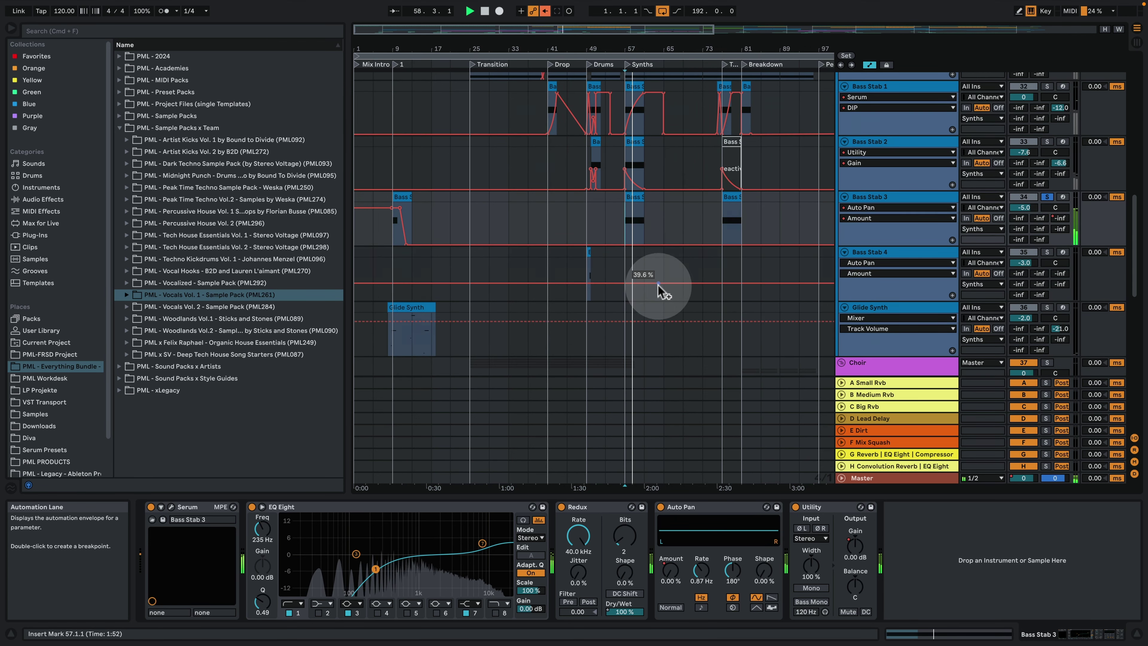
{"action": "key", "text": "space"}
Solo Bass Stab 4 and play its clip in bar 49 from 49.4.1
{"action": "left_click_drag", "start_coordinate": [586, 46], "coordinate": [585, 46]}
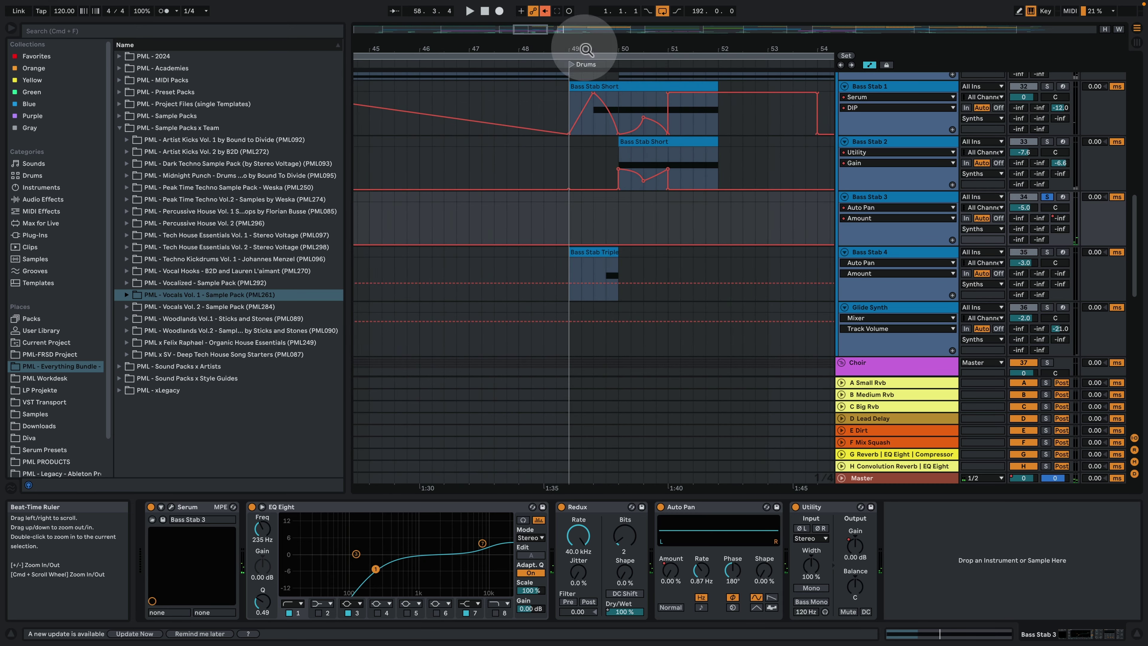
{"action": "left_click", "coordinate": [605, 271]}
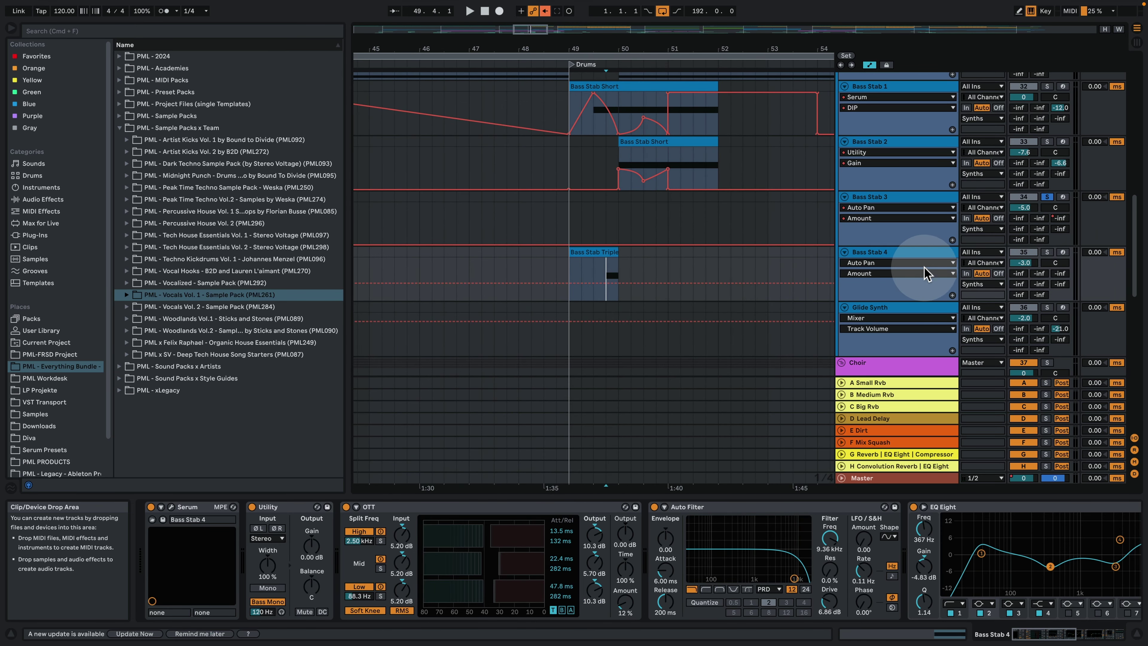
{"action": "left_click", "coordinate": [1046, 252]}
{"action": "key", "text": "space"}
{"action": "key", "text": "space"}
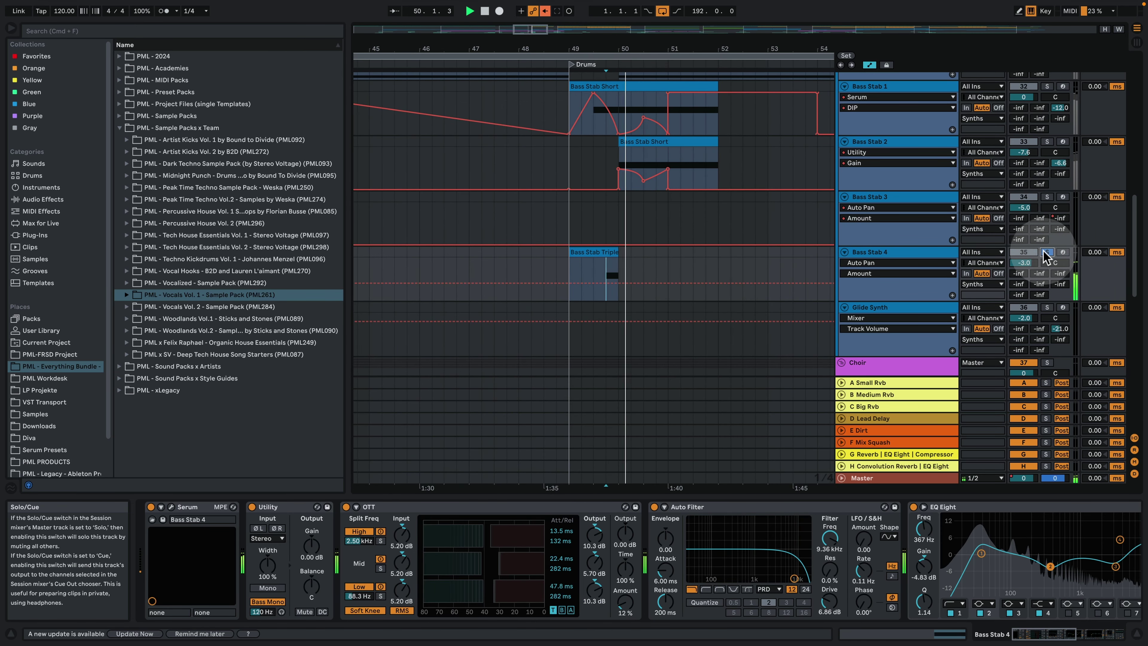
Unsolo Bass Stab 4 and play the start of the Drums section from 49.1.1 in the full mix
{"action": "left_click", "coordinate": [573, 222]}
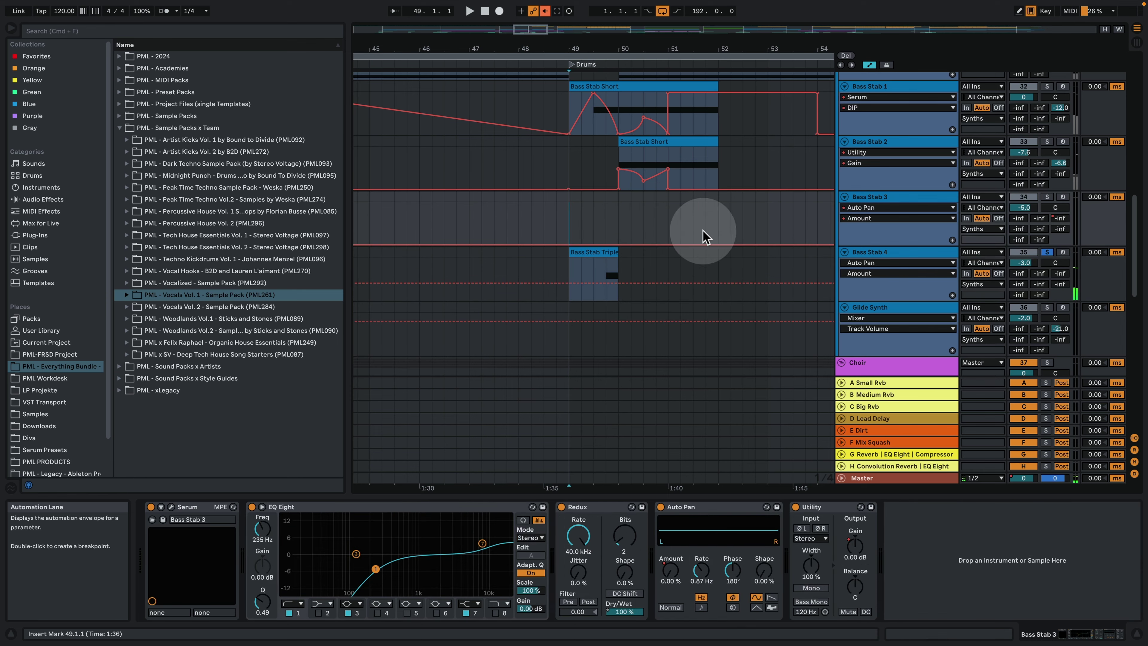
{"action": "left_click", "coordinate": [1049, 252]}
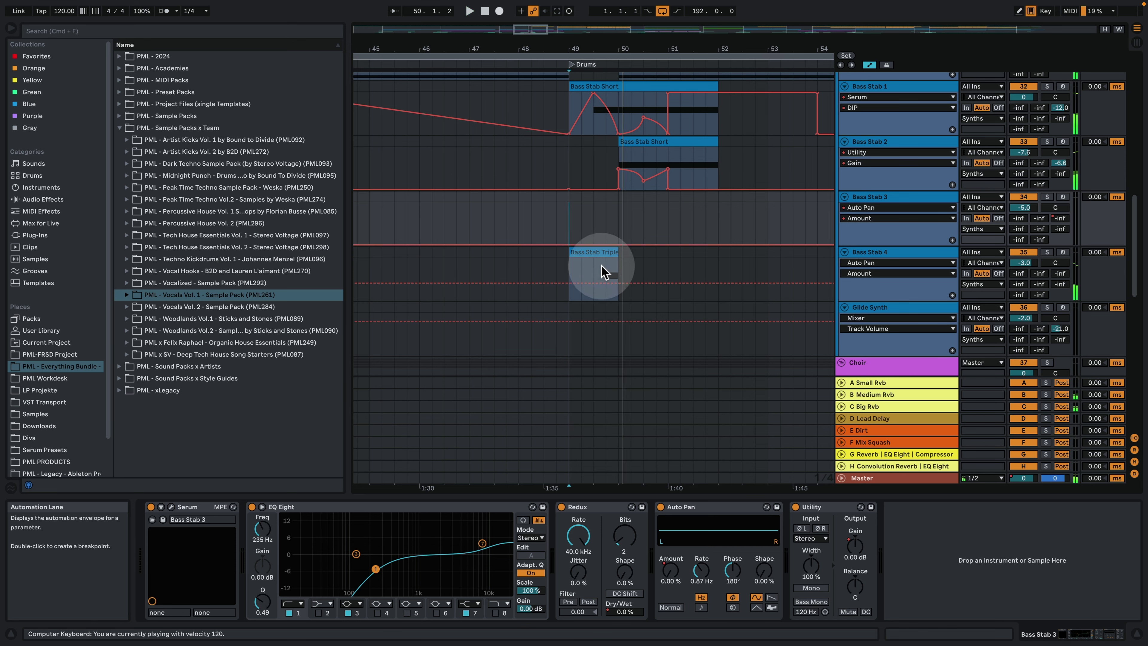
{"action": "left_click", "coordinate": [606, 269]}
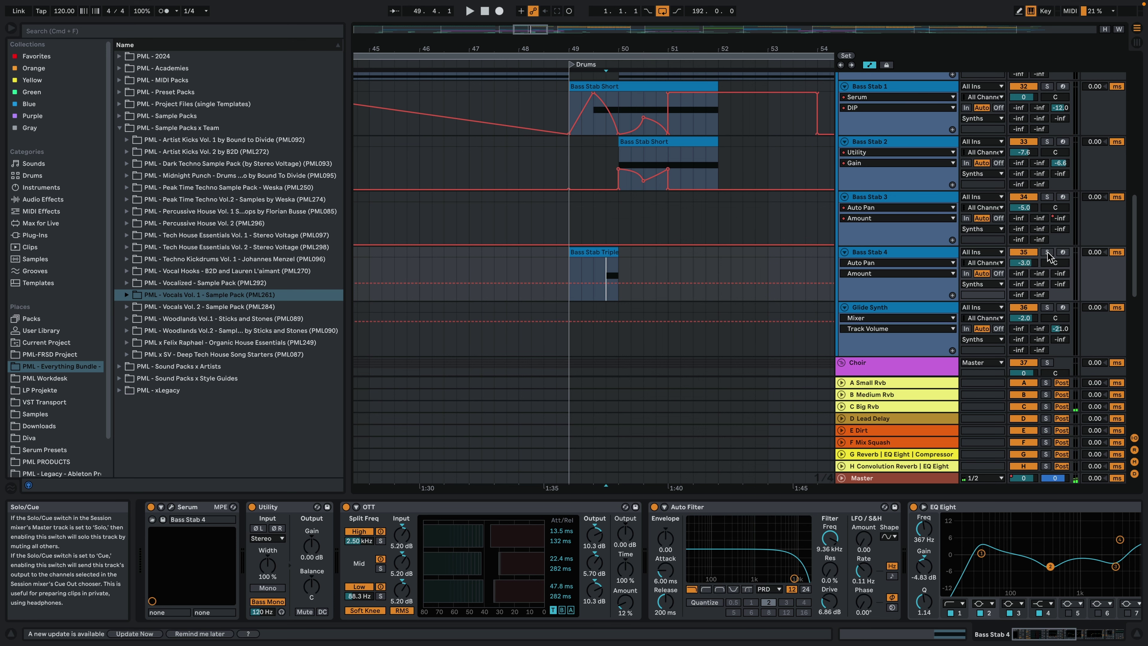
Solo the Choir group together with Bass Stab 4 and play them from bar 49
{"action": "scroll", "coordinate": [984, 280], "scroll_direction": "down", "scroll_amount": 5}
{"action": "left_click", "coordinate": [1048, 219]}
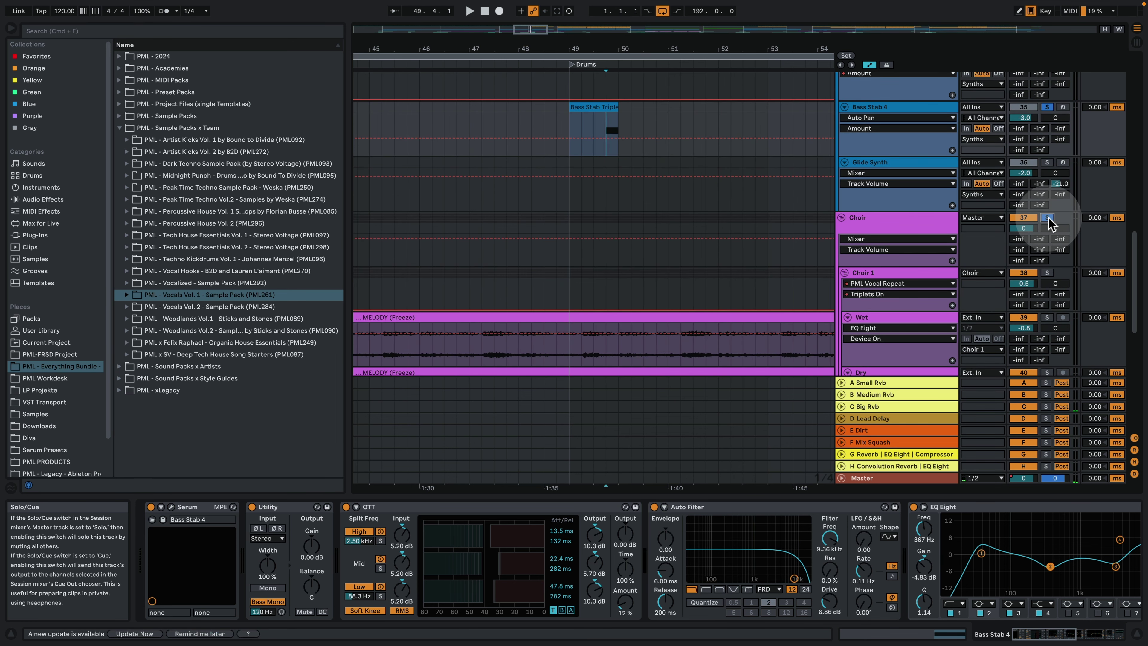
{"action": "key", "text": "space"}
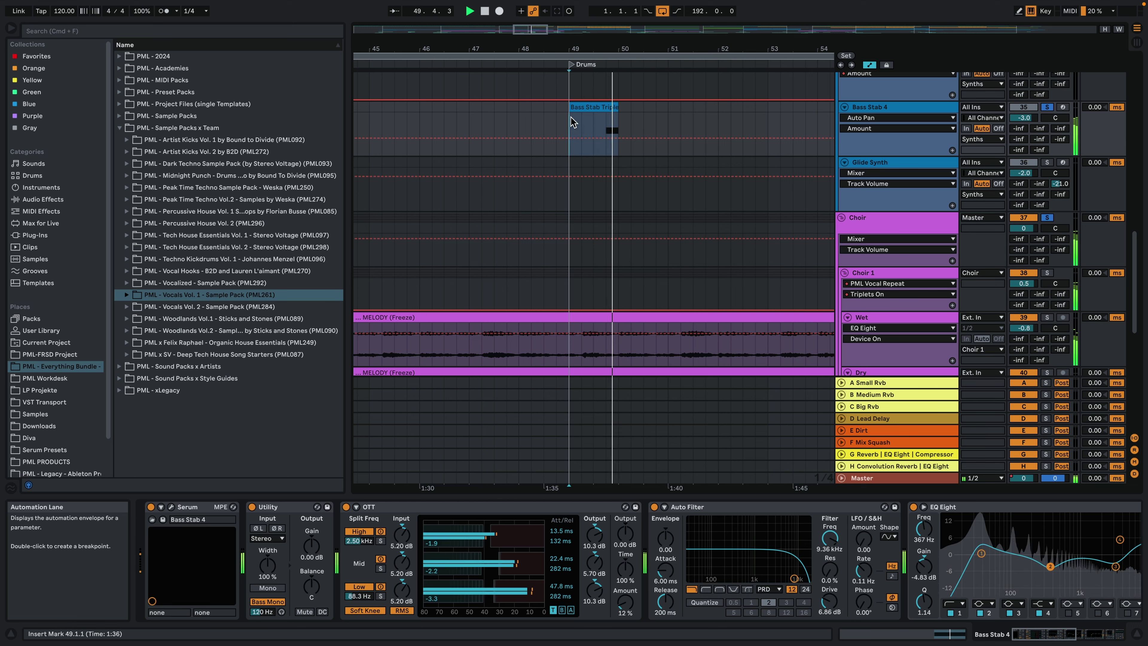
{"action": "key", "text": "space"}
{"action": "key", "text": "space"}
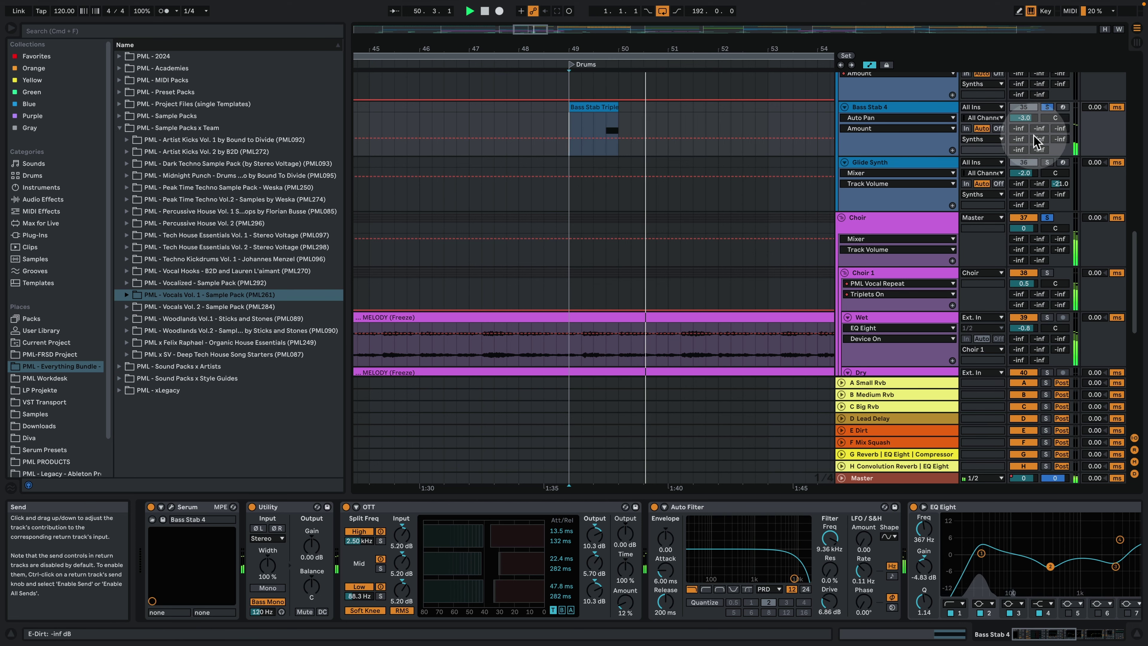
{"action": "key", "text": "space"}
Play Bass Stab 4 soloed on its own with 49.4.1 to 50.1.1 selected in its clip
{"action": "left_click", "coordinate": [1047, 107]}
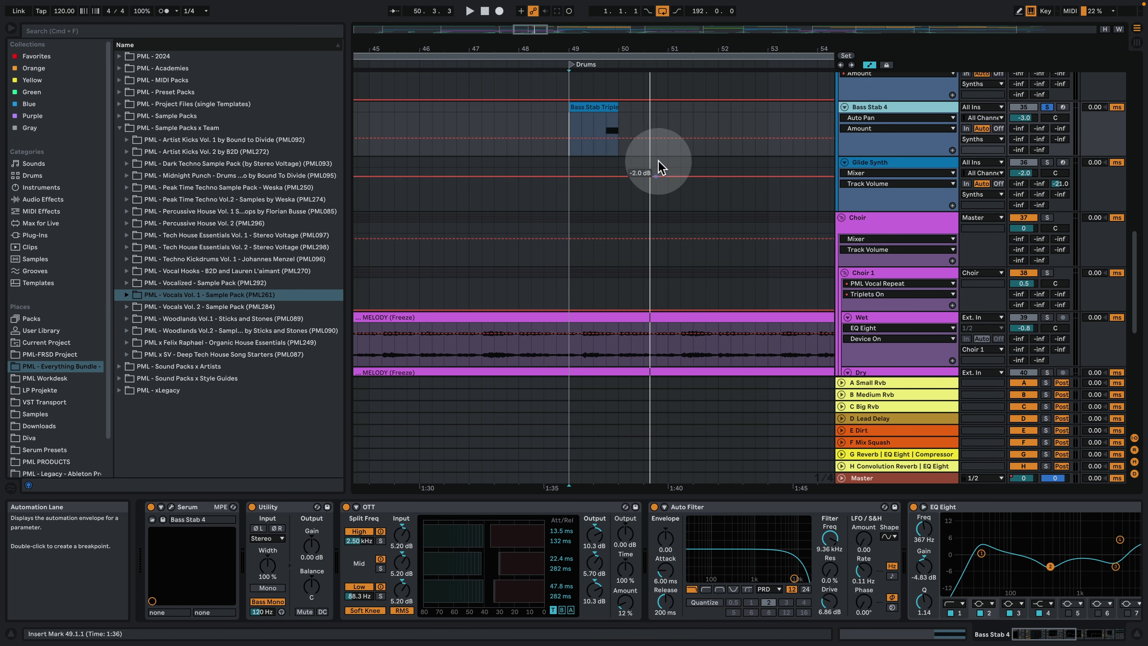
{"action": "left_click", "coordinate": [609, 117]}
{"action": "scroll", "coordinate": [651, 294], "scroll_direction": "down", "scroll_amount": 2}
{"action": "key", "text": "space"}
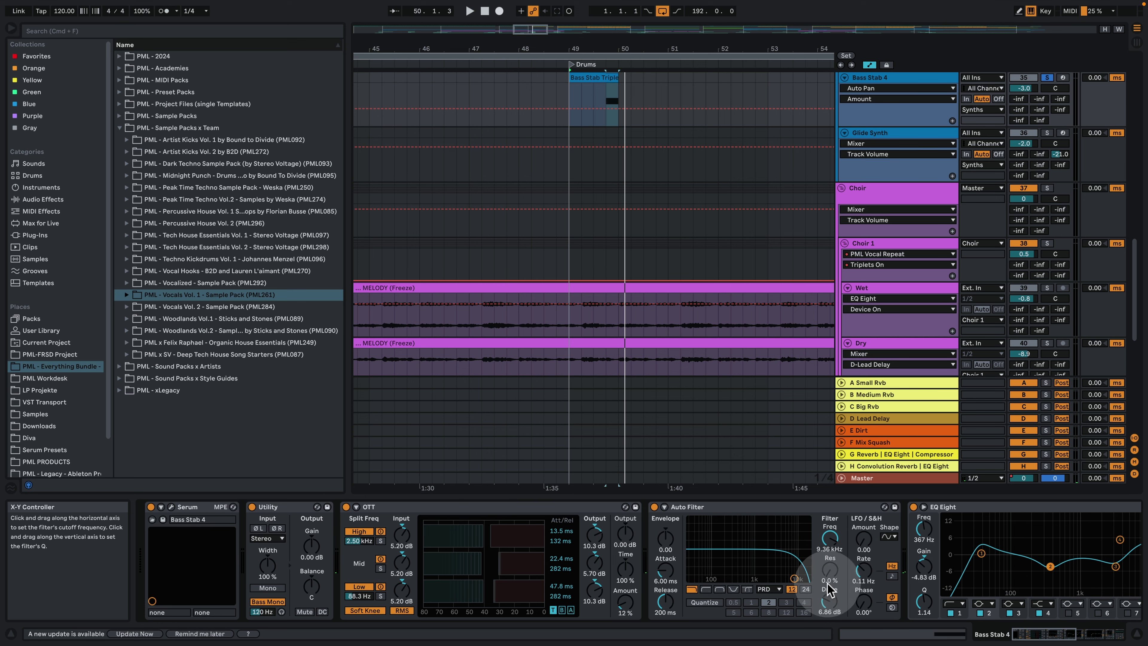
Examine Bass Stab 4's effects chain from Utility, OTT and Auto Filter through both EQ Eights, Saturator and Auto Pan
{"action": "left_click", "coordinate": [1078, 638]}
{"action": "left_click_drag", "start_coordinate": [1078, 639], "coordinate": [1022, 622]}
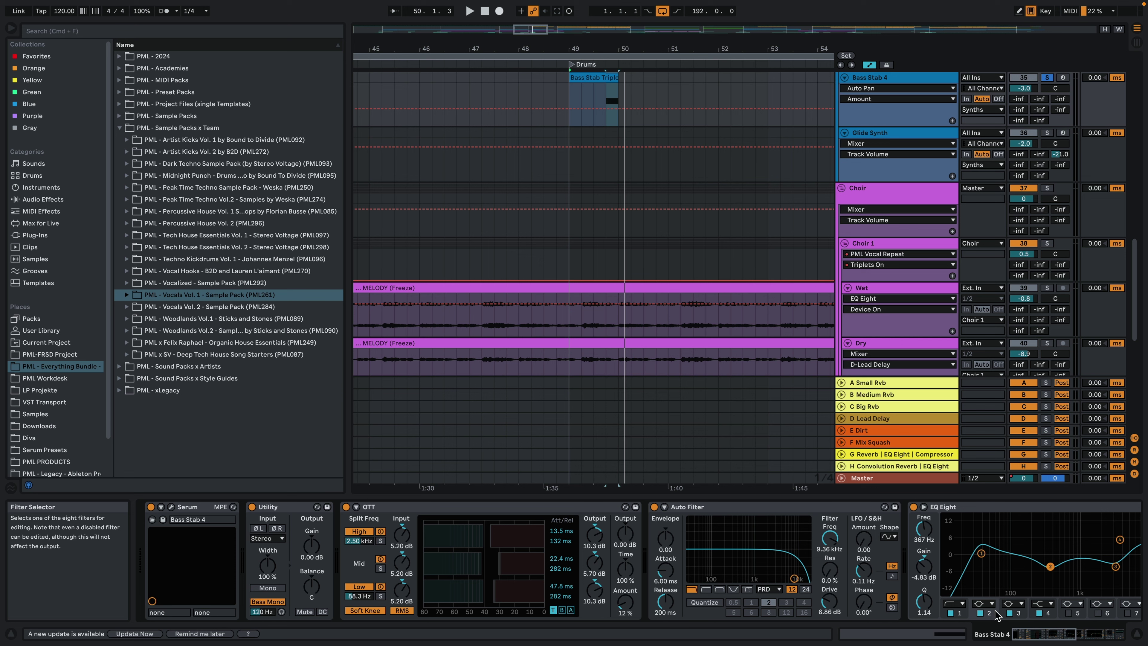
{"action": "left_click_drag", "start_coordinate": [1040, 638], "coordinate": [1094, 640]}
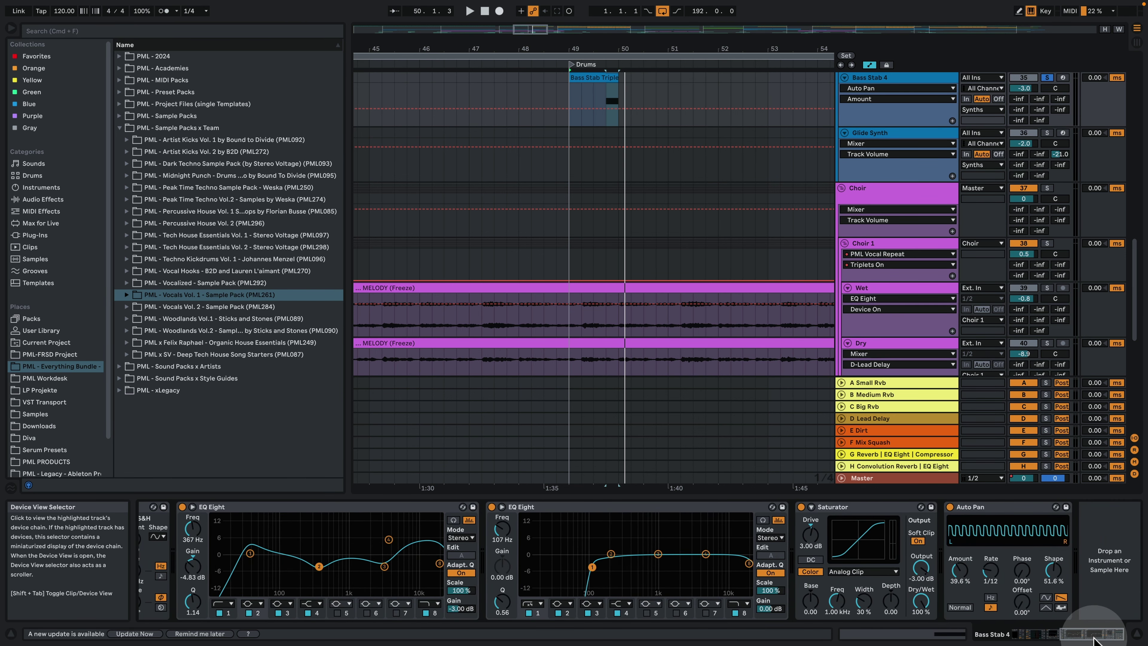
{"action": "left_click_drag", "start_coordinate": [1085, 640], "coordinate": [1012, 637]}
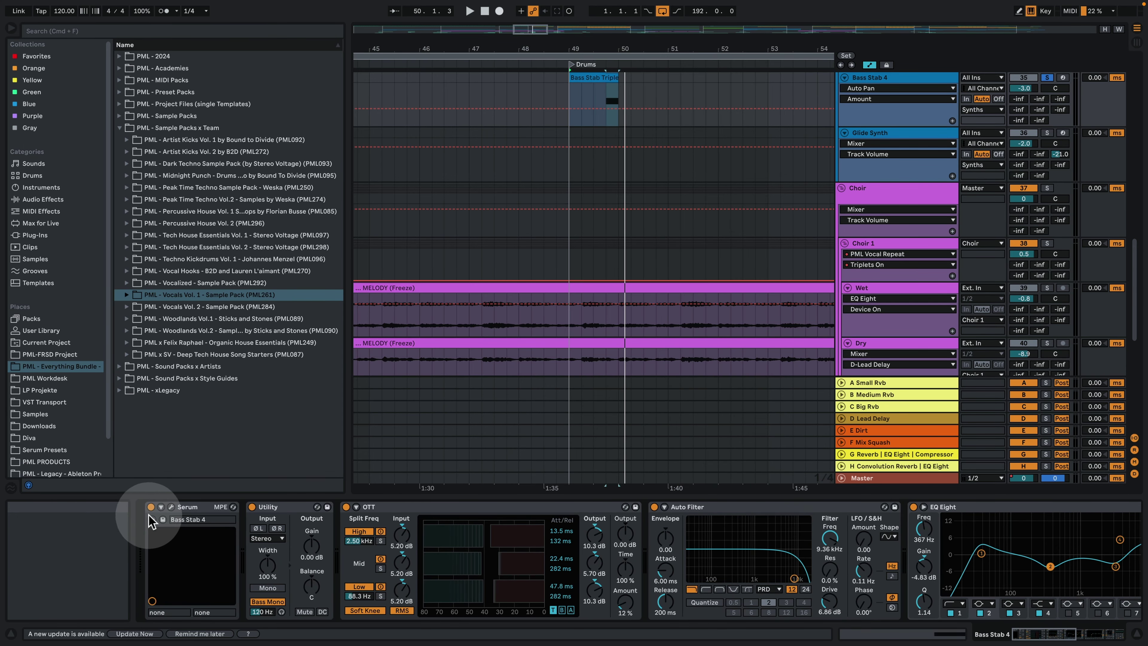
Inspect Bass Stab 4's Serum patch while playing the stab from 49.4.1, and close the synth window
{"action": "left_click", "coordinate": [172, 507]}
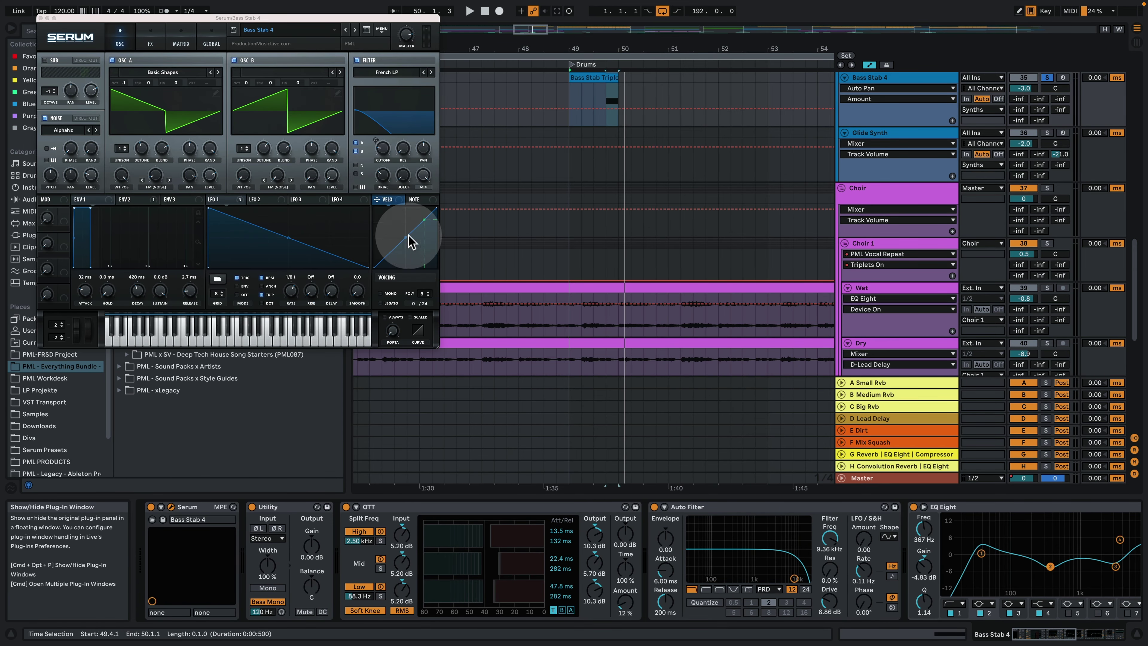
{"action": "left_click_drag", "start_coordinate": [248, 19], "coordinate": [438, 132]}
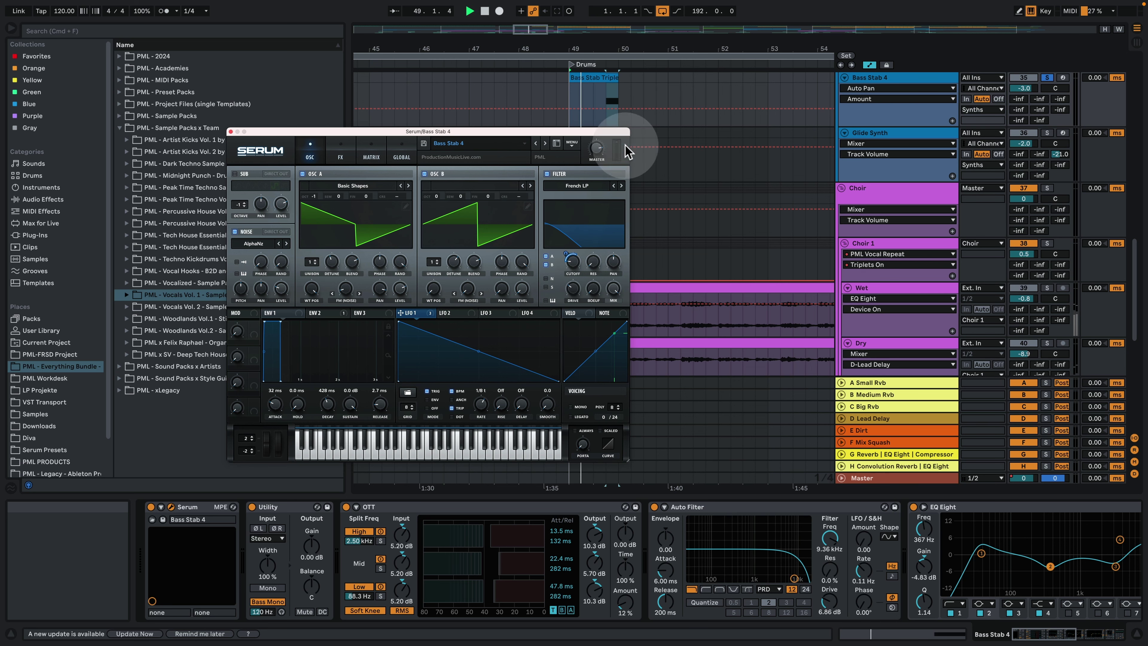
{"action": "left_click", "coordinate": [606, 94]}
{"action": "key", "text": "space"}
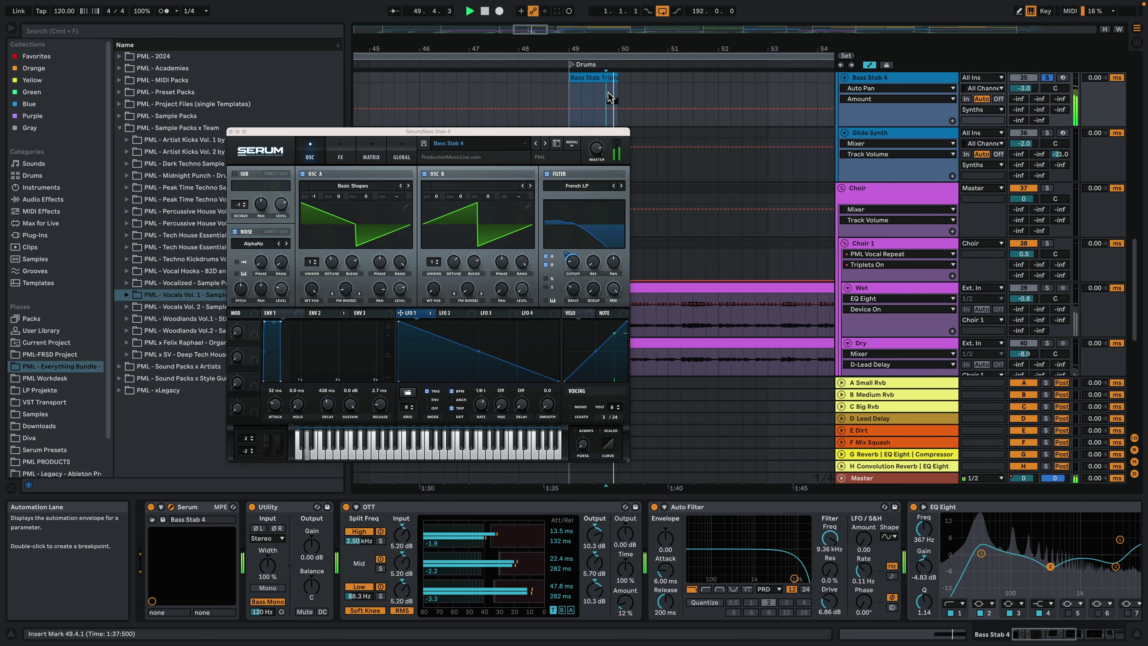
{"action": "left_click", "coordinate": [231, 132]}
Solo Glide Synth and play its first clip from 8.3.1
{"action": "scroll", "coordinate": [700, 115], "scroll_direction": "up", "scroll_amount": 1}
{"action": "left_click_drag", "start_coordinate": [692, 45], "coordinate": [693, 9]}
{"action": "left_click", "coordinate": [404, 186]}
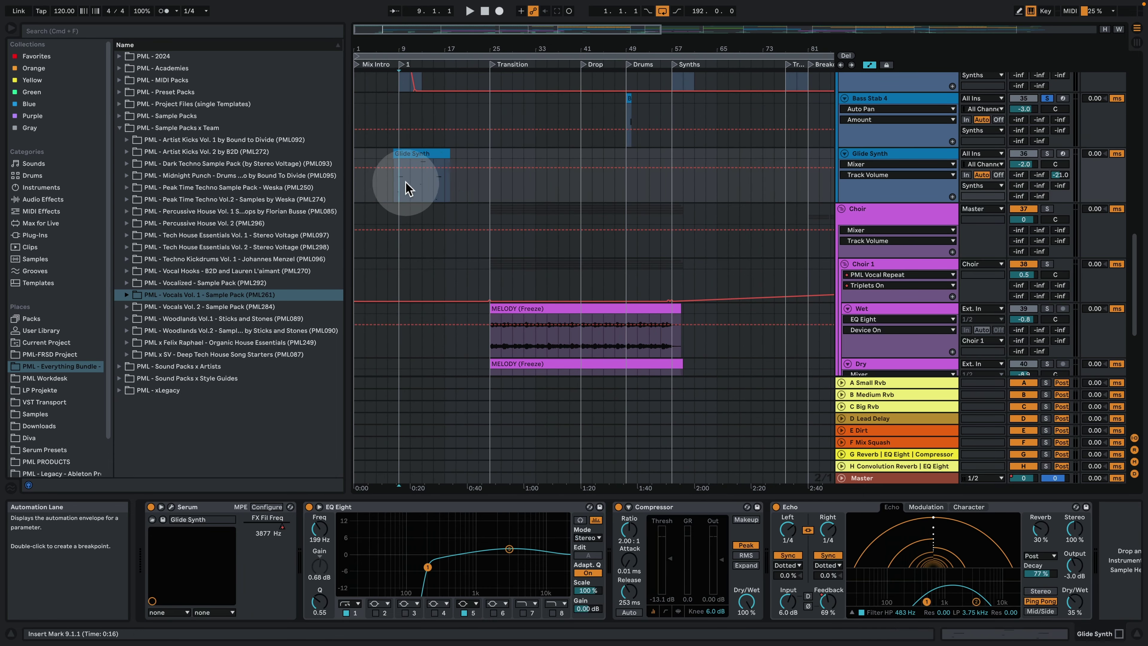
{"action": "left_click_drag", "start_coordinate": [402, 26], "coordinate": [538, 38]}
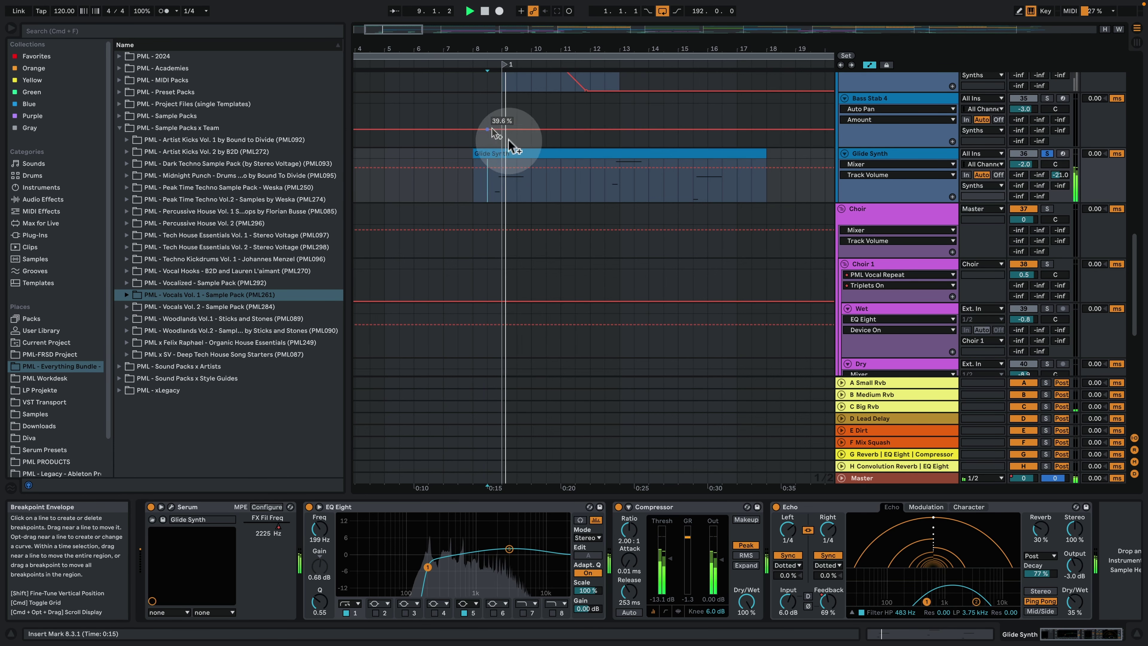
Open the first Glide Synth clip's MIDI notes and examine the opening short low note and the long A3 note
{"action": "left_click", "coordinate": [550, 153]}
{"action": "double_click", "coordinate": [551, 153]}
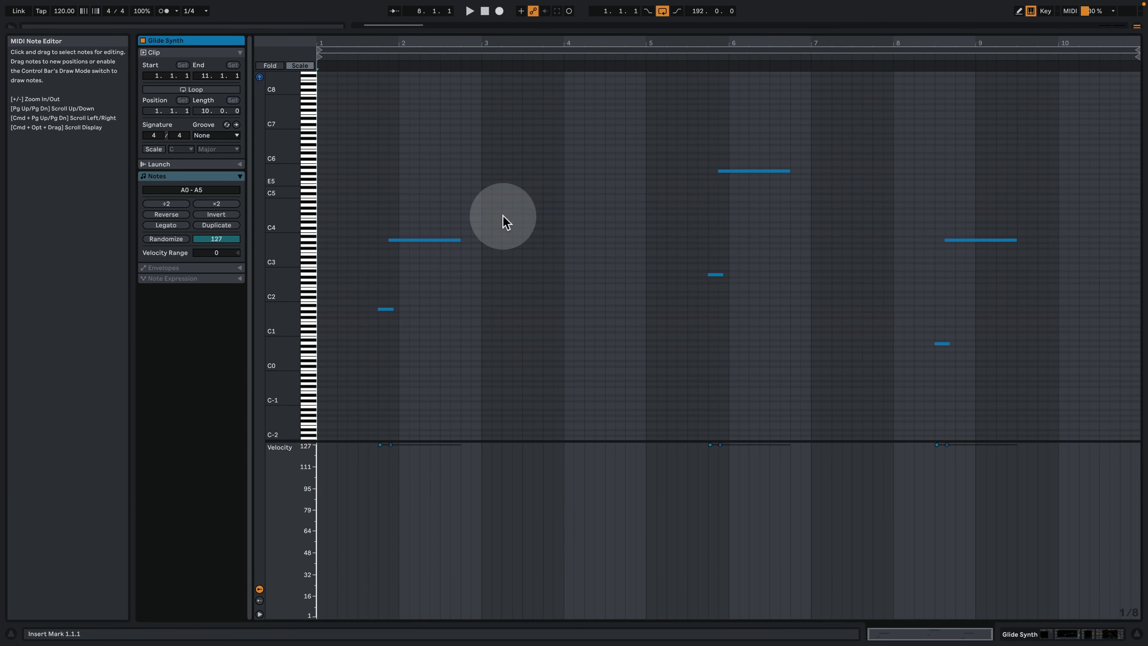
{"action": "left_click", "coordinate": [513, 338]}
{"action": "left_click_drag", "start_coordinate": [375, 47], "coordinate": [382, 90]}
{"action": "left_click_drag", "start_coordinate": [453, 340], "coordinate": [393, 275]}
{"action": "left_click_drag", "start_coordinate": [405, 210], "coordinate": [435, 272]}
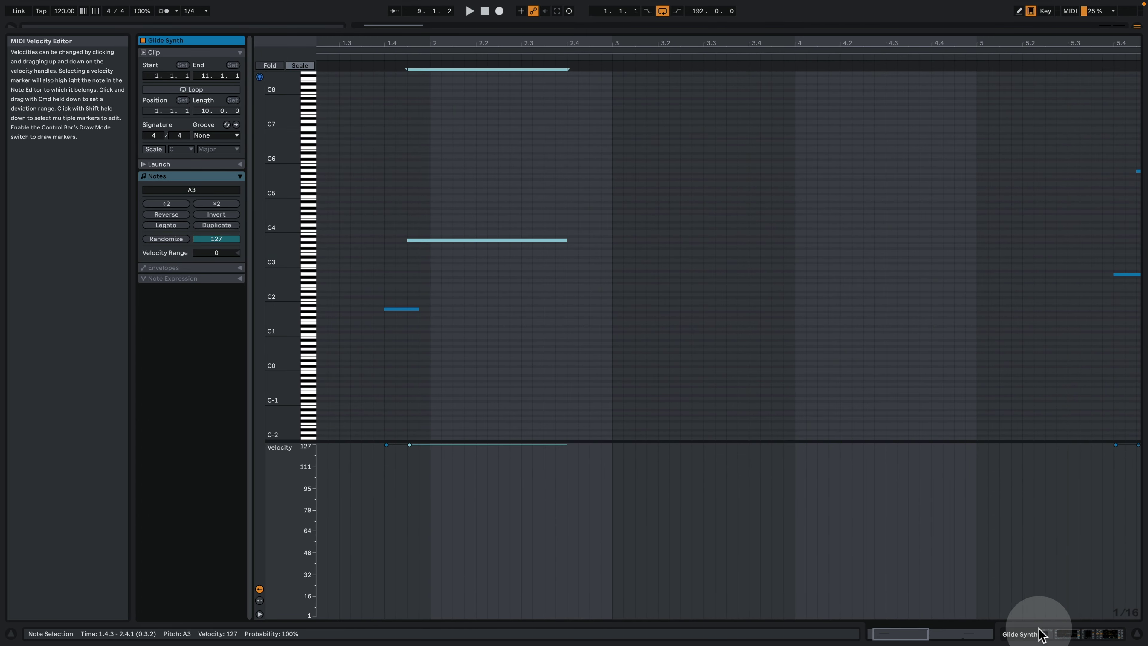
Return to Glide Synth's devices, inspect its Serum patch and voicing settings, and close the synth window
{"action": "left_click", "coordinate": [1036, 638]}
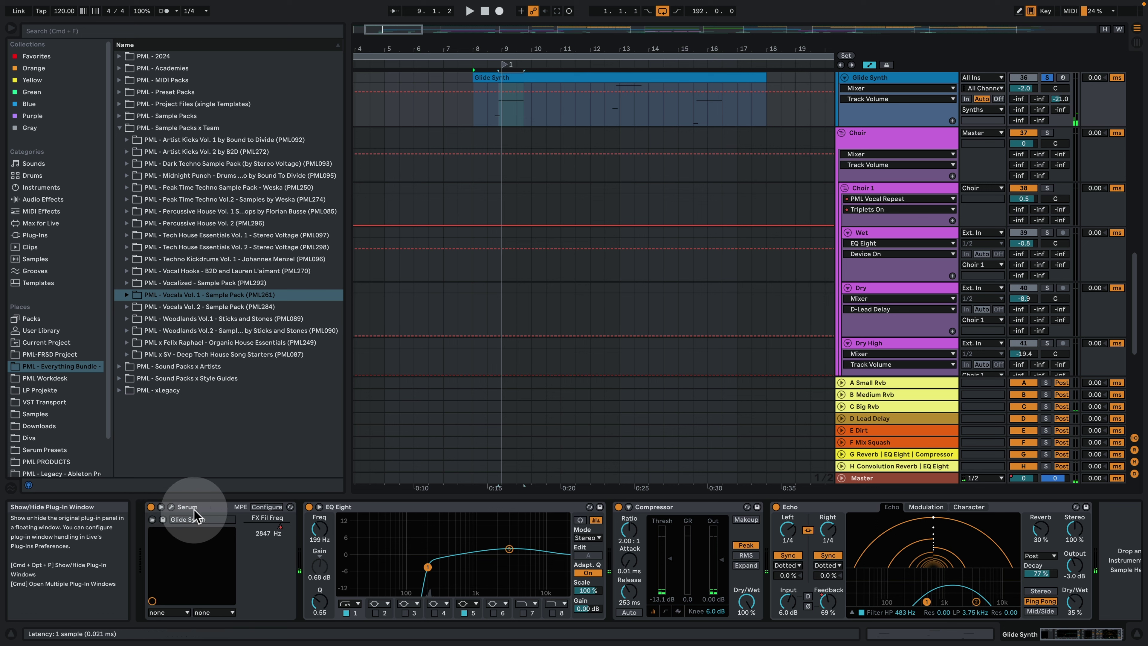
{"action": "key", "text": "super+alt+p"}
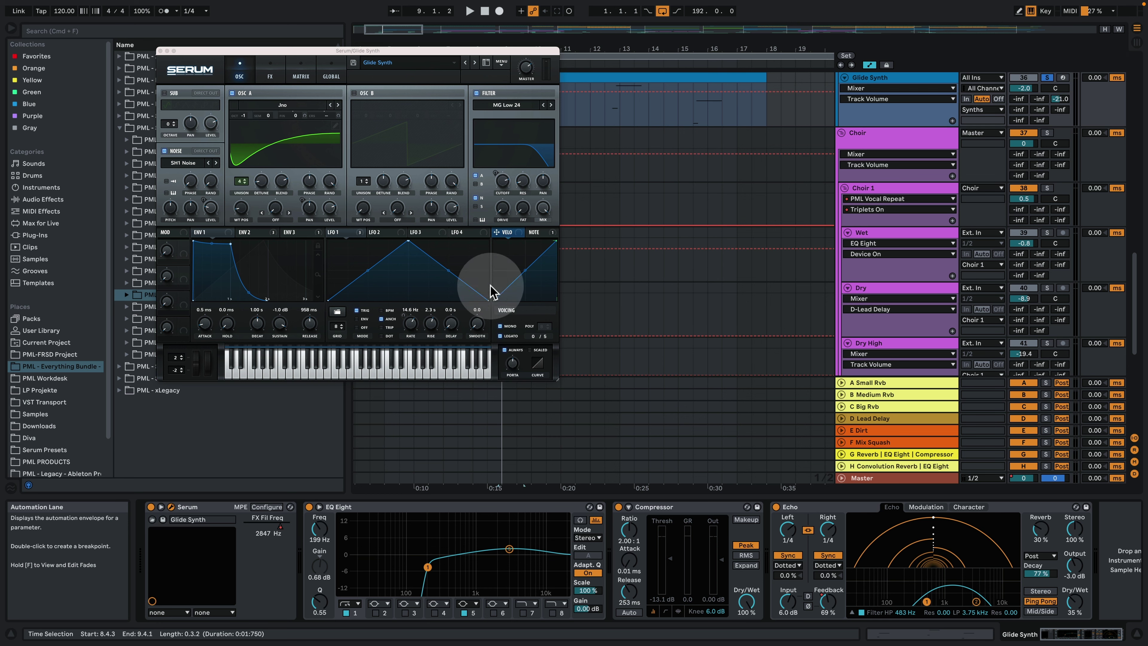
{"action": "left_click", "coordinate": [160, 51]}
Play Glide Synth's remaining glides from 12.3.1 and from 15.3.1
{"action": "key", "text": "space"}
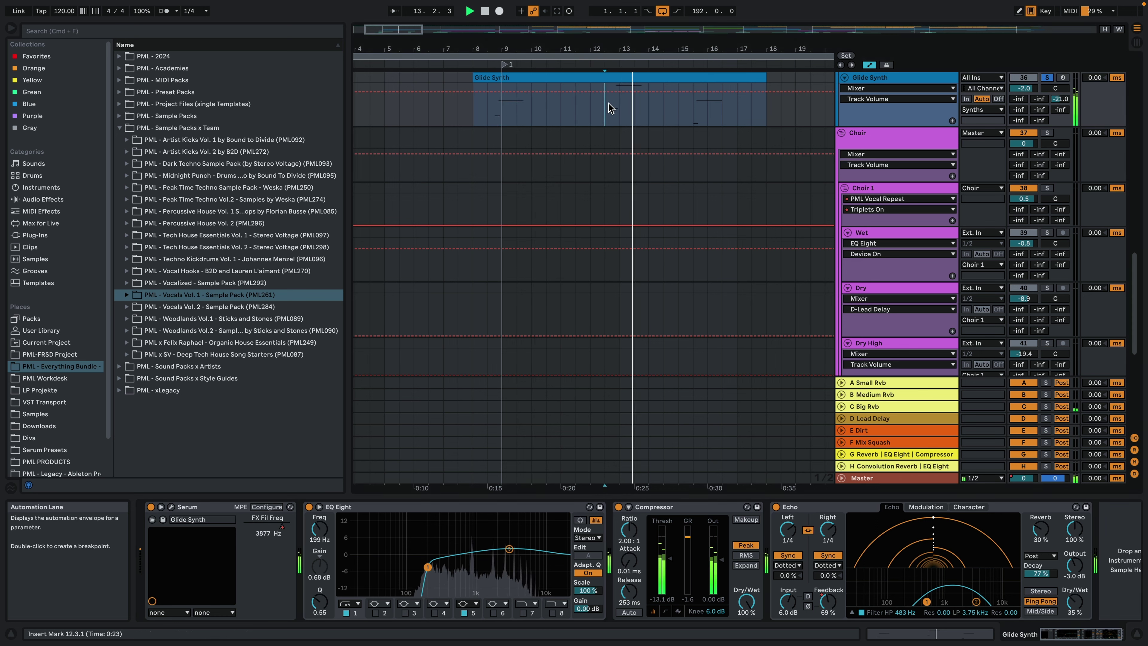
{"action": "key", "text": "space"}
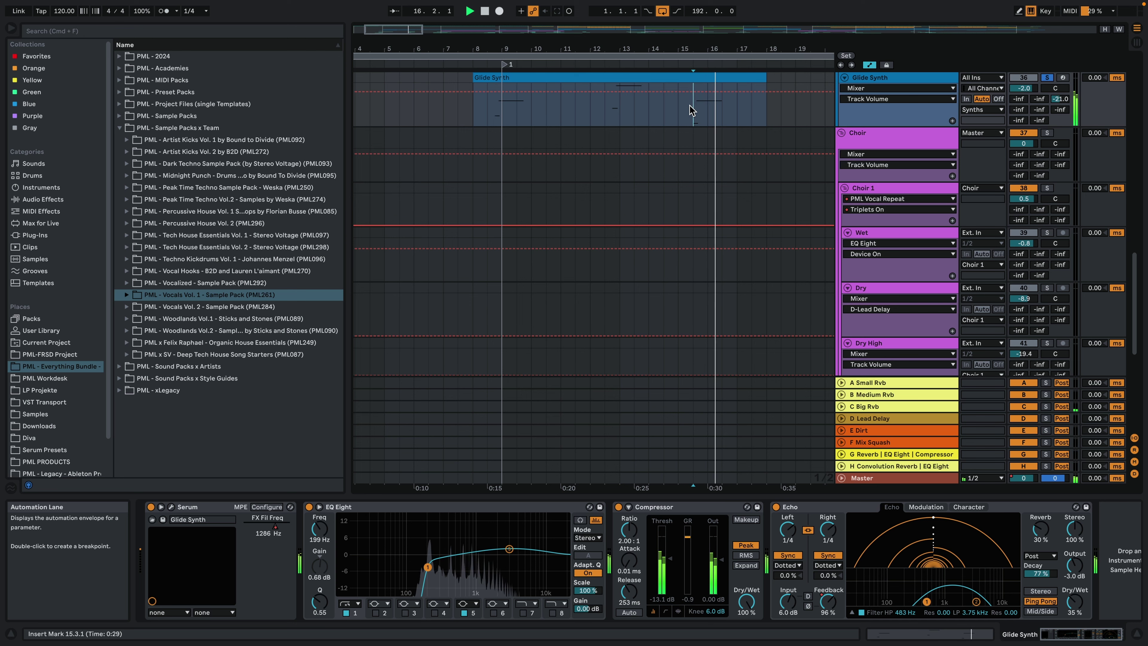
{"action": "key", "text": "space"}
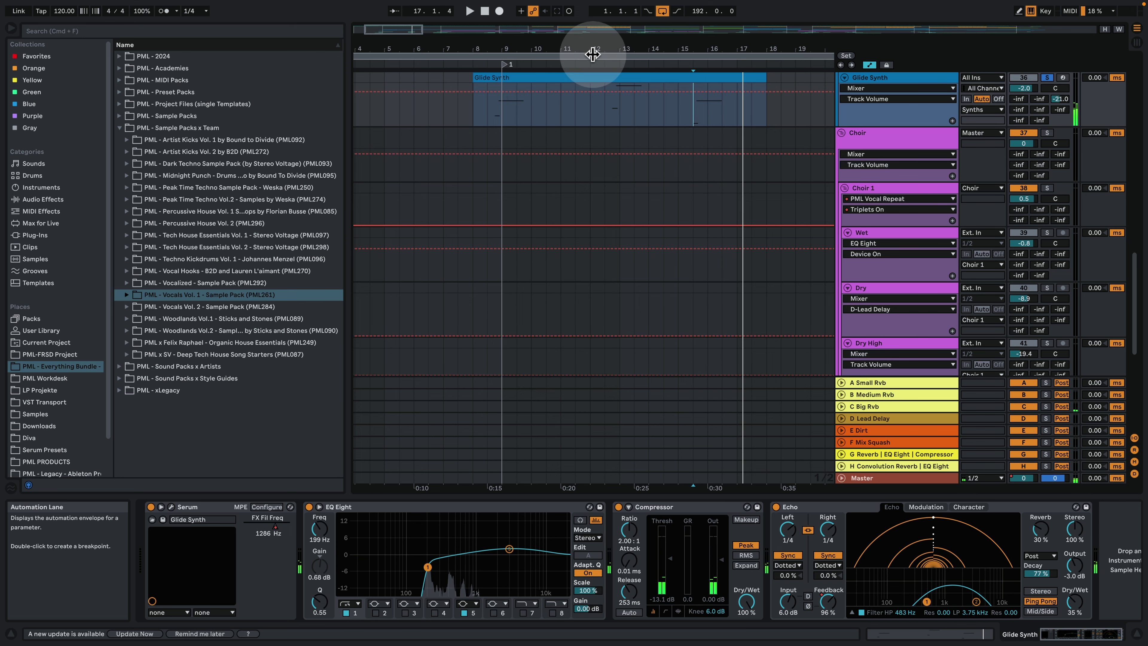
Solo Dirty Full in the Lead group with its first Main Melody clip at 57.1.1 selected
{"action": "left_click_drag", "start_coordinate": [590, 49], "coordinate": [381, 47]}
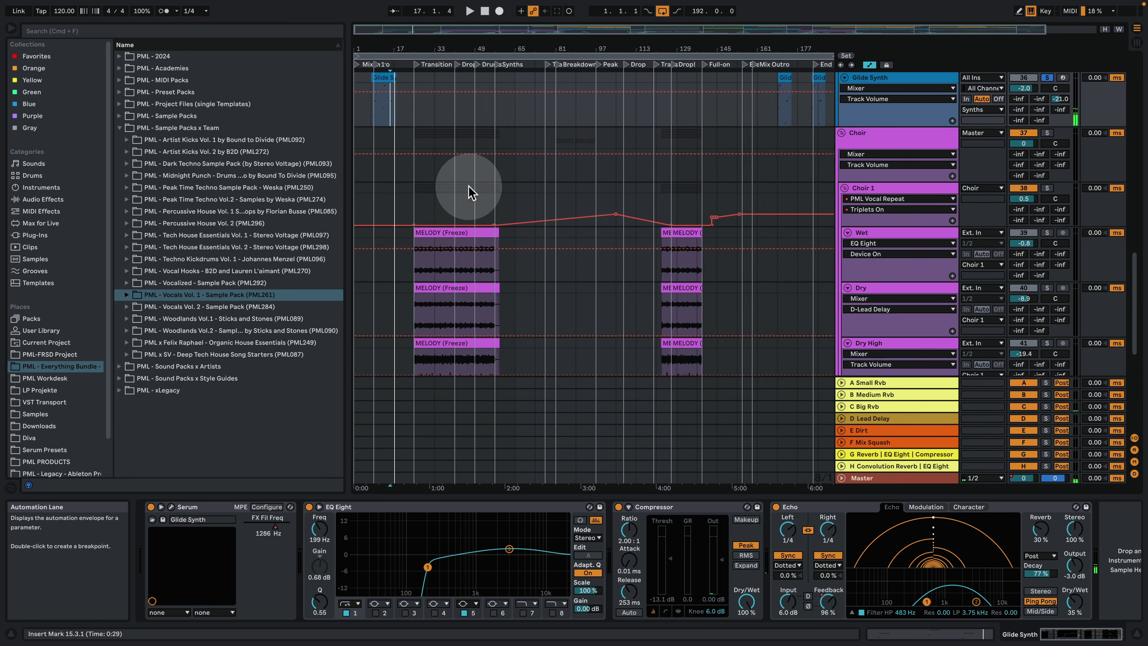
{"action": "scroll", "coordinate": [492, 290], "scroll_direction": "up", "scroll_amount": 10}
{"action": "scroll", "coordinate": [768, 244], "scroll_direction": "up", "scroll_amount": 10}
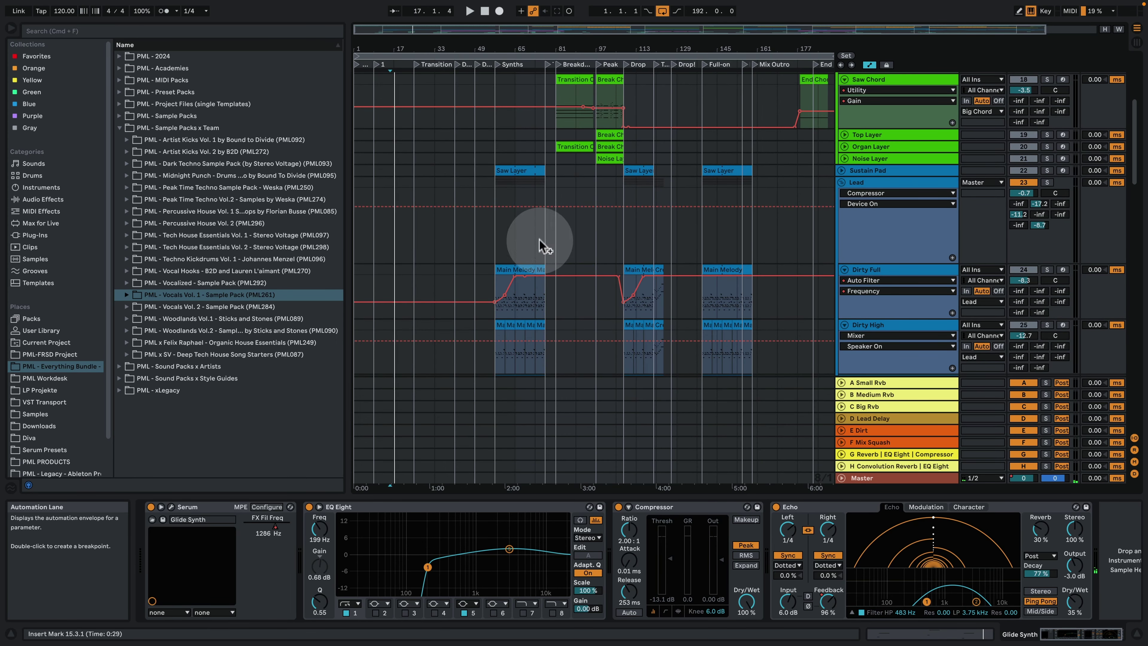
{"action": "left_click", "coordinate": [500, 270]}
{"action": "left_click", "coordinate": [1047, 270]}
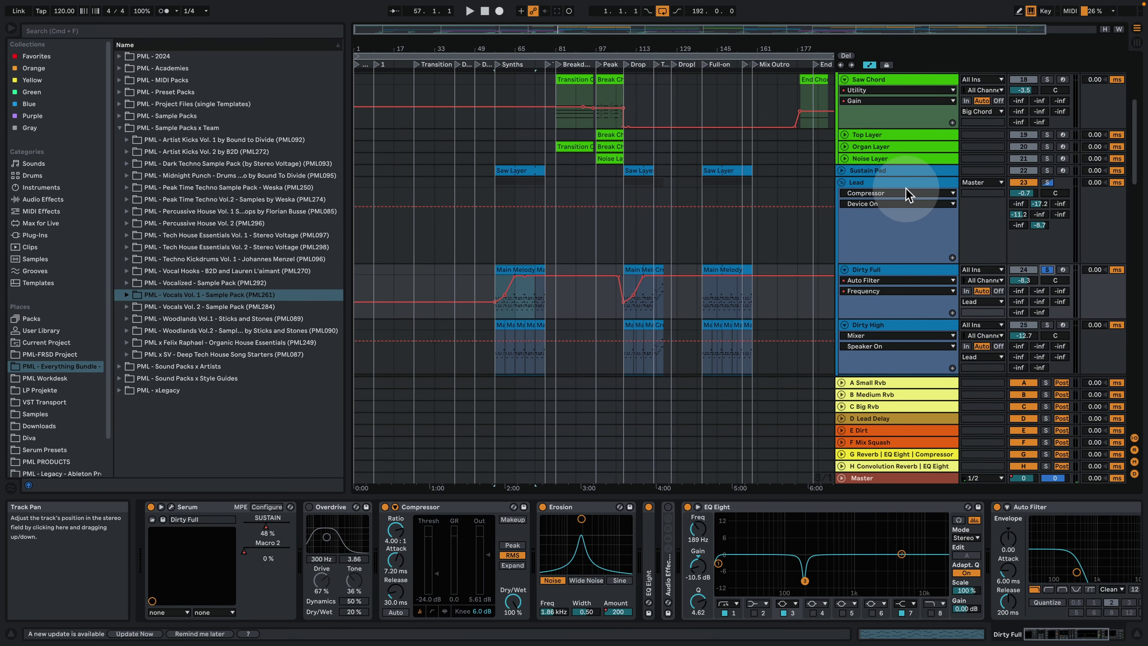
Solo the whole Lead group in place of Dirty Full and play it from 57.1.1
{"action": "left_click", "coordinate": [898, 181]}
{"action": "left_click", "coordinate": [1047, 182]}
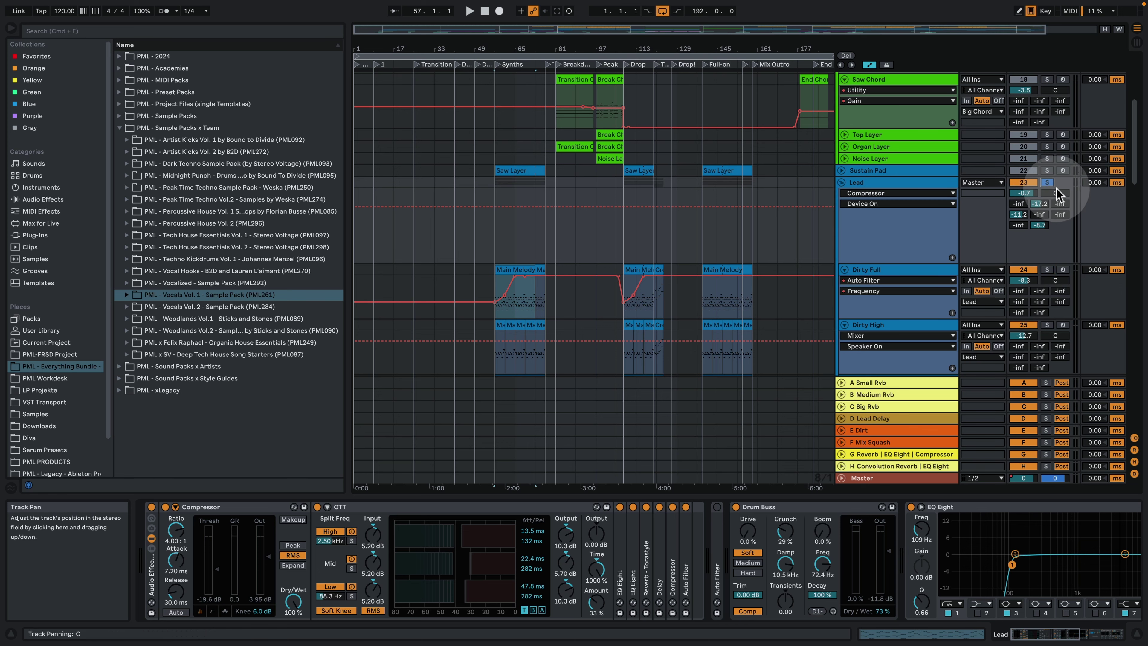
{"action": "key", "text": "space"}
Play the Lead group from 65.1.1 and examine Dirty Full's Auto Filter Frequency automation over the Main Melody clips
{"action": "left_click_drag", "start_coordinate": [515, 47], "coordinate": [514, 50]}
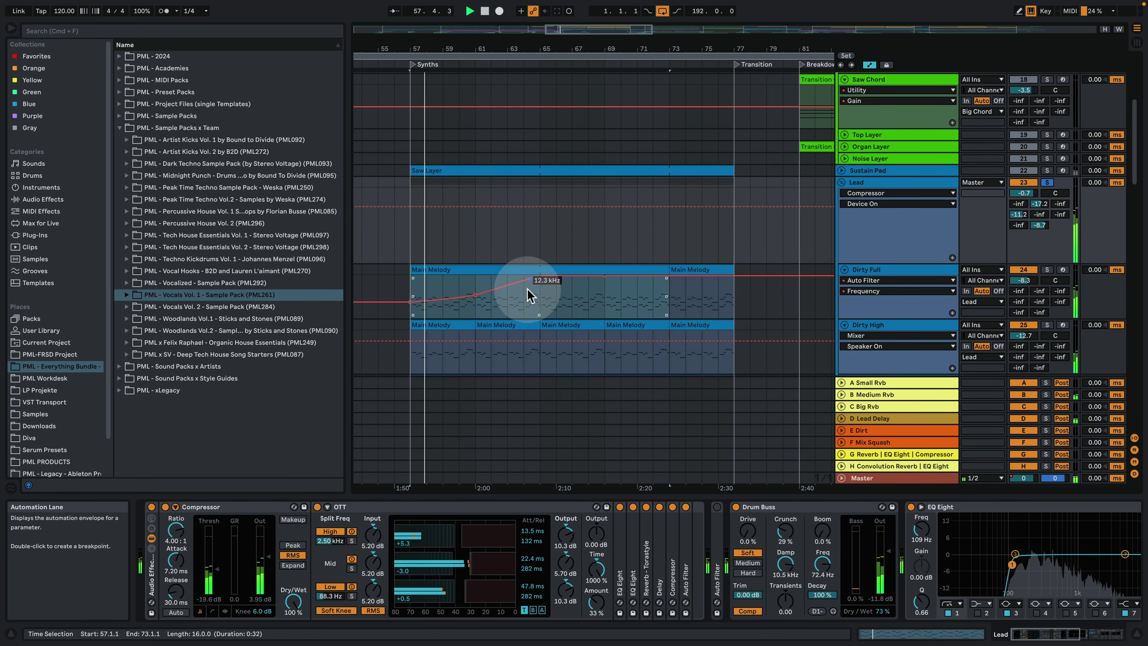
{"action": "left_click", "coordinate": [543, 297]}
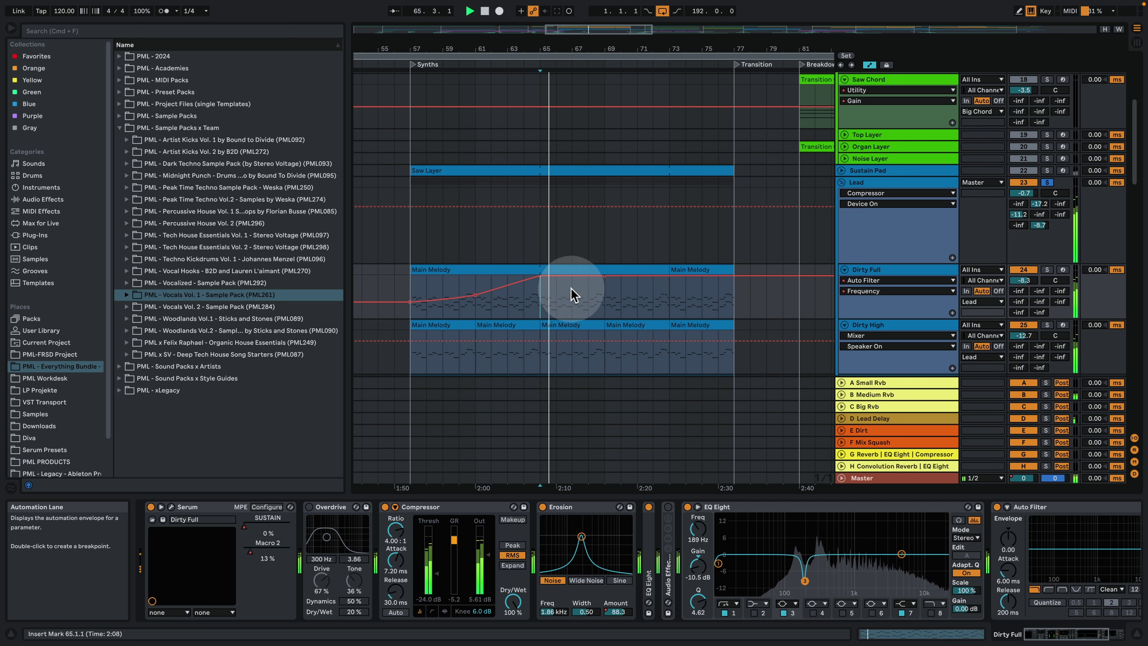
{"action": "left_click", "coordinate": [569, 275]}
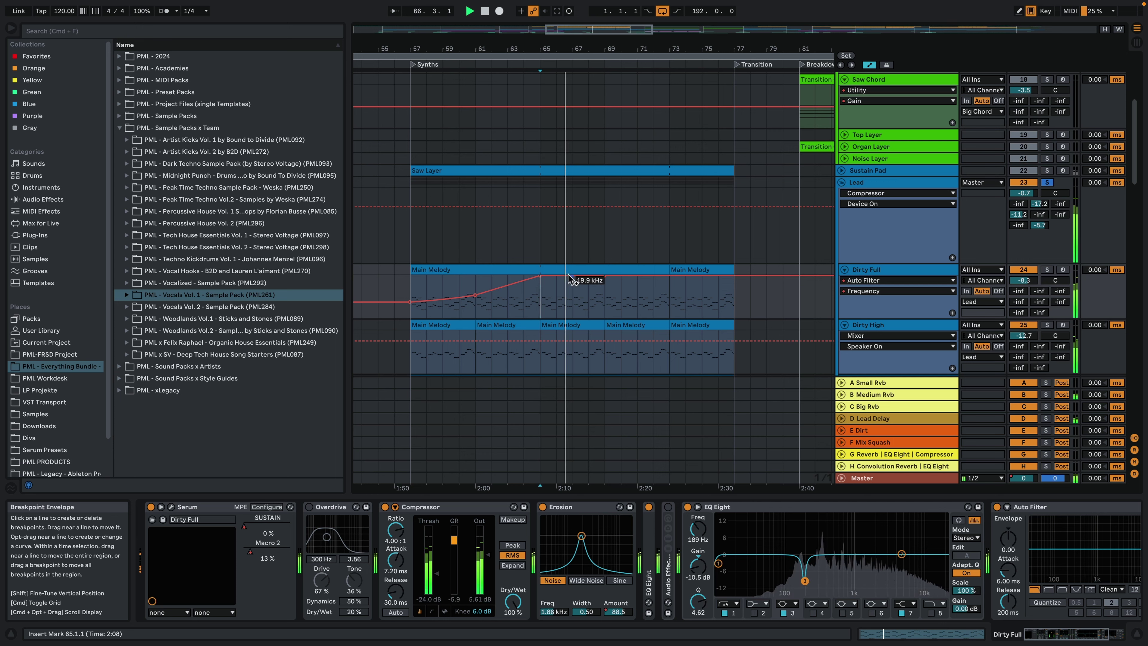
Open Dirty Full's Main Melody clip in the note editor and set its fixed grid to 1/16
{"action": "double_click", "coordinate": [573, 270]}
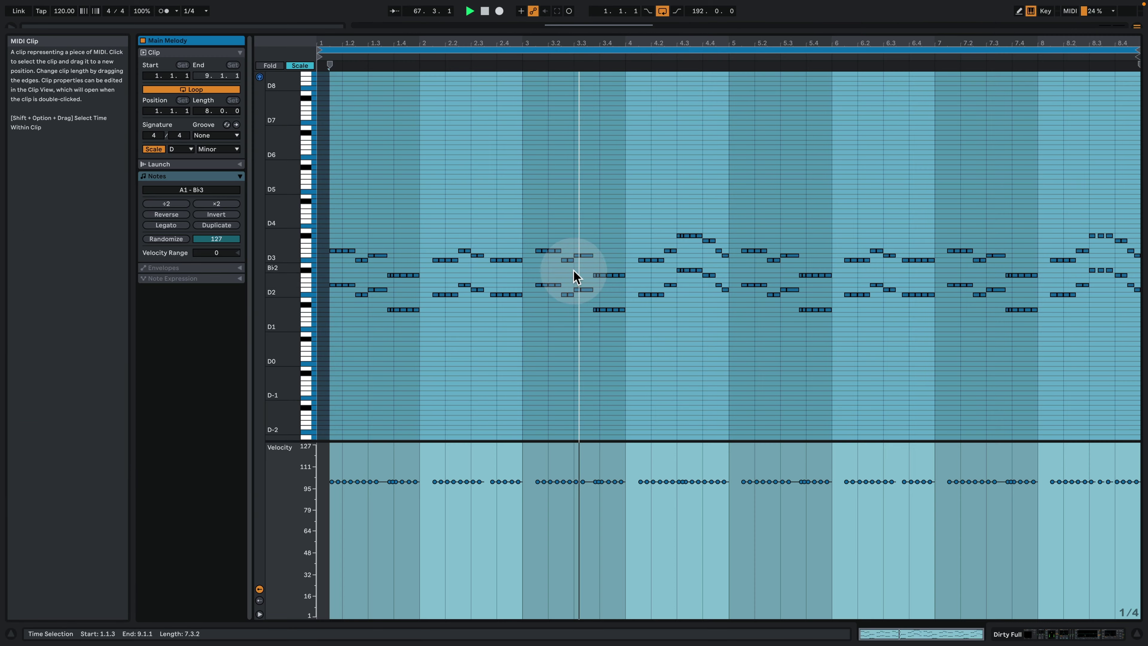
{"action": "left_click", "coordinate": [584, 358]}
{"action": "left_click_drag", "start_coordinate": [671, 41], "coordinate": [672, 90]}
{"action": "key", "text": "space"}
{"action": "right_click", "coordinate": [730, 316]}
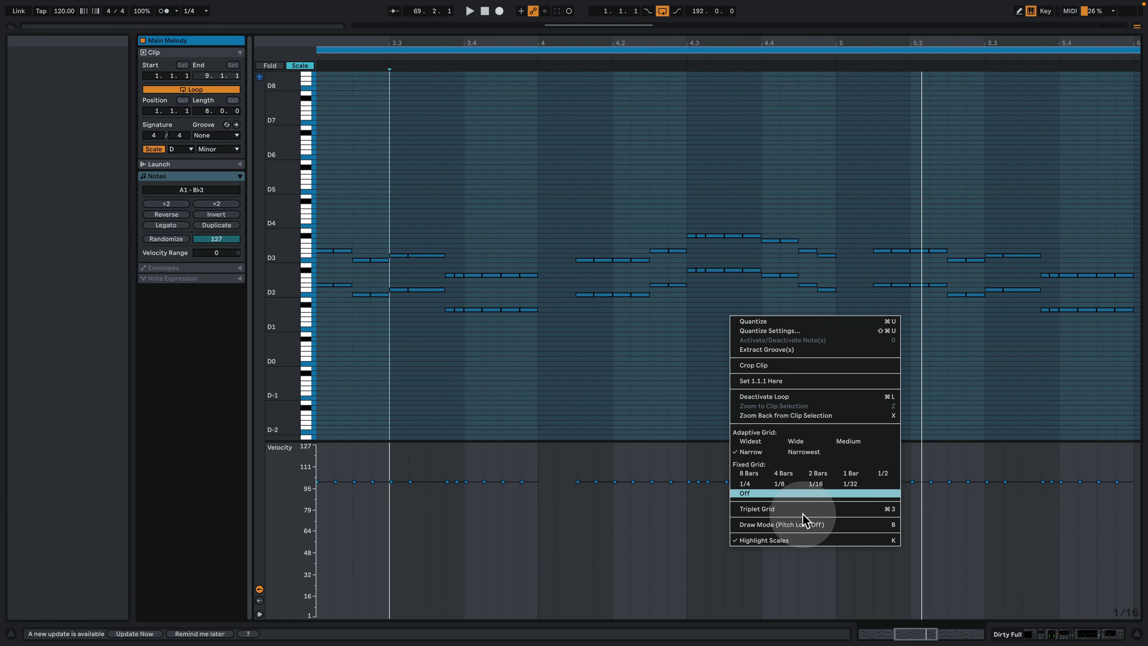
{"action": "left_click", "coordinate": [815, 484]}
Select the octave pair of notes at 4.3.2 in the Main Melody clip and turn off the clip's Scale
{"action": "left_click_drag", "start_coordinate": [697, 49], "coordinate": [692, 86]}
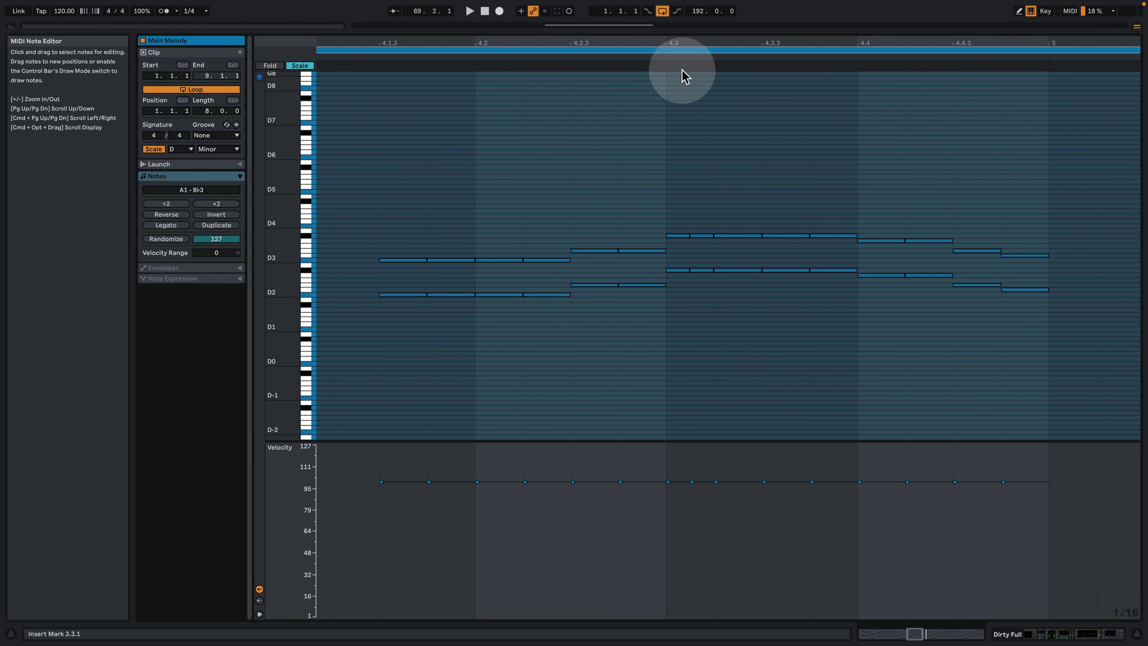
{"action": "left_click_drag", "start_coordinate": [698, 41], "coordinate": [684, 246]}
{"action": "right_click", "coordinate": [677, 346]}
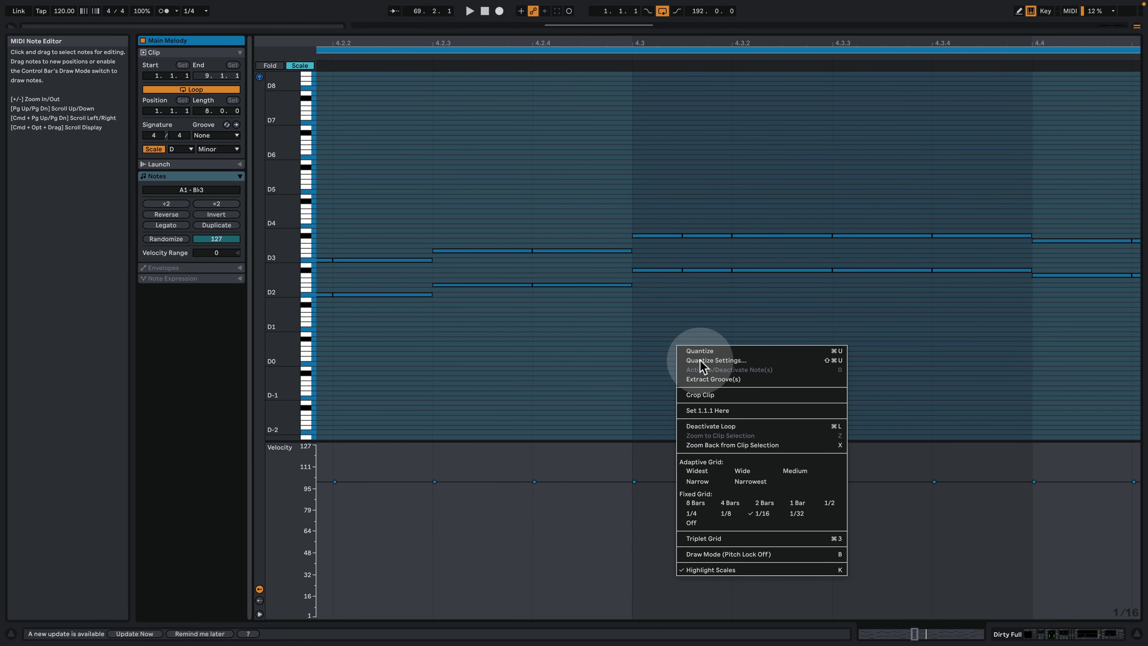
{"action": "left_click", "coordinate": [808, 299]}
{"action": "left_click_drag", "start_coordinate": [771, 329], "coordinate": [997, 192]}
{"action": "left_click_drag", "start_coordinate": [782, 167], "coordinate": [756, 269]}
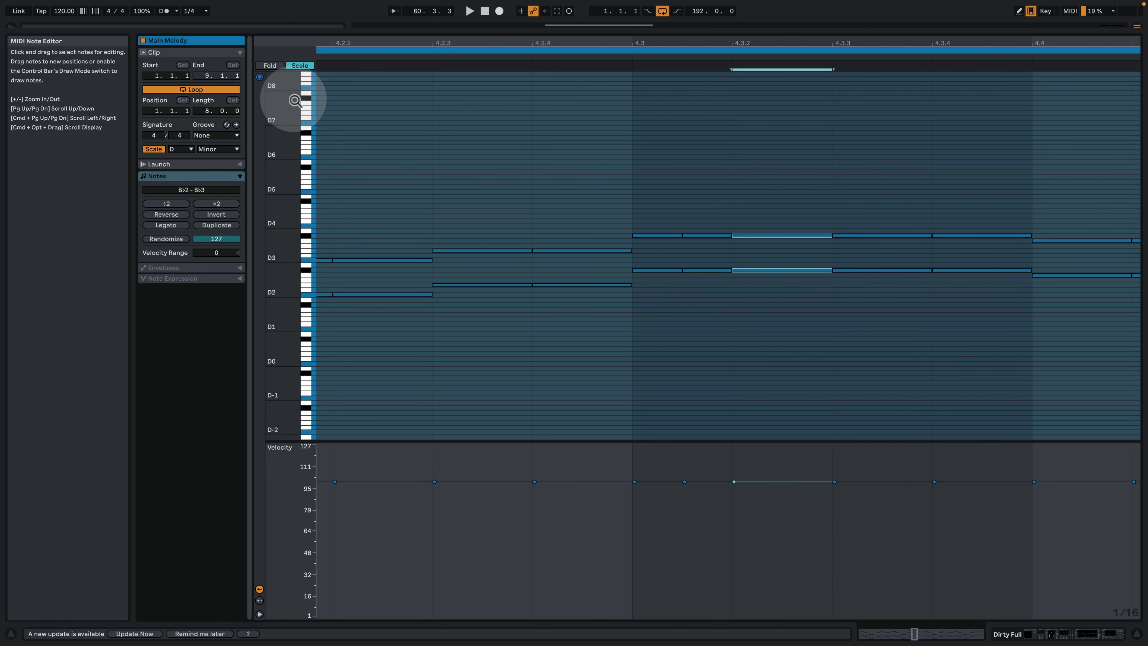
{"action": "left_click", "coordinate": [154, 149]}
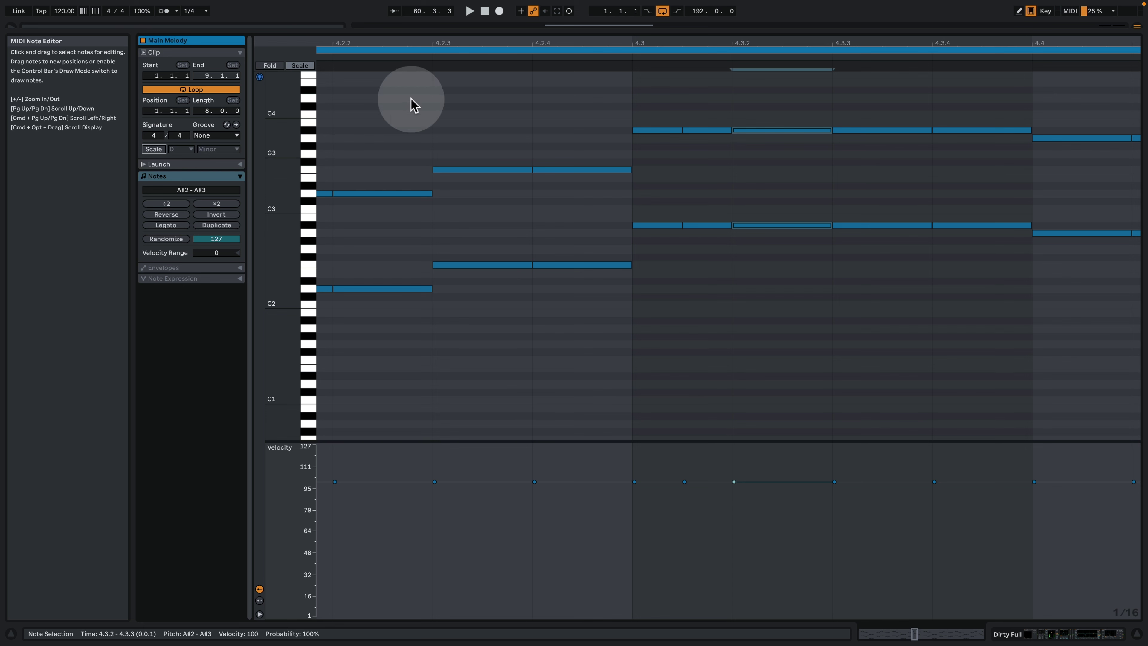
{"action": "left_click_drag", "start_coordinate": [629, 47], "coordinate": [649, 43]}
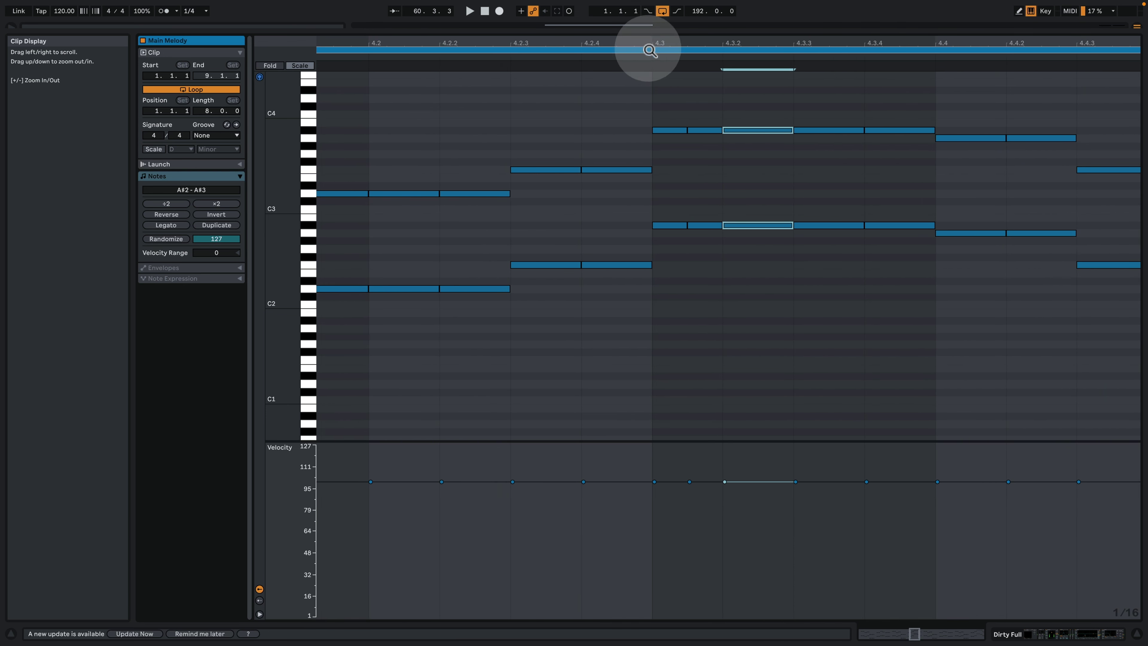
Examine the repeated A#2 and A#3 notes from 4.3.1 to 4.4.1 by selecting them with their note names readable
{"action": "left_click_drag", "start_coordinate": [531, 136], "coordinate": [522, 394]}
{"action": "left_click", "coordinate": [550, 225]}
{"action": "left_click_drag", "start_coordinate": [288, 241], "coordinate": [332, 342]}
{"action": "left_click_drag", "start_coordinate": [465, 201], "coordinate": [674, 486]}
{"action": "left_click_drag", "start_coordinate": [693, 119], "coordinate": [875, 402]}
{"action": "right_click", "coordinate": [781, 409]}
{"action": "left_click", "coordinate": [728, 375]}
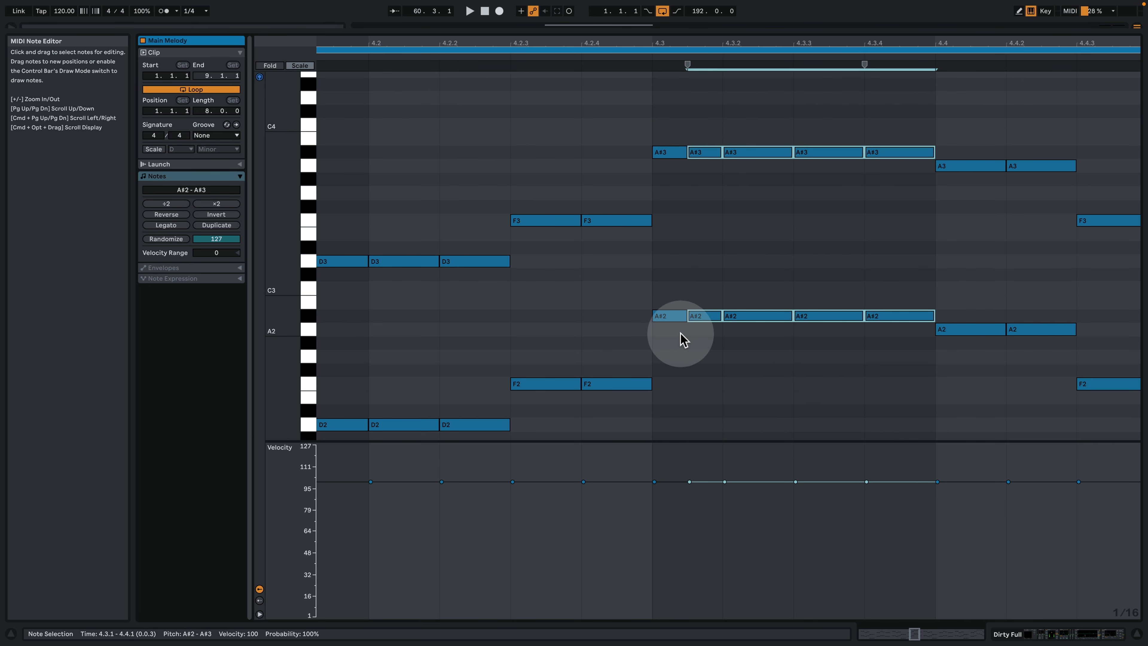
Select the short A#2 and A#3 notes between 4.3.1 and 4.3.2 and play that part of the melody
{"action": "left_click", "coordinate": [678, 357]}
{"action": "left_click_drag", "start_coordinate": [678, 358], "coordinate": [655, 136]}
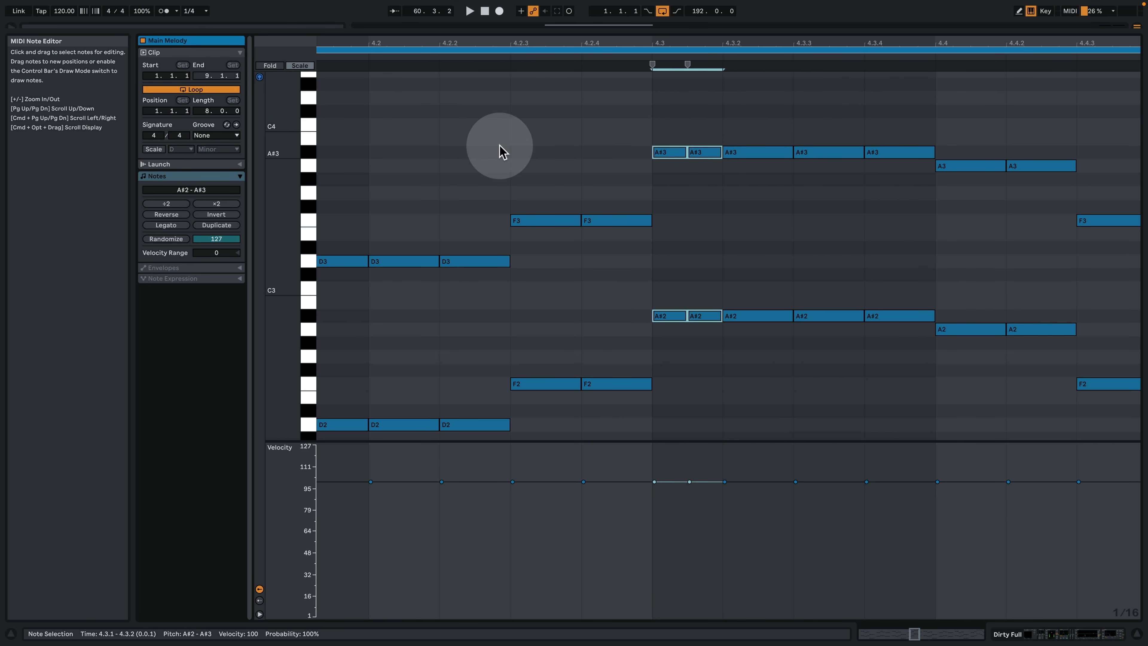
{"action": "left_click_drag", "start_coordinate": [551, 37], "coordinate": [802, 44]}
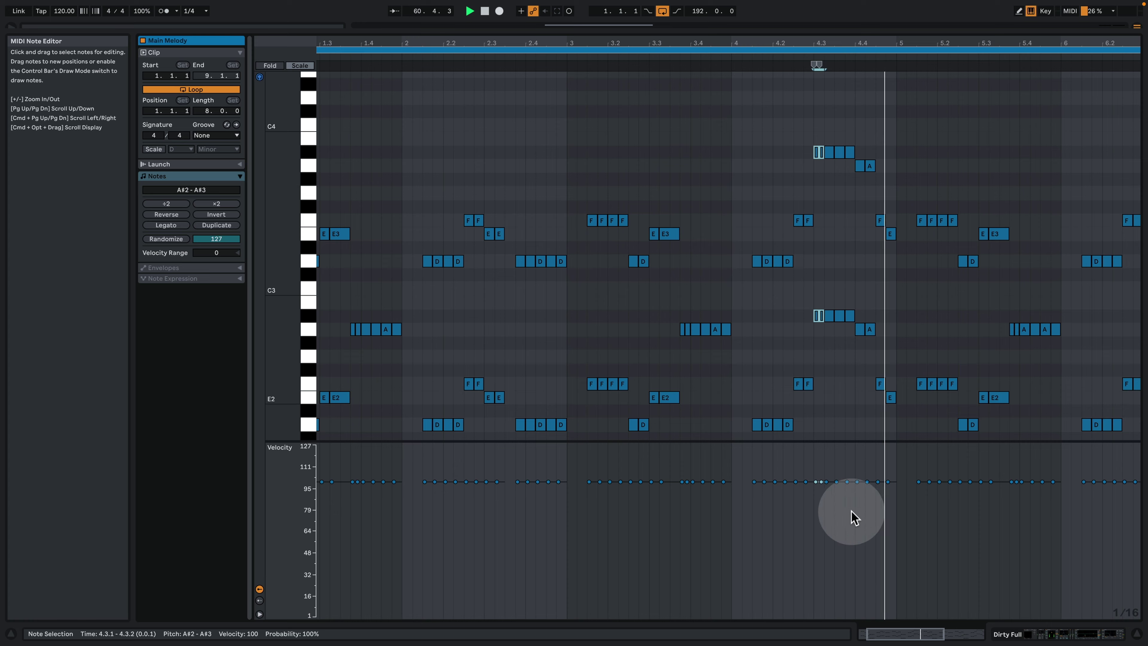
{"action": "key", "text": "space"}
Return to the arrangement, solo the Bassline alongside the Lead group and play from 57.1.1
{"action": "left_click", "coordinate": [1058, 633]}
{"action": "scroll", "coordinate": [697, 284], "scroll_direction": "up", "scroll_amount": 15}
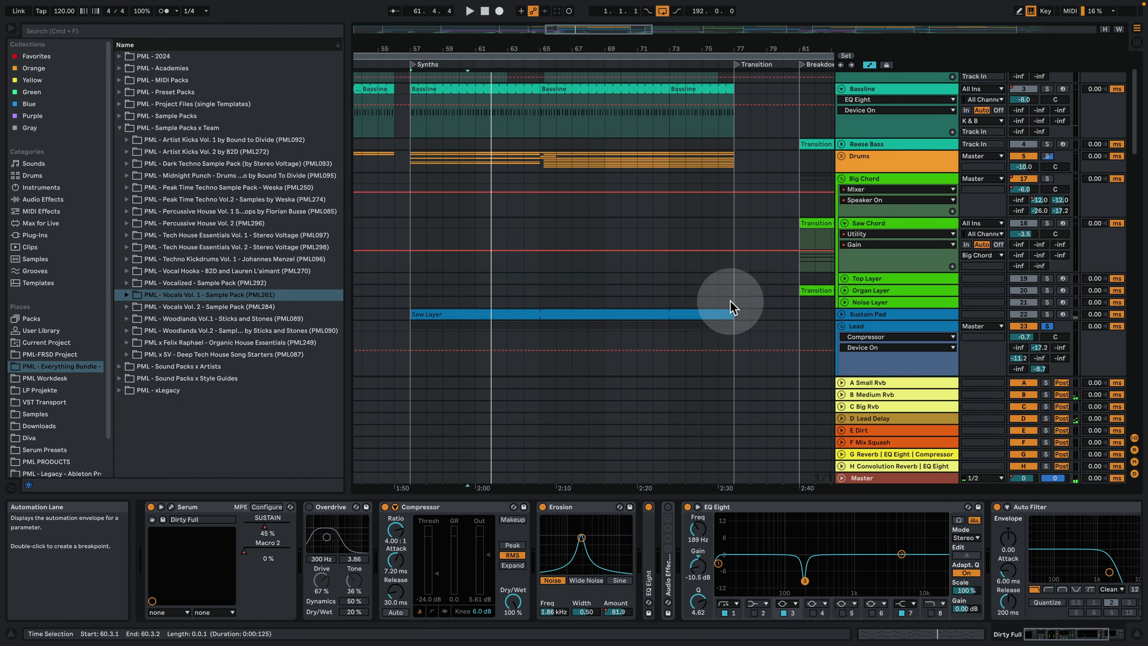
{"action": "left_click", "coordinate": [1047, 145]}
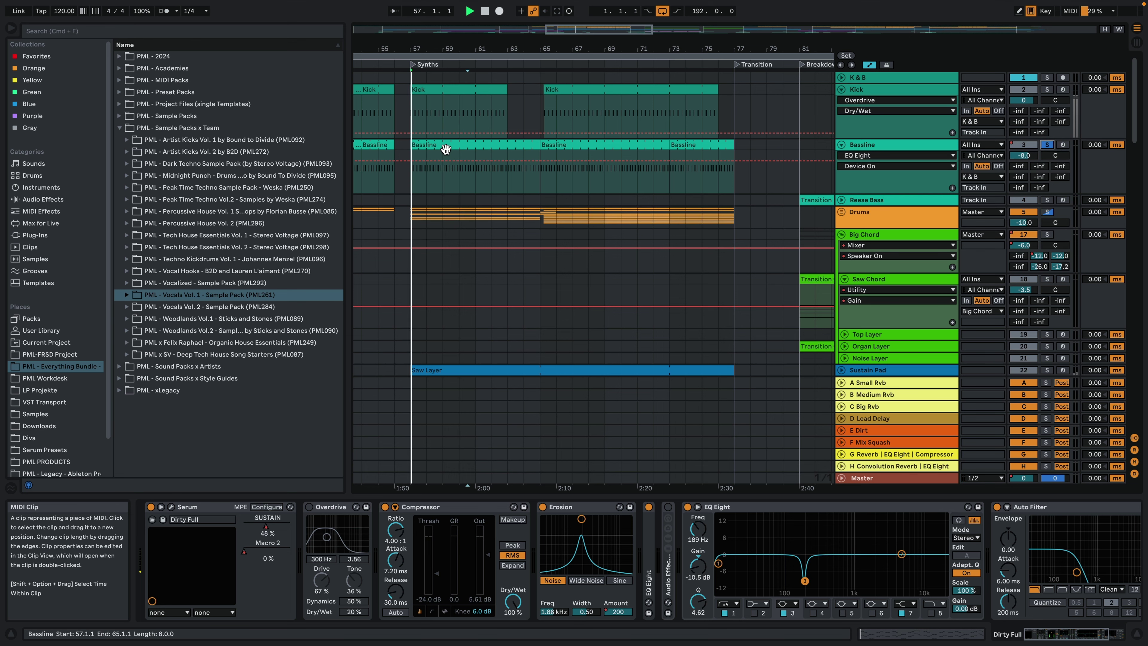
{"action": "left_click", "coordinate": [470, 176]}
Select Dirty Full's Main Melody clip at 57.1.1 and review the Dirty Full, Dirty High and Pluck layers during playback
{"action": "scroll", "coordinate": [512, 257], "scroll_direction": "down", "scroll_amount": 10}
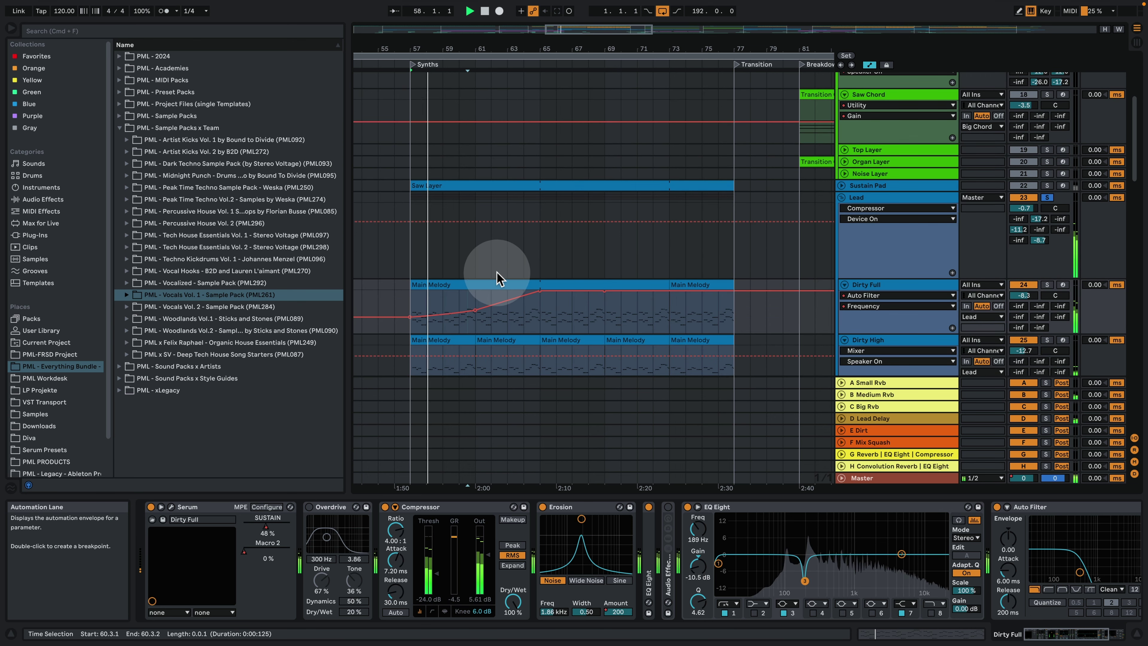
{"action": "scroll", "coordinate": [497, 273], "scroll_direction": "down", "scroll_amount": 1}
{"action": "left_click", "coordinate": [511, 276]}
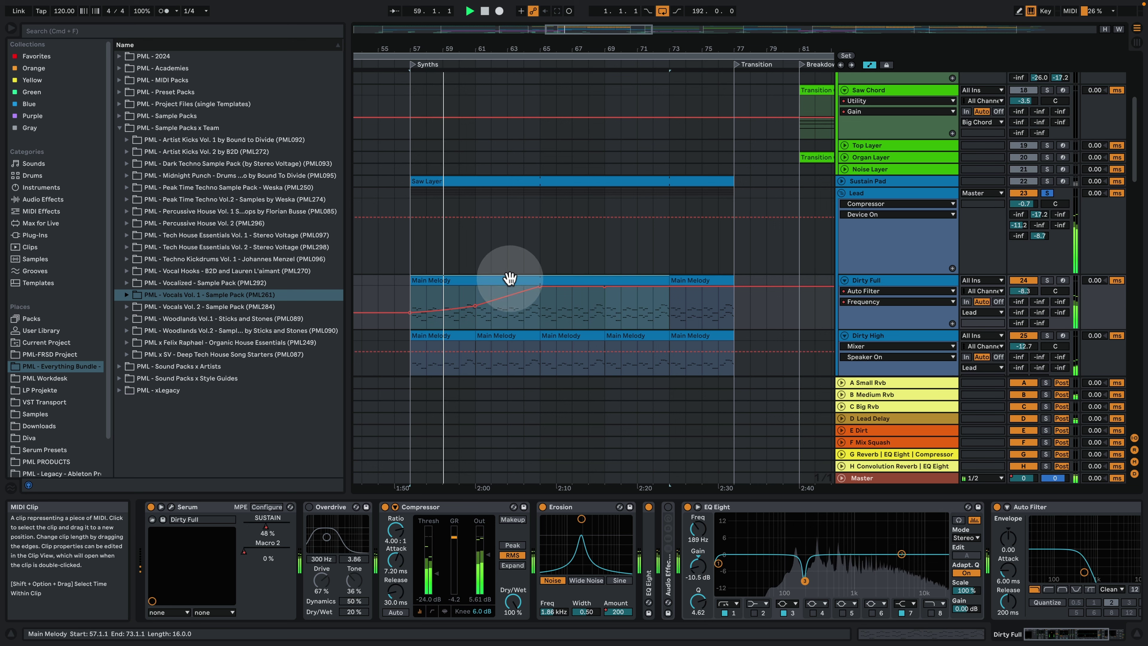
{"action": "scroll", "coordinate": [583, 266], "scroll_direction": "down", "scroll_amount": 5}
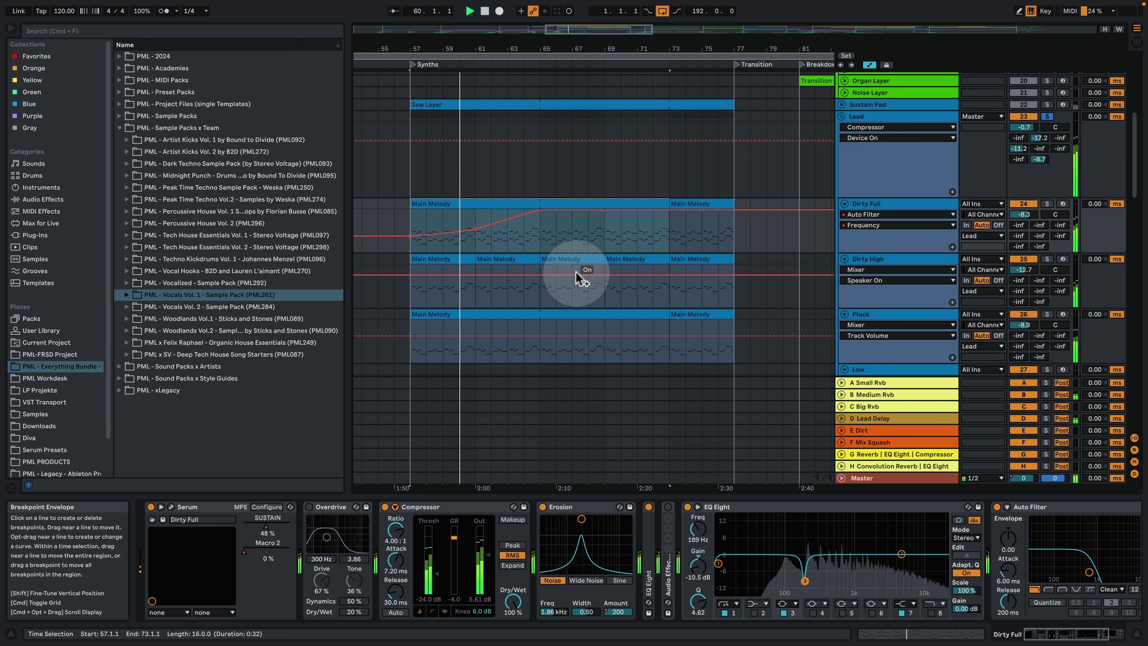
Solo Dirty Full, play it from 65.1.1 and examine its Serum oscillators and envelopes
{"action": "left_click", "coordinate": [1047, 204]}
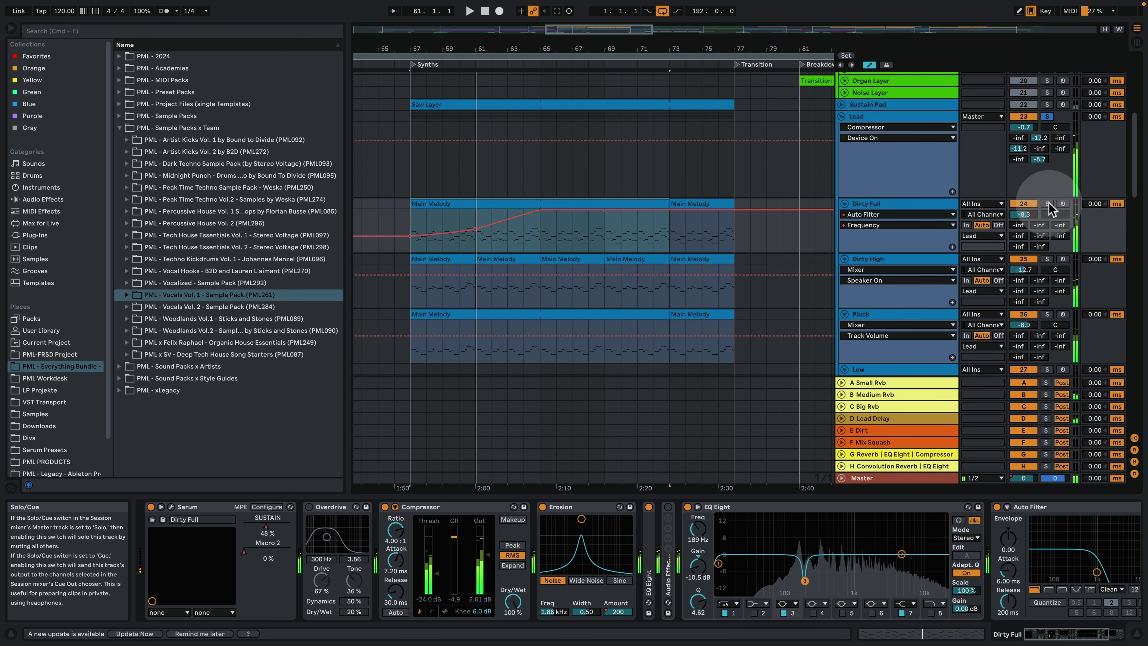
{"action": "left_click", "coordinate": [542, 241]}
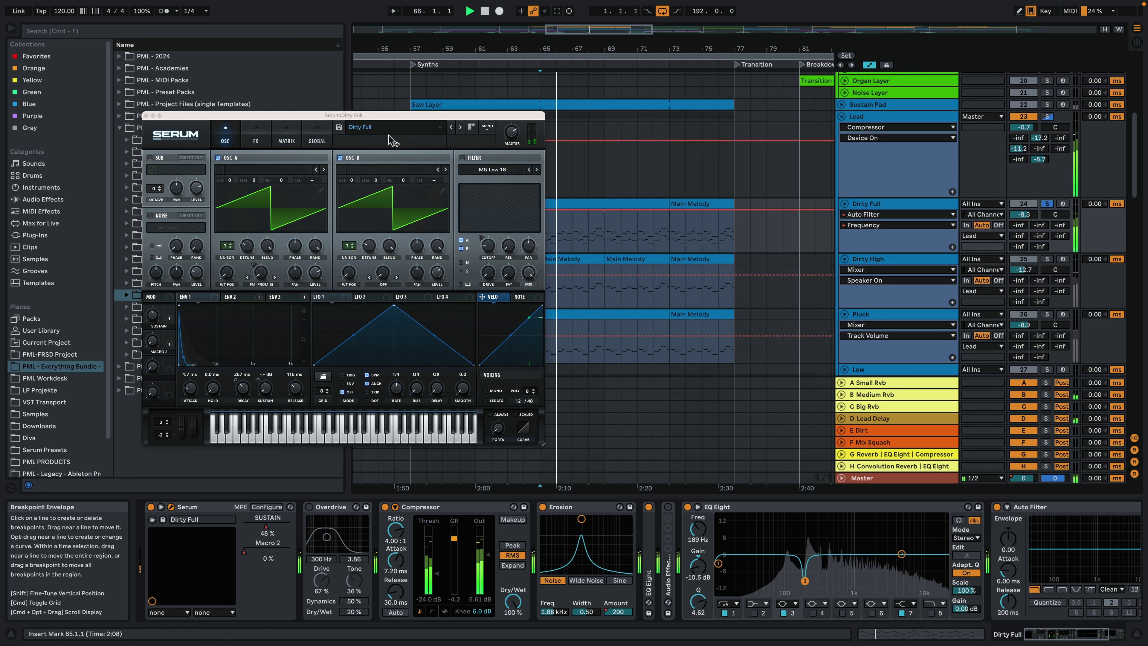
{"action": "left_click", "coordinate": [146, 115]}
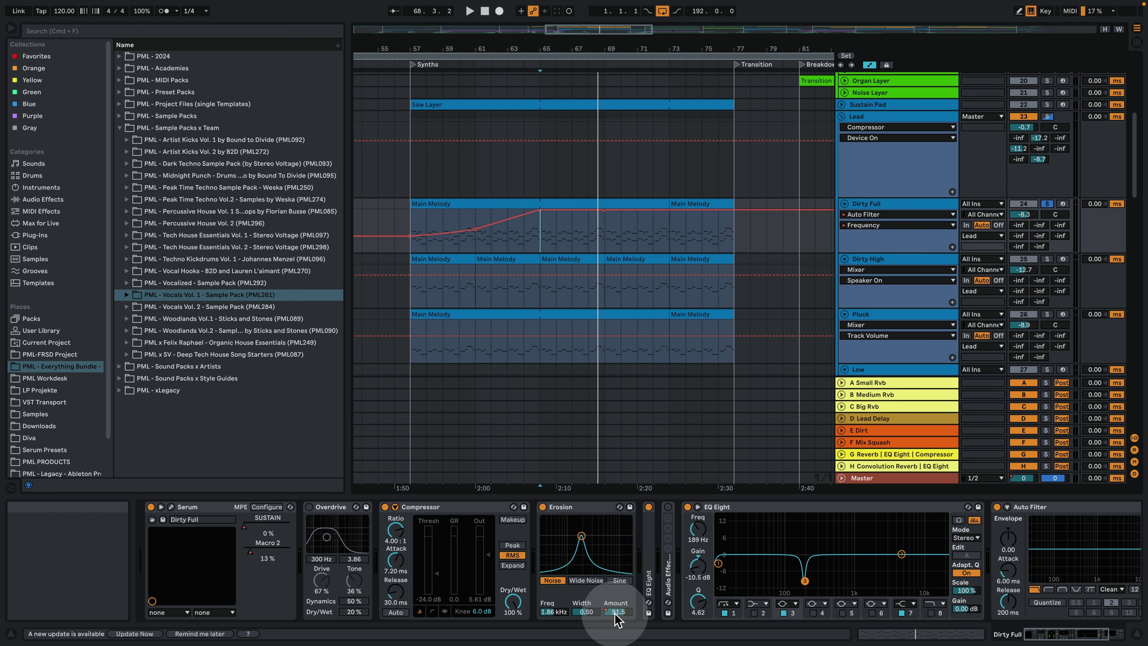
Compare Dirty Full's Erosion Amount at 0 and 200 during playback and re-enable its automation
{"action": "left_click_drag", "start_coordinate": [617, 612], "coordinate": [617, 643]}
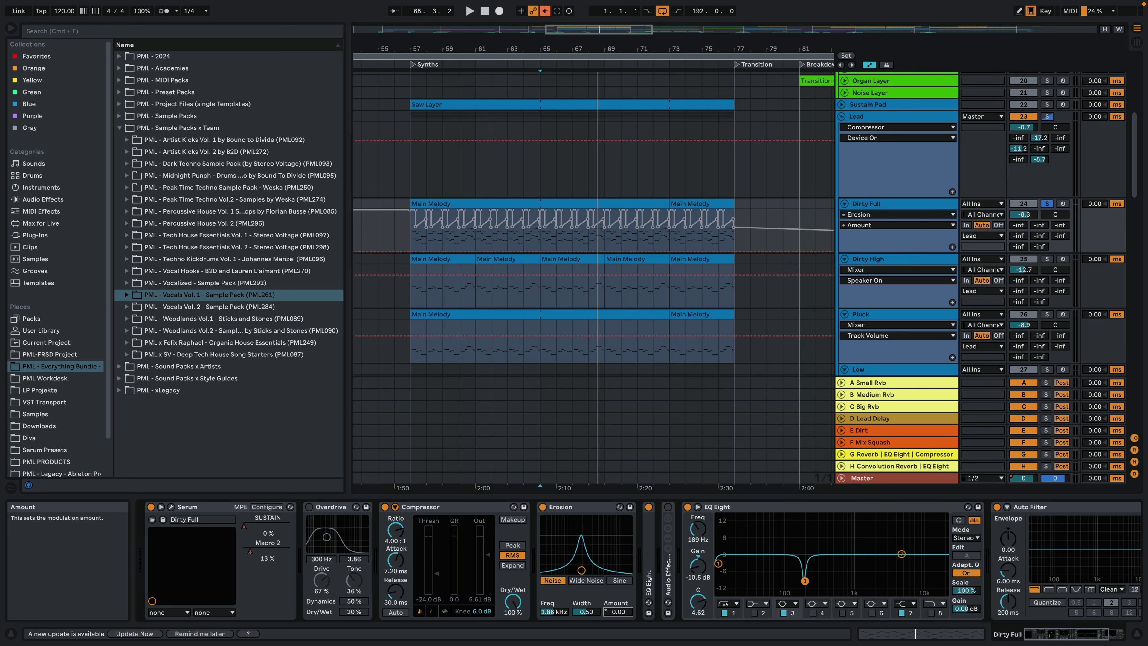
{"action": "key", "text": "space"}
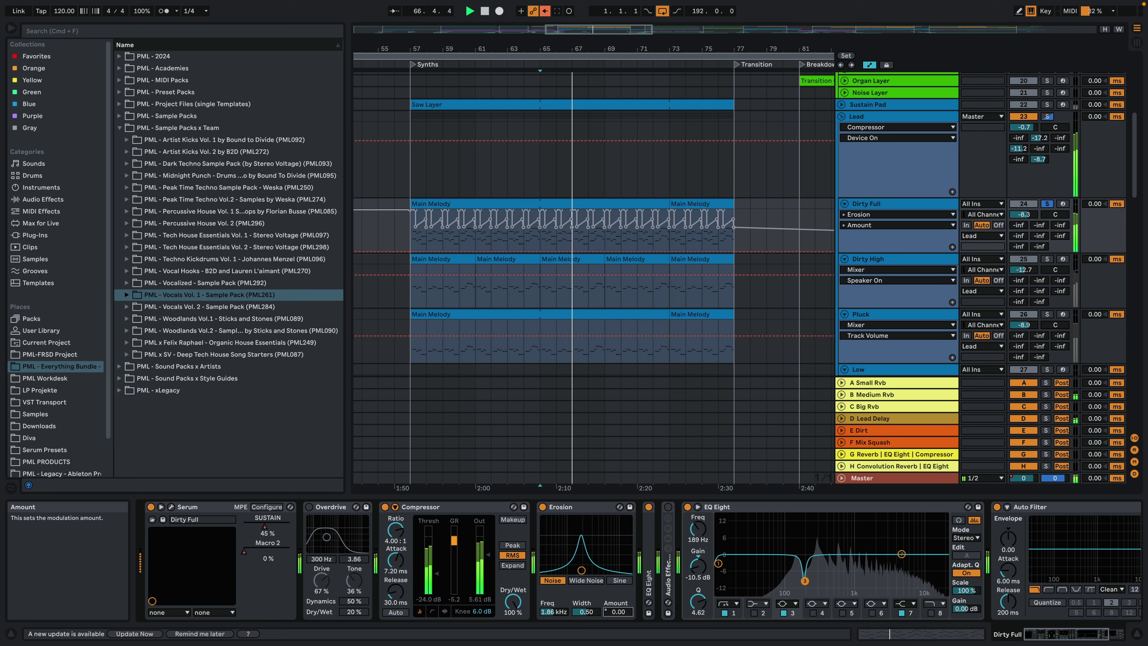
{"action": "left_click_drag", "start_coordinate": [618, 611], "coordinate": [618, 543]}
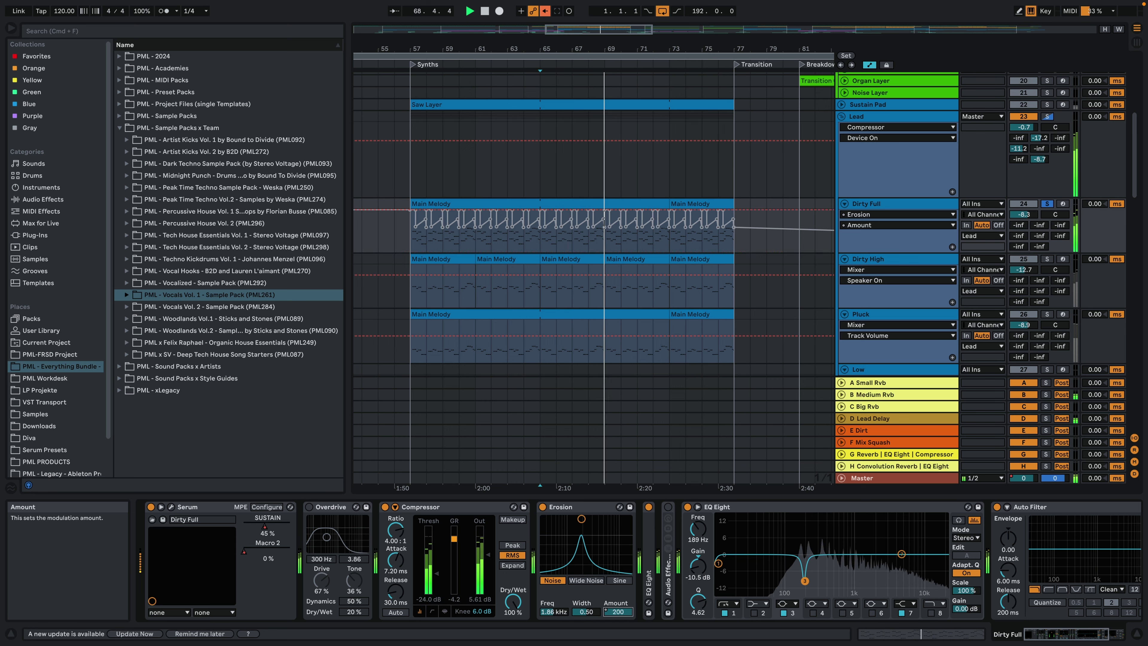
{"action": "left_click_drag", "start_coordinate": [618, 612], "coordinate": [618, 642]}
{"action": "key", "text": "space"}
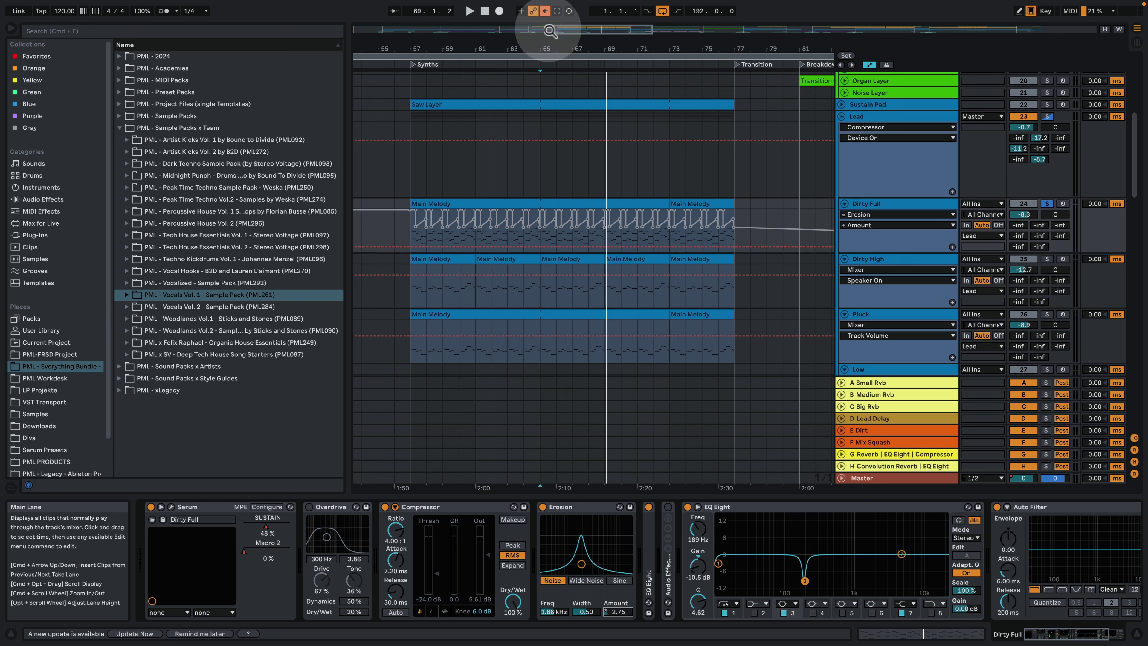
{"action": "left_click", "coordinate": [546, 18]}
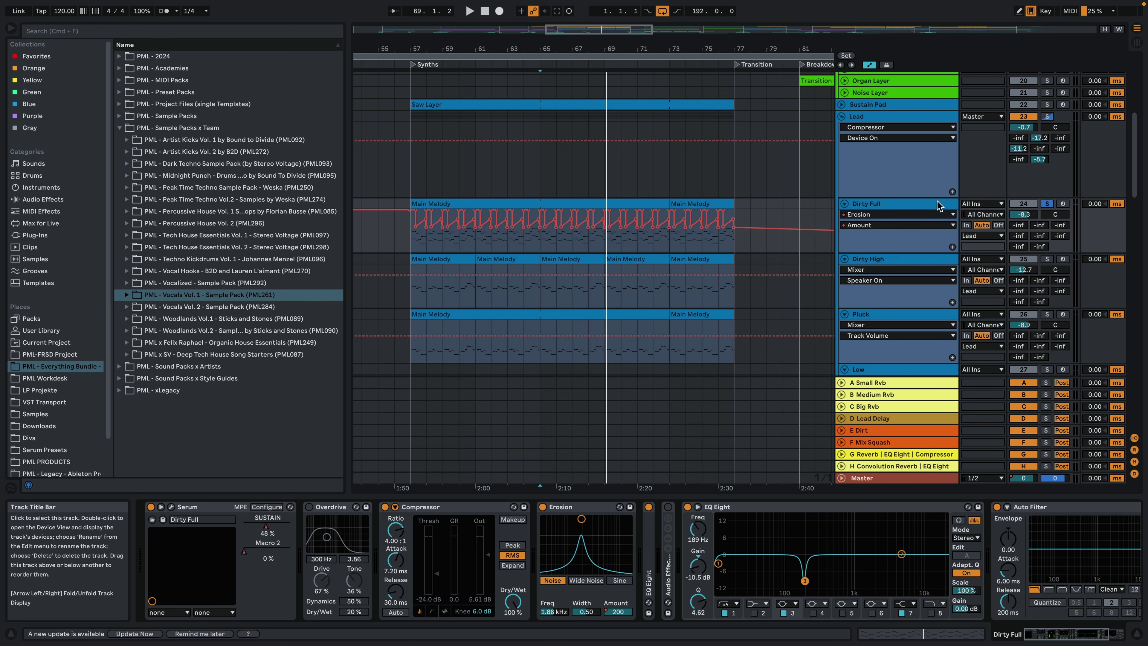
Solo Dirty High in place of Dirty Full, play from 65.1.1 and select its Main Melody clip there
{"action": "left_click", "coordinate": [905, 261]}
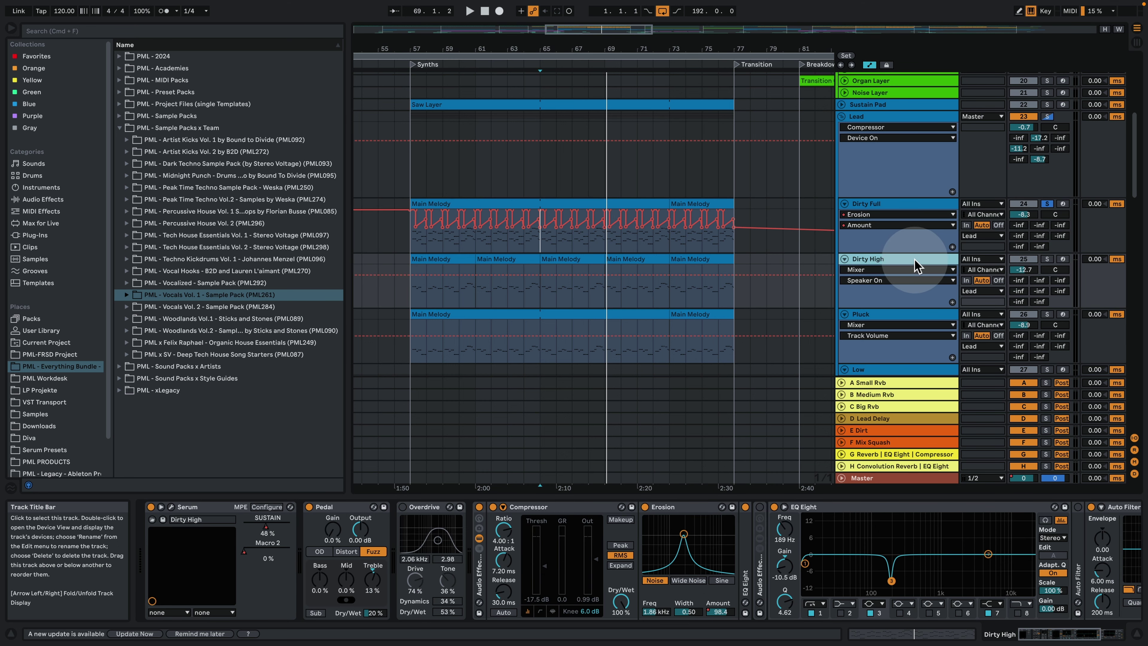
{"action": "left_click", "coordinate": [1047, 259]}
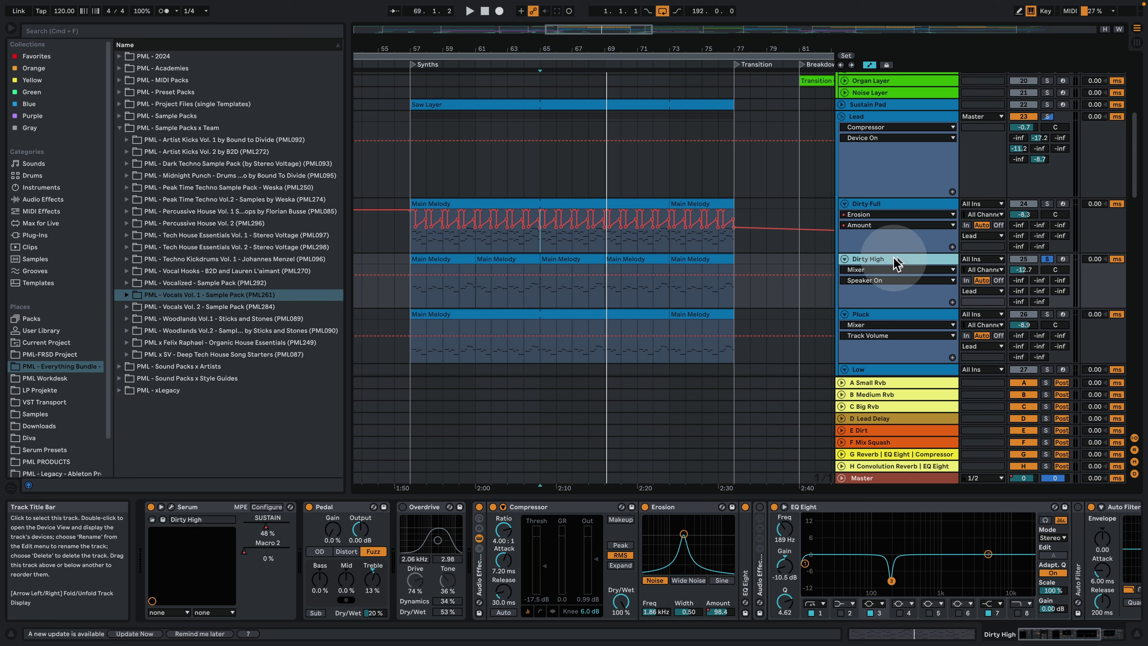
{"action": "key", "text": "space"}
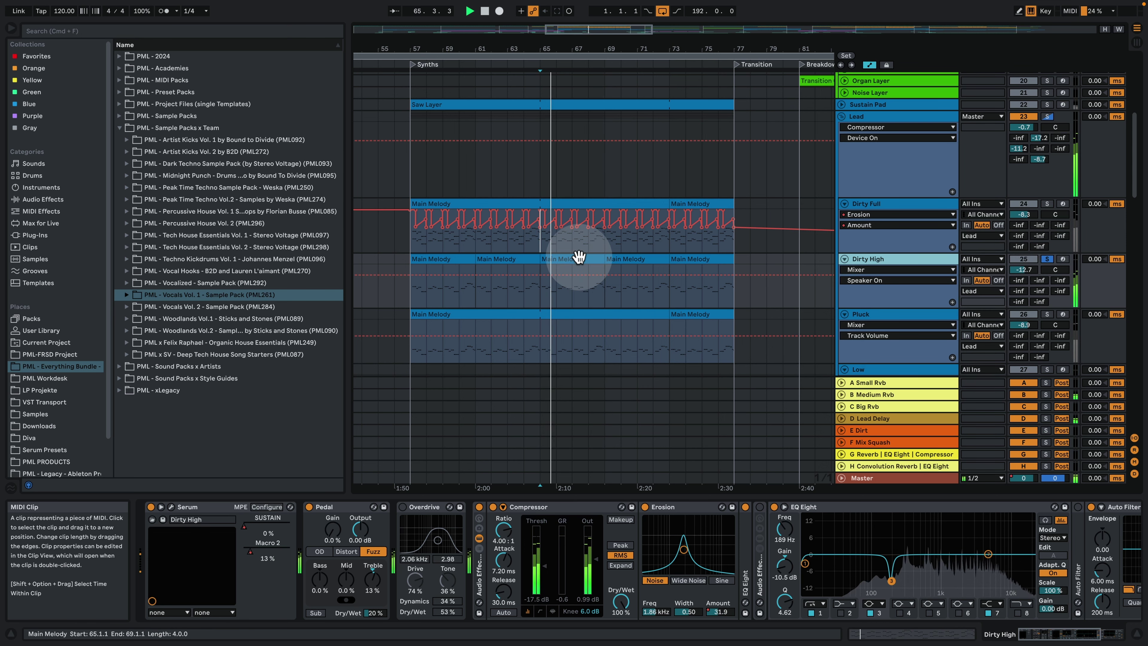
{"action": "left_click", "coordinate": [567, 260]}
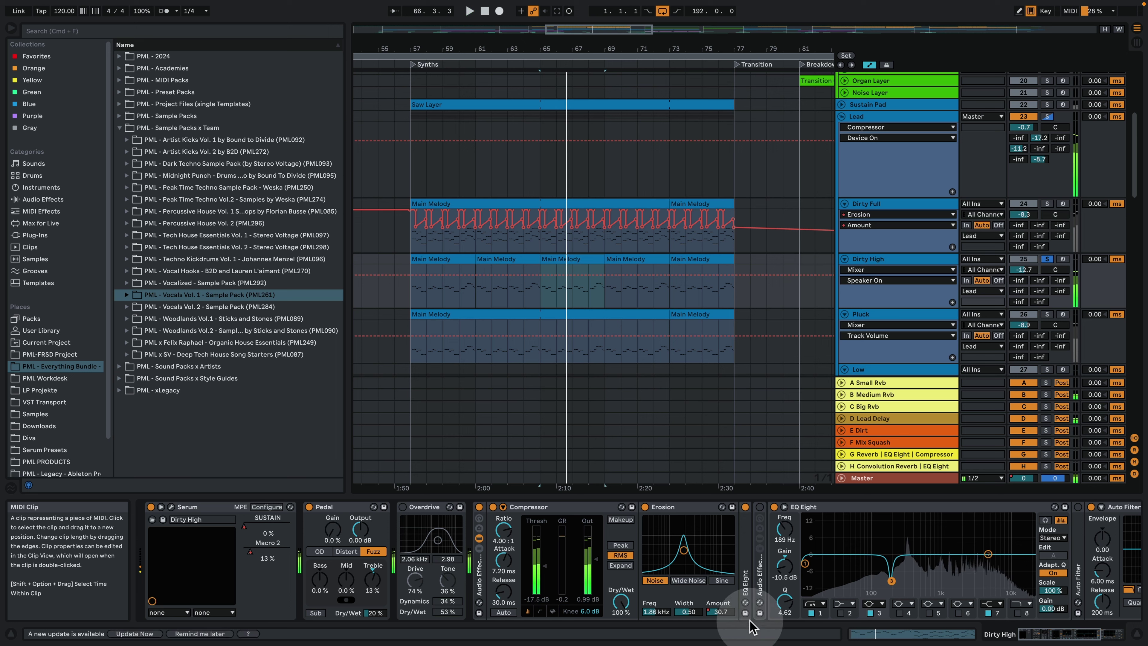
Compare Dirty High's sound with its Pedal bypassed and active during playback
{"action": "key", "text": "space"}
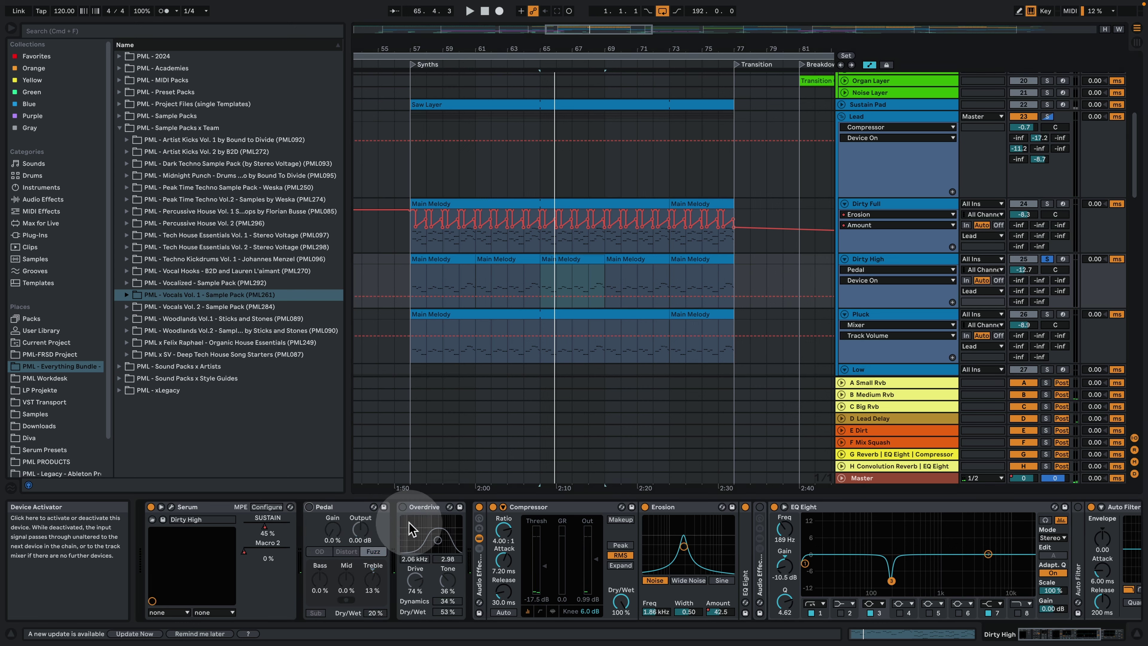
{"action": "key", "text": "space"}
{"action": "left_click", "coordinate": [310, 507]}
{"action": "left_click", "coordinate": [310, 507]}
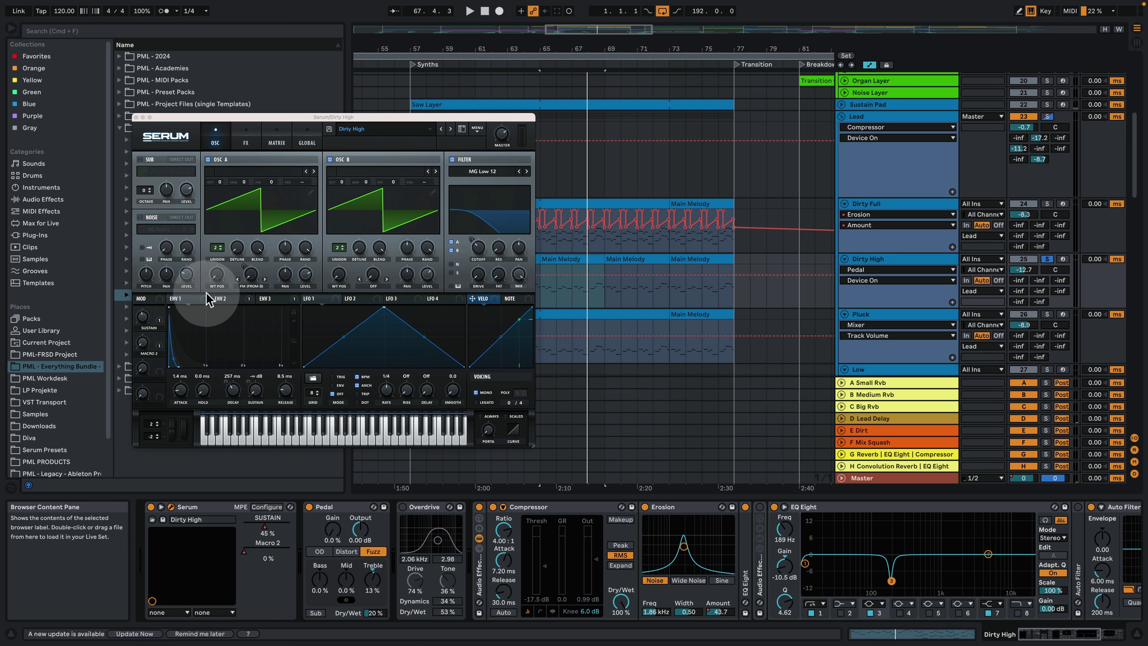
Examine Dirty High's Serum patch, checking its envelopes, its Compressor and Filter effects, and its oscillators during playback
{"action": "left_click", "coordinate": [226, 299]}
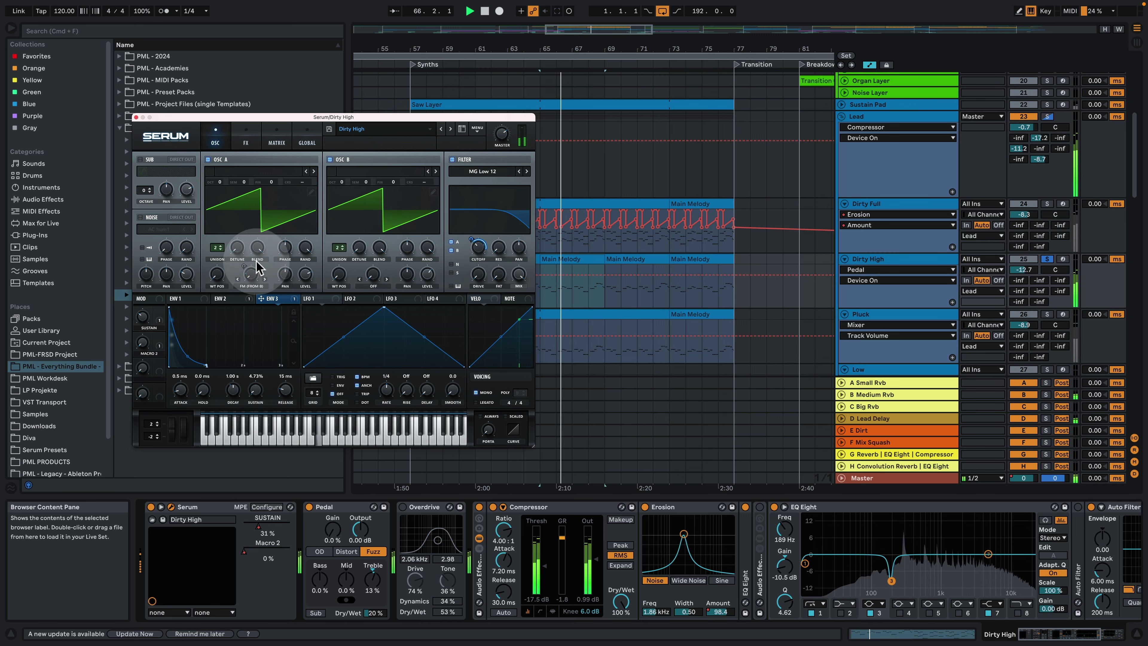
{"action": "left_click", "coordinate": [173, 300]}
{"action": "left_click", "coordinate": [246, 140]}
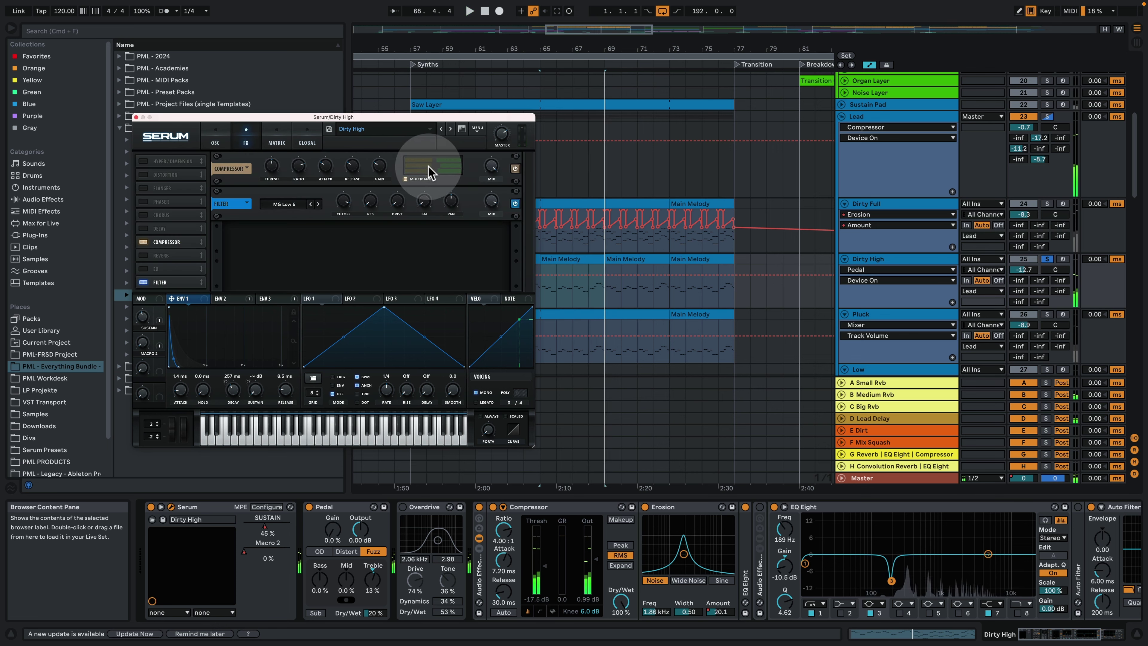
{"action": "left_click", "coordinate": [516, 168]}
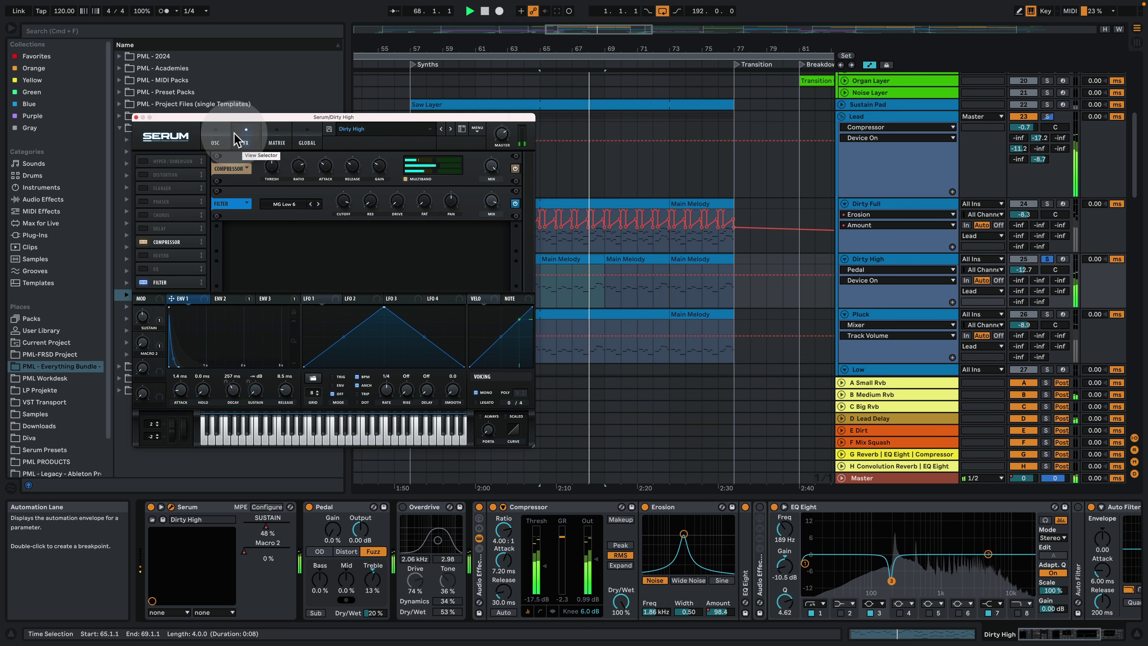
{"action": "left_click", "coordinate": [217, 133]}
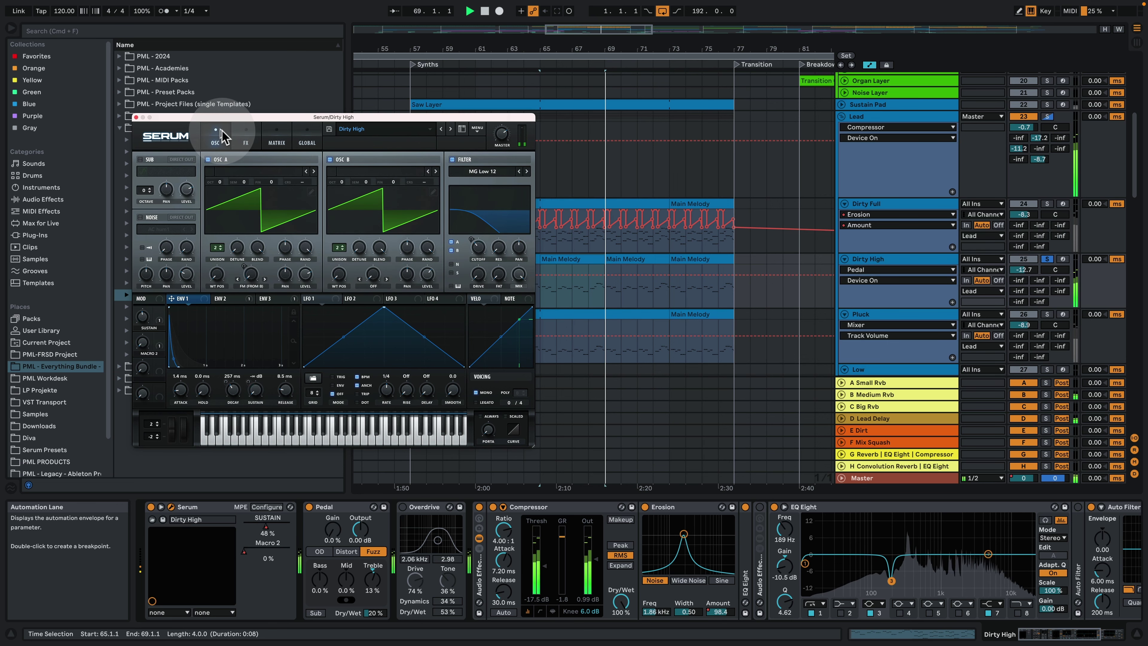
{"action": "left_click", "coordinate": [136, 118]}
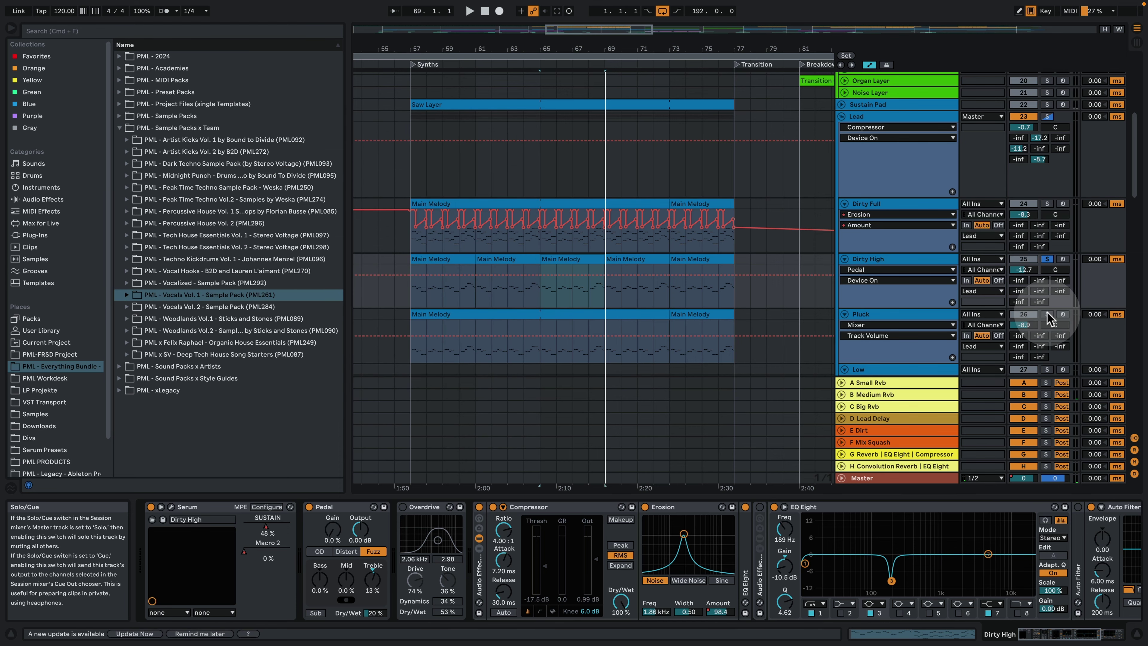
Solo Pluck in place of Dirty High, show Pluck's devices and play it from 65.1.1
{"action": "left_click", "coordinate": [1103, 635]}
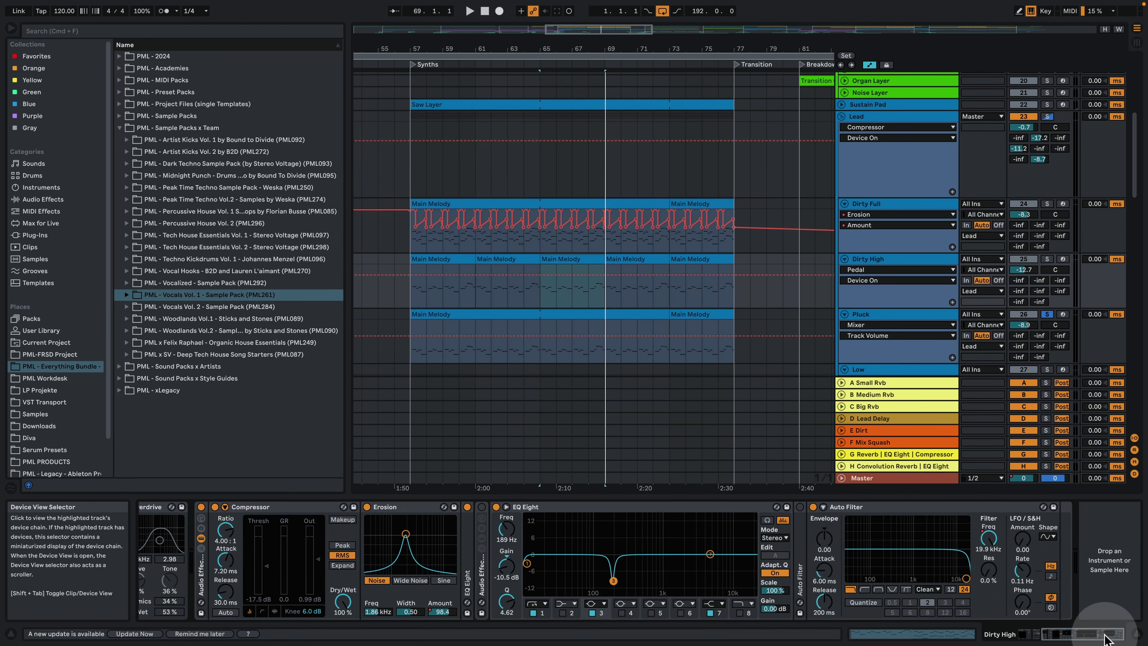
{"action": "left_click", "coordinate": [1037, 635]}
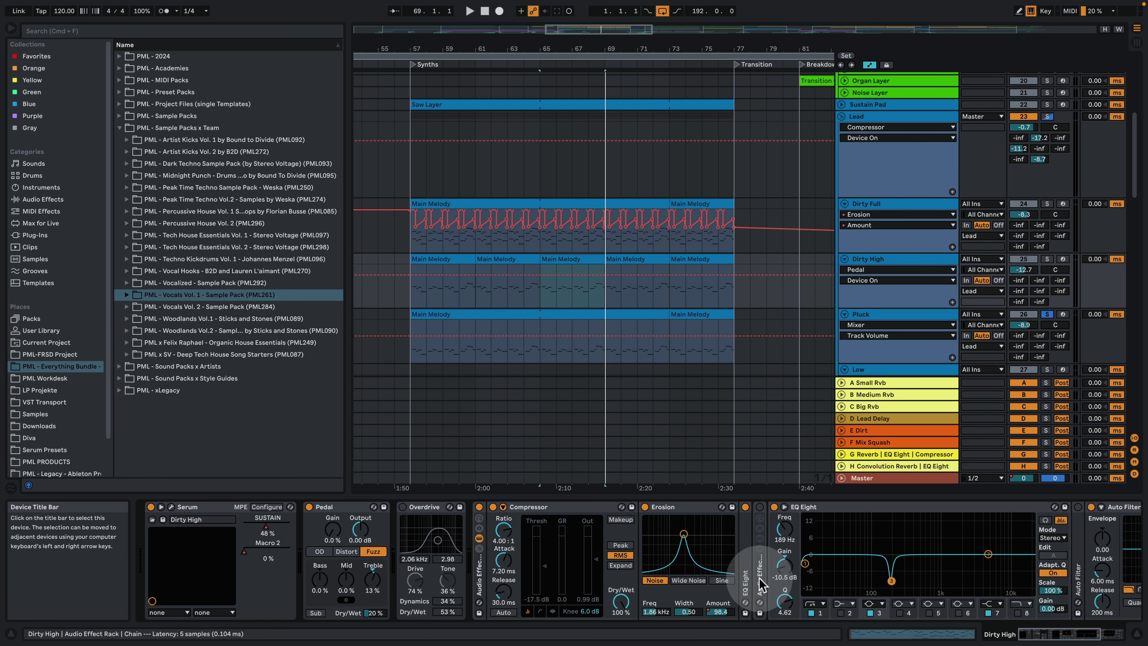
{"action": "left_click", "coordinate": [935, 318]}
{"action": "left_click", "coordinate": [541, 323]}
{"action": "key", "text": "space"}
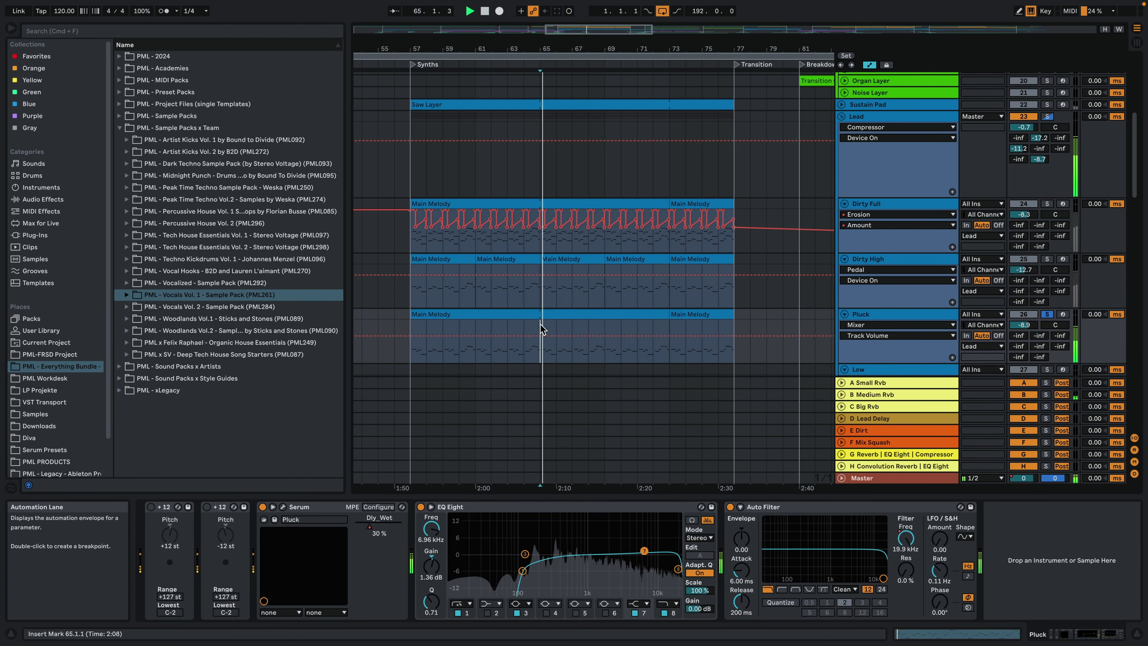
Open Pluck's Serum patch and examine its saw oscillators and the filter type in its effects
{"action": "scroll", "coordinate": [584, 277], "scroll_direction": "down", "scroll_amount": 2}
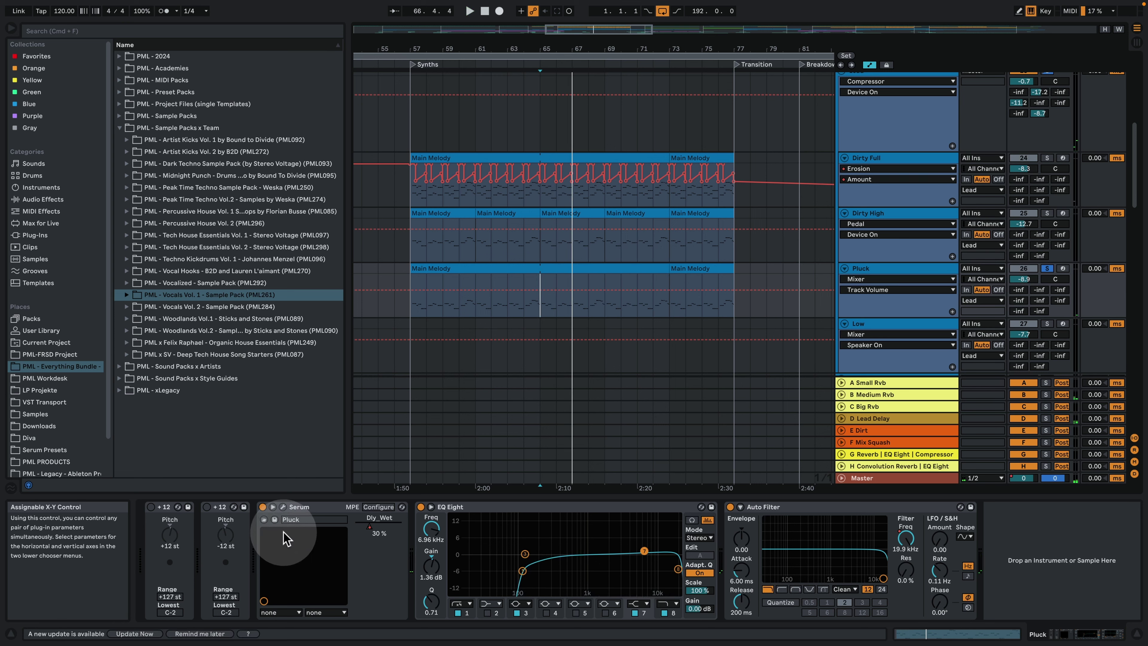
{"action": "left_click", "coordinate": [297, 523]}
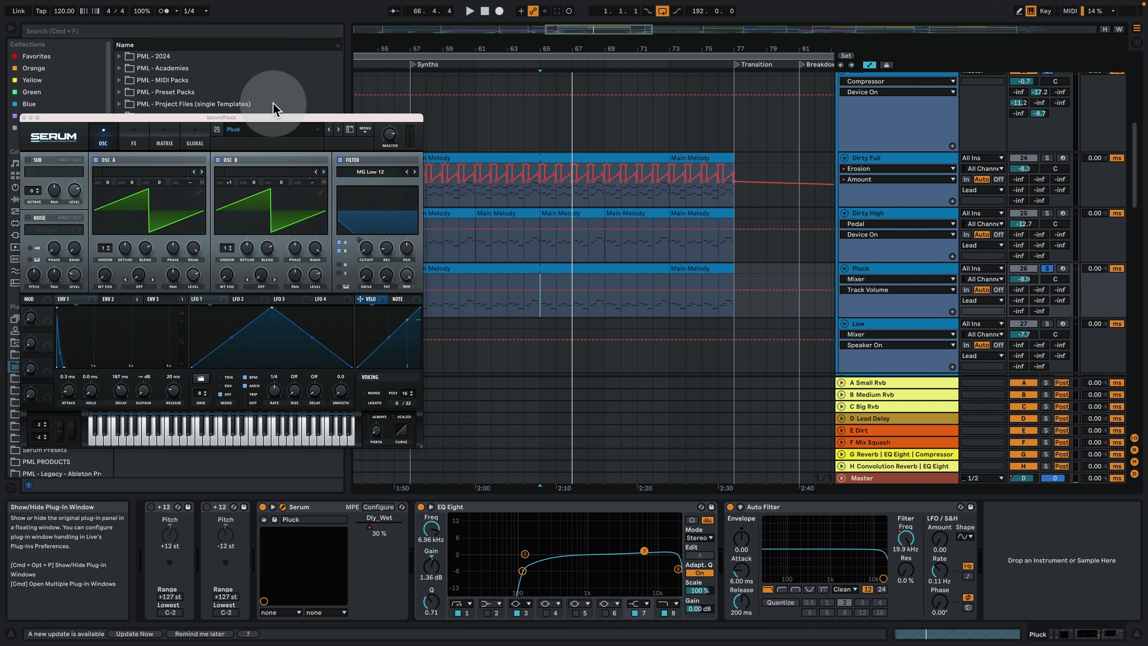
{"action": "left_click_drag", "start_coordinate": [247, 121], "coordinate": [493, 163]}
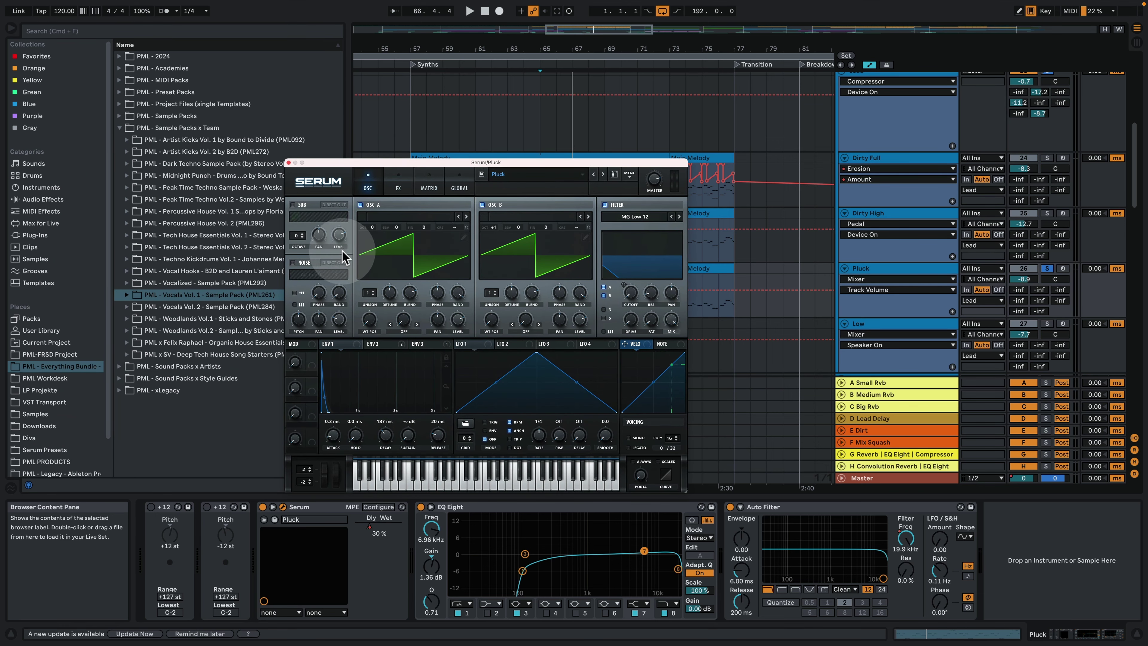
{"action": "left_click", "coordinate": [395, 186]}
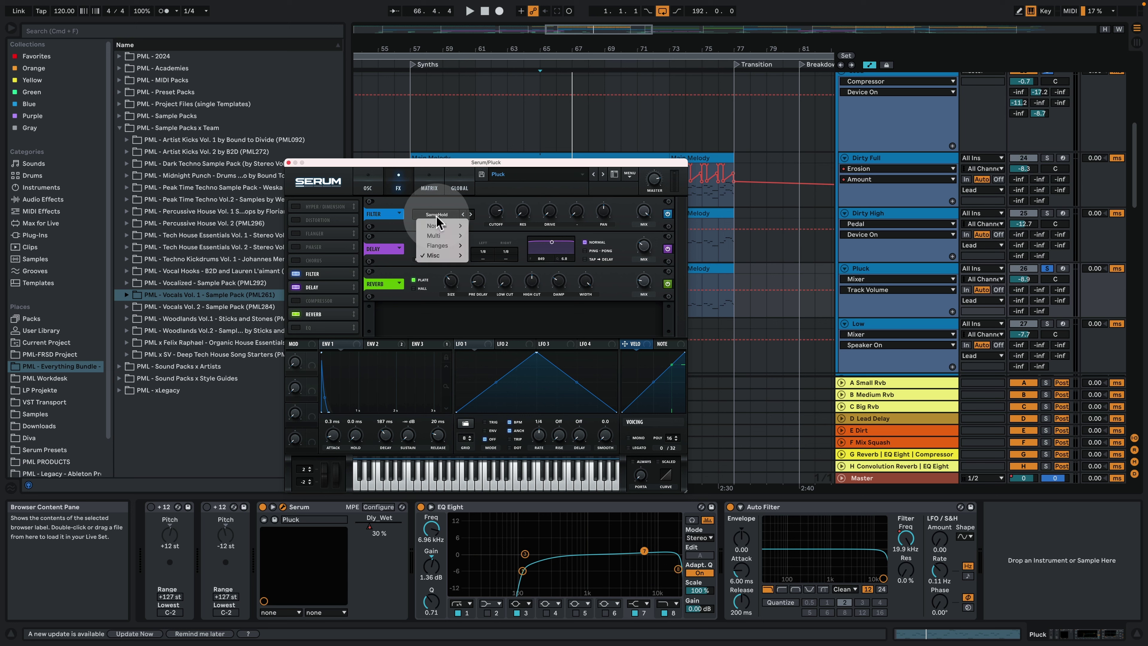
Compare Pluck's sound with Serum's SampHold effect filter bypassed and active during playback
{"action": "key", "text": "space"}
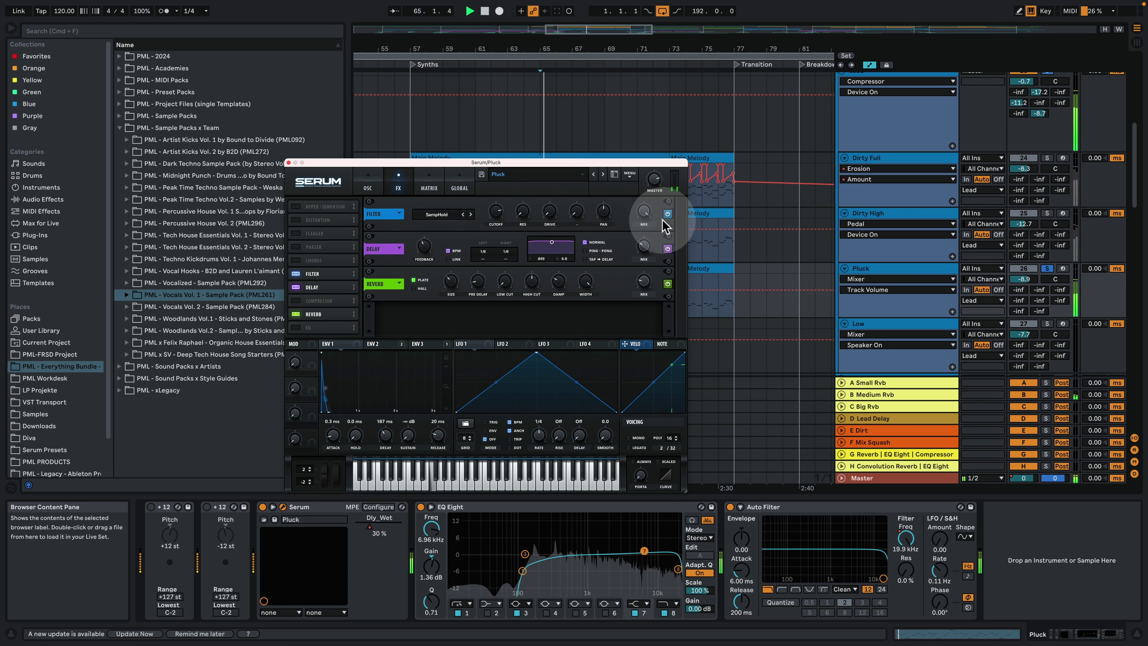
{"action": "left_click", "coordinate": [668, 214]}
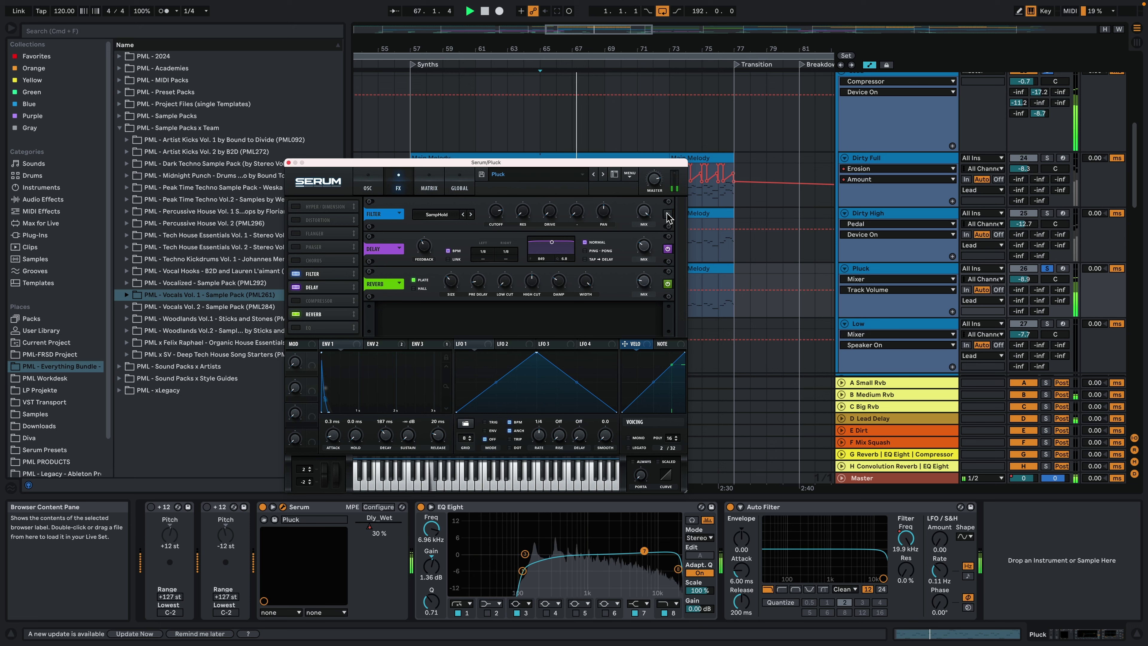
{"action": "left_click", "coordinate": [668, 214]}
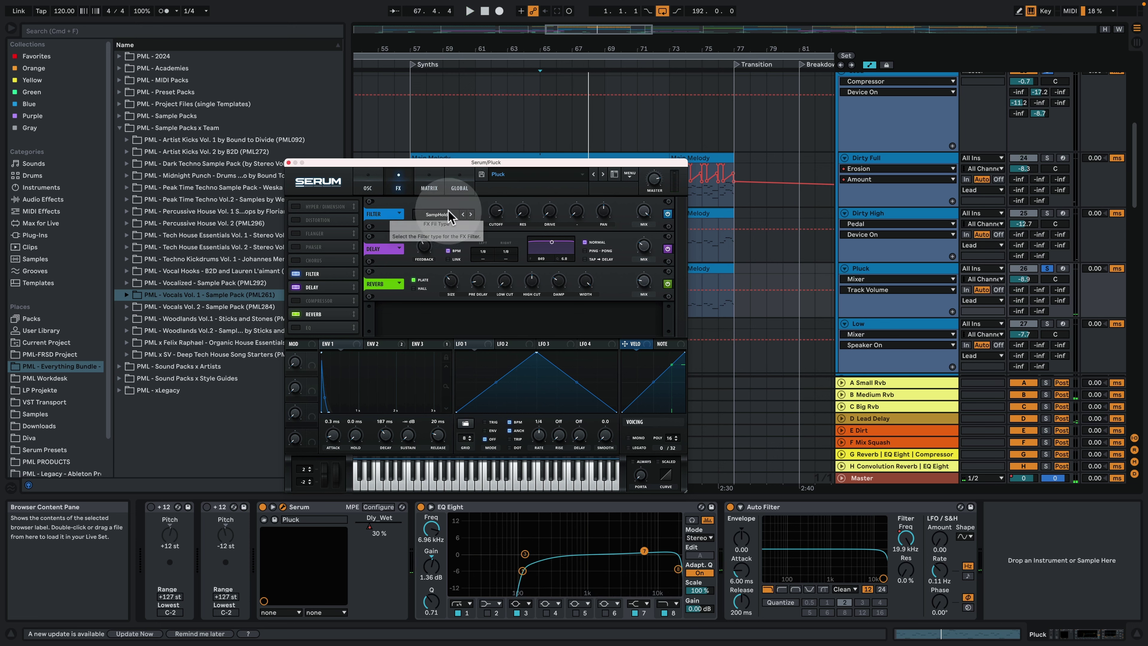
{"action": "left_click", "coordinate": [668, 212]}
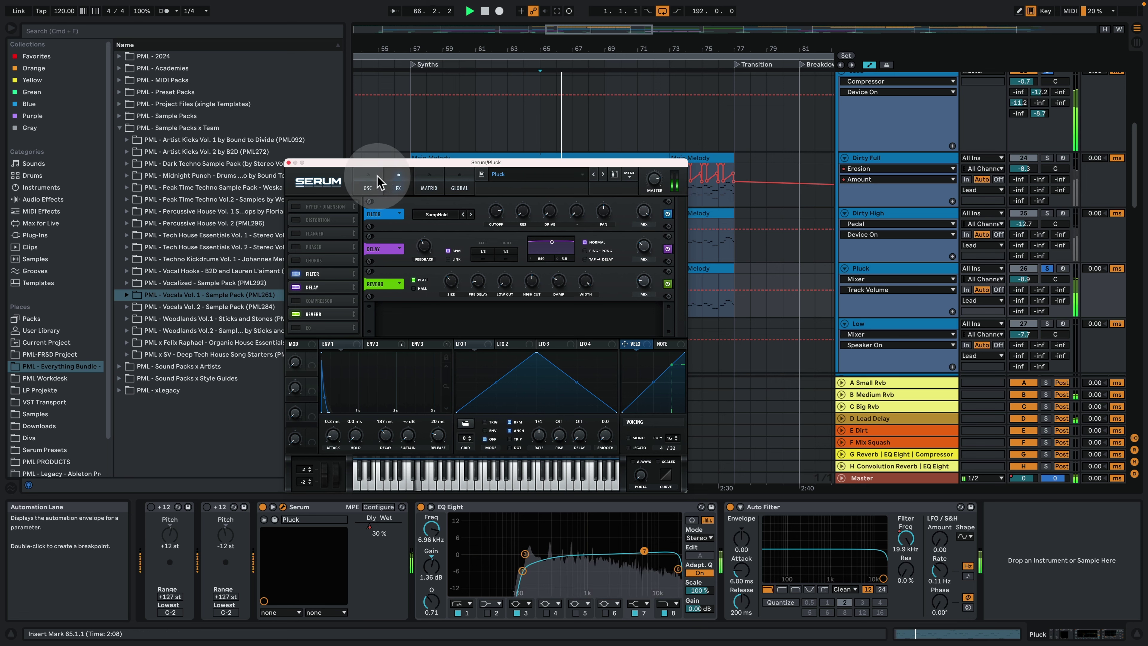
Show the Pluck patch's oscillators, audition Dirty High soloed in place of Pluck, and close Serum
{"action": "left_click", "coordinate": [371, 180]}
{"action": "left_click", "coordinate": [1014, 272]}
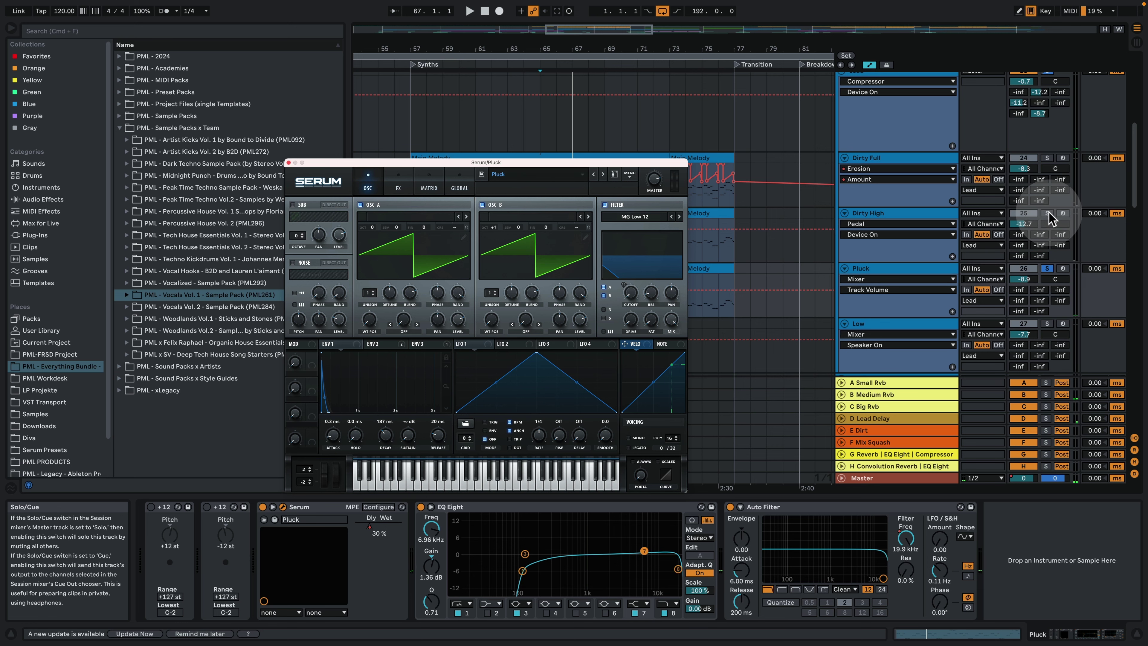
{"action": "key", "text": "space"}
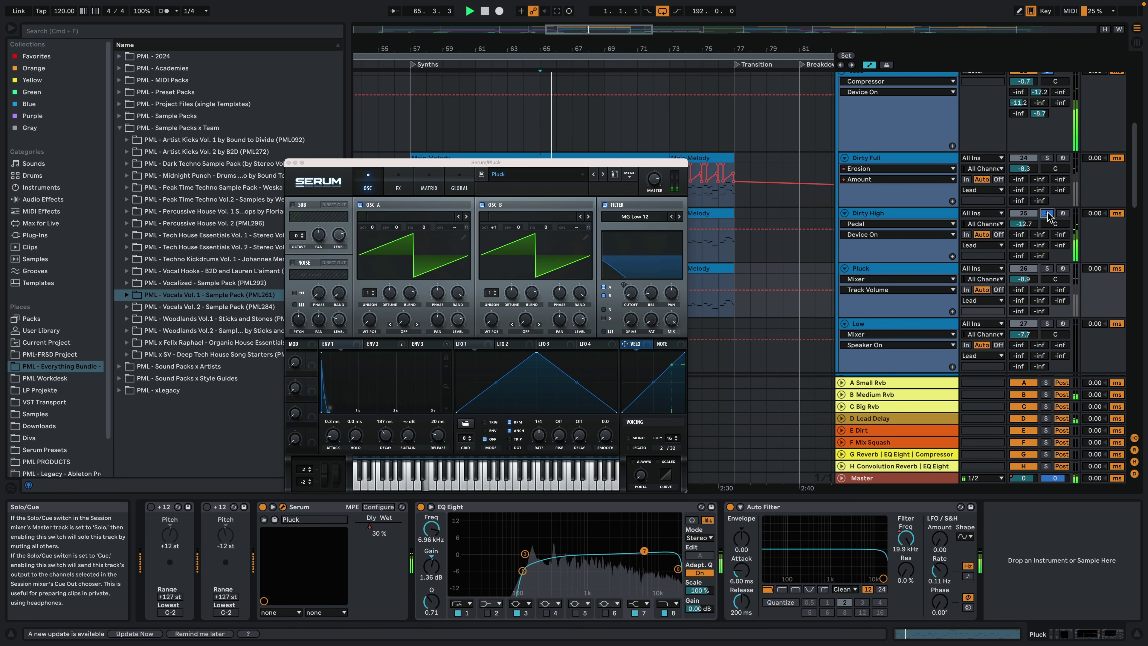
{"action": "left_click", "coordinate": [288, 163]}
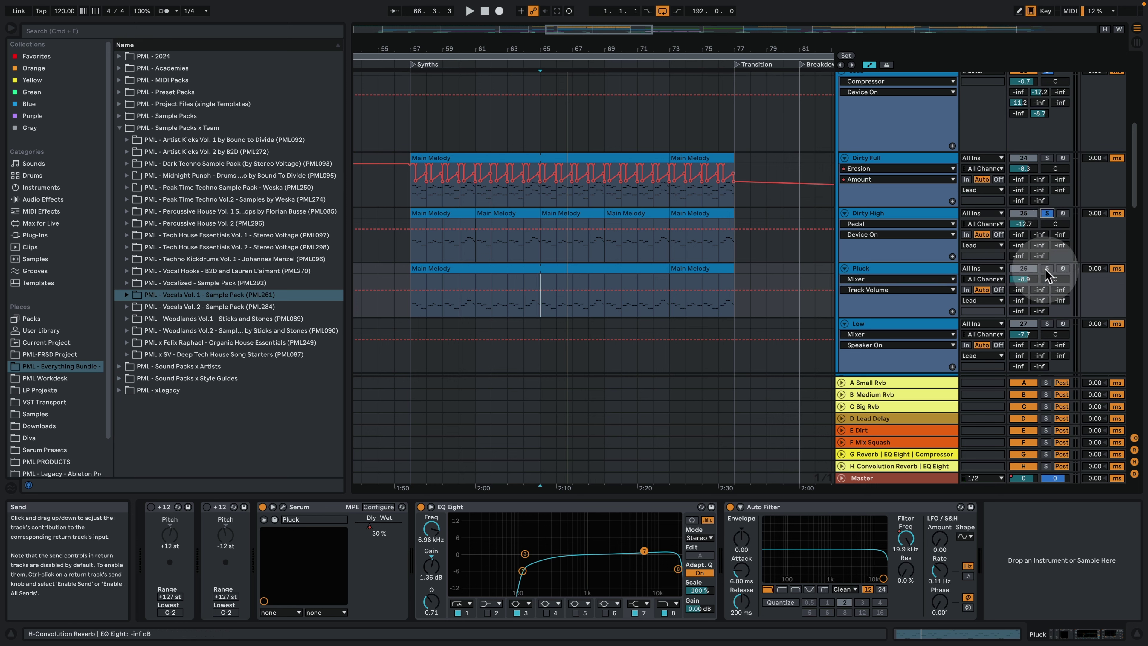
Solo Dirty Full, Dirty High and Pluck together, play them from 65.1.1 and hide the device view
{"action": "left_click", "coordinate": [1047, 157]}
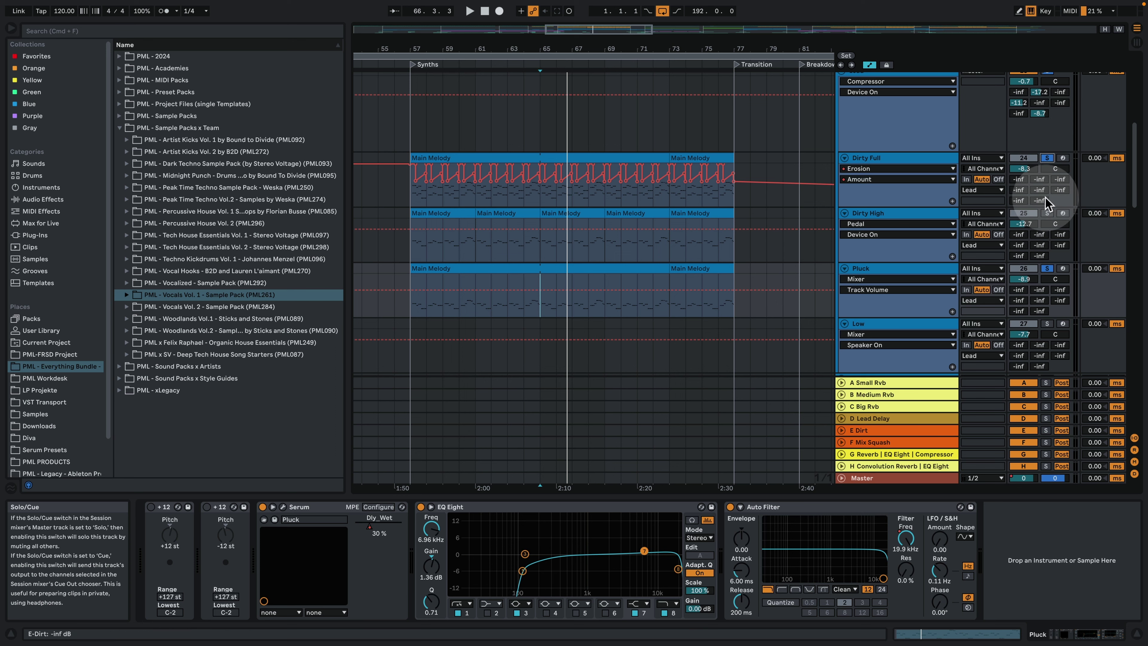
{"action": "left_click", "coordinate": [1048, 214]}
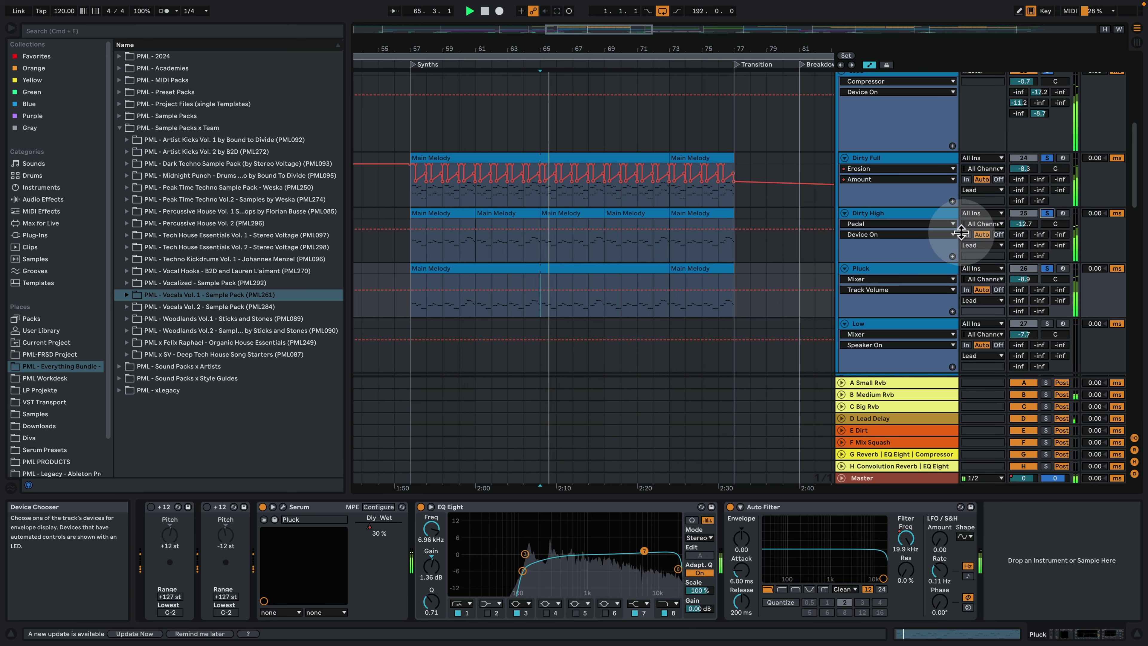
{"action": "left_click", "coordinate": [1137, 633]}
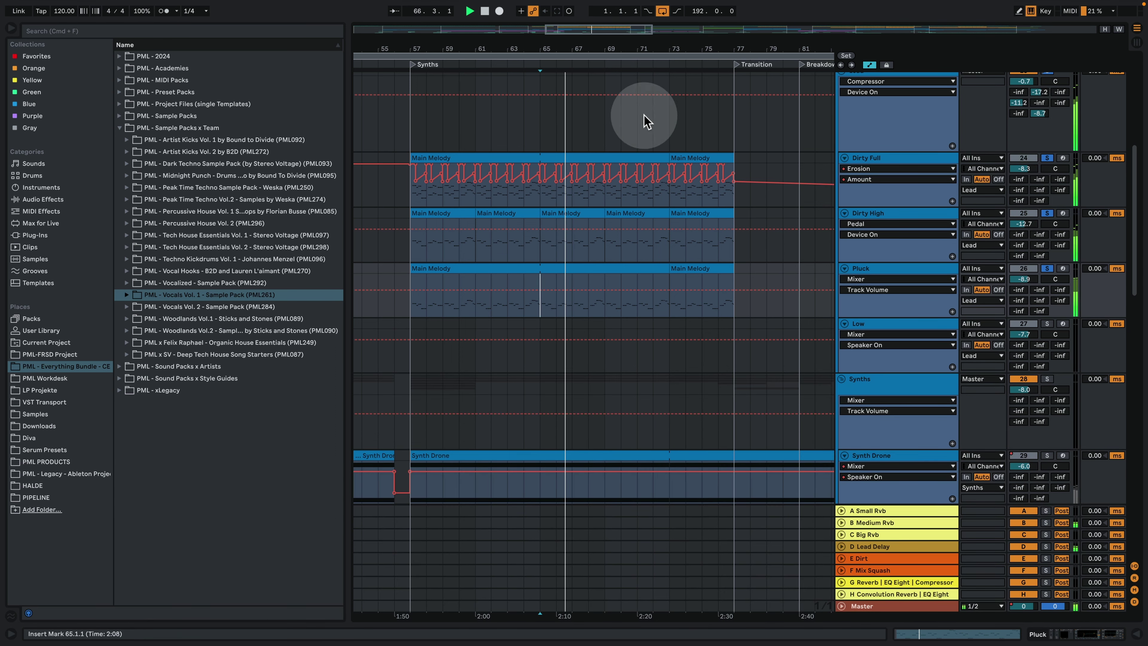
Play the lead layers in the Drop and then from 120.1.1 in the Transition, adding Low to the soloed tracks
{"action": "left_click_drag", "start_coordinate": [650, 48], "coordinate": [542, 48]}
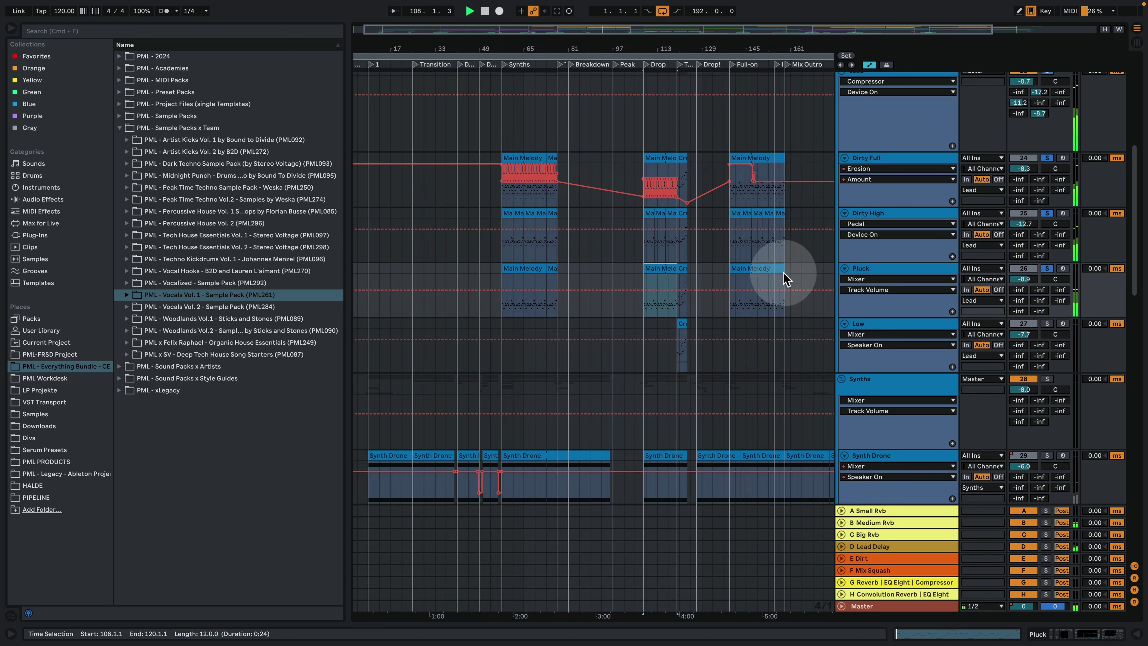
{"action": "left_click_drag", "start_coordinate": [677, 273], "coordinate": [688, 274]}
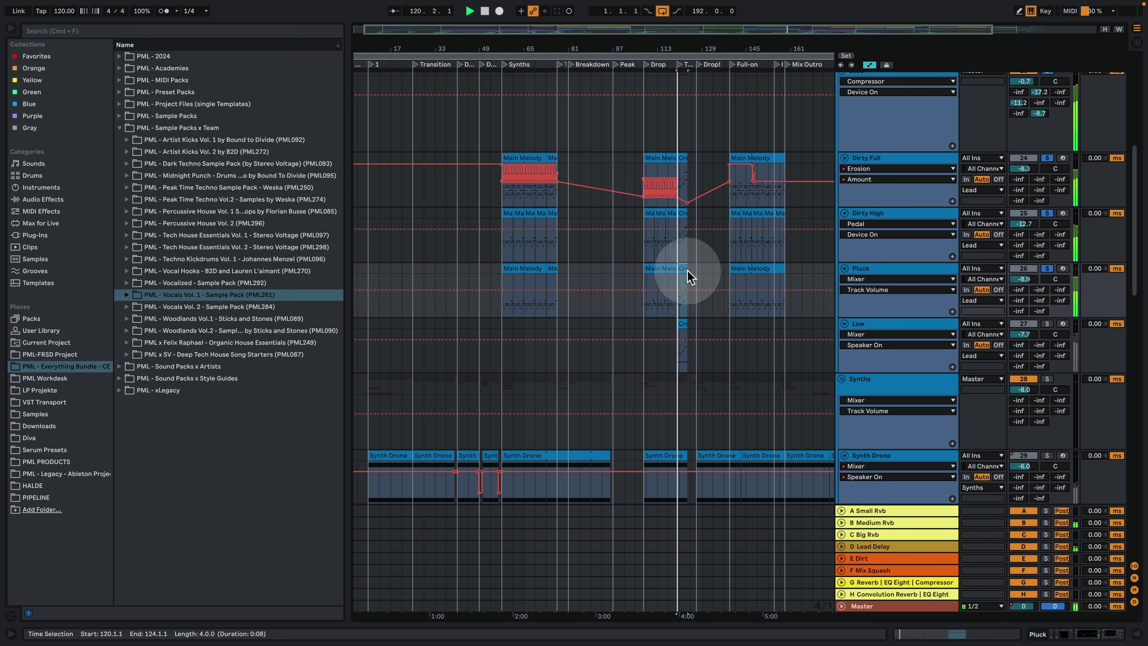
{"action": "left_click", "coordinate": [1047, 323]}
{"action": "left_click", "coordinate": [884, 323]}
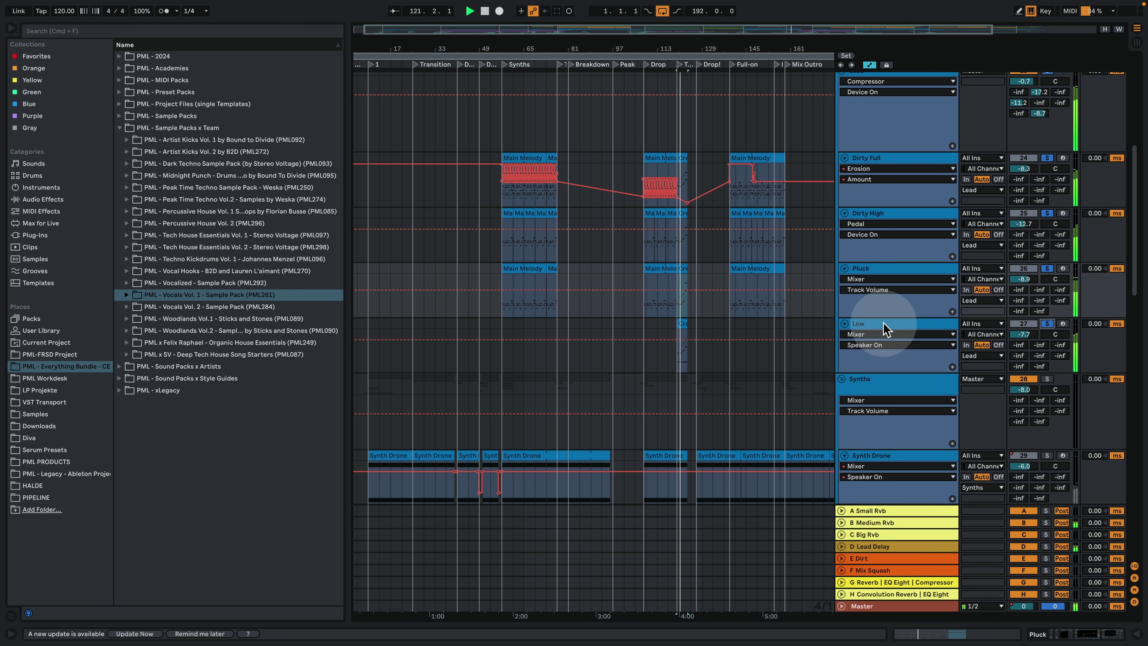
{"action": "left_click_drag", "start_coordinate": [687, 71], "coordinate": [579, 78]}
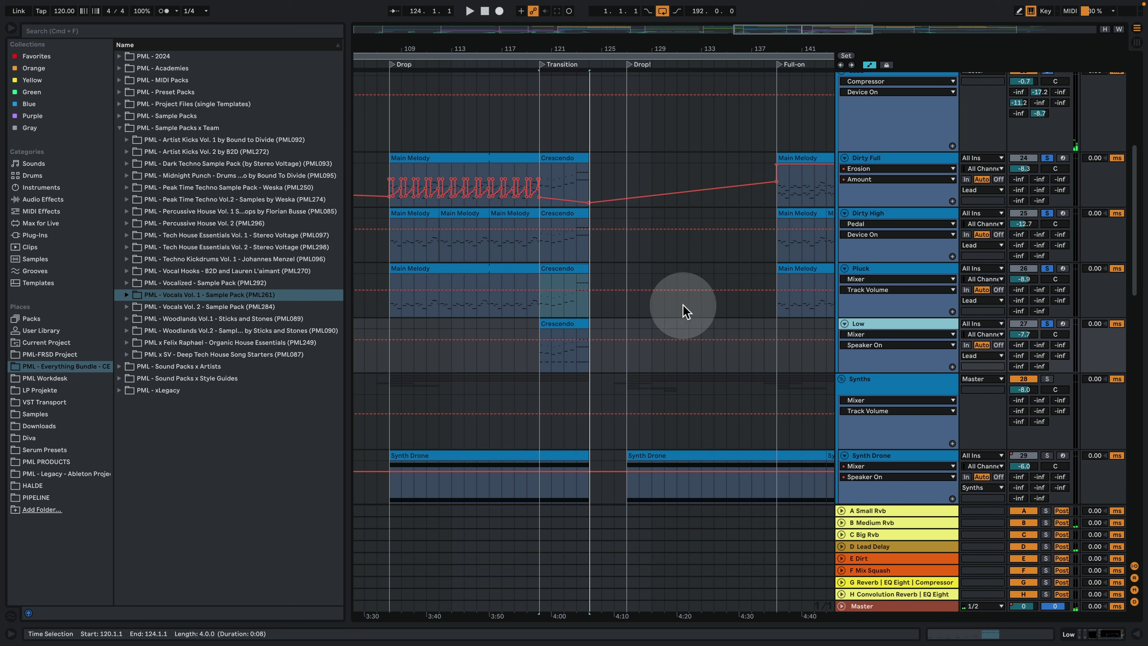
Solo only Low and play its Crescendo clip from 120.1.1
{"action": "left_click", "coordinate": [554, 322]}
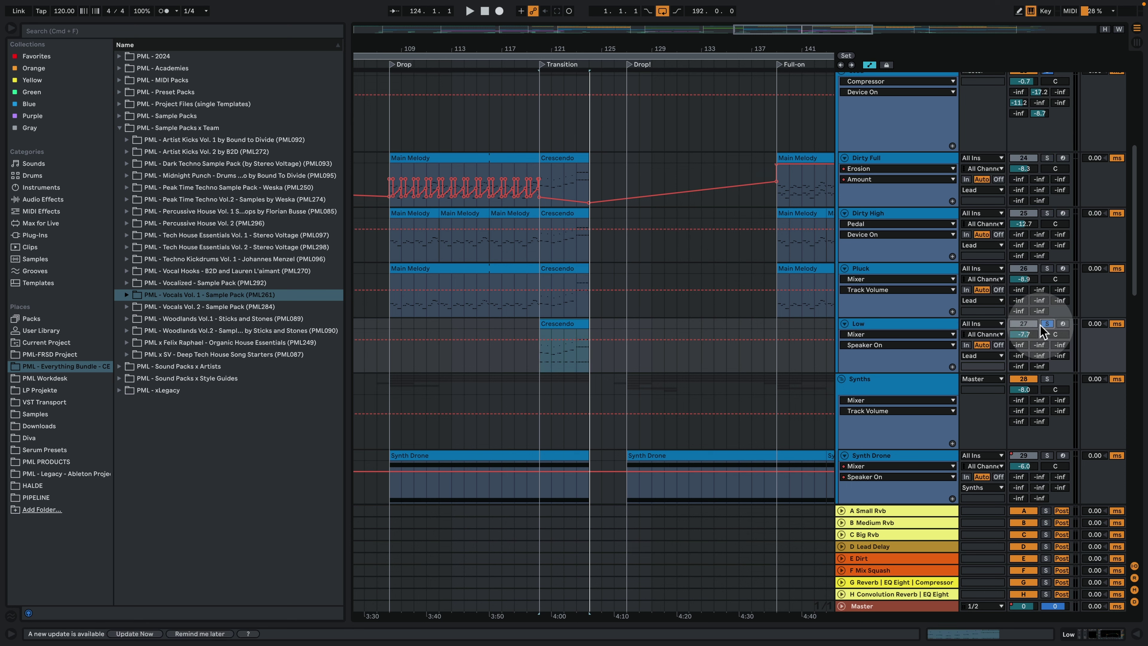
{"action": "left_click", "coordinate": [940, 322]}
{"action": "left_click", "coordinate": [600, 339]}
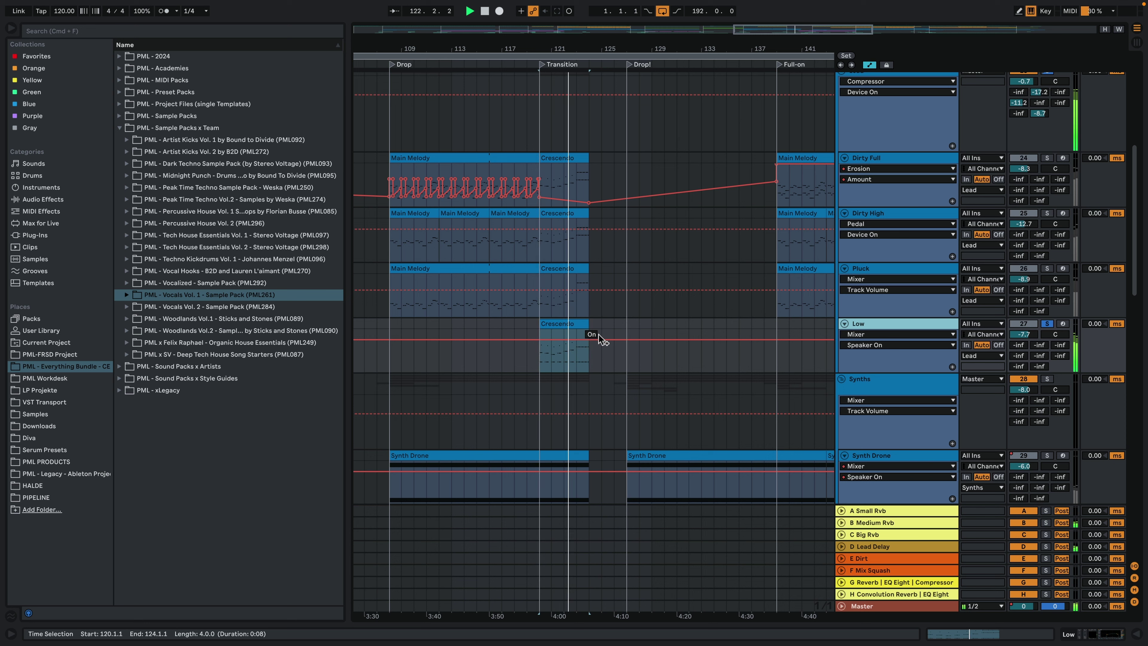
{"action": "key", "text": "space"}
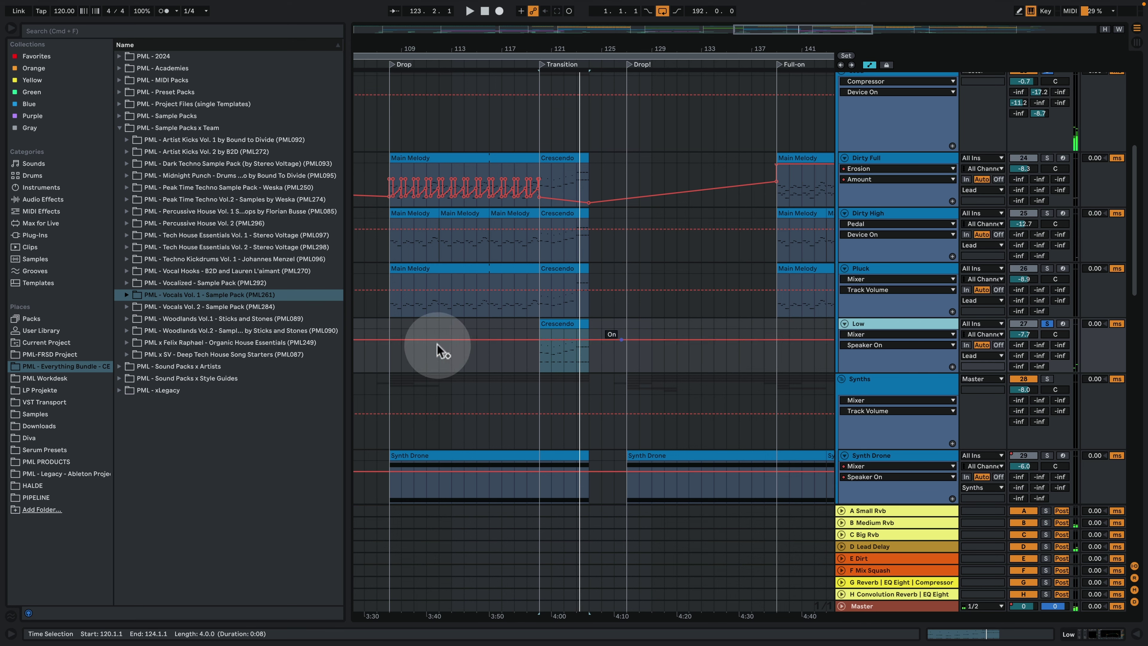
Open Dirty Full's Crescendo clip, examine its MIDI notes during playback from 2.2.4, and return to the track's devices
{"action": "scroll", "coordinate": [753, 287], "scroll_direction": "up", "scroll_amount": 7}
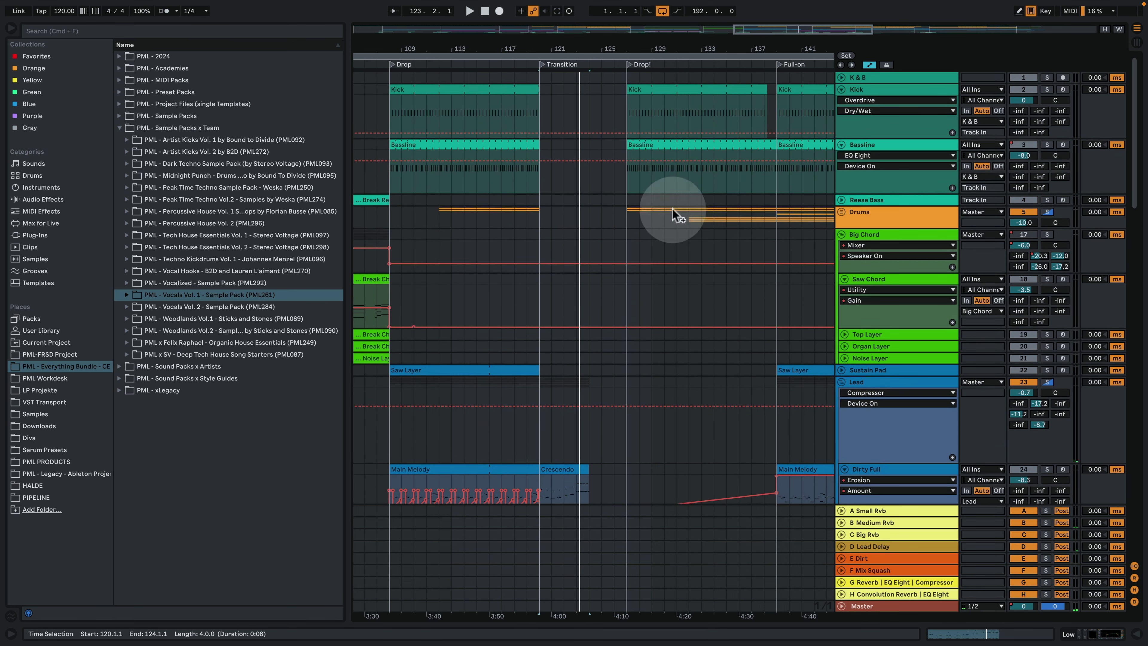
{"action": "scroll", "coordinate": [561, 253], "scroll_direction": "down", "scroll_amount": 10}
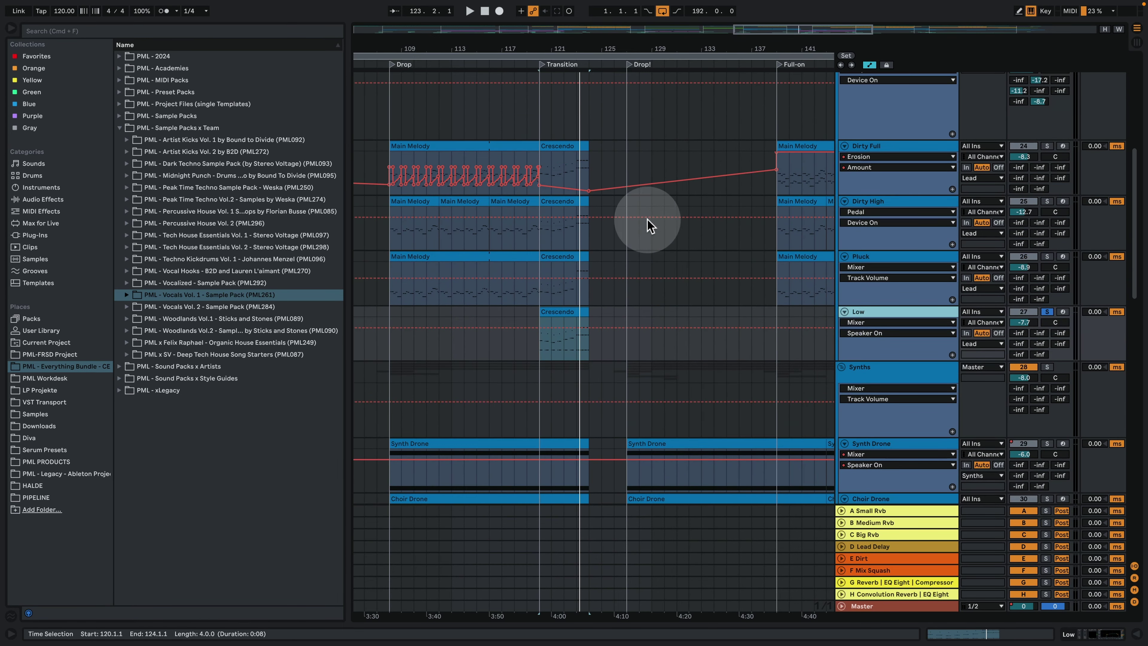
{"action": "double_click", "coordinate": [568, 146]}
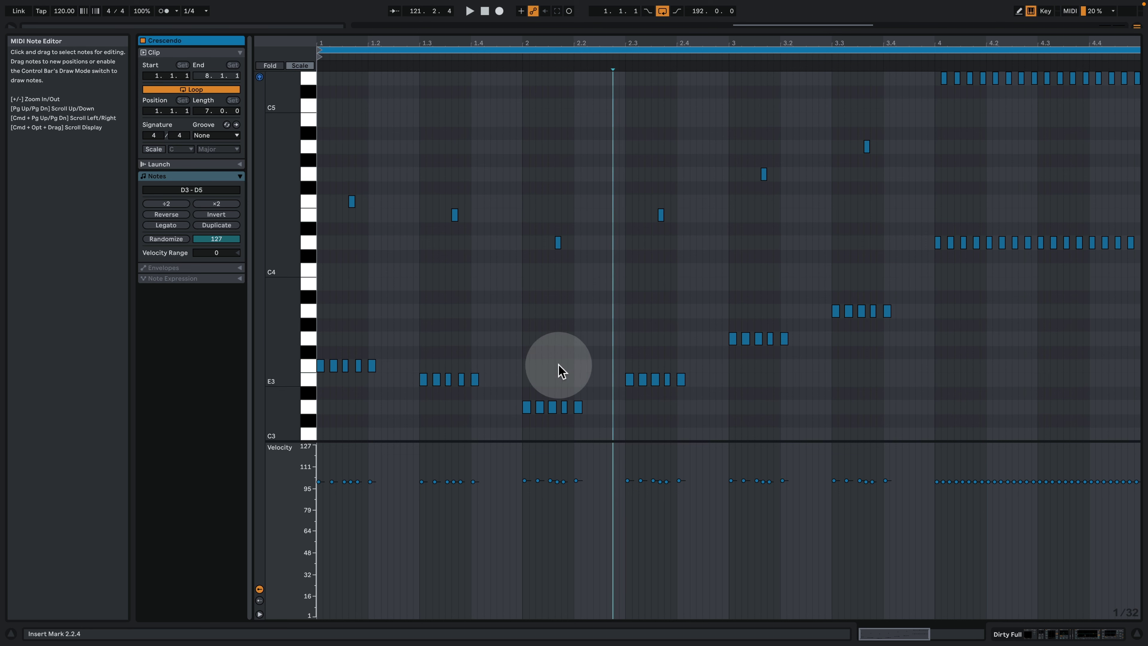
{"action": "key", "text": "space"}
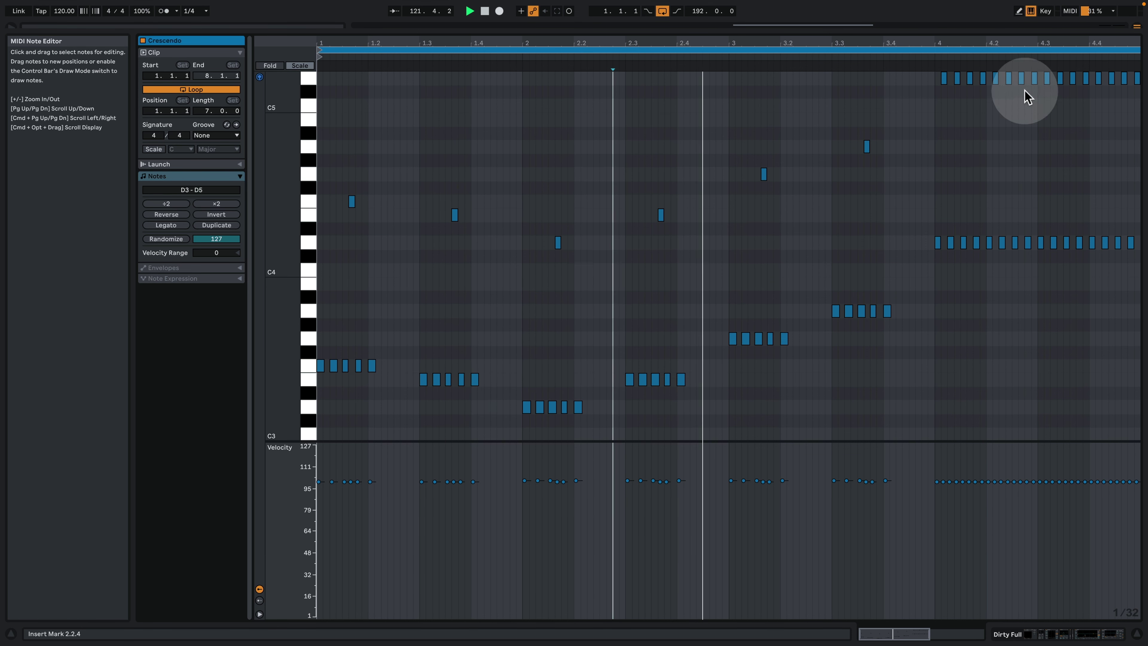
{"action": "left_click_drag", "start_coordinate": [973, 41], "coordinate": [692, 45]}
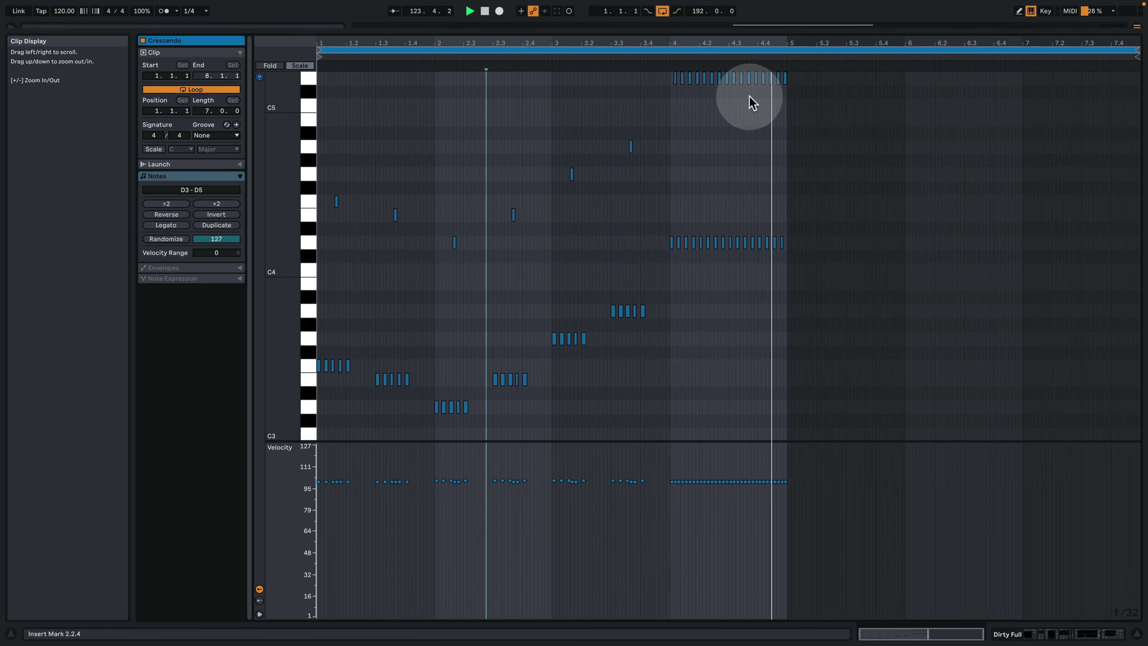
{"action": "key", "text": "space"}
{"action": "left_click", "coordinate": [1039, 633]}
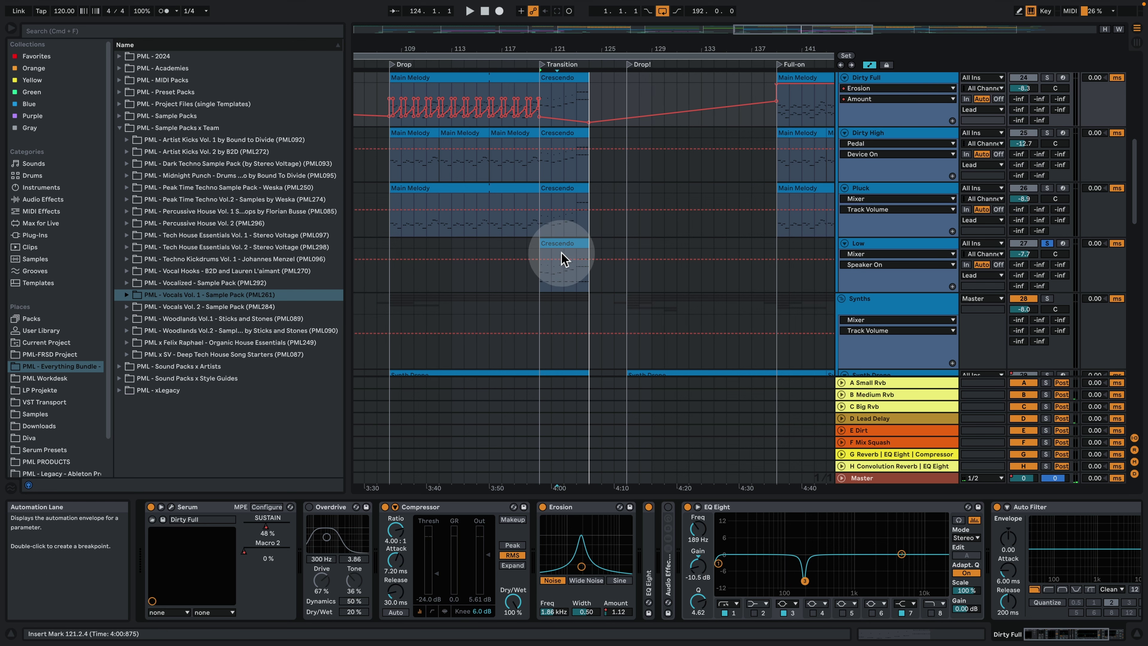
Solo the Lead group and compare its sound with its first Audio Effect Rack bypassed and active during playback
{"action": "scroll", "coordinate": [561, 256], "scroll_direction": "up", "scroll_amount": 5}
{"action": "scroll", "coordinate": [704, 273], "scroll_direction": "up", "scroll_amount": 4}
{"action": "left_click", "coordinate": [872, 174]}
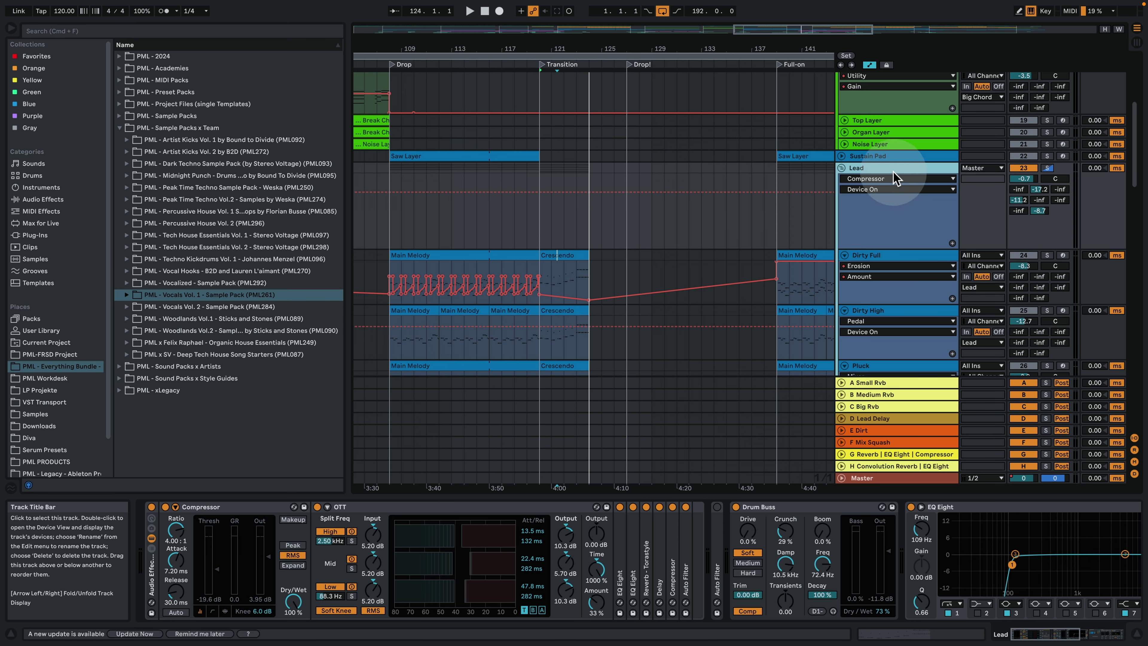
{"action": "left_click", "coordinate": [151, 506]}
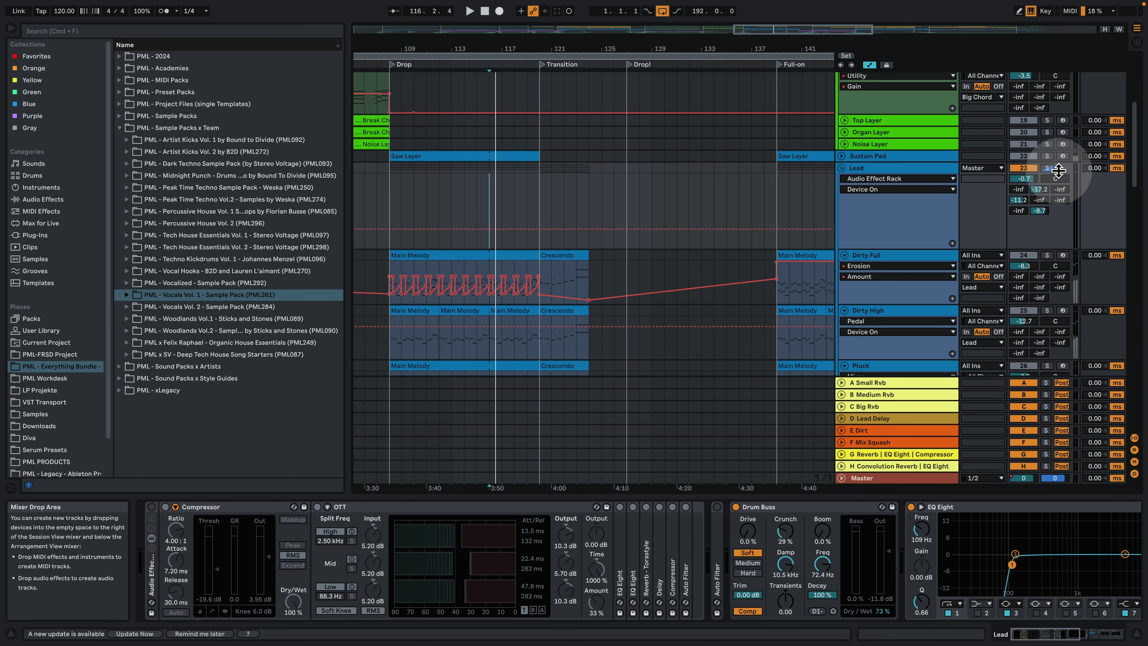
{"action": "left_click", "coordinate": [1047, 169]}
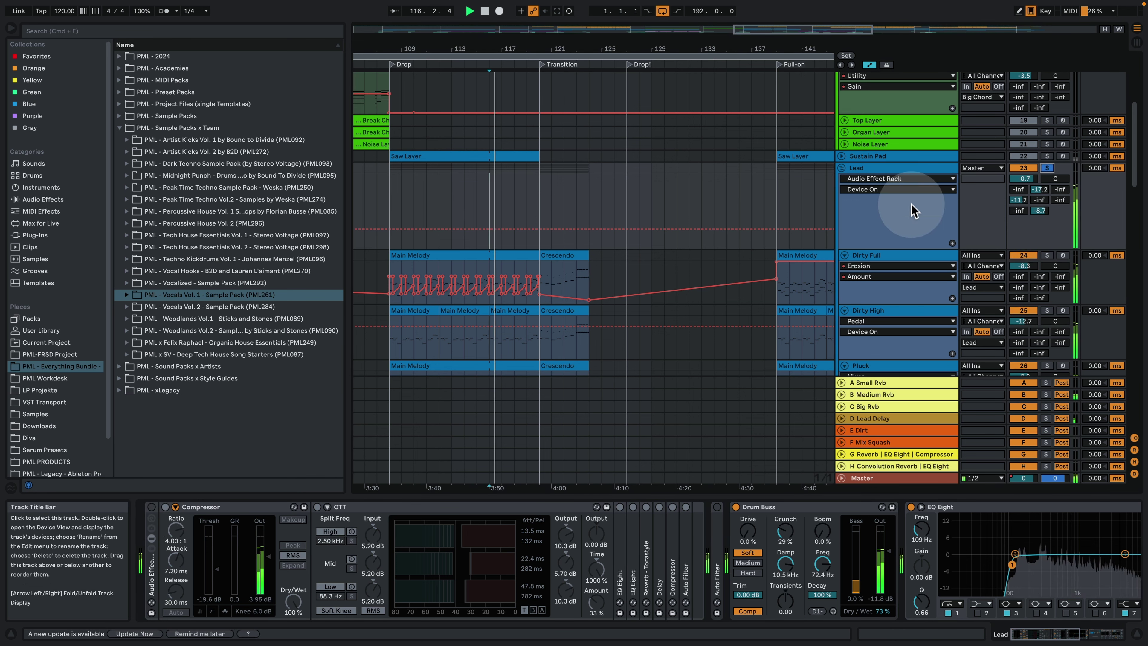
{"action": "left_click", "coordinate": [151, 507]}
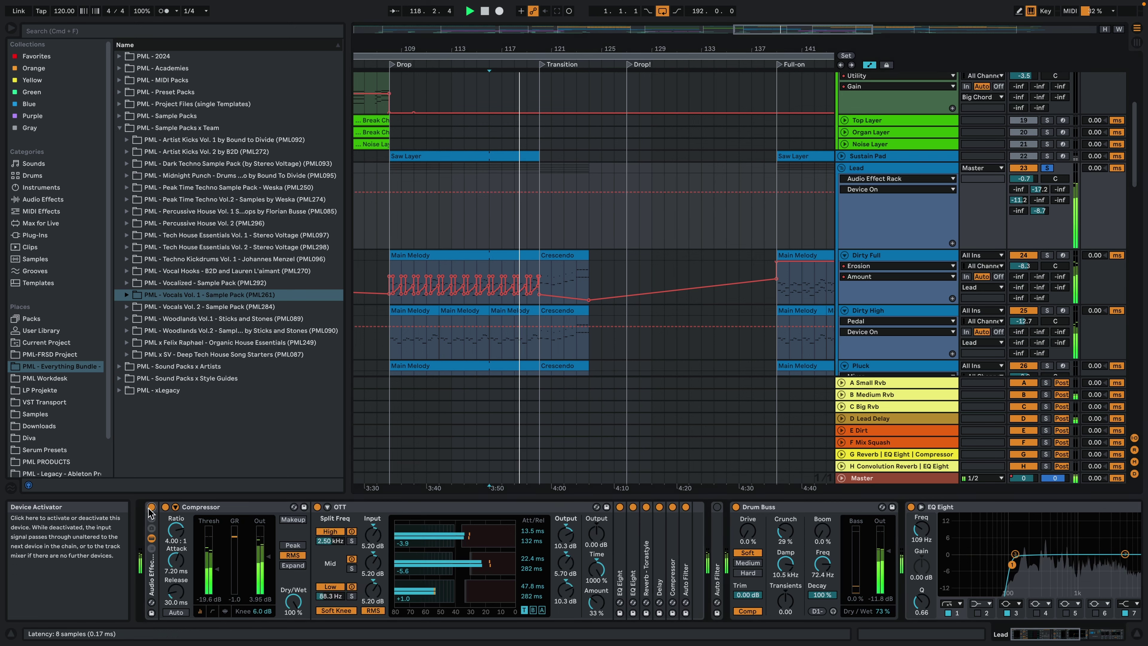
{"action": "left_click", "coordinate": [151, 507]}
{"action": "left_click", "coordinate": [151, 507]}
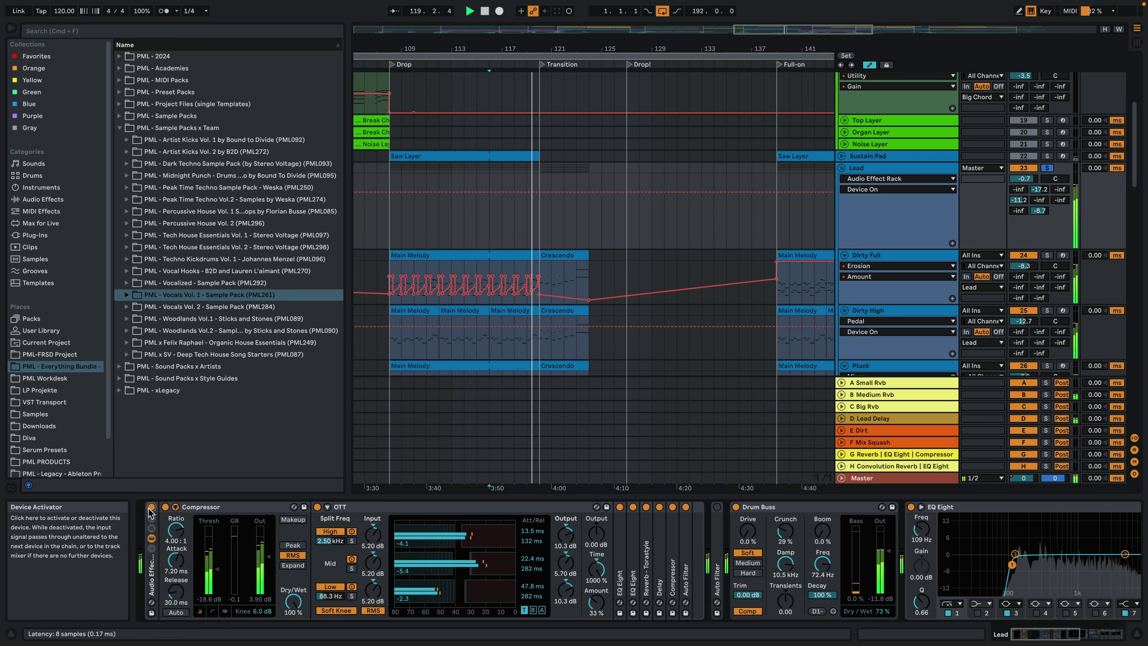
Compare the Lead group with its first Audio Effect Rack bypassed and active, and examine the two EQ Eights inside the rack
{"action": "left_click", "coordinate": [151, 508]}
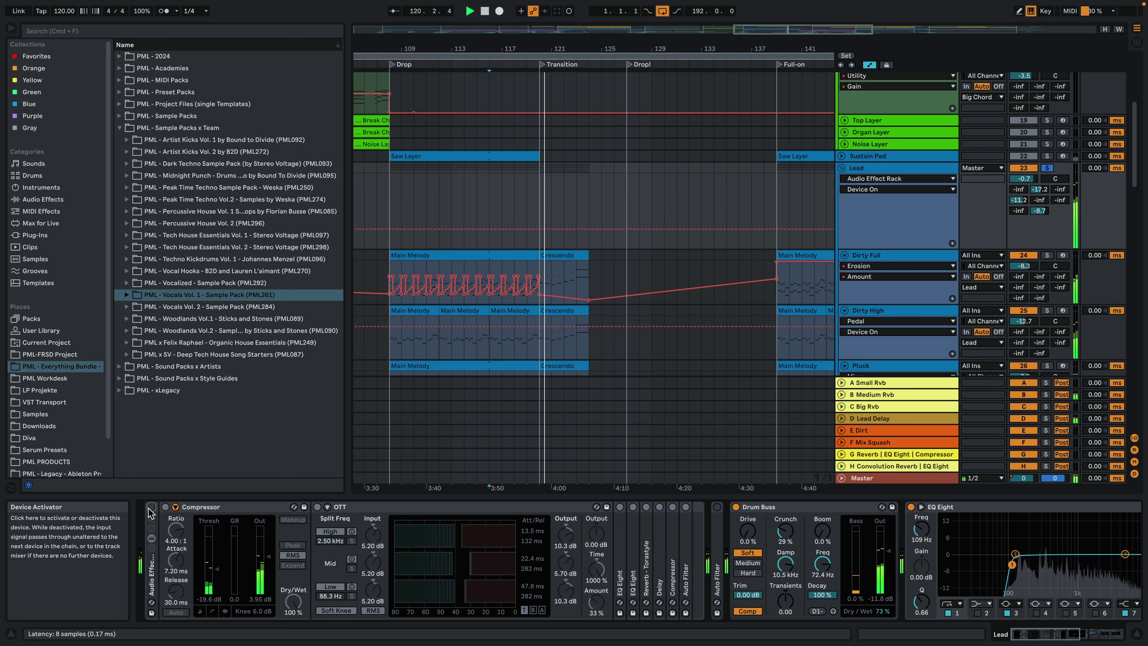
{"action": "left_click", "coordinate": [151, 508]}
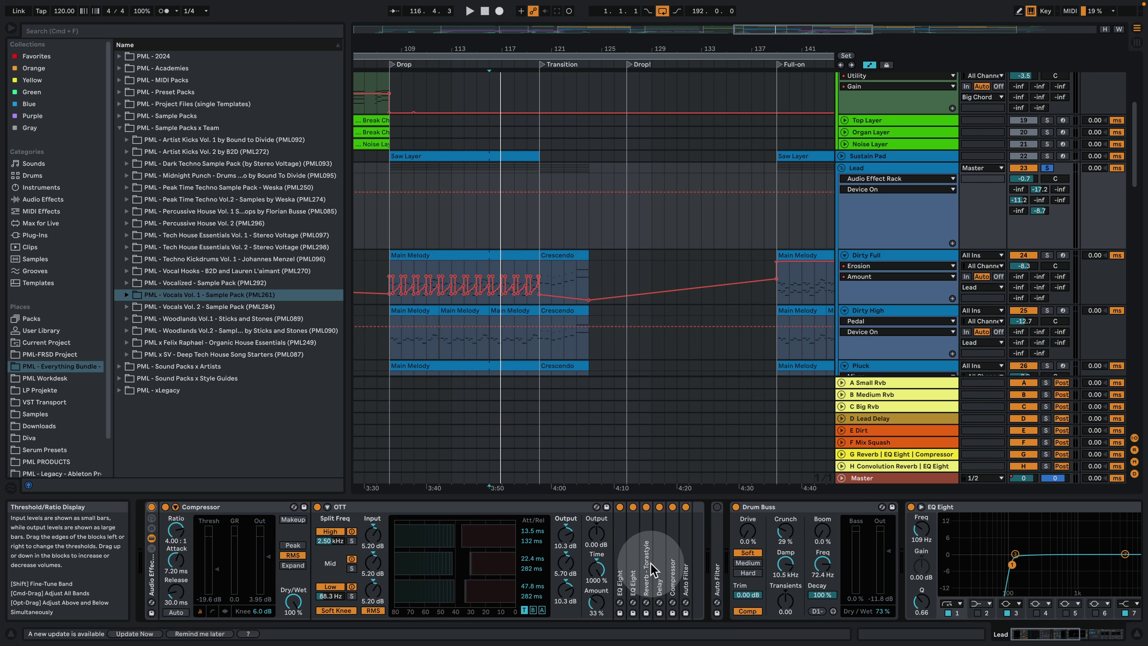
{"action": "double_click", "coordinate": [618, 563]}
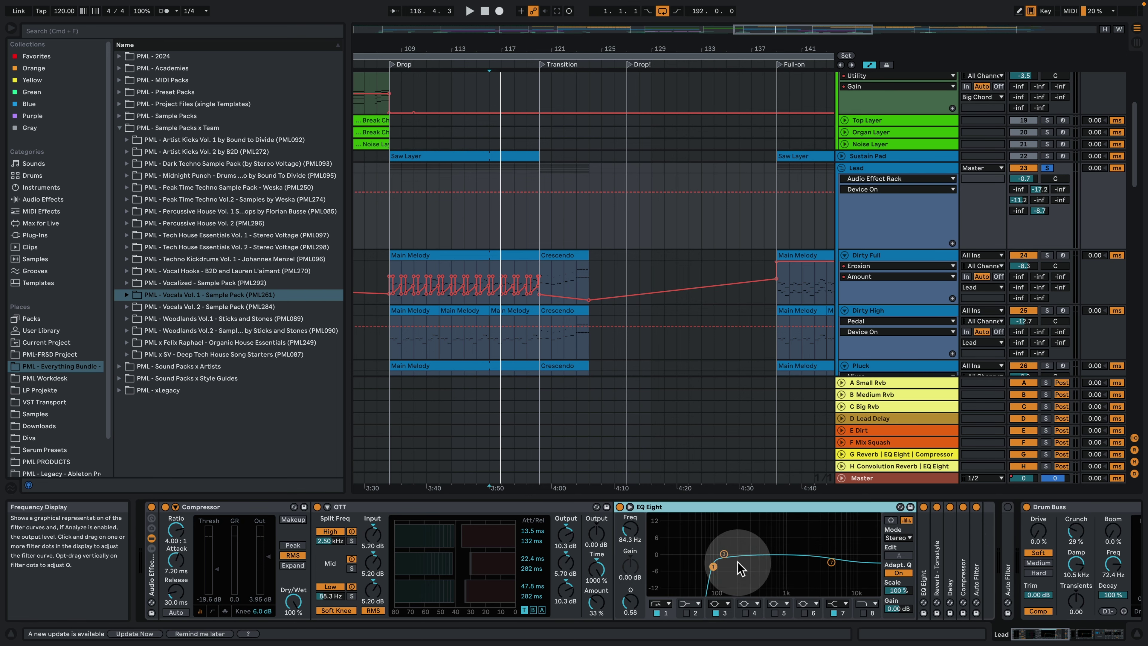
{"action": "double_click", "coordinate": [923, 551]}
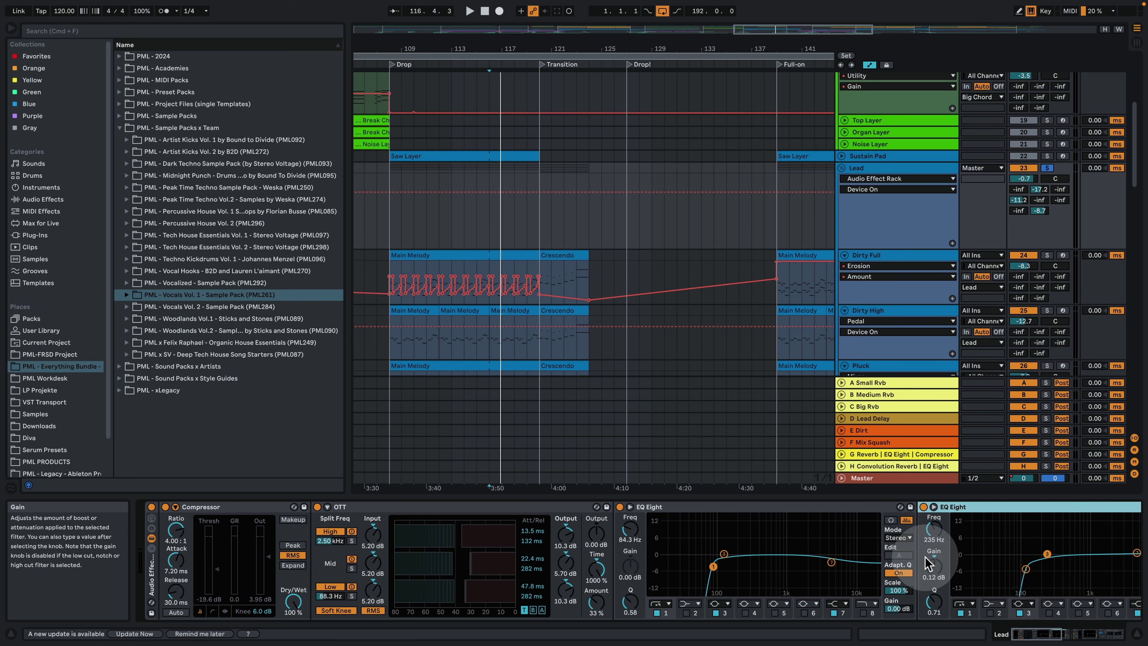
{"action": "left_click_drag", "start_coordinate": [1043, 634], "coordinate": [1058, 634]}
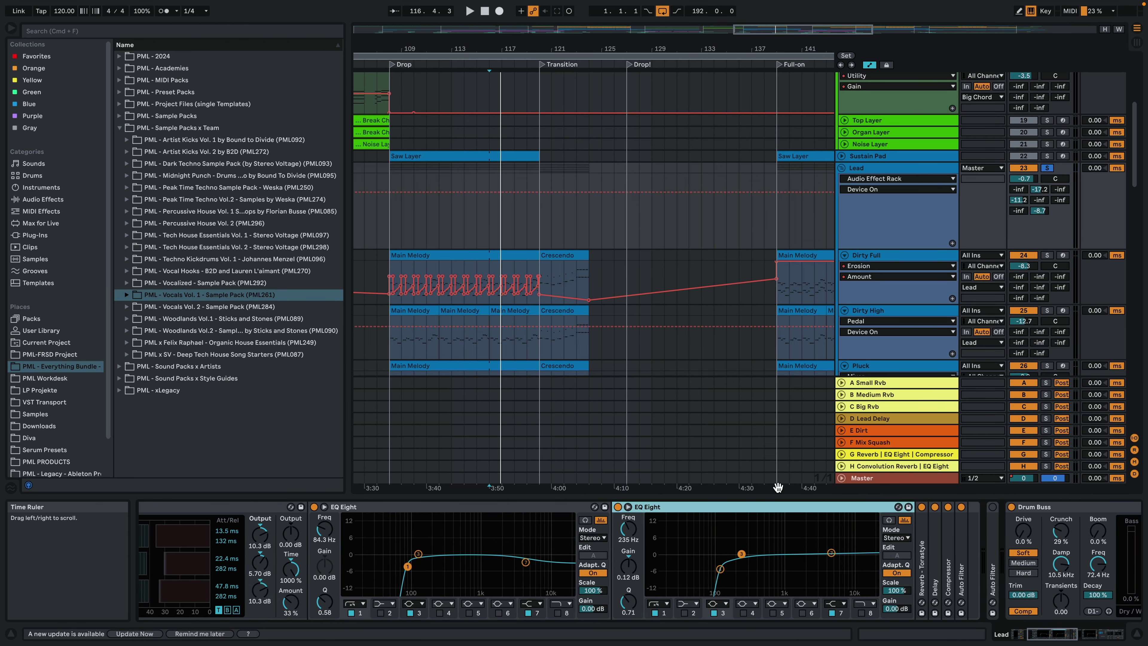
{"action": "double_click", "coordinate": [923, 561]}
{"action": "left_click_drag", "start_coordinate": [1060, 639], "coordinate": [1029, 634]}
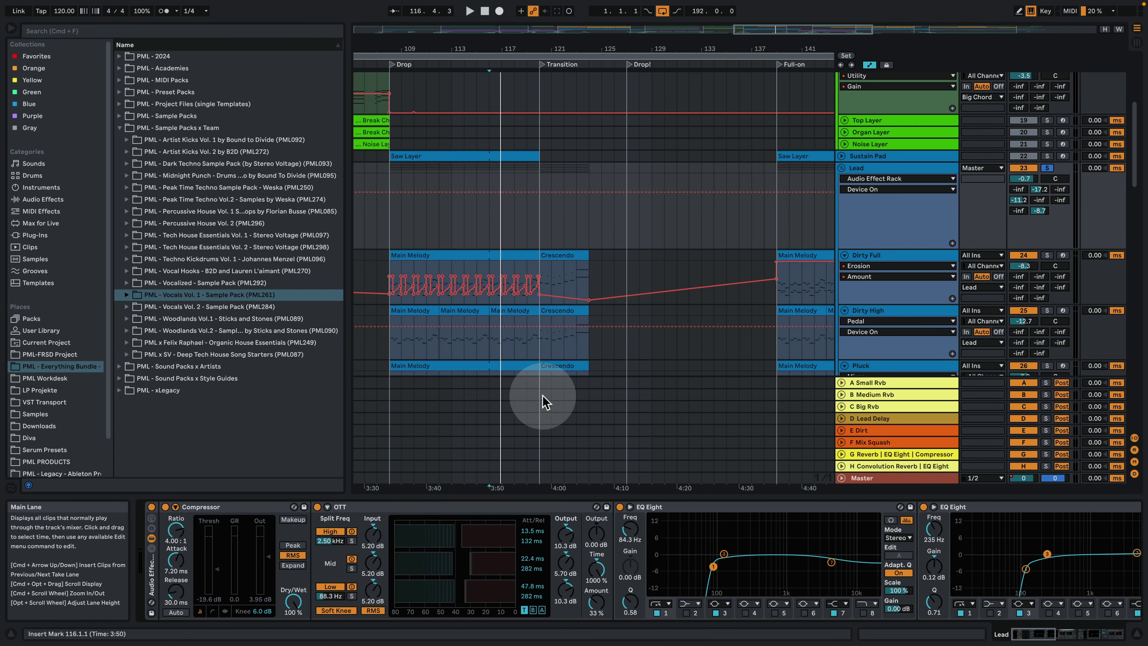
Play the Lead group from 116.1.1 with its Audio Effect Rack bypassed, and reactivate the rack during playback
{"action": "left_click", "coordinate": [151, 508]}
{"action": "key", "text": "space"}
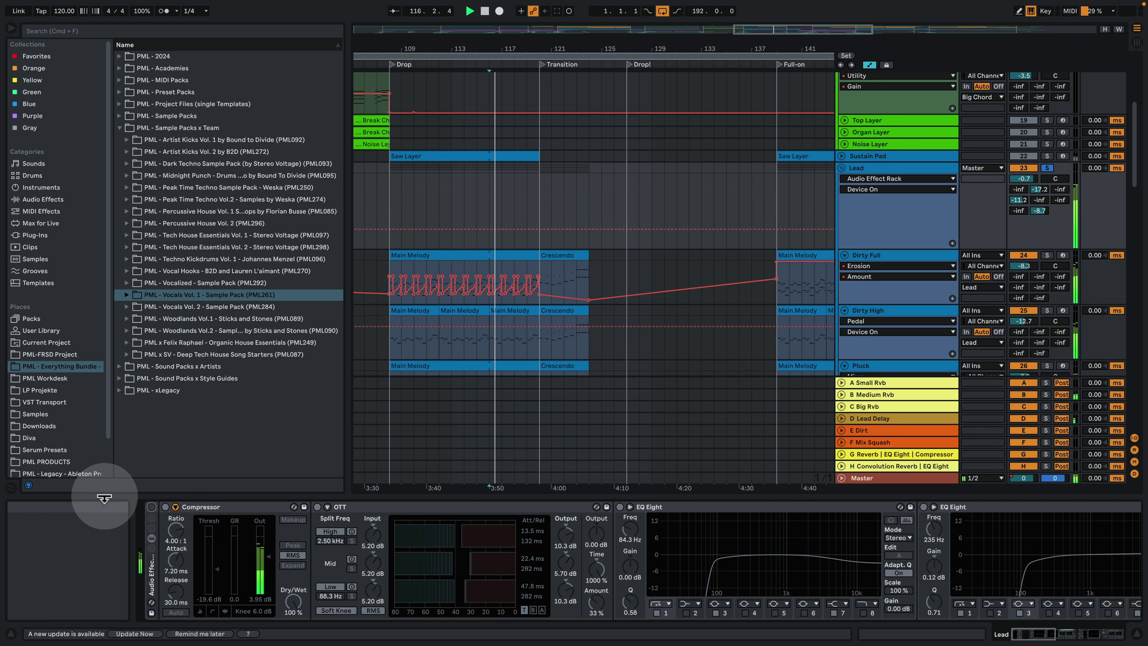
{"action": "left_click", "coordinate": [152, 507]}
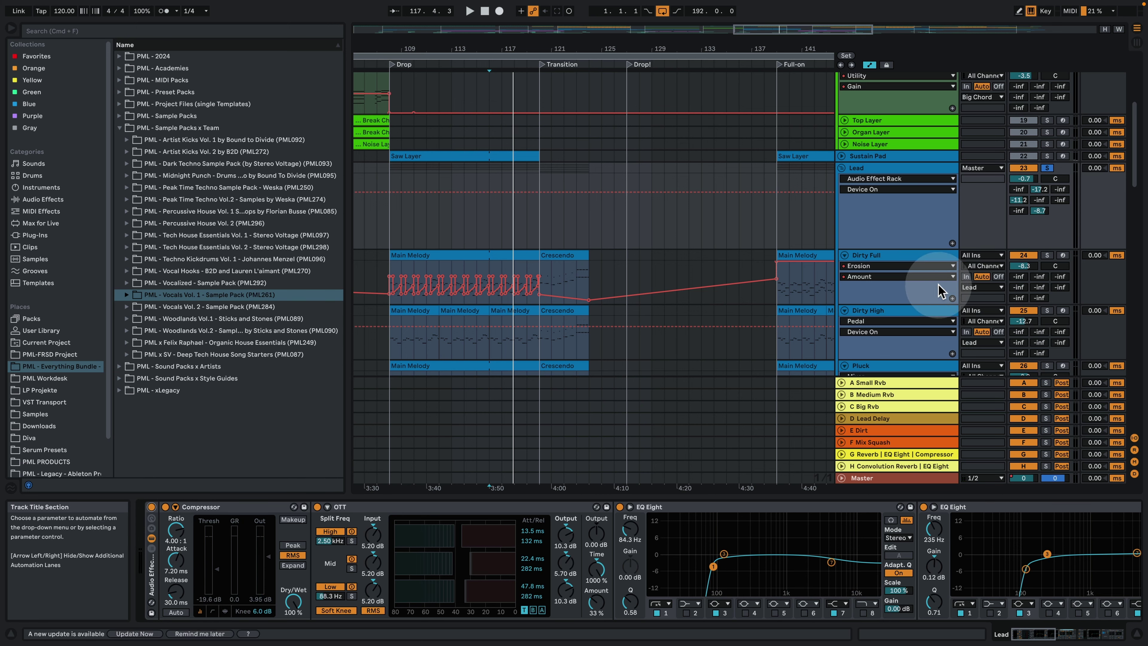
Show the Lead group's B-Medium Rvb send, open the Medium Rvb return's devices and play the return soloed
{"action": "left_click", "coordinate": [1045, 194]}
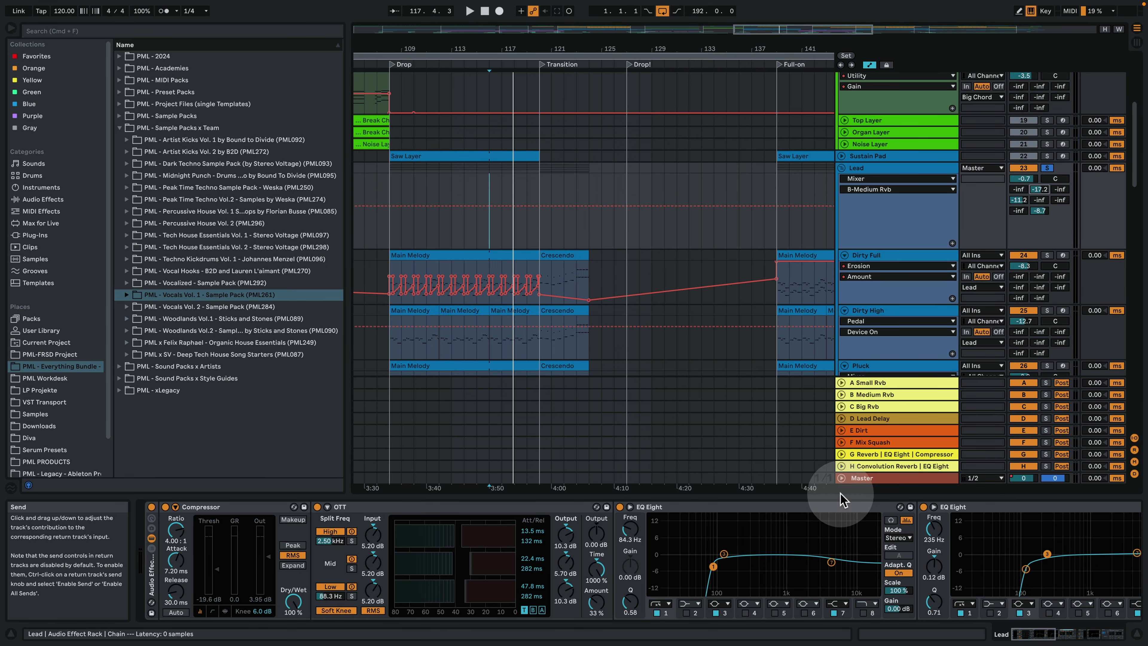
{"action": "left_click", "coordinate": [895, 394]}
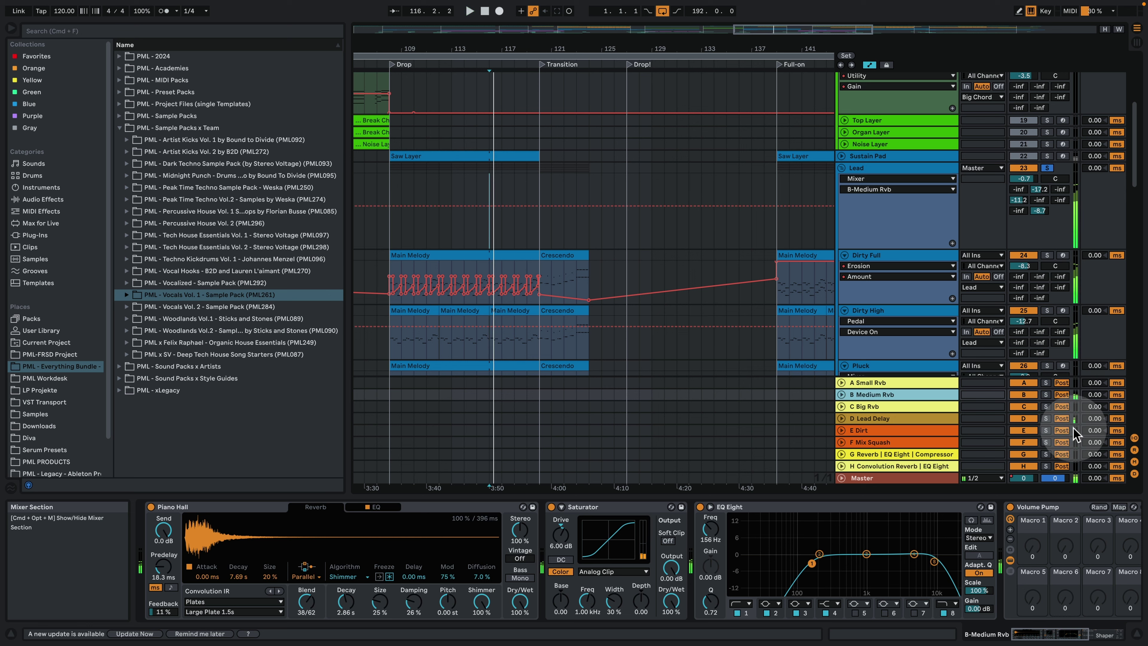
{"action": "left_click", "coordinate": [1047, 395]}
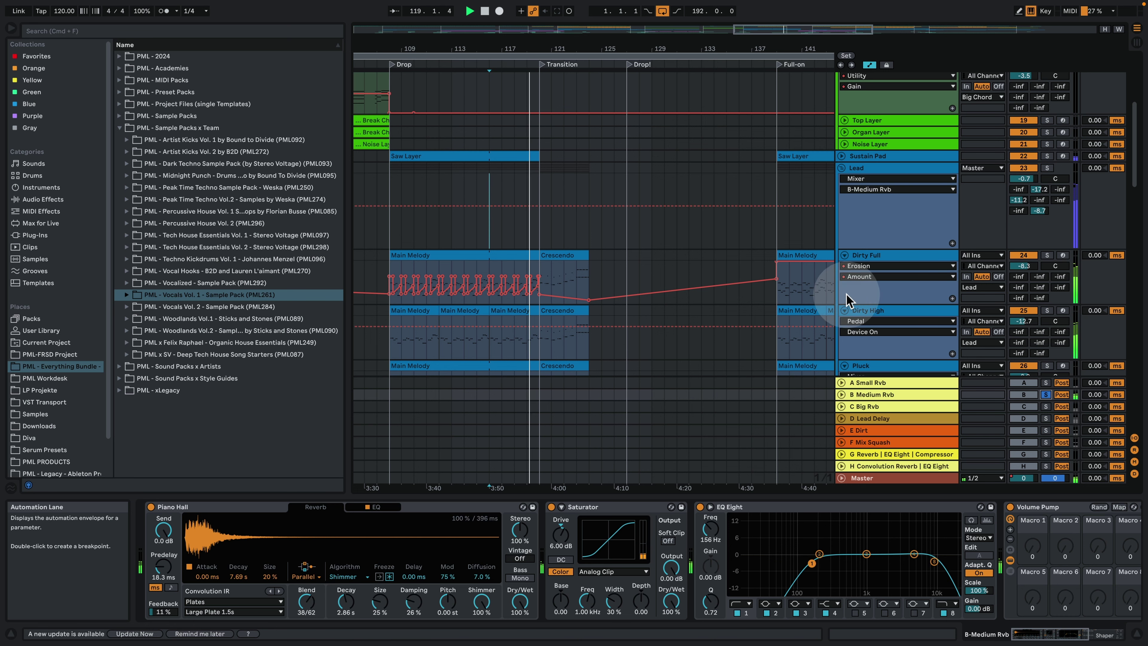
{"action": "key", "text": "space"}
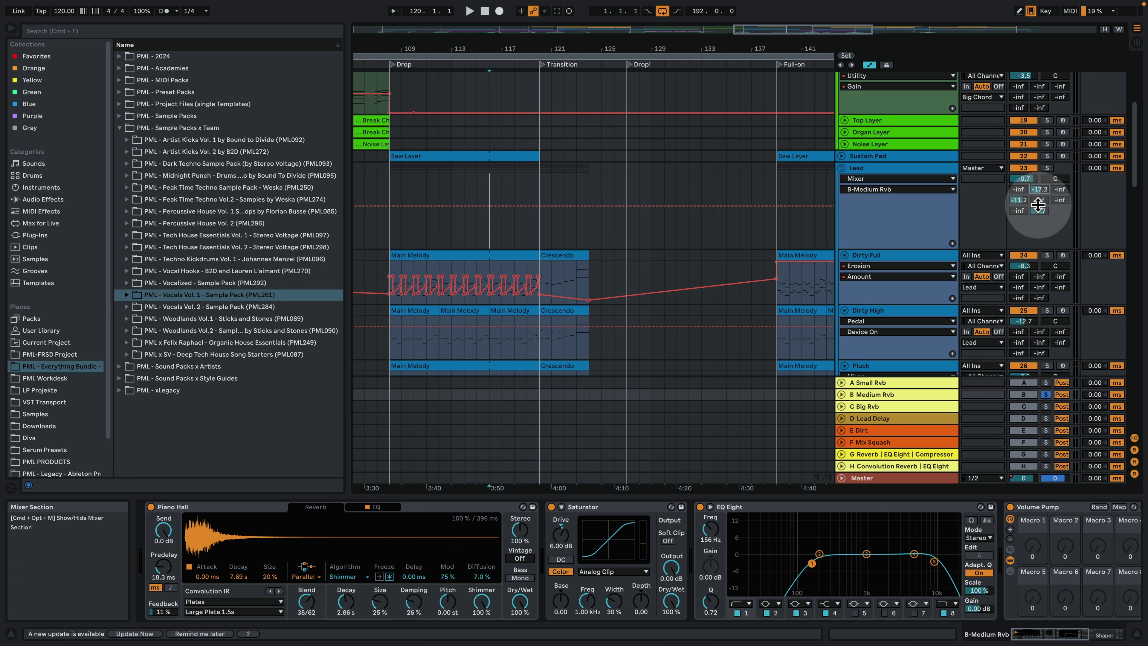
Show the Lead group's D-Lead Delay send, and play the soloed Lead Delay return while viewing its Echo and EQ Eight
{"action": "left_click", "coordinate": [1020, 202]}
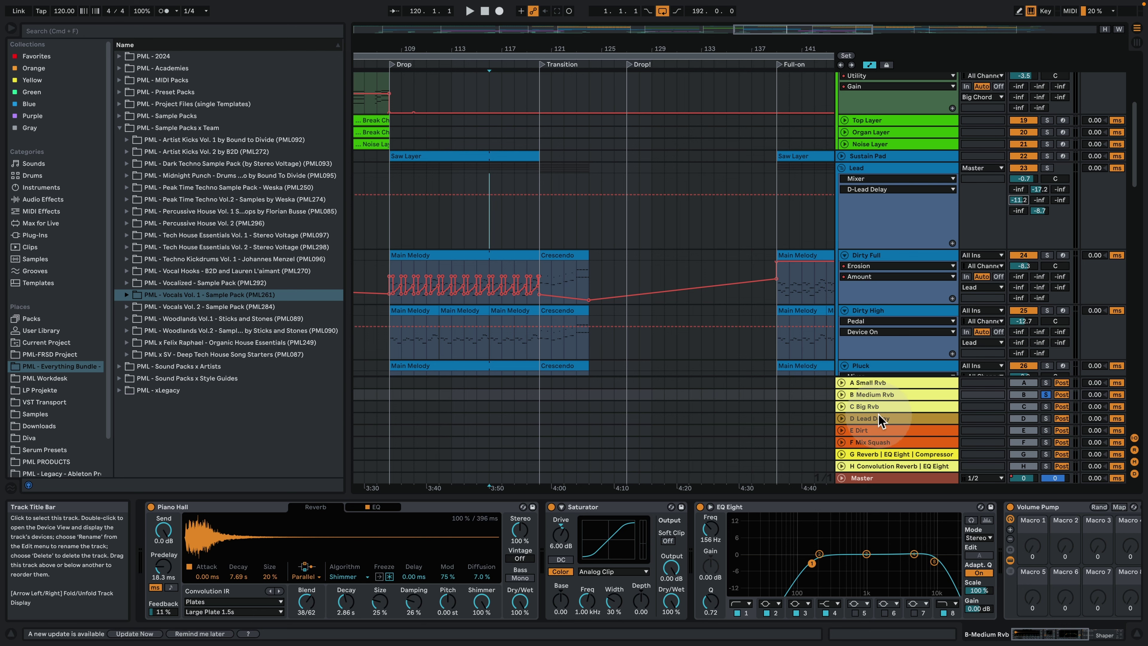
{"action": "left_click", "coordinate": [861, 418]}
{"action": "left_click", "coordinate": [1045, 418]}
{"action": "key", "text": "space"}
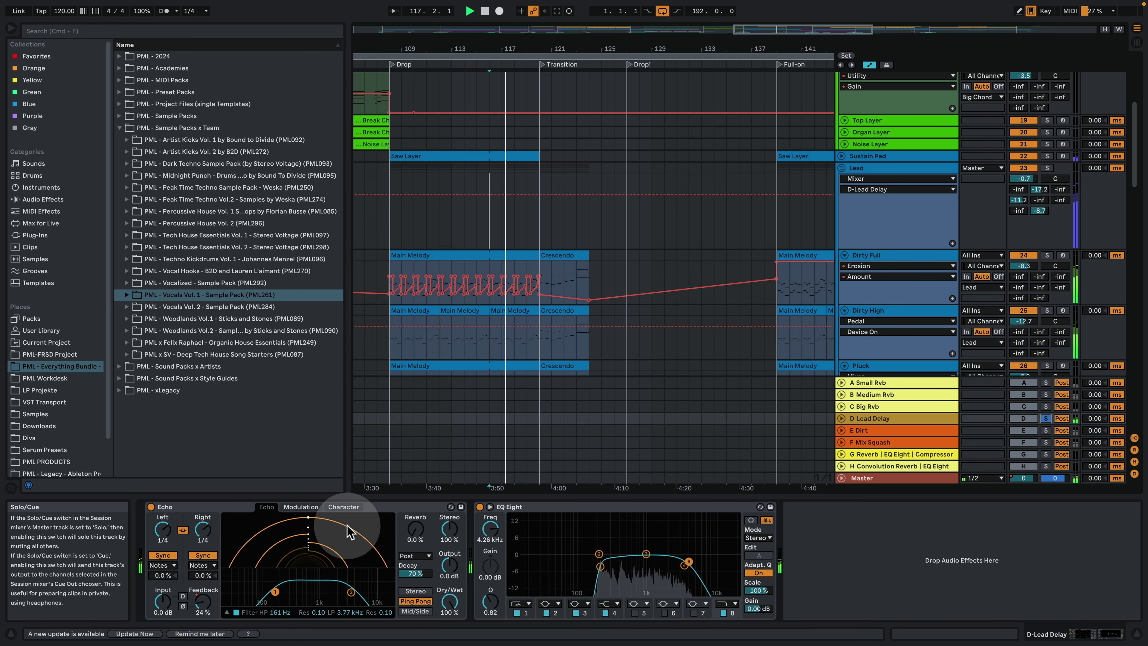
{"action": "left_click", "coordinate": [221, 534]}
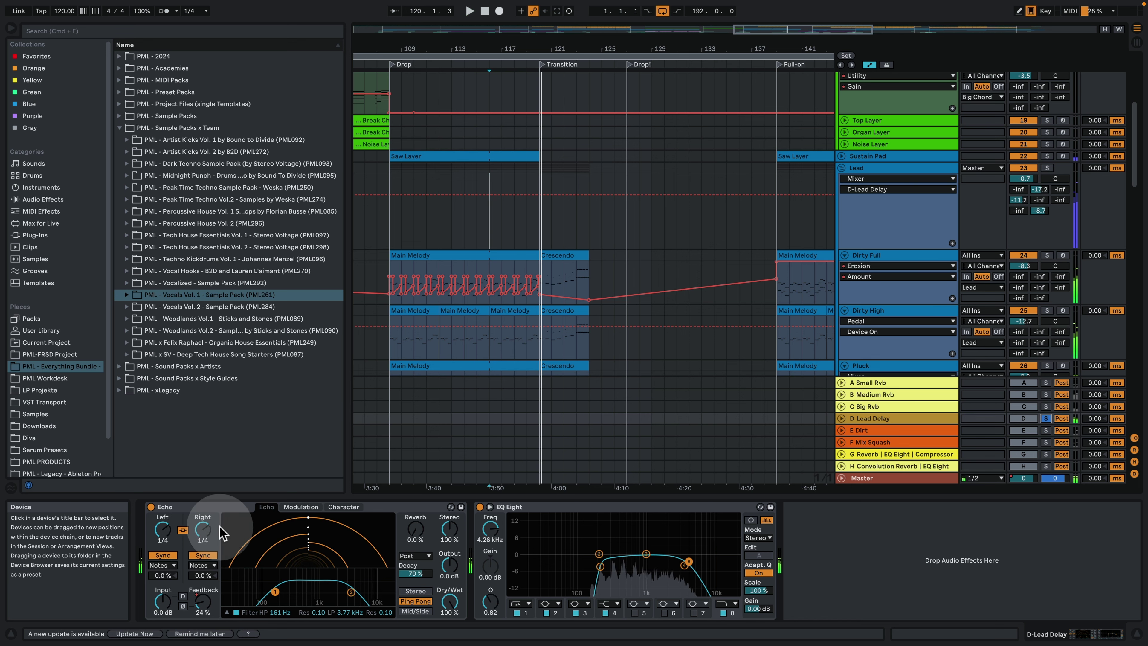
Fold the Lead, Synths and Choir groups in the arrangement
{"action": "left_click", "coordinate": [858, 164]}
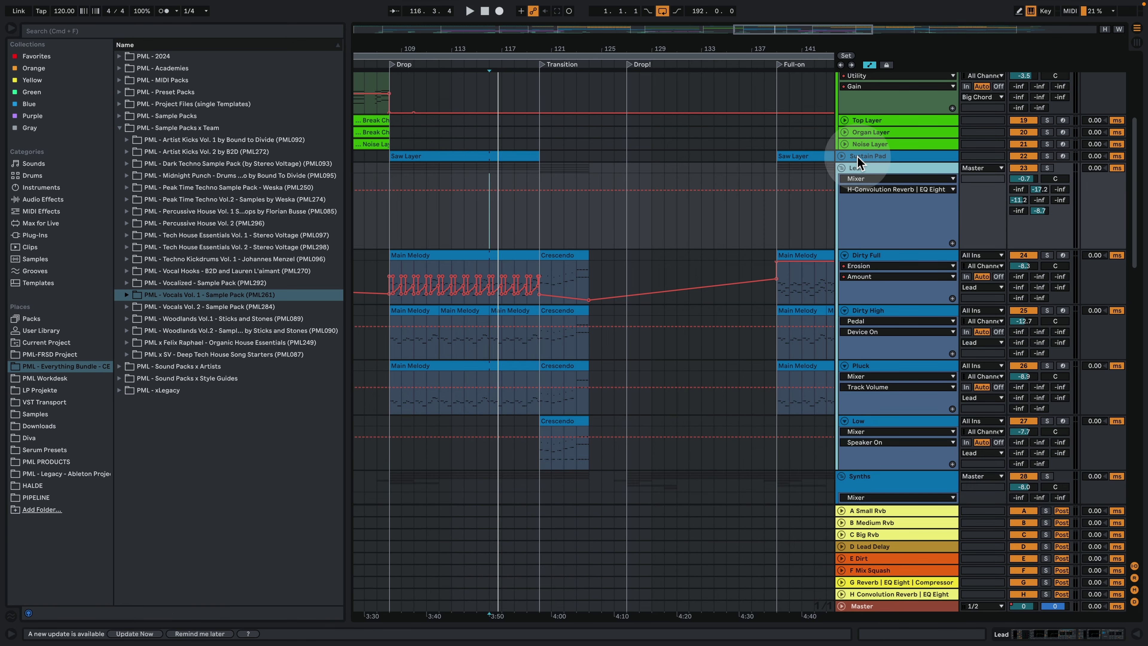
{"action": "left_click", "coordinate": [842, 169]}
{"action": "left_click", "coordinate": [850, 183]}
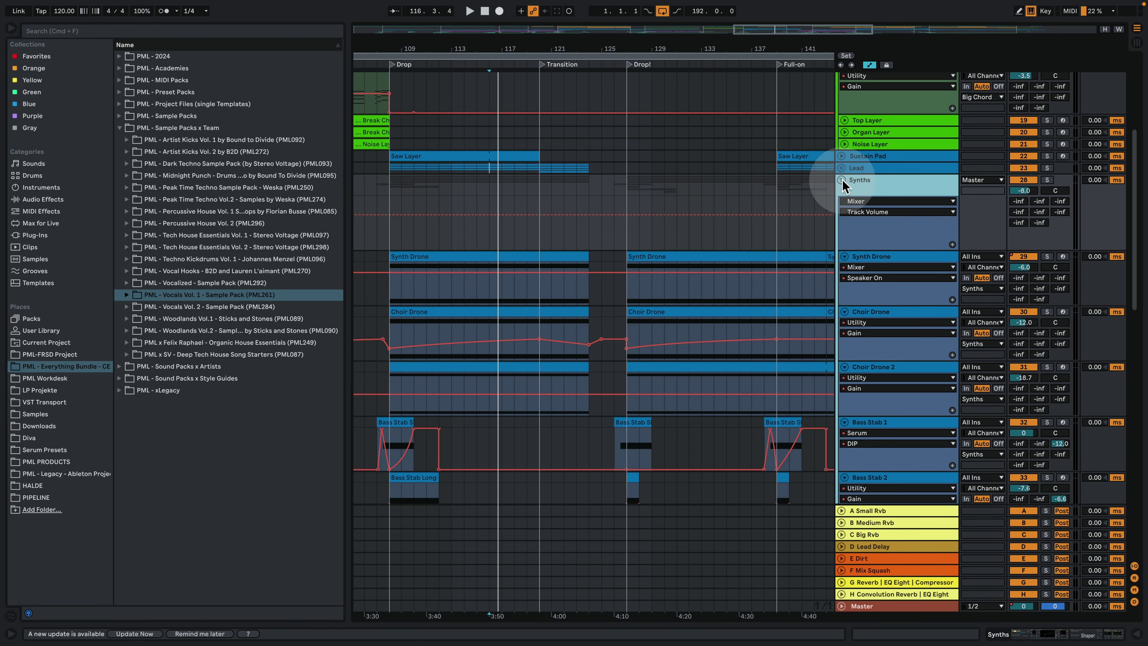
{"action": "left_click", "coordinate": [842, 180]}
{"action": "left_click", "coordinate": [841, 203]}
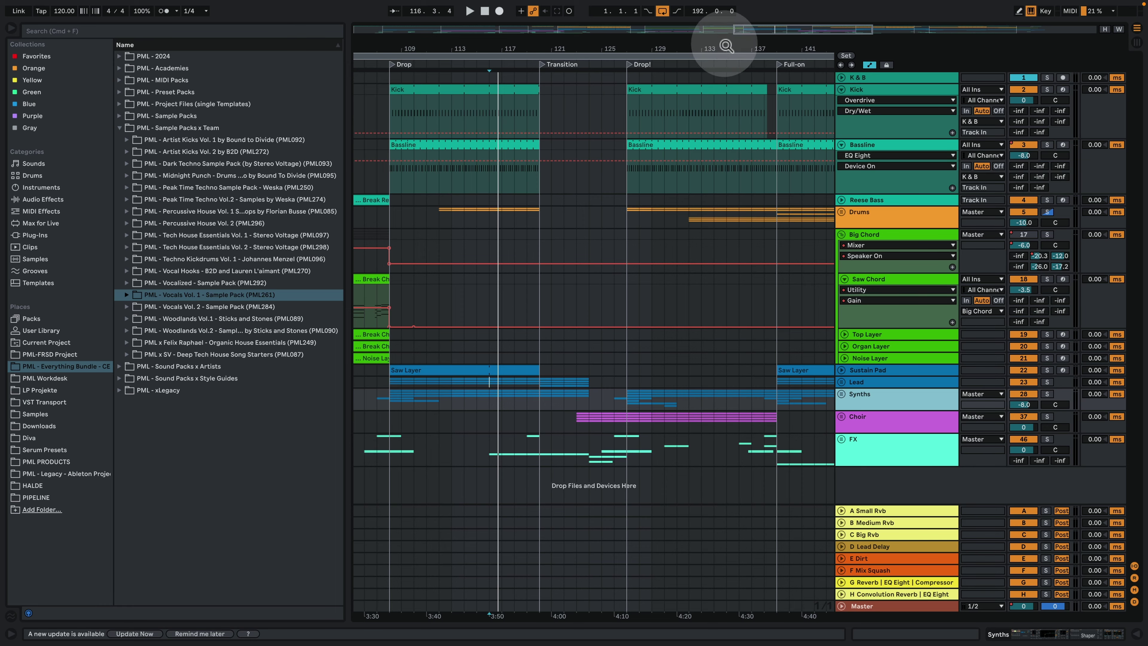
Zoom in on the Peak section around Saw Chord's Break Chords clip, and select the Big Chord group and its layers in turn
{"action": "left_click_drag", "start_coordinate": [725, 45], "coordinate": [731, 64]}
{"action": "left_click", "coordinate": [593, 290]}
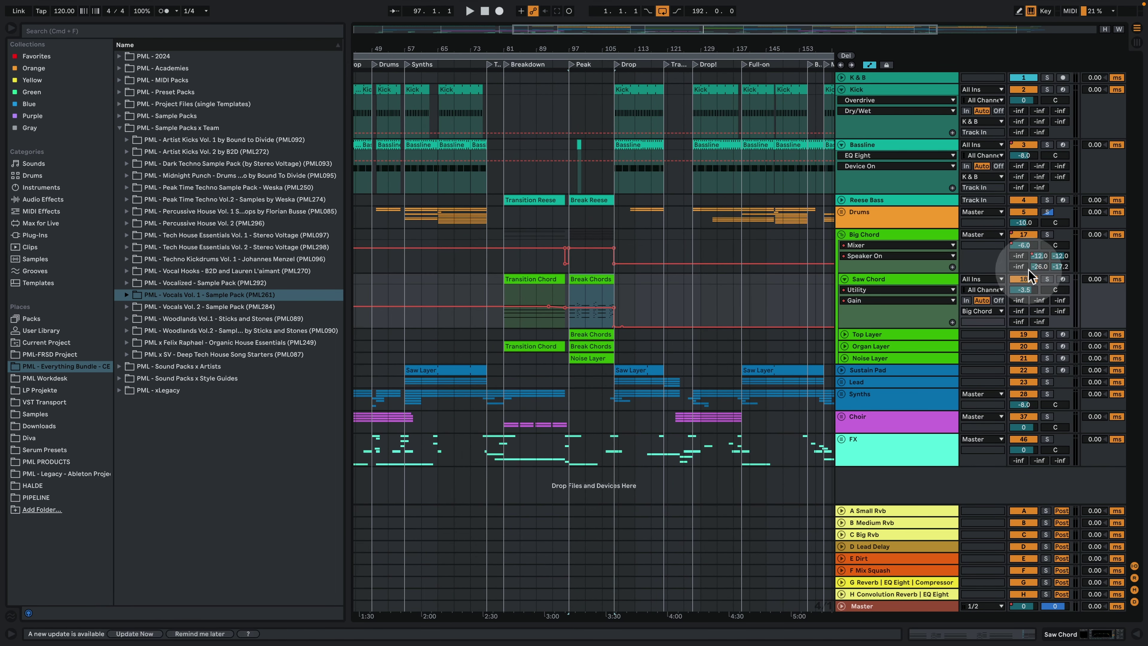
{"action": "left_click", "coordinate": [910, 242]}
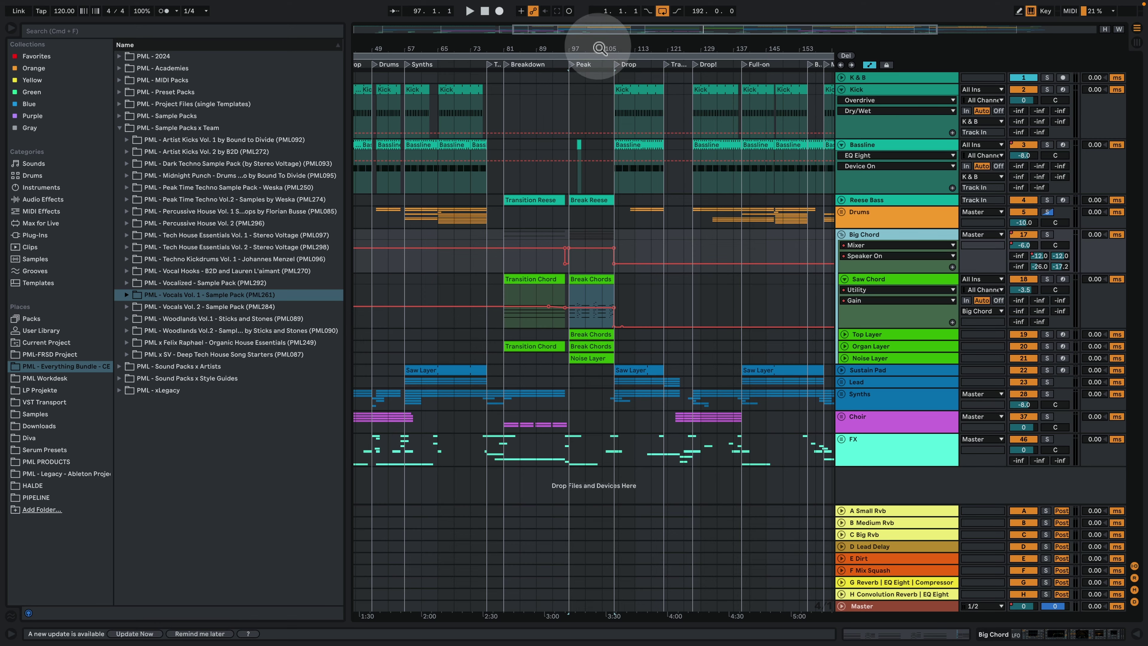
{"action": "left_click_drag", "start_coordinate": [591, 48], "coordinate": [585, 303]}
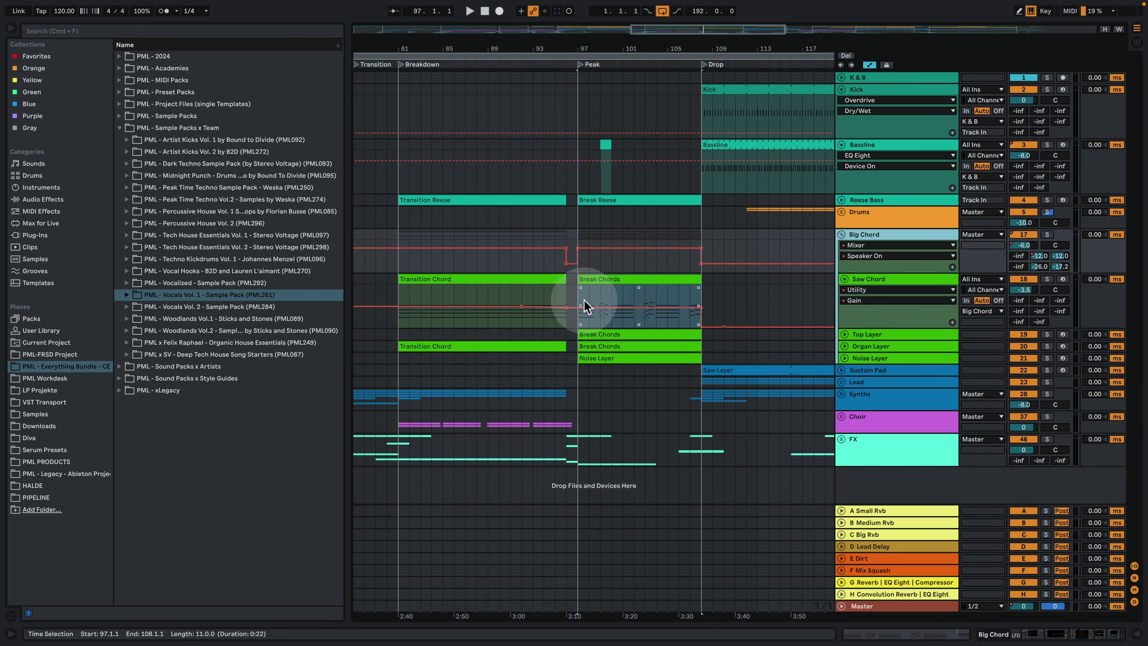
{"action": "left_click", "coordinate": [897, 335]}
{"action": "left_click", "coordinate": [893, 348]}
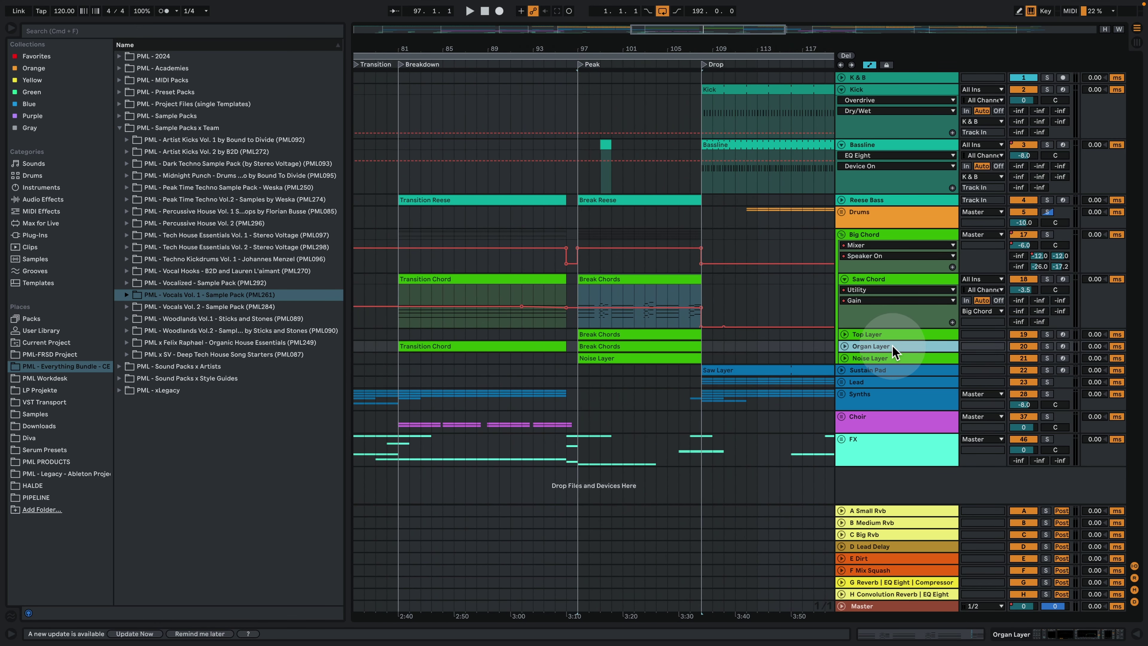
{"action": "left_click", "coordinate": [899, 279]}
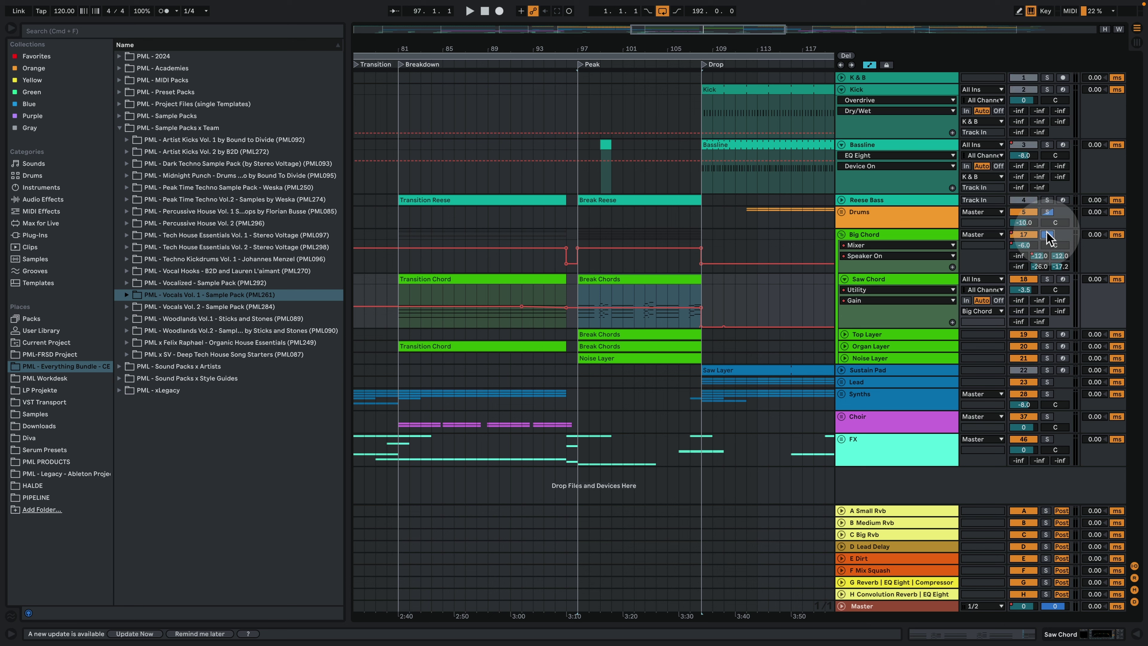
Play the Peak from 97.1.1 and toggle the Big Chord group's solo
{"action": "key", "text": "space"}
{"action": "left_click", "coordinate": [876, 237]}
{"action": "left_click", "coordinate": [1048, 235]}
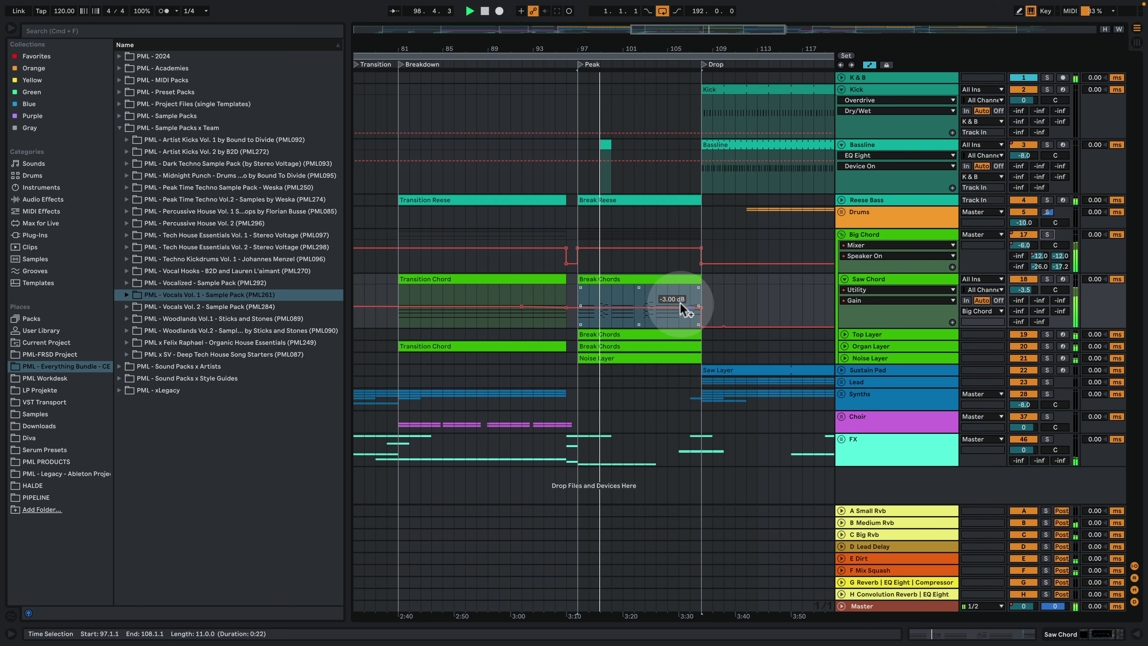
Open Saw Chord's Break Chords clip in the MIDI editor and turn off its scale setting
{"action": "left_click", "coordinate": [629, 280]}
{"action": "double_click", "coordinate": [628, 278]}
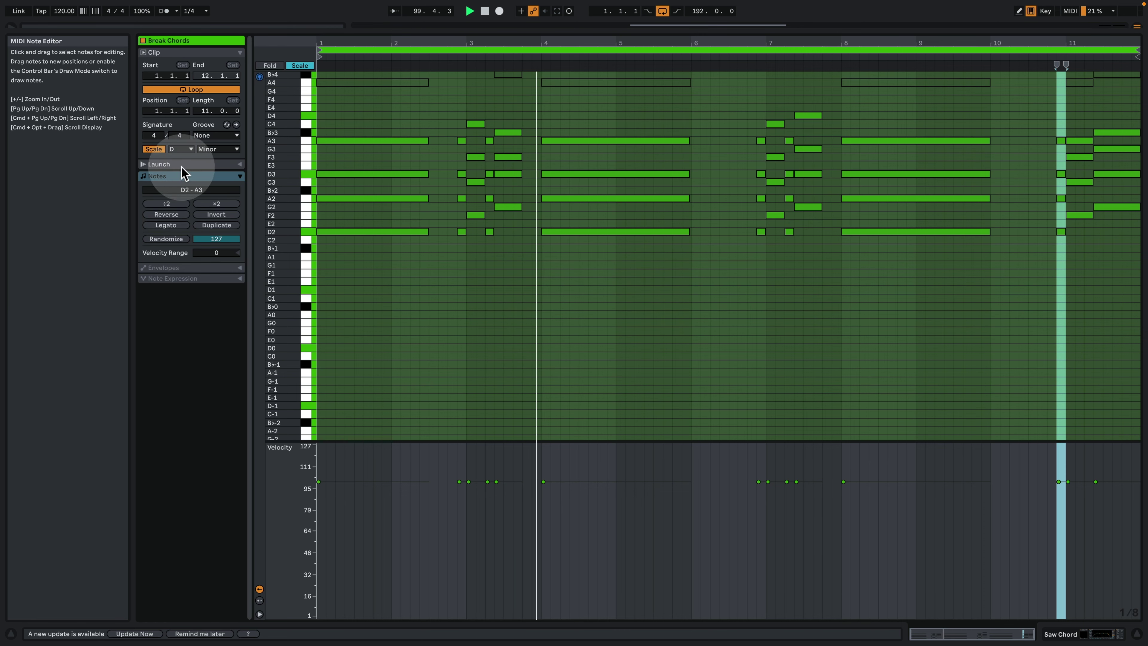
{"action": "left_click", "coordinate": [160, 150]}
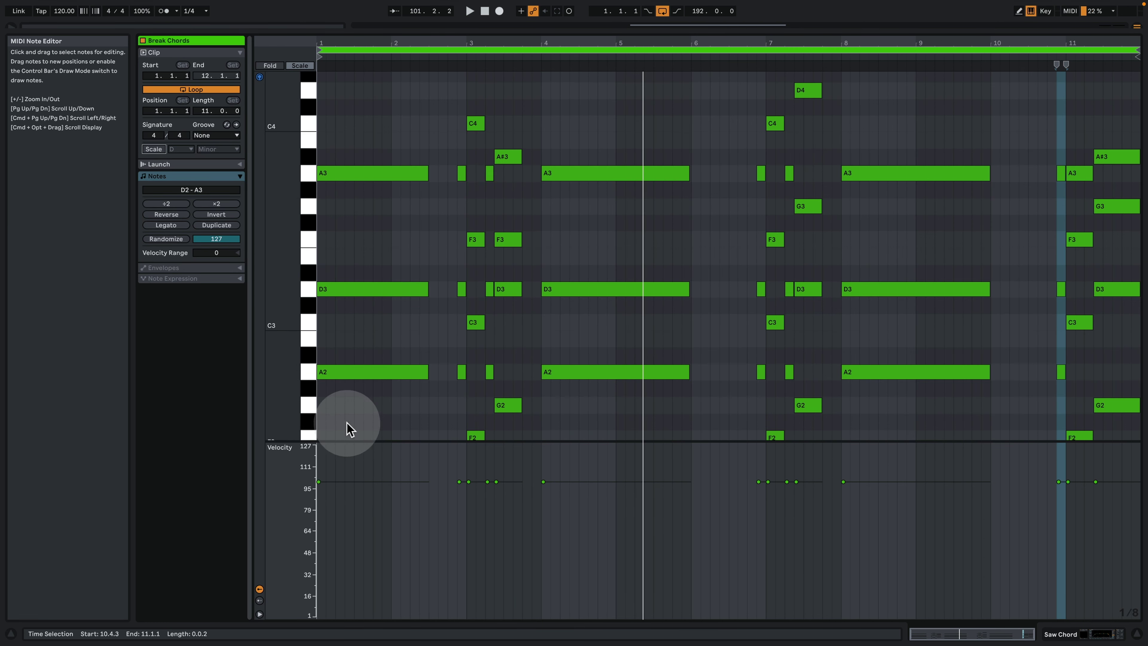
{"action": "key", "text": "space"}
Bring all of the opening chord's notes into view and select them together, from D2 to A3
{"action": "left_click_drag", "start_coordinate": [355, 414], "coordinate": [352, 141]}
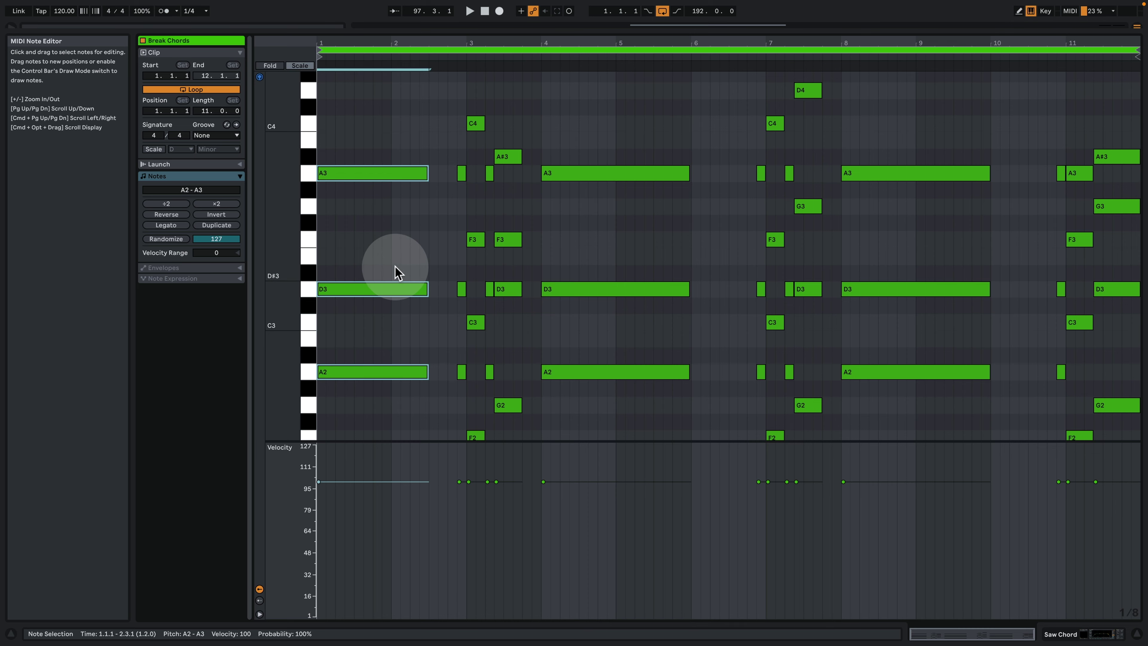
{"action": "scroll", "coordinate": [394, 268], "scroll_direction": "down", "scroll_amount": 3}
{"action": "left_click_drag", "start_coordinate": [373, 433], "coordinate": [368, 237]}
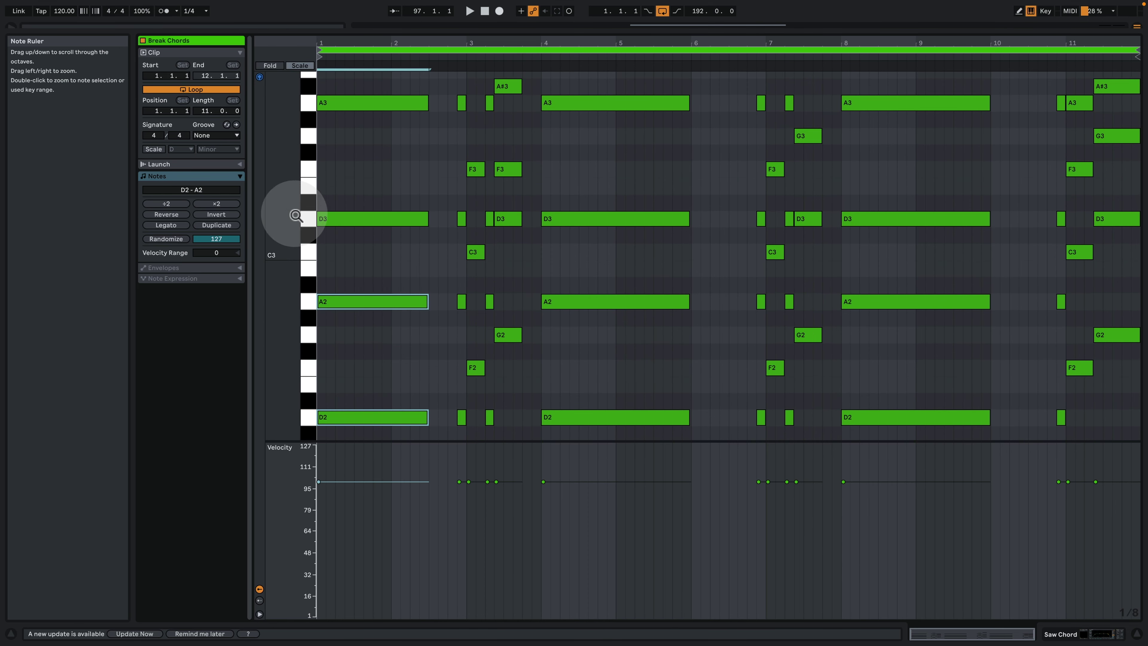
{"action": "mouse_move", "coordinate": [294, 214]}
{"action": "left_mouse_down"}
{"action": "mouse_move", "coordinate": [280, 214]}
{"action": "mouse_move", "coordinate": [294, 215]}
{"action": "left_mouse_up"}
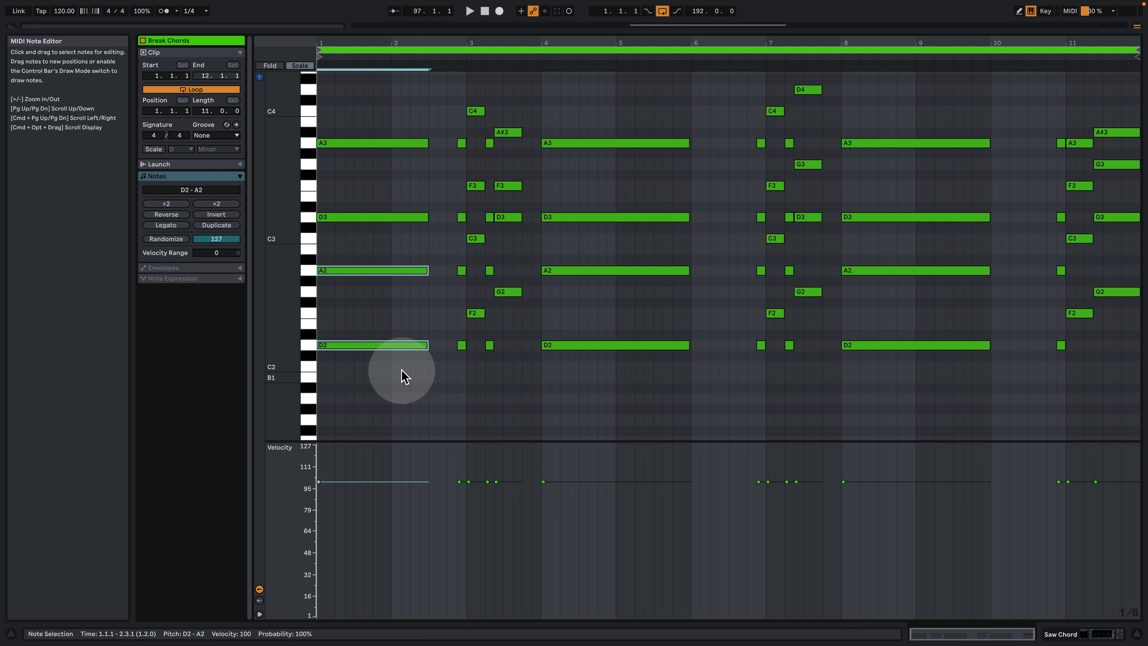
{"action": "left_click_drag", "start_coordinate": [377, 384], "coordinate": [372, 85]}
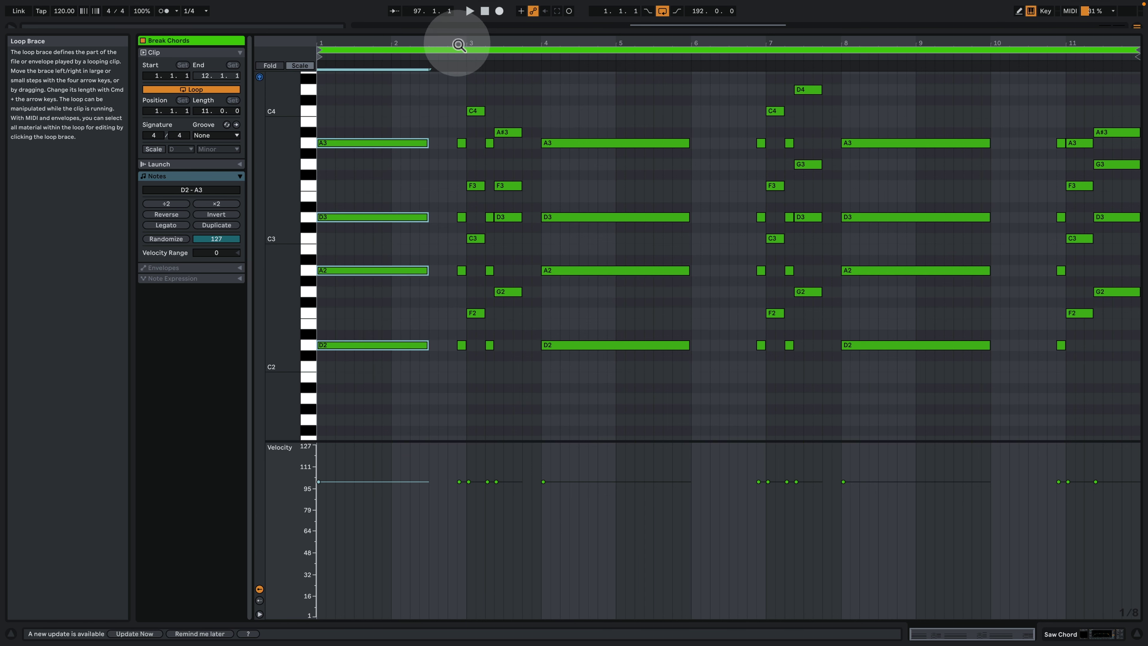
Examine the chords around bar 3 up close, selecting the F2–C4 chord and then the short D2–A3 chord before it as well
{"action": "left_click_drag", "start_coordinate": [456, 42], "coordinate": [456, 82]}
{"action": "left_click_drag", "start_coordinate": [456, 97], "coordinate": [470, 388]}
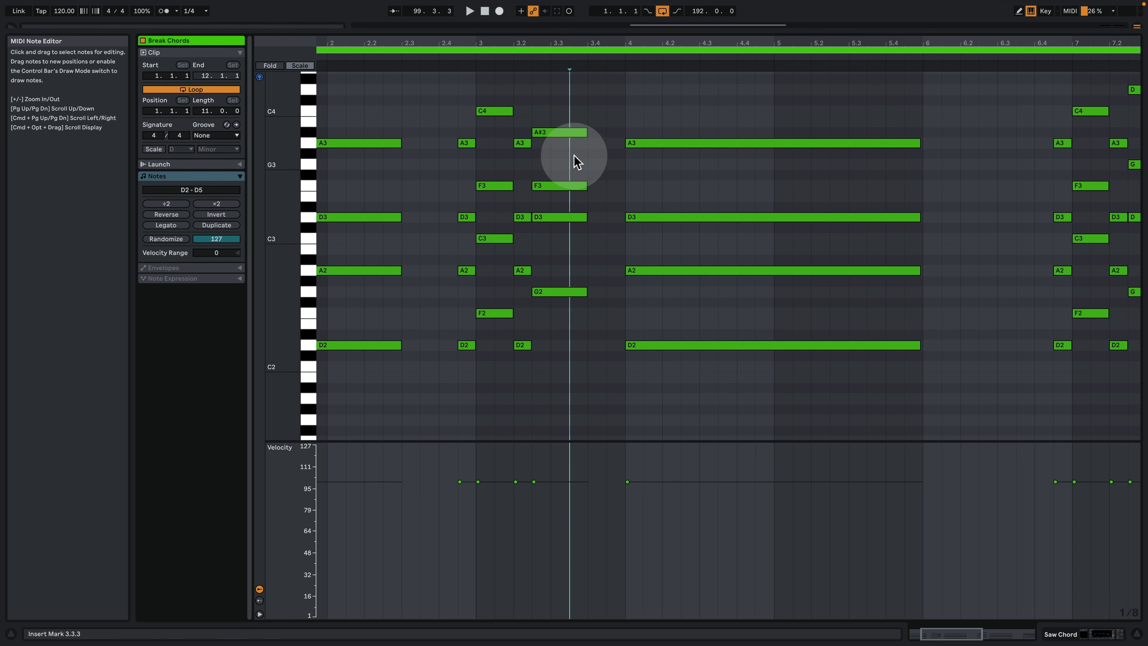
{"action": "left_click_drag", "start_coordinate": [486, 32], "coordinate": [498, 81]}
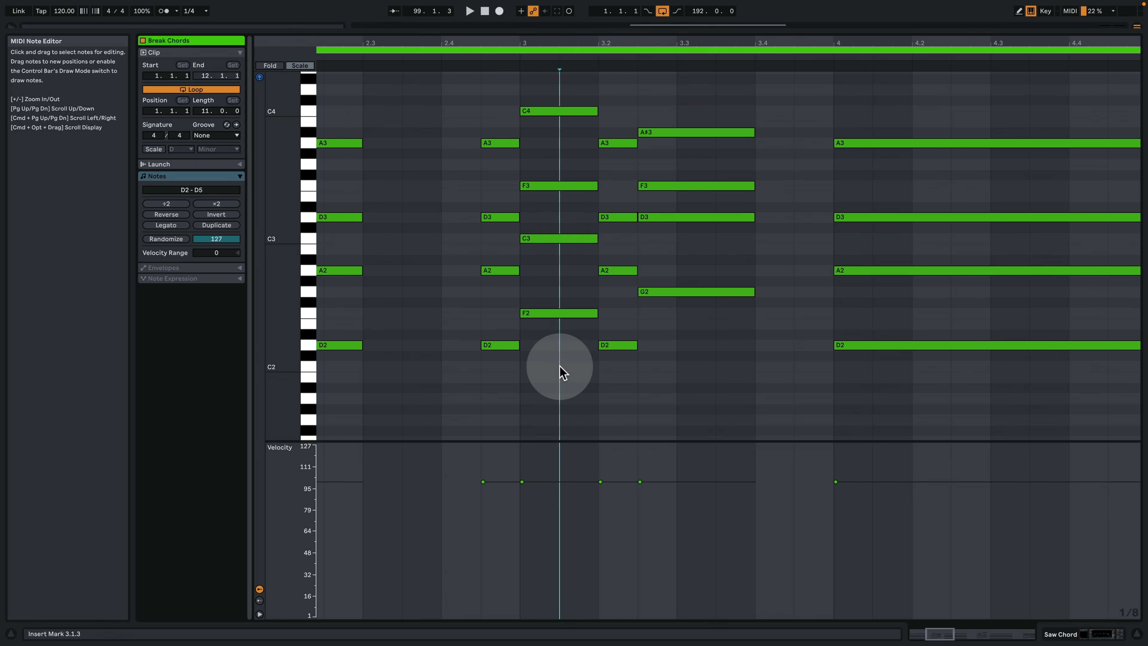
{"action": "left_click_drag", "start_coordinate": [559, 365], "coordinate": [558, 97]}
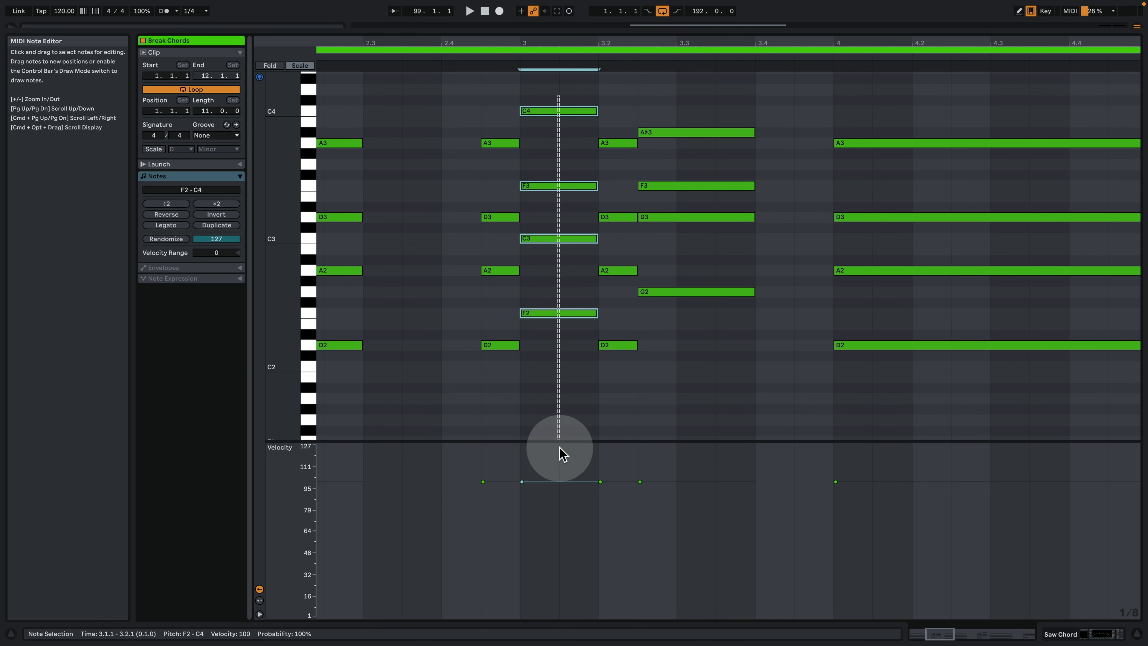
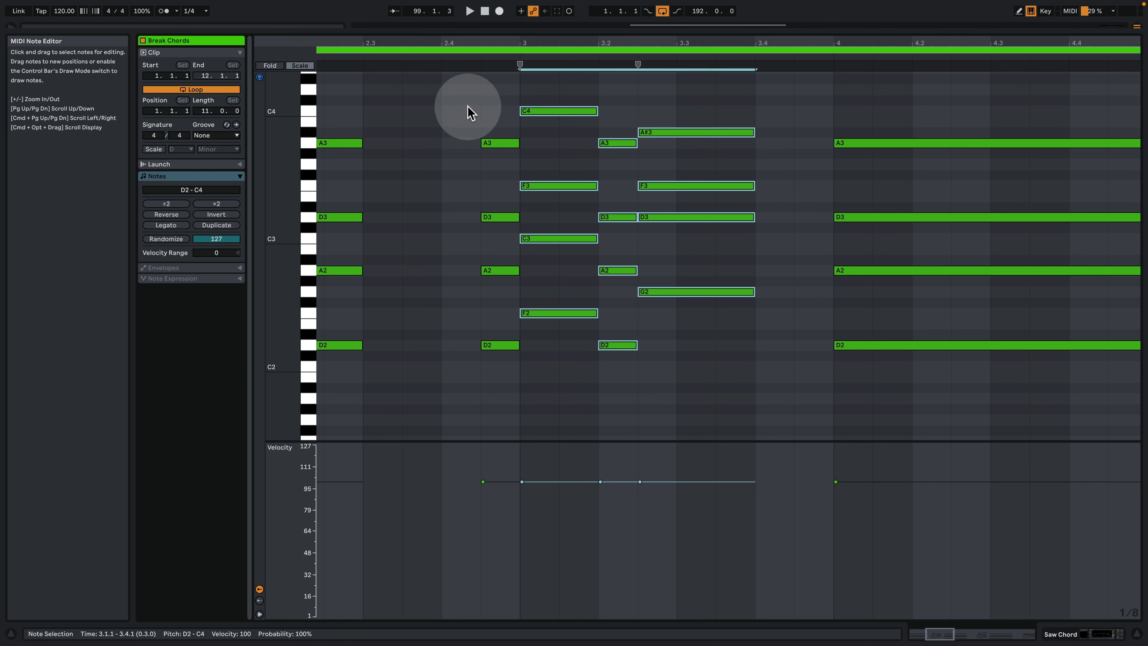
{"action": "left_click_drag", "start_coordinate": [453, 92], "coordinate": [587, 391]}
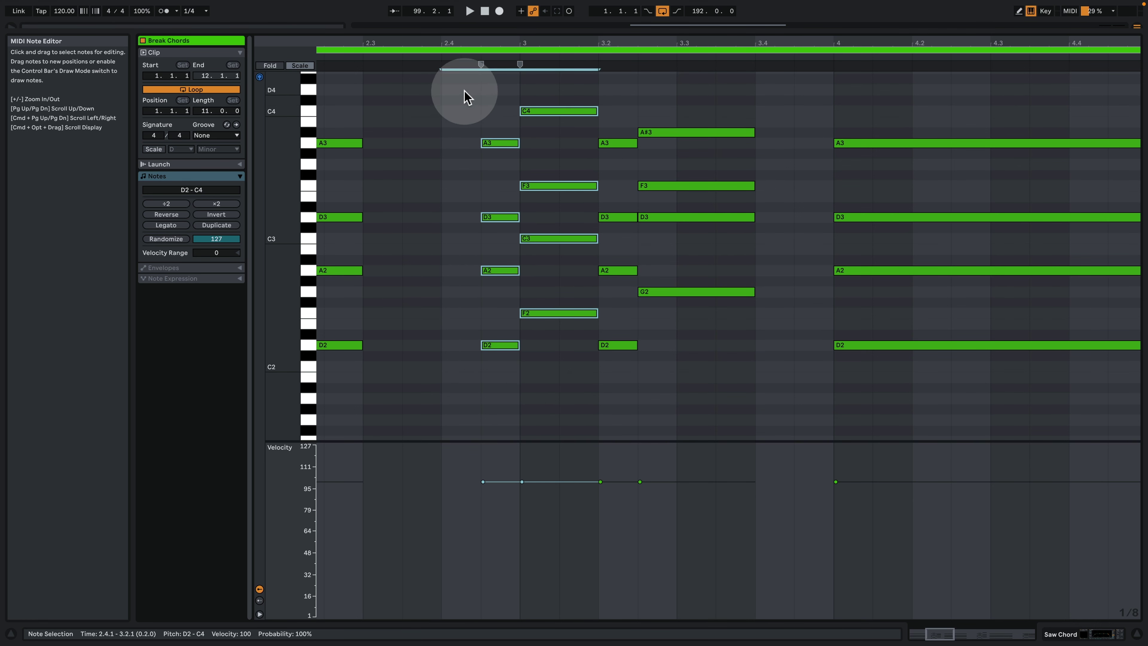
Reselect the chords from 2.4.3 to 3.2.1, return to Saw Chord's devices, and audition the track soloed from the start of the Peak
{"action": "left_click_drag", "start_coordinate": [464, 89], "coordinate": [530, 397]}
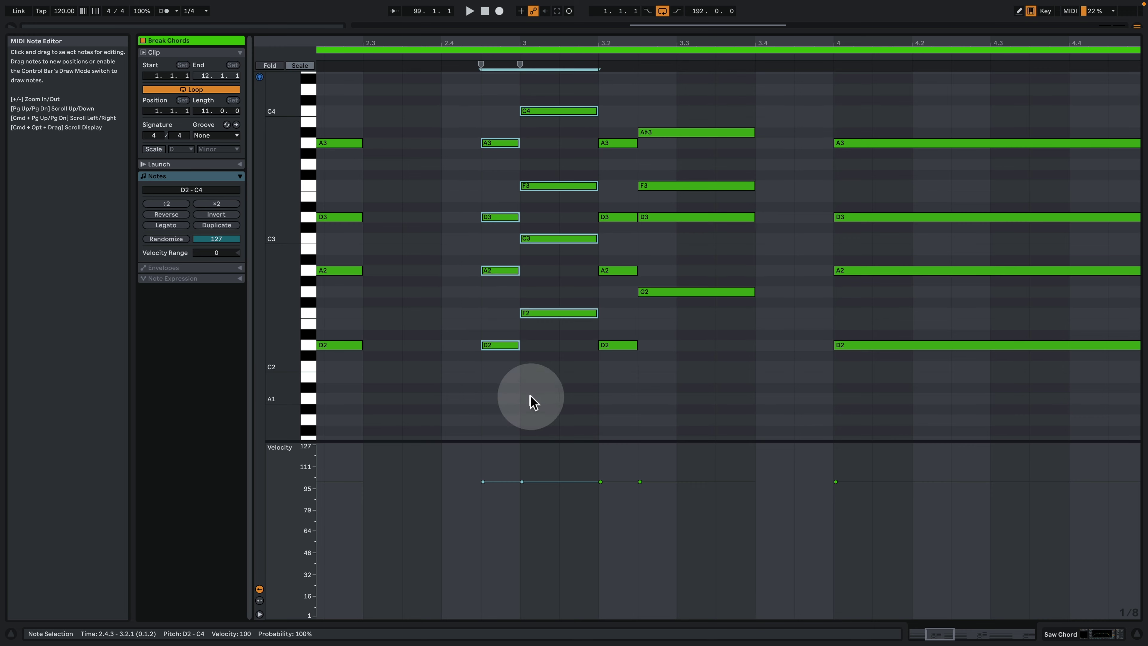
{"action": "left_click_drag", "start_coordinate": [712, 40], "coordinate": [716, 23]}
{"action": "left_click", "coordinate": [1087, 636]}
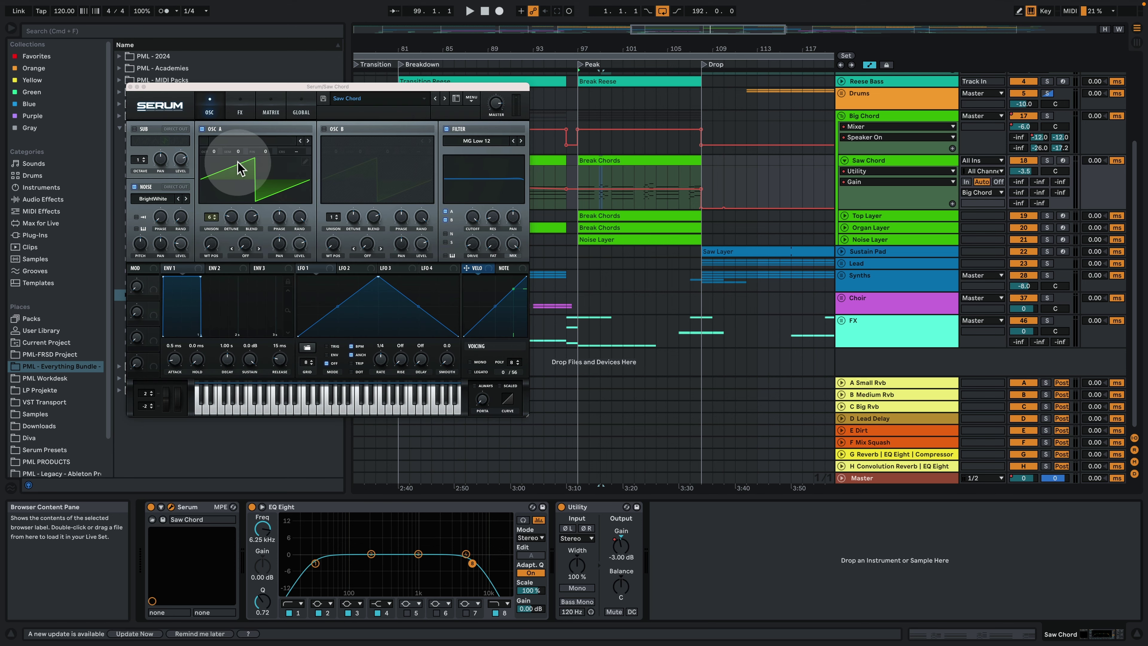
{"action": "key", "text": "space"}
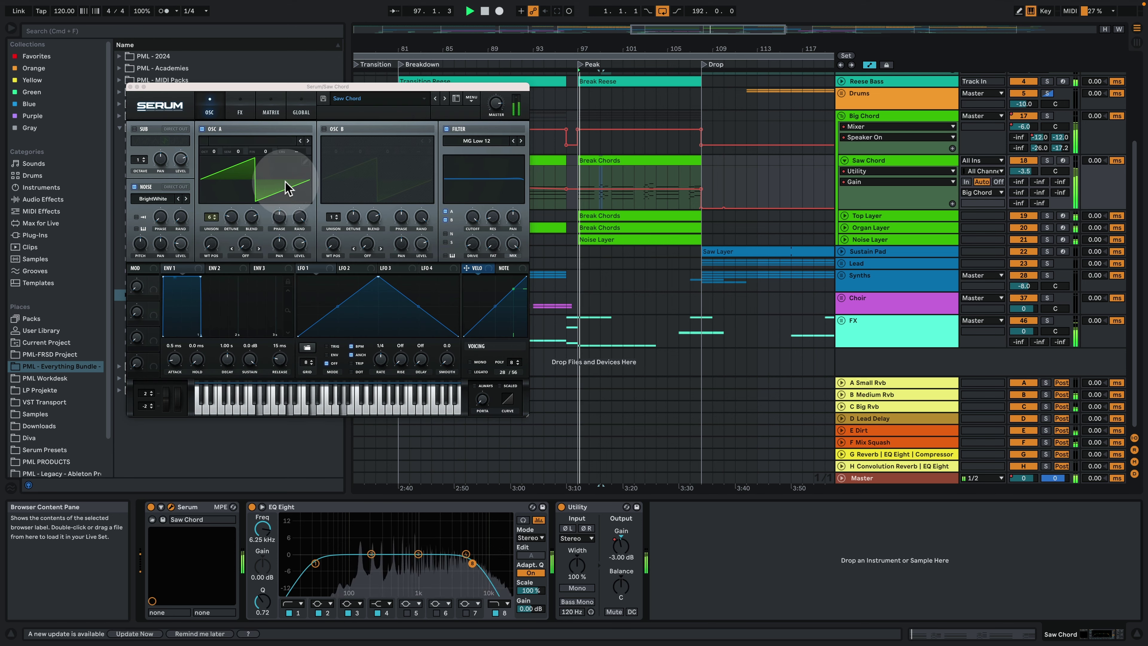
{"action": "left_click", "coordinate": [1047, 161]}
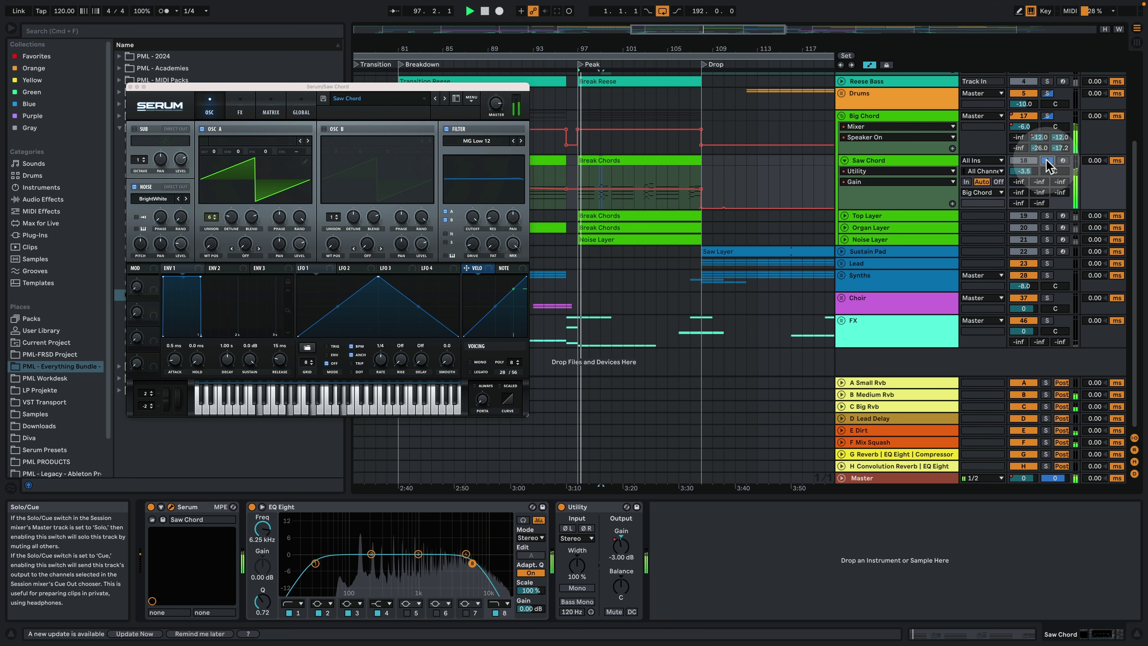
Unfold Top Layer, show its devices, and audition it soloed from the start of the Peak
{"action": "left_click", "coordinate": [845, 217]}
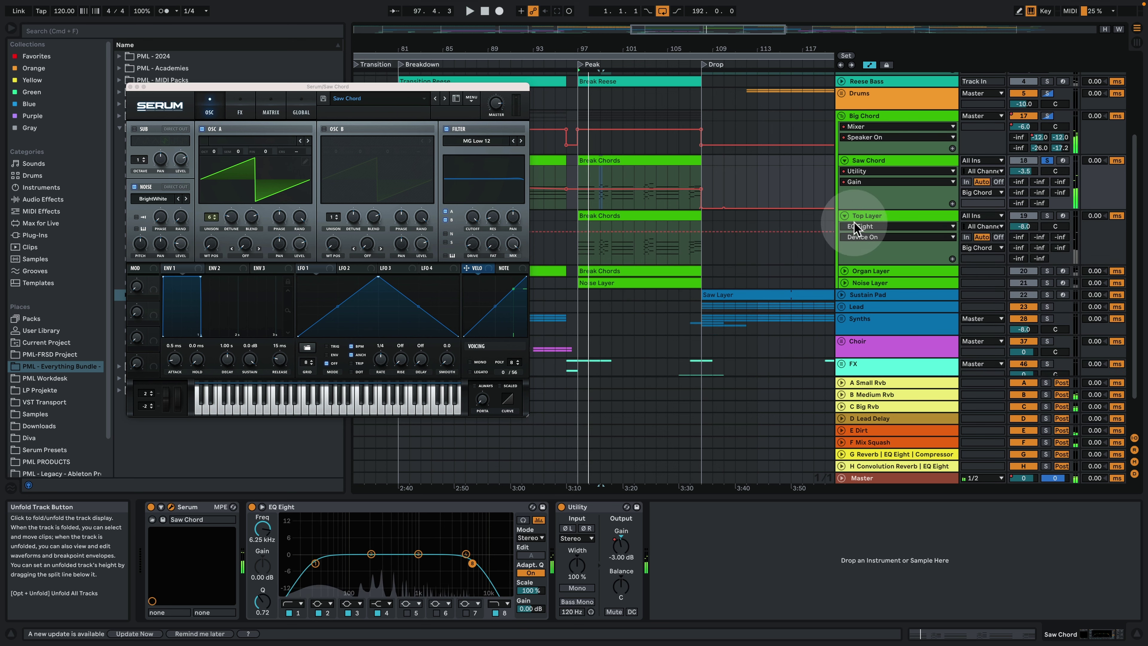
{"action": "left_click", "coordinate": [1047, 216]}
{"action": "left_click", "coordinate": [916, 216]}
{"action": "key", "text": "space"}
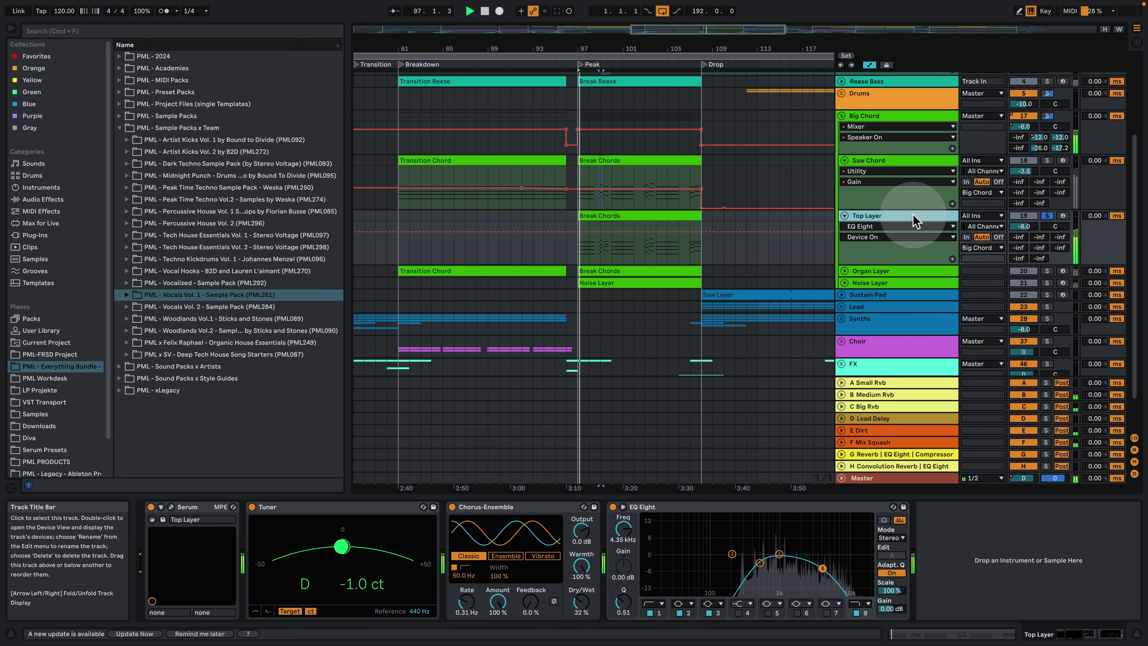
{"action": "key", "text": "space"}
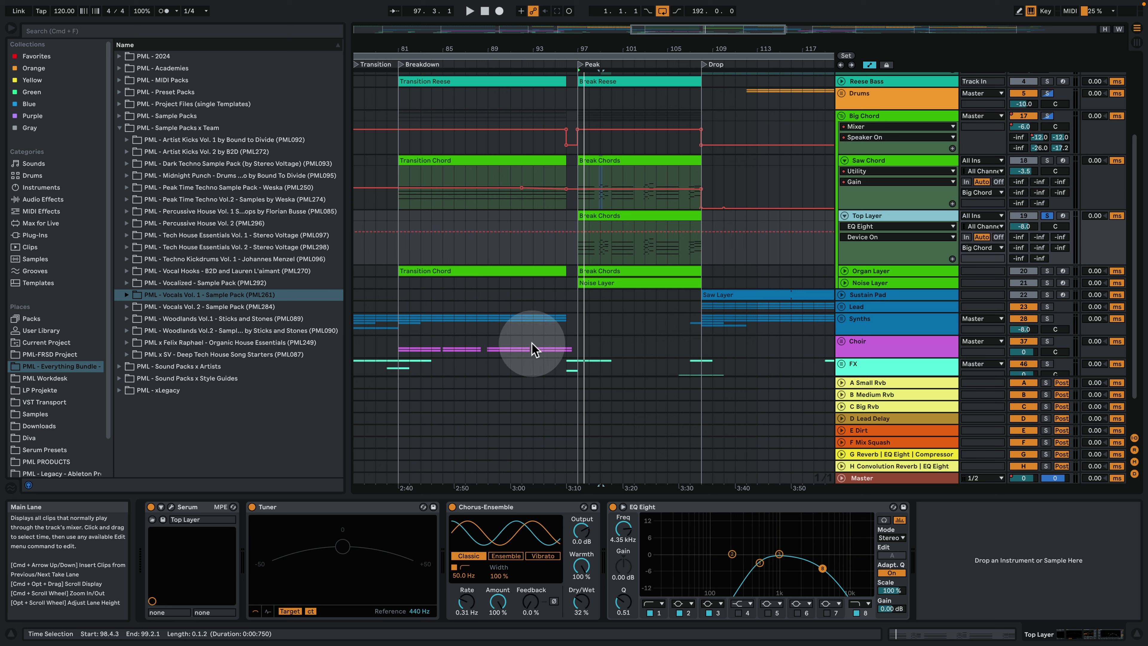
Examine Top Layer's Serum patch while the layer plays, closing the plug-in window when finished
{"action": "key", "text": "space"}
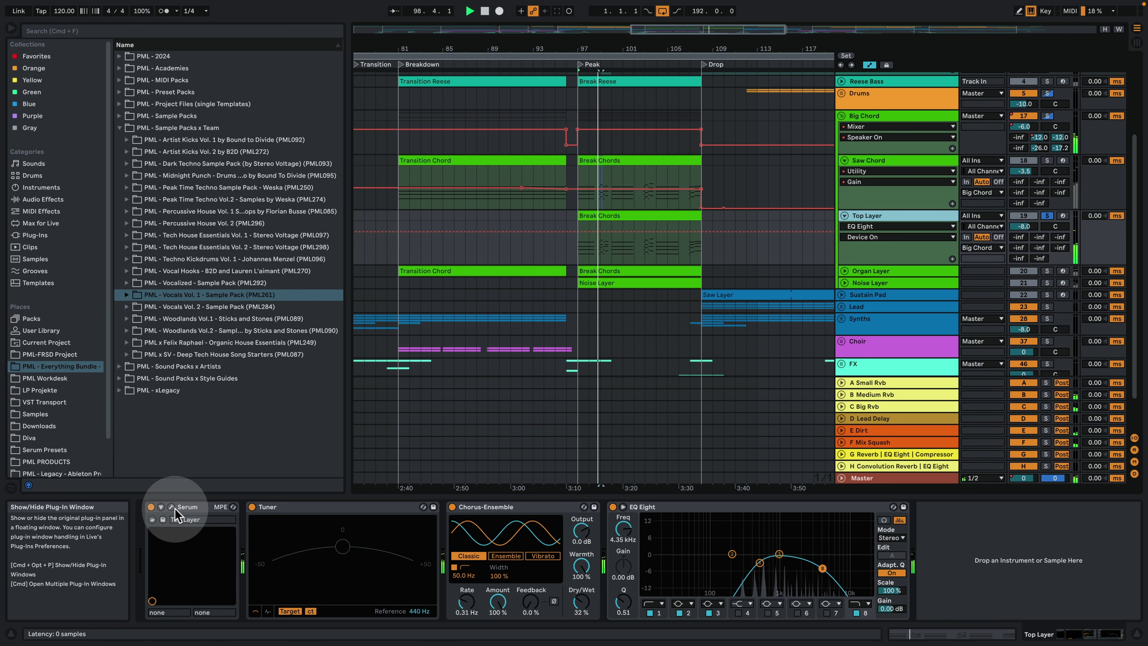
{"action": "key", "text": "super+alt+p"}
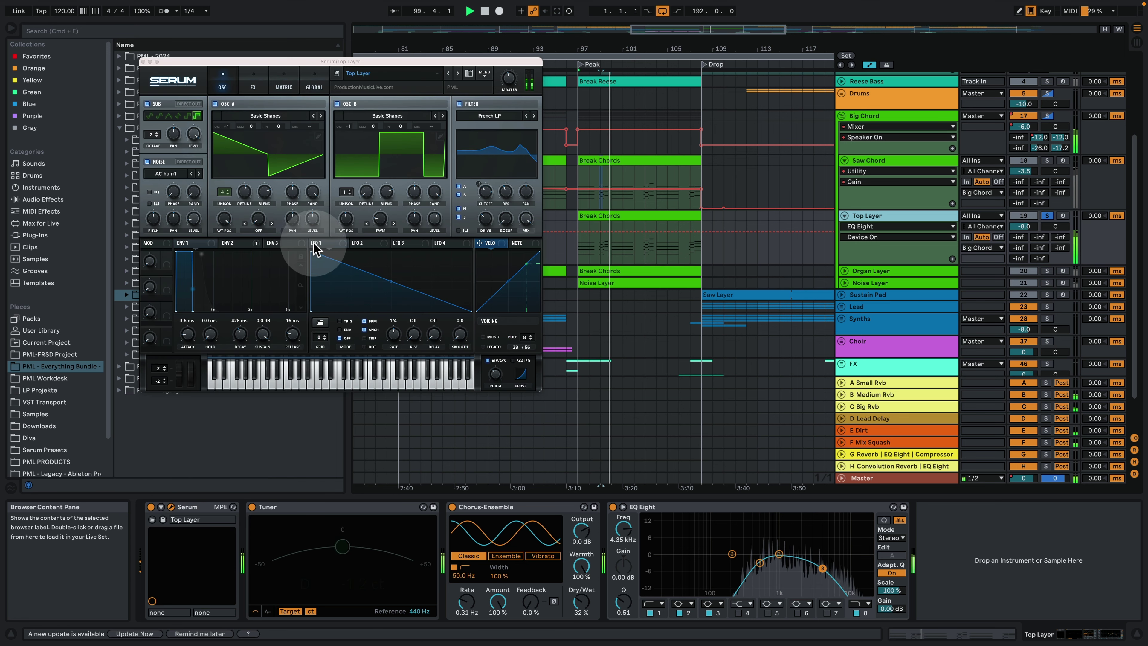
{"action": "left_click", "coordinate": [143, 62]}
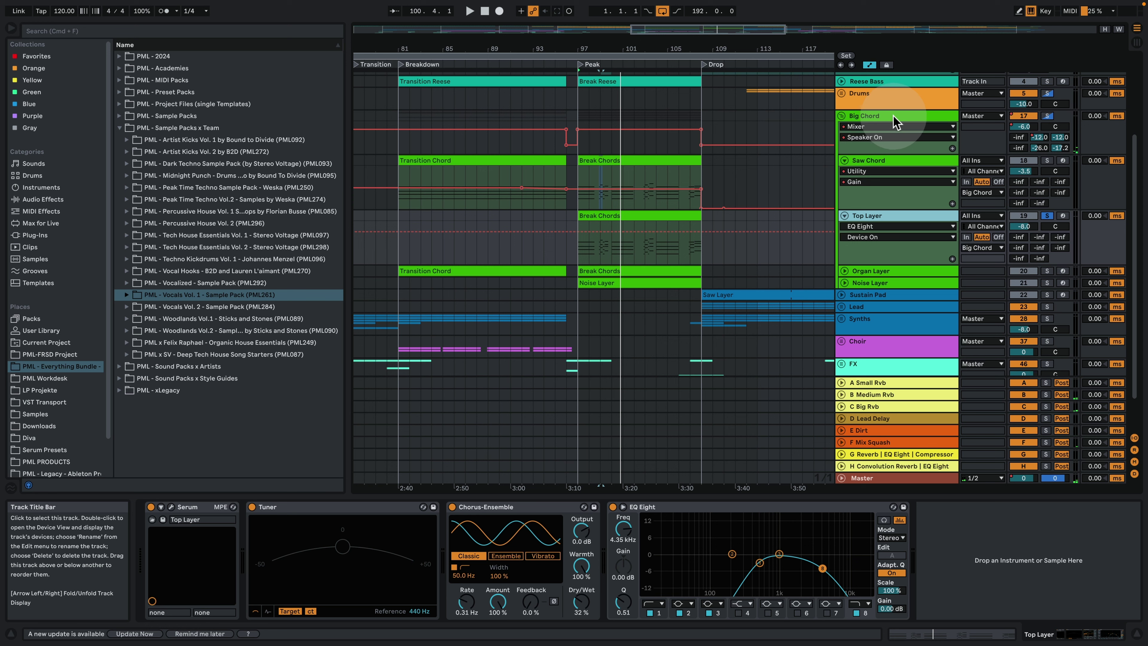
Unfold Organ Layer, audition its Break Chords clip soloed, and examine the layer's Serum patch
{"action": "left_click", "coordinate": [867, 269]}
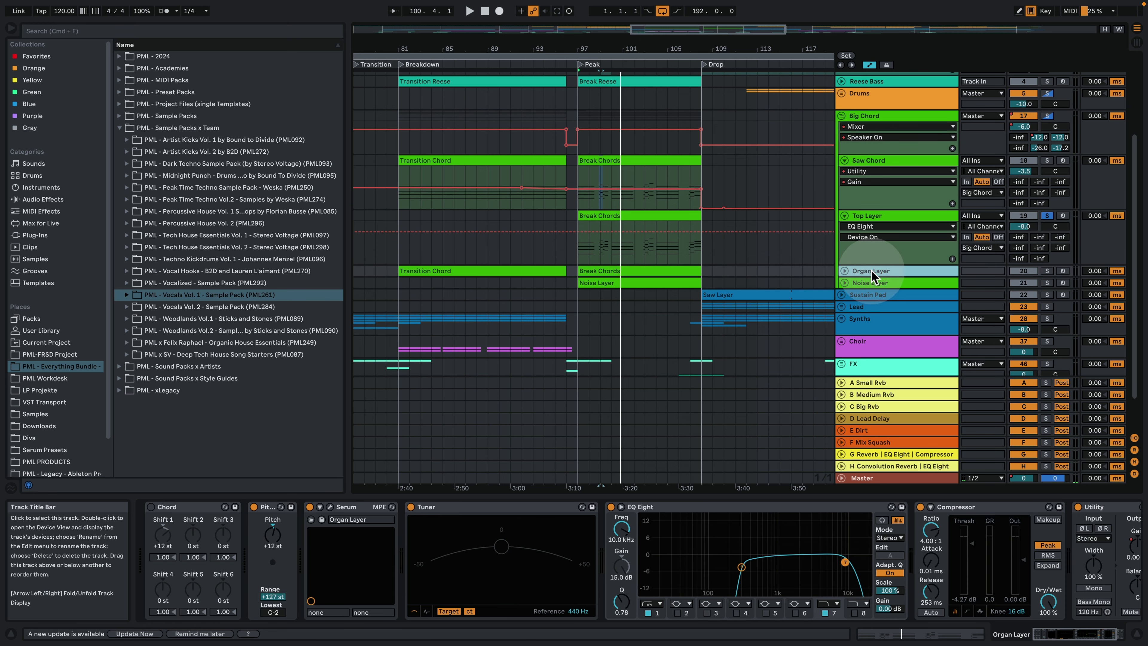
{"action": "left_click", "coordinate": [842, 273]}
{"action": "left_click", "coordinate": [646, 271]}
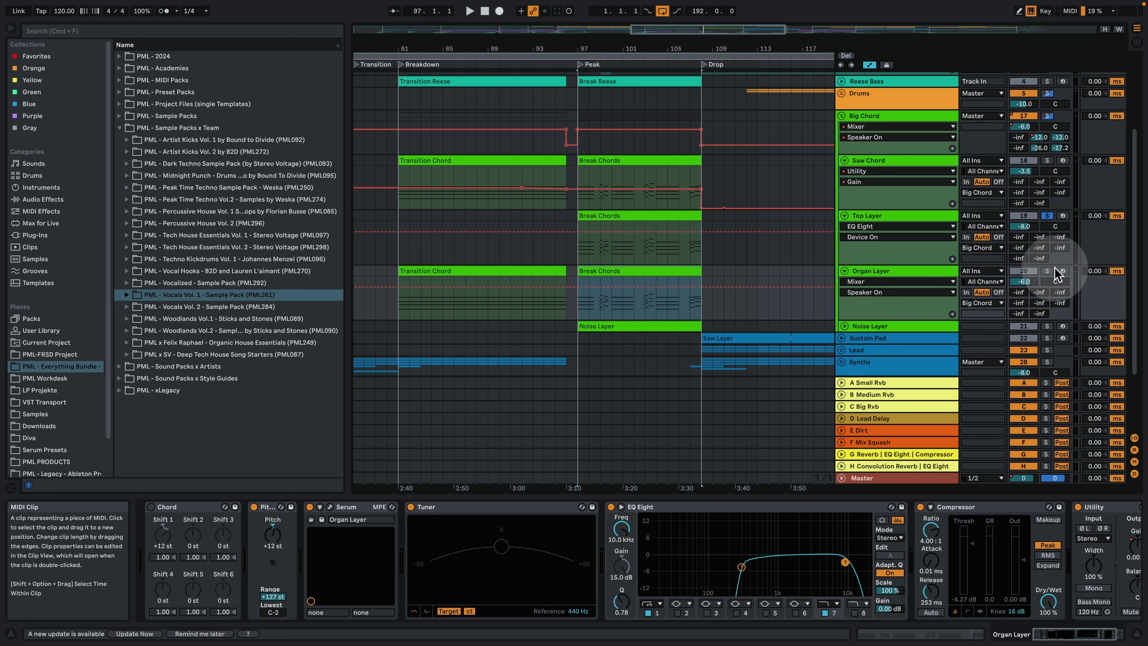
{"action": "key", "text": "space"}
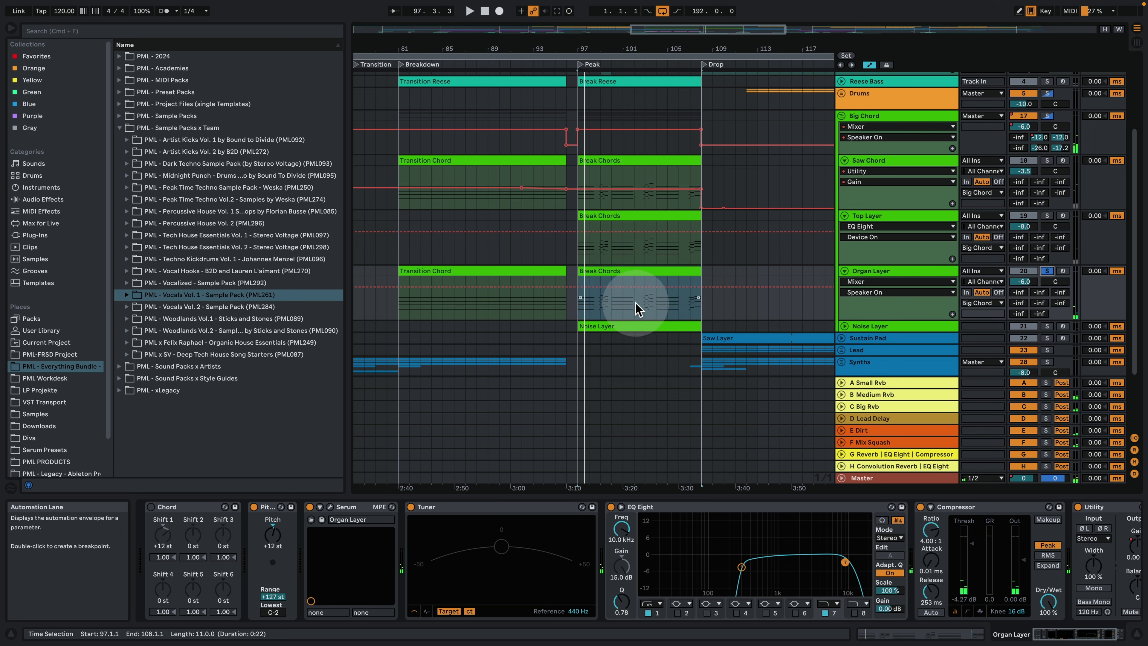
{"action": "left_click_drag", "start_coordinate": [603, 43], "coordinate": [600, 67]}
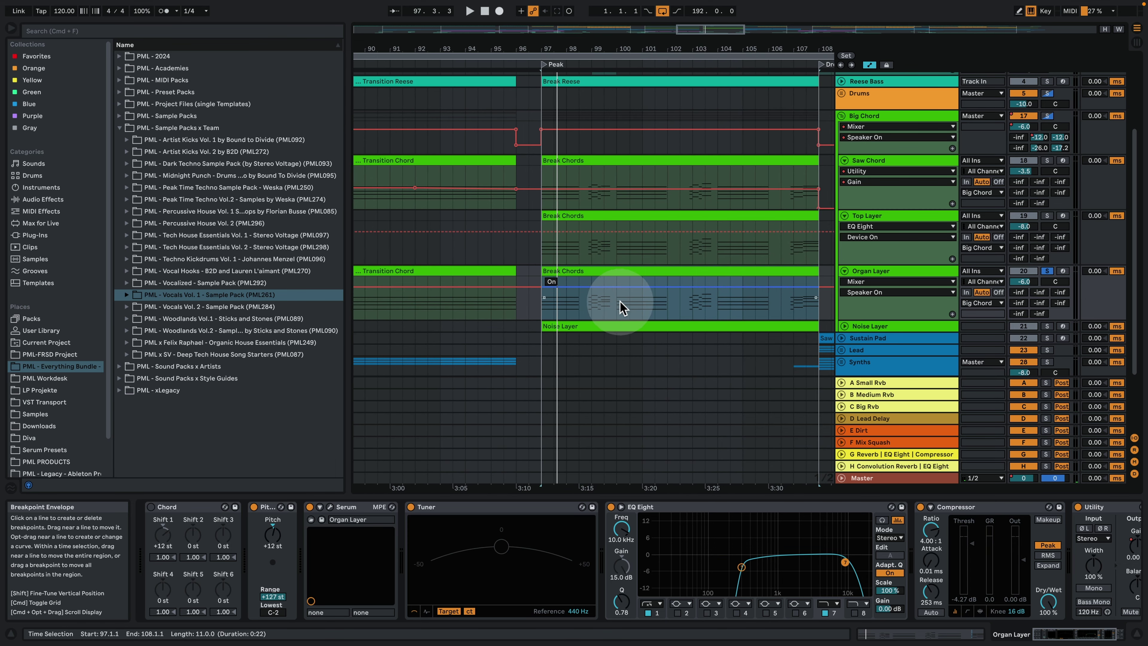
{"action": "left_click", "coordinate": [329, 507]}
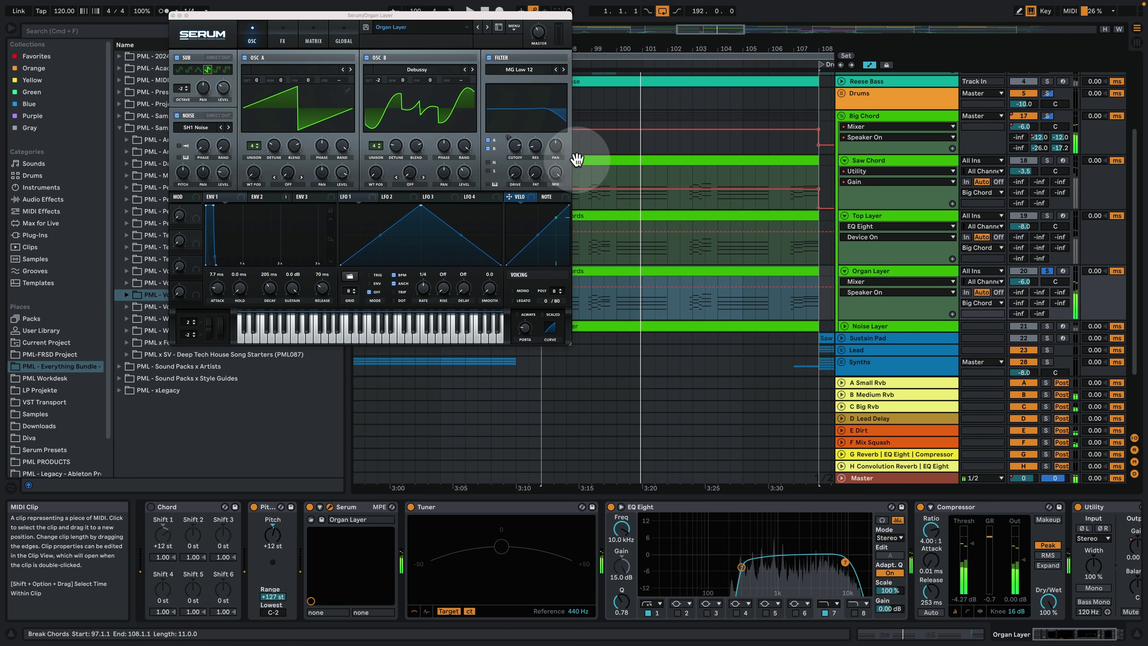
Play Noise Layer soloed and inspect both Operator chains in its Stereo Noise rack
{"action": "left_click", "coordinate": [880, 331]}
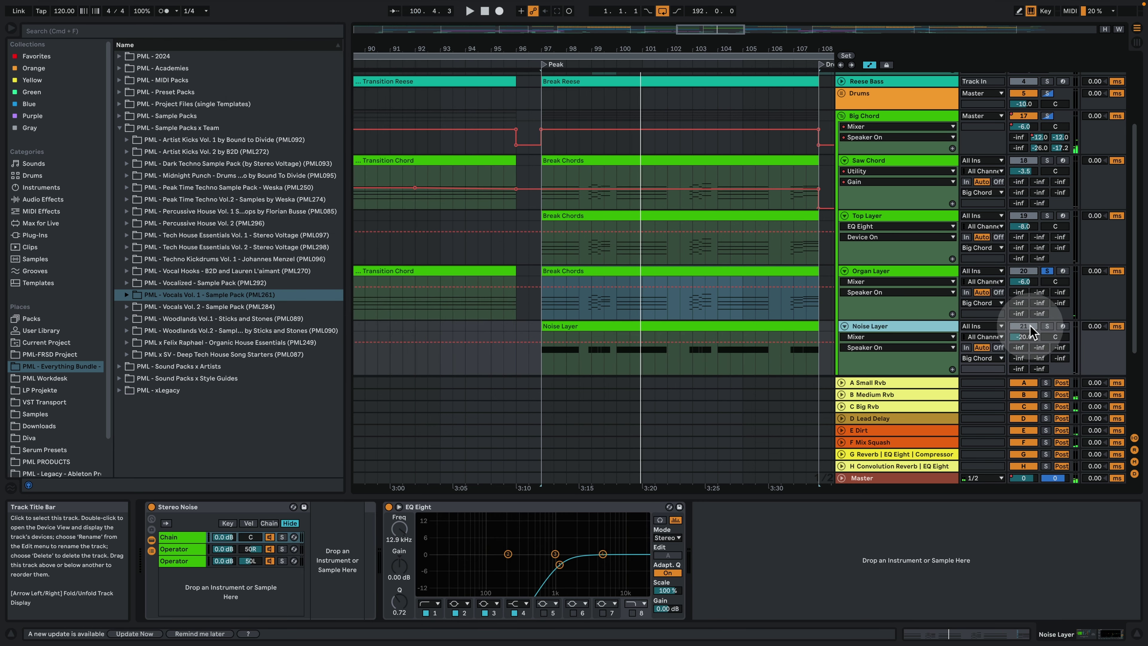
{"action": "left_click", "coordinate": [1047, 326]}
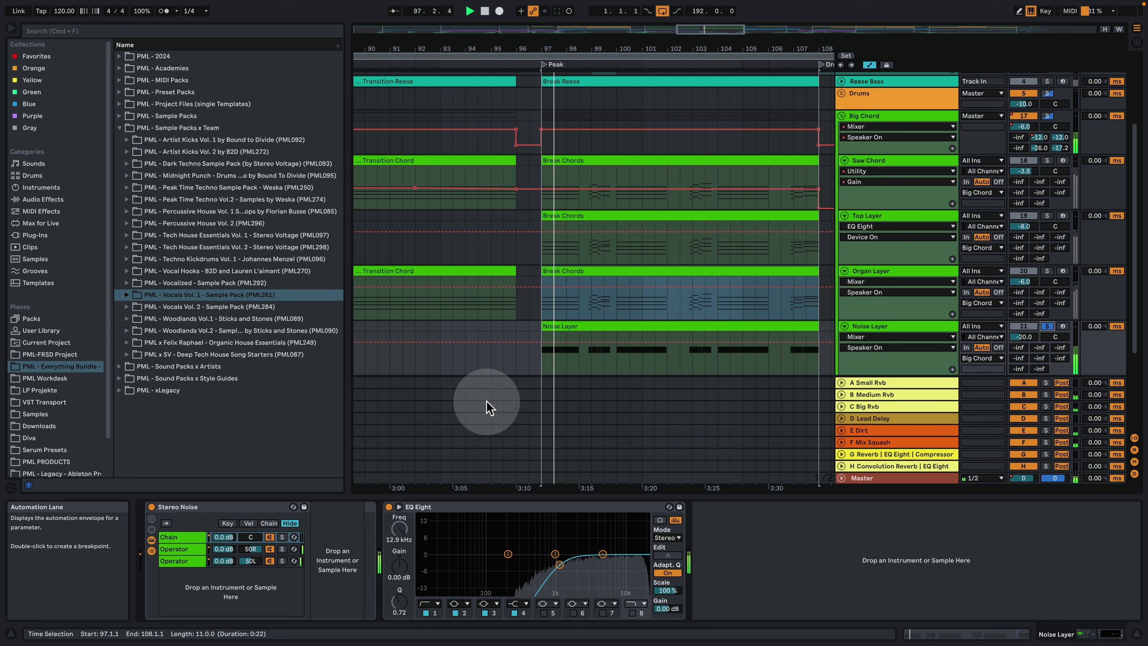
{"action": "left_click", "coordinate": [172, 548]}
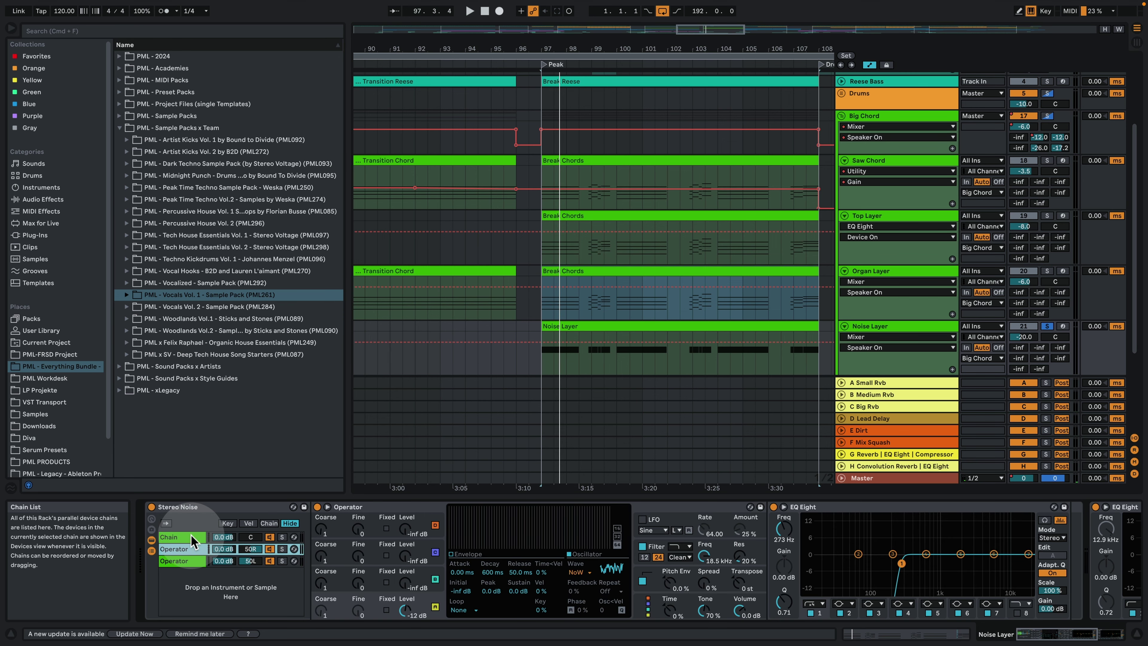
{"action": "left_click", "coordinate": [192, 538]}
{"action": "left_click", "coordinate": [190, 549]}
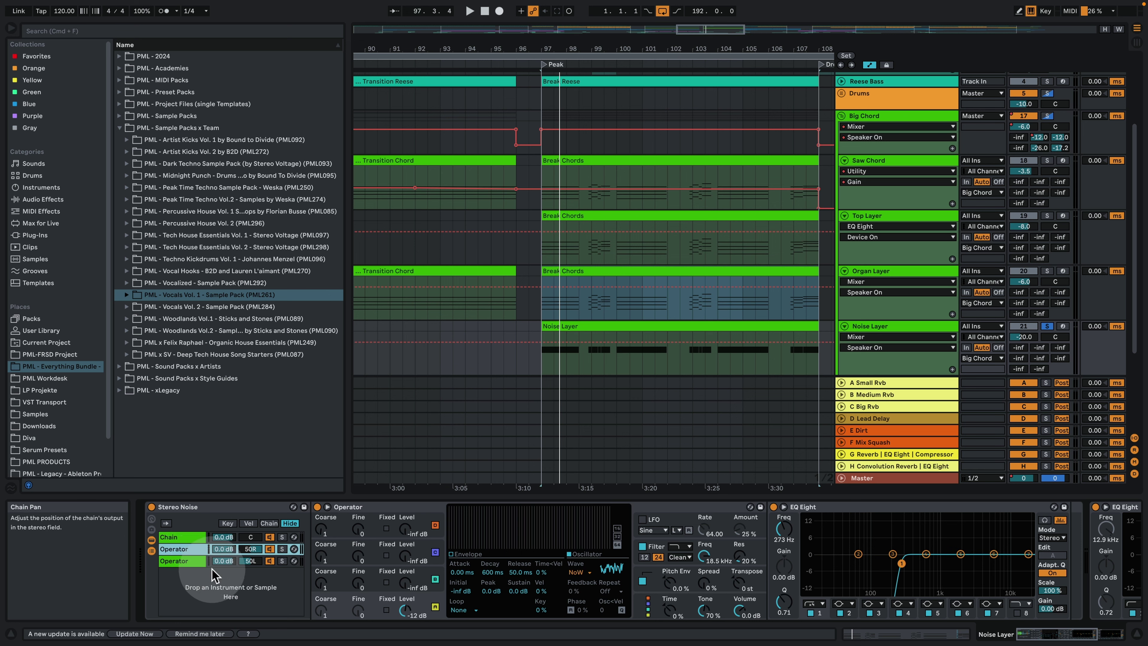
{"action": "left_click", "coordinate": [172, 562]}
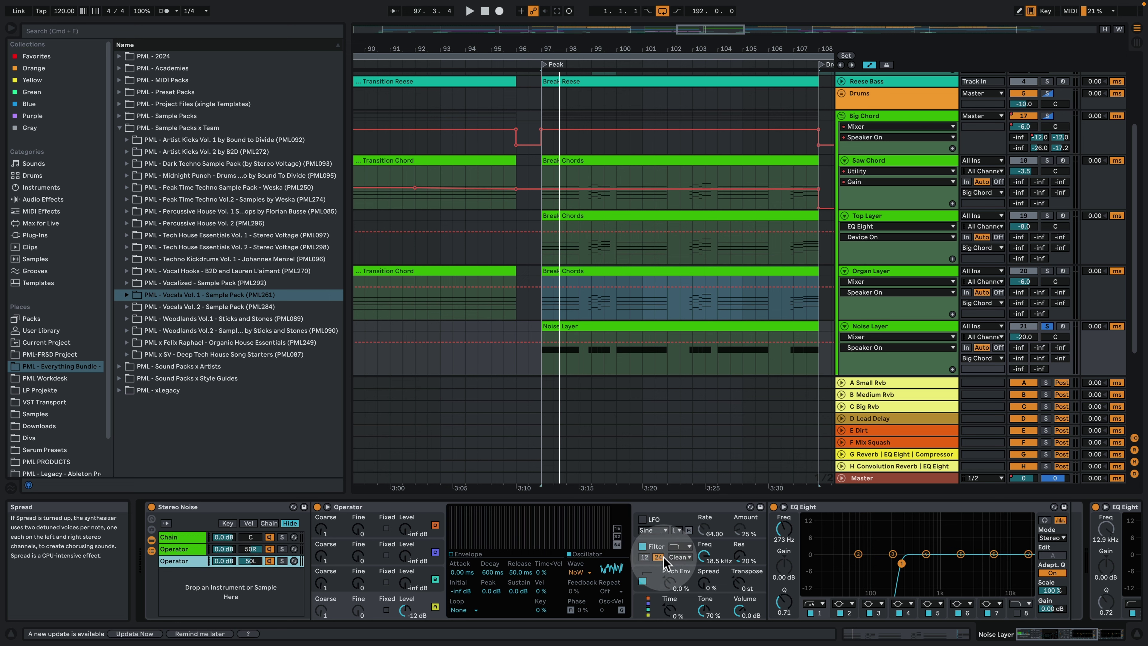
Check Operator's oscillator waveform options, keeping NoW, and play Noise Layer soloed and together with the other unsoloed chord layers
{"action": "left_click", "coordinate": [587, 572]}
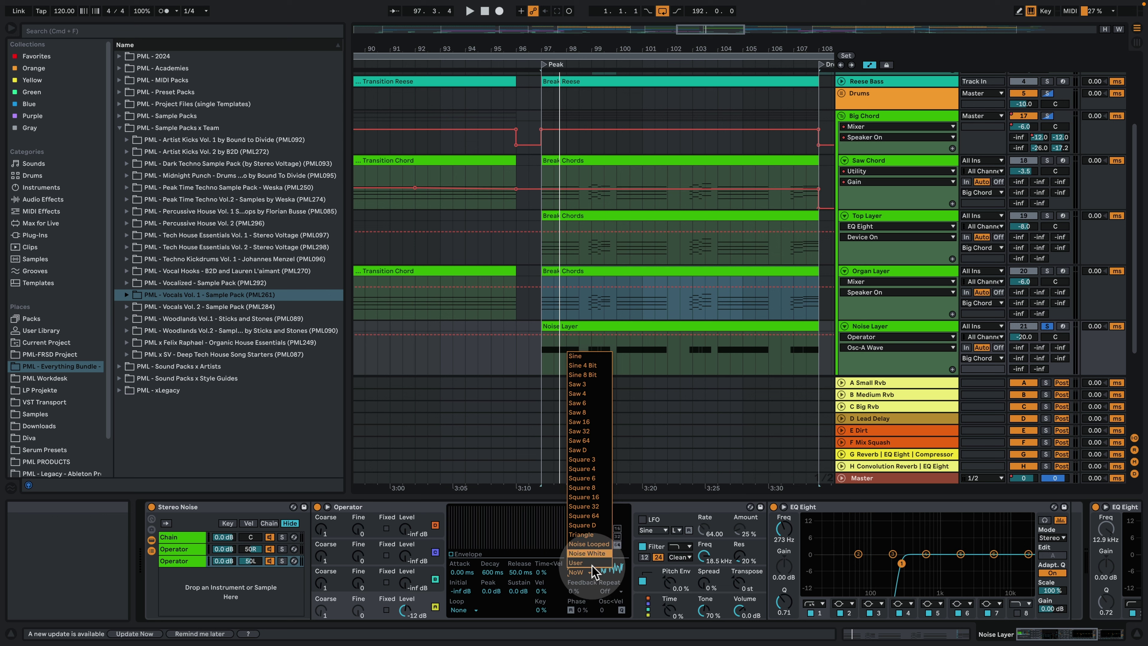
{"action": "left_click", "coordinate": [589, 572]}
{"action": "key", "text": "space"}
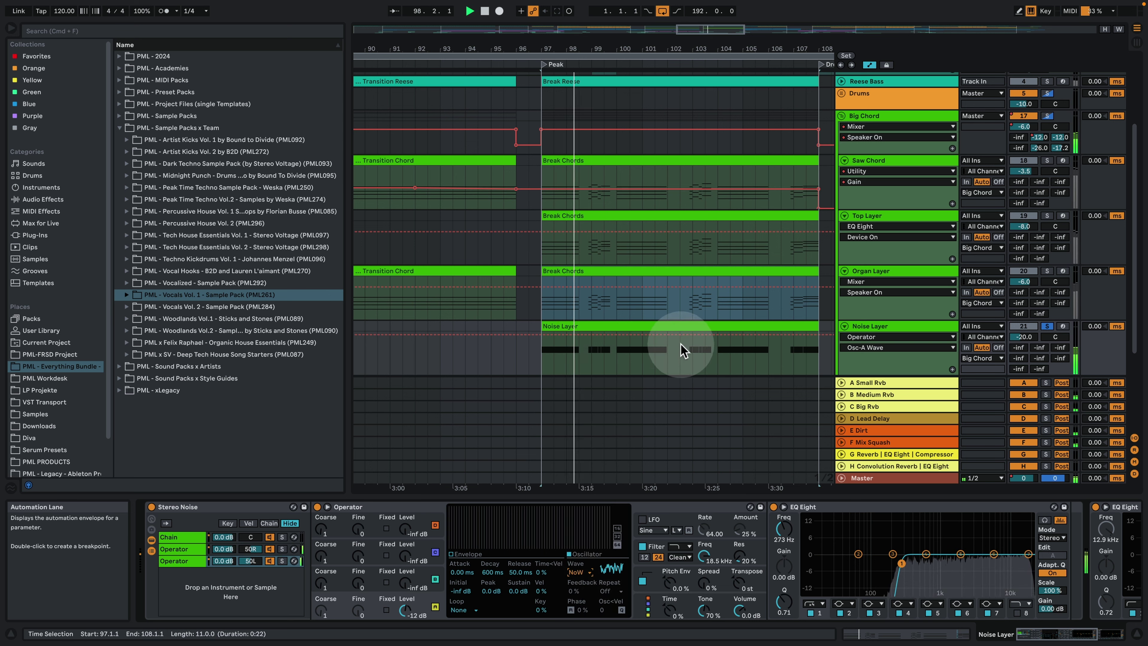
{"action": "left_click", "coordinate": [1047, 325]}
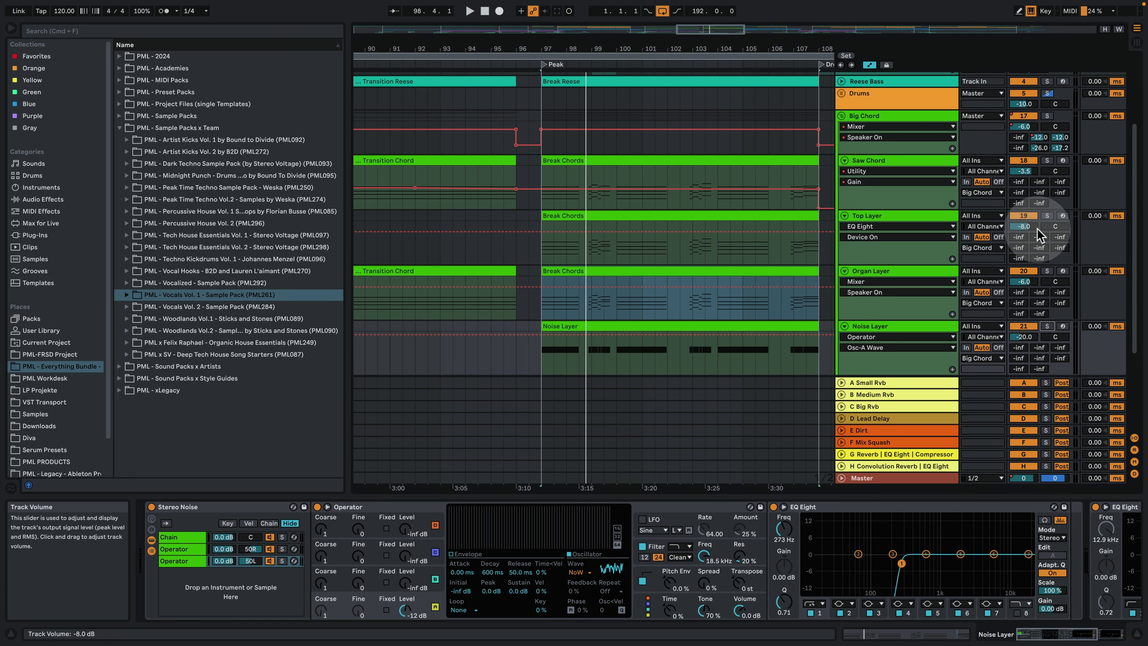
{"action": "key", "text": "space"}
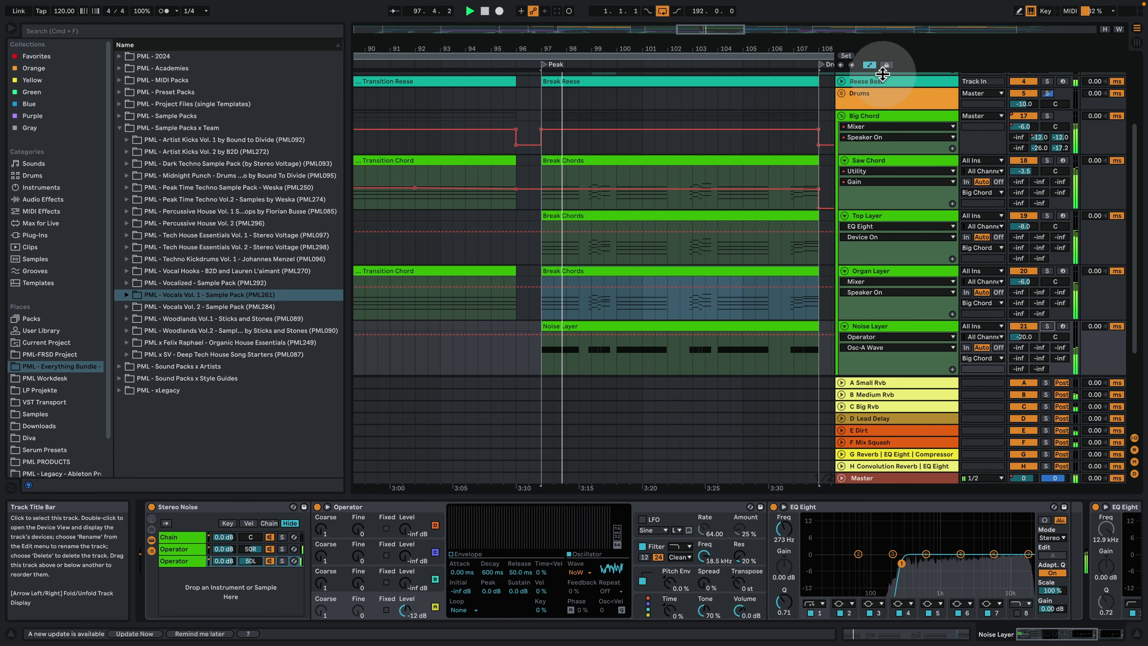
Unfold Reese Bass, show its devices, and solo the track for playback from the start of the Peak
{"action": "left_click", "coordinate": [842, 81]}
{"action": "left_click", "coordinate": [903, 83]}
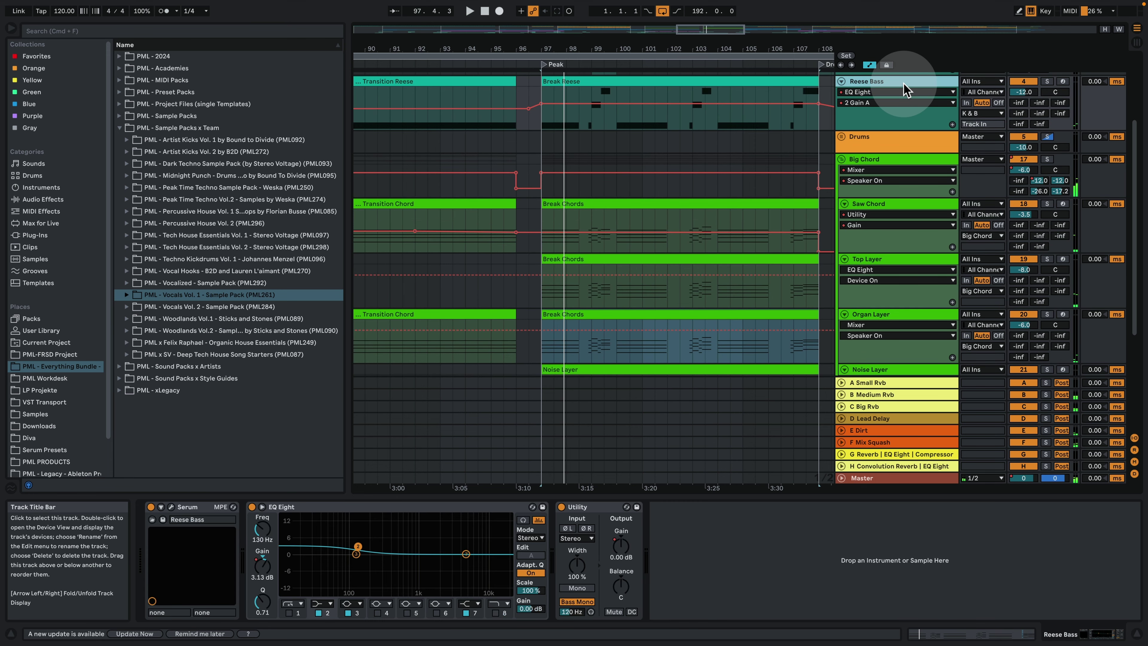
{"action": "left_click", "coordinate": [1047, 81]}
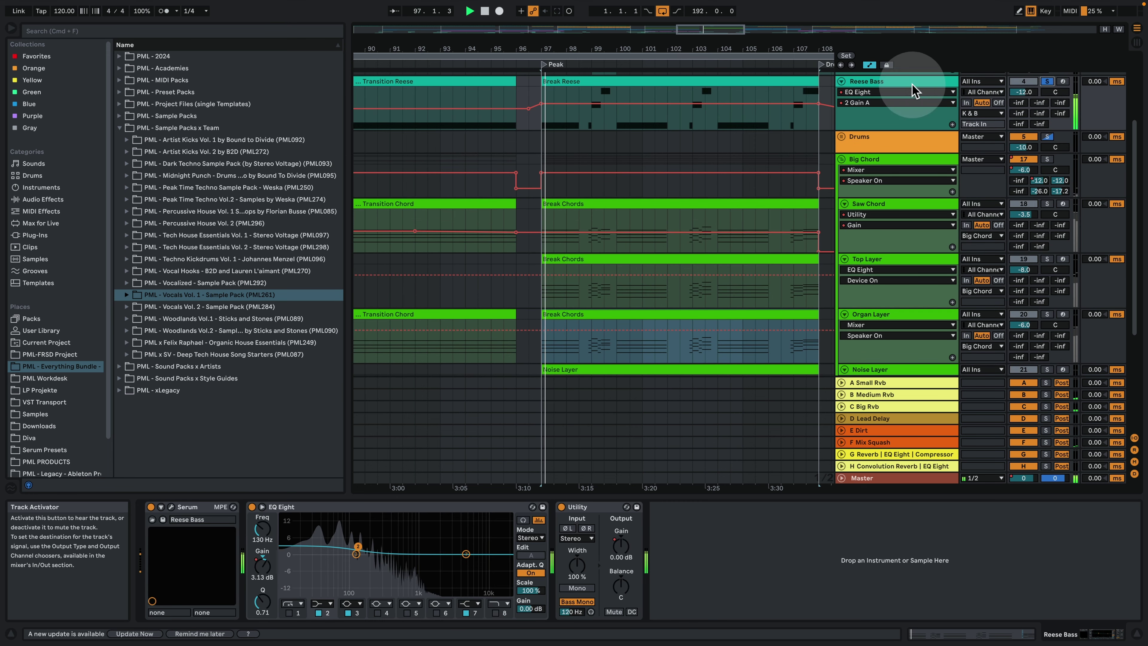
Open Break Reese in the MIDI editor, select its F2 and G2 notes and the long D2 at bar 4, and return to the devices
{"action": "double_click", "coordinate": [559, 90]}
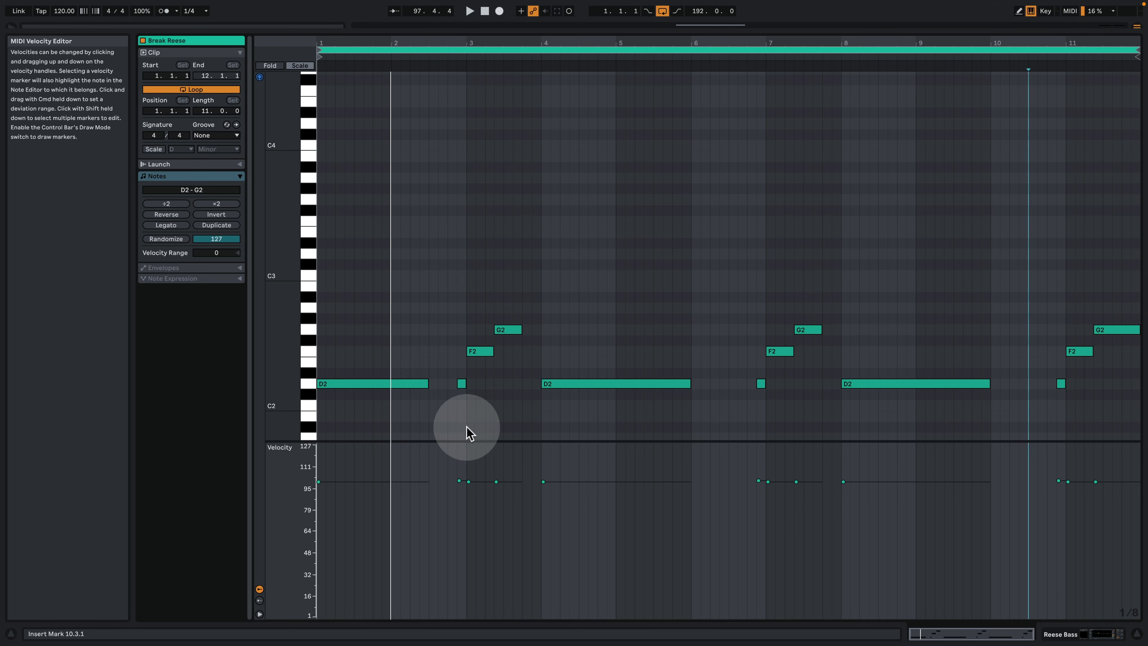
{"action": "left_click_drag", "start_coordinate": [484, 392], "coordinate": [514, 325]}
{"action": "left_click_drag", "start_coordinate": [591, 301], "coordinate": [594, 411]}
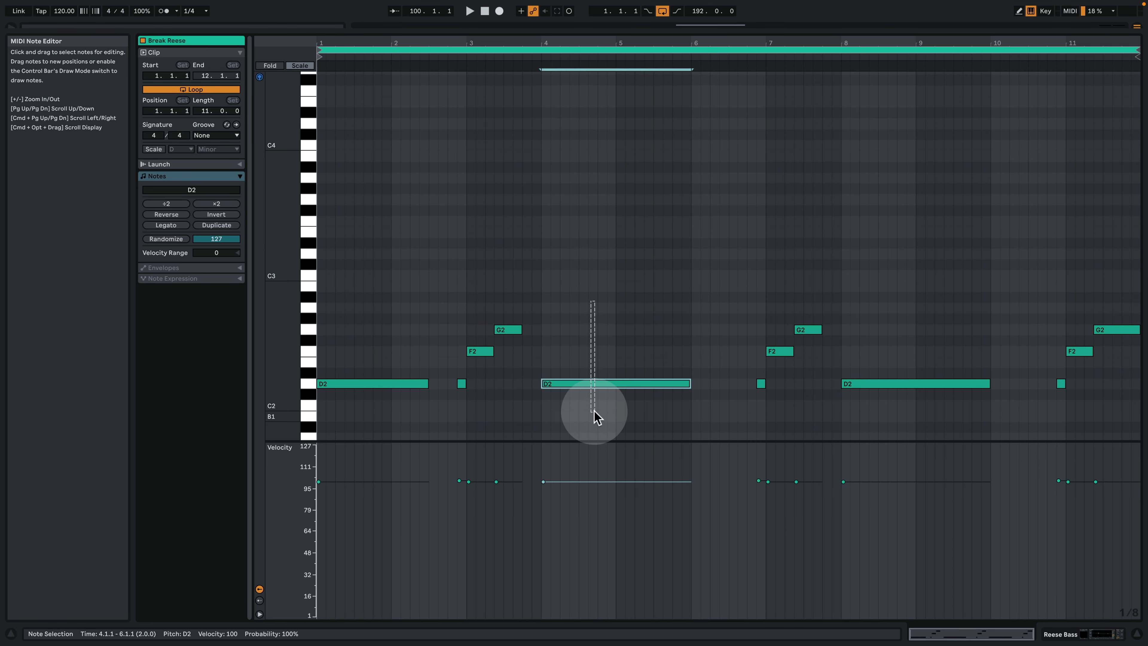
{"action": "left_click", "coordinate": [1064, 632]}
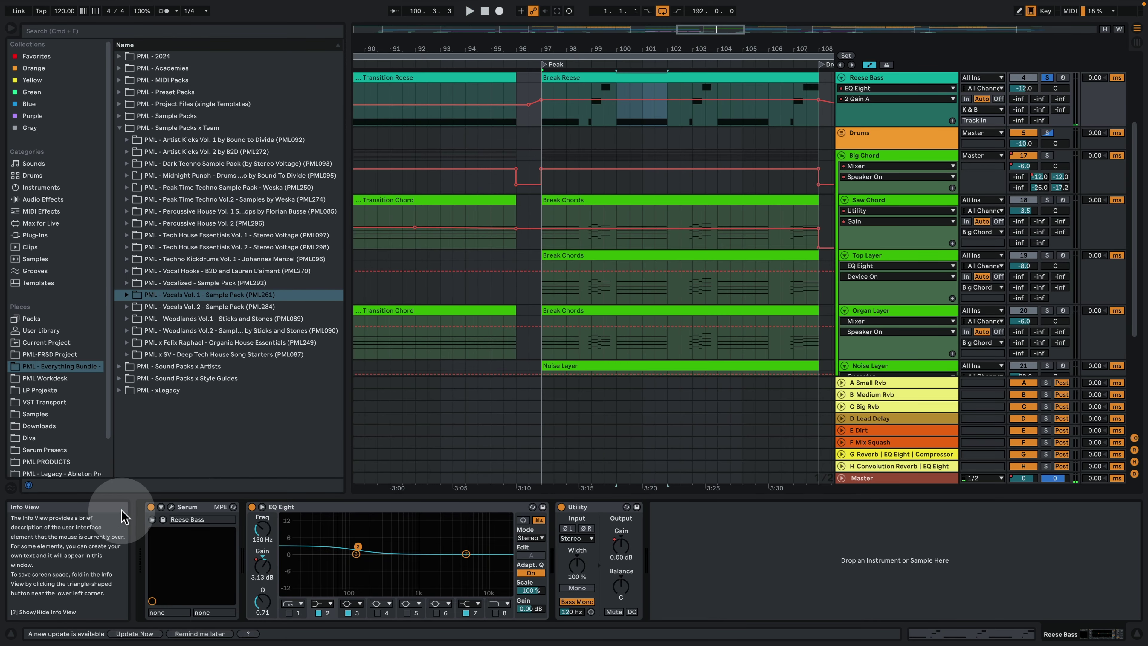
Open Reese Bass's Serum patch, play it from the start of the Peak, and check the filter cutoff
{"action": "left_click", "coordinate": [180, 506]}
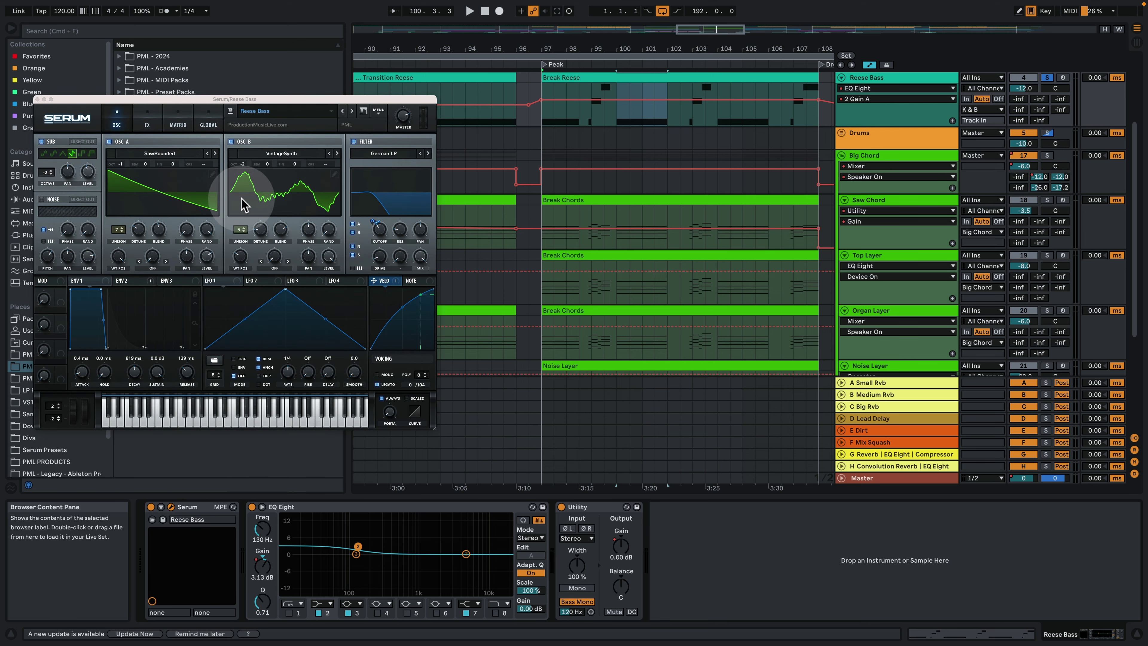
{"action": "key", "text": "space"}
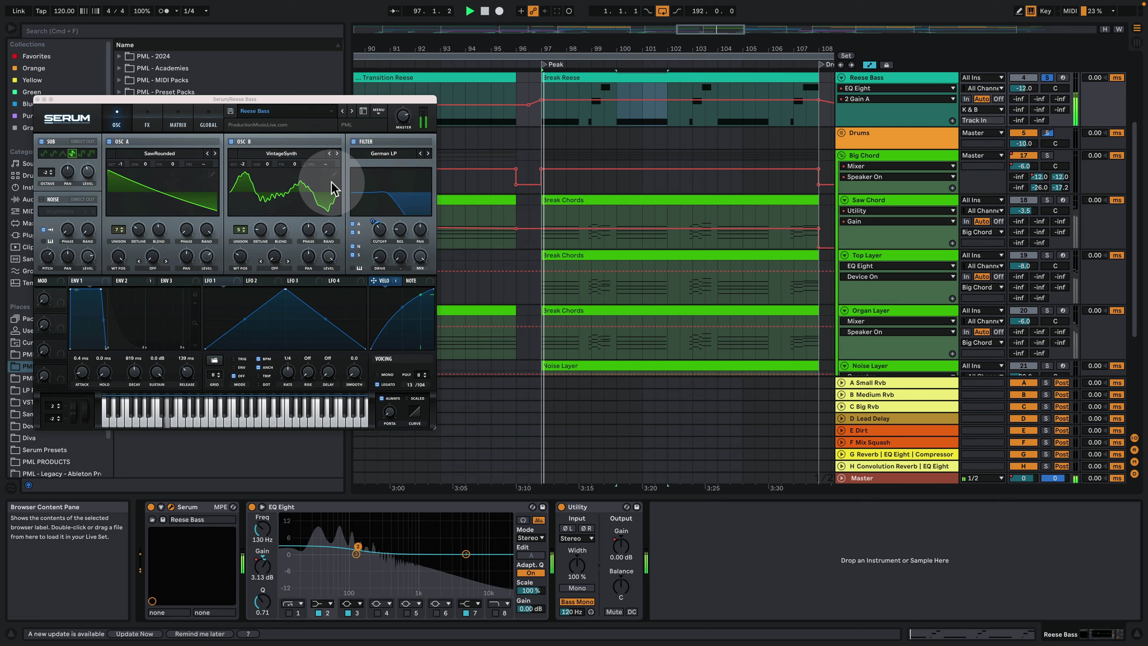
{"action": "left_click_drag", "start_coordinate": [380, 229], "coordinate": [380, 234]}
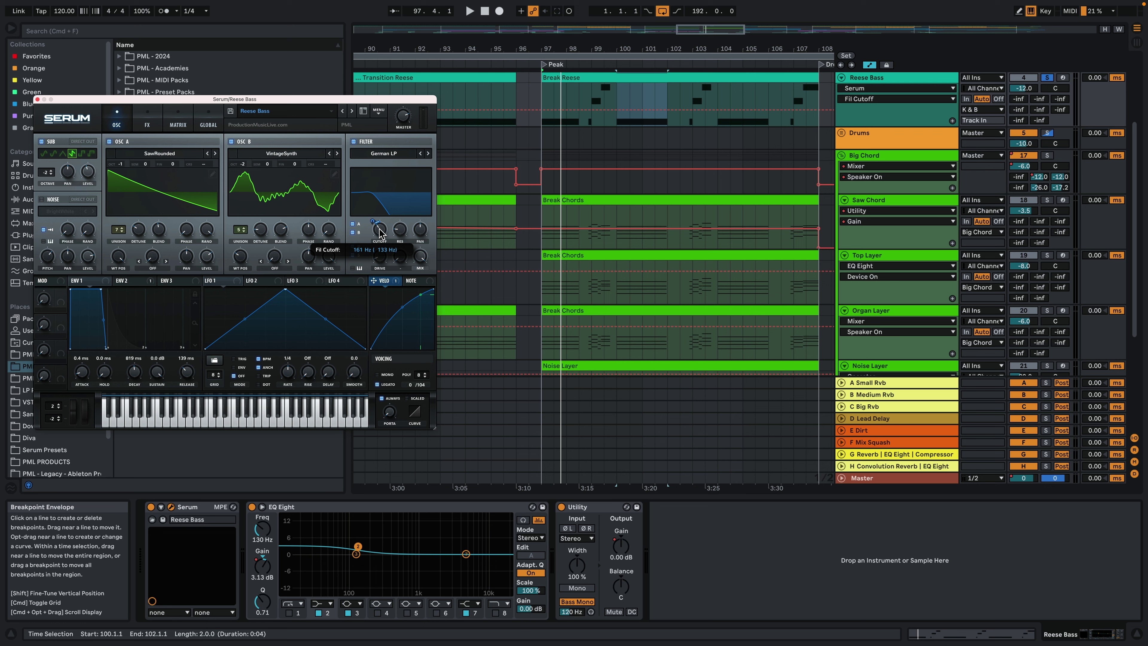
Compare the Reese Bass sound with Serum's filter switched off and back on during playback
{"action": "left_click", "coordinate": [354, 141]}
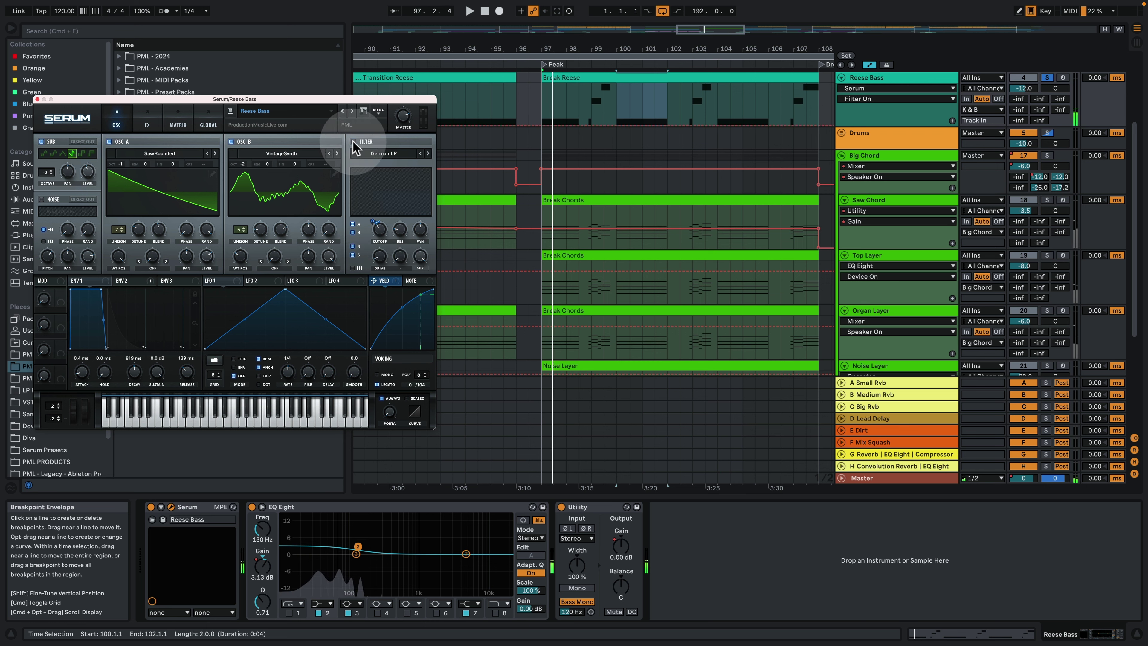
{"action": "key", "text": "space"}
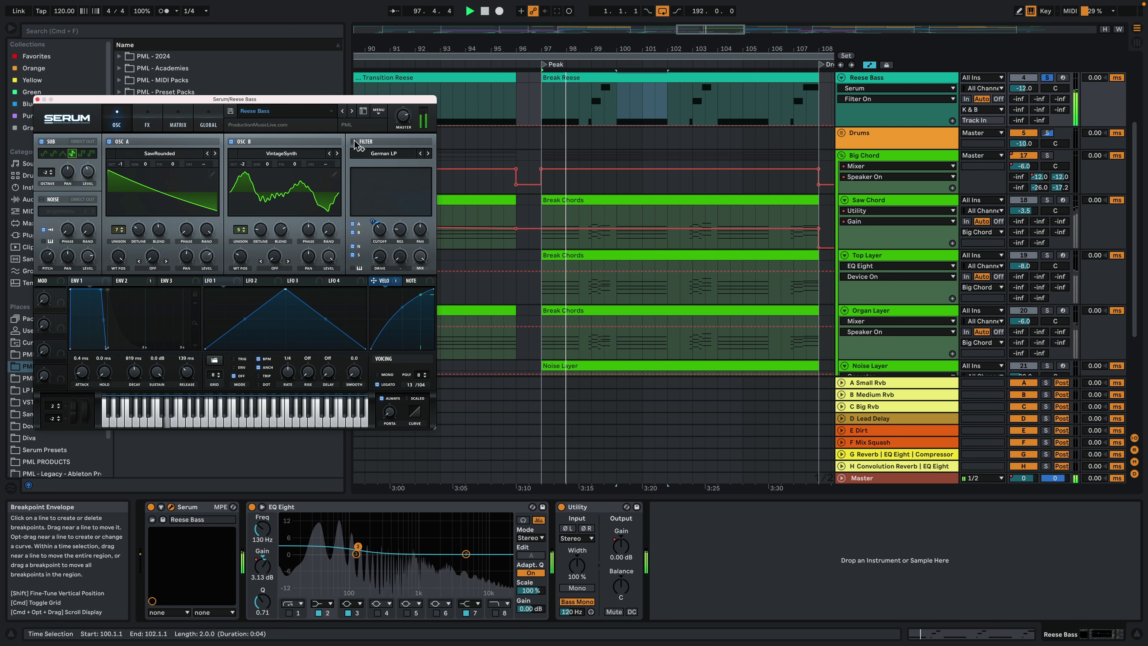
{"action": "left_click", "coordinate": [354, 141]}
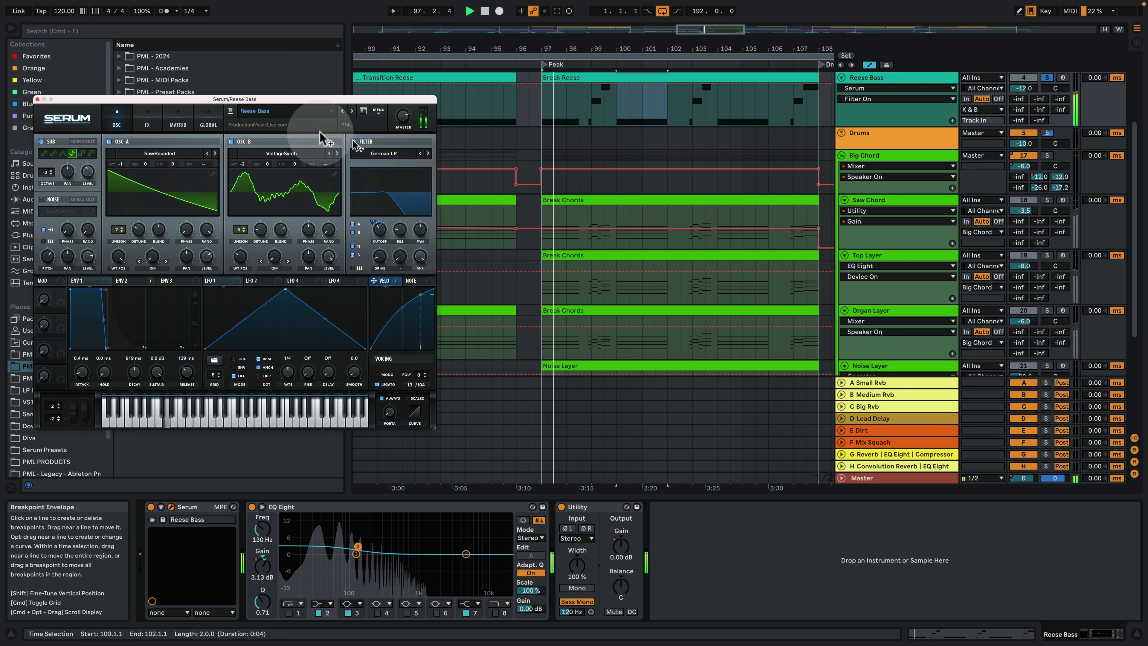
Close the Serum window, unsolo Reese Bass to play the full mix, and show the Big Chord group's devices
{"action": "left_click", "coordinate": [38, 99]}
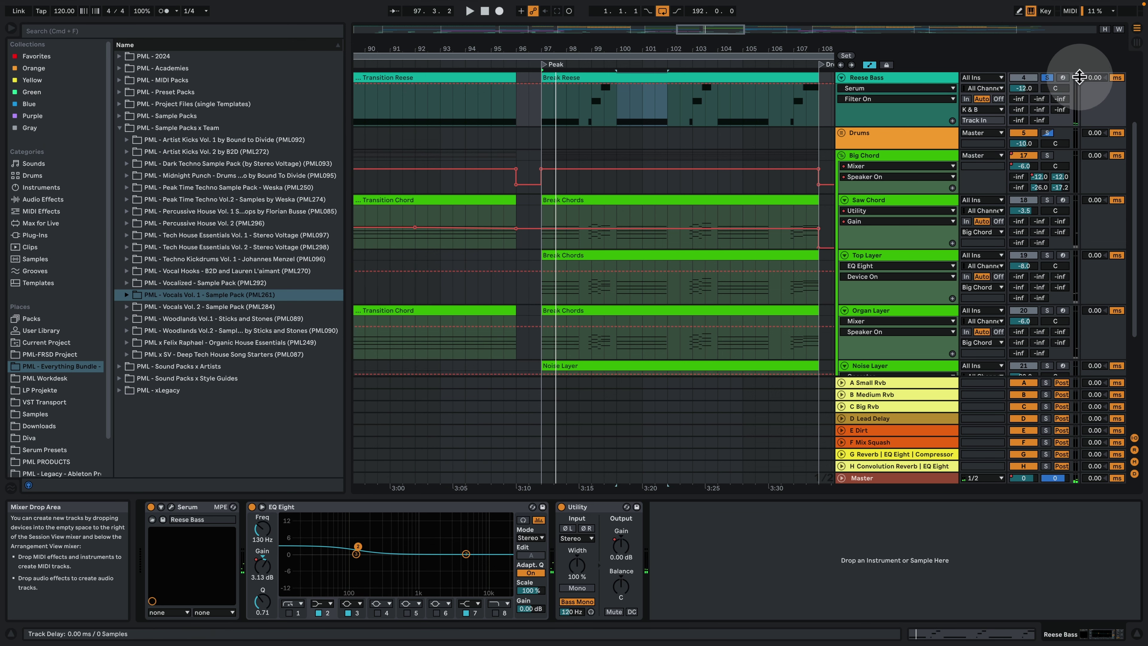
{"action": "left_click", "coordinate": [1048, 77]}
{"action": "key", "text": "space"}
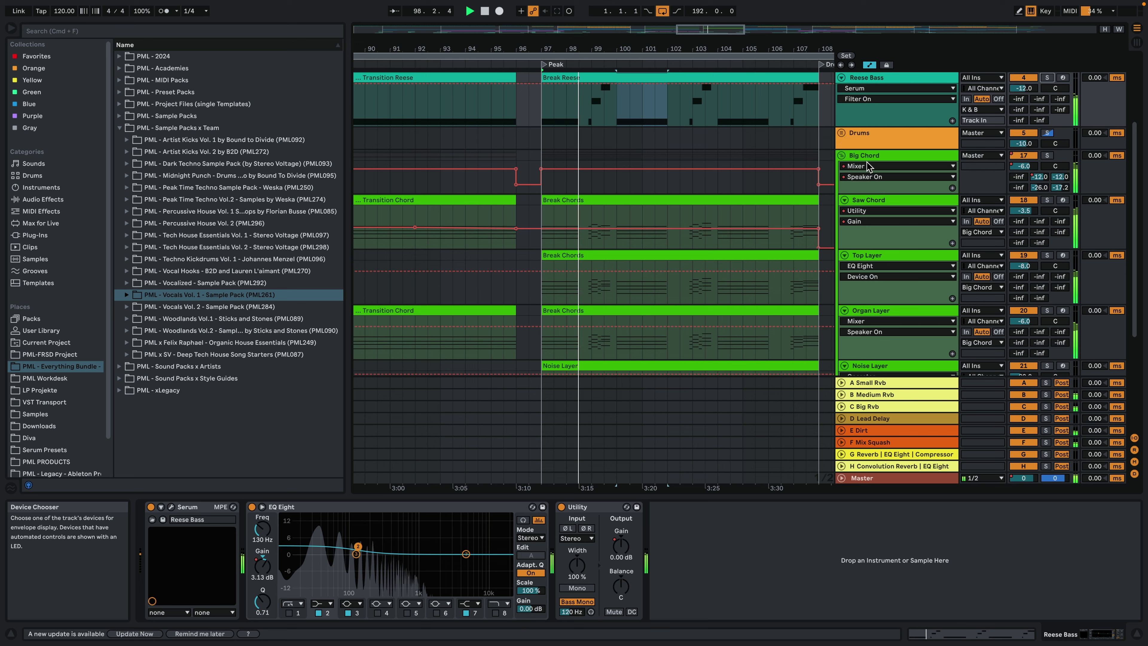
{"action": "left_click", "coordinate": [874, 156]}
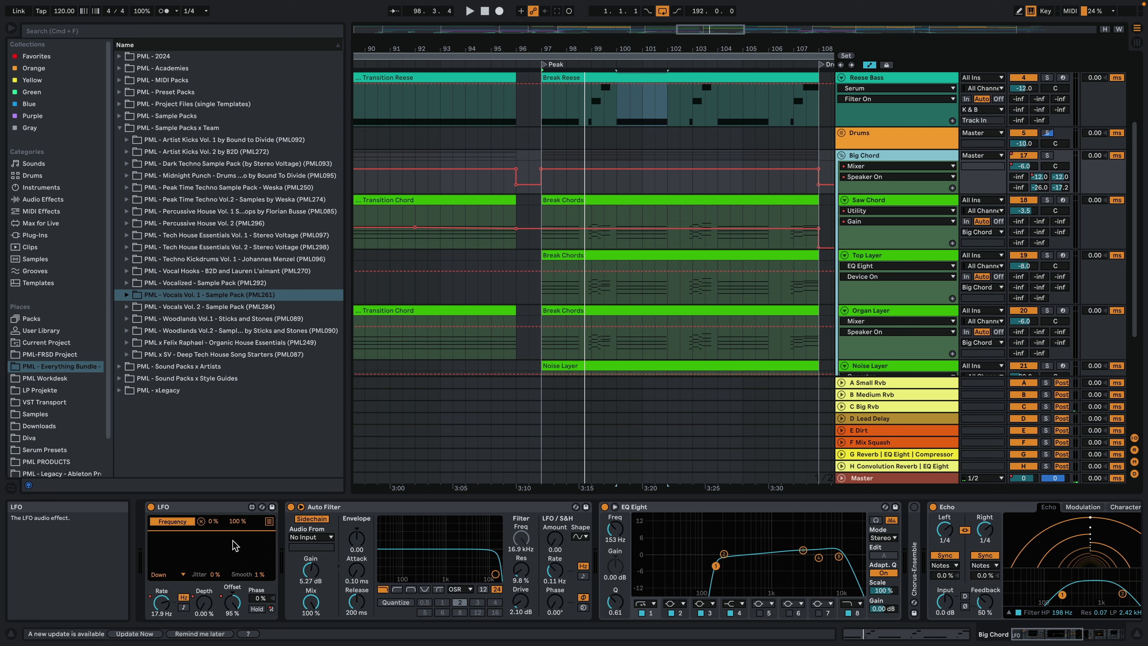
Show the LFO Offset automation on the Big Chord group and enlarge its track lane
{"action": "left_click", "coordinate": [182, 575]}
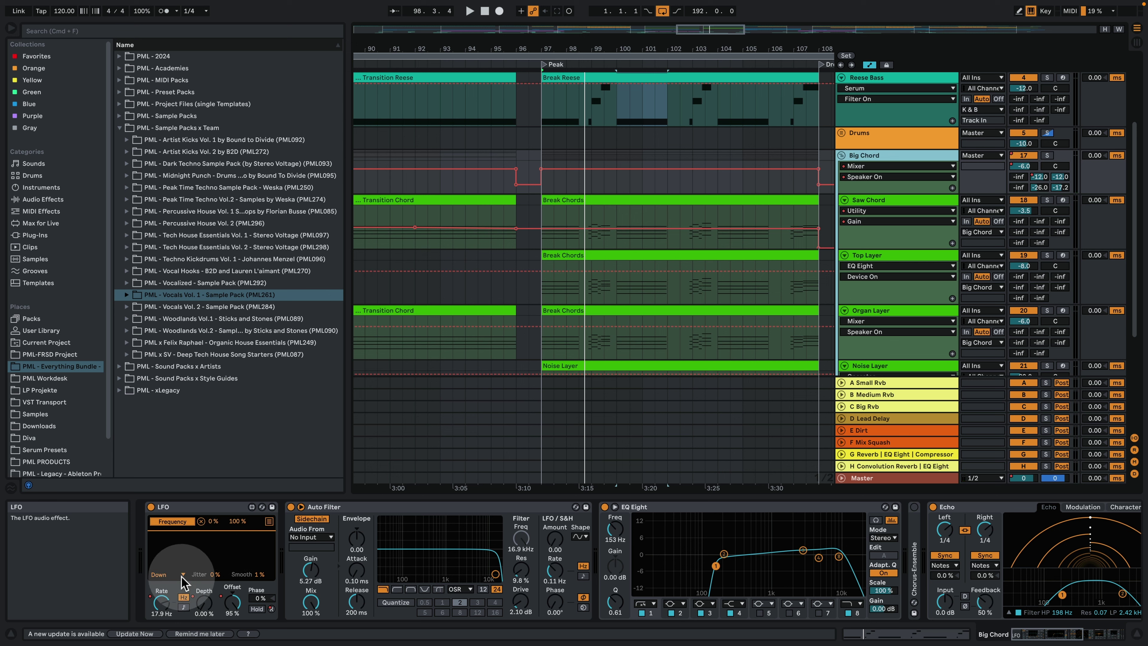
{"action": "left_click", "coordinate": [204, 602]}
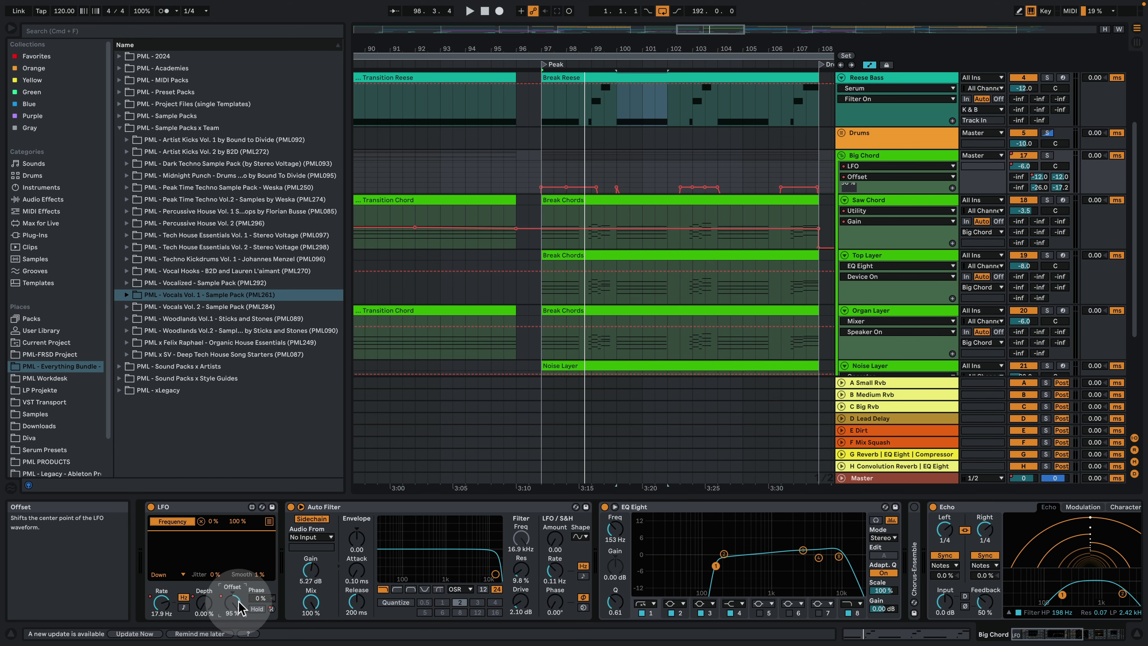
{"action": "left_click", "coordinate": [884, 209]}
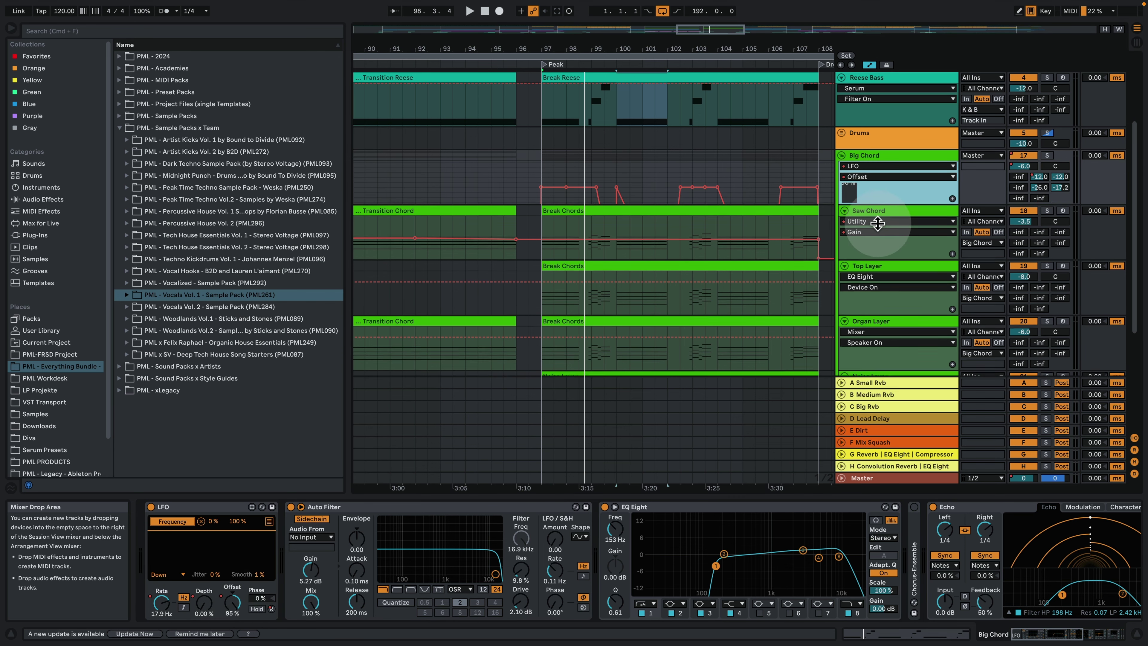
{"action": "left_click_drag", "start_coordinate": [879, 195], "coordinate": [871, 289]}
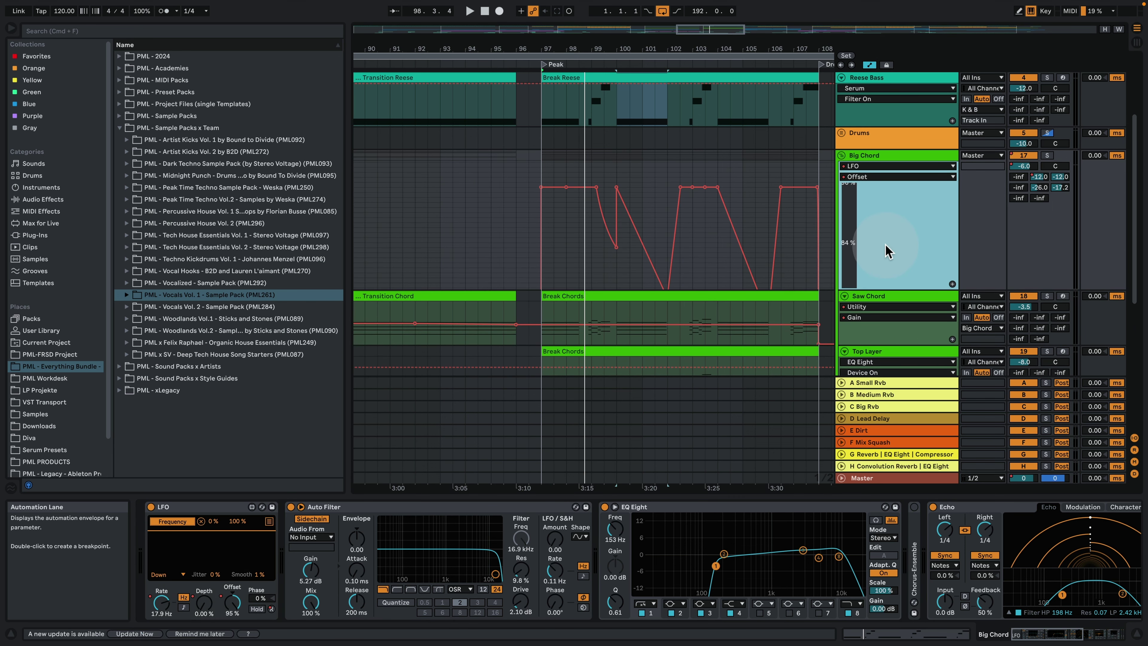
{"action": "scroll", "coordinate": [893, 232], "scroll_direction": "down", "scroll_amount": 2}
{"action": "left_click_drag", "start_coordinate": [890, 252], "coordinate": [894, 308]}
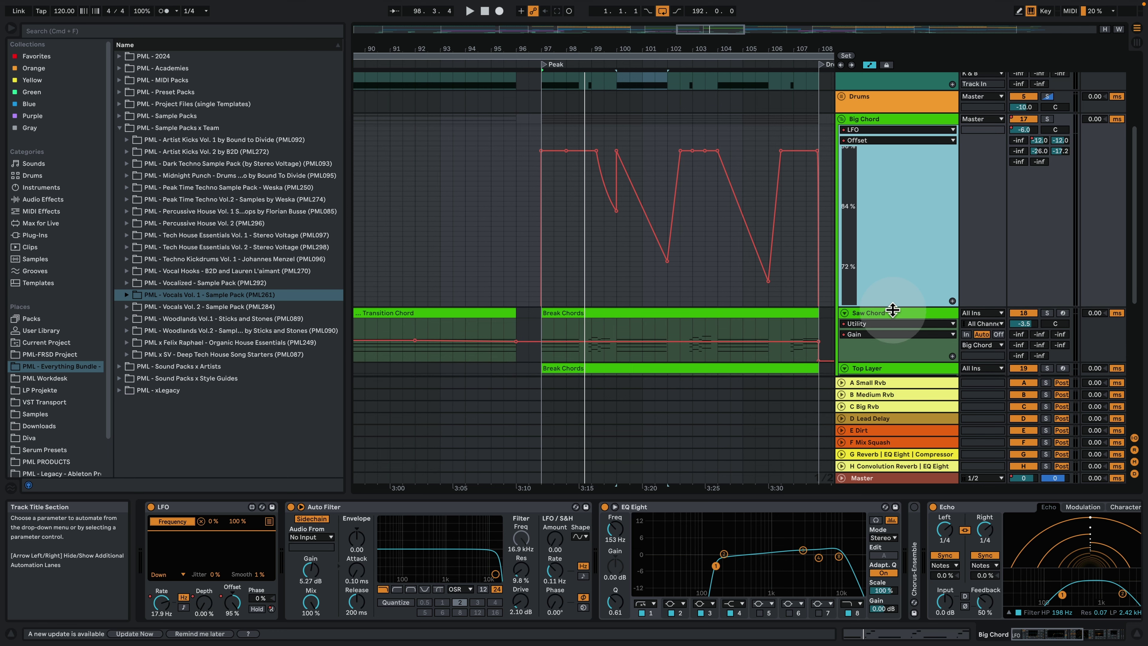
Show Big Chord's LFO Rate automation and solo the group for playback from the start of the Peak
{"action": "left_click", "coordinate": [547, 240]}
{"action": "left_click", "coordinate": [162, 601]}
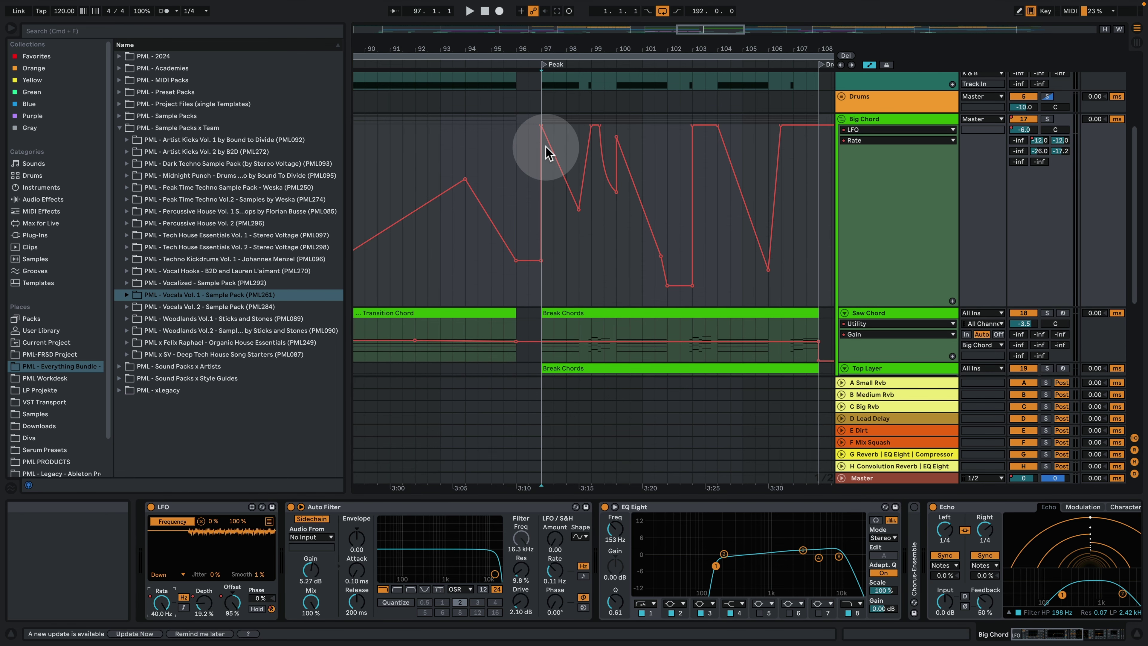
{"action": "left_click_drag", "start_coordinate": [557, 46], "coordinate": [557, 90]}
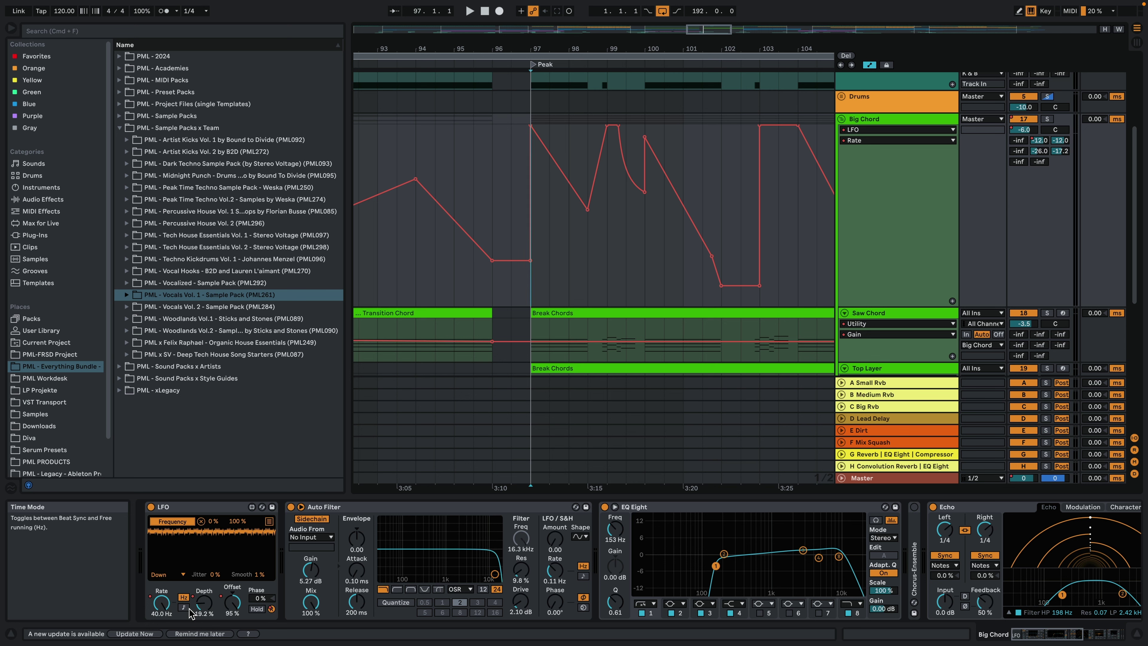
{"action": "key", "text": "space"}
{"action": "left_click", "coordinate": [1048, 119]}
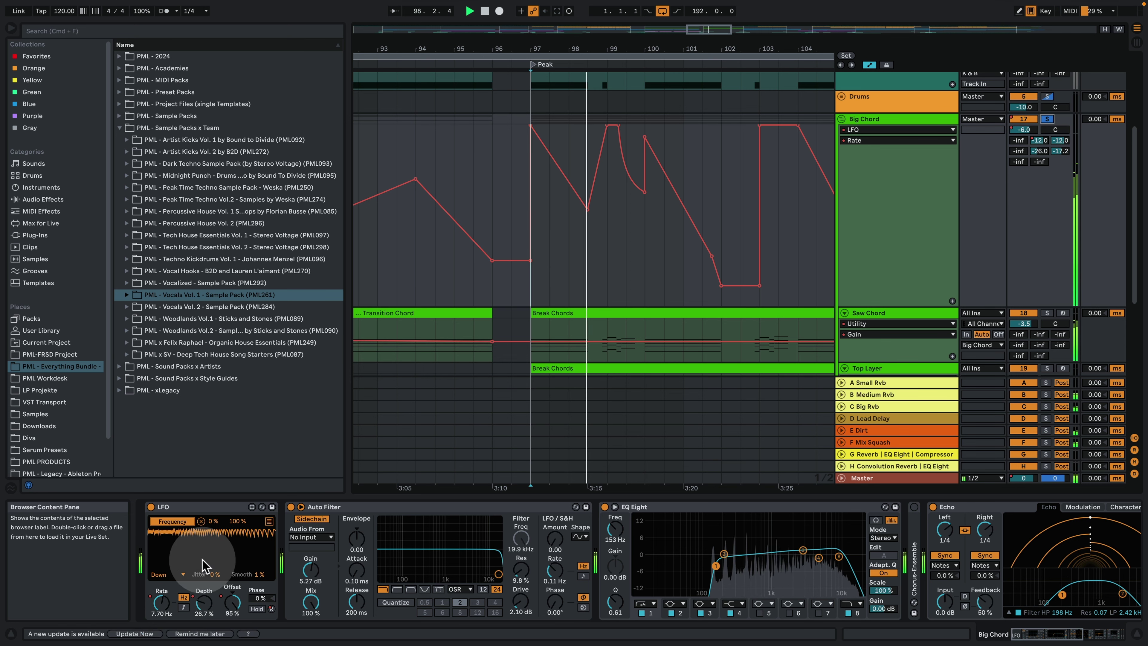
Set Big Chord's LFO Rate to 39.2 Hz and Offset to 100%, and play the chord from the start of the Peak
{"action": "key", "text": "space"}
{"action": "left_click_drag", "start_coordinate": [162, 610], "coordinate": [212, 455]}
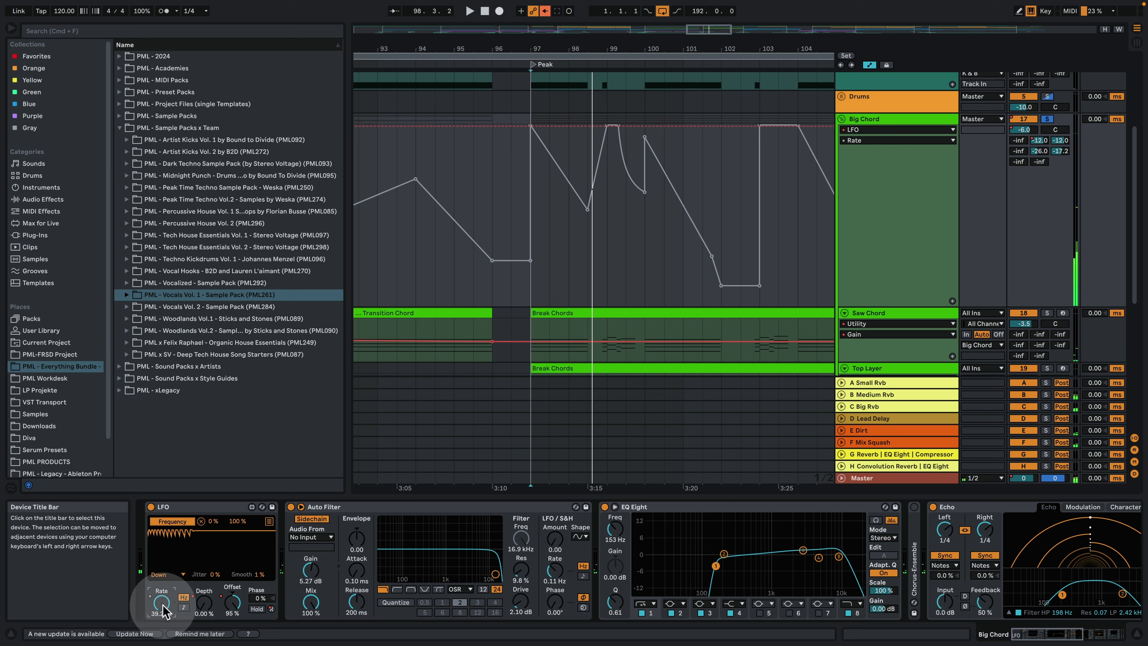
{"action": "left_click", "coordinate": [204, 603]}
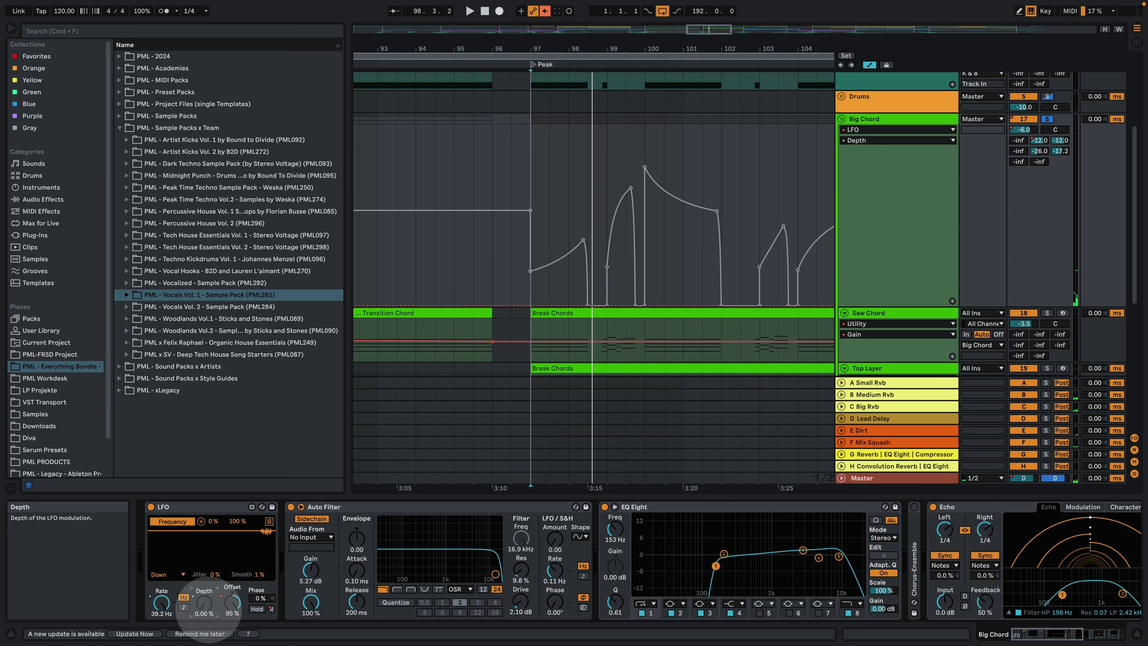
{"action": "left_click_drag", "start_coordinate": [234, 603], "coordinate": [242, 574]}
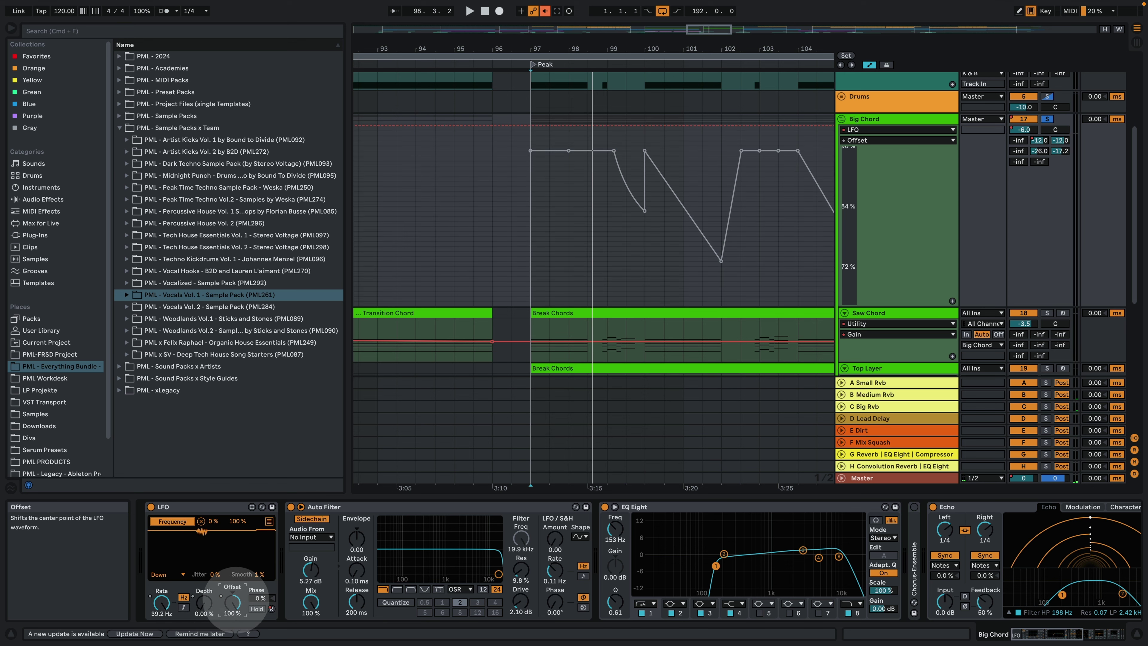
{"action": "left_click", "coordinate": [162, 604]}
{"action": "key", "text": "space"}
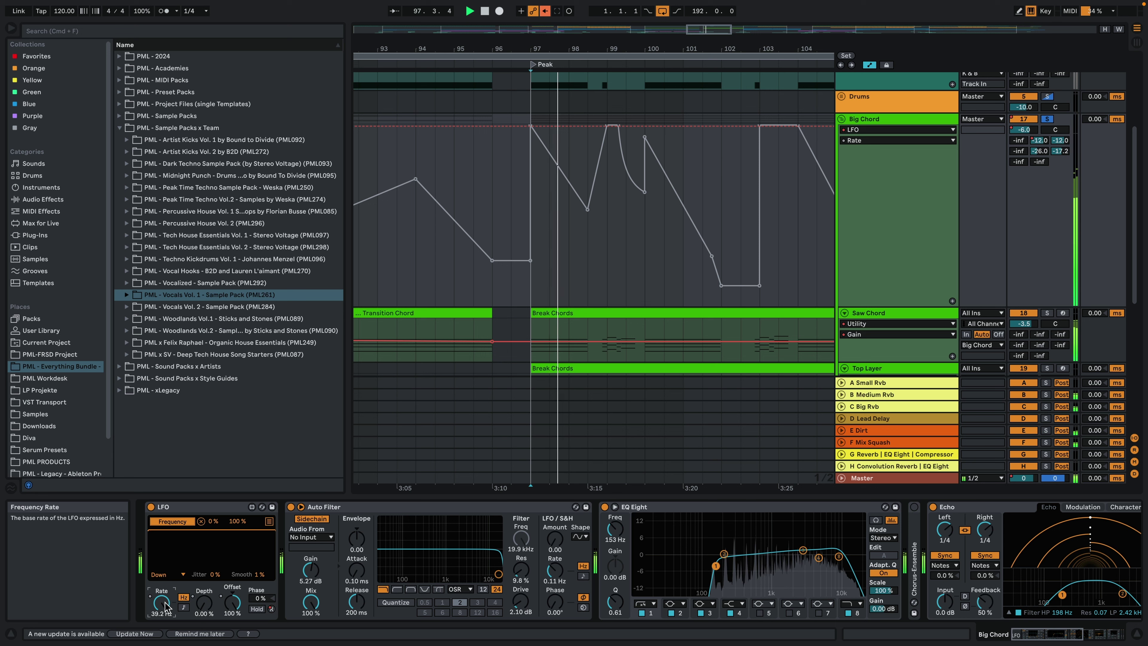
{"action": "left_click", "coordinate": [165, 606]}
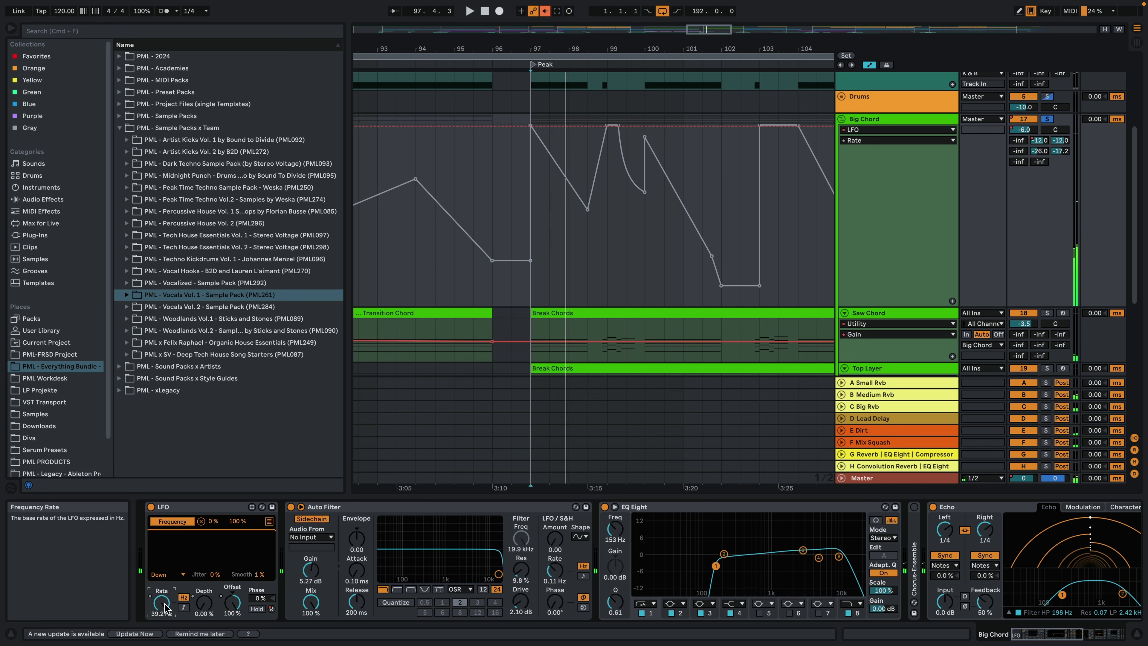
Raise Big Chord's LFO Depth to 100% during playback and replay the chord to hear the filter modulation
{"action": "left_click", "coordinate": [205, 602]}
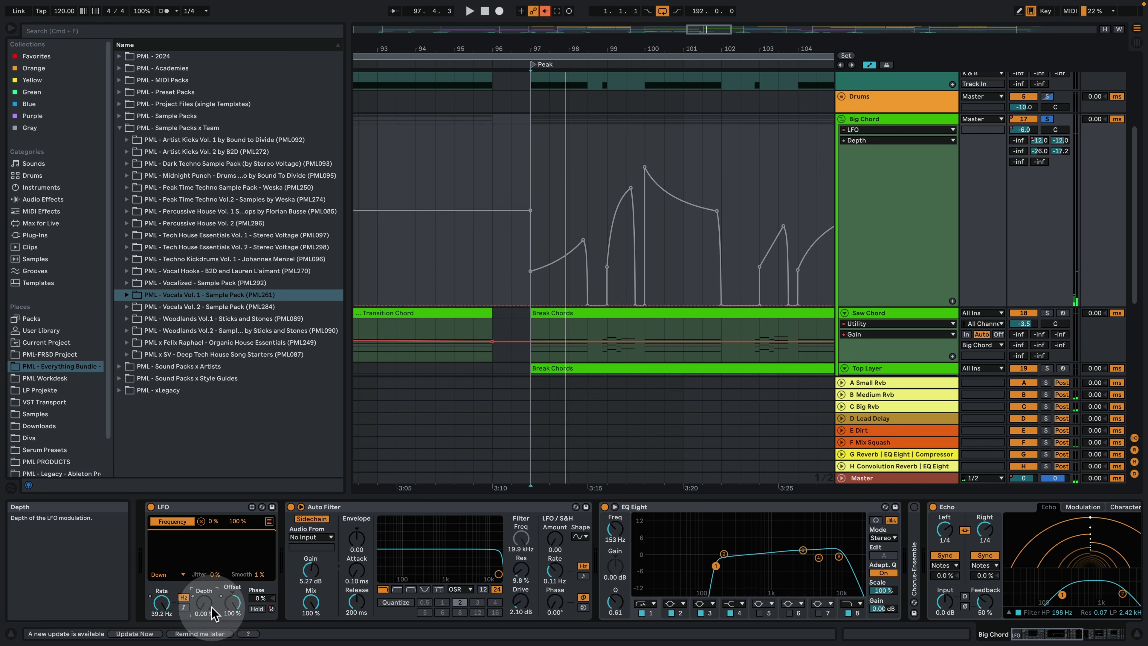
{"action": "key", "text": "space"}
{"action": "left_click_drag", "start_coordinate": [210, 605], "coordinate": [225, 512]}
{"action": "key", "text": "space"}
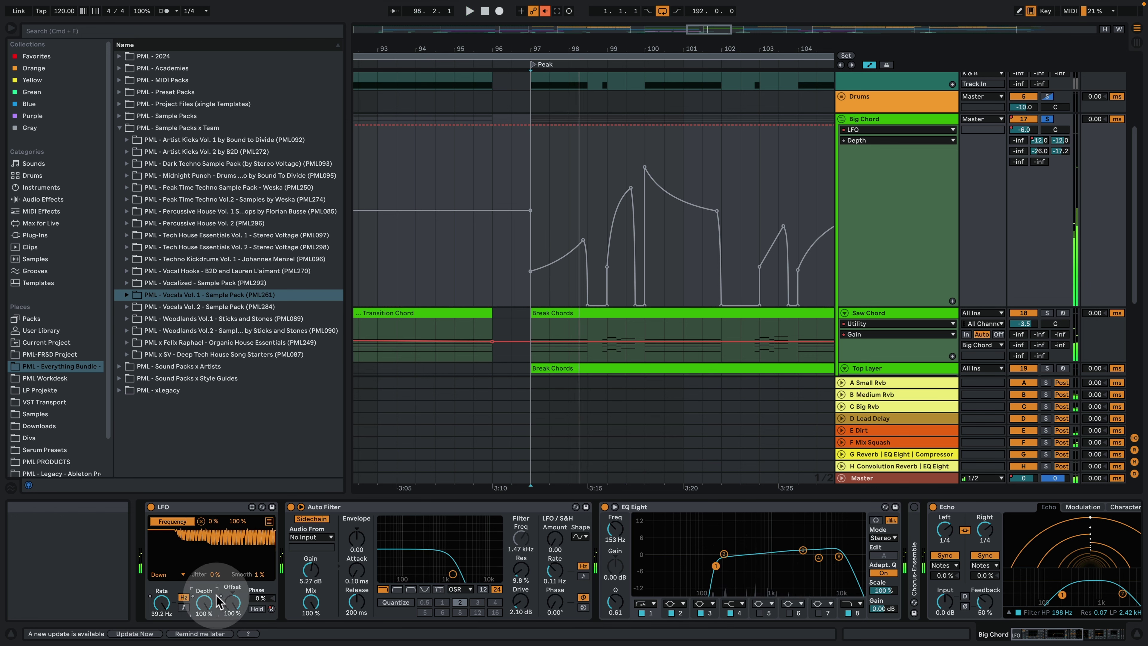
{"action": "left_click", "coordinate": [211, 599]}
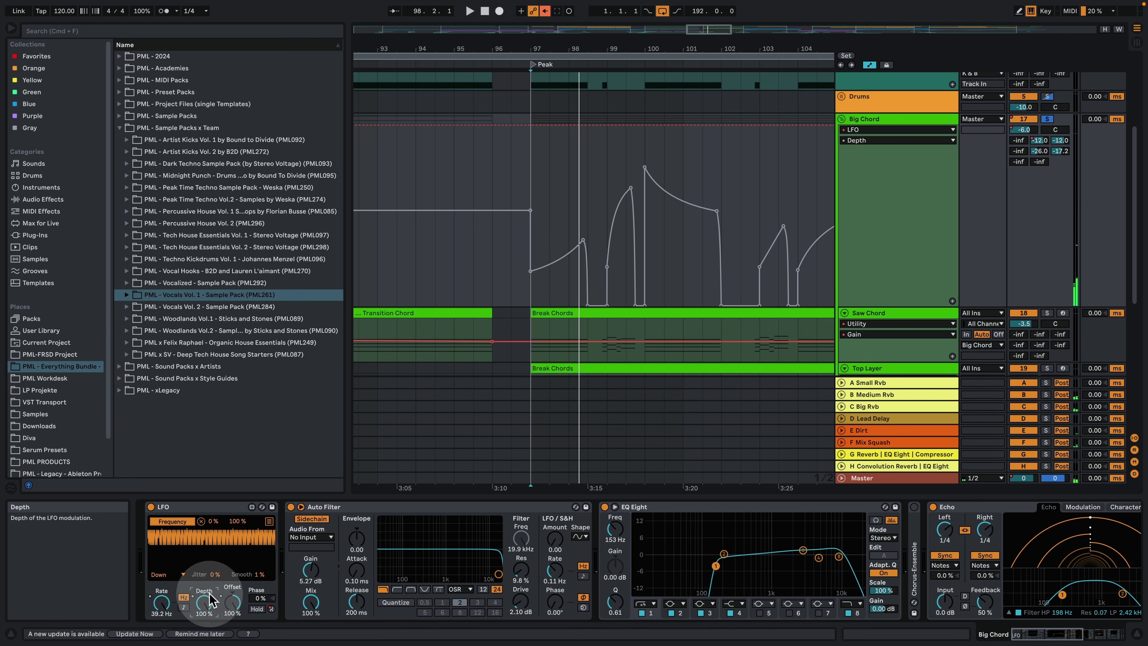
{"action": "left_click_drag", "start_coordinate": [213, 599], "coordinate": [250, 579]}
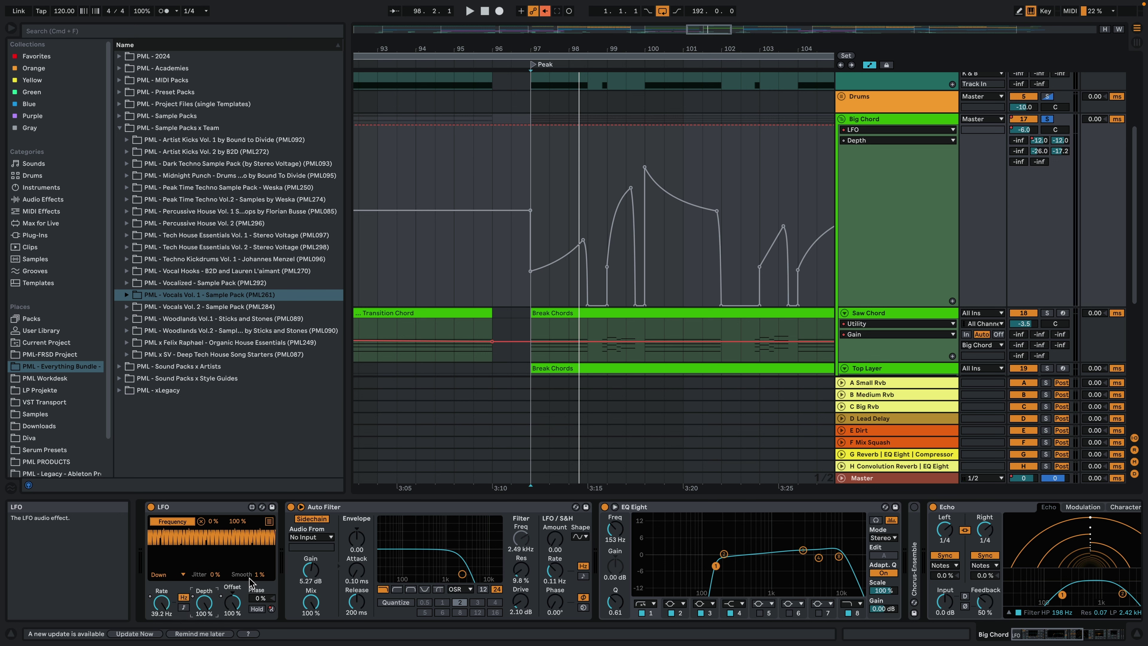
{"action": "left_click", "coordinate": [234, 573]}
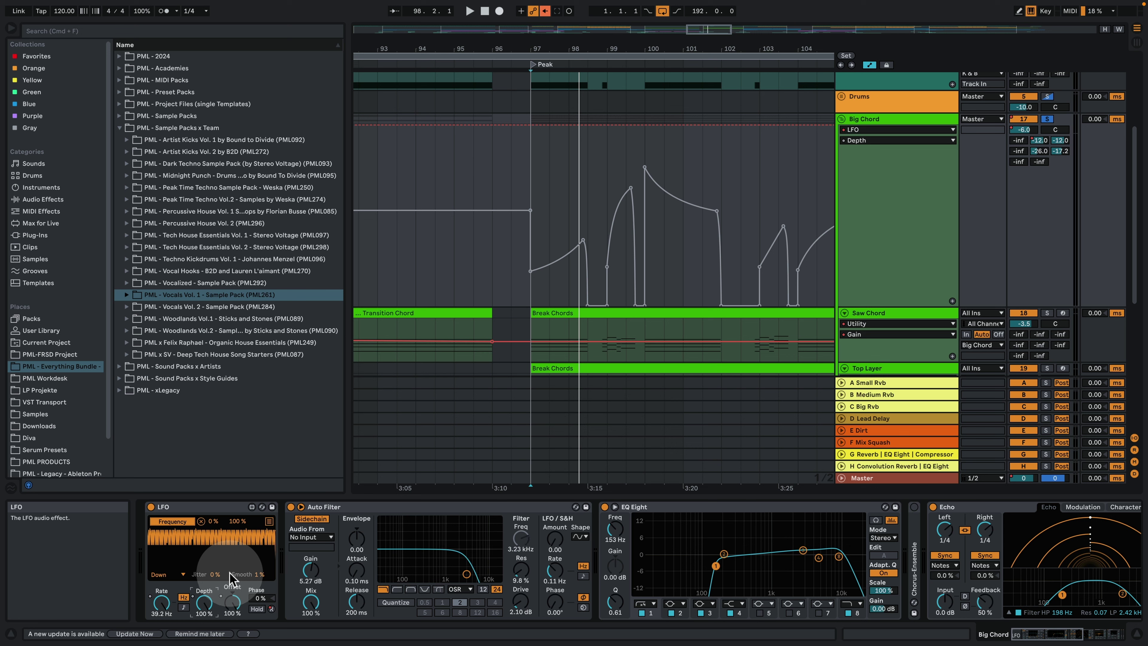
{"action": "key", "text": "space"}
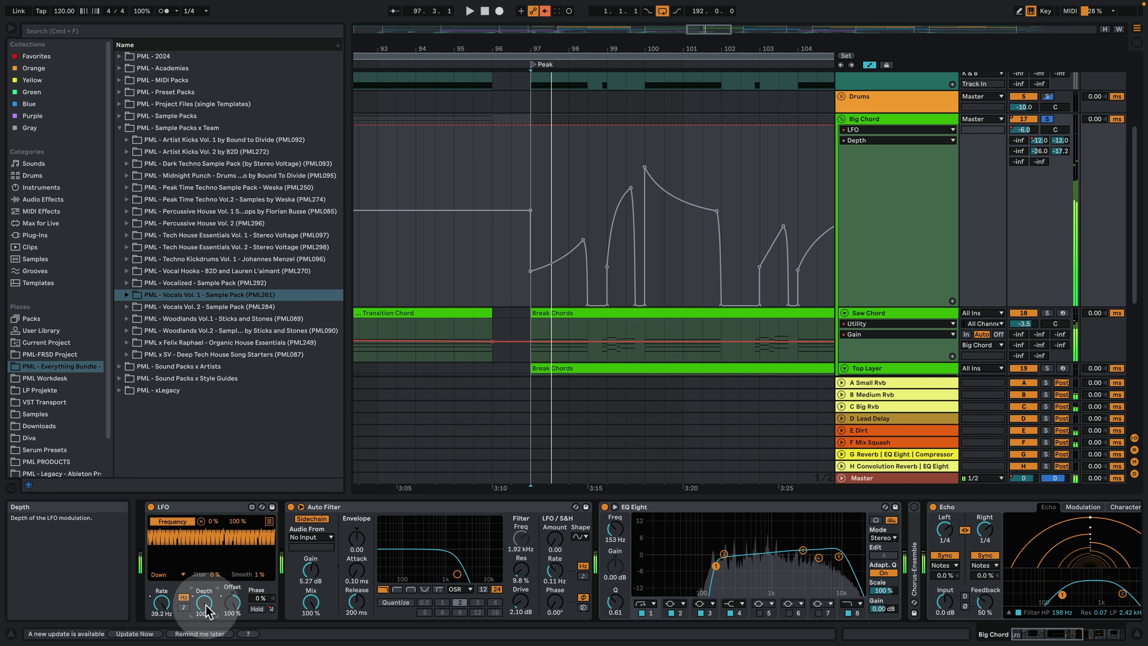
Audition Big Chord with the LFO Depth lowered to 48.8% and to 0%
{"action": "left_click_drag", "start_coordinate": [207, 613], "coordinate": [207, 629]}
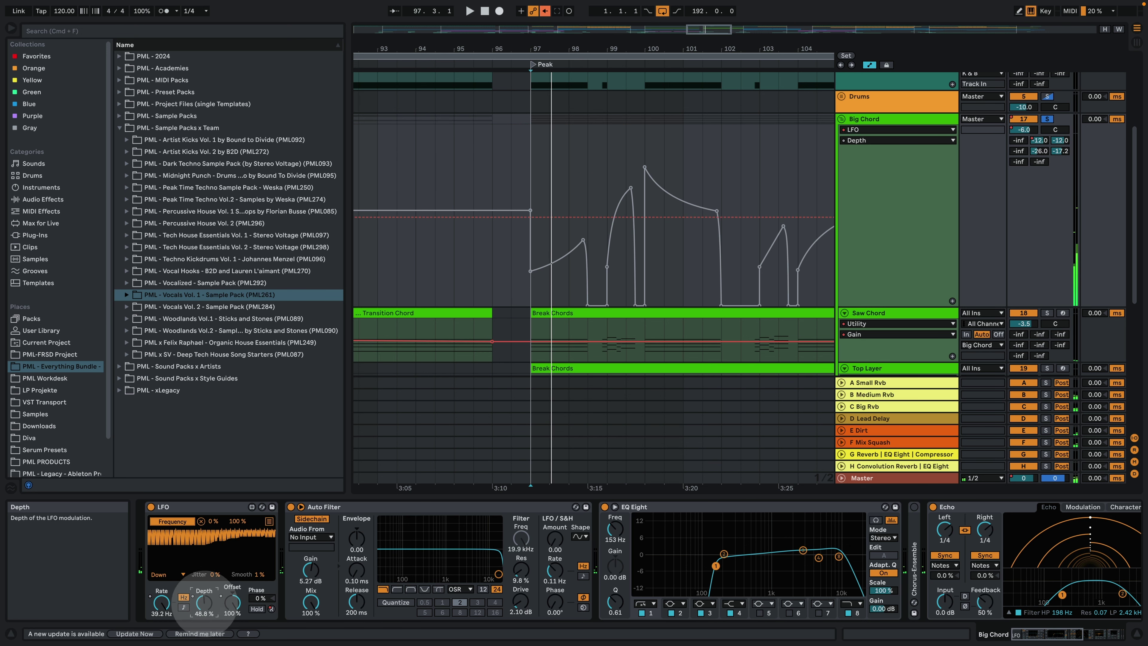
{"action": "left_click", "coordinate": [209, 598]}
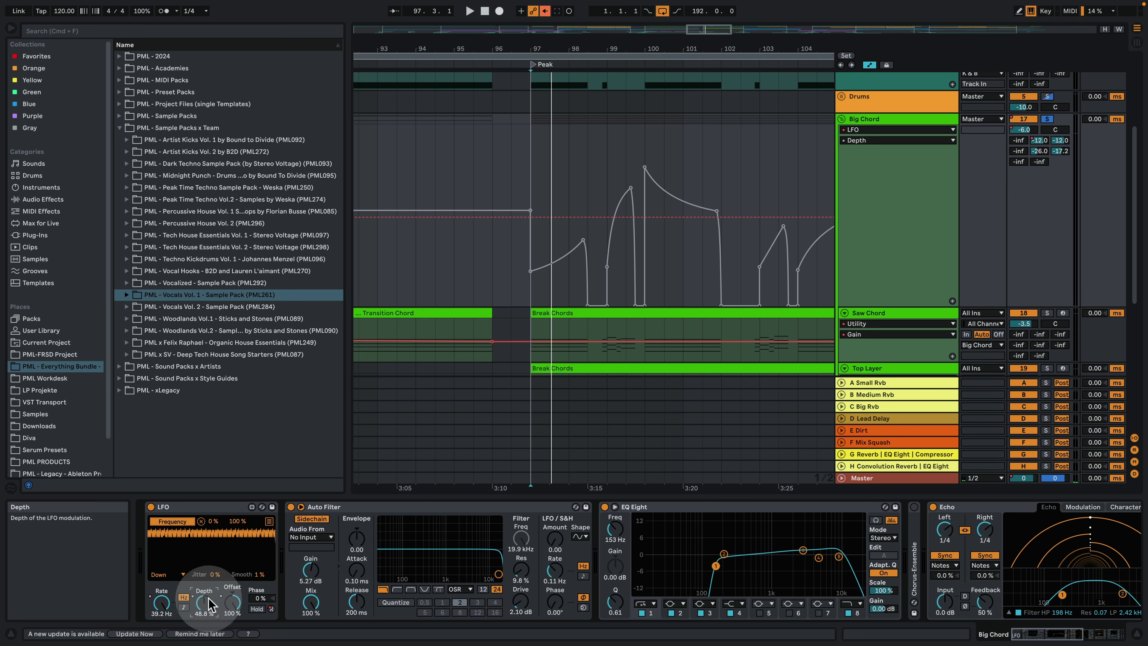
{"action": "key", "text": "space"}
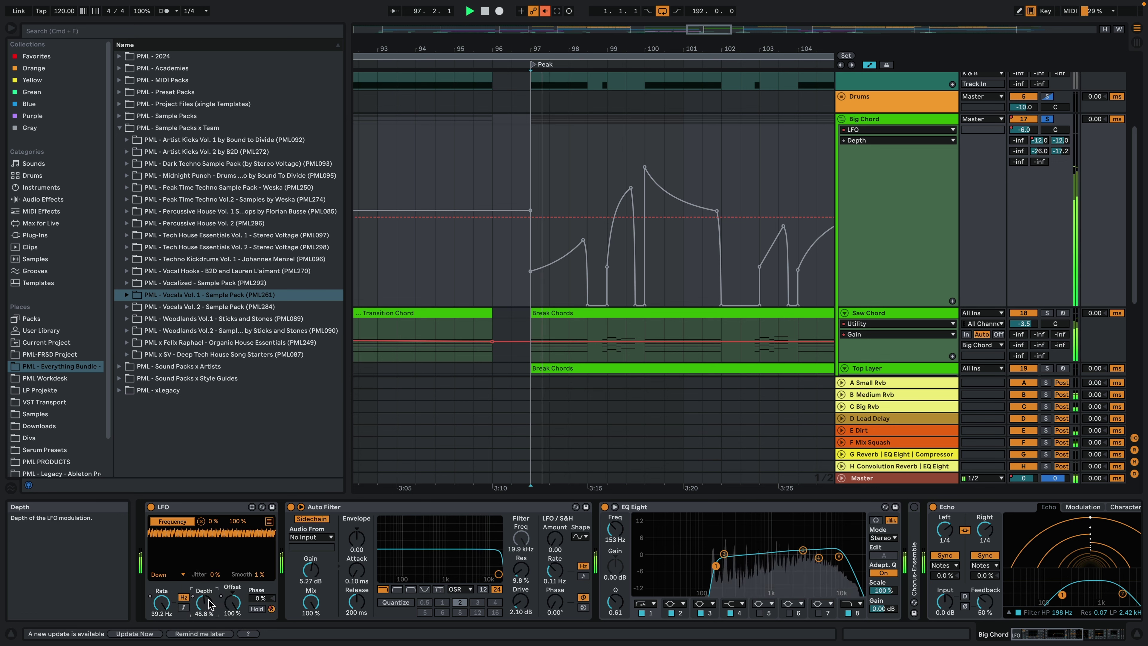
{"action": "left_click_drag", "start_coordinate": [209, 603], "coordinate": [209, 642]}
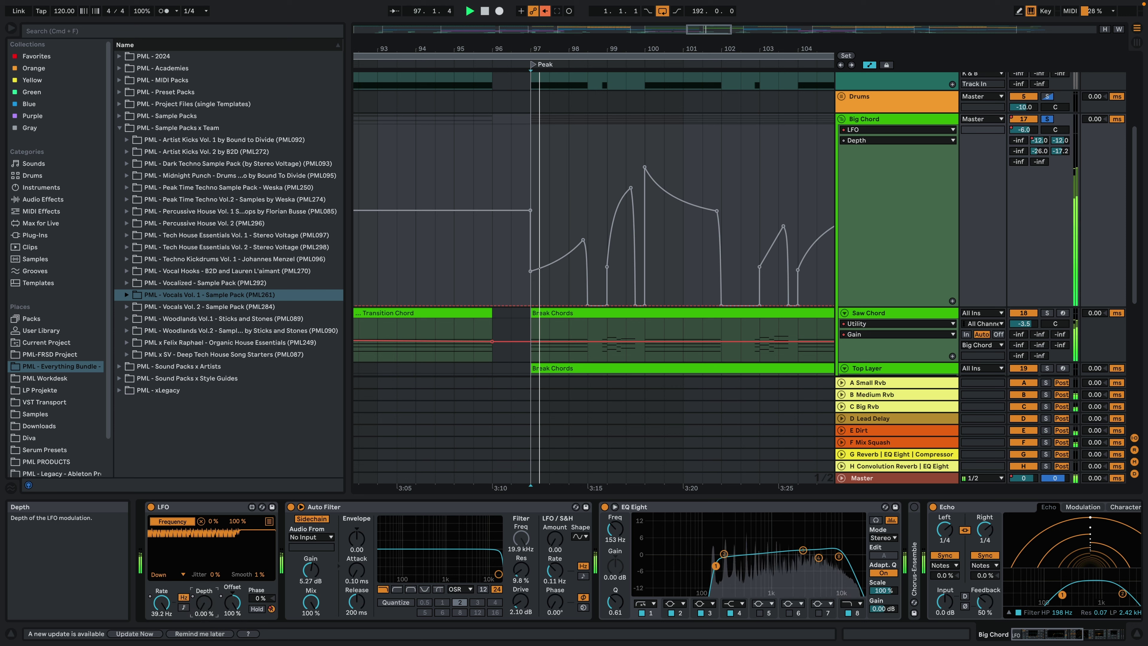
{"action": "key", "text": "space"}
{"action": "left_click", "coordinate": [204, 604]}
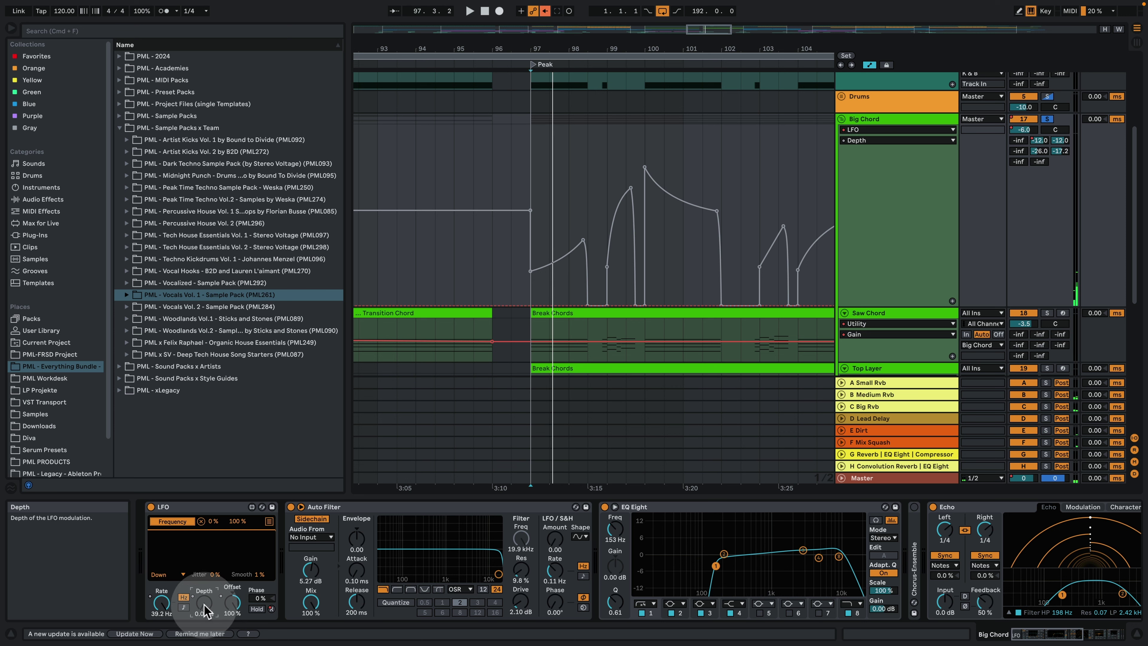
Set Big Chord's LFO Rate to 0.58 Hz and Depth to 93.7%, and play the slow filter modulation
{"action": "left_click", "coordinate": [170, 607]}
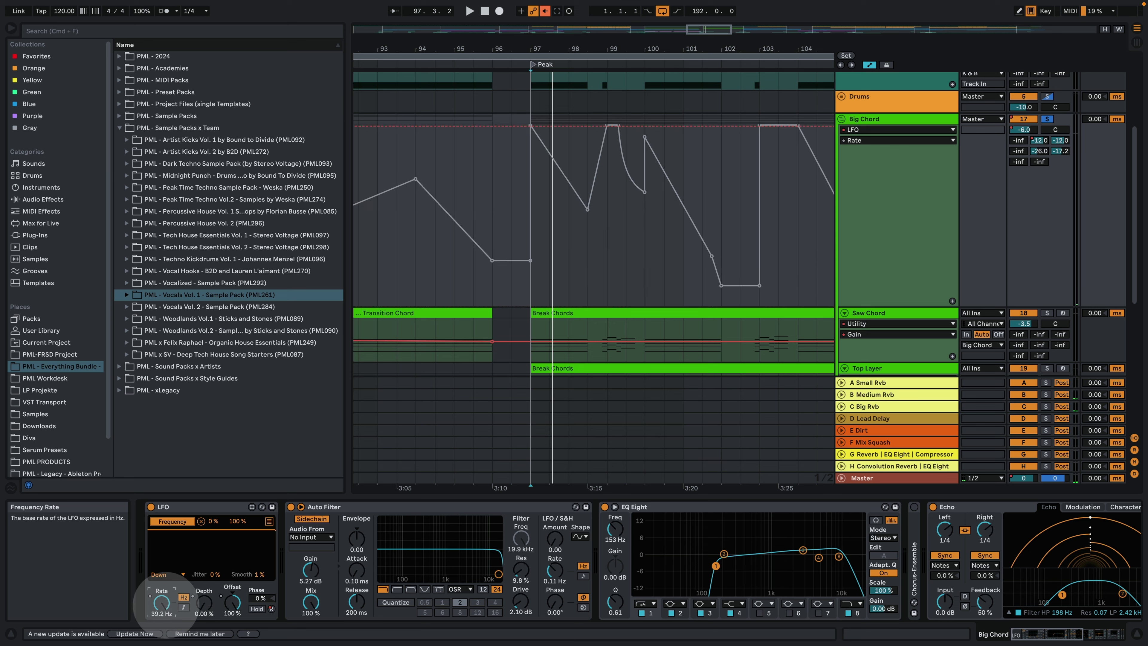
{"action": "mouse_move", "coordinate": [169, 607]}
{"action": "left_mouse_down"}
{"action": "mouse_move", "coordinate": [165, 624]}
{"action": "mouse_move", "coordinate": [161, 602]}
{"action": "left_mouse_up"}
{"action": "key", "text": "space"}
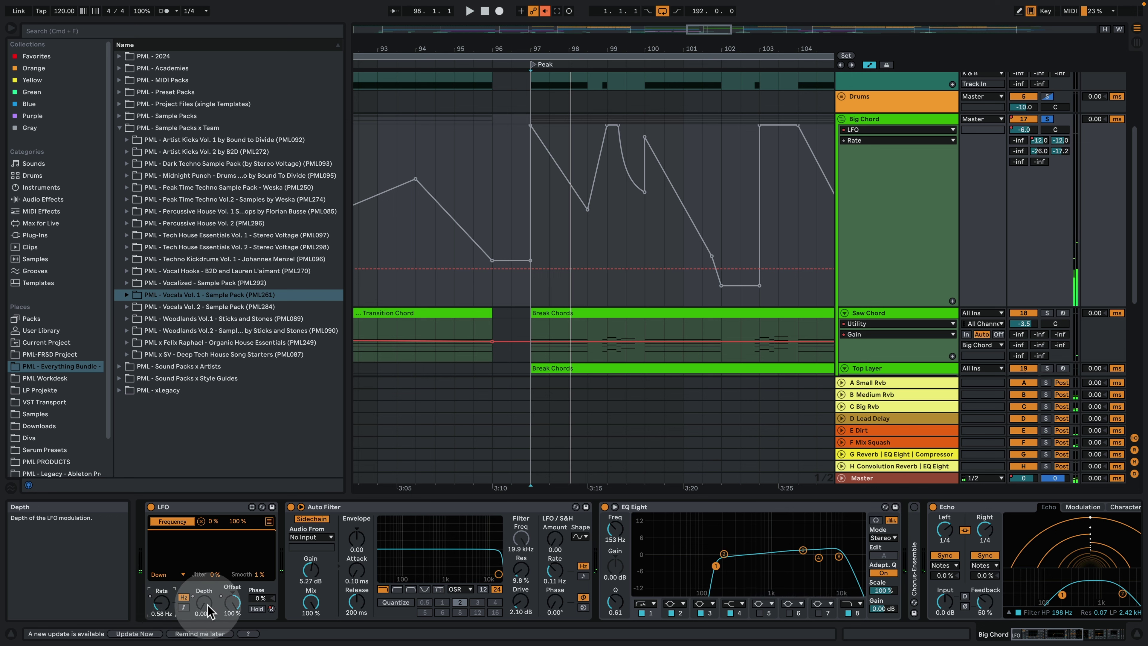
{"action": "left_click", "coordinate": [206, 615]}
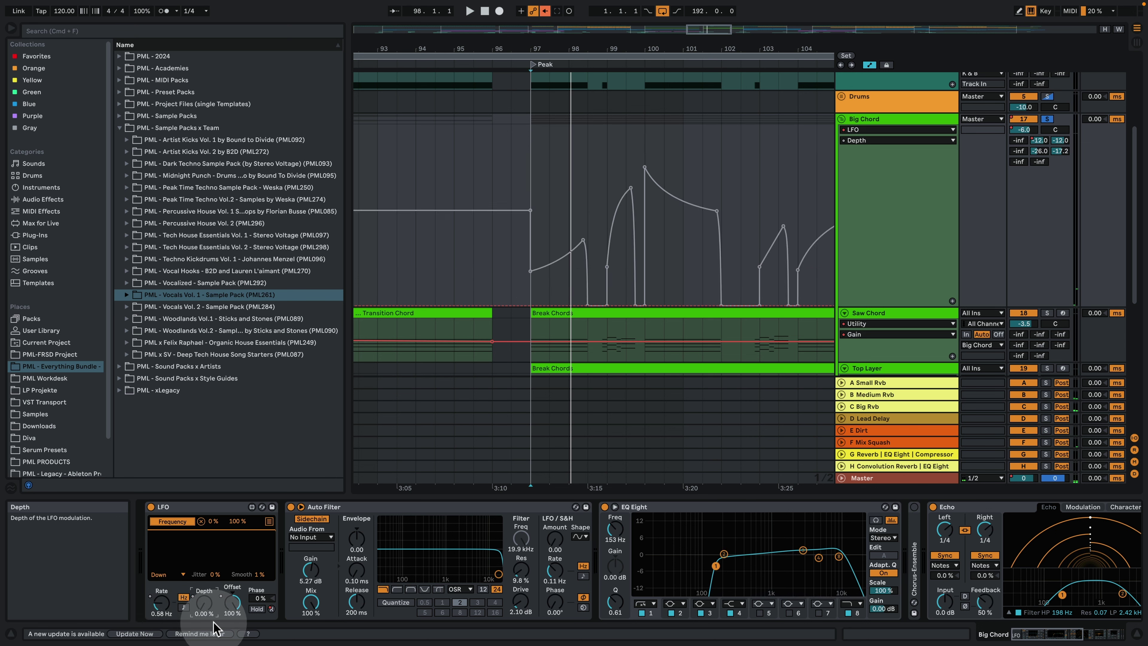
{"action": "left_click_drag", "start_coordinate": [206, 615], "coordinate": [199, 563]}
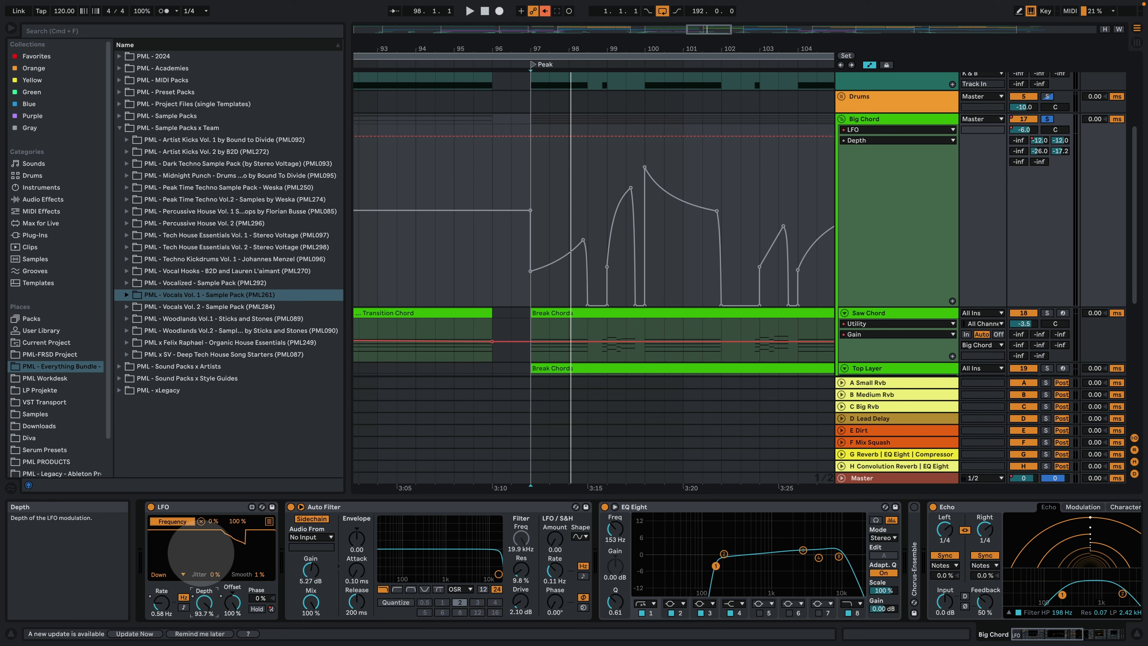
{"action": "key", "text": "space"}
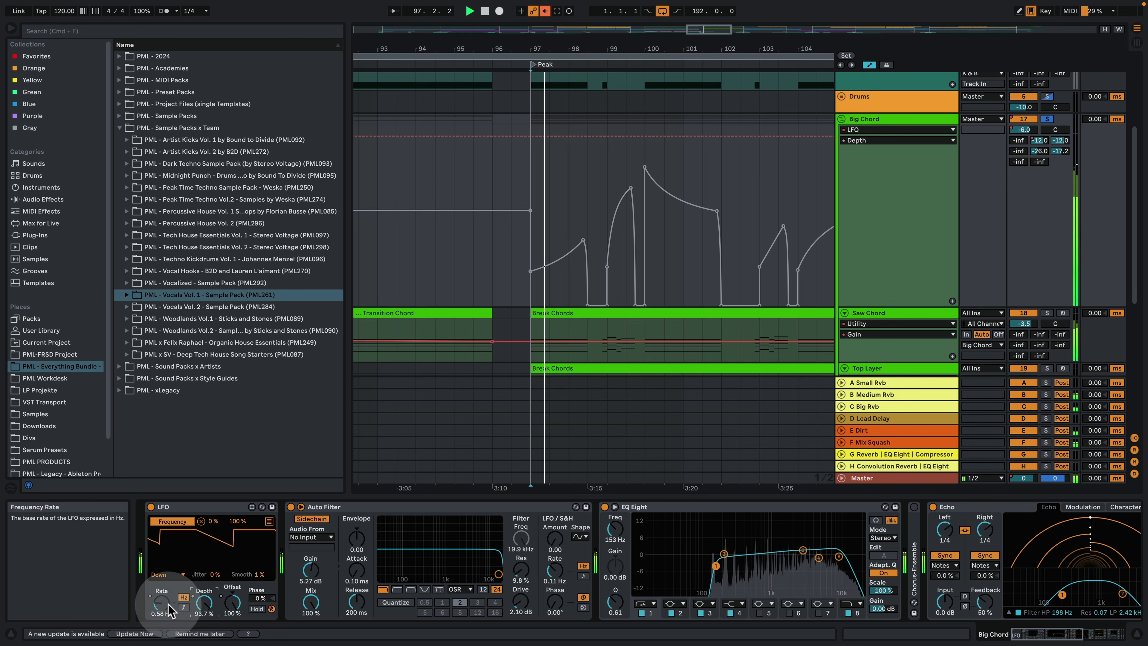
Raise Big Chord's LFO Rate to 8.17 Hz and sweep it further up during playback from the start of the Peak
{"action": "mouse_move", "coordinate": [164, 604]}
{"action": "left_mouse_down"}
{"action": "mouse_move", "coordinate": [160, 575]}
{"action": "mouse_move", "coordinate": [161, 588]}
{"action": "left_mouse_up"}
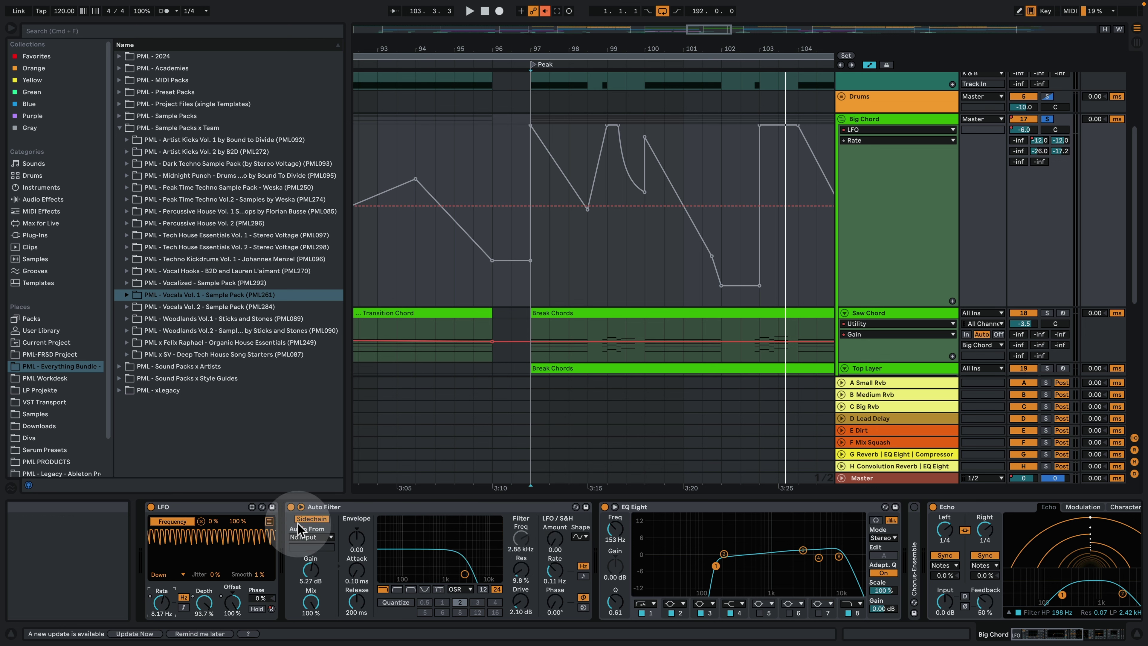
{"action": "key", "text": "space"}
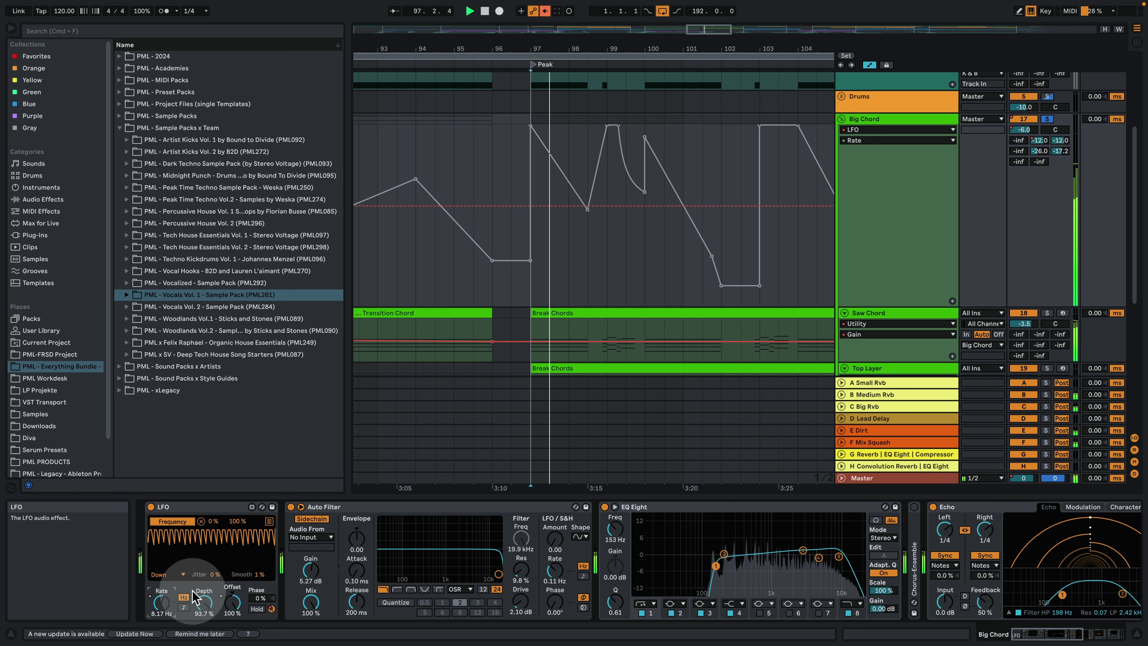
{"action": "left_click_drag", "start_coordinate": [165, 605], "coordinate": [168, 505]}
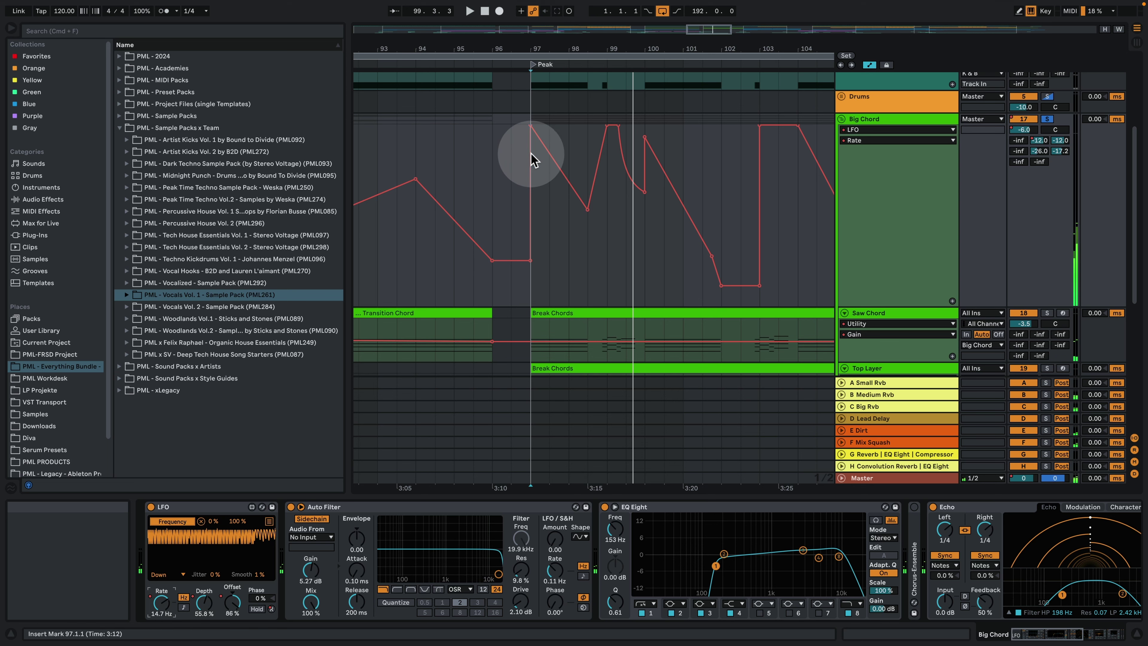
Play Big Chord from the start of the Peak to about bar 103, following its LFO Rate automation
{"action": "key", "text": "space"}
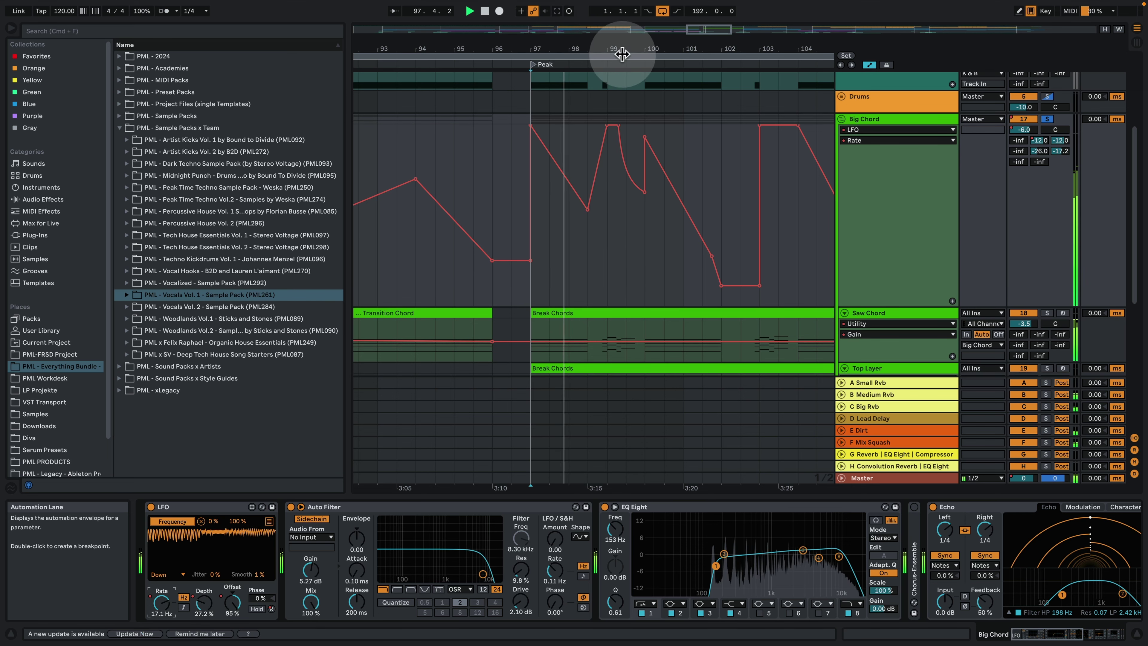
{"action": "left_click_drag", "start_coordinate": [624, 50], "coordinate": [556, 45]}
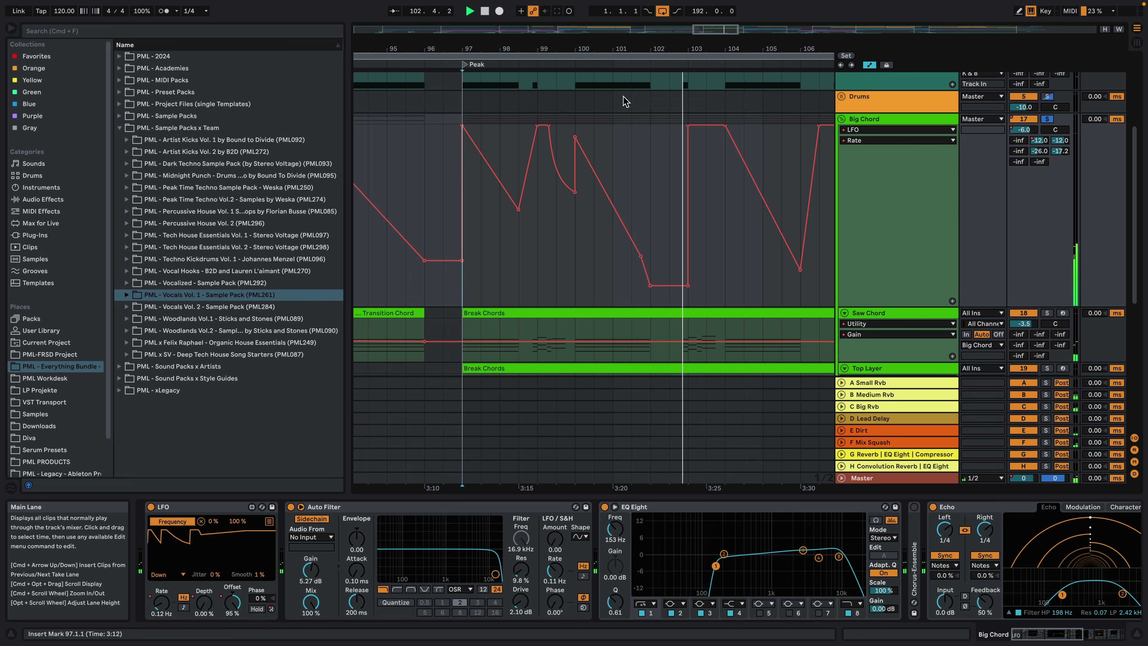
{"action": "left_click_drag", "start_coordinate": [659, 38], "coordinate": [599, 70]}
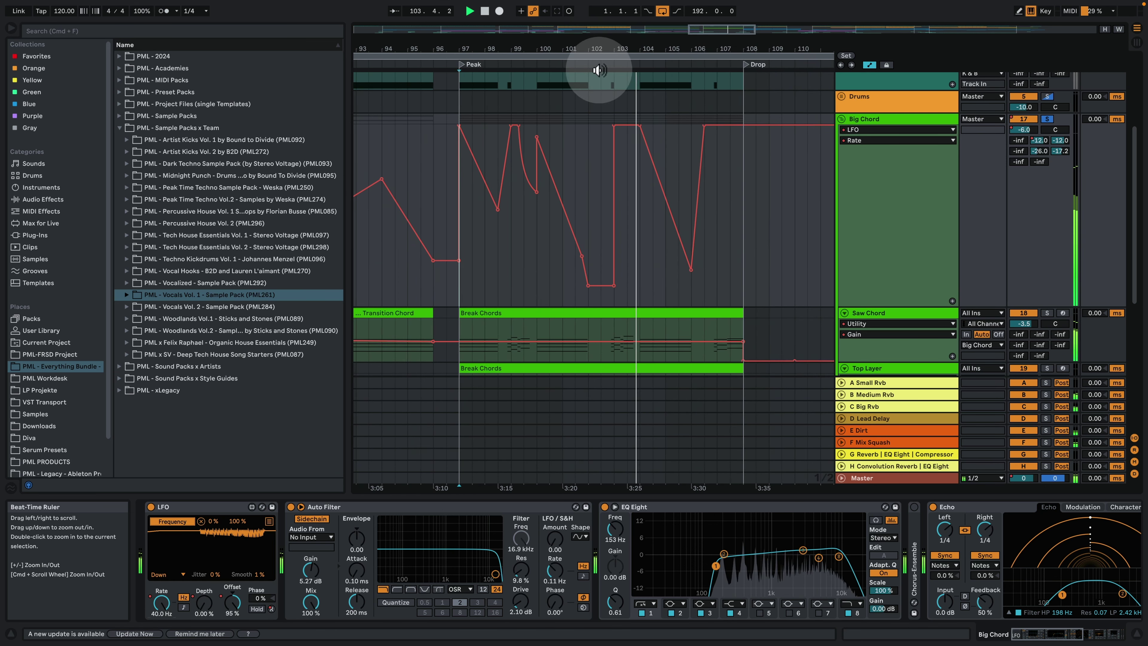
{"action": "key", "text": "space"}
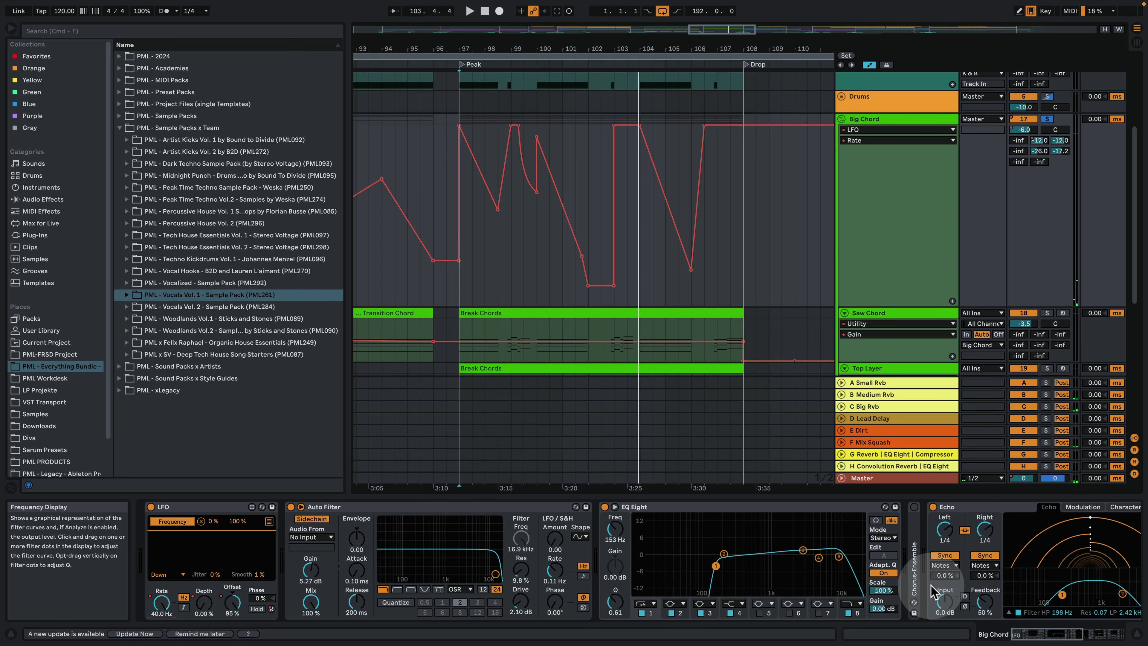
Examine the rest of Big Chord's effect chain through Echo, Chorus-Ensemble and Glue Compressor, and unfold the first collapsed EQ Eight
{"action": "left_click", "coordinate": [1058, 638]}
{"action": "left_click_drag", "start_coordinate": [1057, 639], "coordinate": [1085, 635]}
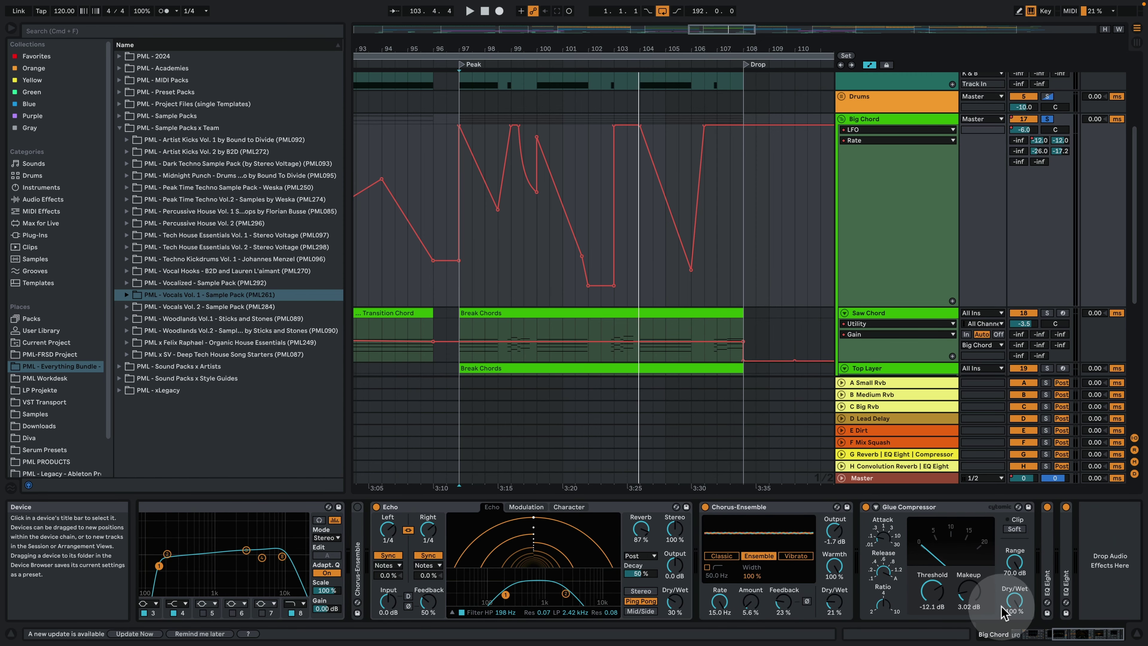
{"action": "double_click", "coordinate": [1047, 574]}
{"action": "left_click", "coordinate": [1103, 638]}
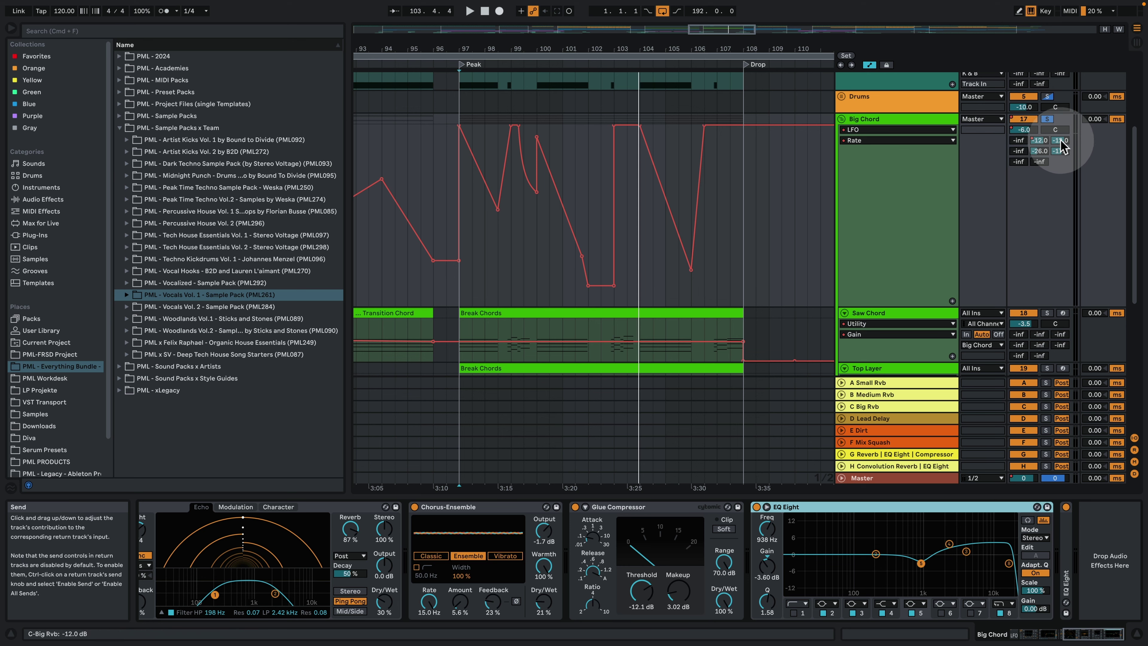
Inspect the devices on the Big Rvb, Dirt, Reverb and Mix Squash returns, and show Big Chord's Mix Squash send lane
{"action": "left_click", "coordinate": [876, 394]}
{"action": "left_click", "coordinate": [893, 405]}
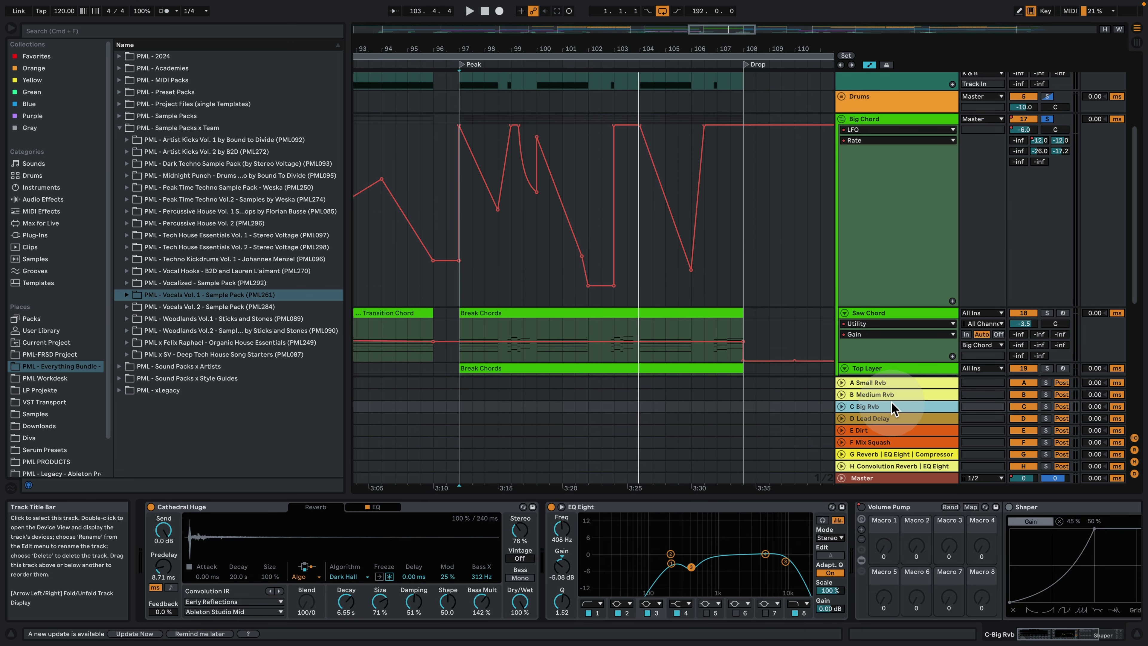
{"action": "left_click", "coordinate": [938, 429]}
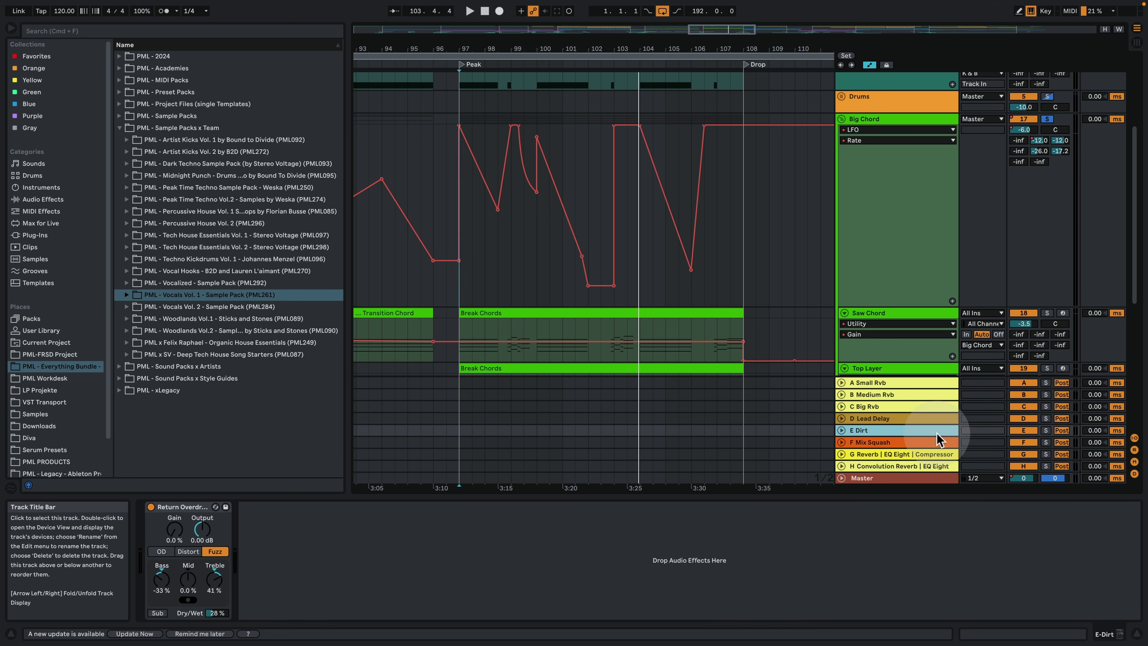
{"action": "left_click", "coordinate": [916, 450]}
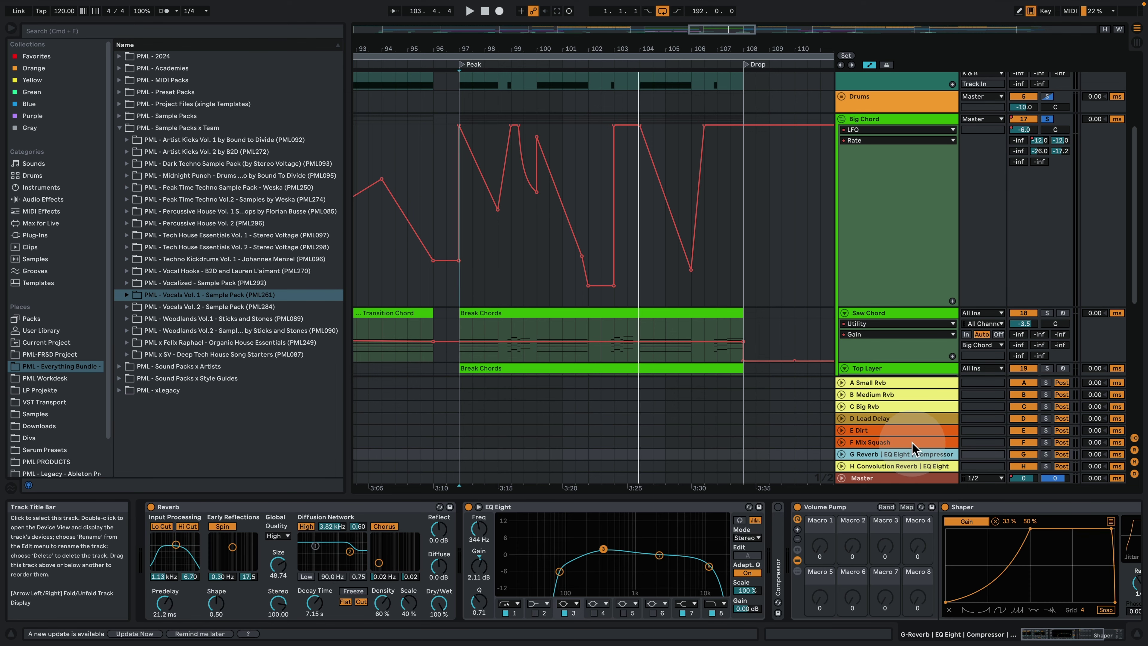
{"action": "left_click", "coordinate": [1060, 151]}
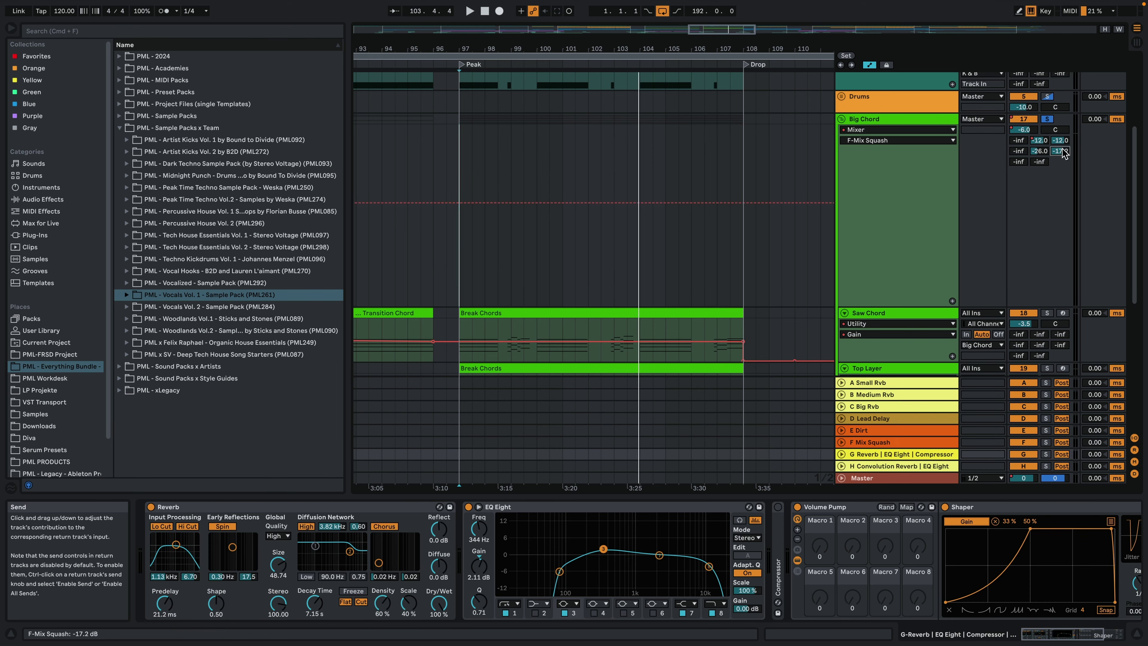
{"action": "left_click", "coordinate": [931, 442]}
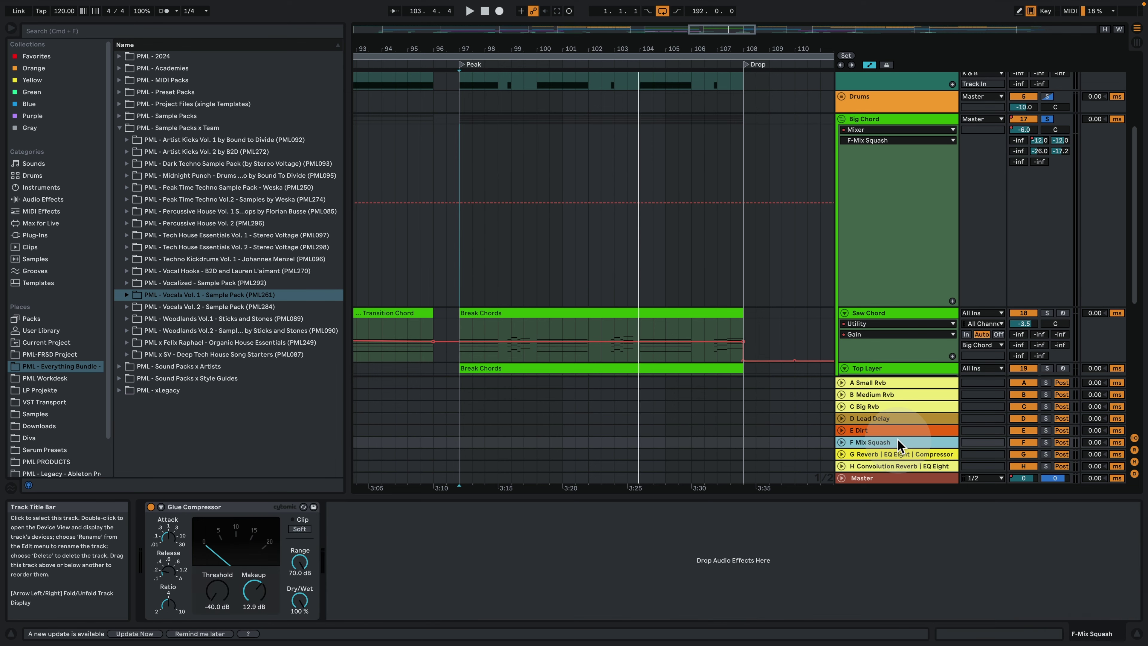
Solo the Mix Squash return and play the Peak to hear only its compressed signal
{"action": "left_click", "coordinate": [1047, 442]}
{"action": "key", "text": "space"}
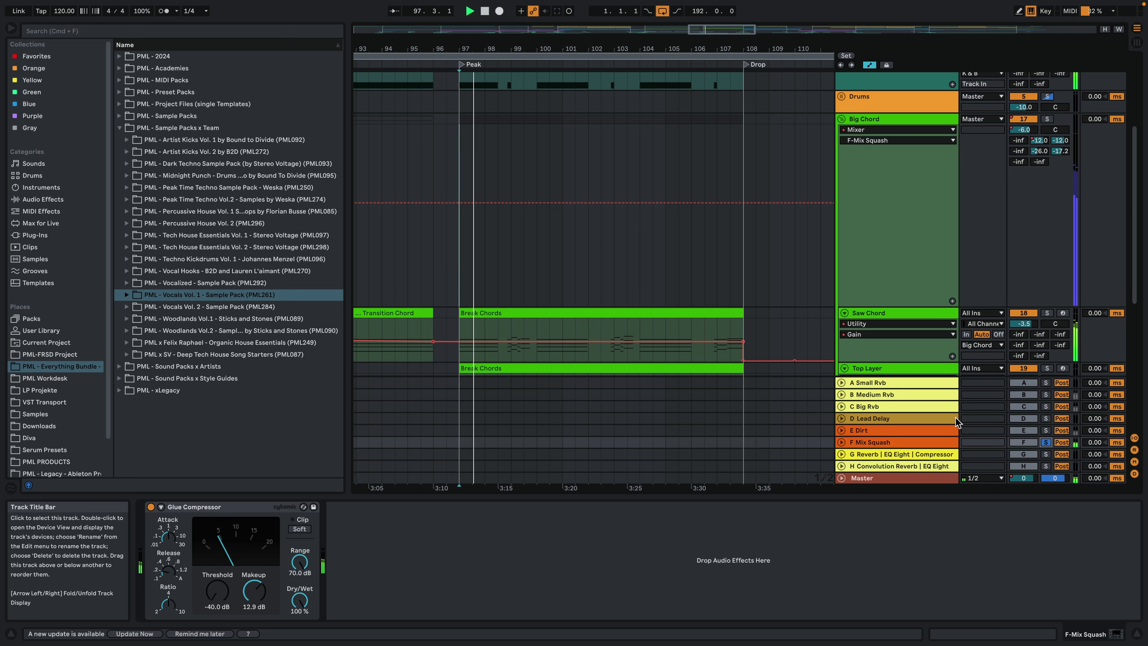
{"action": "left_click", "coordinate": [906, 440]}
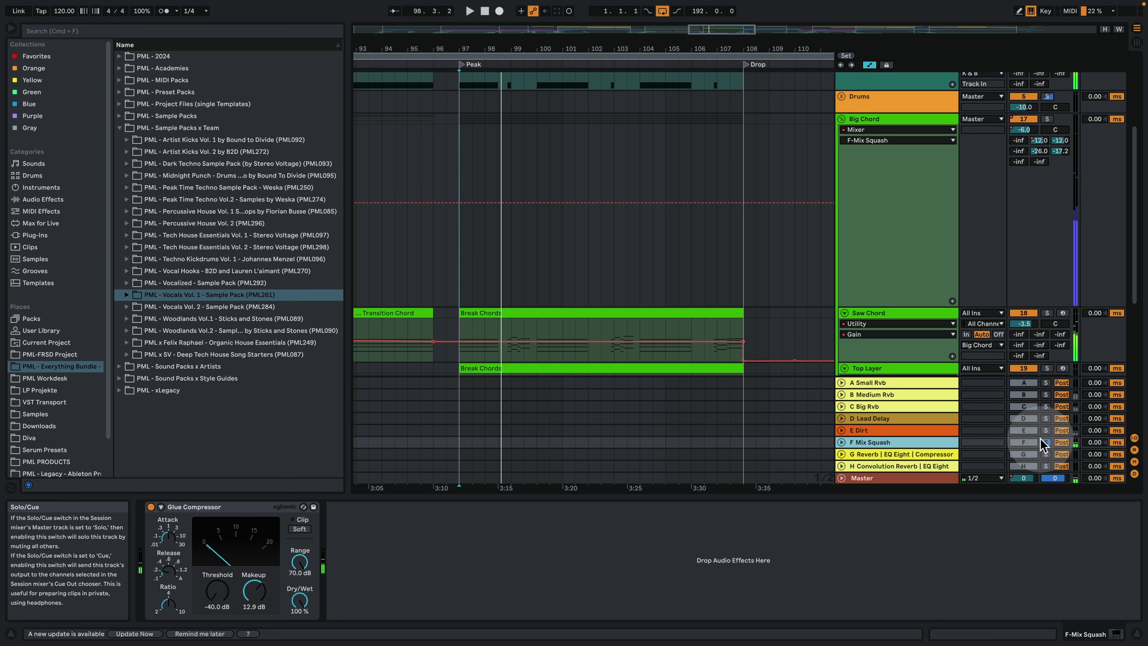
Audition the Dirt return soloed from the start of the Peak, and unsolo it during playback
{"action": "left_click", "coordinate": [930, 432]}
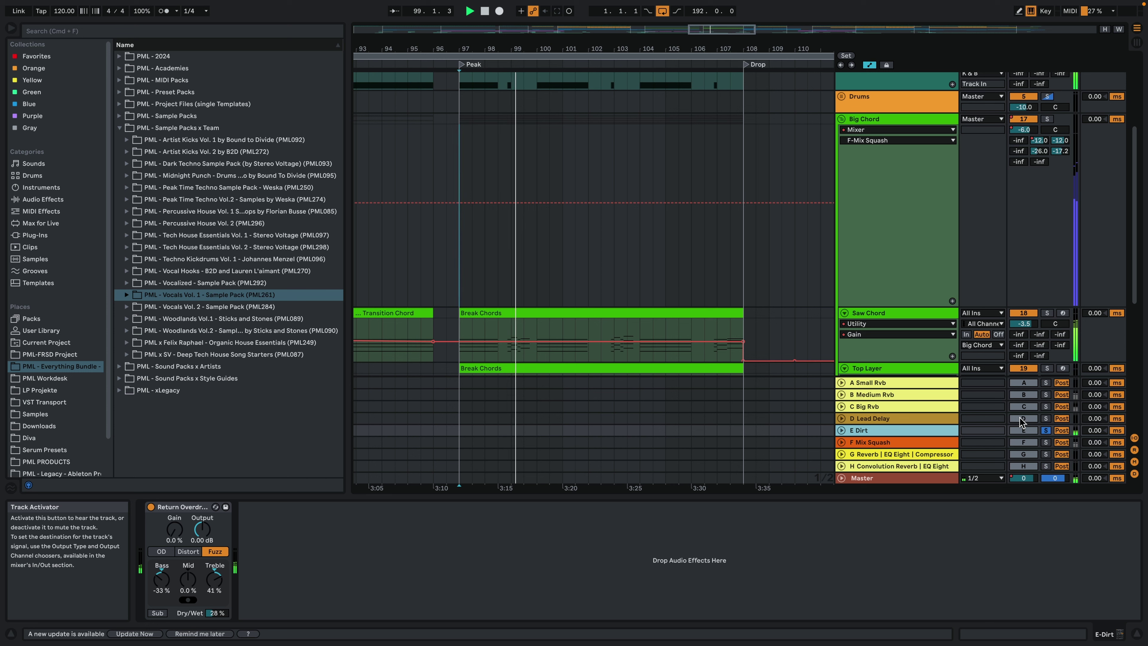
{"action": "key", "text": "space"}
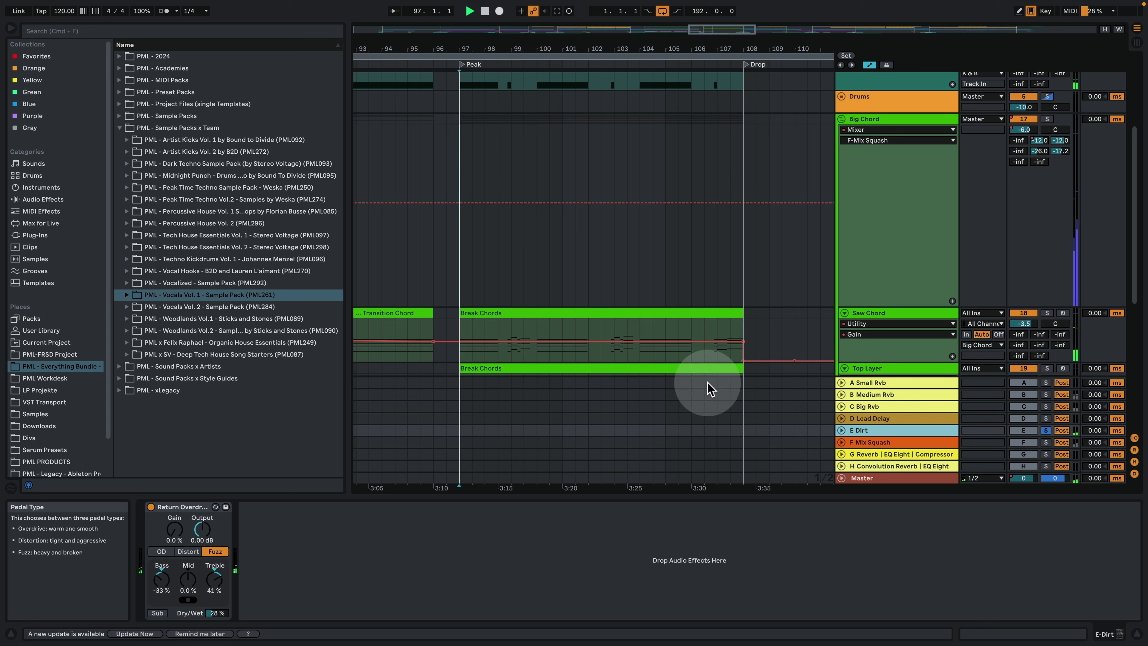
{"action": "left_click", "coordinate": [1046, 430]}
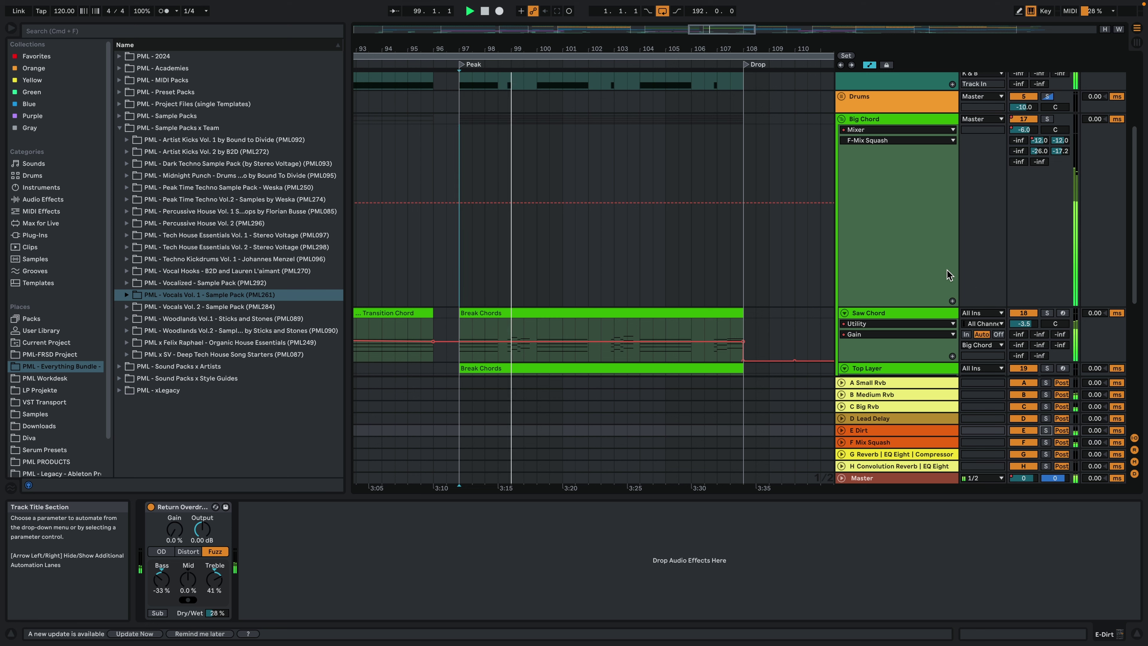
{"action": "left_click", "coordinate": [876, 276]}
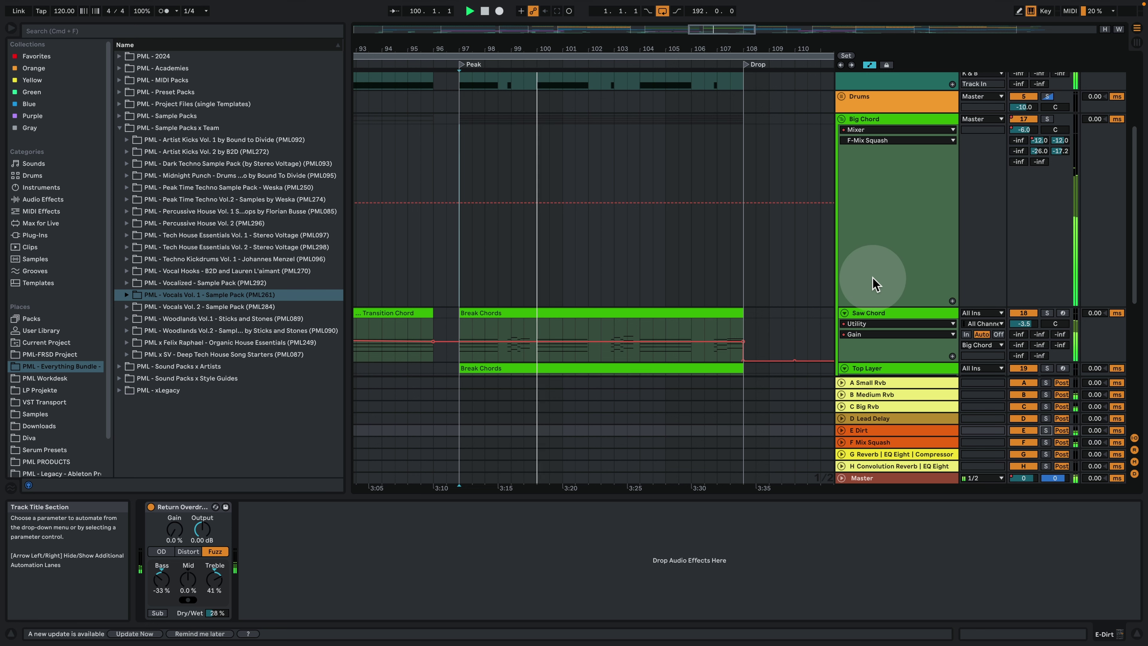
Hide the device view, collapse the Big Chord group and expand the FX group with the whole arrangement in view
{"action": "left_click", "coordinate": [1134, 634]}
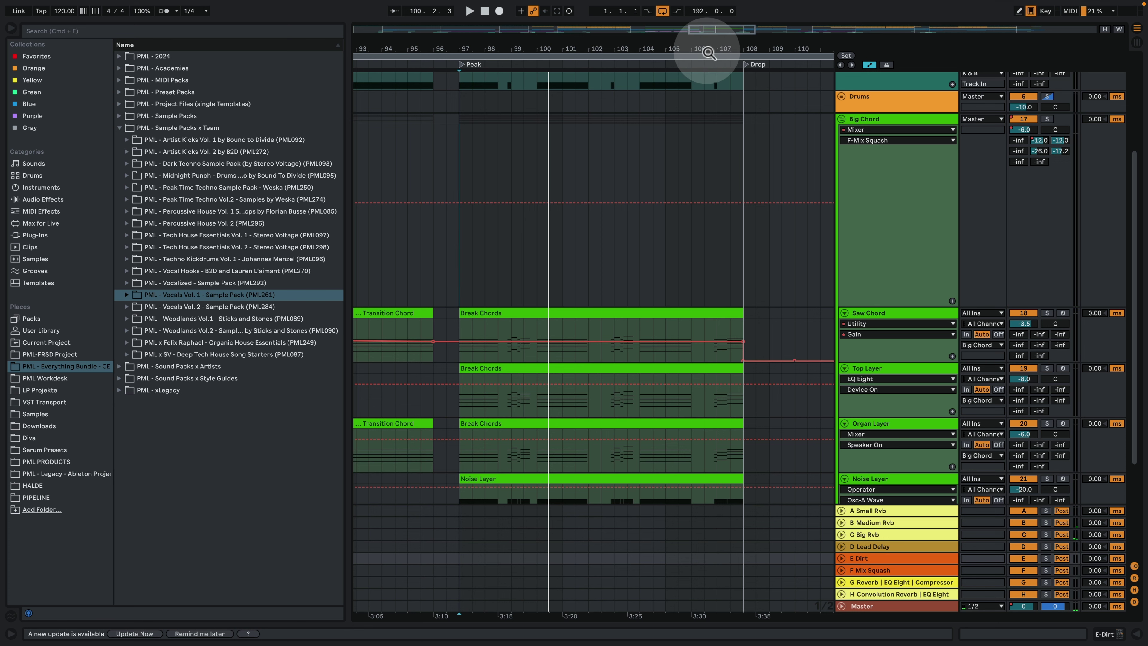
{"action": "left_click_drag", "start_coordinate": [704, 48], "coordinate": [703, 13]}
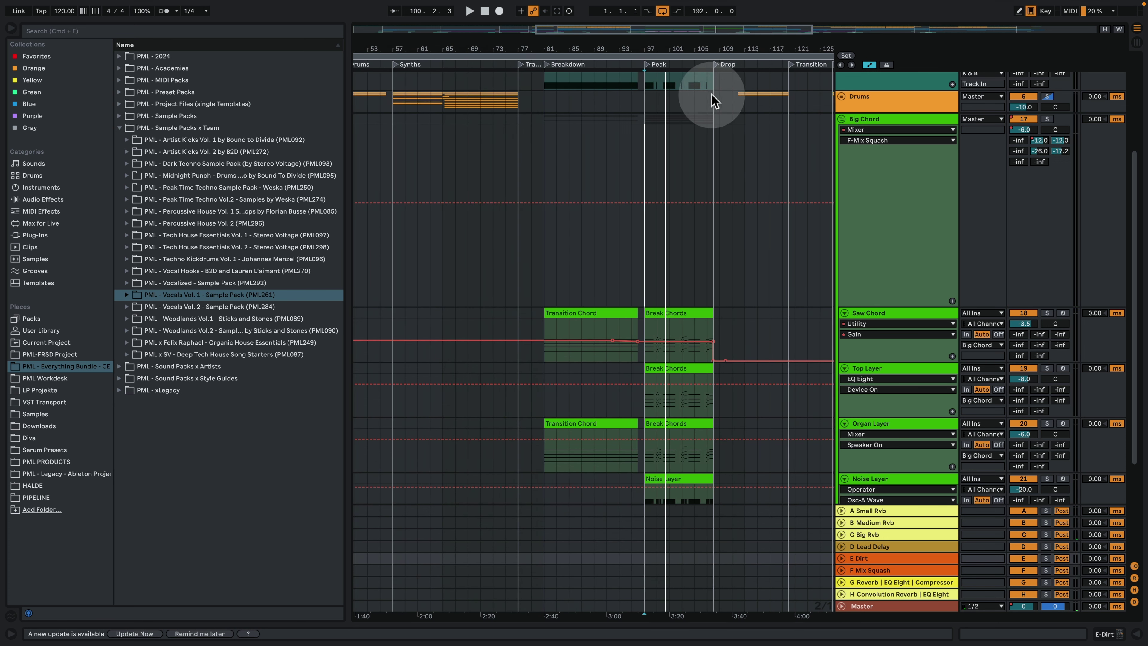
{"action": "left_click", "coordinate": [842, 119]}
{"action": "left_click_drag", "start_coordinate": [739, 48], "coordinate": [739, 20]}
{"action": "left_click", "coordinate": [841, 358]}
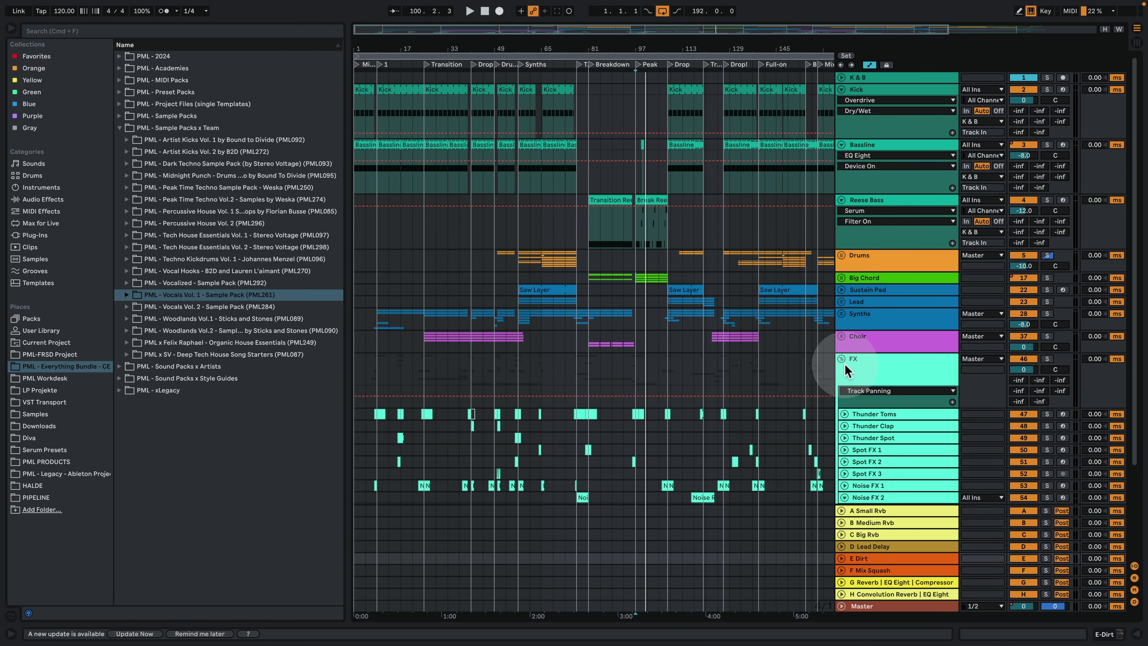
Unfold the Thunder Toms and Thunder Clap tracks around the Drop! section
{"action": "scroll", "coordinate": [828, 375], "scroll_direction": "down", "scroll_amount": 3}
{"action": "left_click_drag", "start_coordinate": [761, 44], "coordinate": [763, 86]}
{"action": "left_click", "coordinate": [619, 309]}
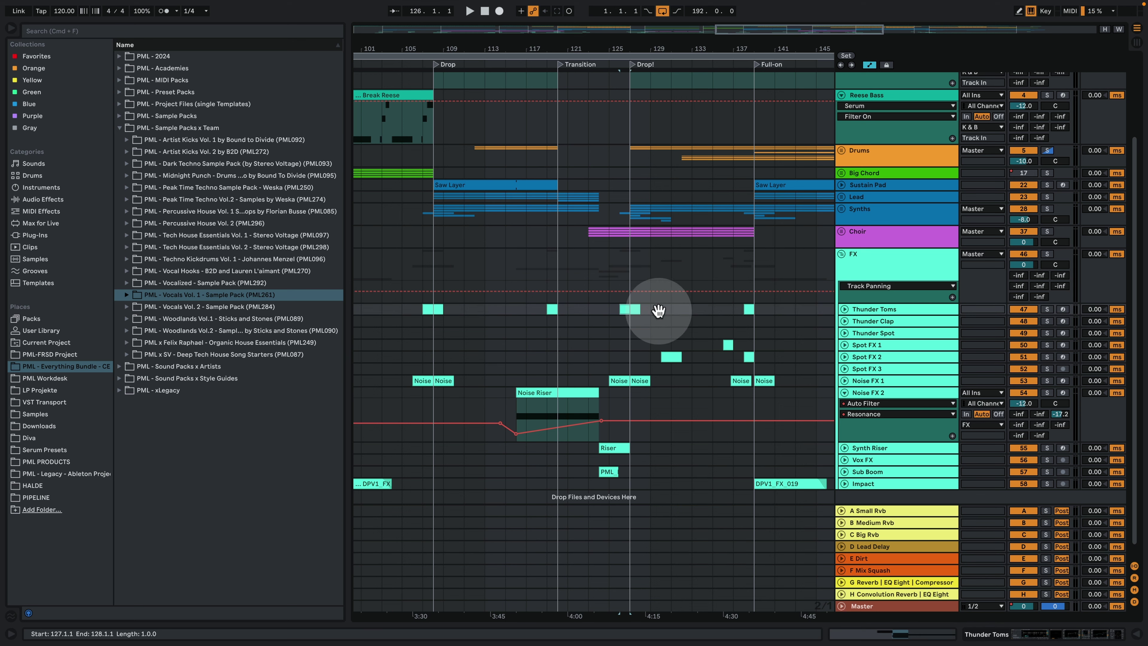
{"action": "left_click", "coordinate": [844, 310]}
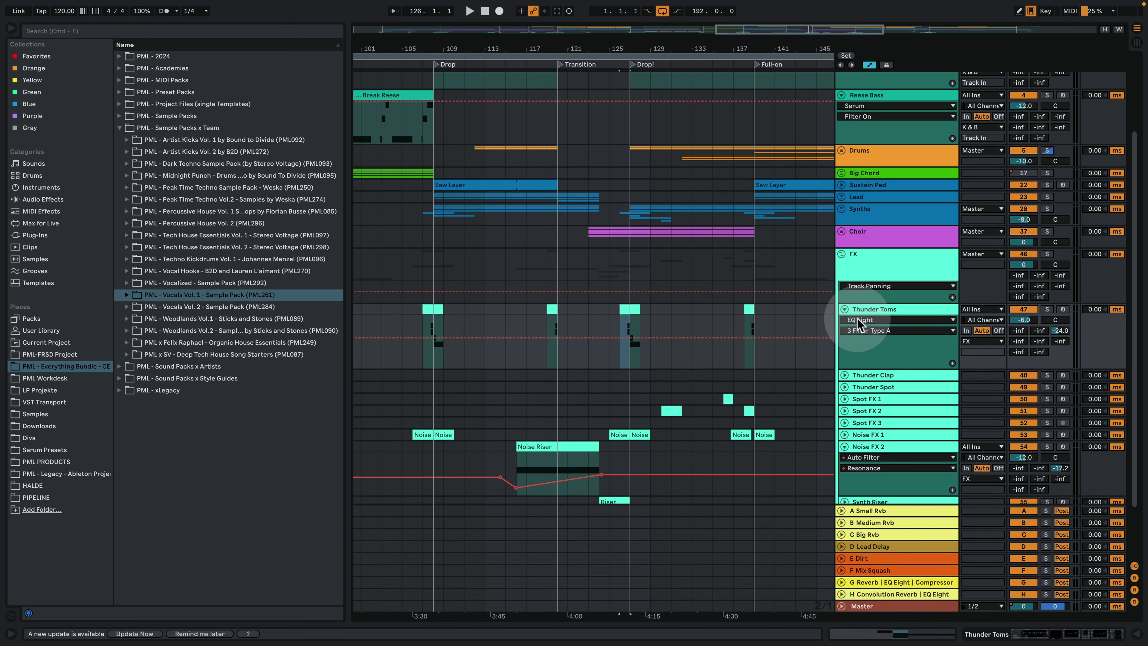
{"action": "left_click", "coordinate": [844, 375]}
Solo Thunder Toms and audition its hits leading into Drop!, starting from 126.1.1 and from 126.4.1
{"action": "left_click", "coordinate": [629, 315]}
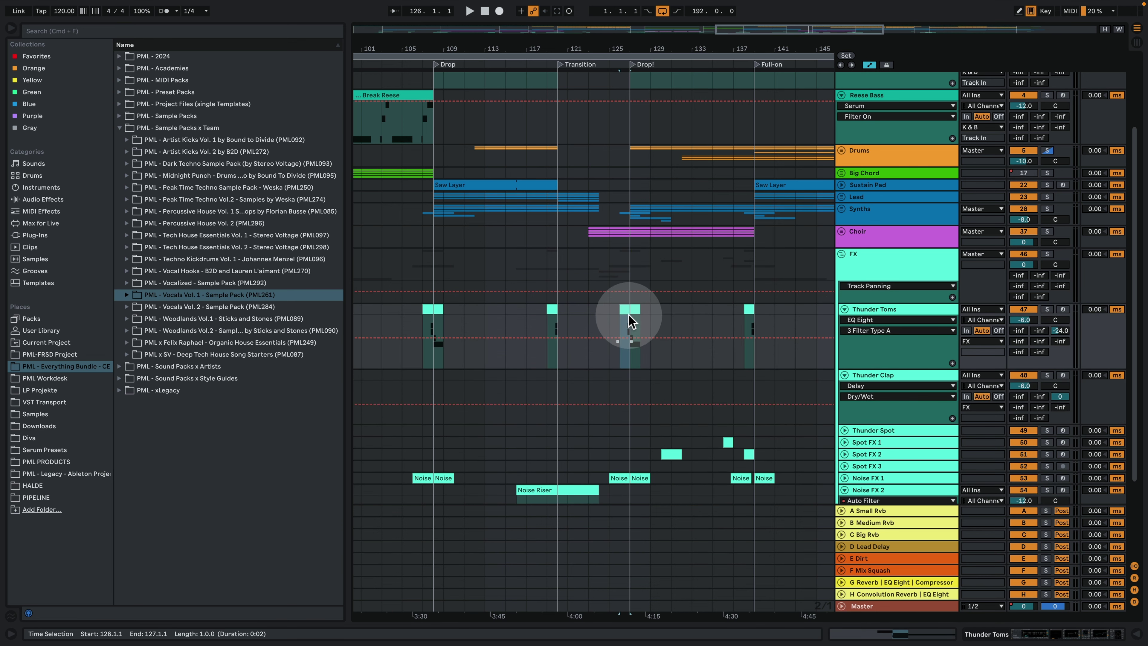
{"action": "left_click", "coordinate": [1046, 309]}
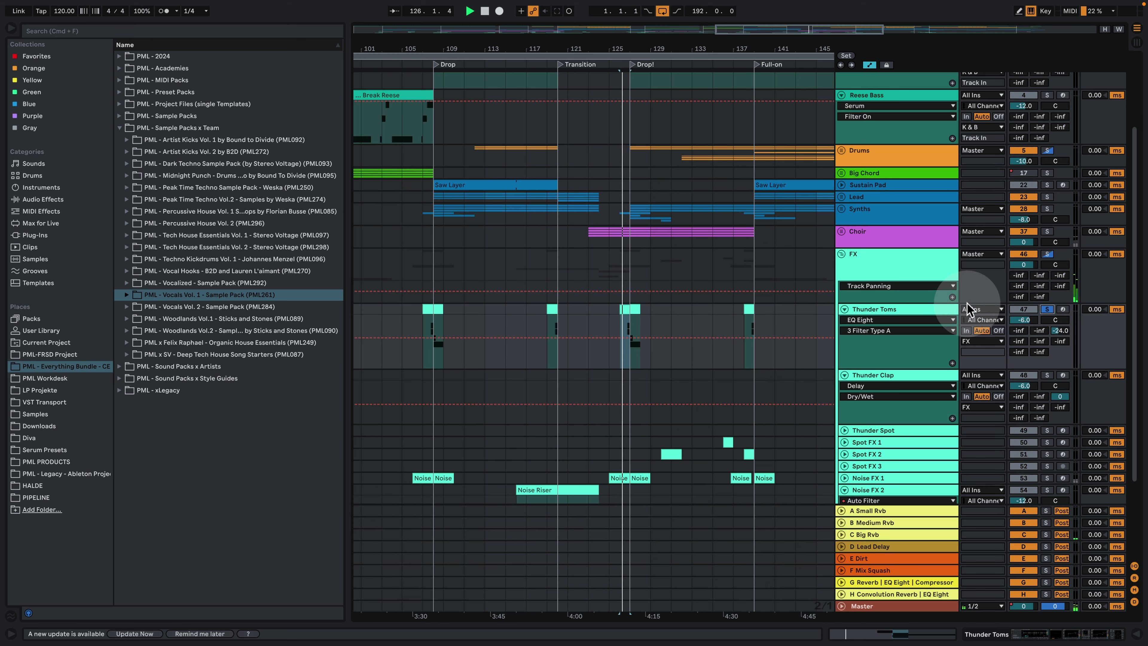
{"action": "left_click_drag", "start_coordinate": [633, 47], "coordinate": [633, 117]}
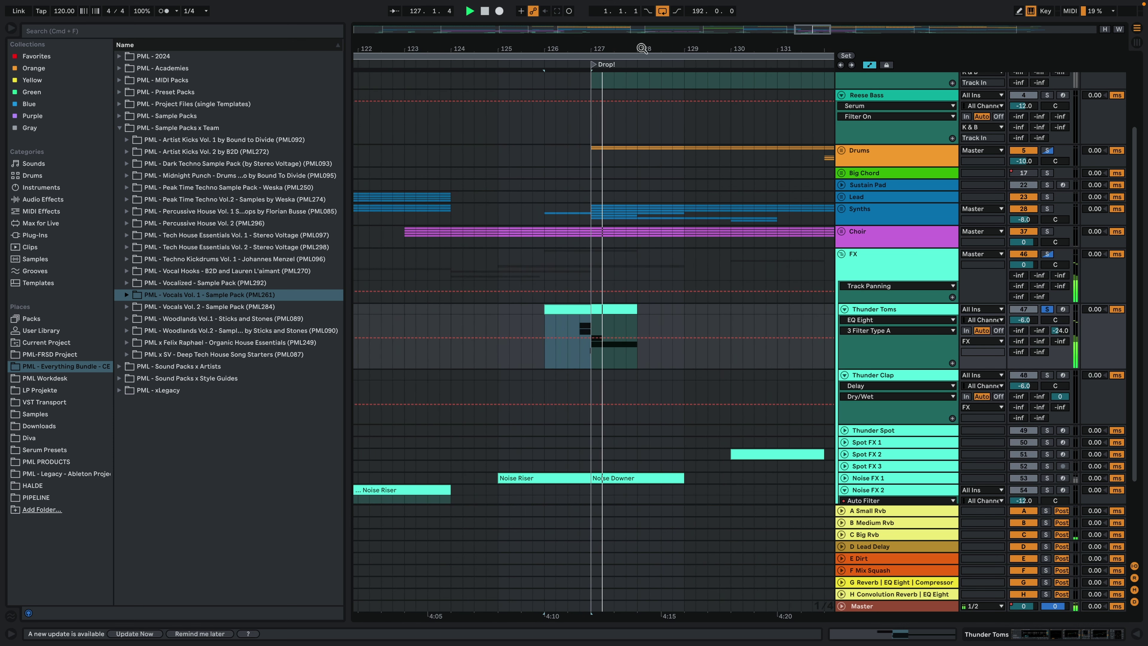
{"action": "left_click", "coordinate": [566, 347]}
{"action": "left_click", "coordinate": [577, 322]}
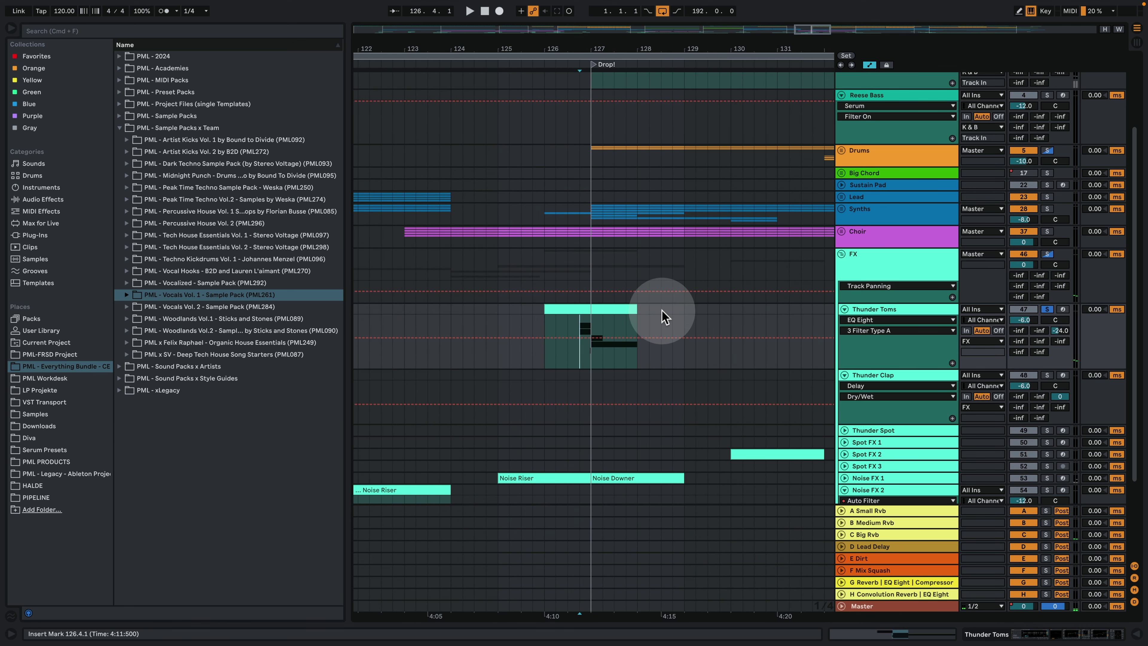
{"action": "key", "text": "space"}
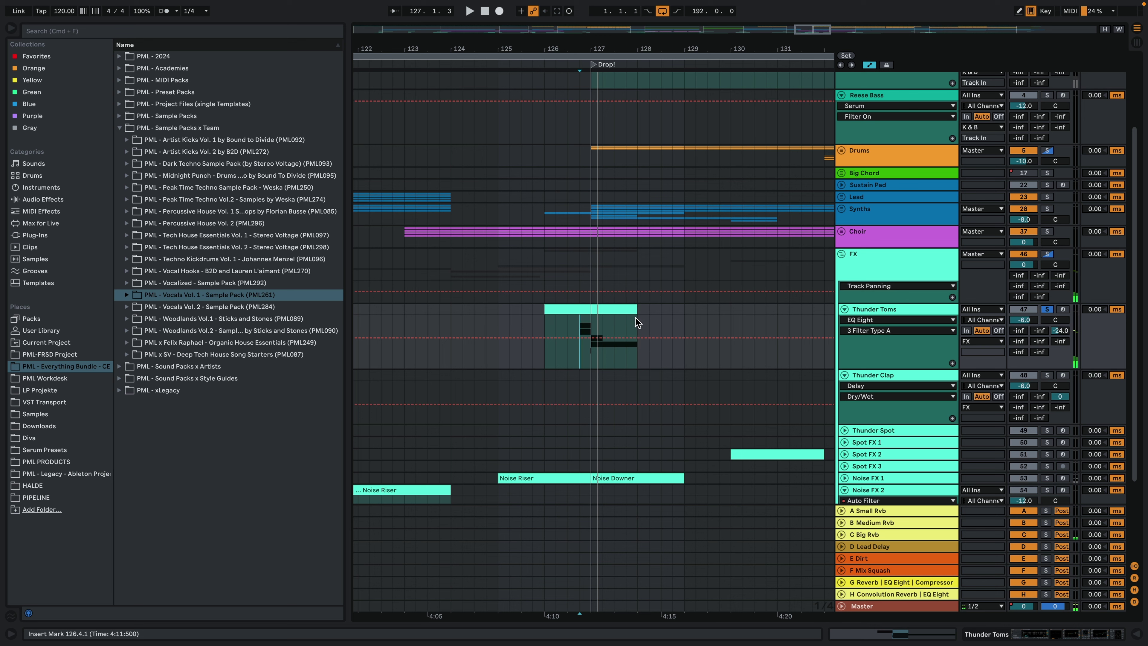
Solo Noise FX 1 alongside Thunder Toms, play the Noise Downer from bar 127, and show the unfolded Noise FX 1 track's devices
{"action": "left_click", "coordinate": [1047, 478]}
{"action": "left_click", "coordinate": [650, 479]}
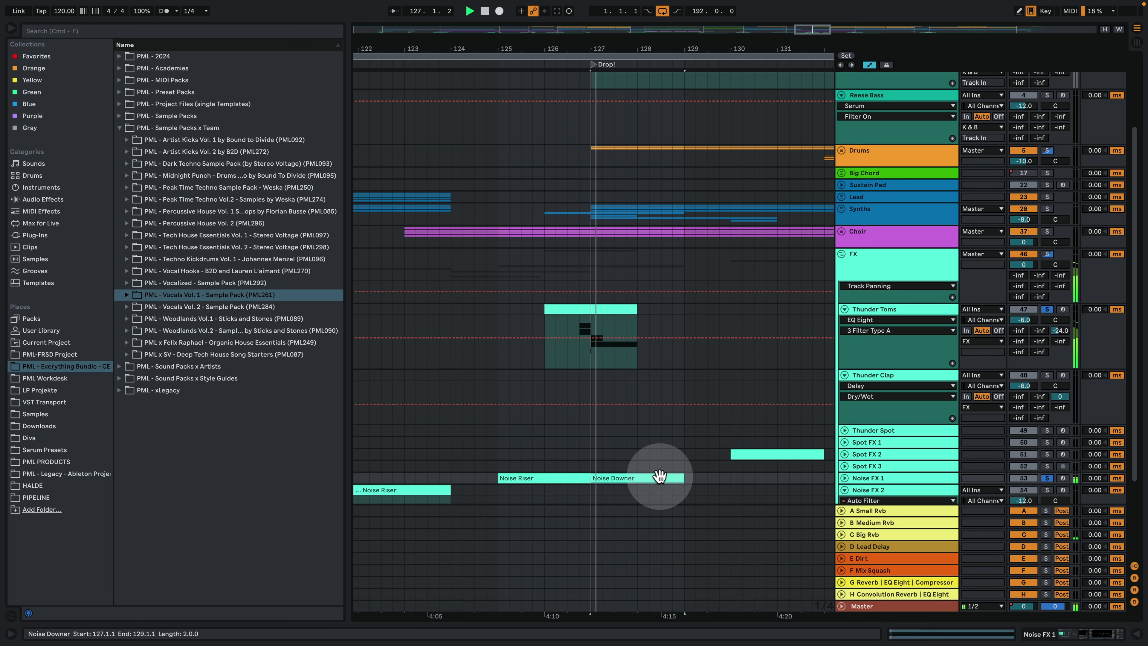
{"action": "left_click", "coordinate": [844, 477]}
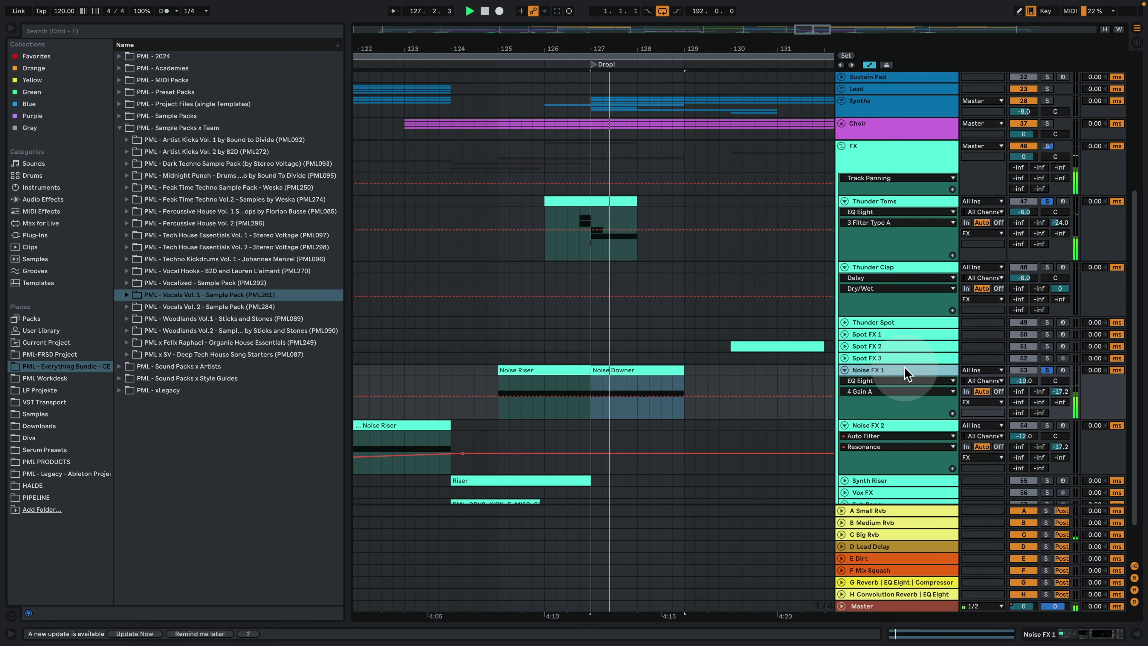
{"action": "double_click", "coordinate": [904, 374]}
{"action": "key", "text": "space"}
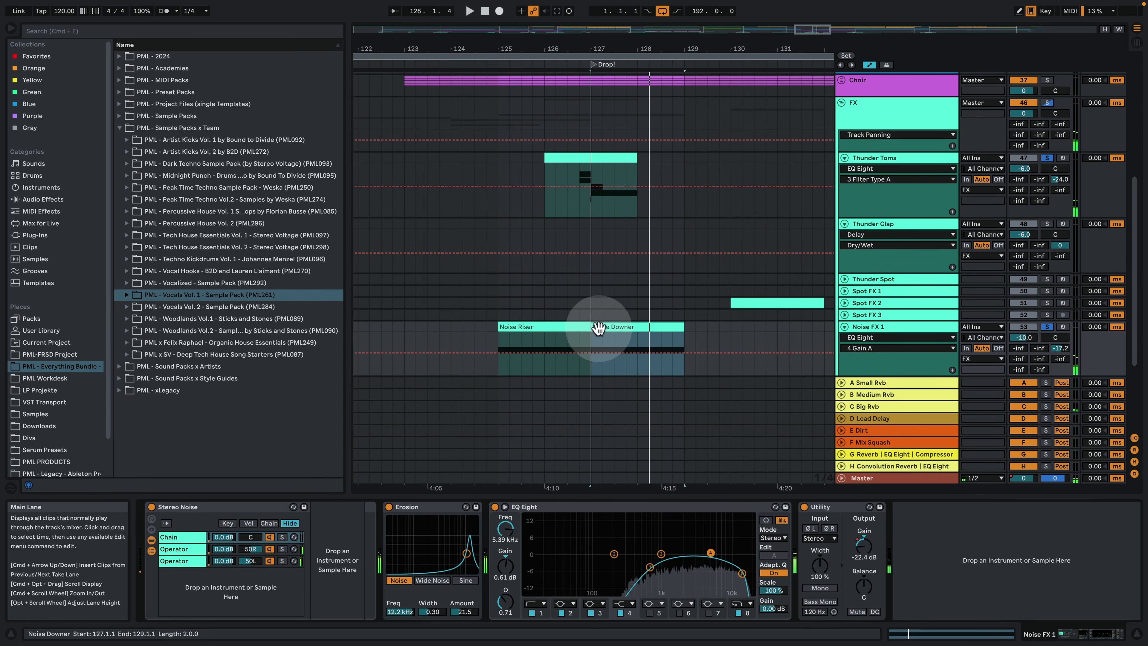
Play Thunder Toms and Noise FX 1 together from 126.3.1 across the drop, and clear the solos
{"action": "left_click", "coordinate": [567, 345]}
{"action": "key", "text": "space"}
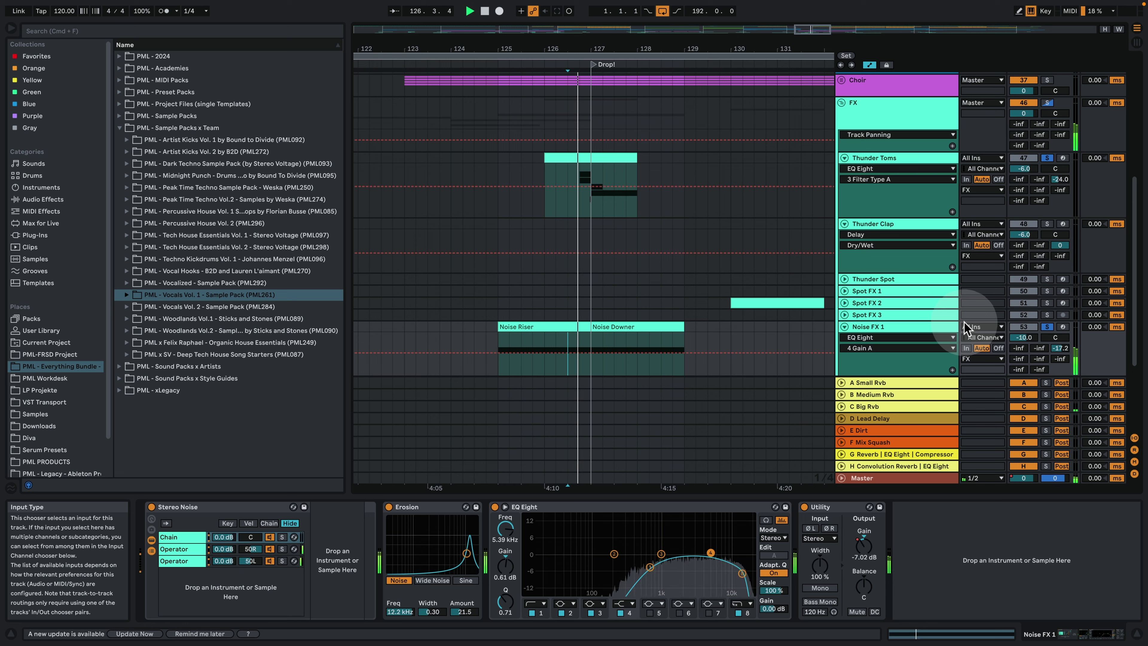
{"action": "key", "text": "space"}
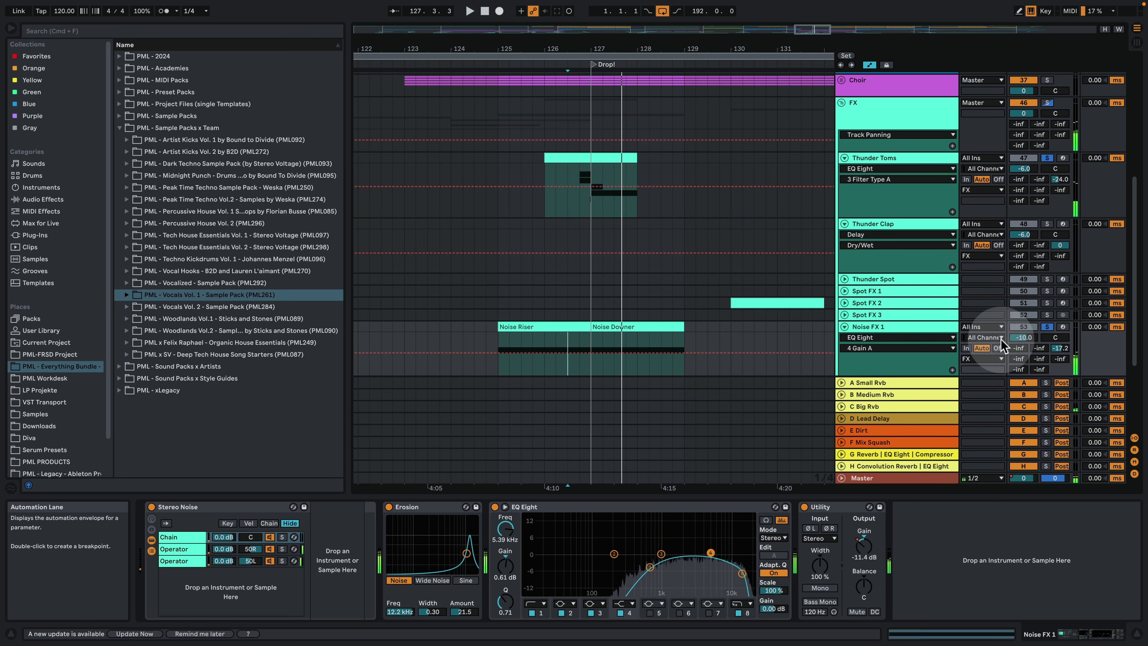
{"action": "left_click", "coordinate": [1046, 326]}
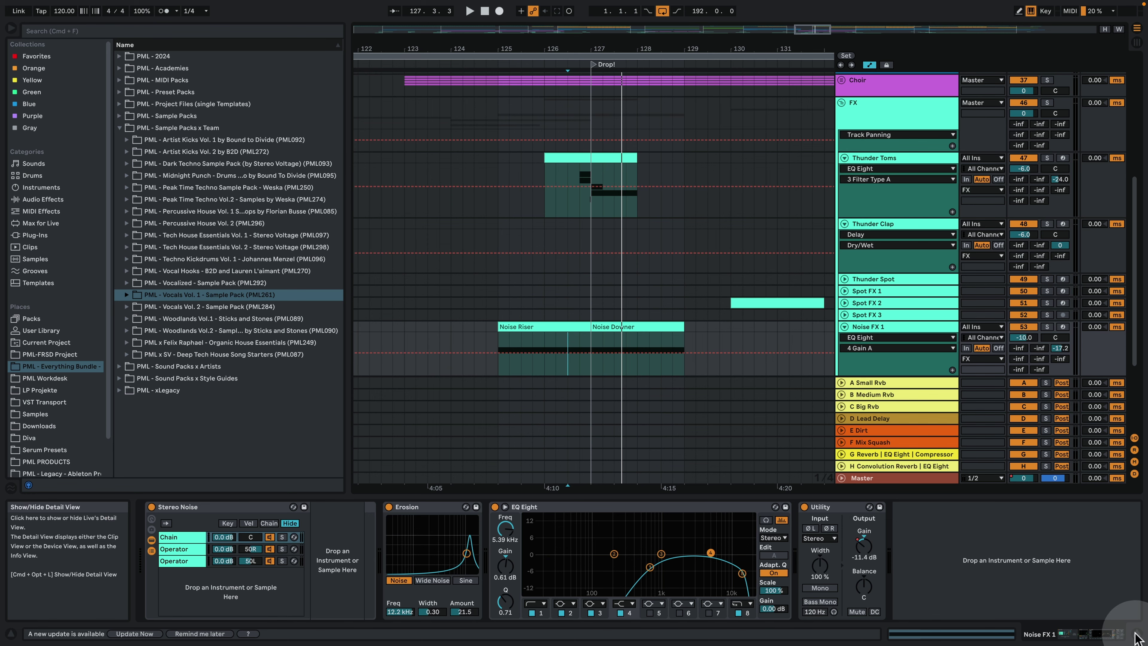
Hide the device view, show the whole arrangement, and fold the Noise FX 1 and Noise FX 2 tracks
{"action": "left_click", "coordinate": [1137, 638]}
{"action": "left_click_drag", "start_coordinate": [635, 46], "coordinate": [636, 2]}
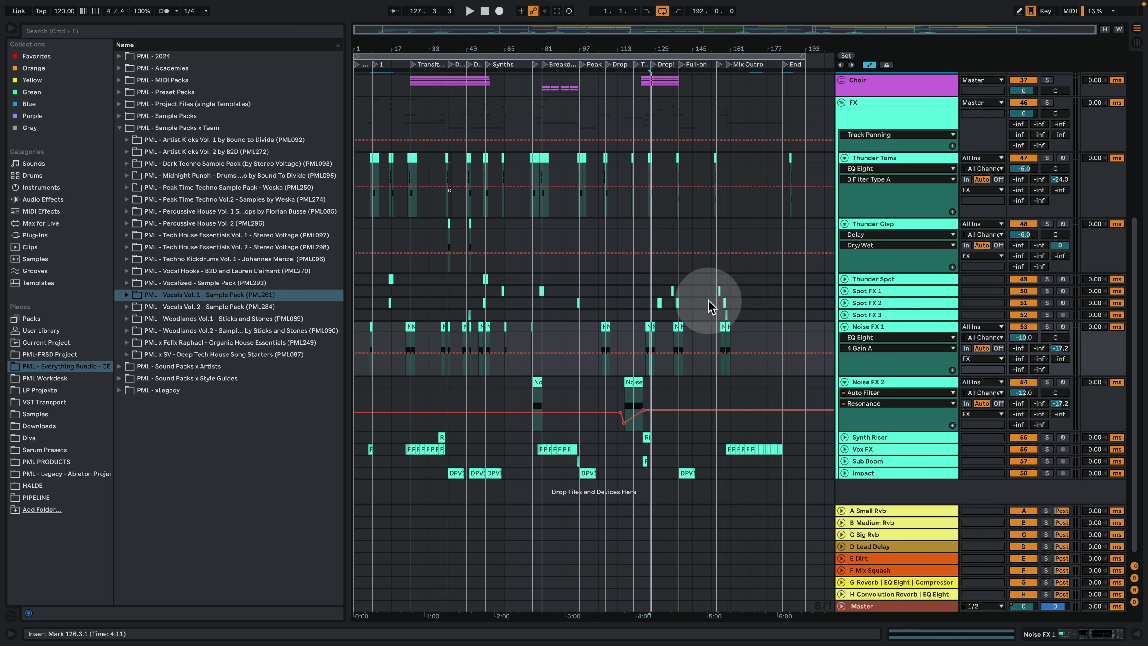
{"action": "left_click", "coordinate": [844, 326]}
{"action": "left_click", "coordinate": [844, 338]}
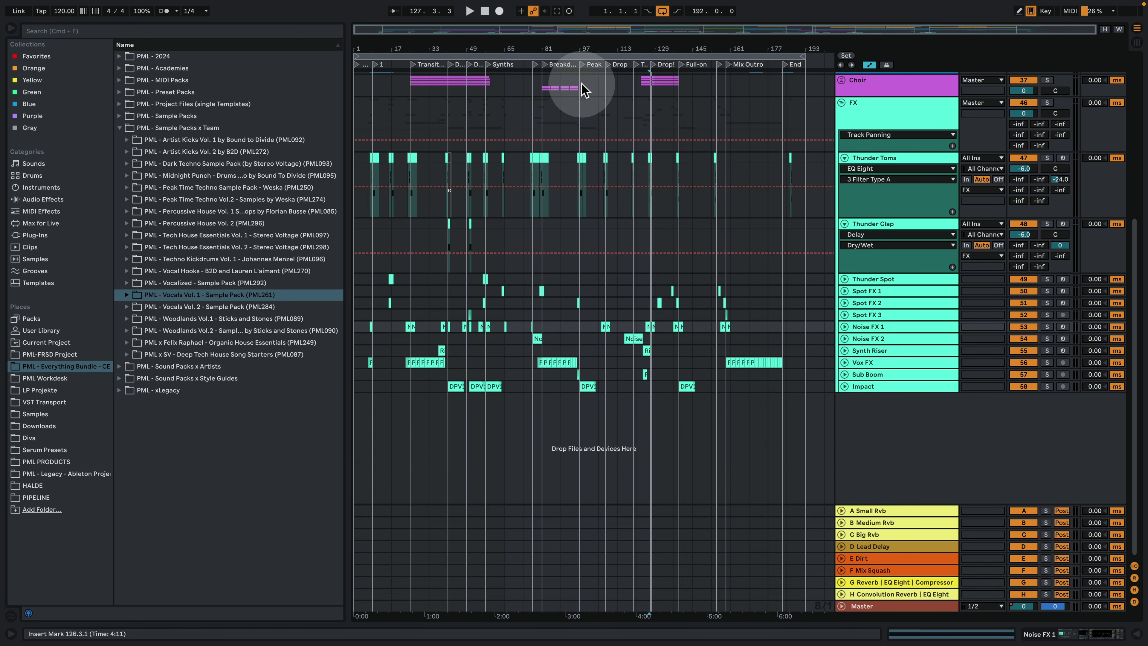
Fold the Thunder Toms and Thunder Clap tracks in the FX group
{"action": "scroll", "coordinate": [665, 235], "scroll_direction": "up", "scroll_amount": 3}
{"action": "scroll", "coordinate": [768, 285], "scroll_direction": "up", "scroll_amount": 2}
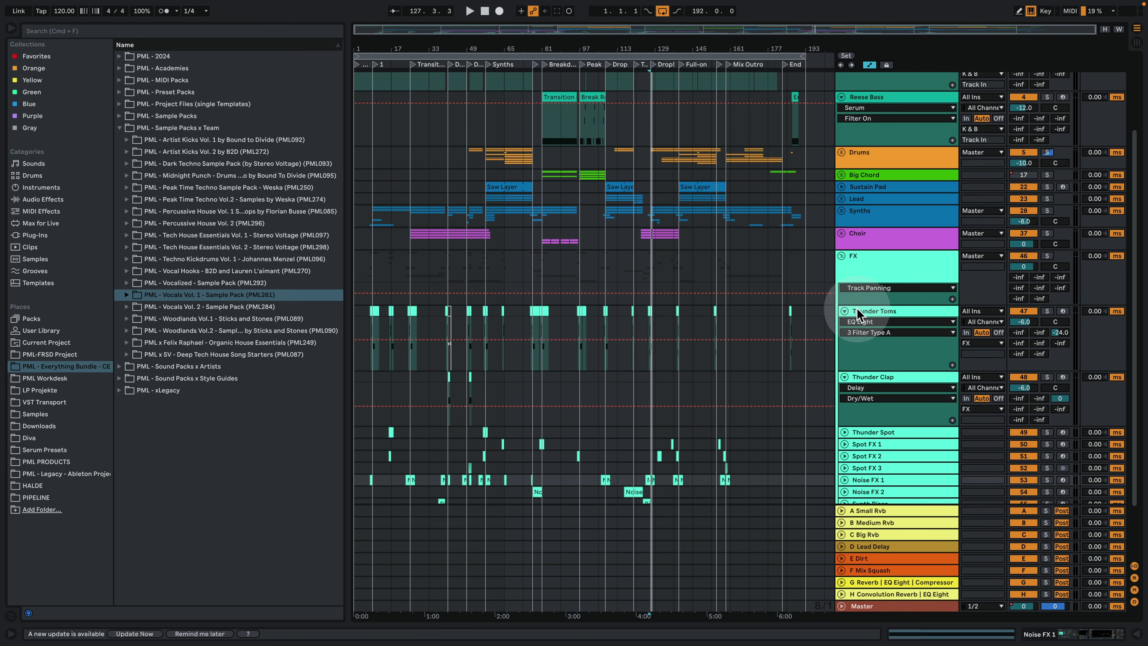
{"action": "left_click", "coordinate": [844, 311]}
{"action": "left_click", "coordinate": [844, 323]}
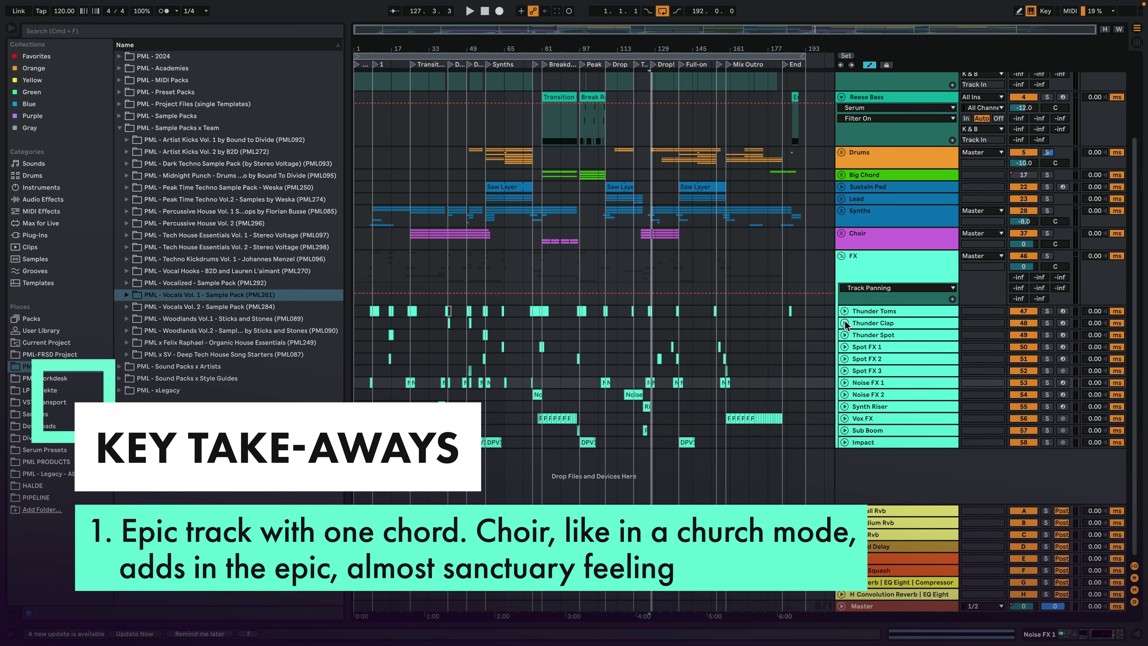
Unfold the Synths and Lead groups to show their individual tracks
{"action": "scroll", "coordinate": [809, 308], "scroll_direction": "up", "scroll_amount": 5}
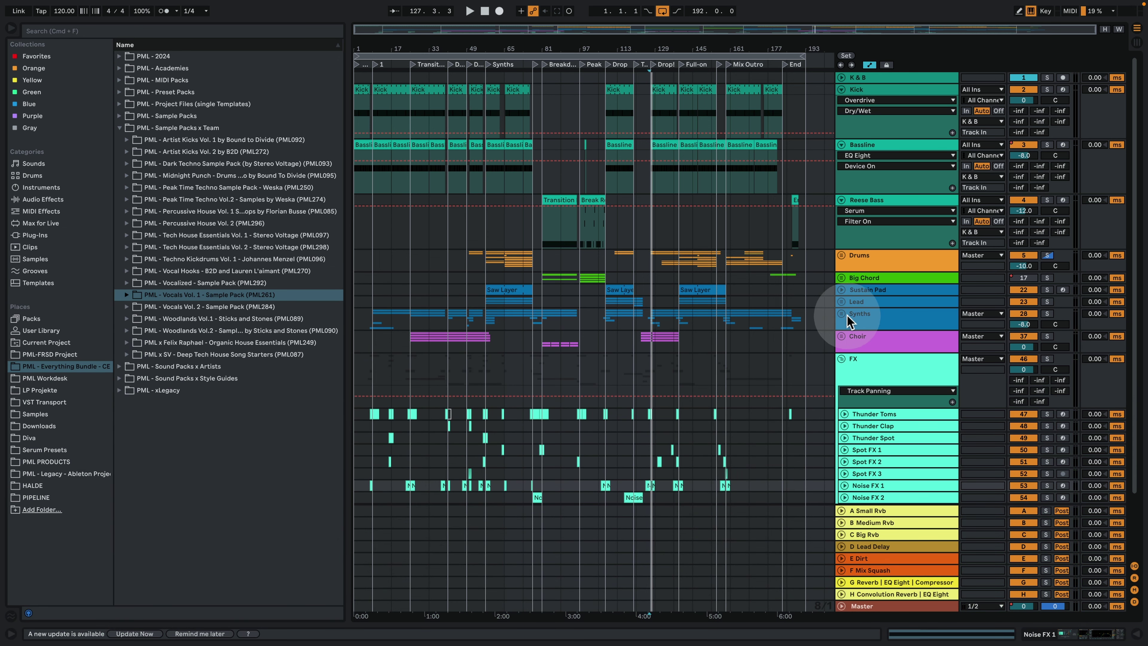
{"action": "left_click", "coordinate": [842, 314]}
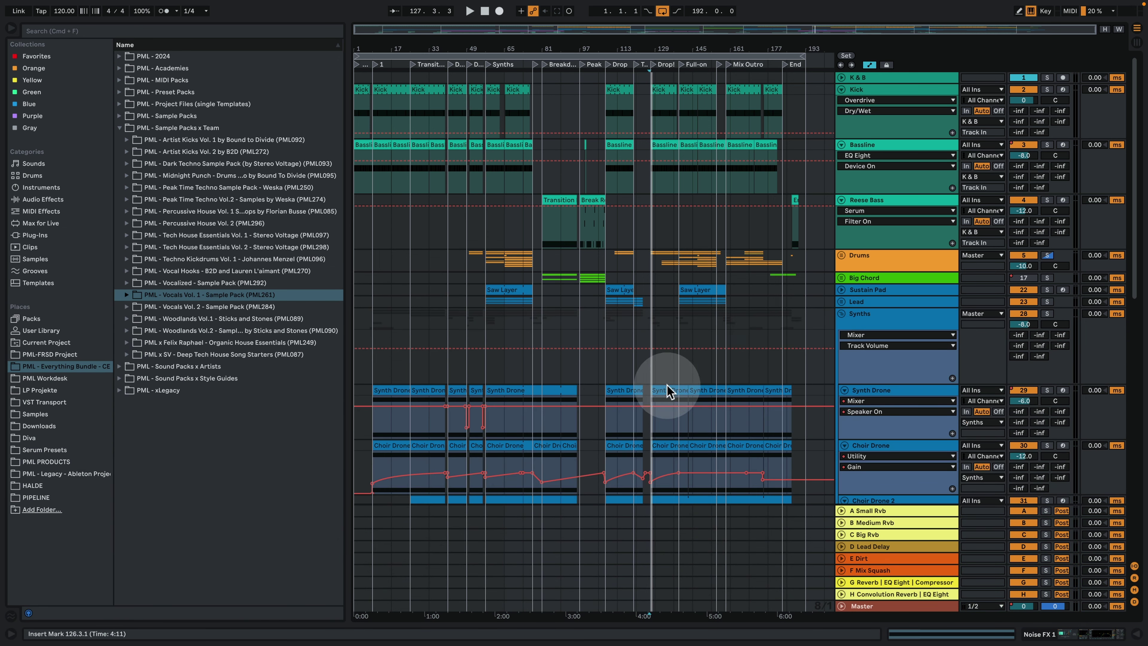
{"action": "left_click", "coordinate": [841, 302]}
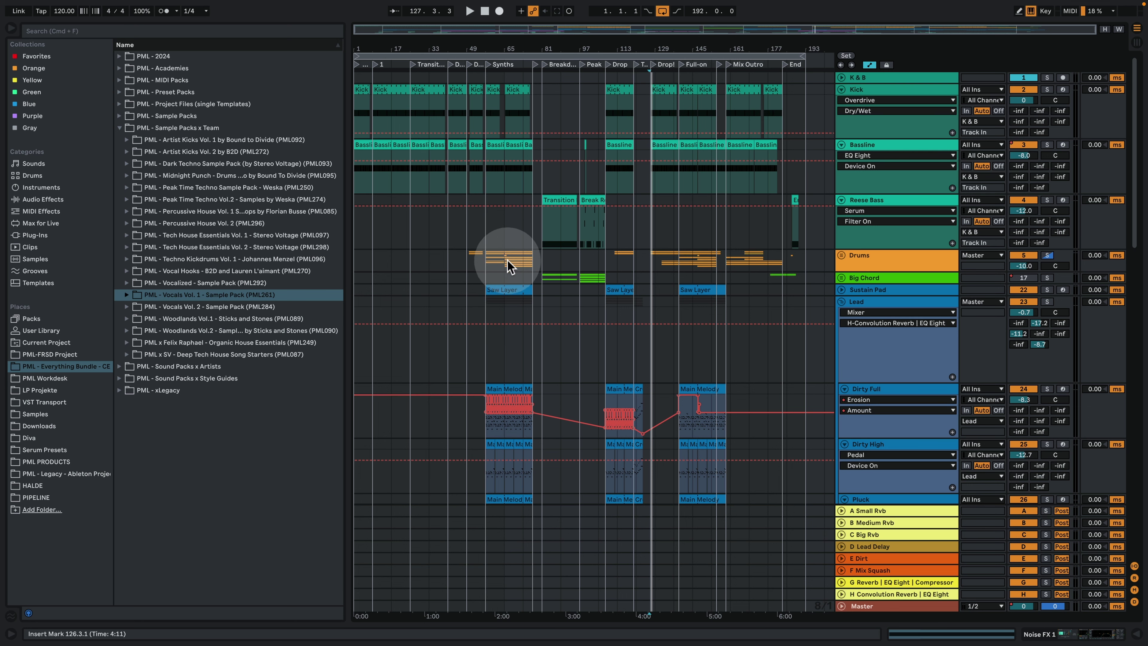
Examine the lead, drone and bass stab layers around the Synths section, first close up and over the wider Transition-to-Breakdown range
{"action": "left_click_drag", "start_coordinate": [505, 53], "coordinate": [535, 57]}
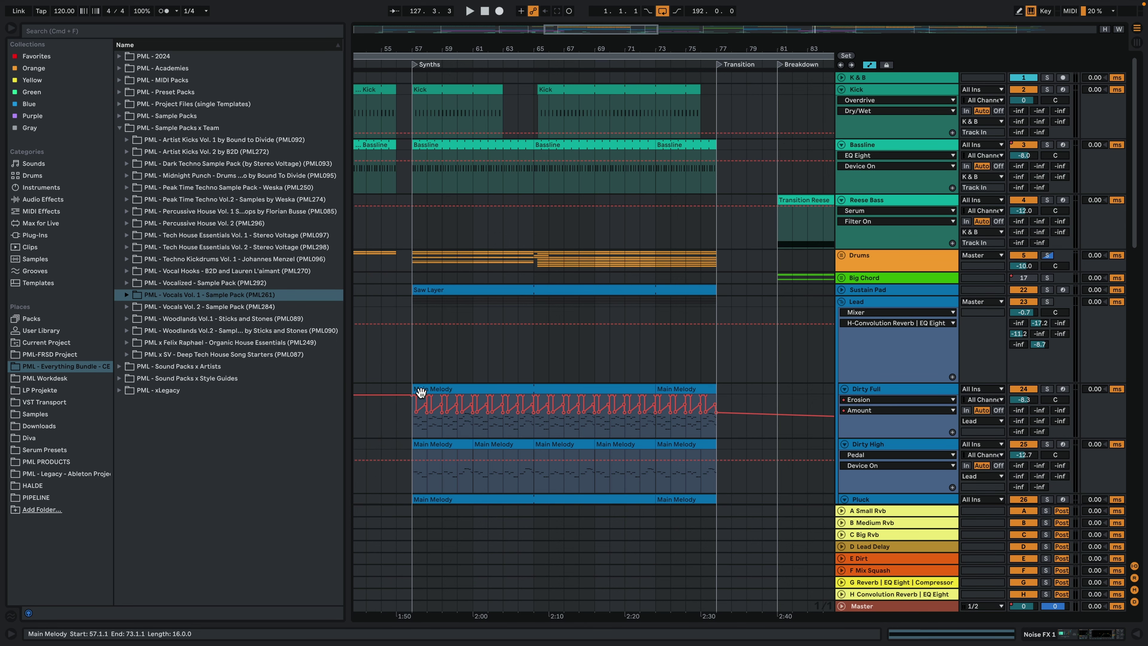
{"action": "scroll", "coordinate": [560, 450], "scroll_direction": "down", "scroll_amount": 10}
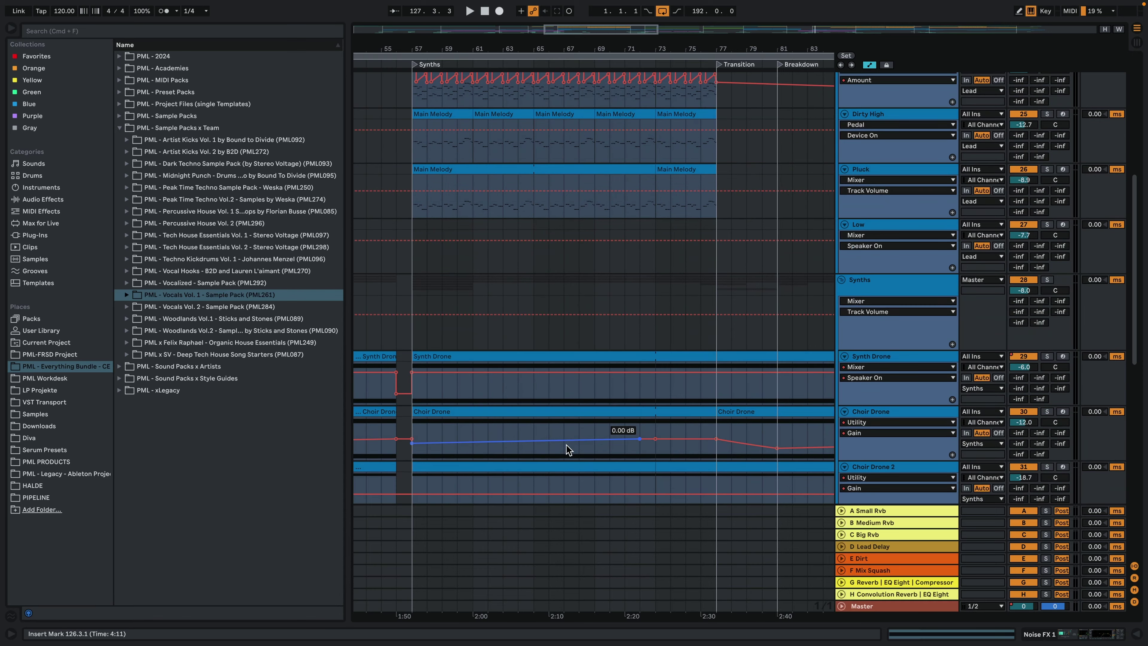
{"action": "scroll", "coordinate": [567, 450], "scroll_direction": "down", "scroll_amount": 12}
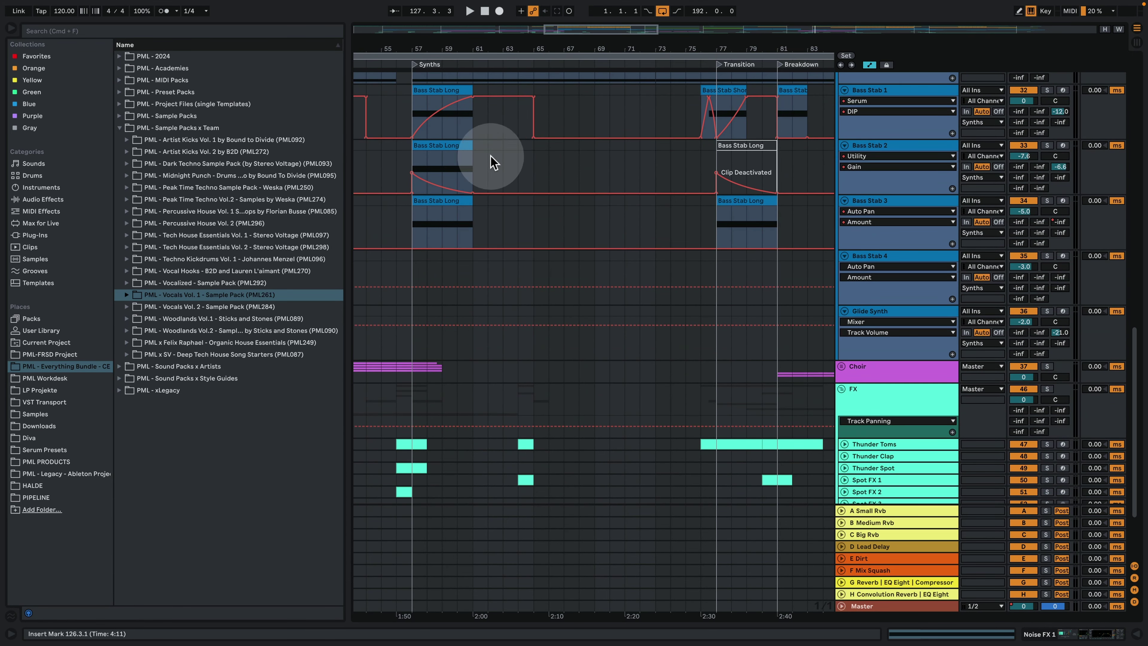
{"action": "left_click_drag", "start_coordinate": [477, 49], "coordinate": [599, 18]}
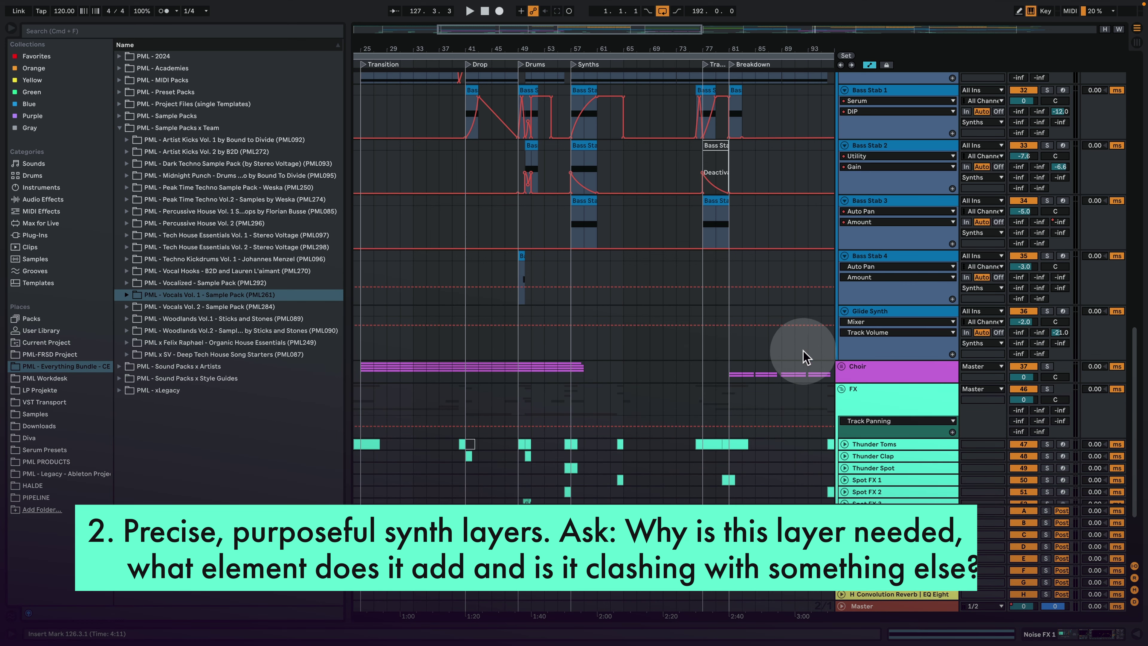
{"action": "left_click", "coordinate": [818, 330]}
{"action": "scroll", "coordinate": [817, 334], "scroll_direction": "up", "scroll_amount": 10}
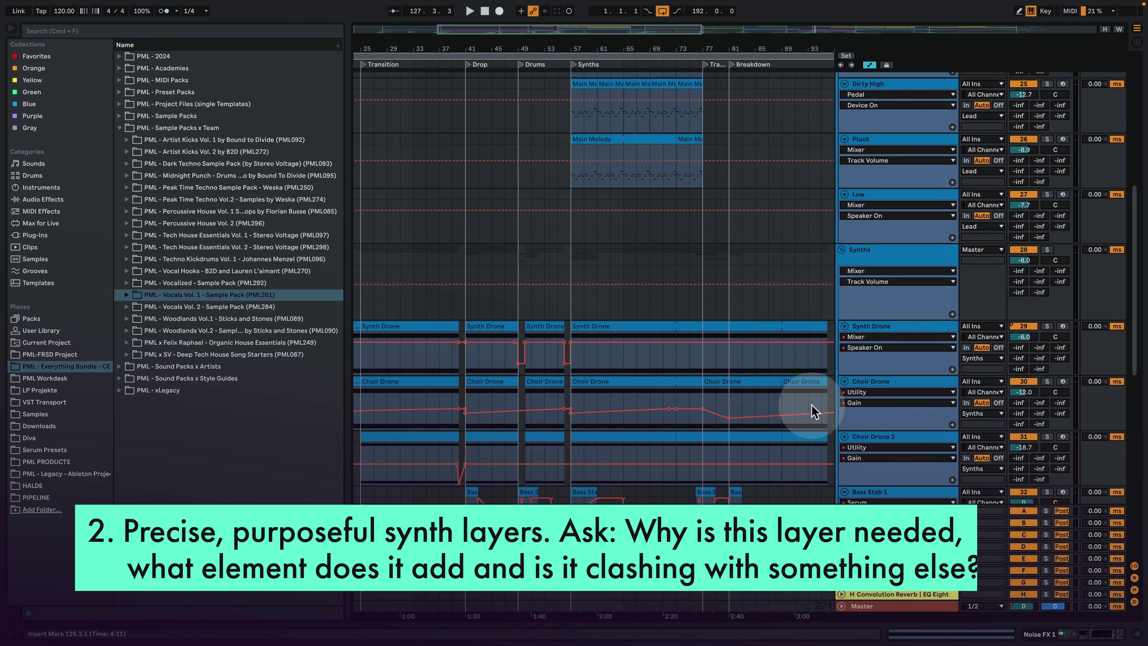
{"action": "scroll", "coordinate": [817, 382], "scroll_direction": "up", "scroll_amount": 5}
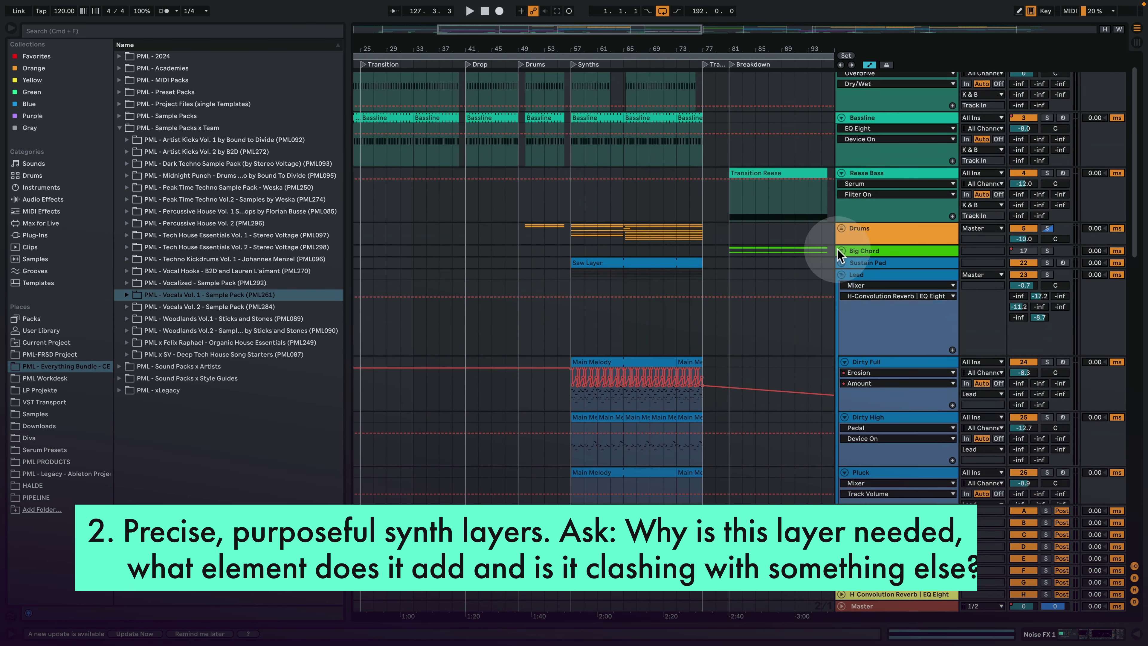
Point out the Lead group and its layers by selecting Lead, Dirty Full, Dirty High and Pluck in turn
{"action": "left_click", "coordinate": [868, 272]}
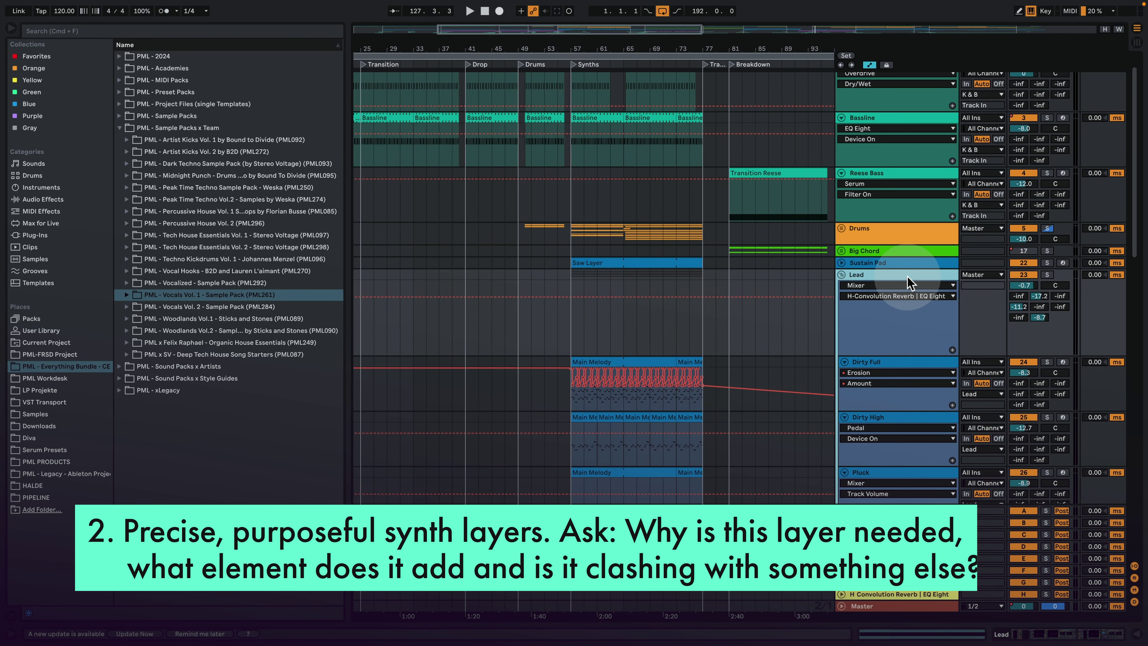
{"action": "left_click", "coordinate": [874, 365]}
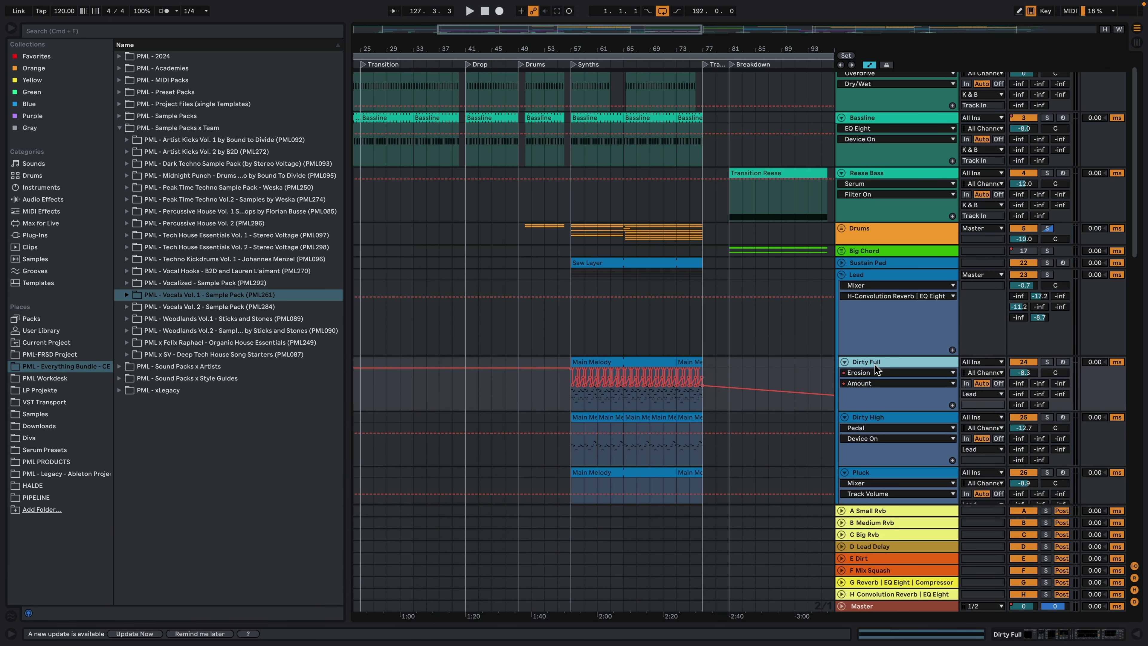
{"action": "left_click", "coordinate": [867, 419]}
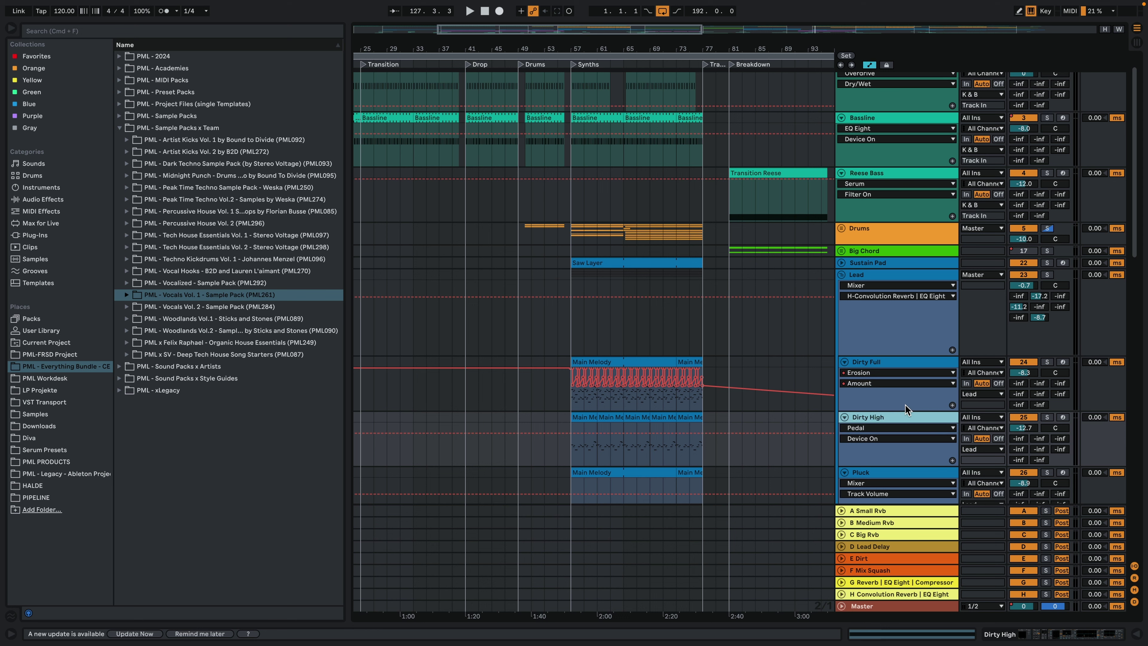
{"action": "left_click", "coordinate": [868, 475]}
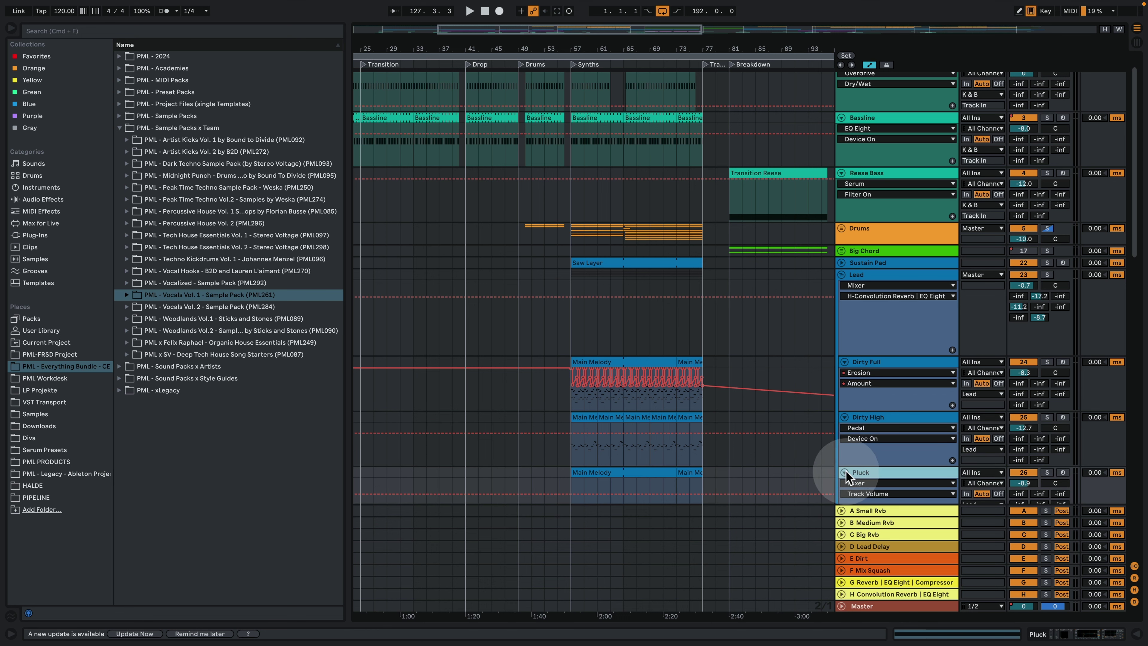
{"action": "scroll", "coordinate": [773, 432], "scroll_direction": "down", "scroll_amount": 3}
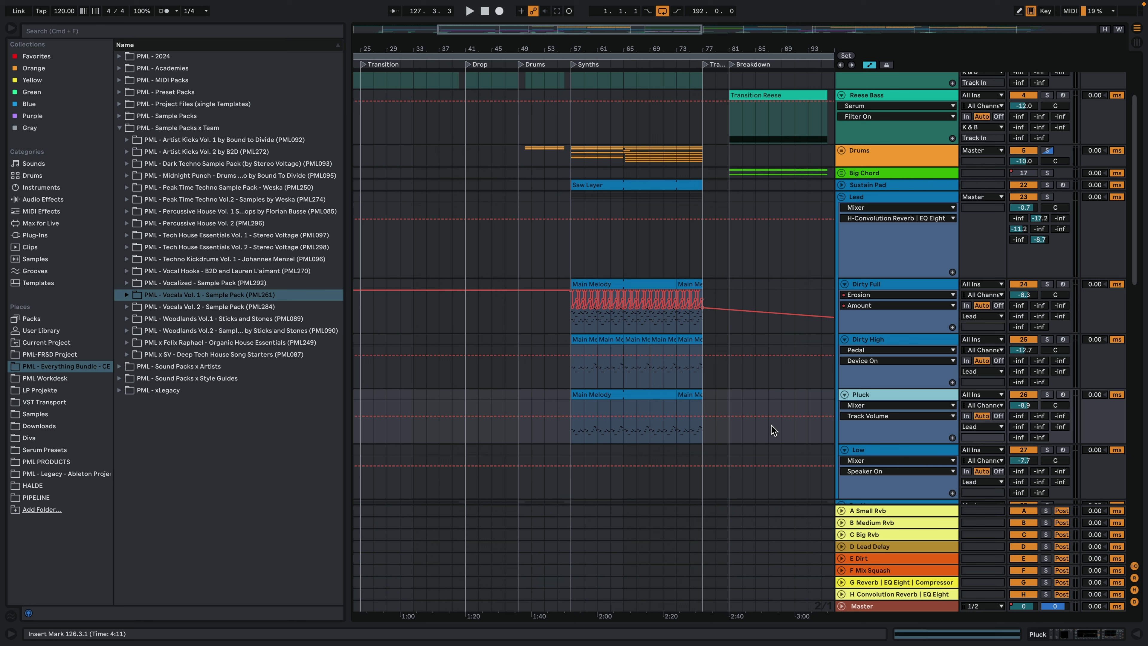
Show the Big Chord group's devices and bring its LFO into view, pointing out the Rate control
{"action": "left_click", "coordinate": [875, 173]}
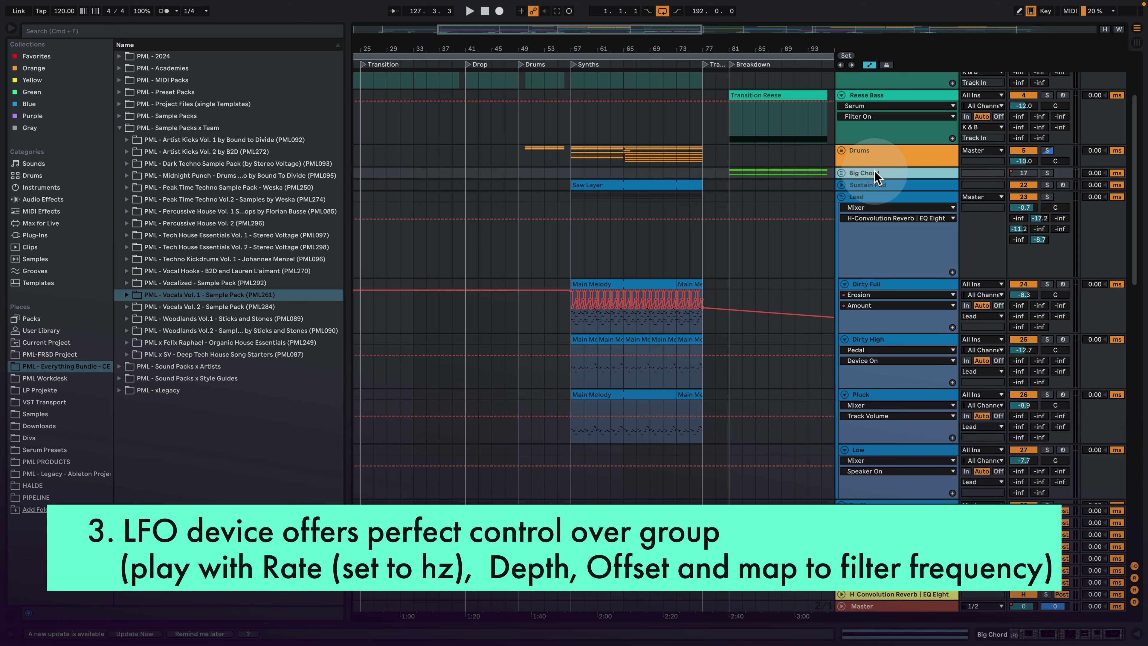
{"action": "left_click", "coordinate": [874, 173]}
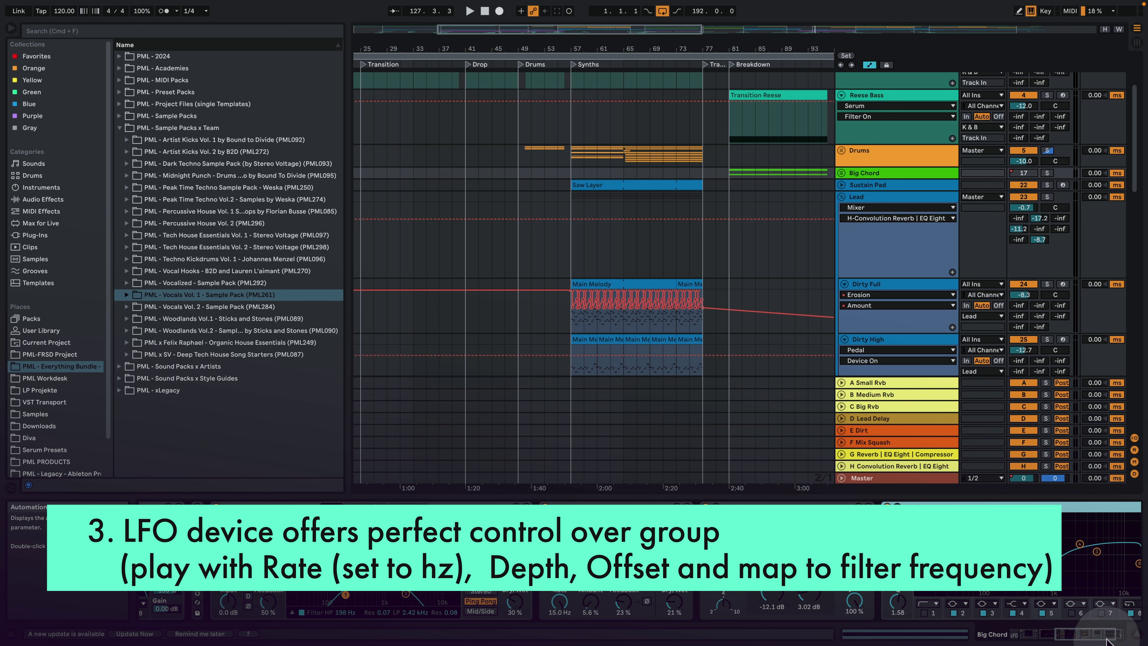
{"action": "left_click_drag", "start_coordinate": [1093, 635], "coordinate": [1005, 634]}
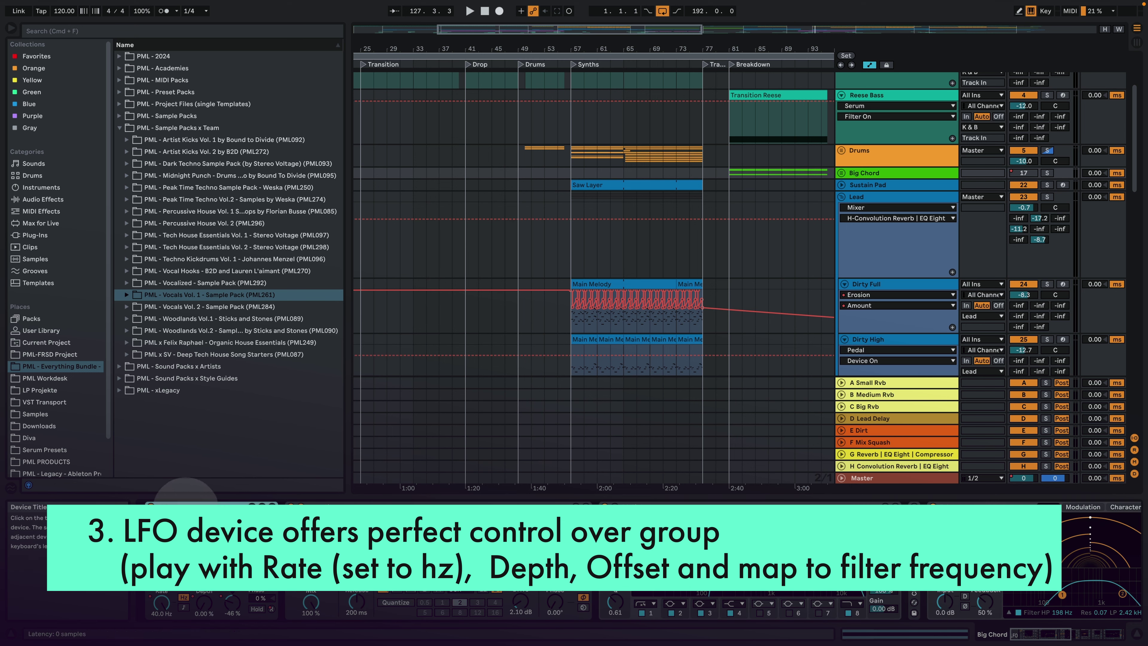
{"action": "left_click", "coordinate": [160, 604]}
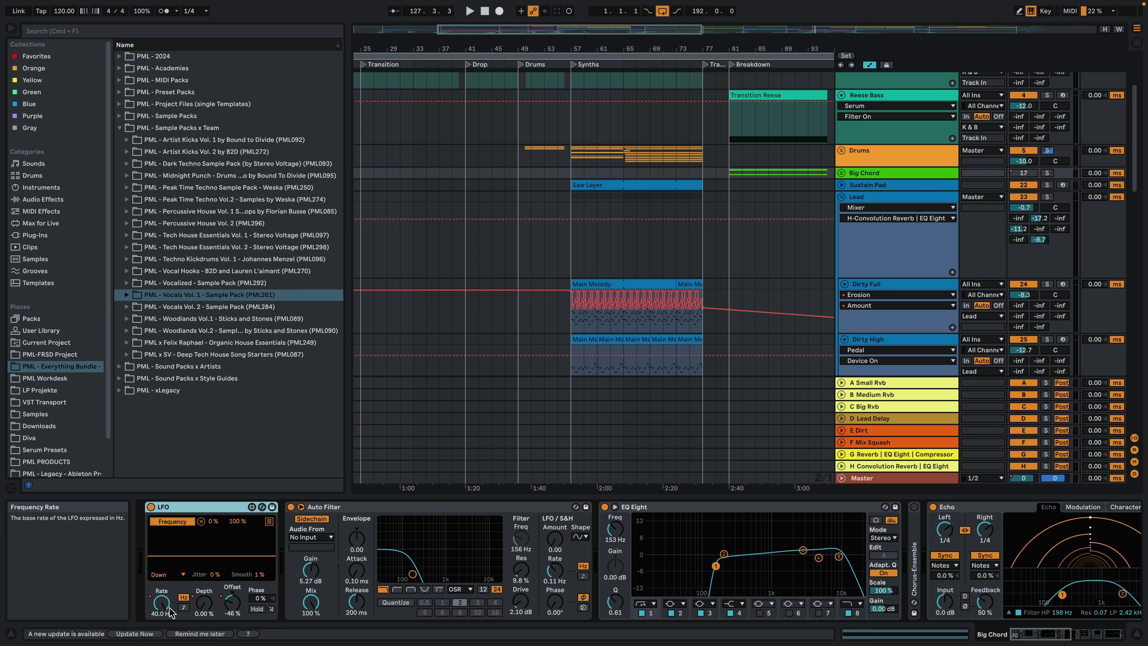
Show the device chain of the K & B group
{"action": "left_click", "coordinate": [779, 218]}
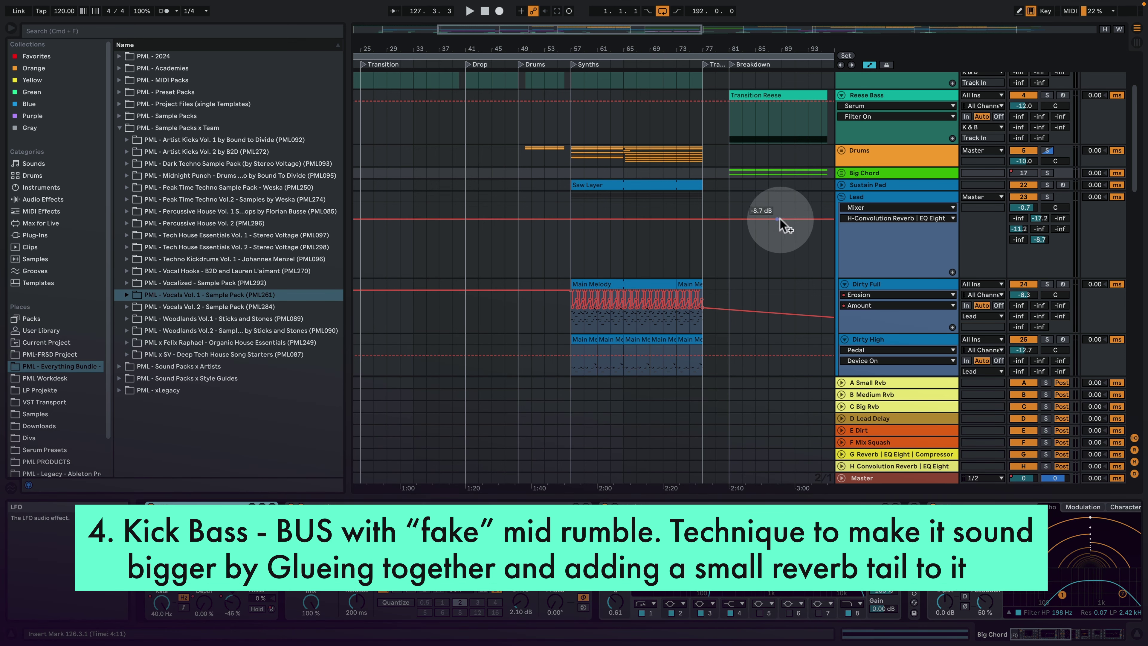
{"action": "scroll", "coordinate": [811, 298], "scroll_direction": "up", "scroll_amount": 4}
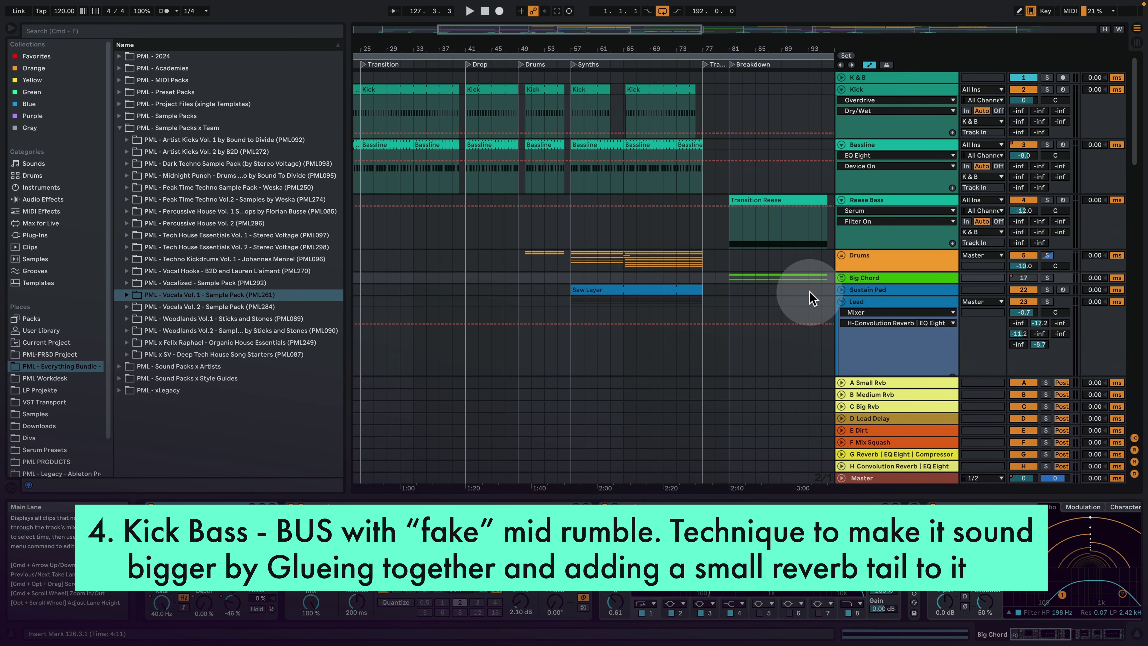
{"action": "left_click", "coordinate": [886, 80]}
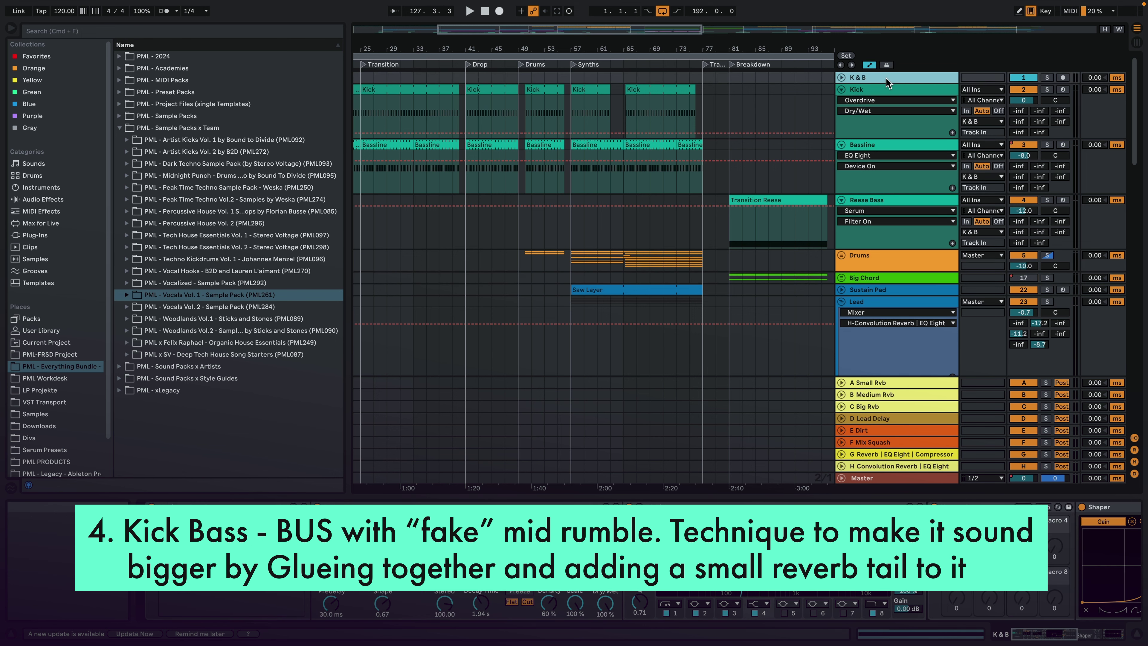
{"action": "left_click", "coordinate": [379, 459]}
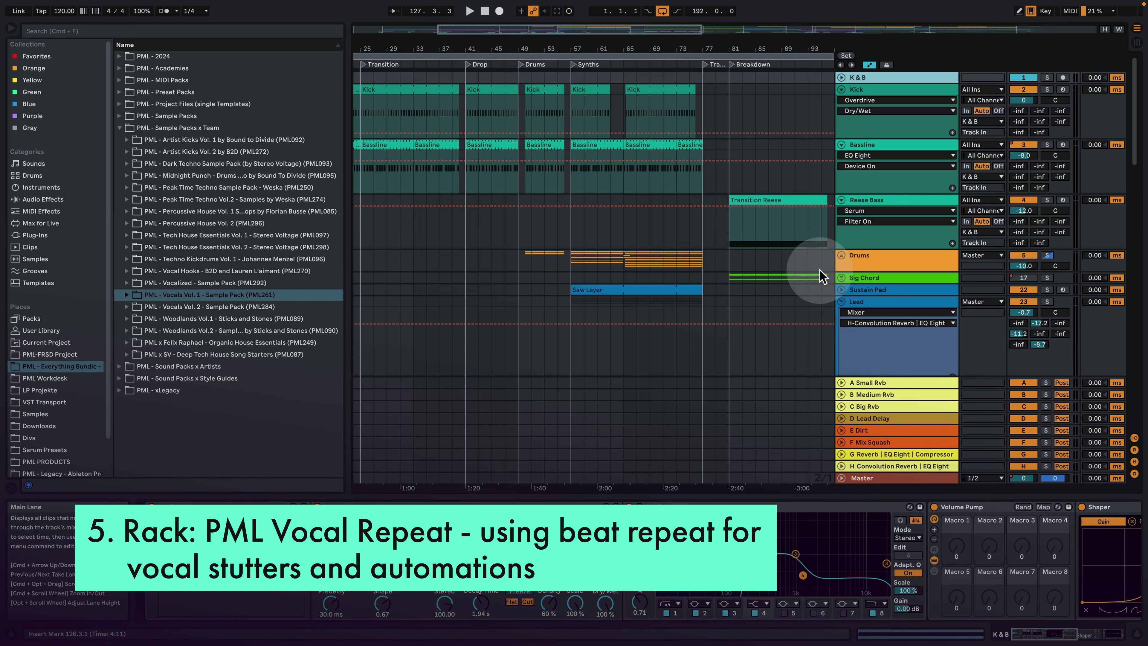
Unfold the Choir group and show the devices of Choir 1, including the PML Vocal Repeat rack
{"action": "scroll", "coordinate": [820, 271], "scroll_direction": "down", "scroll_amount": 10}
{"action": "scroll", "coordinate": [838, 281], "scroll_direction": "down", "scroll_amount": 15}
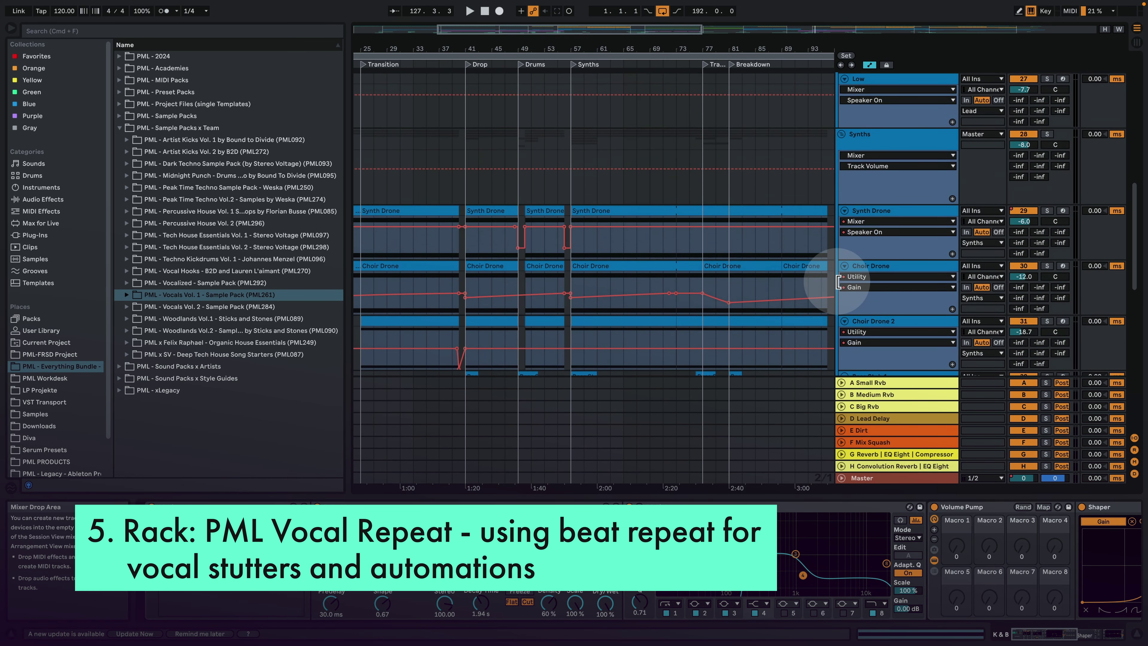
{"action": "scroll", "coordinate": [838, 281], "scroll_direction": "down", "scroll_amount": 5}
{"action": "left_click", "coordinate": [884, 208]}
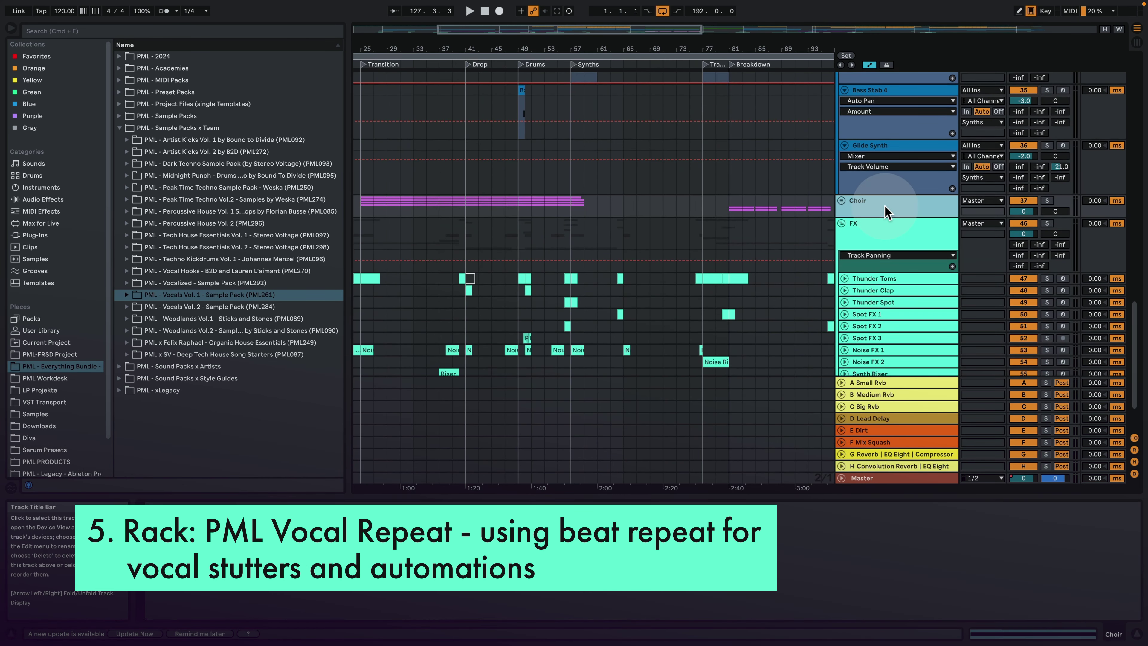
{"action": "left_click", "coordinate": [842, 201]}
{"action": "left_click", "coordinate": [897, 256]}
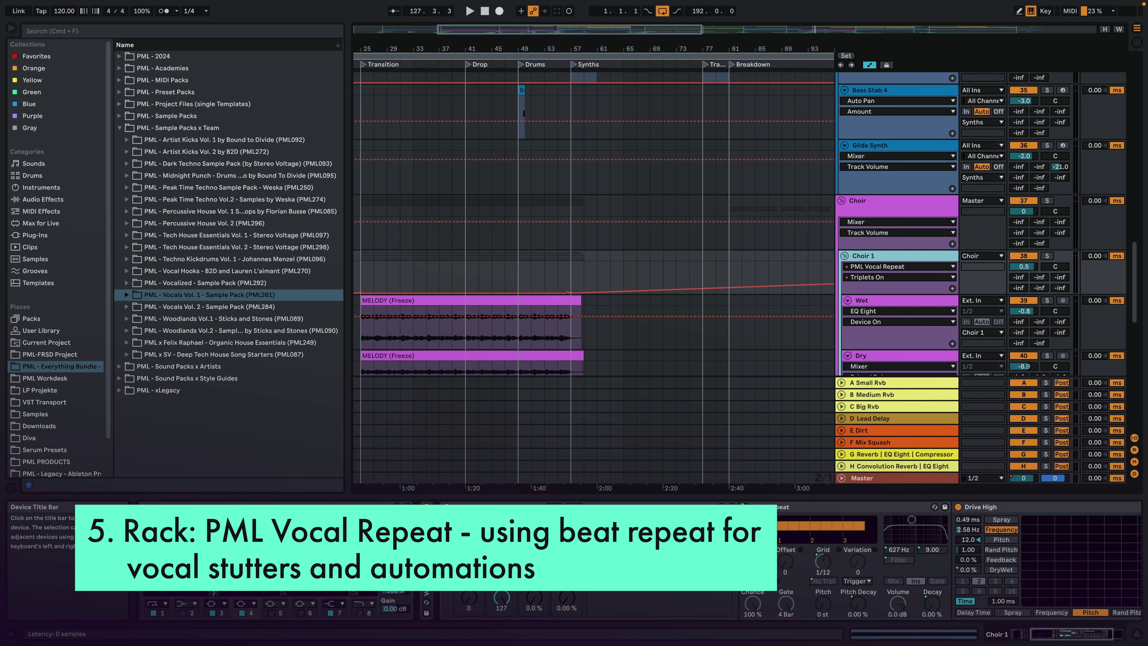
Solo Choir 1, play it from the Drop at bar 41, and keep its PML Vocal Repeat rack in view
{"action": "left_click", "coordinate": [466, 334]}
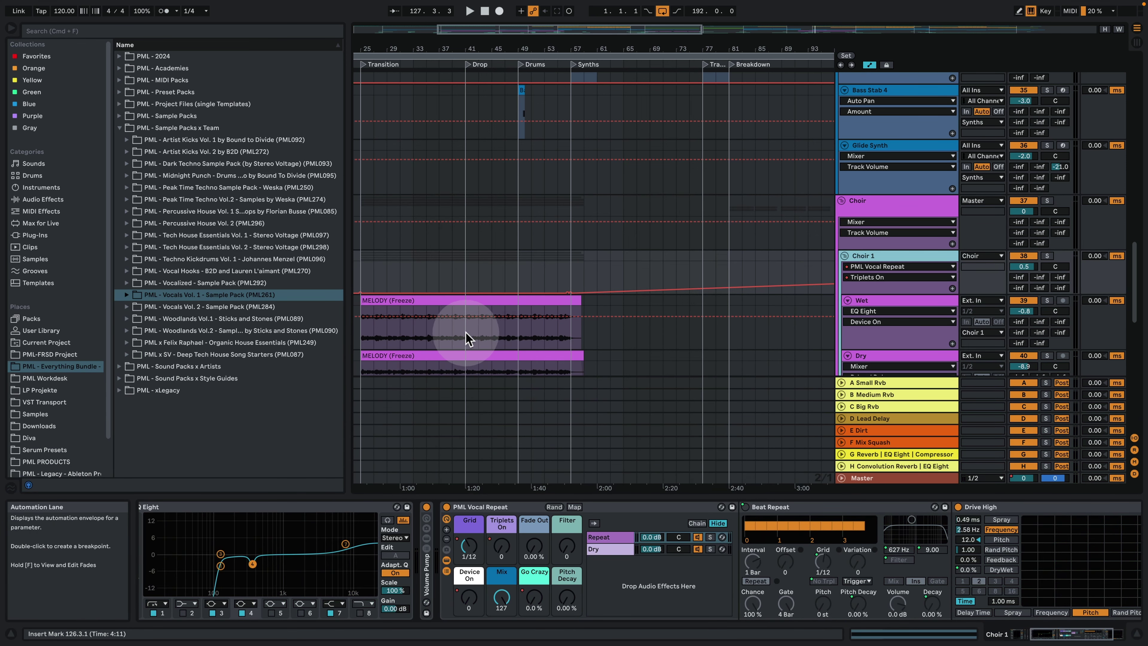
{"action": "left_click", "coordinate": [1047, 255]}
{"action": "key", "text": "space"}
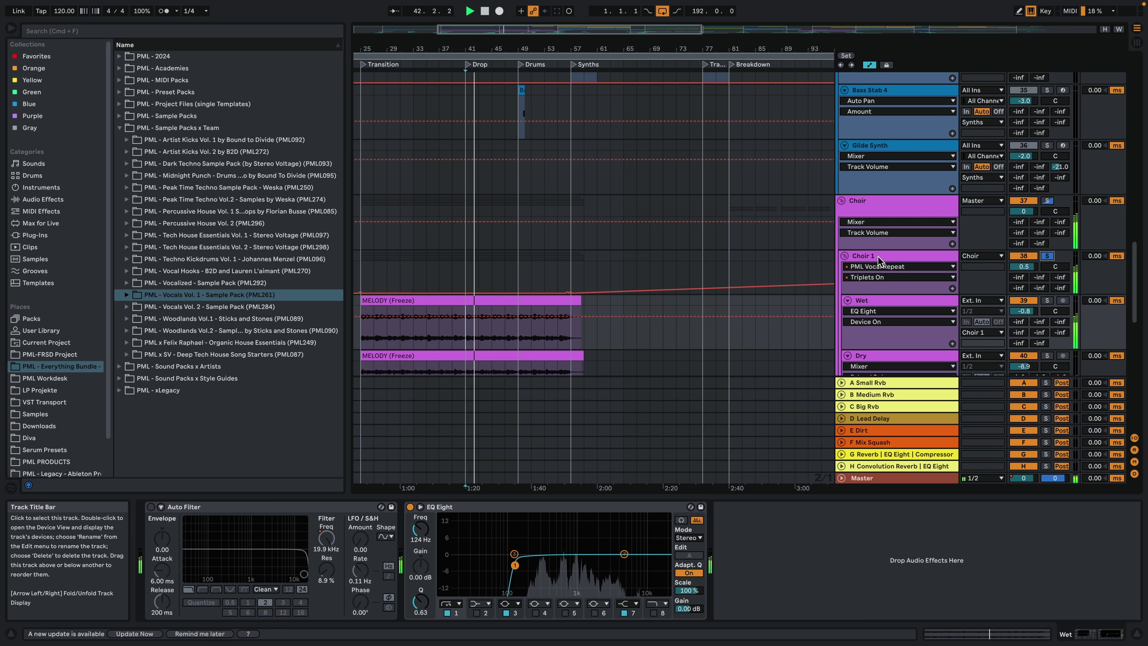
{"action": "left_click", "coordinate": [879, 283]}
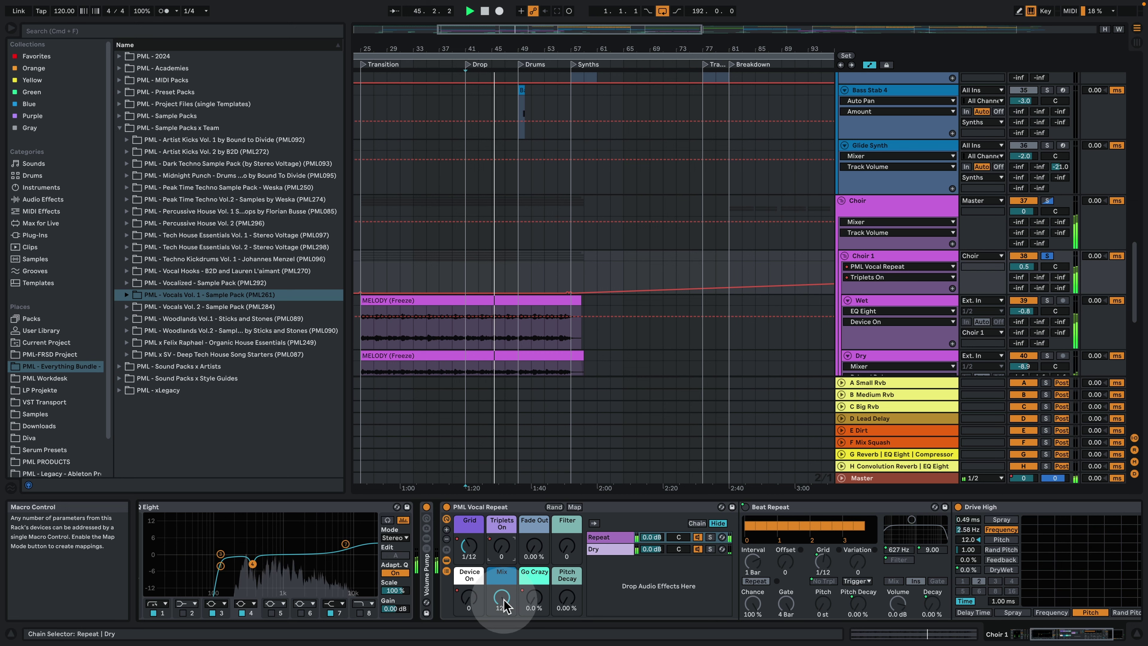
Raise the Go Crazy macro of PML Vocal Repeat to 31% and show the Drive High device it controls
{"action": "left_click_drag", "start_coordinate": [533, 608], "coordinate": [533, 574]}
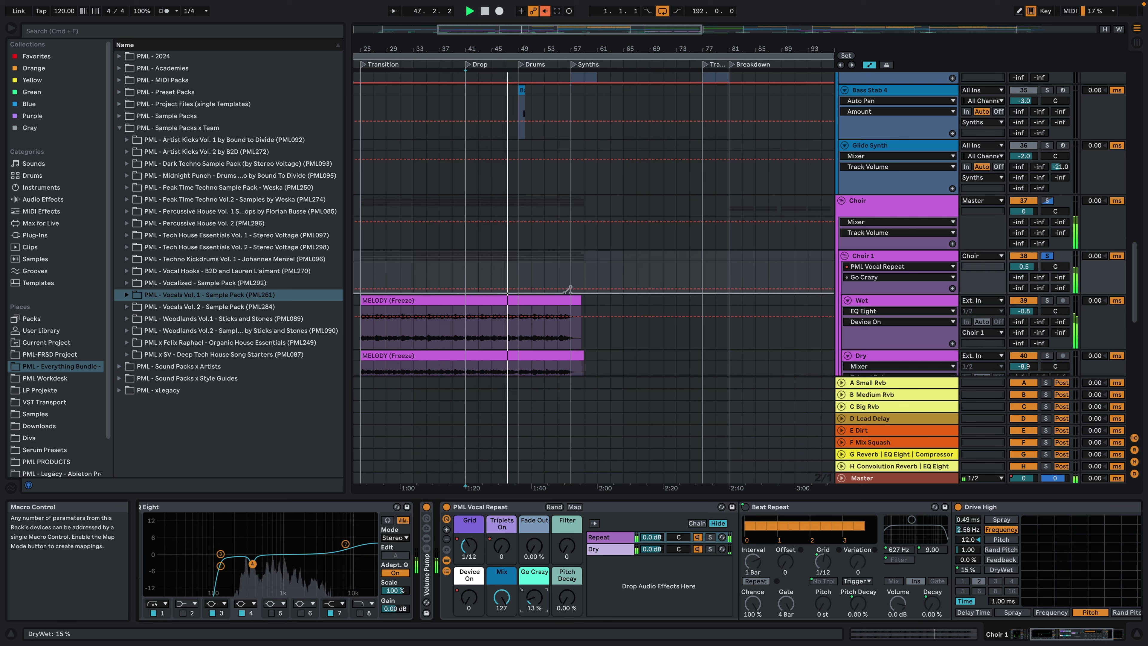
{"action": "left_click_drag", "start_coordinate": [534, 597], "coordinate": [535, 624]}
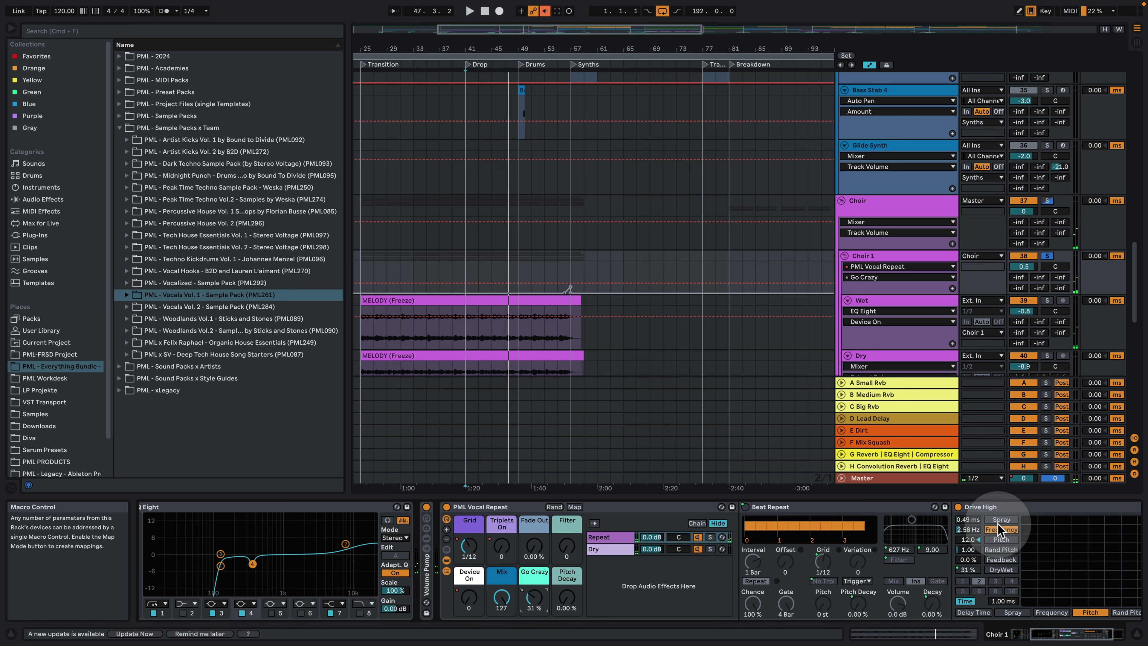
{"action": "left_click", "coordinate": [1083, 635]}
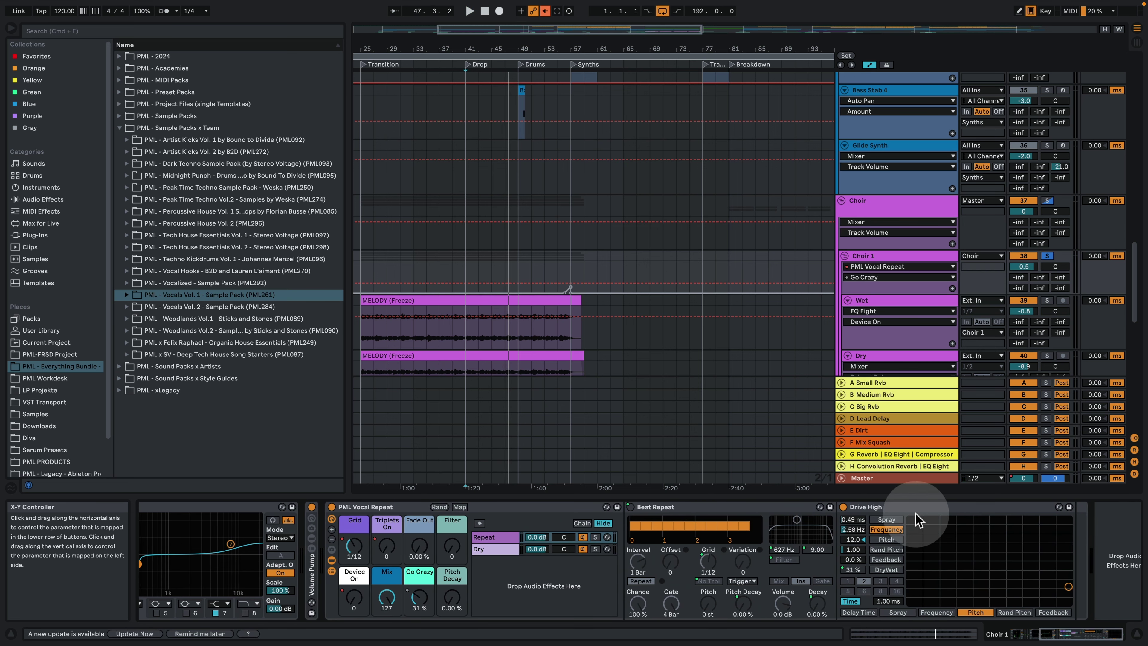
{"action": "left_click", "coordinate": [420, 604]}
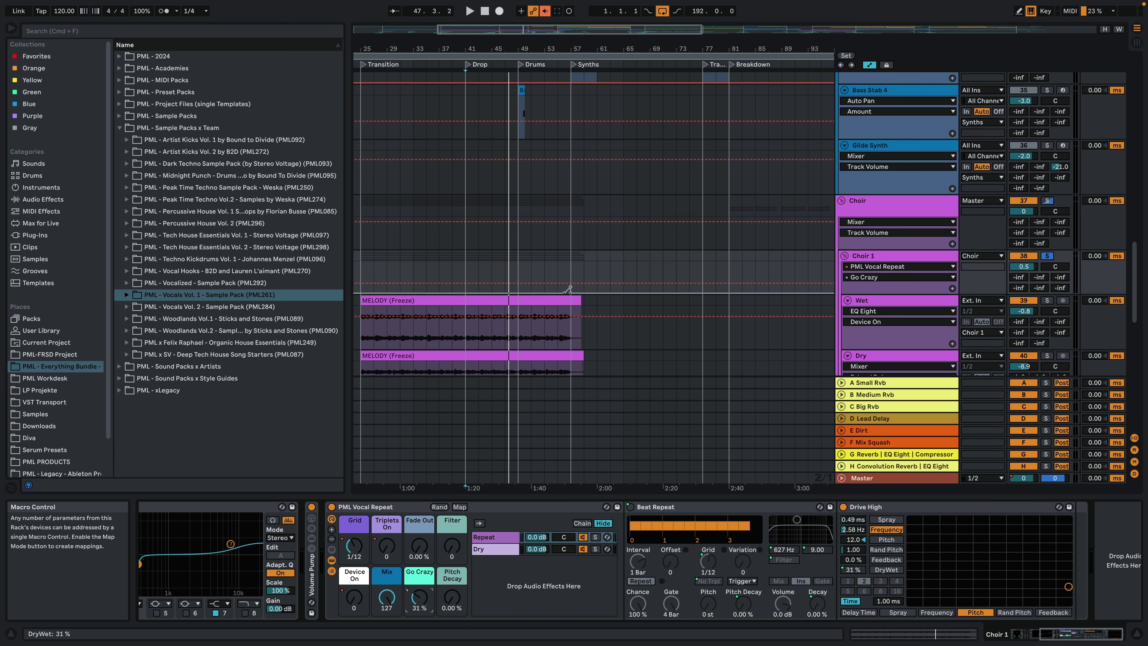
Play the choir while lowering the Go Crazy macro to 0% and adjusting the rack's Device On macro
{"action": "key", "text": "space"}
{"action": "left_click_drag", "start_coordinate": [421, 603], "coordinate": [420, 631]}
{"action": "mouse_move", "coordinate": [354, 594]}
{"action": "left_mouse_down"}
{"action": "mouse_move", "coordinate": [354, 547]}
{"action": "mouse_move", "coordinate": [354, 602]}
{"action": "left_mouse_up"}
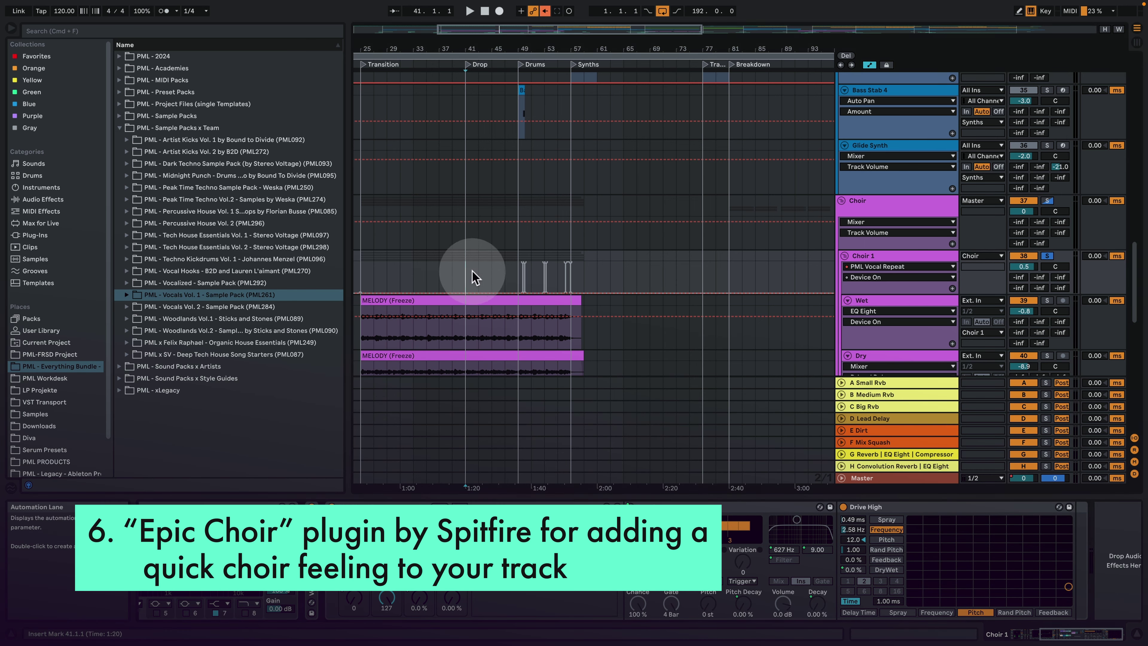
Play the choir briefly from the Drop at bar 41 and hide the device view
{"action": "key", "text": "space"}
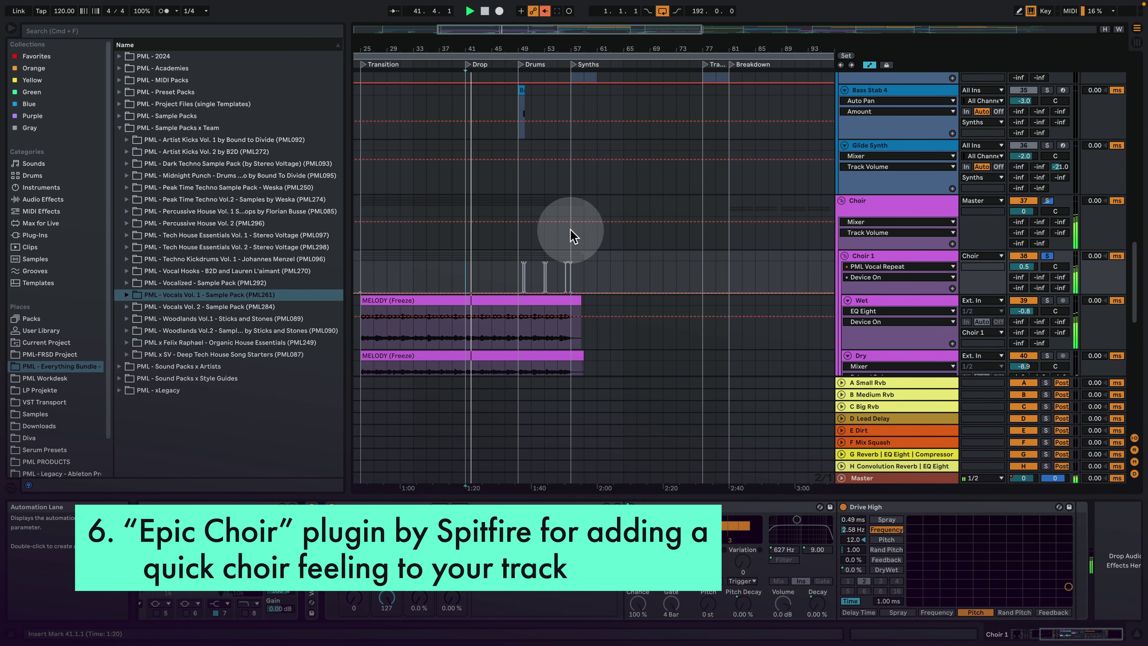
{"action": "key", "text": "space"}
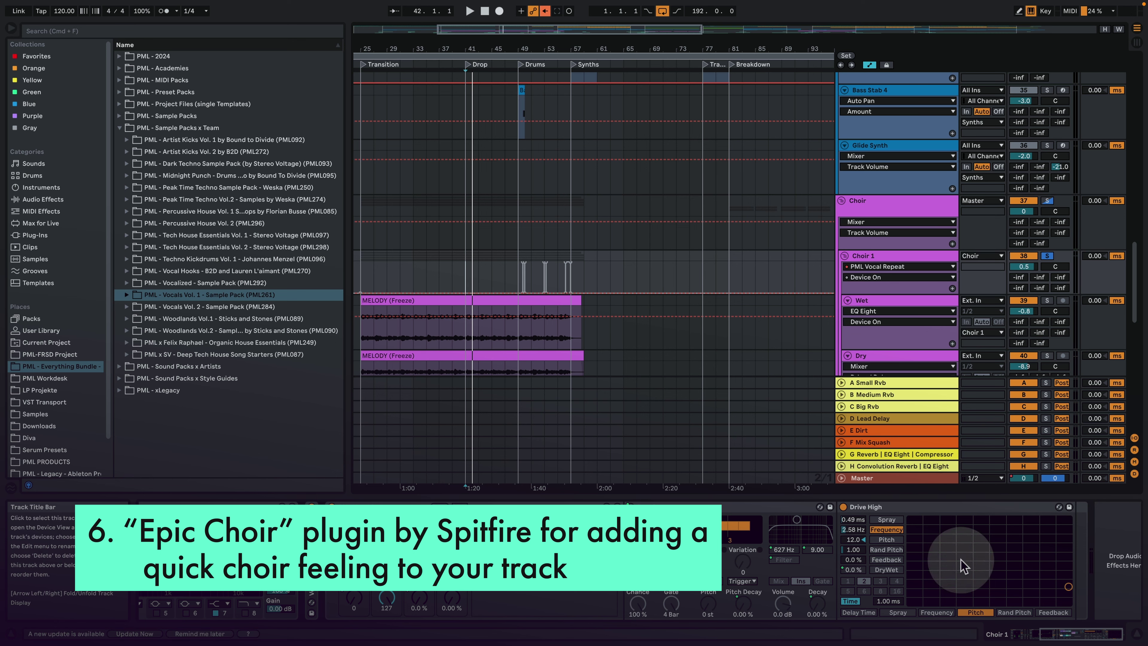
{"action": "left_click", "coordinate": [1136, 634]}
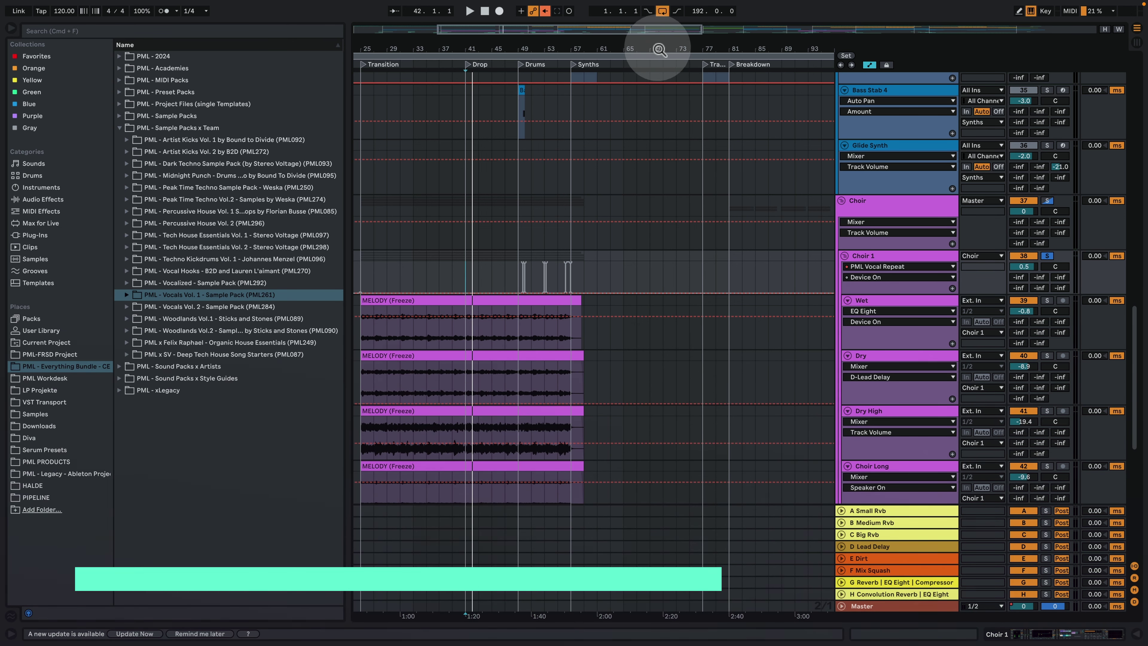
Show the whole arrangement from Intro to End and re-enable the overridden automation
{"action": "left_click_drag", "start_coordinate": [657, 48], "coordinate": [525, 14]}
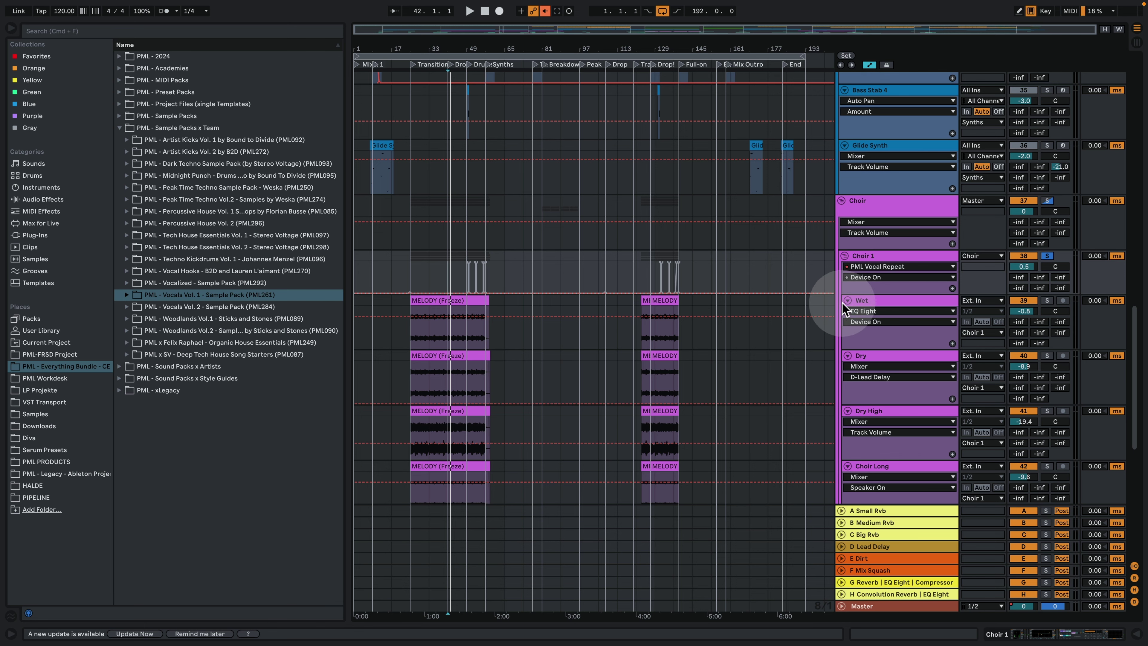
{"action": "scroll", "coordinate": [834, 325], "scroll_direction": "down", "scroll_amount": 10}
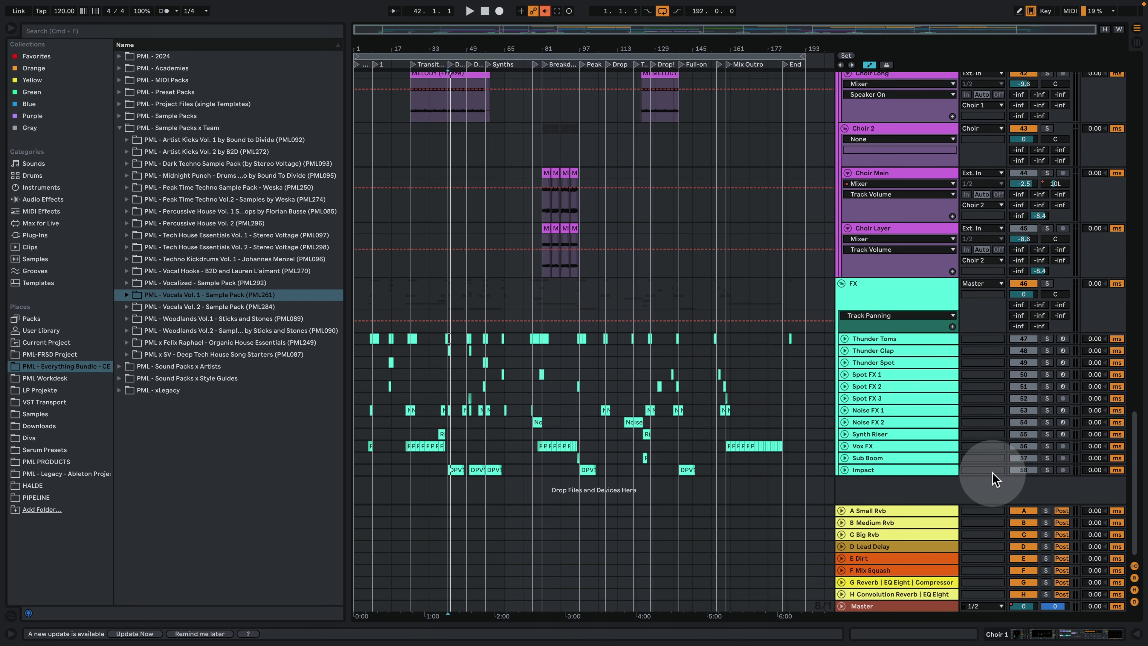
{"action": "scroll", "coordinate": [921, 429], "scroll_direction": "up", "scroll_amount": 6}
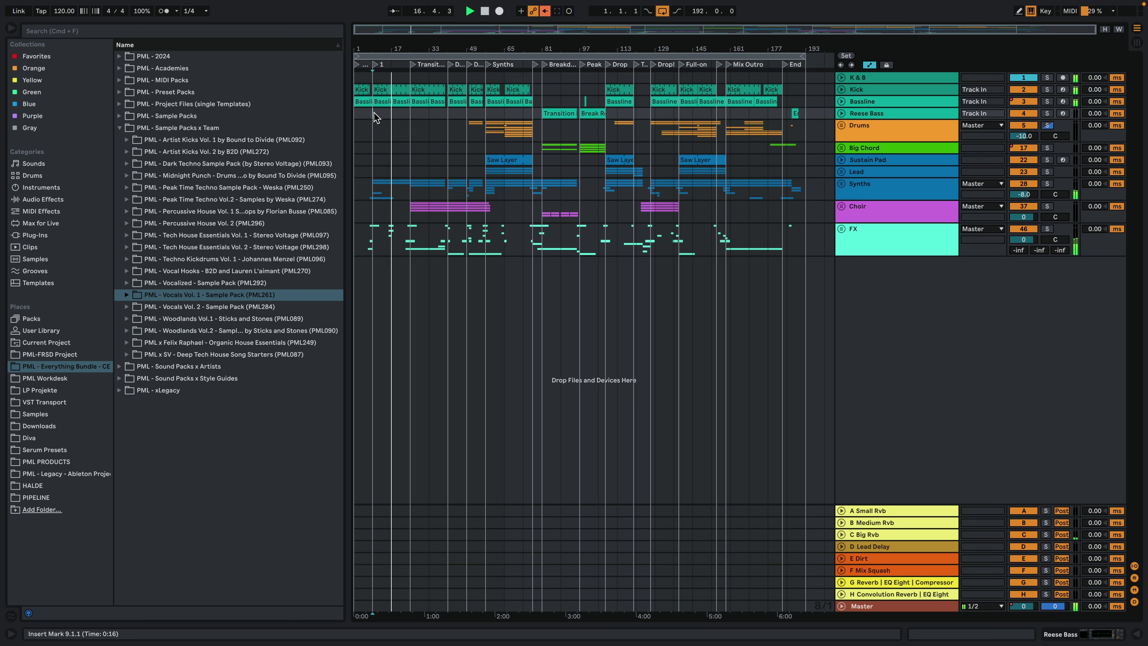
{"action": "left_click", "coordinate": [546, 12]}
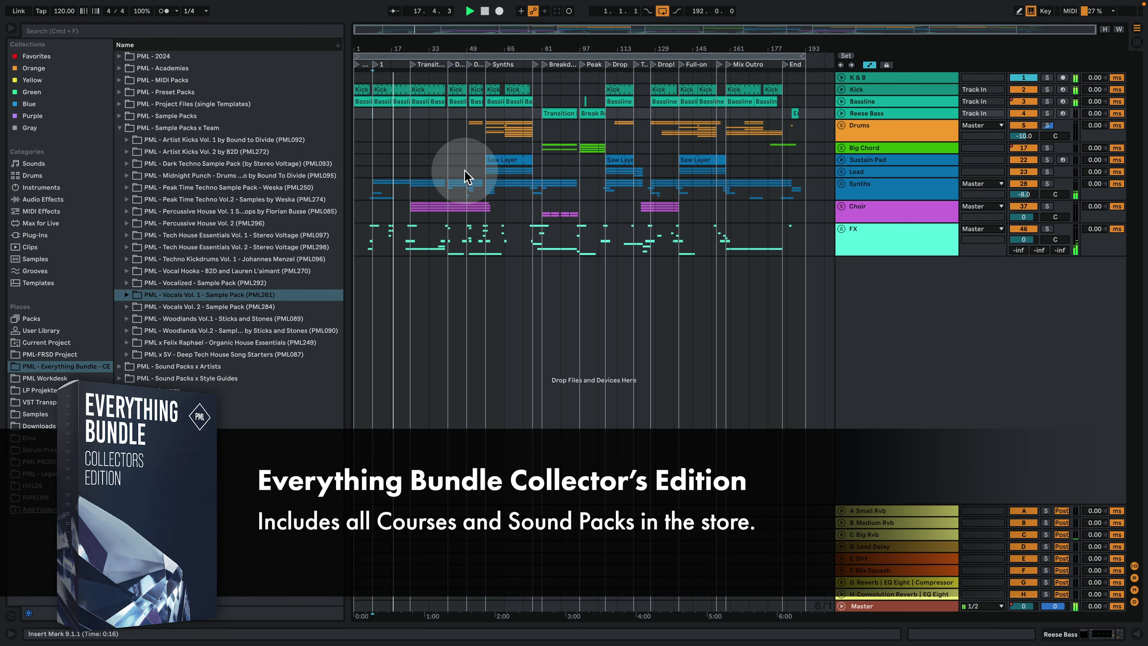
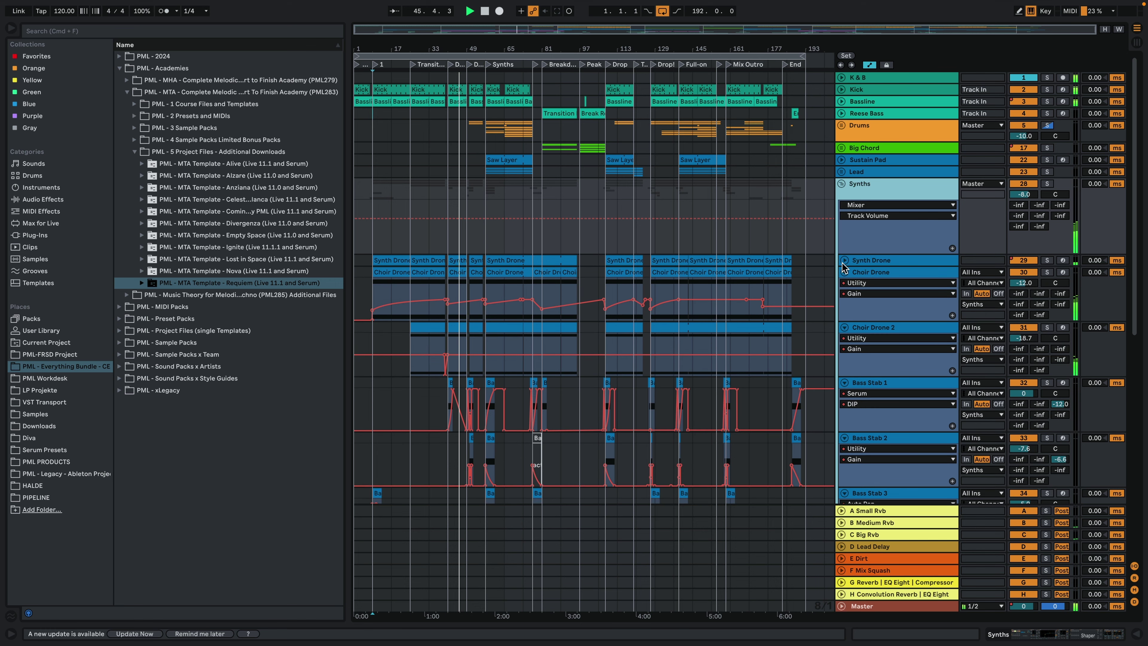
Fold the Choir Drone, Choir Drone 2, Bass Stab 1, Bass Stab 2 and Bass Stab 3 tracks
{"action": "left_click", "coordinate": [845, 272]}
{"action": "left_click", "coordinate": [845, 284]}
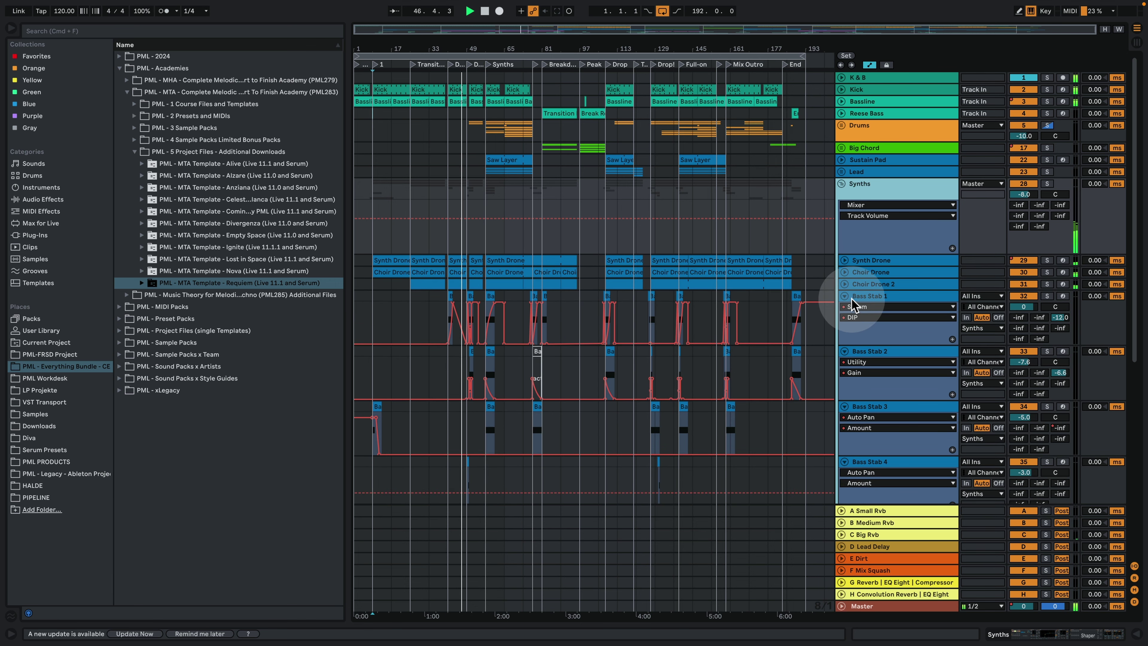
{"action": "left_click", "coordinate": [844, 296]}
{"action": "left_click", "coordinate": [845, 308]}
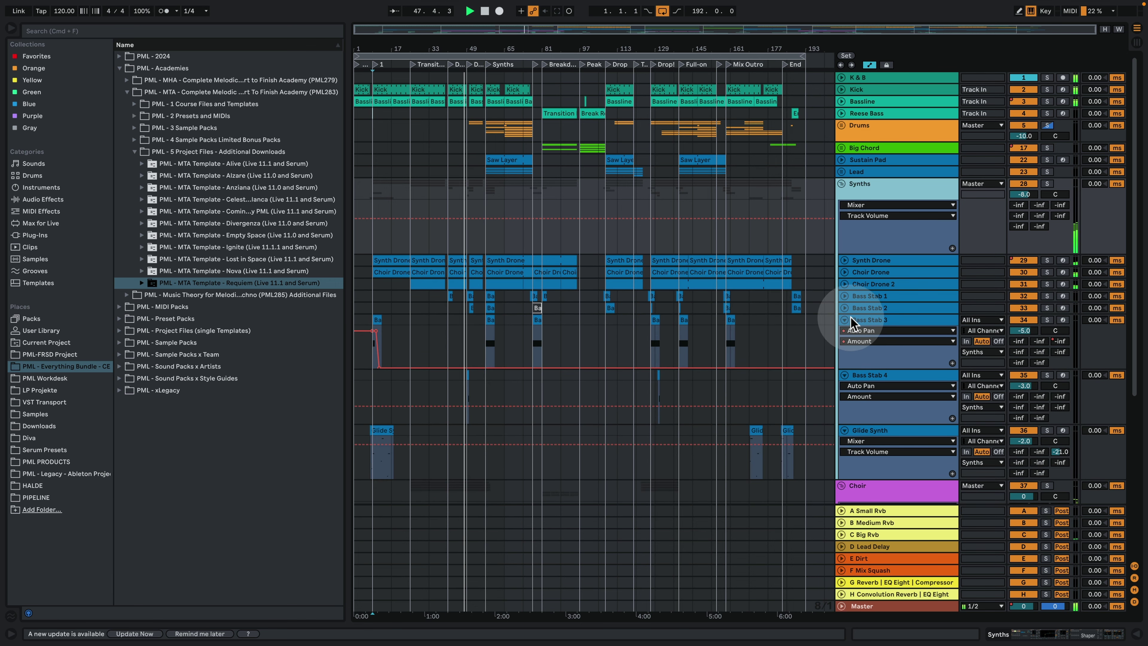
{"action": "left_click", "coordinate": [844, 320]}
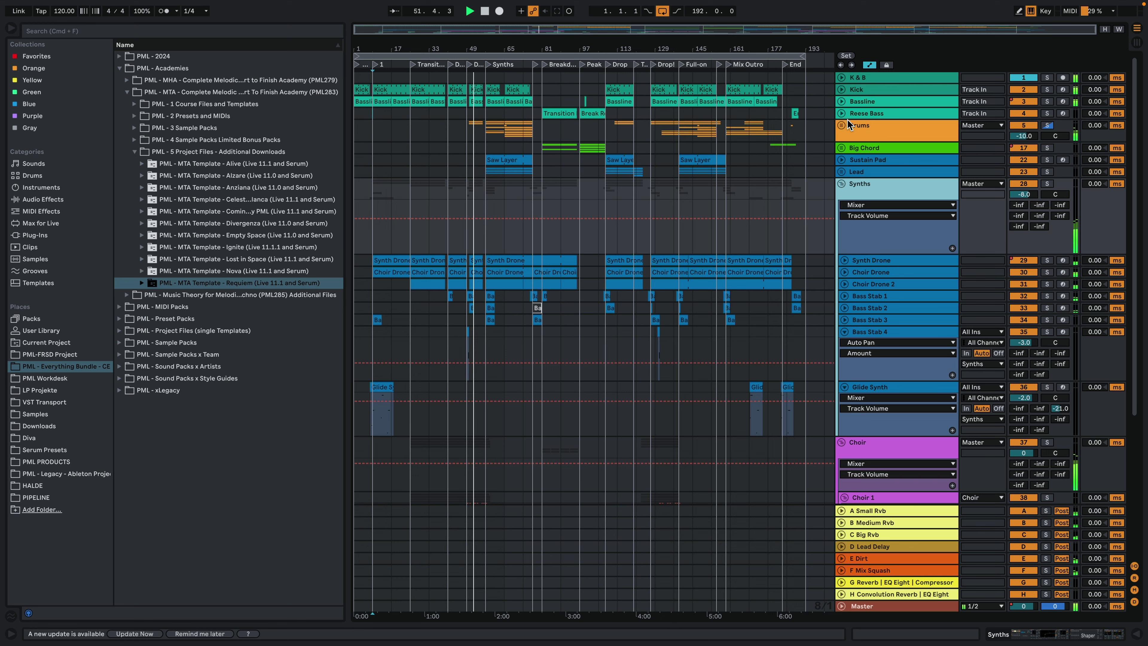
Fold the Synths group and the Choir 1 and Choir 2 subgroups
{"action": "left_click", "coordinate": [841, 183]}
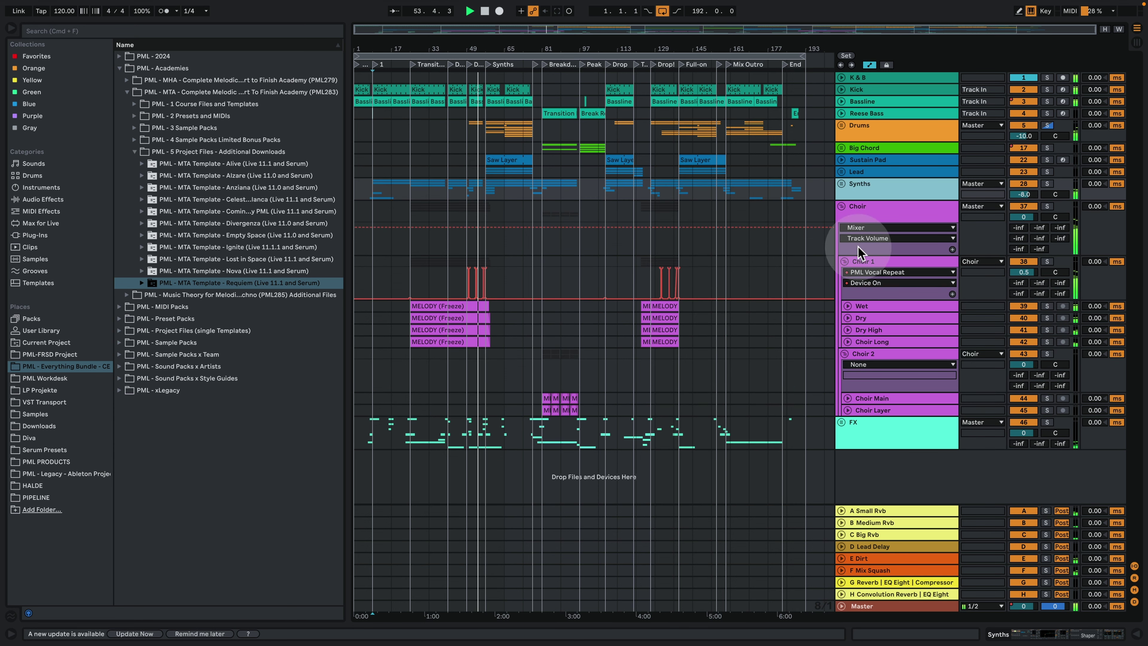
{"action": "left_click", "coordinate": [844, 262]}
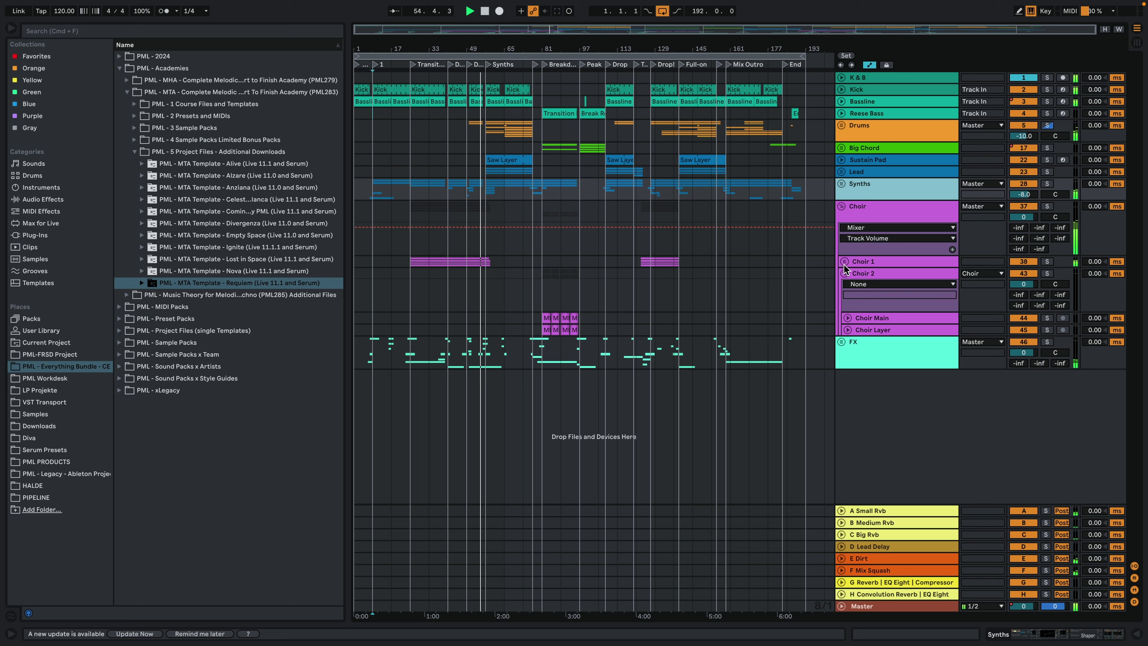
{"action": "left_click", "coordinate": [844, 273]}
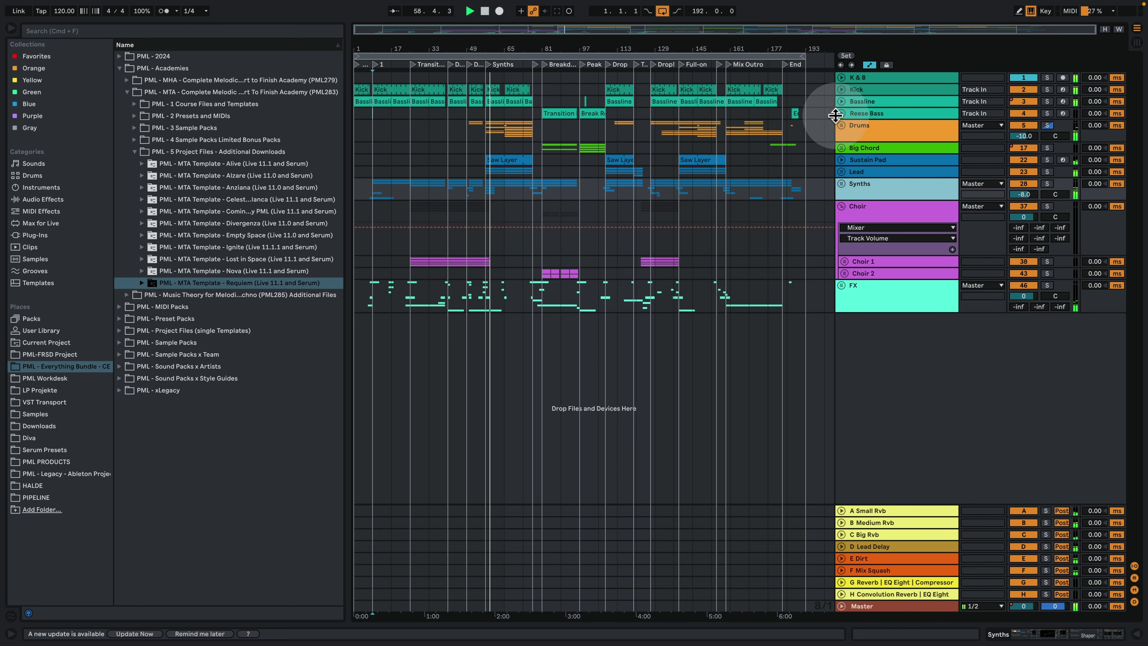
Unfold the Drums group and collapse its Toms and Clap Fill tracks
{"action": "left_click", "coordinate": [843, 127]}
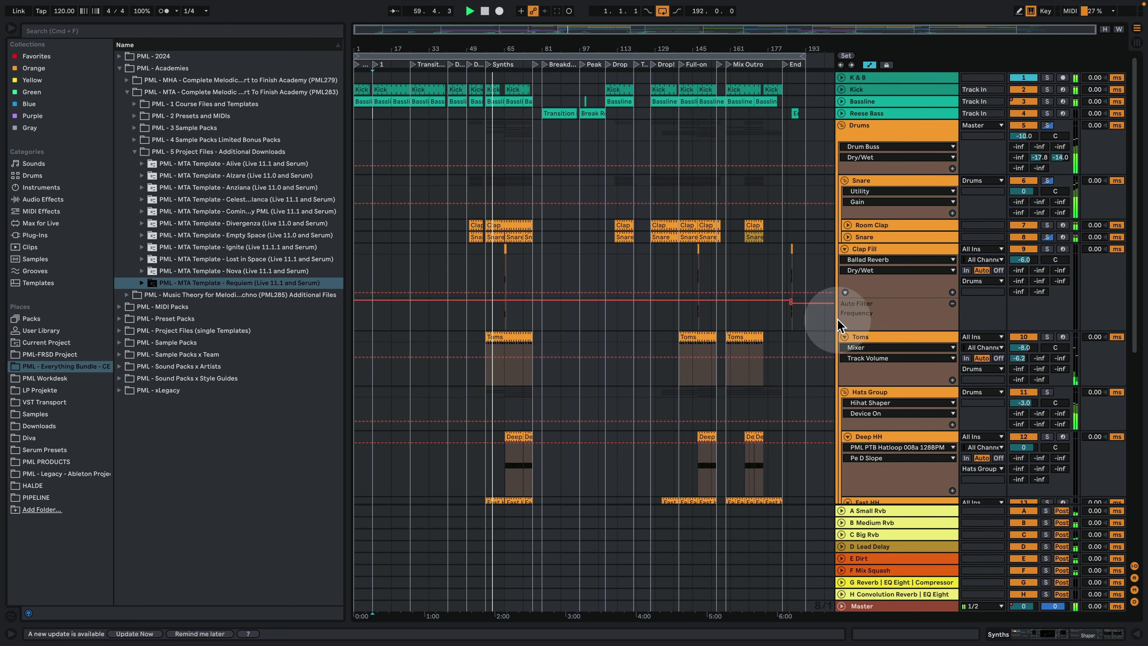
{"action": "left_click", "coordinate": [844, 337]}
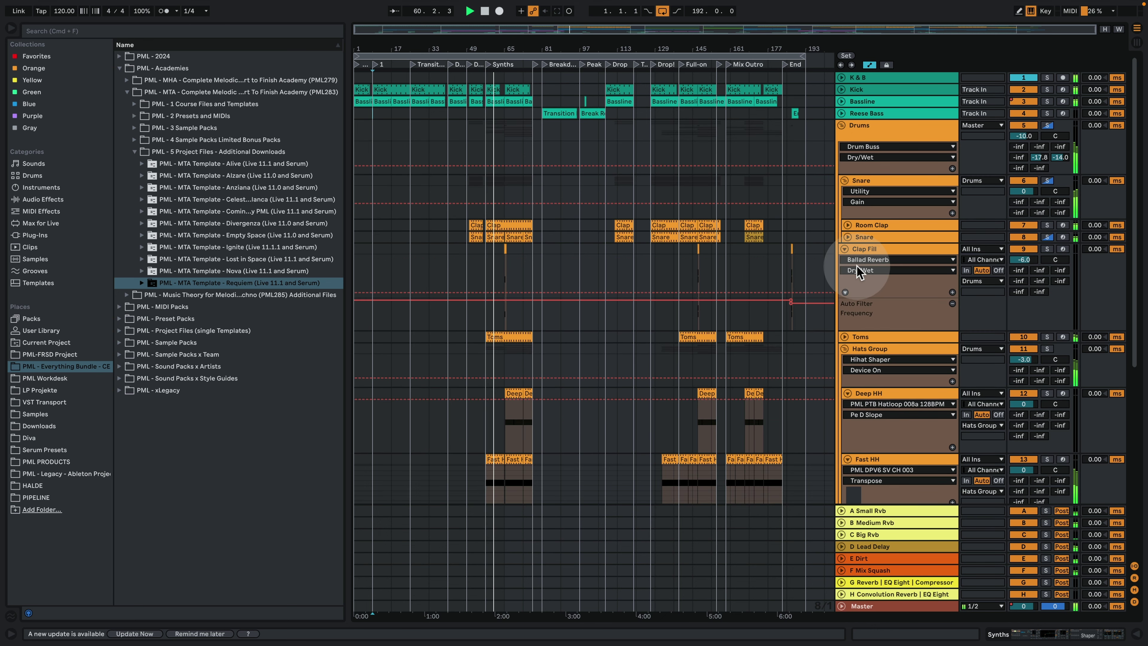
{"action": "left_click", "coordinate": [844, 249]}
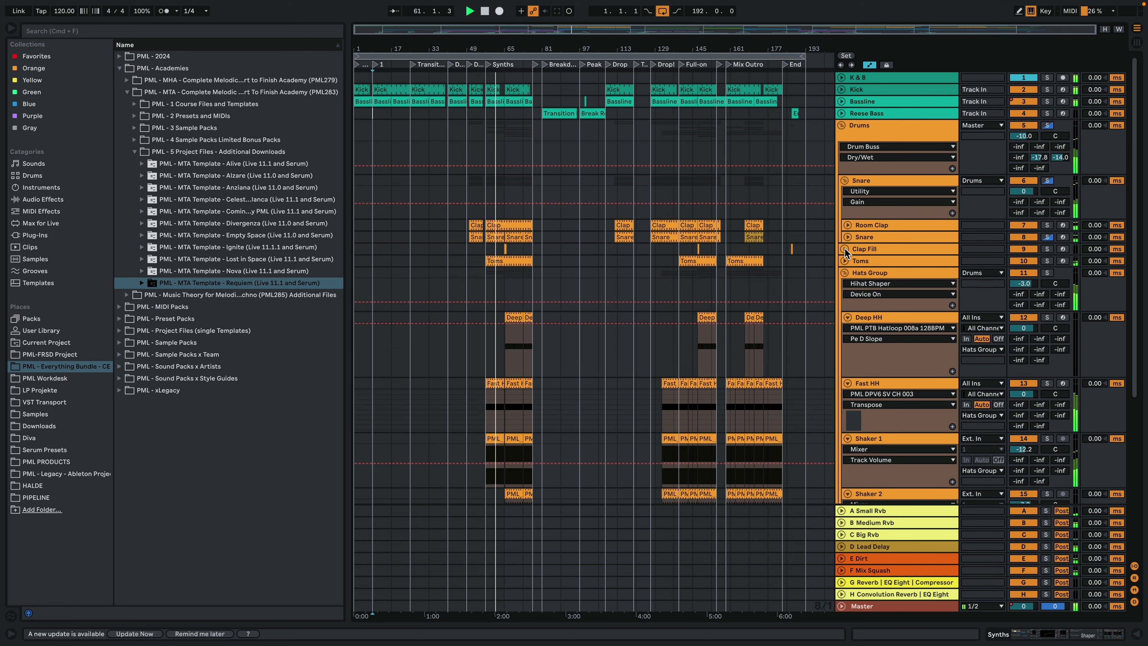
Collapse the Deep HH, Fast HH, Shaker 1 and Shaker 2 tracks and fold the Hats Group
{"action": "left_click", "coordinate": [846, 316]}
{"action": "left_click", "coordinate": [846, 330]}
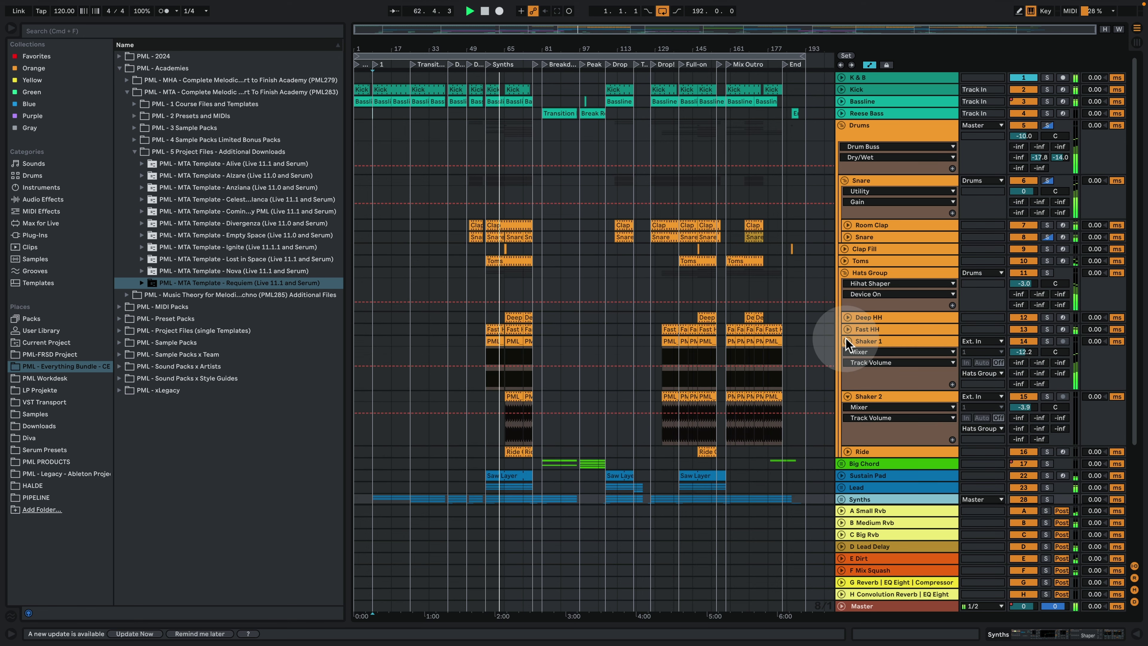
{"action": "left_click", "coordinate": [846, 340]}
{"action": "left_click", "coordinate": [848, 353]}
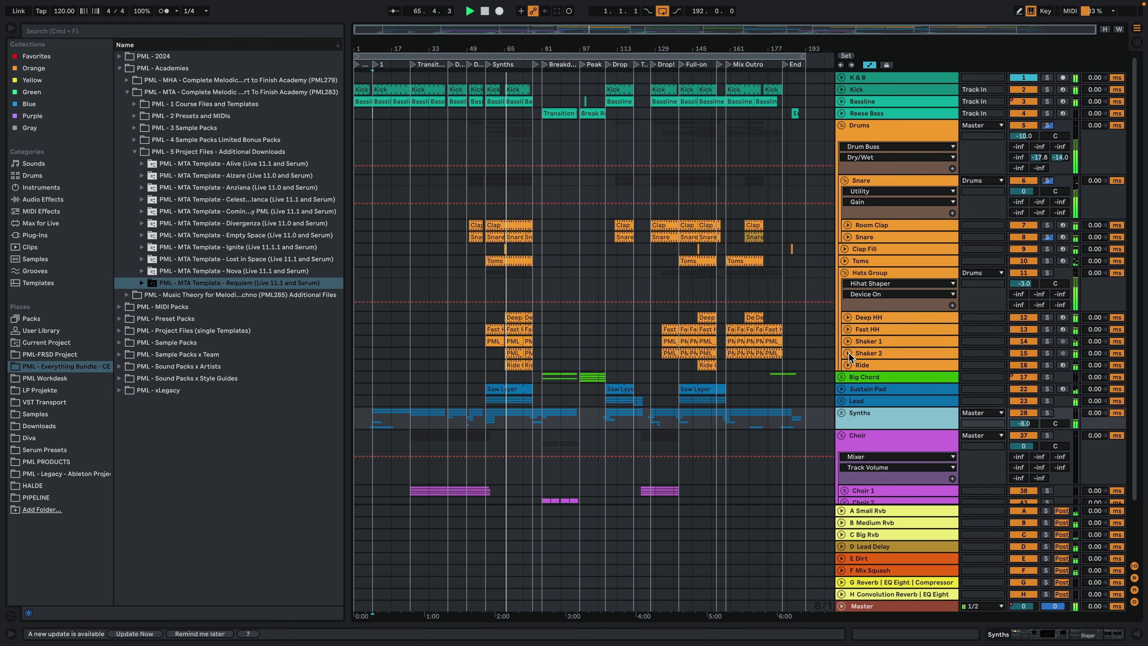
{"action": "left_click", "coordinate": [847, 269]}
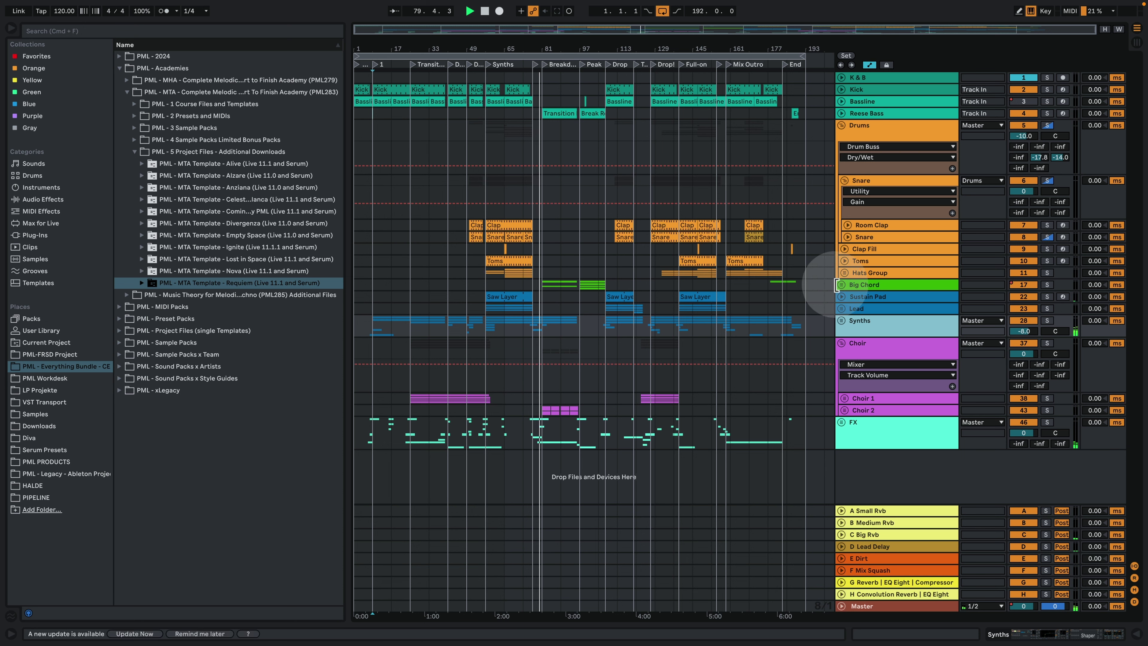
Unfold the Big Chord group and reduce the height of its group track and the Saw Chord track
{"action": "left_click", "coordinate": [842, 284]}
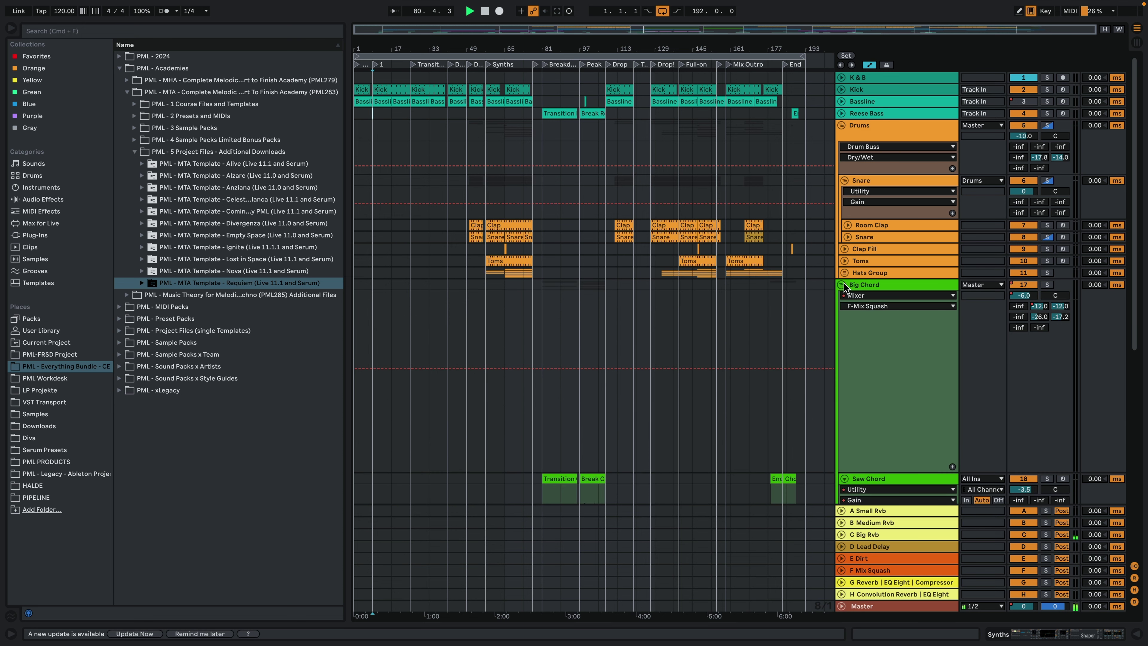
{"action": "left_click_drag", "start_coordinate": [897, 472], "coordinate": [920, 313]}
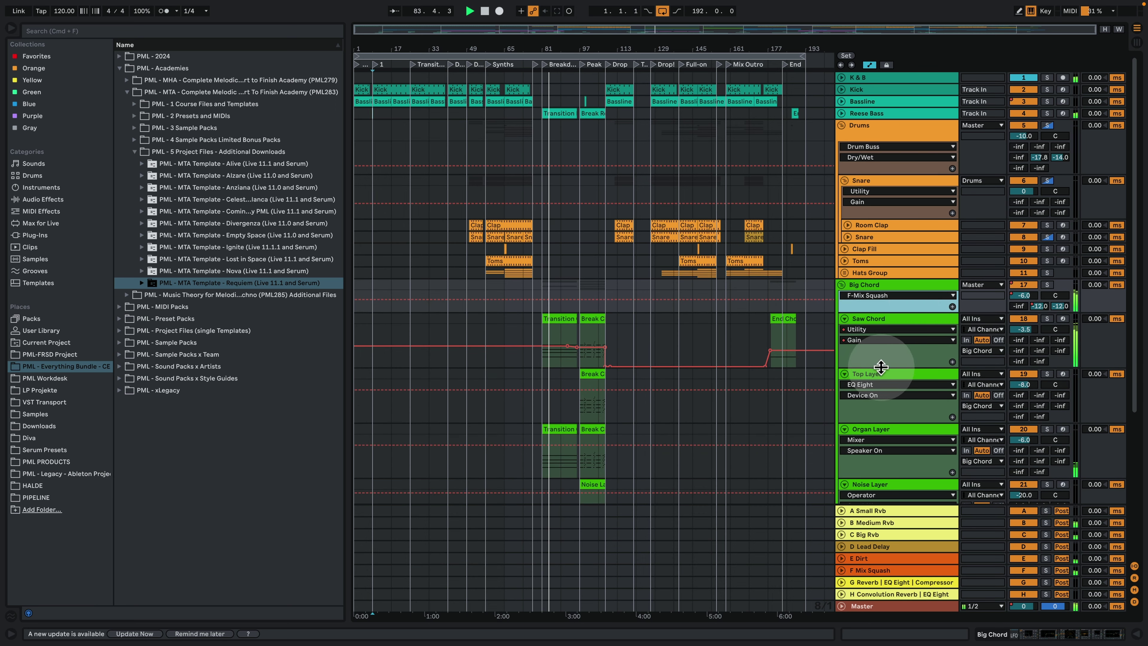
{"action": "left_click_drag", "start_coordinate": [883, 367], "coordinate": [897, 334]}
{"action": "left_click", "coordinate": [883, 391]}
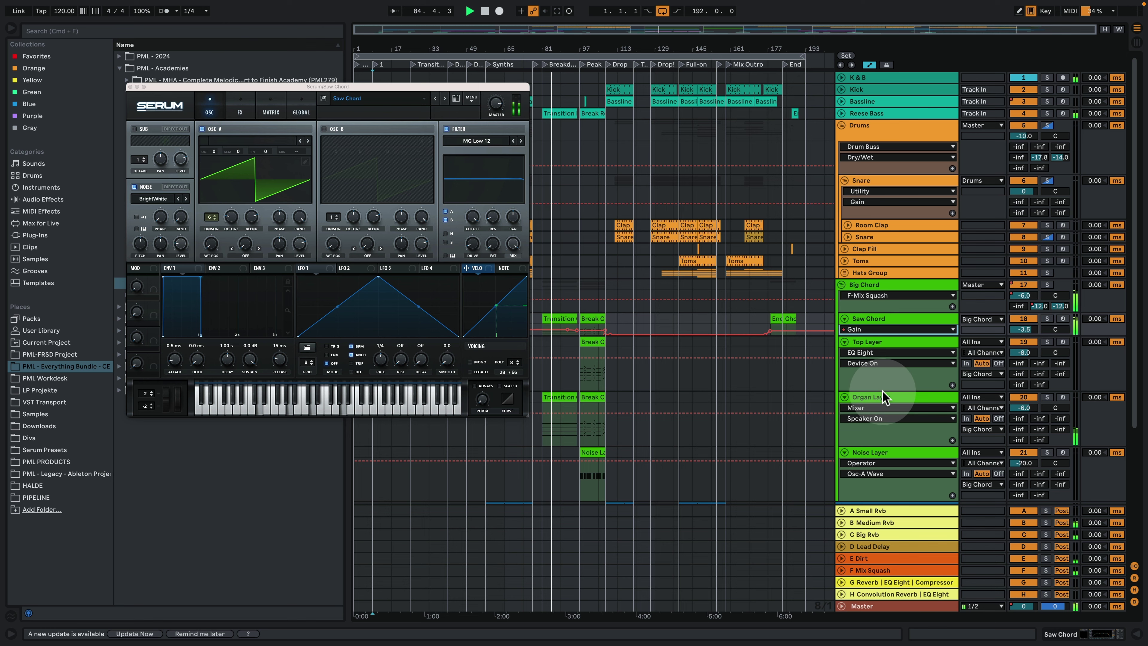
Reduce the height of the Top Layer, Organ Layer and Noise Layer tracks and fold the Big Chord group
{"action": "left_click_drag", "start_coordinate": [882, 390], "coordinate": [884, 359]}
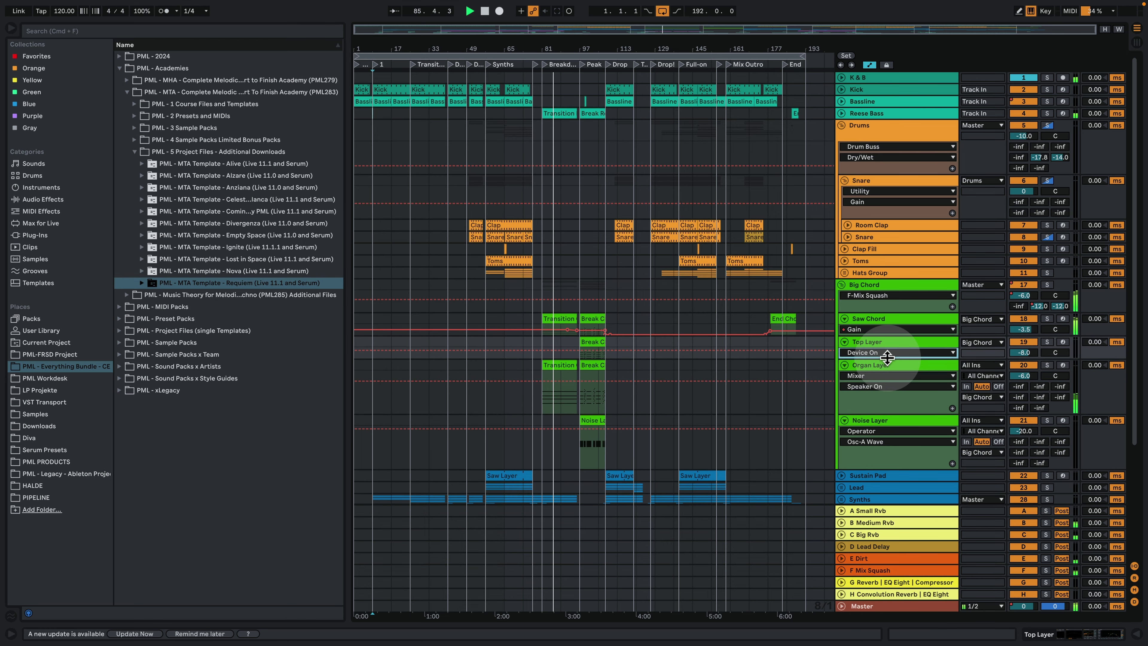
{"action": "left_click_drag", "start_coordinate": [894, 412], "coordinate": [895, 380]}
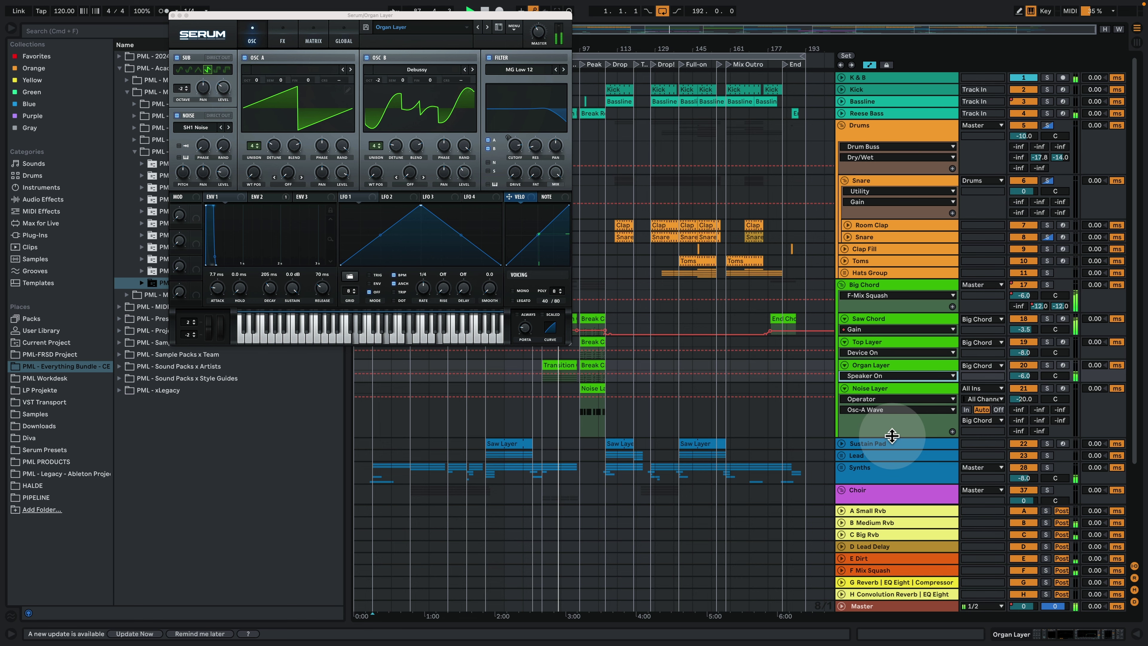
{"action": "left_click_drag", "start_coordinate": [894, 431], "coordinate": [893, 408]}
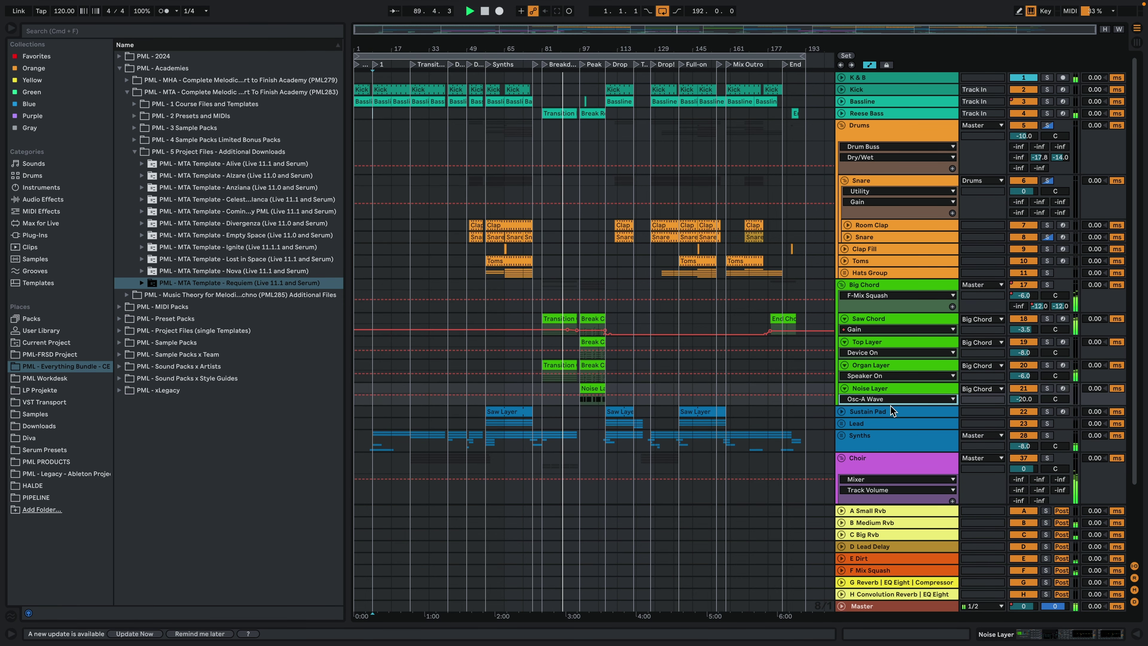
{"action": "left_click_drag", "start_coordinate": [887, 406], "coordinate": [884, 403]}
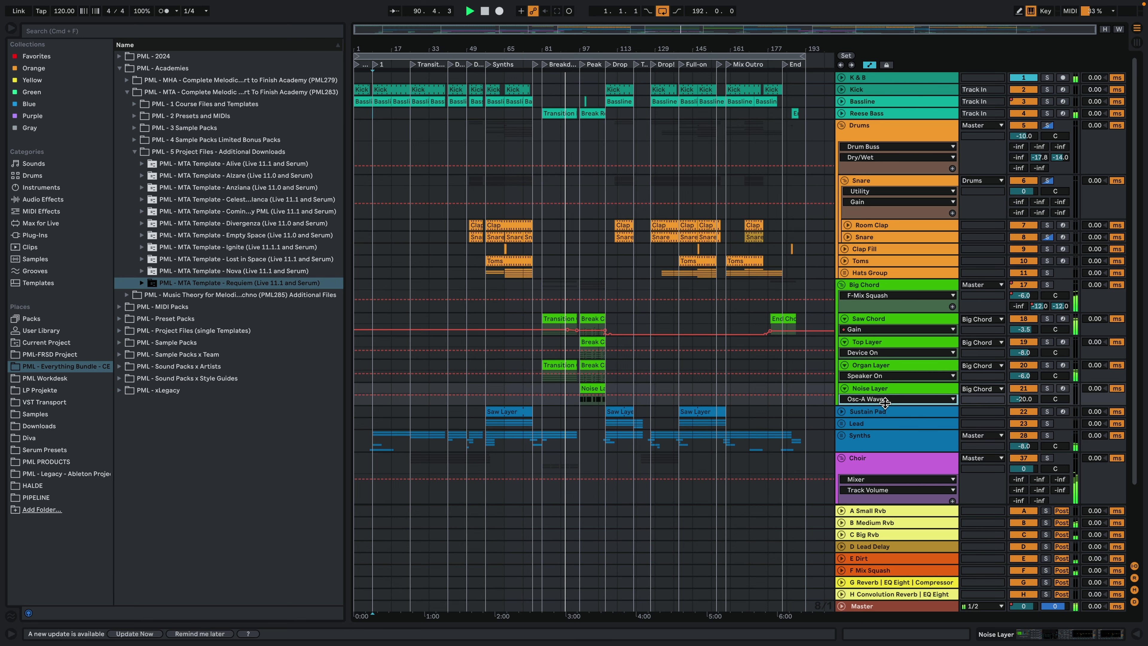
{"action": "left_click", "coordinate": [843, 286]}
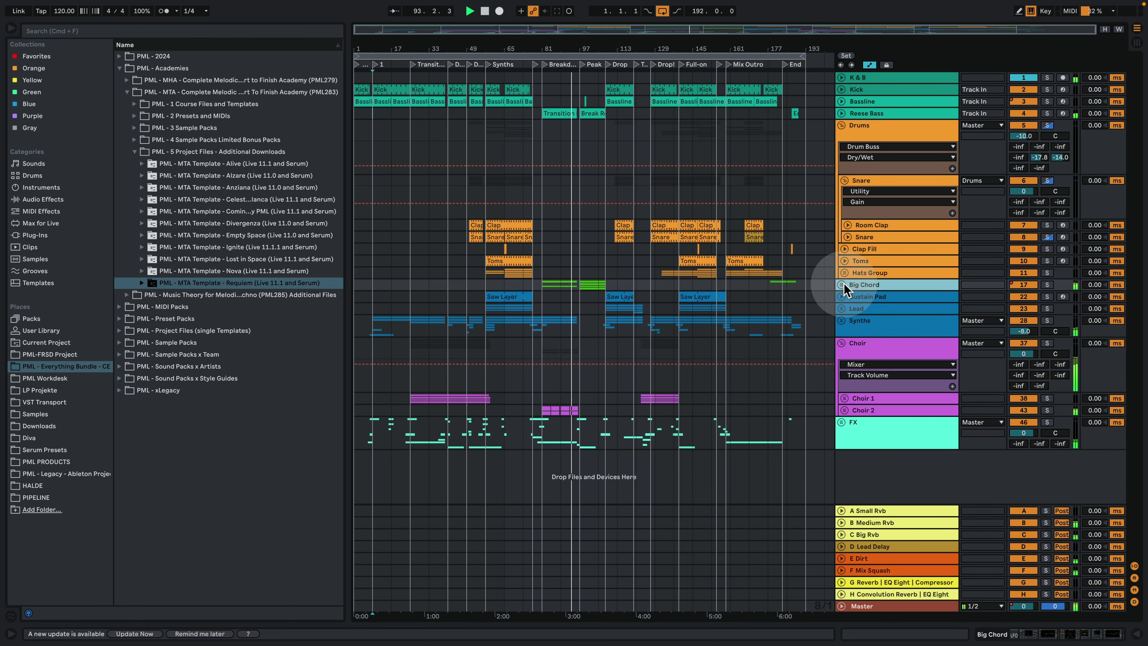
Show the Master track's devices, hide the Info View, and review the chain from Mono Check to Spectrum and back
{"action": "left_click", "coordinate": [888, 606]}
{"action": "double_click", "coordinate": [887, 609]}
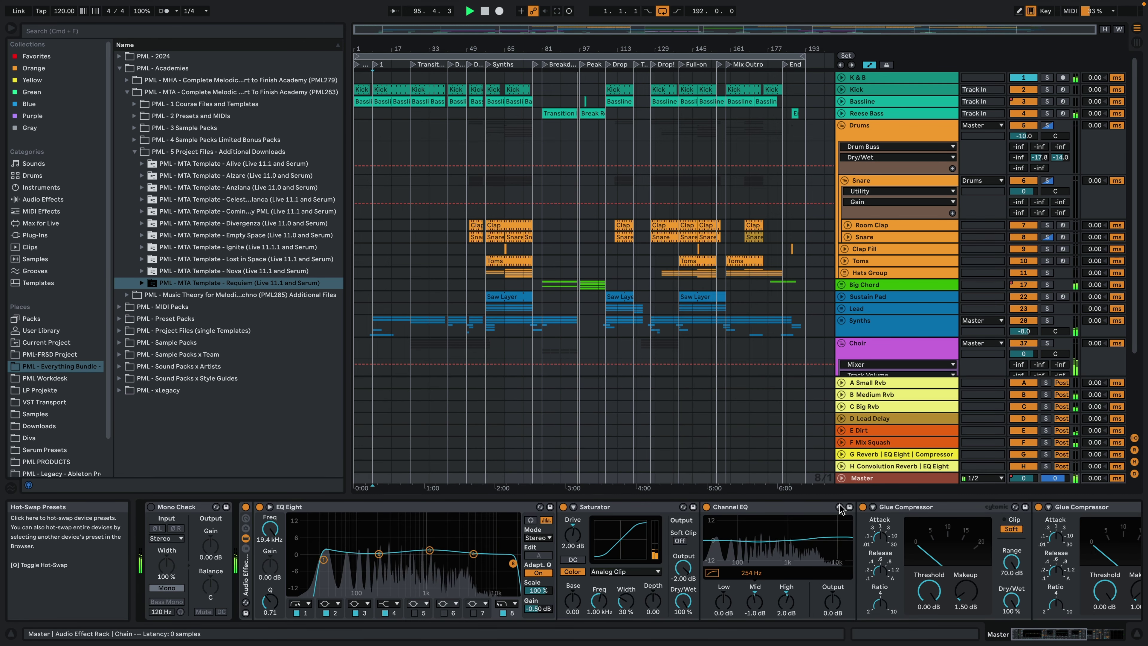
{"action": "left_click", "coordinate": [12, 634]}
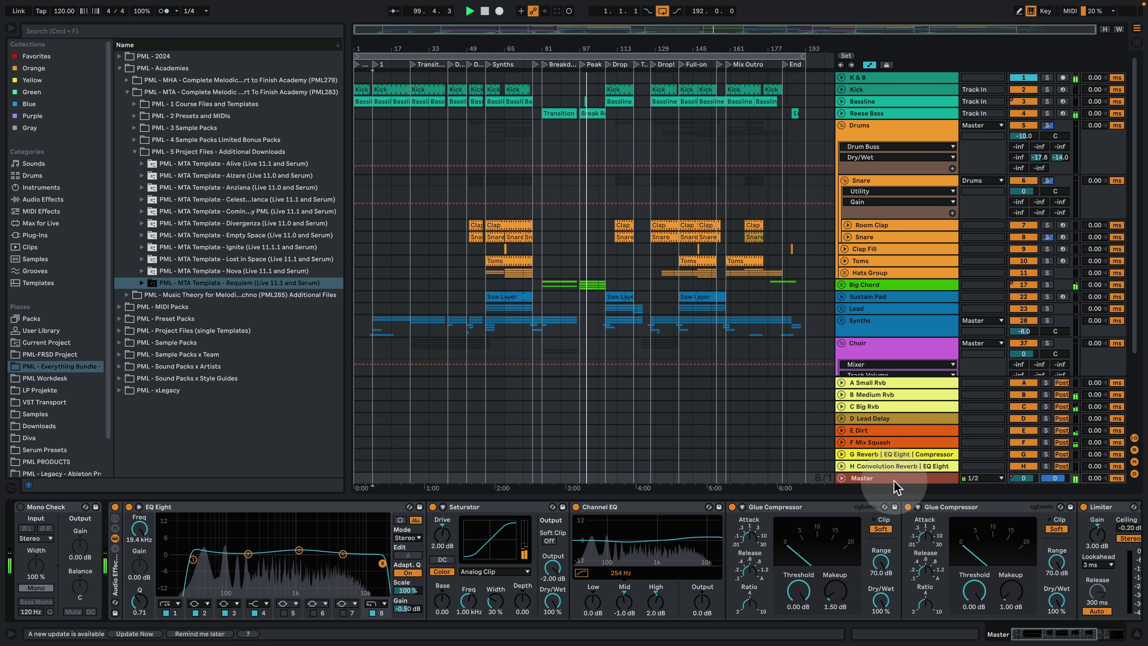
{"action": "left_click_drag", "start_coordinate": [1033, 624], "coordinate": [1079, 628]}
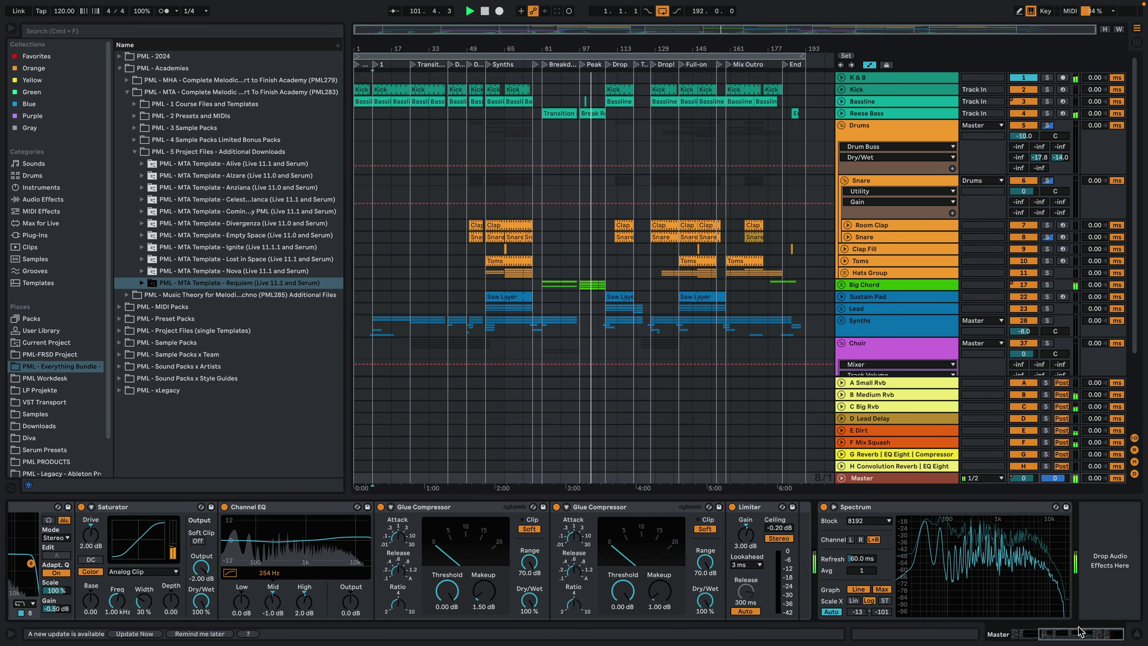
{"action": "left_click_drag", "start_coordinate": [1079, 630], "coordinate": [1022, 637]}
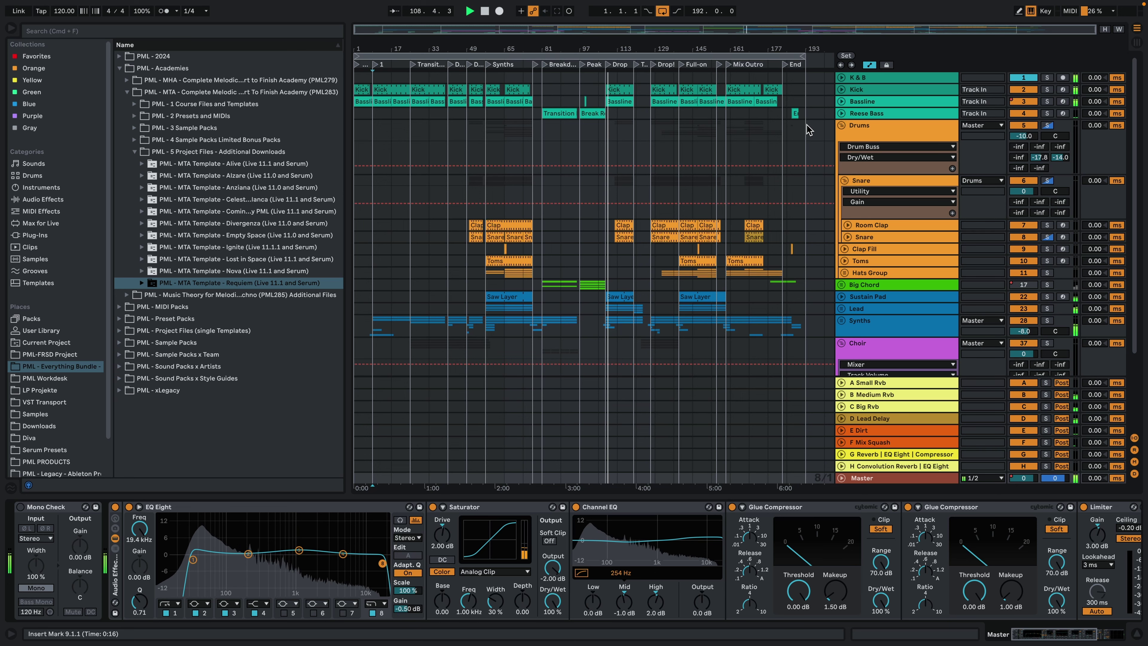
Hide the device view and unfold the Synths group to show its drone and bass stab tracks
{"action": "left_click", "coordinate": [819, 229]}
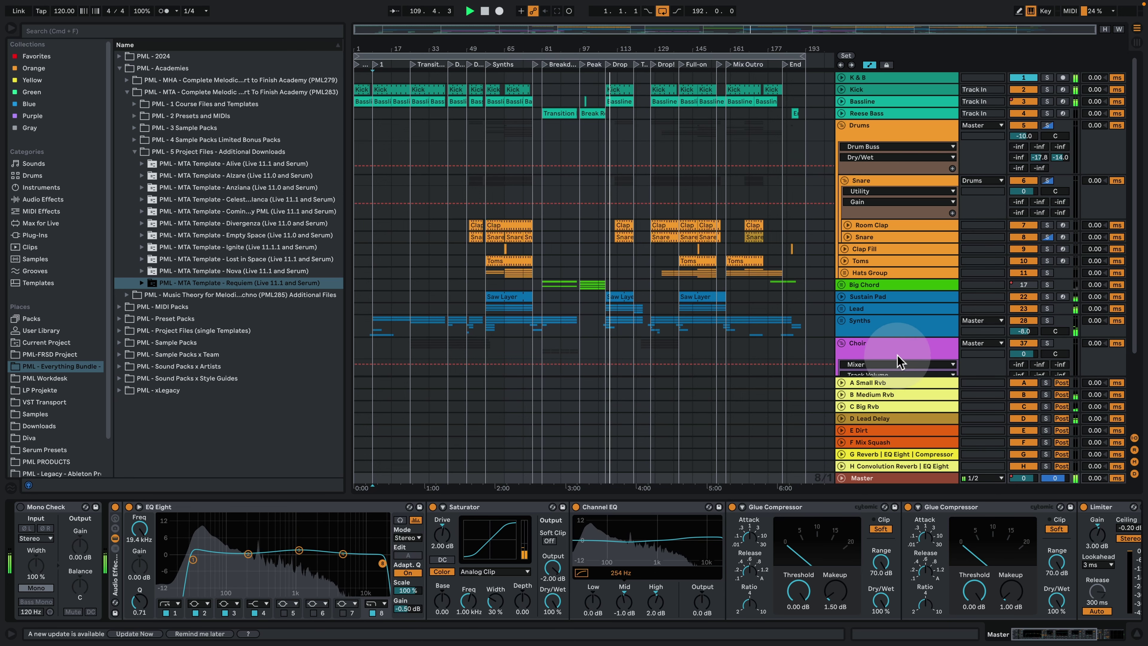
{"action": "left_click", "coordinate": [1135, 633]}
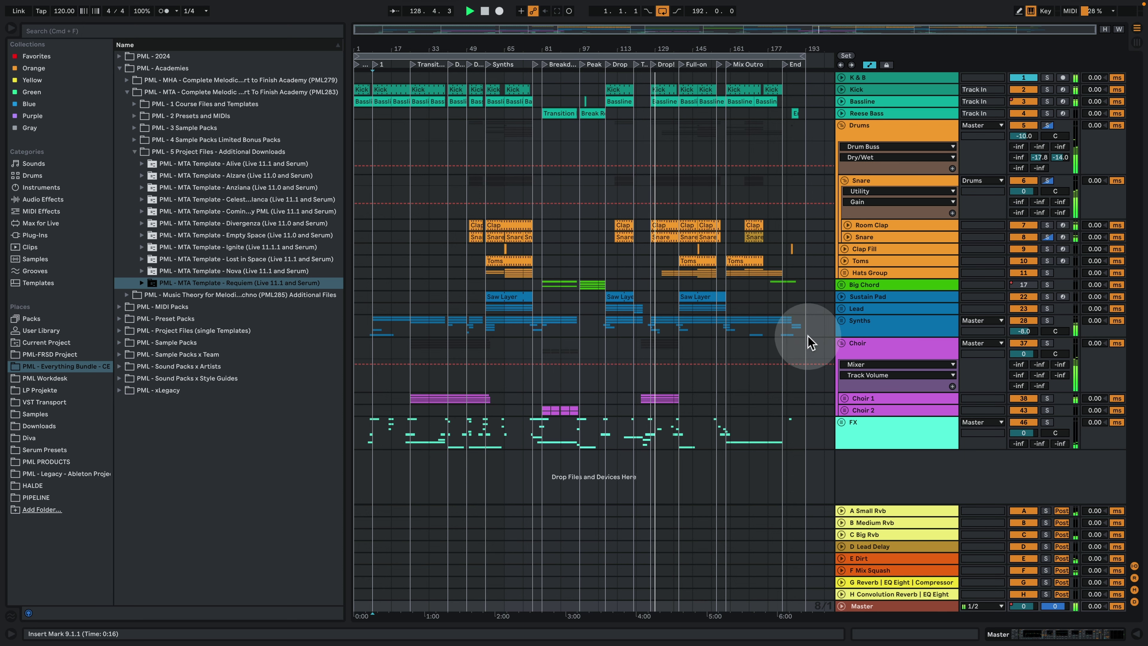
{"action": "left_click", "coordinate": [841, 320]}
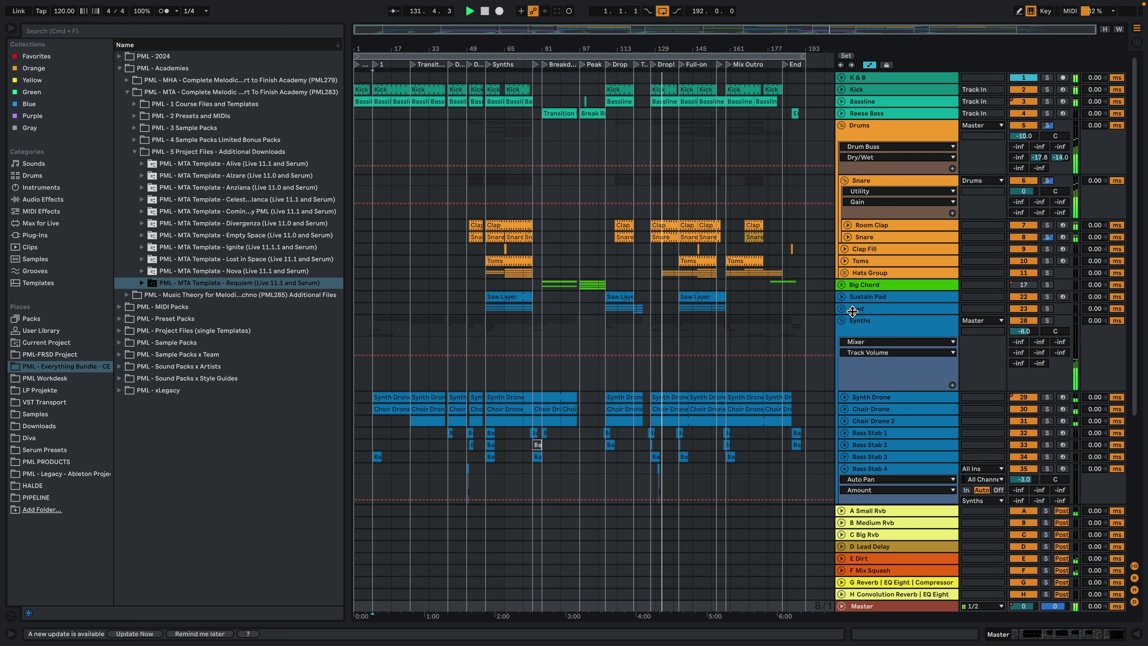
Unfold the Hats Group to show its hi-hat, shaker and ride tracks, and fold it and the Synths group
{"action": "left_click", "coordinate": [844, 273]}
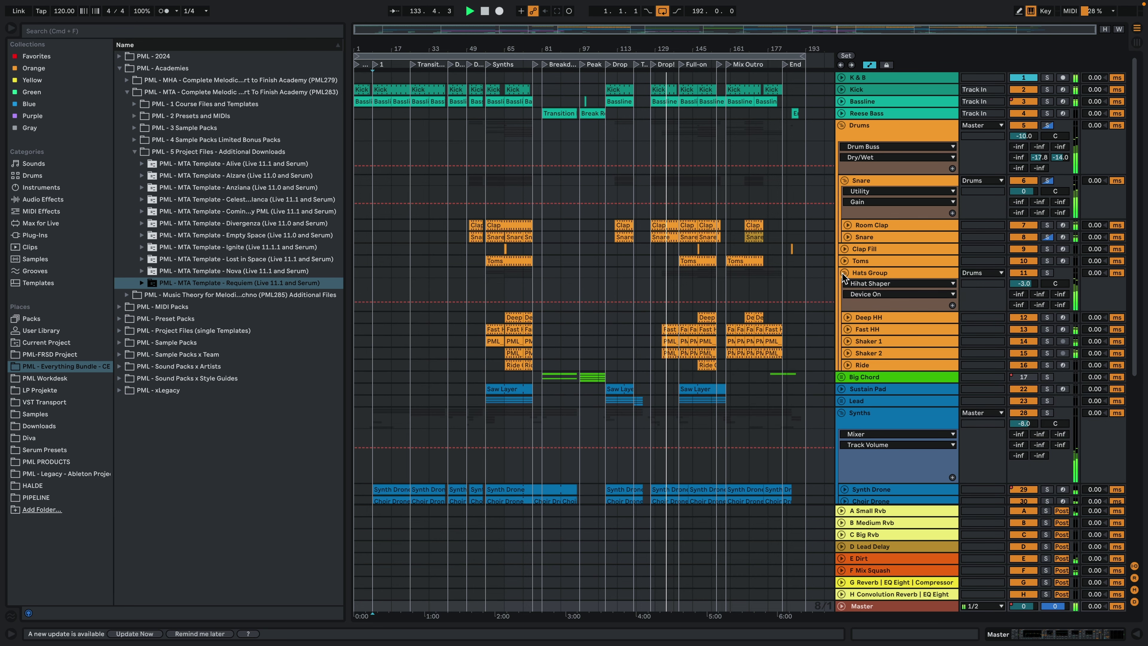
{"action": "left_click", "coordinate": [844, 273]}
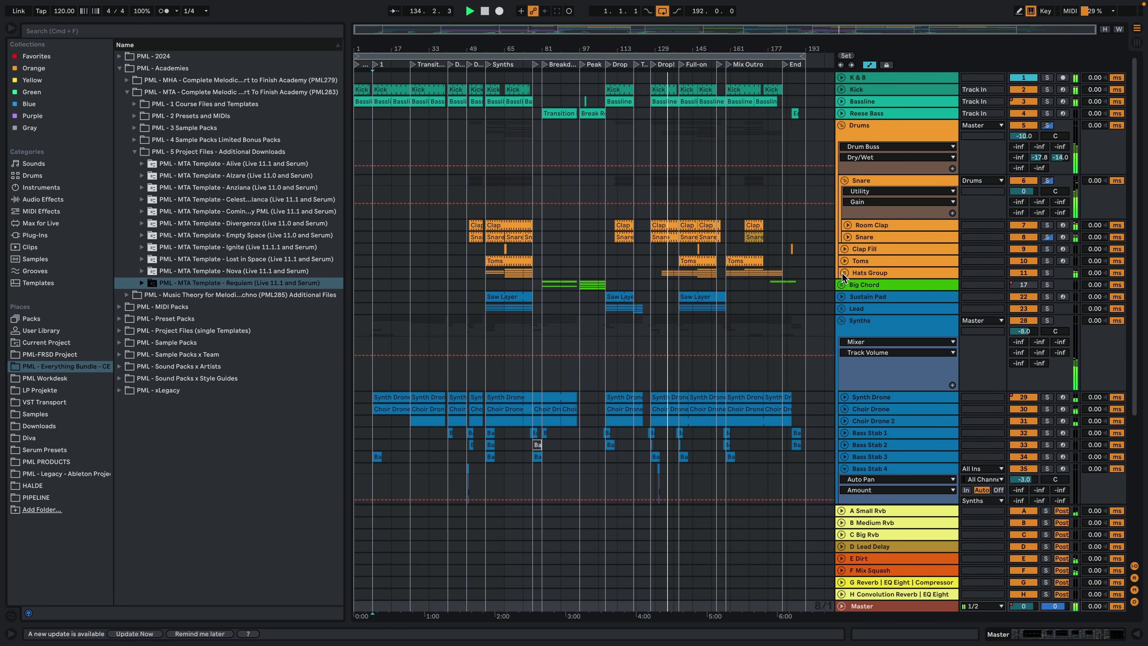
{"action": "left_click", "coordinate": [841, 320]}
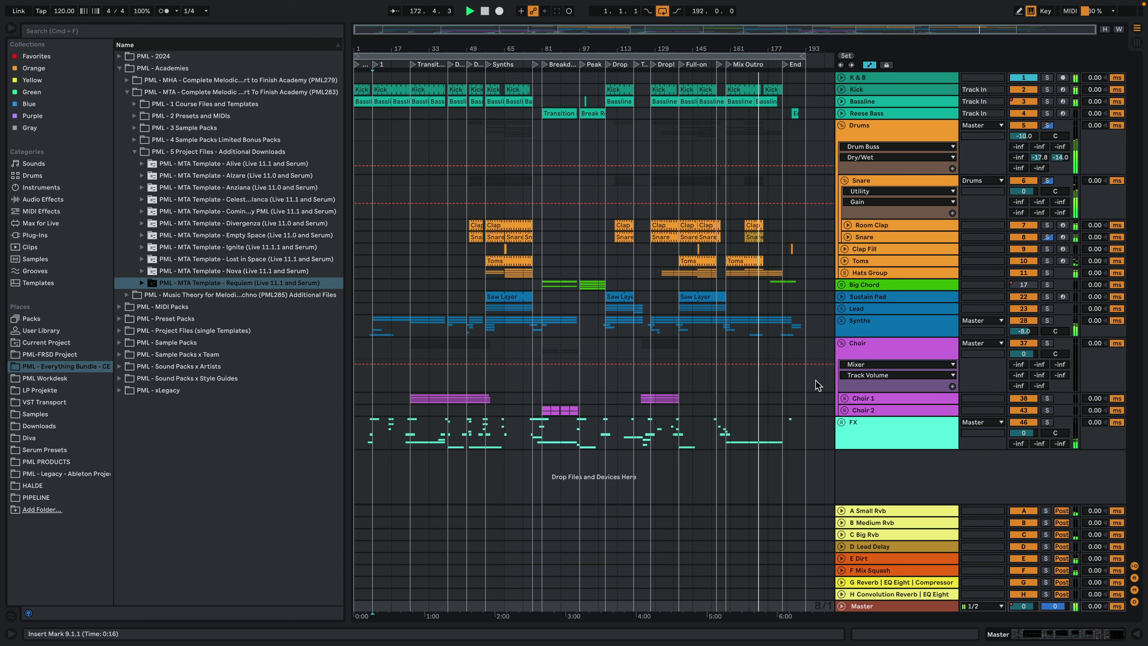
Unfold the Synths group and collapse its Glide Synth and Bass Stab 4 tracks
{"action": "left_click", "coordinate": [842, 320]}
{"action": "scroll", "coordinate": [858, 397], "scroll_direction": "down", "scroll_amount": 4}
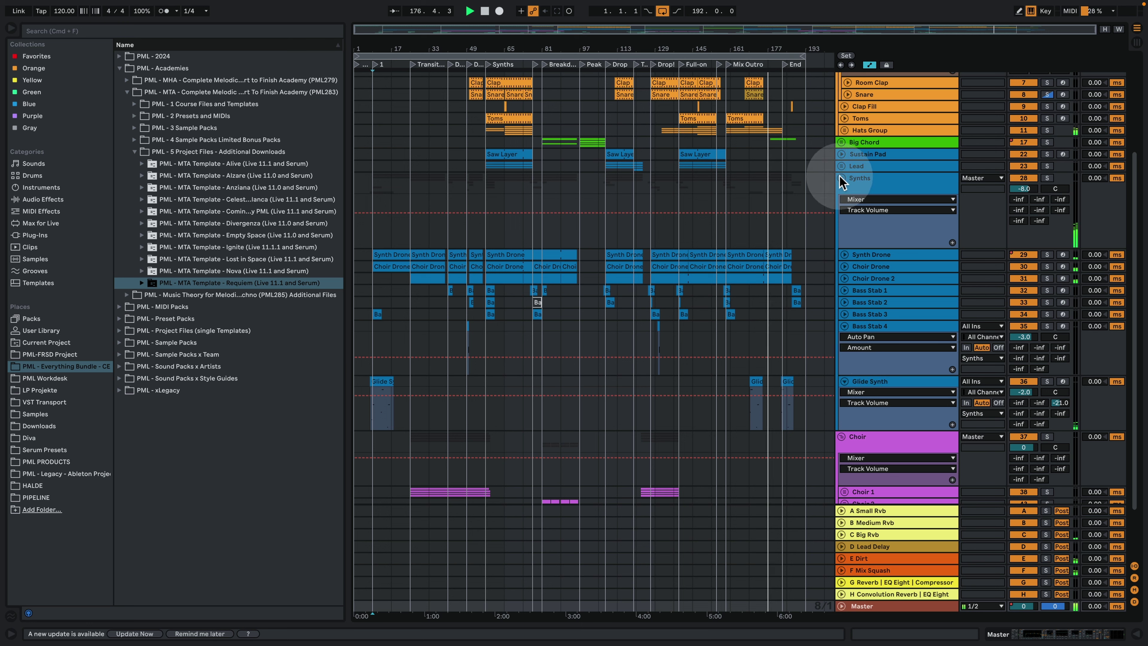
{"action": "left_click", "coordinate": [844, 380]}
{"action": "left_click", "coordinate": [844, 326]}
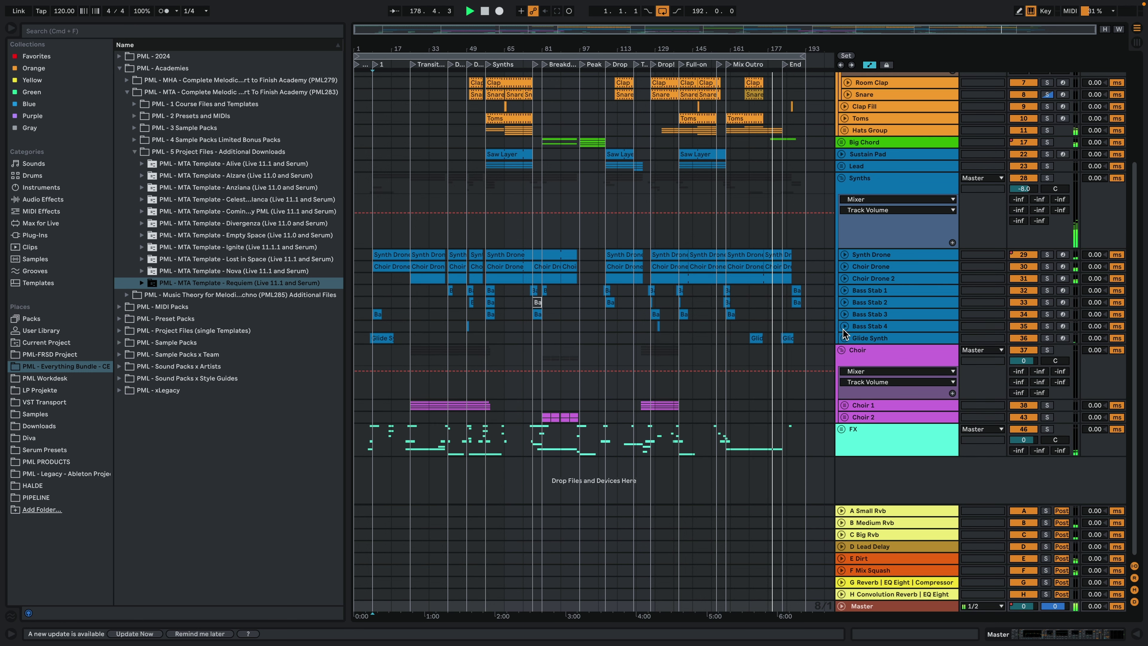
Show the Big Chord group's layers and the Saw Chord track's Serum instrument, and fold the Big Chord and Synths groups
{"action": "scroll", "coordinate": [833, 313], "scroll_direction": "up", "scroll_amount": 2}
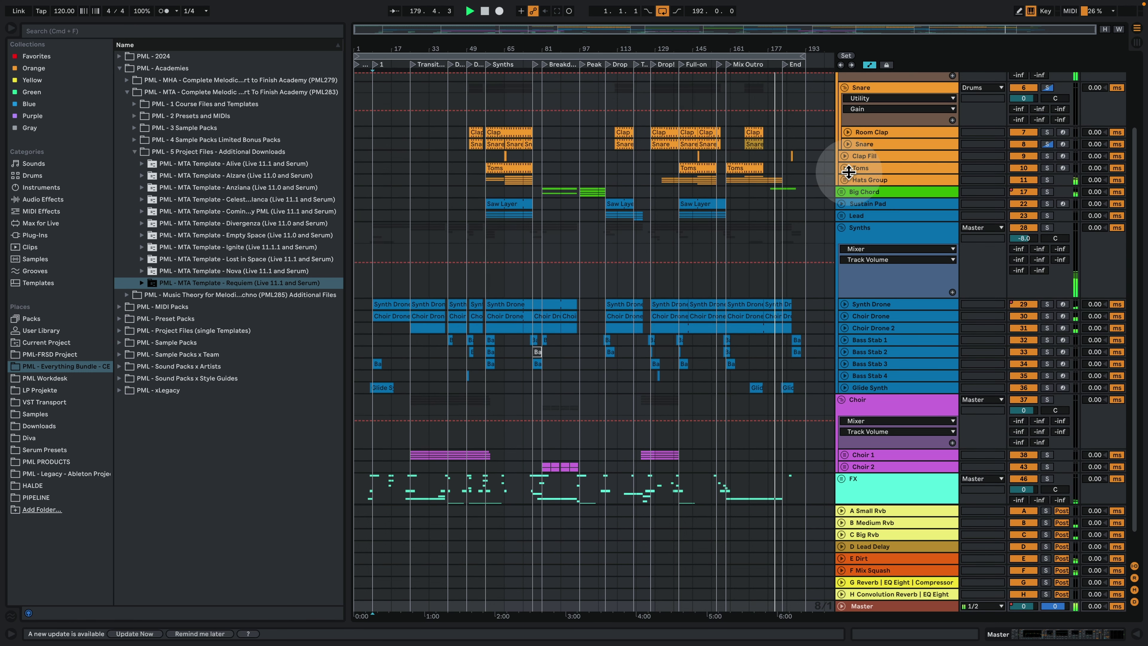
{"action": "left_click", "coordinate": [842, 192]}
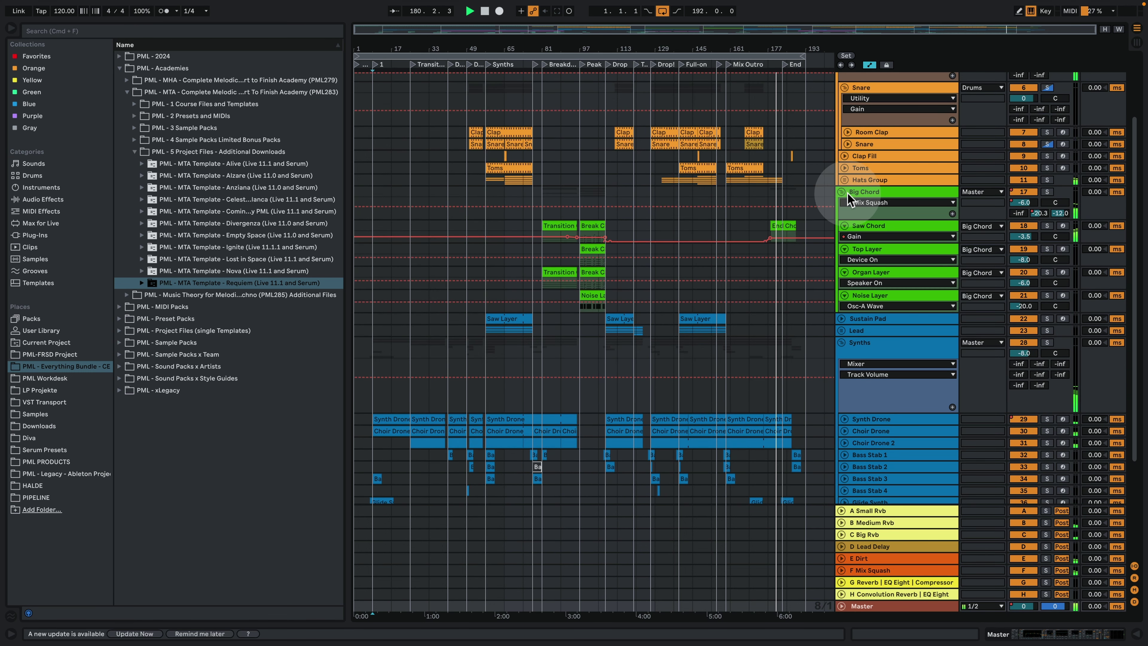
{"action": "left_click", "coordinate": [881, 227]}
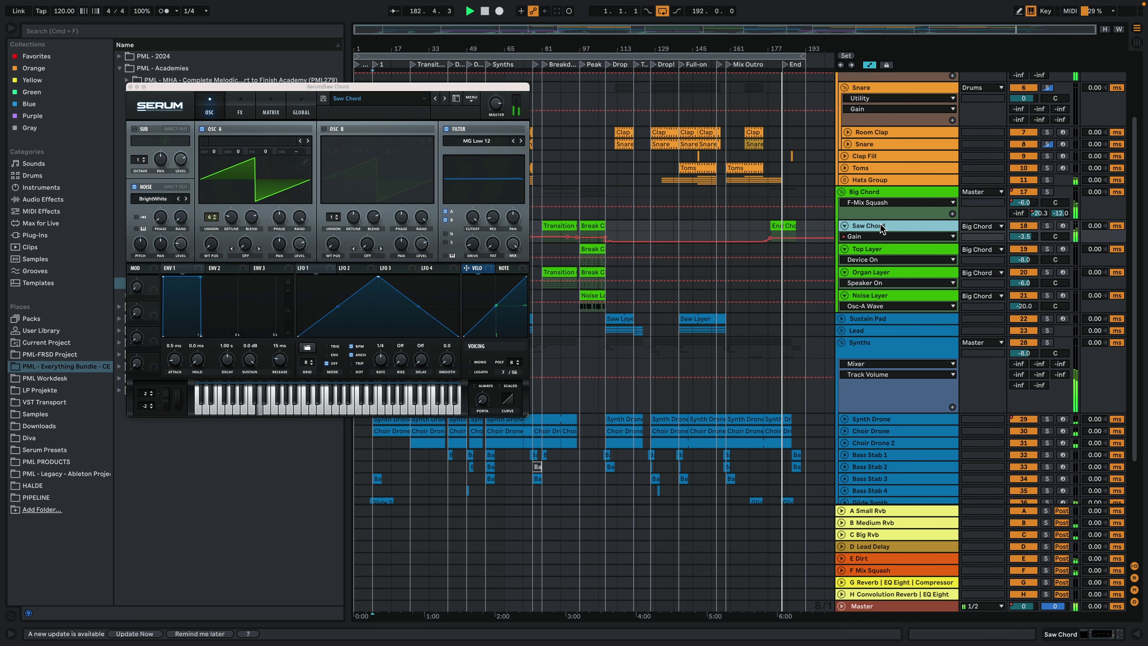
{"action": "left_click", "coordinate": [848, 210]}
{"action": "left_click", "coordinate": [843, 192]}
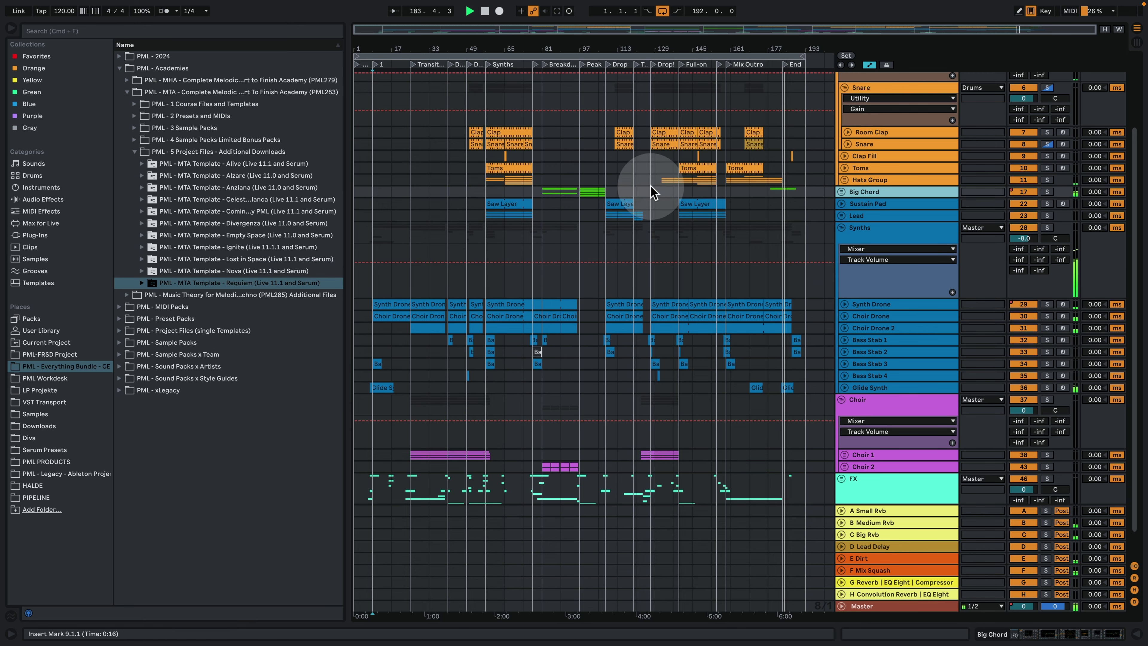
{"action": "scroll", "coordinate": [764, 271], "scroll_direction": "up", "scroll_amount": 5}
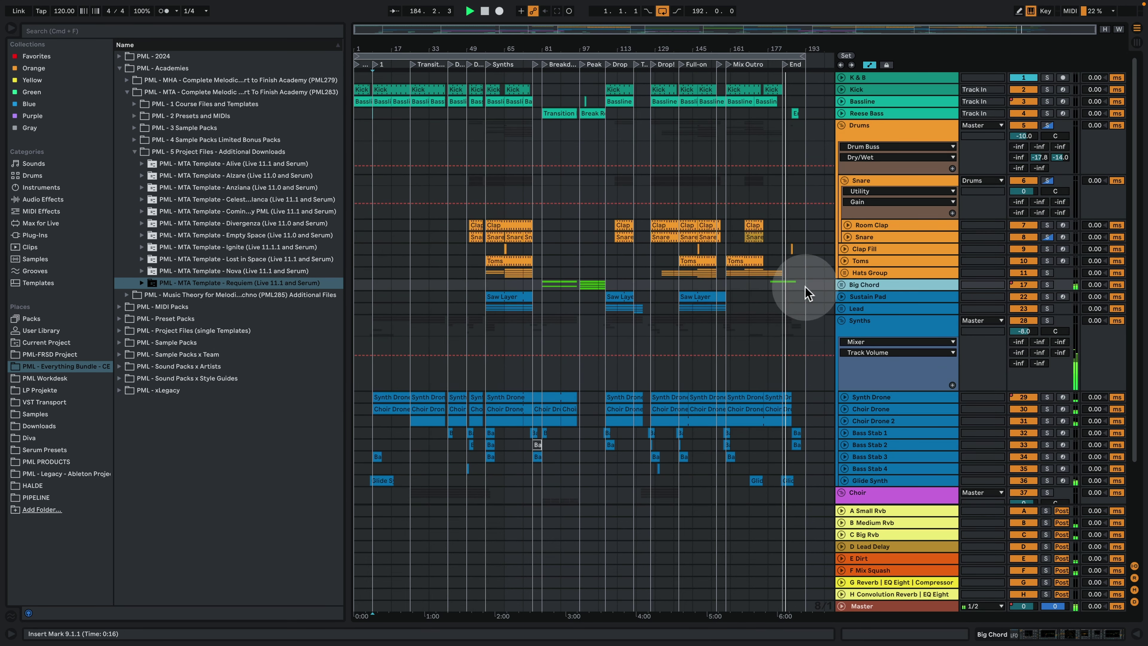
{"action": "left_click", "coordinate": [843, 320]}
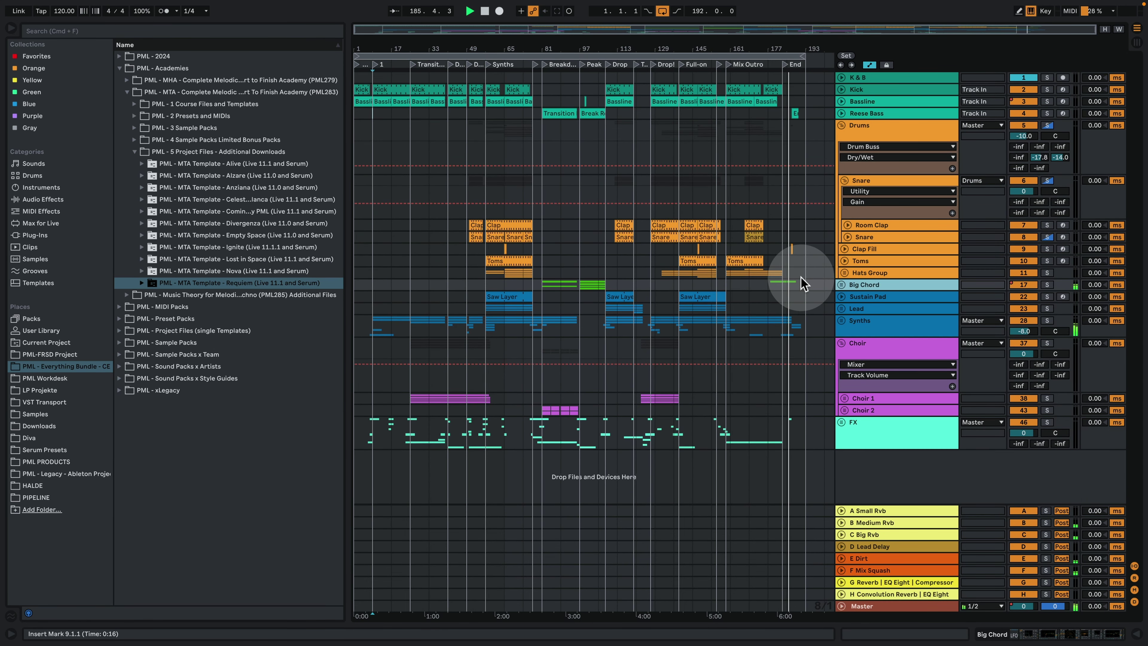